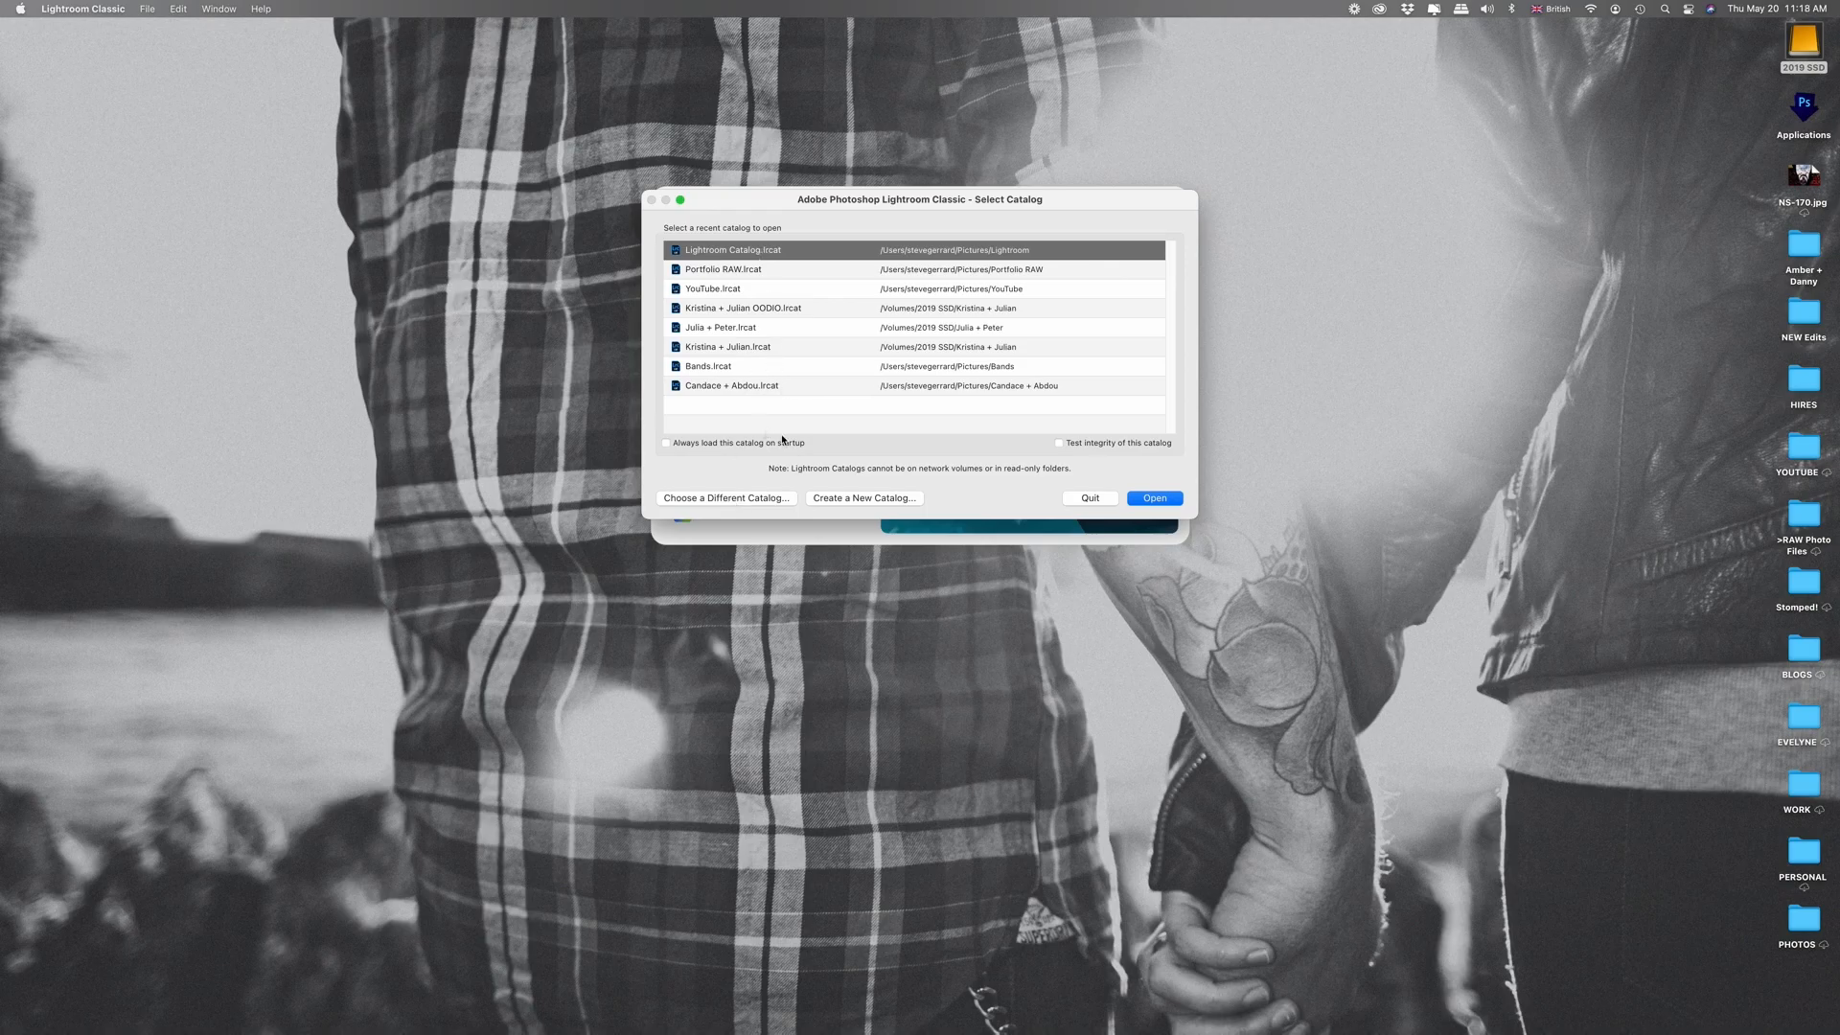
Create a new Lightroom catalog named Catalog.
left_click(867, 498)
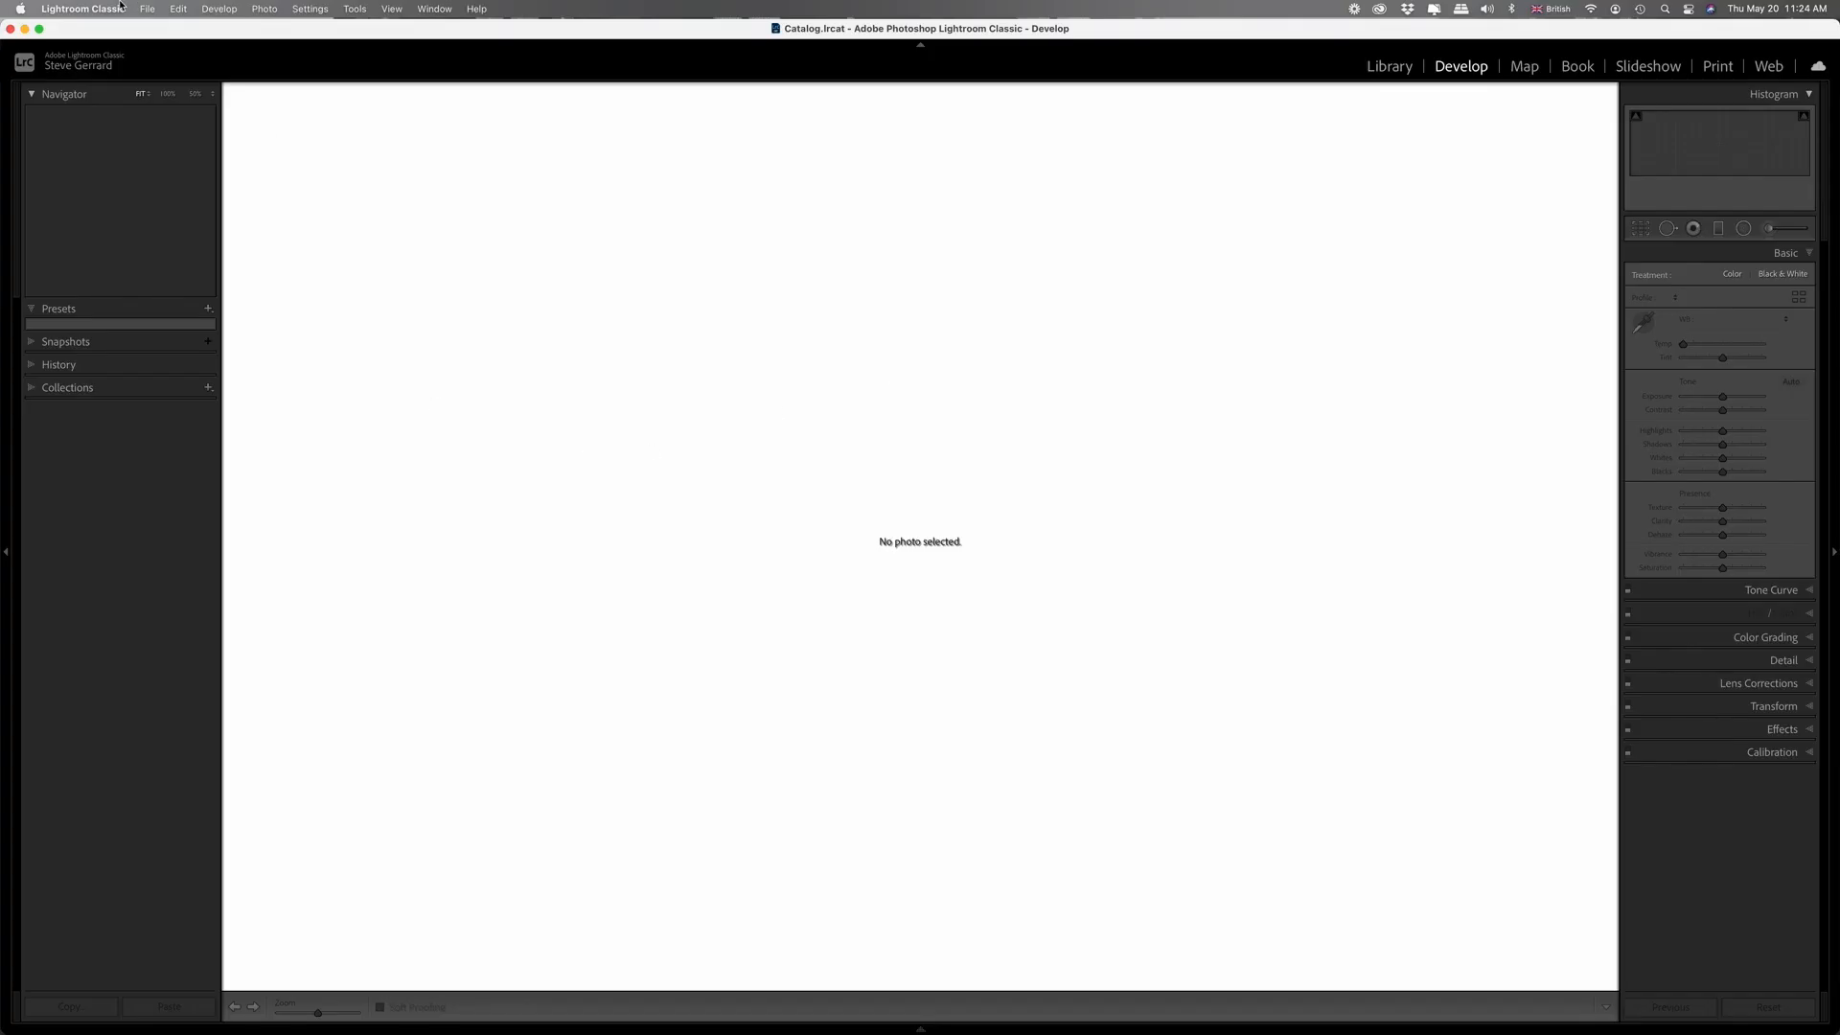
Review the General, Presets, External Editing, File Handling, Interface and Performance preferences, and close them.
left_click(82, 9)
left_click(107, 53)
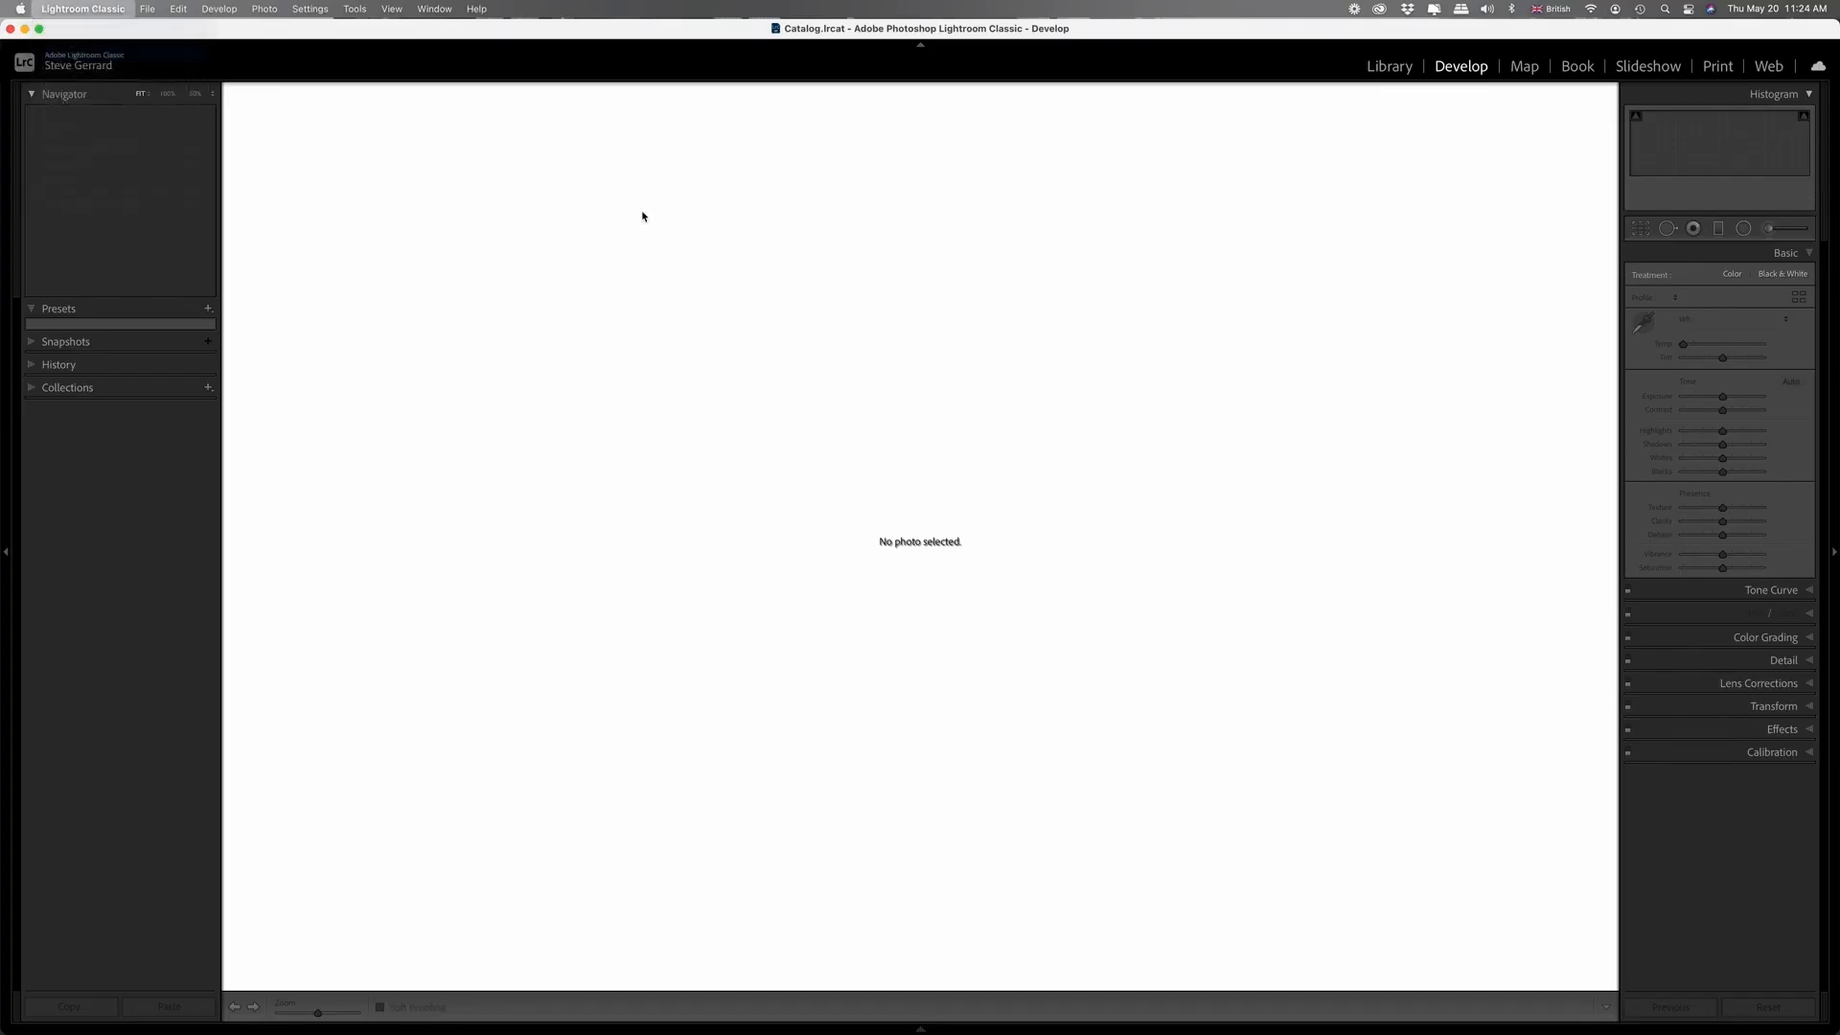
left_click(726, 173)
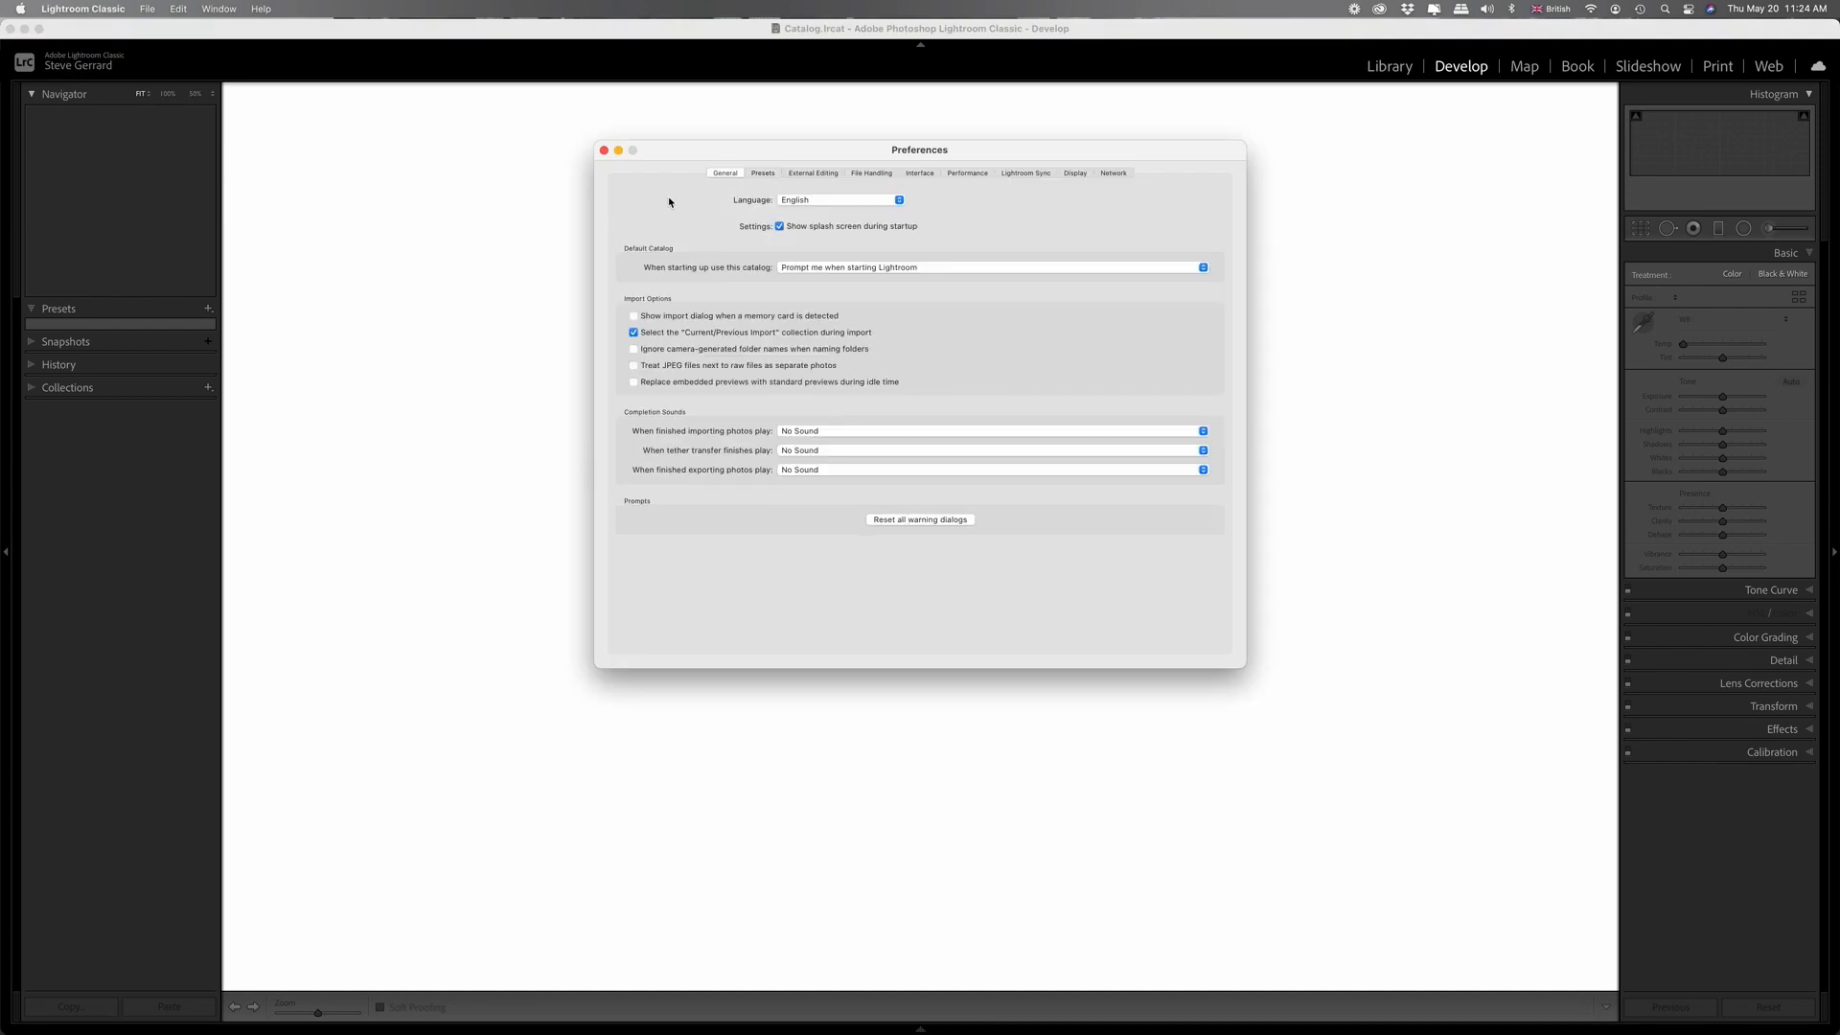
left_click(764, 173)
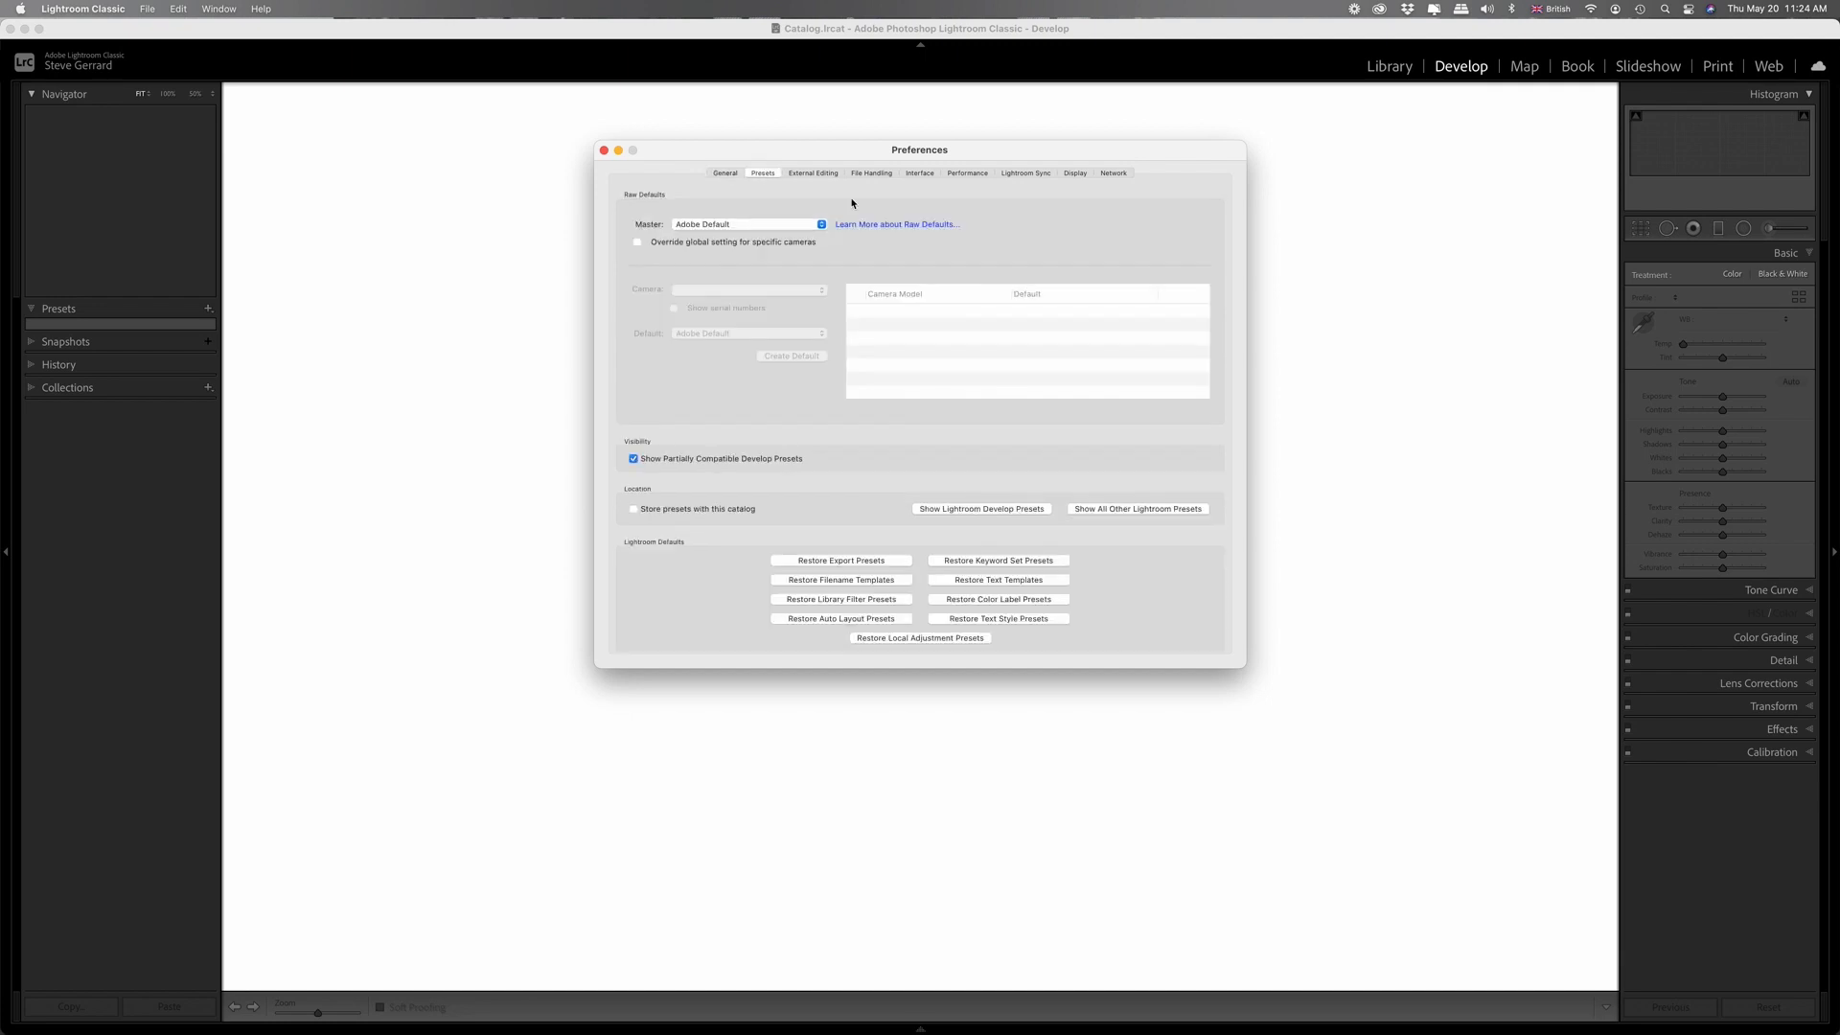
left_click(950, 511)
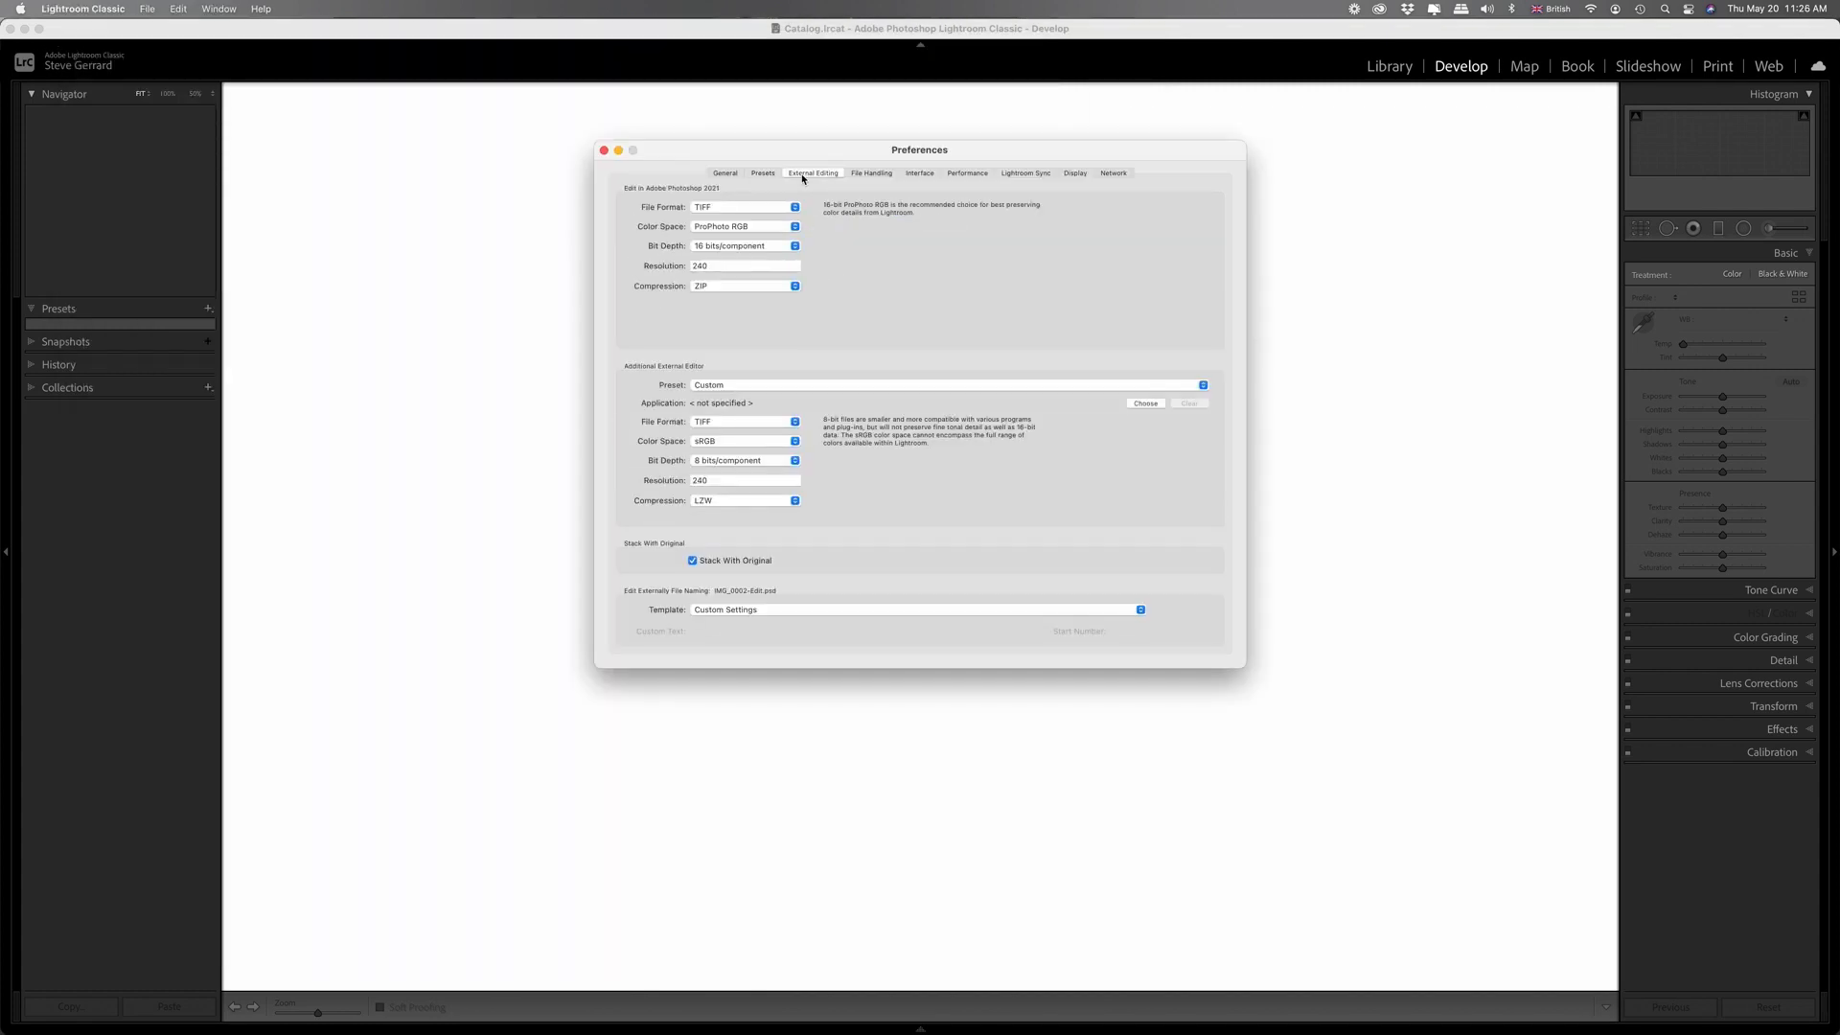
left_click(871, 174)
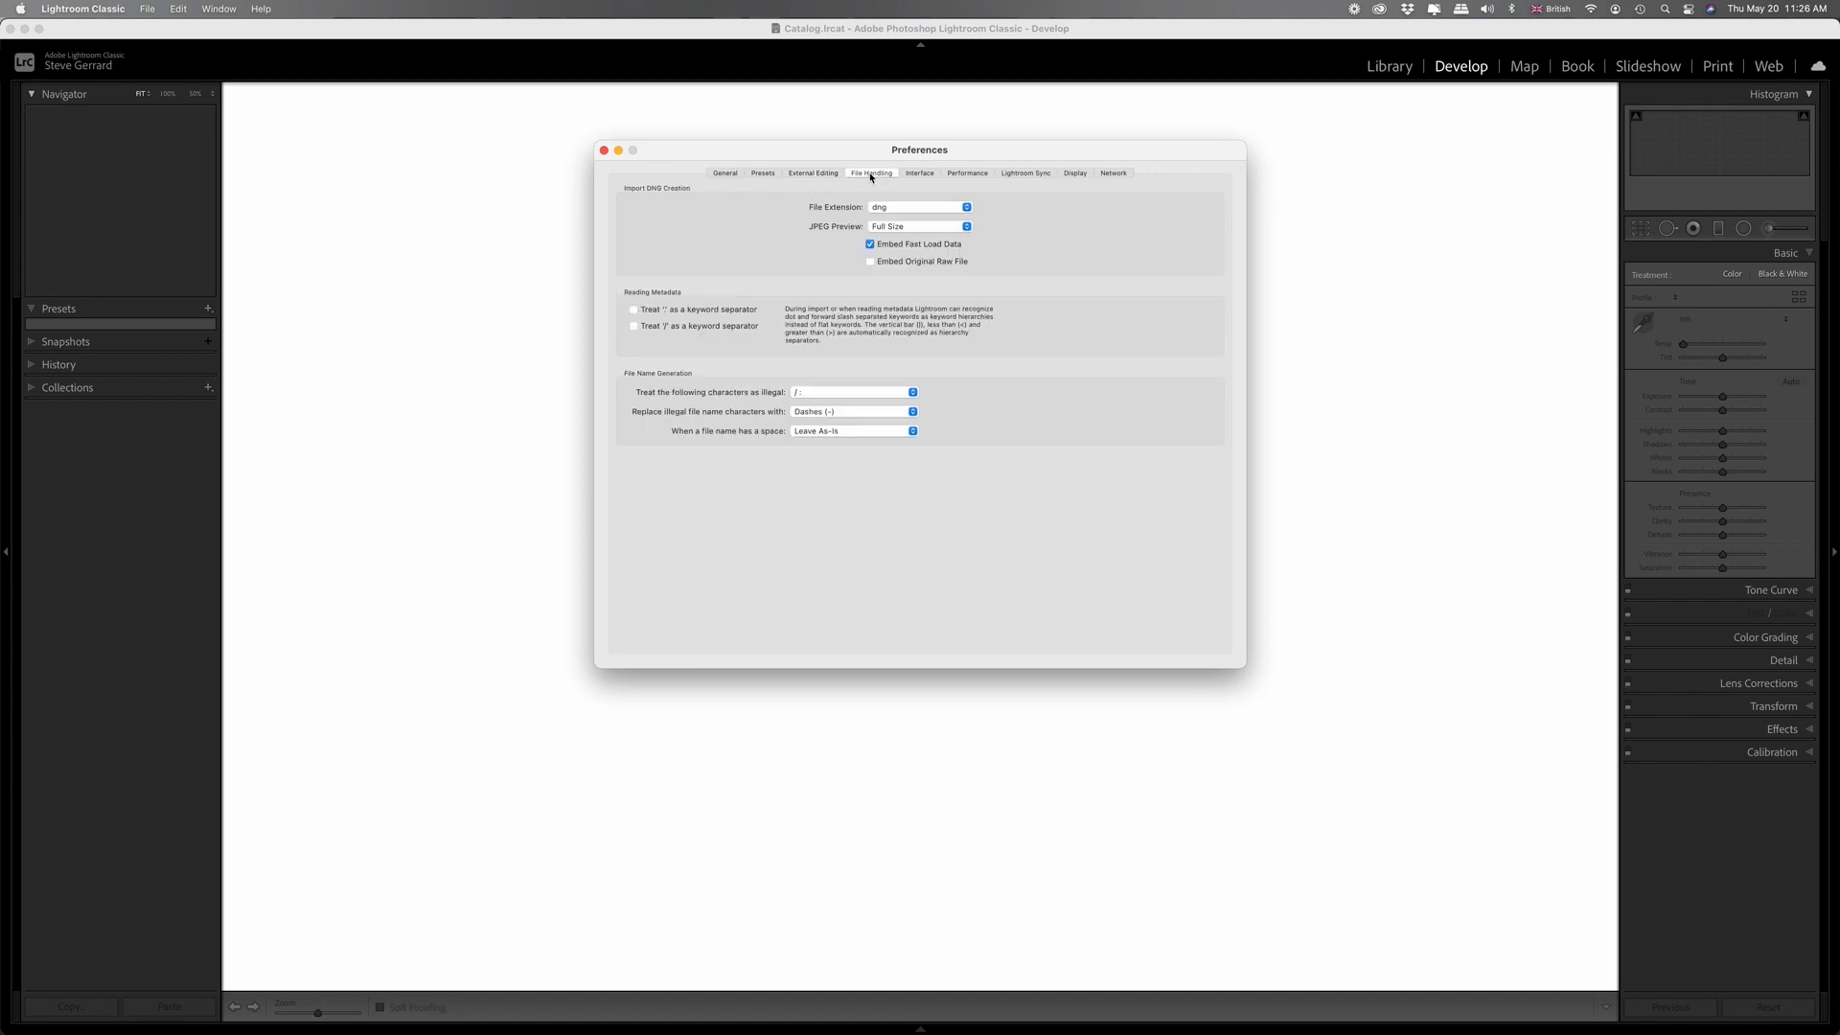
left_click(926, 173)
left_click(966, 173)
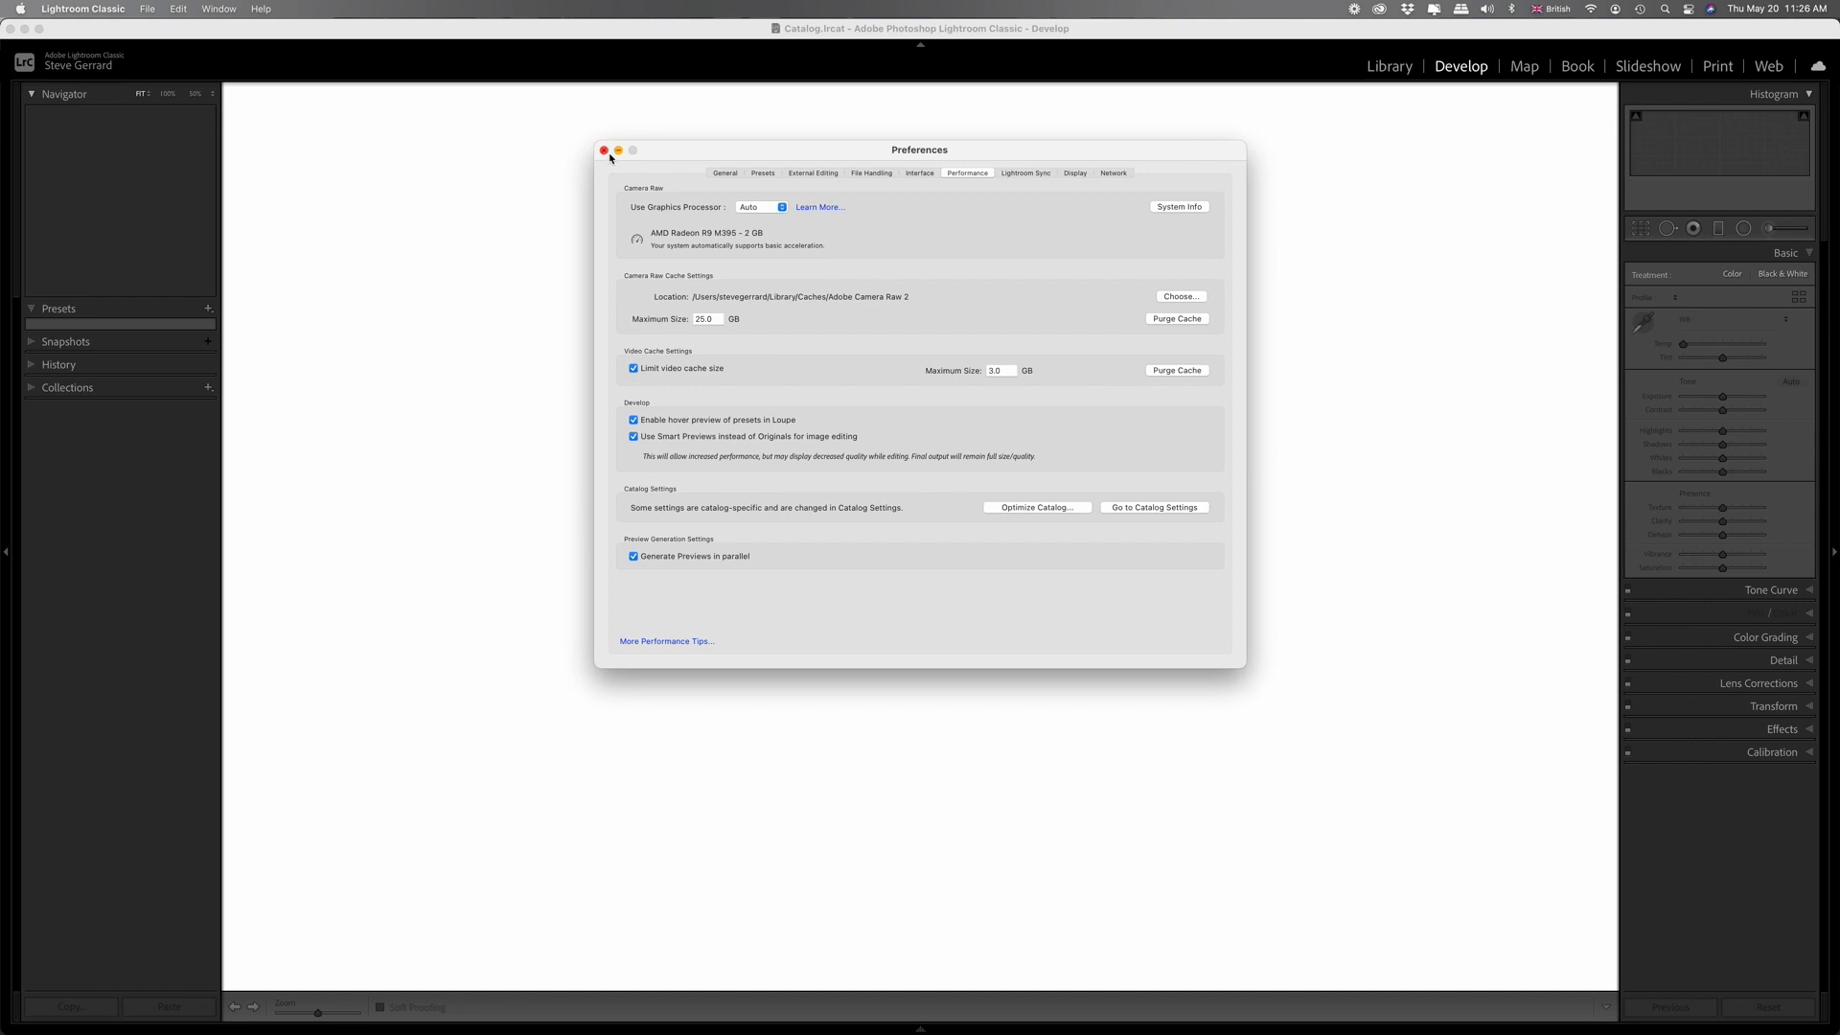
left_click(603, 151)
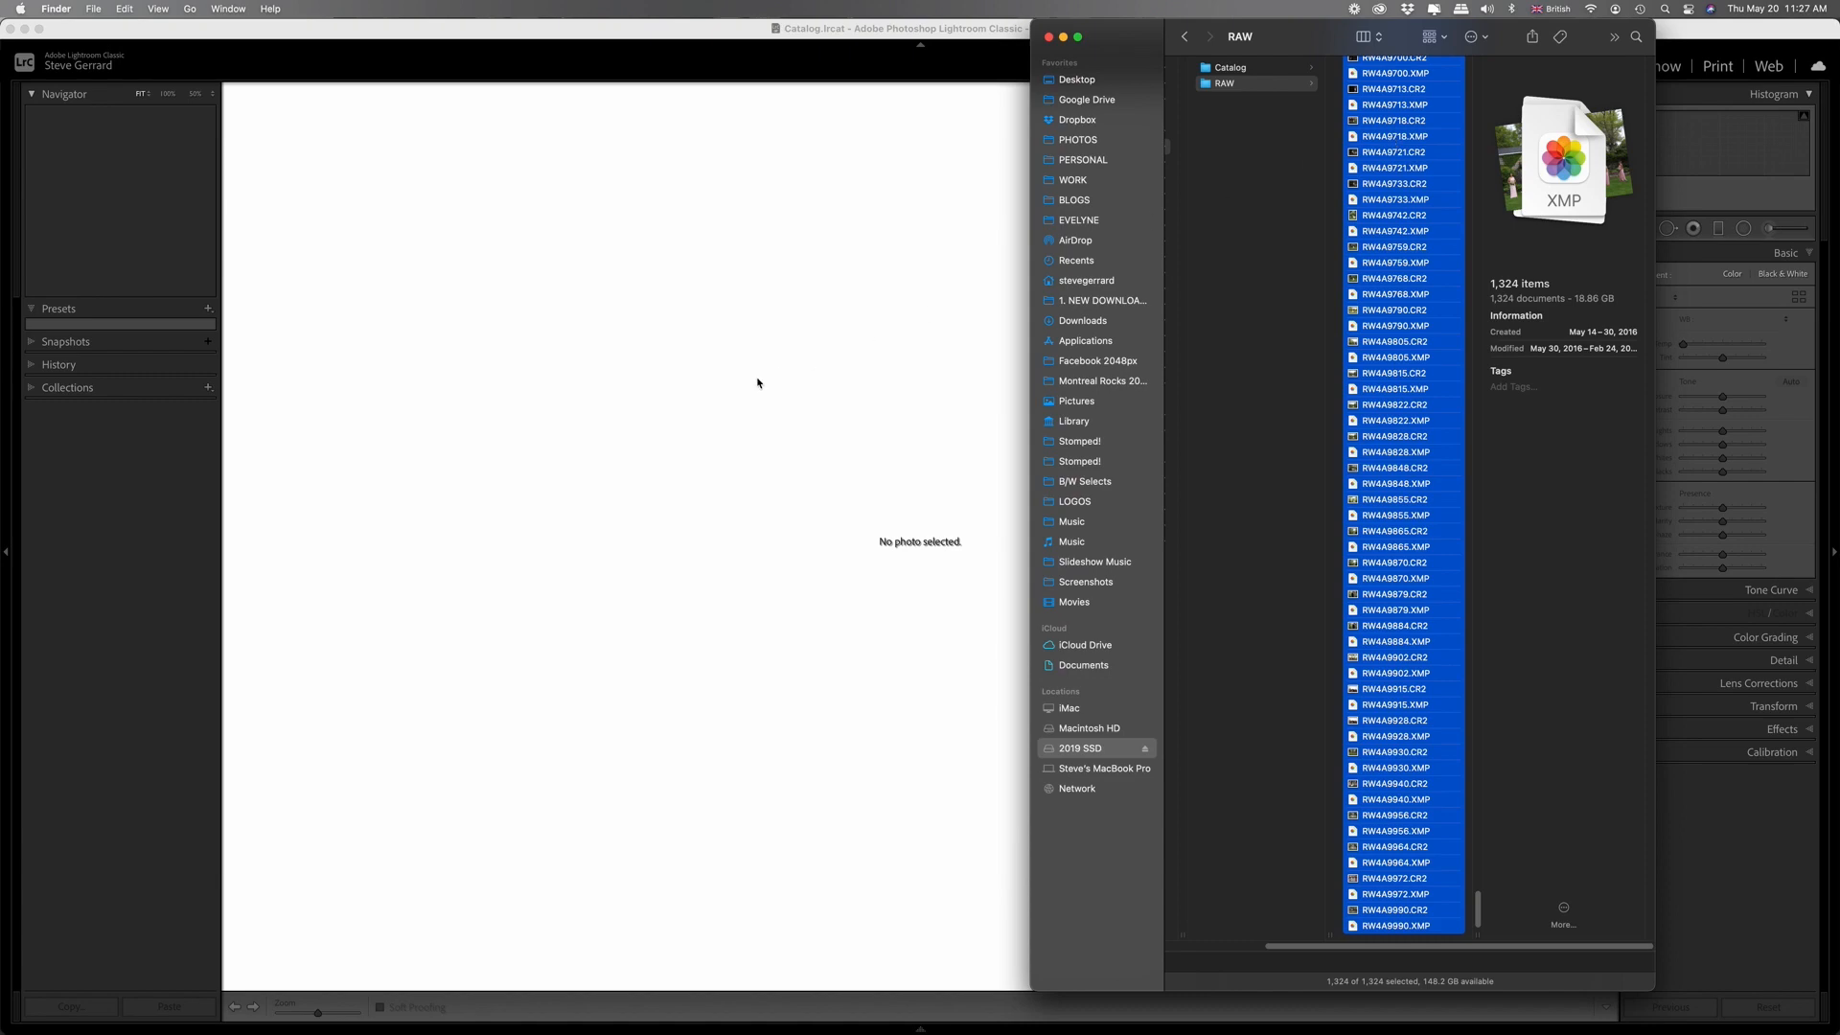
Start a photo import from the wedding's RAW folder on the 2019 SSD drive, with all photos checked.
left_click_drag(1395, 138, 757, 383)
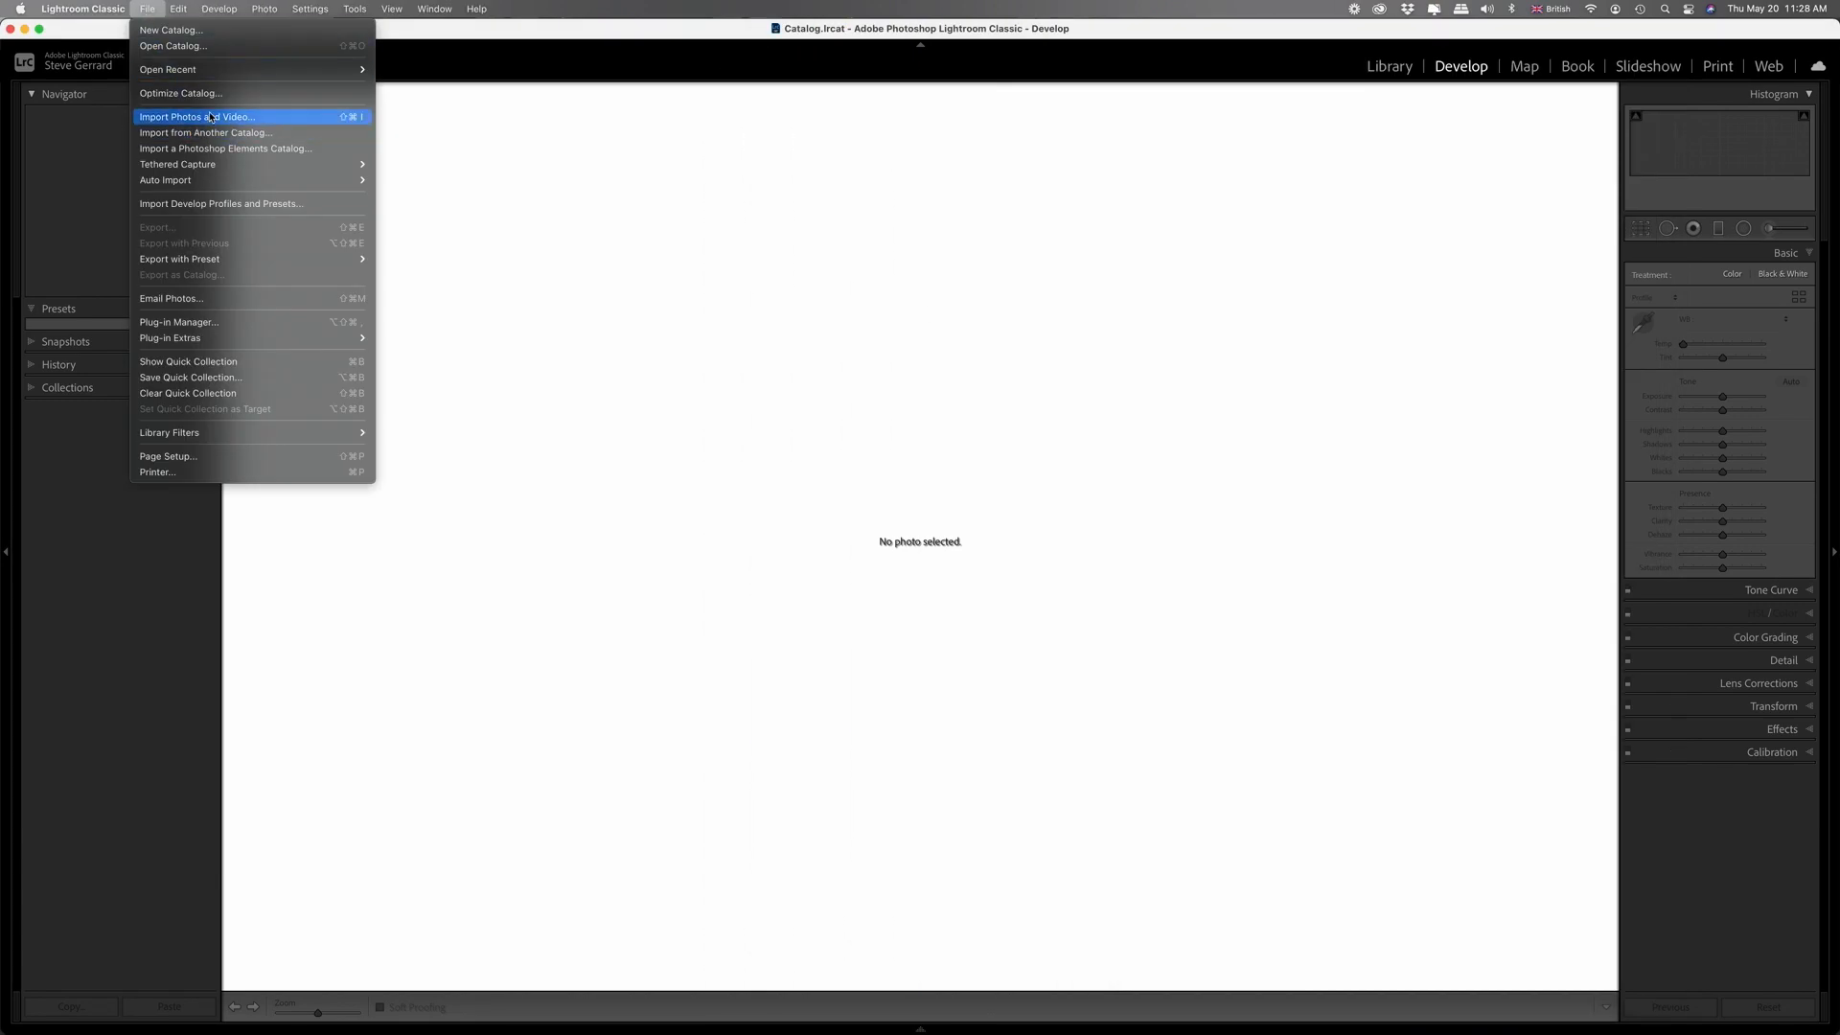
left_click(210, 116)
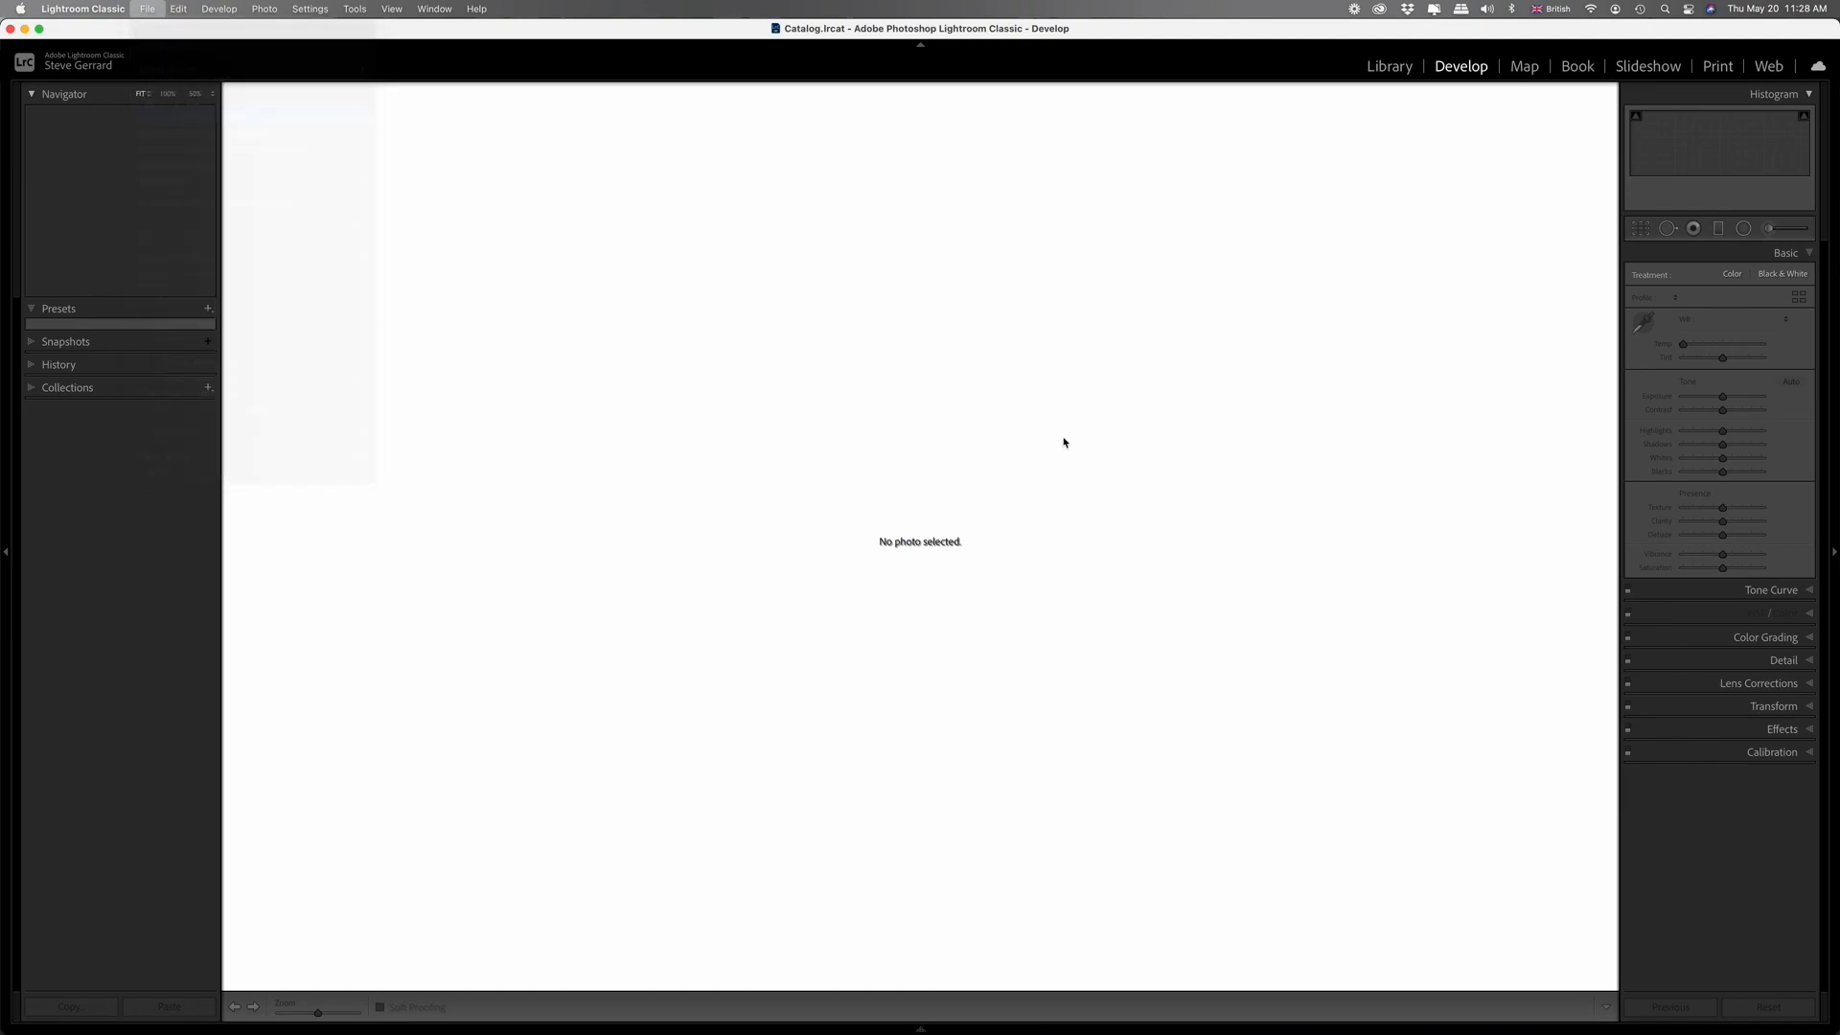
left_click(36, 190)
left_click(43, 265)
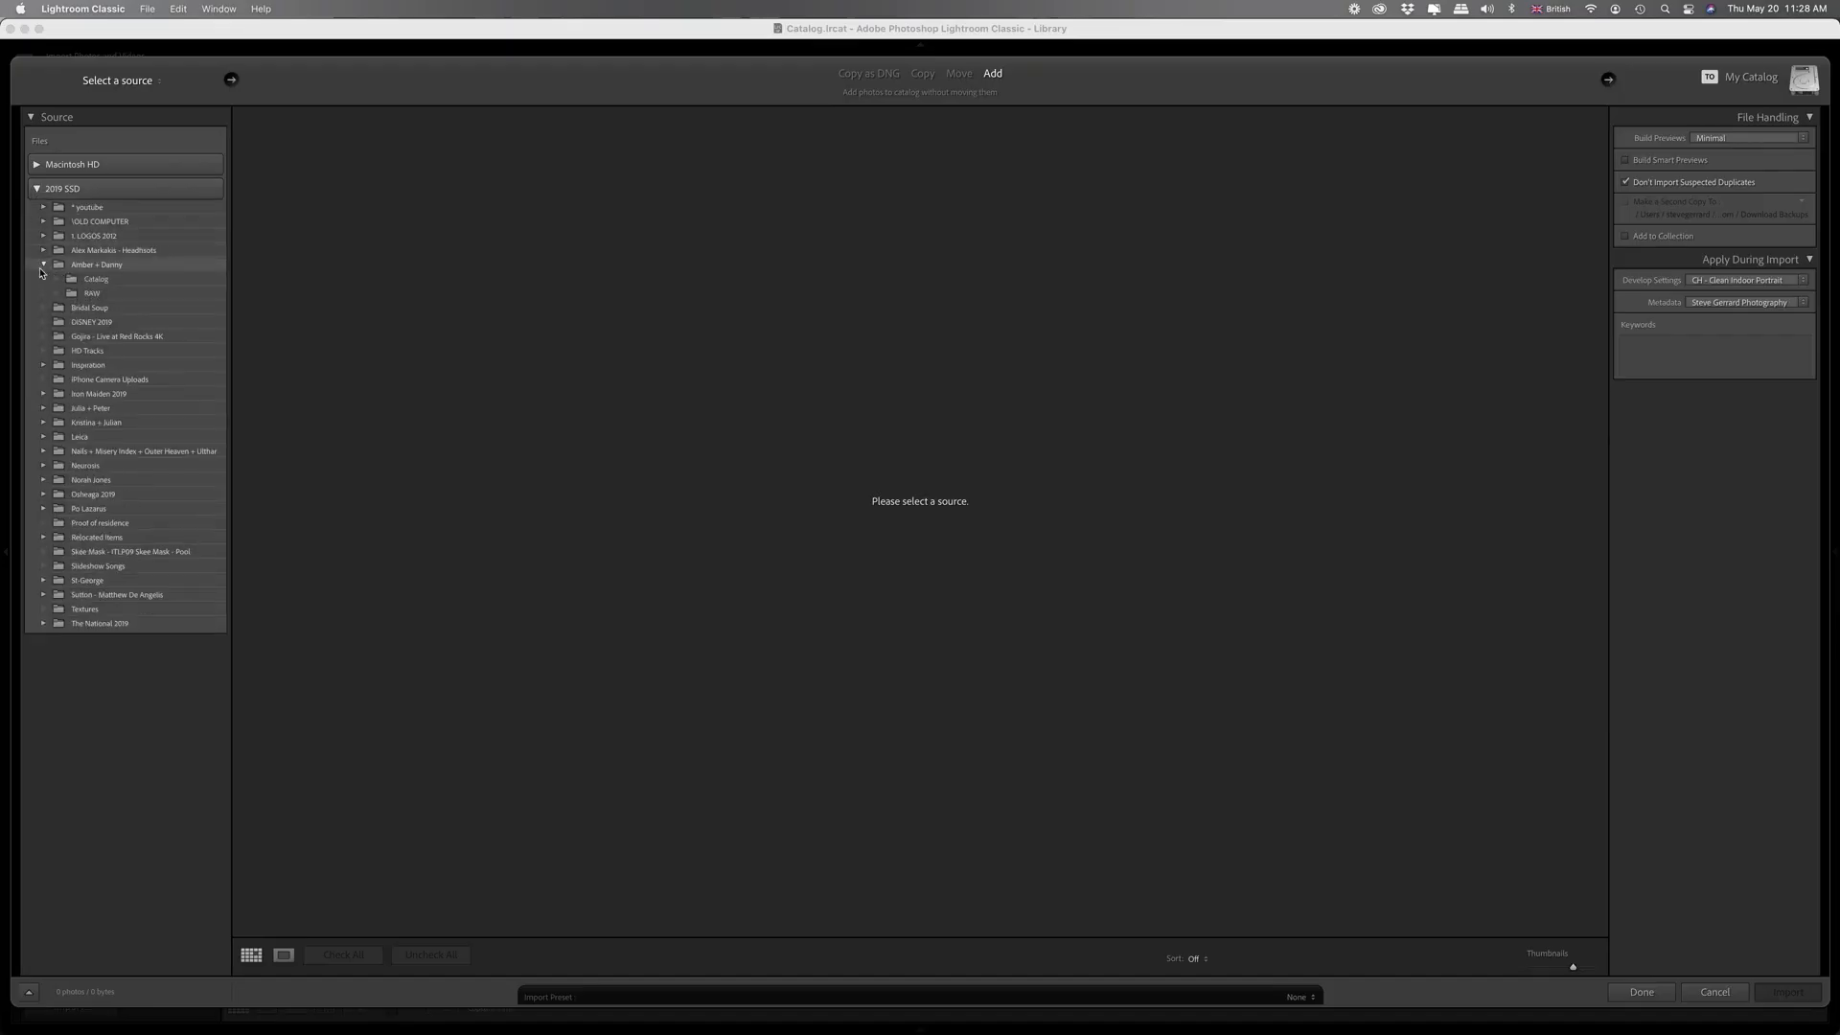
left_click(112, 294)
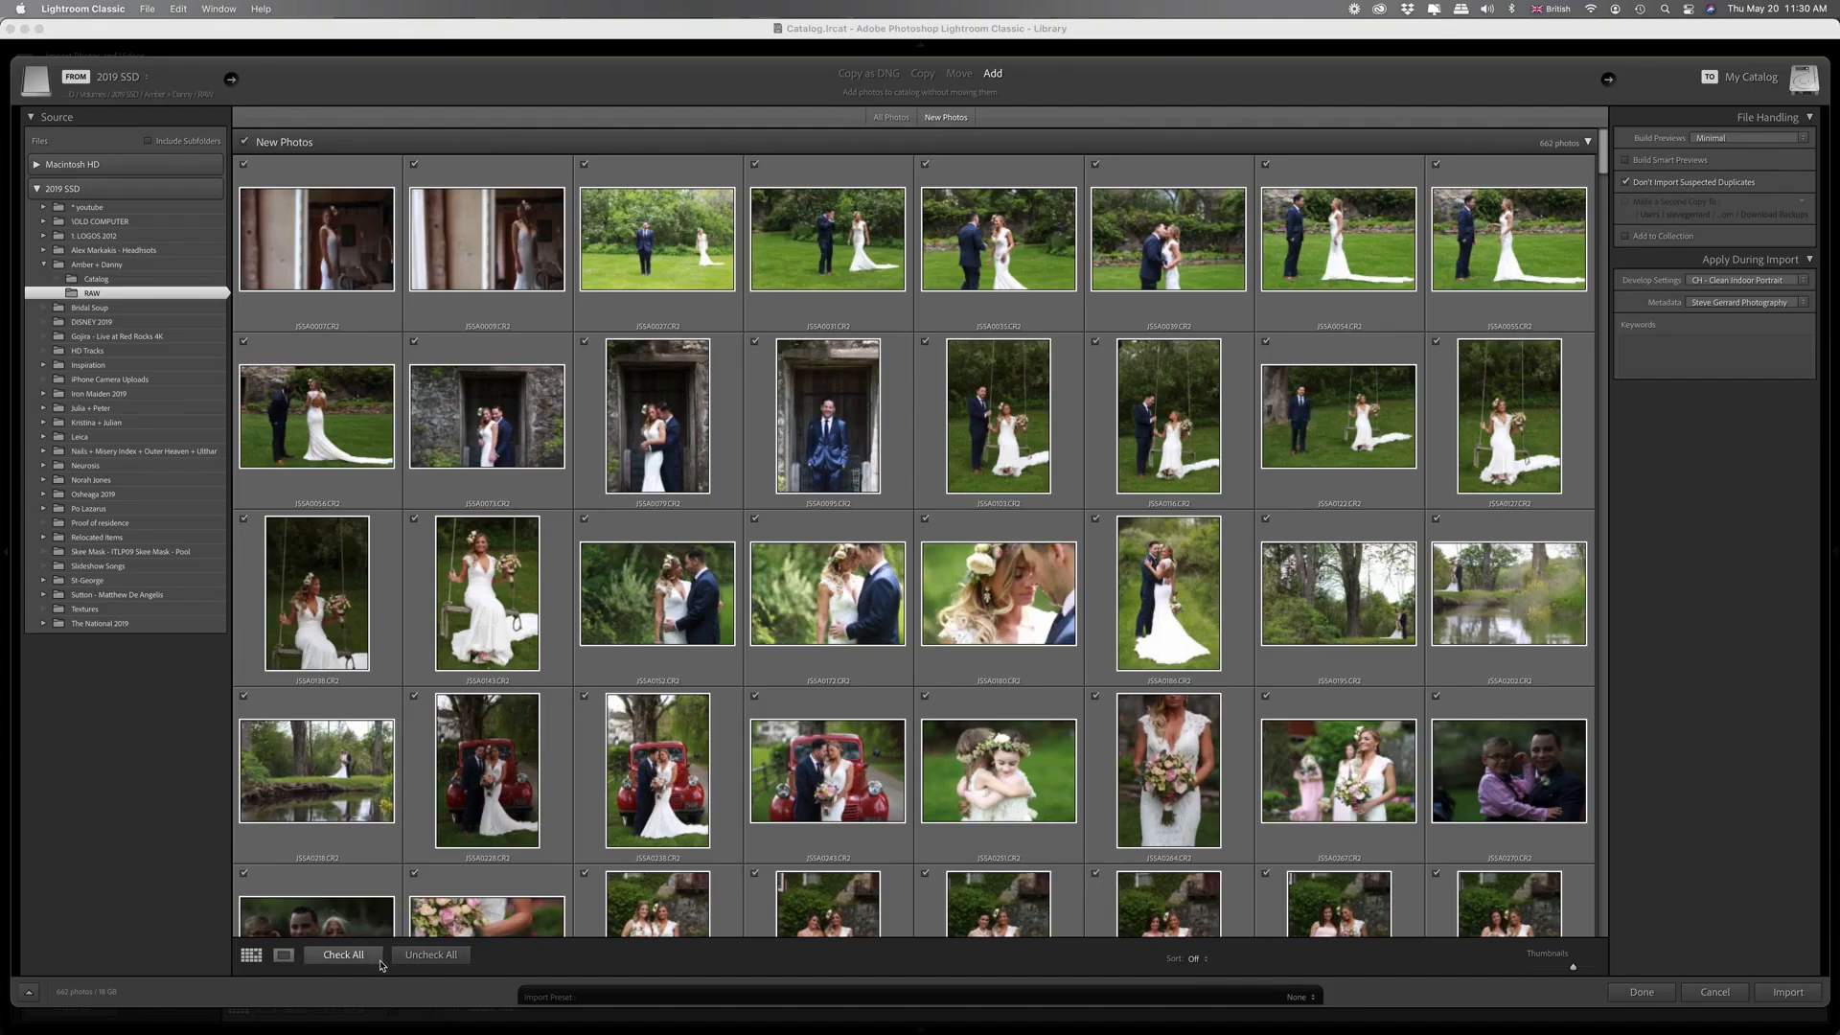
left_click(443, 957)
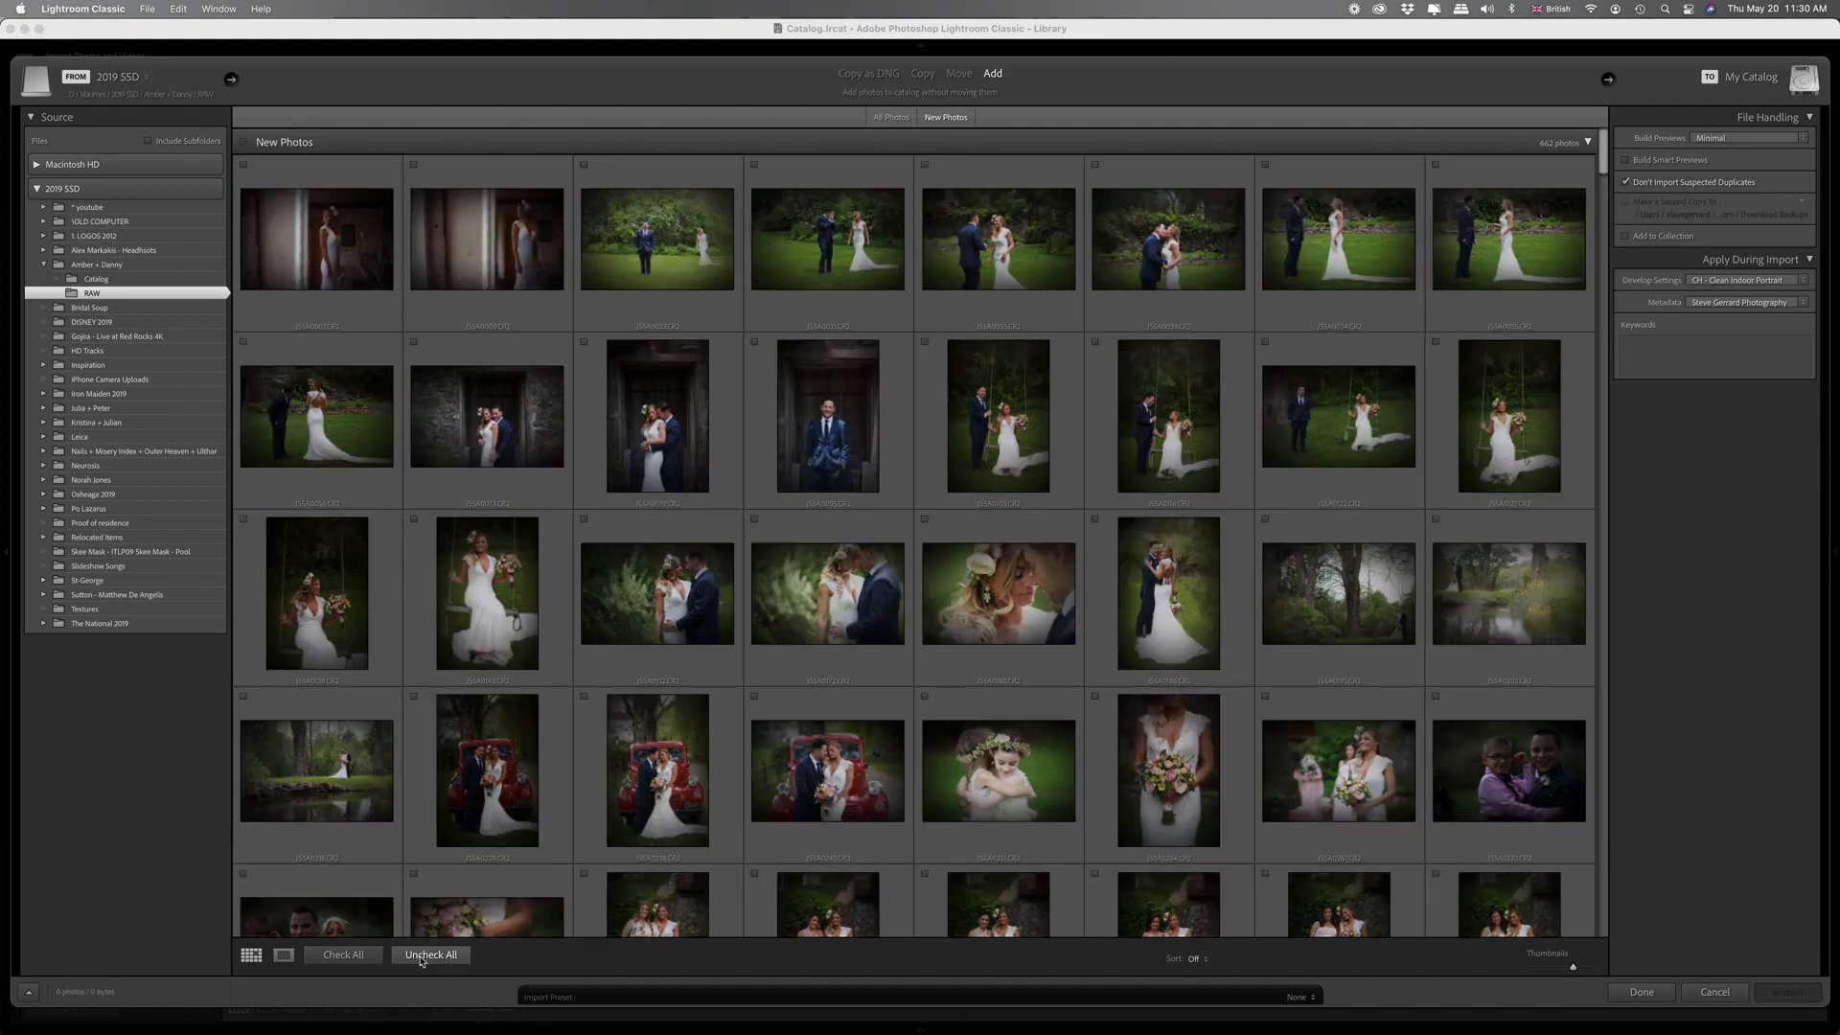
left_click(369, 958)
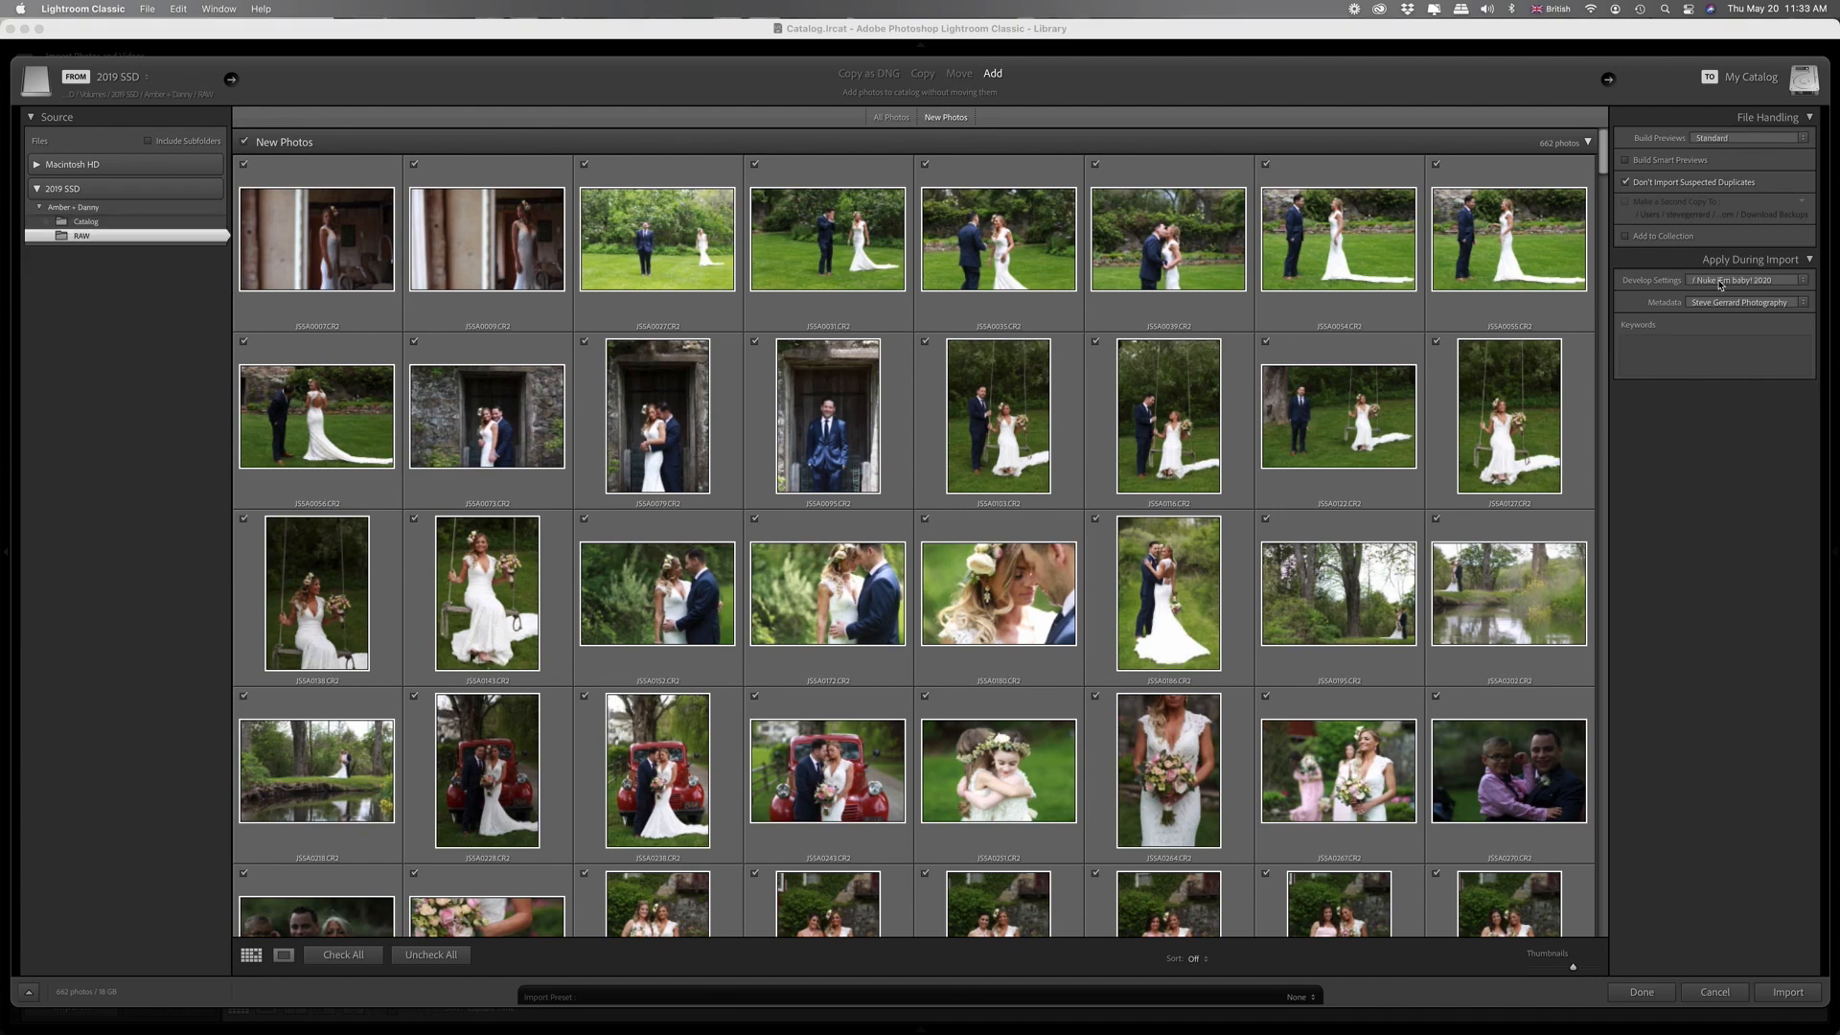
Set the import previews to Standard and enable Build Smart Previews.
left_click(1753, 141)
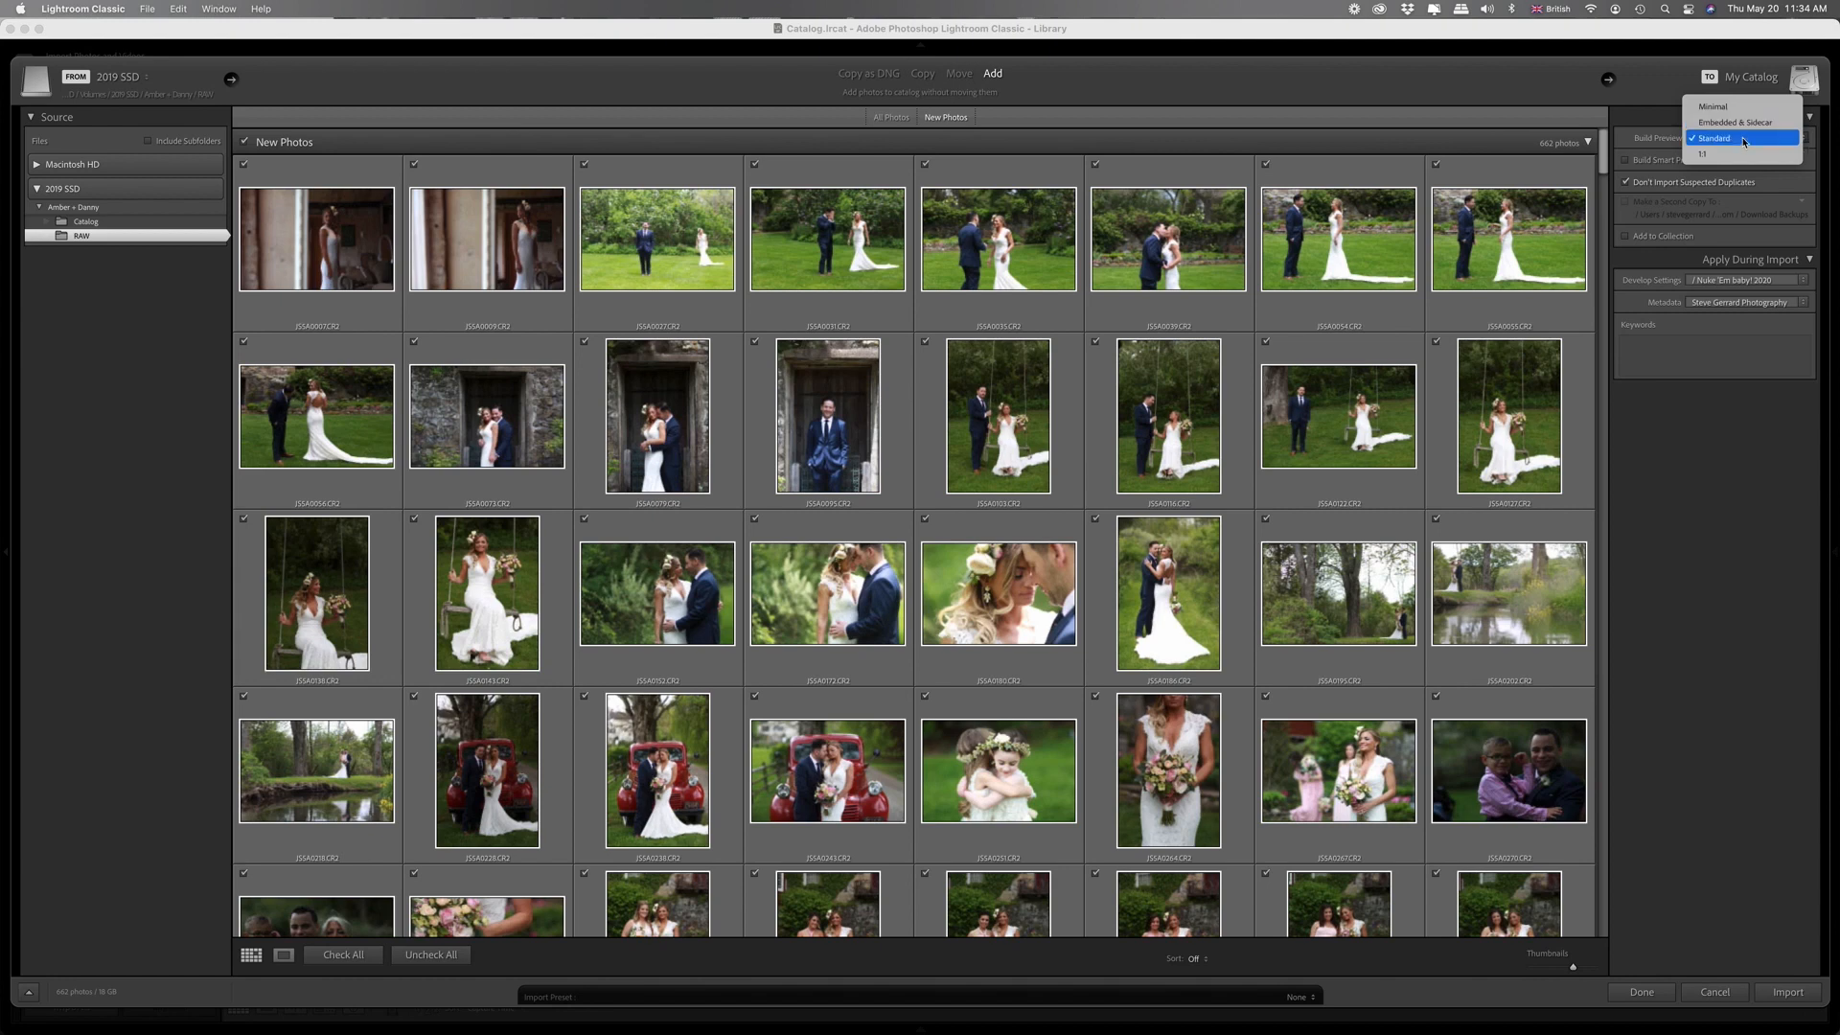
left_click(1744, 140)
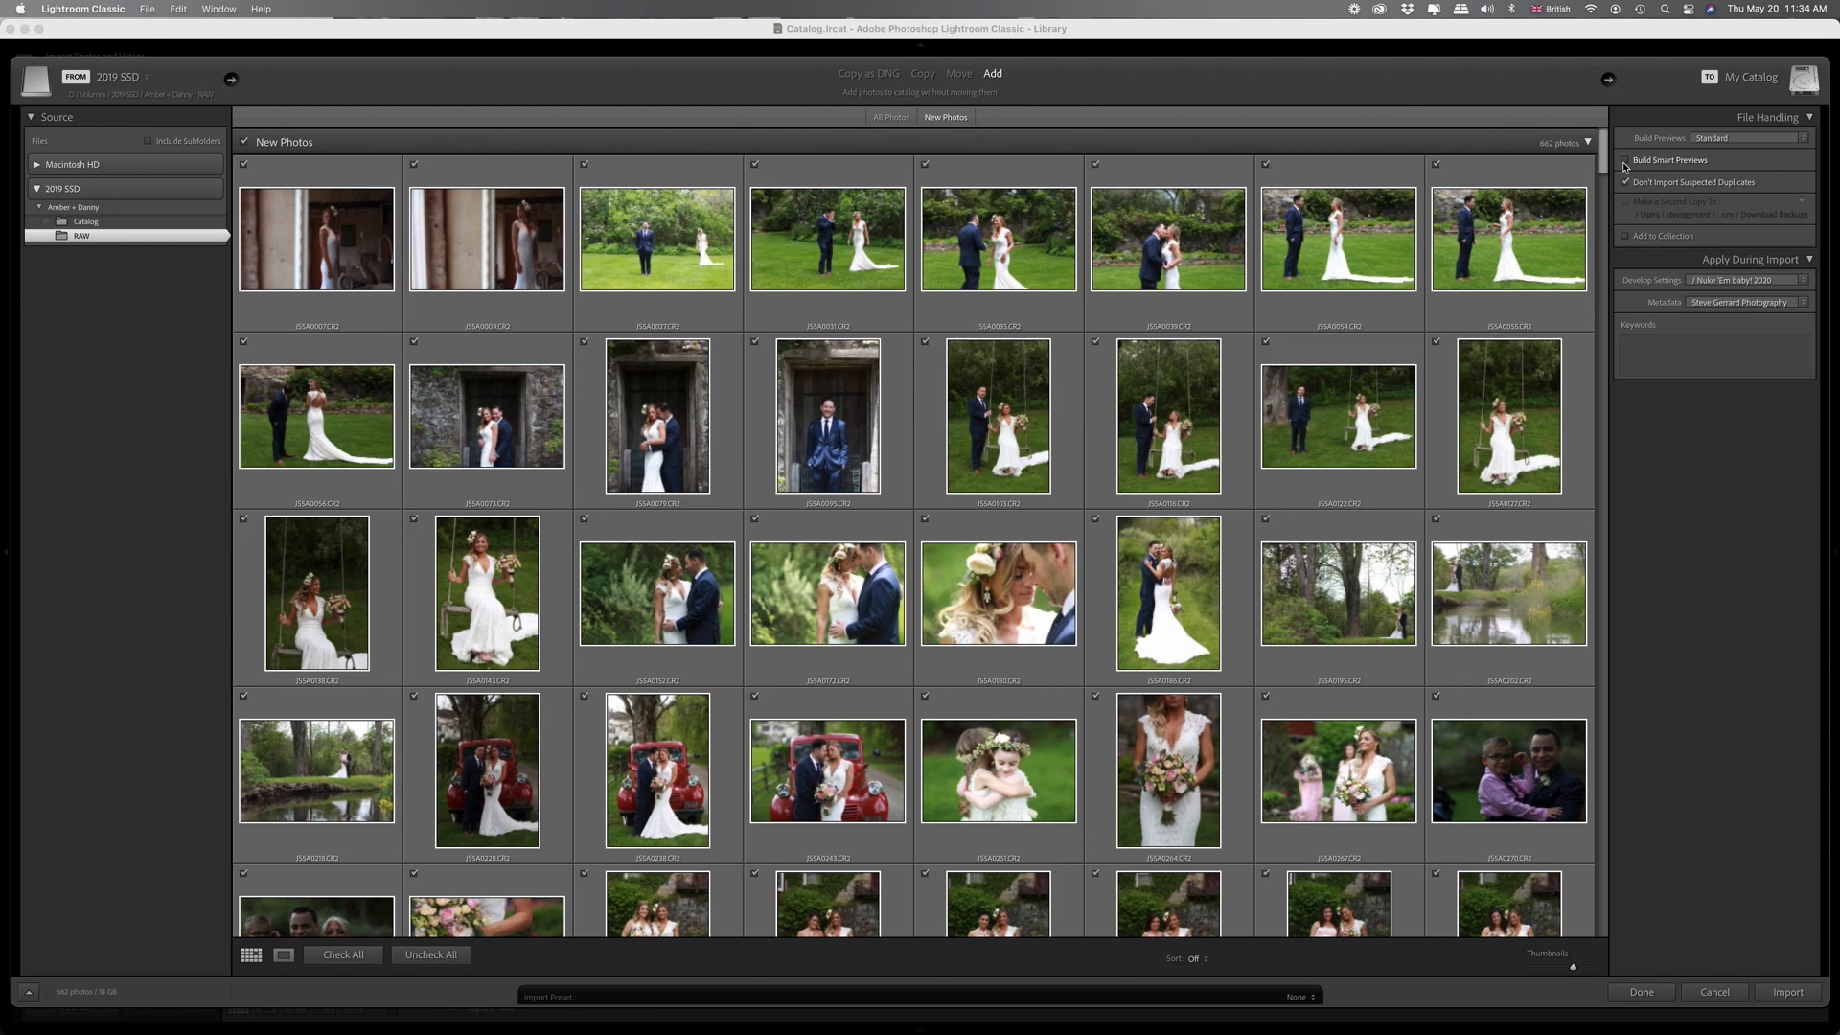
left_click(1625, 163)
Apply the photographer's metadata preset and import the checked photos.
left_click(1737, 303)
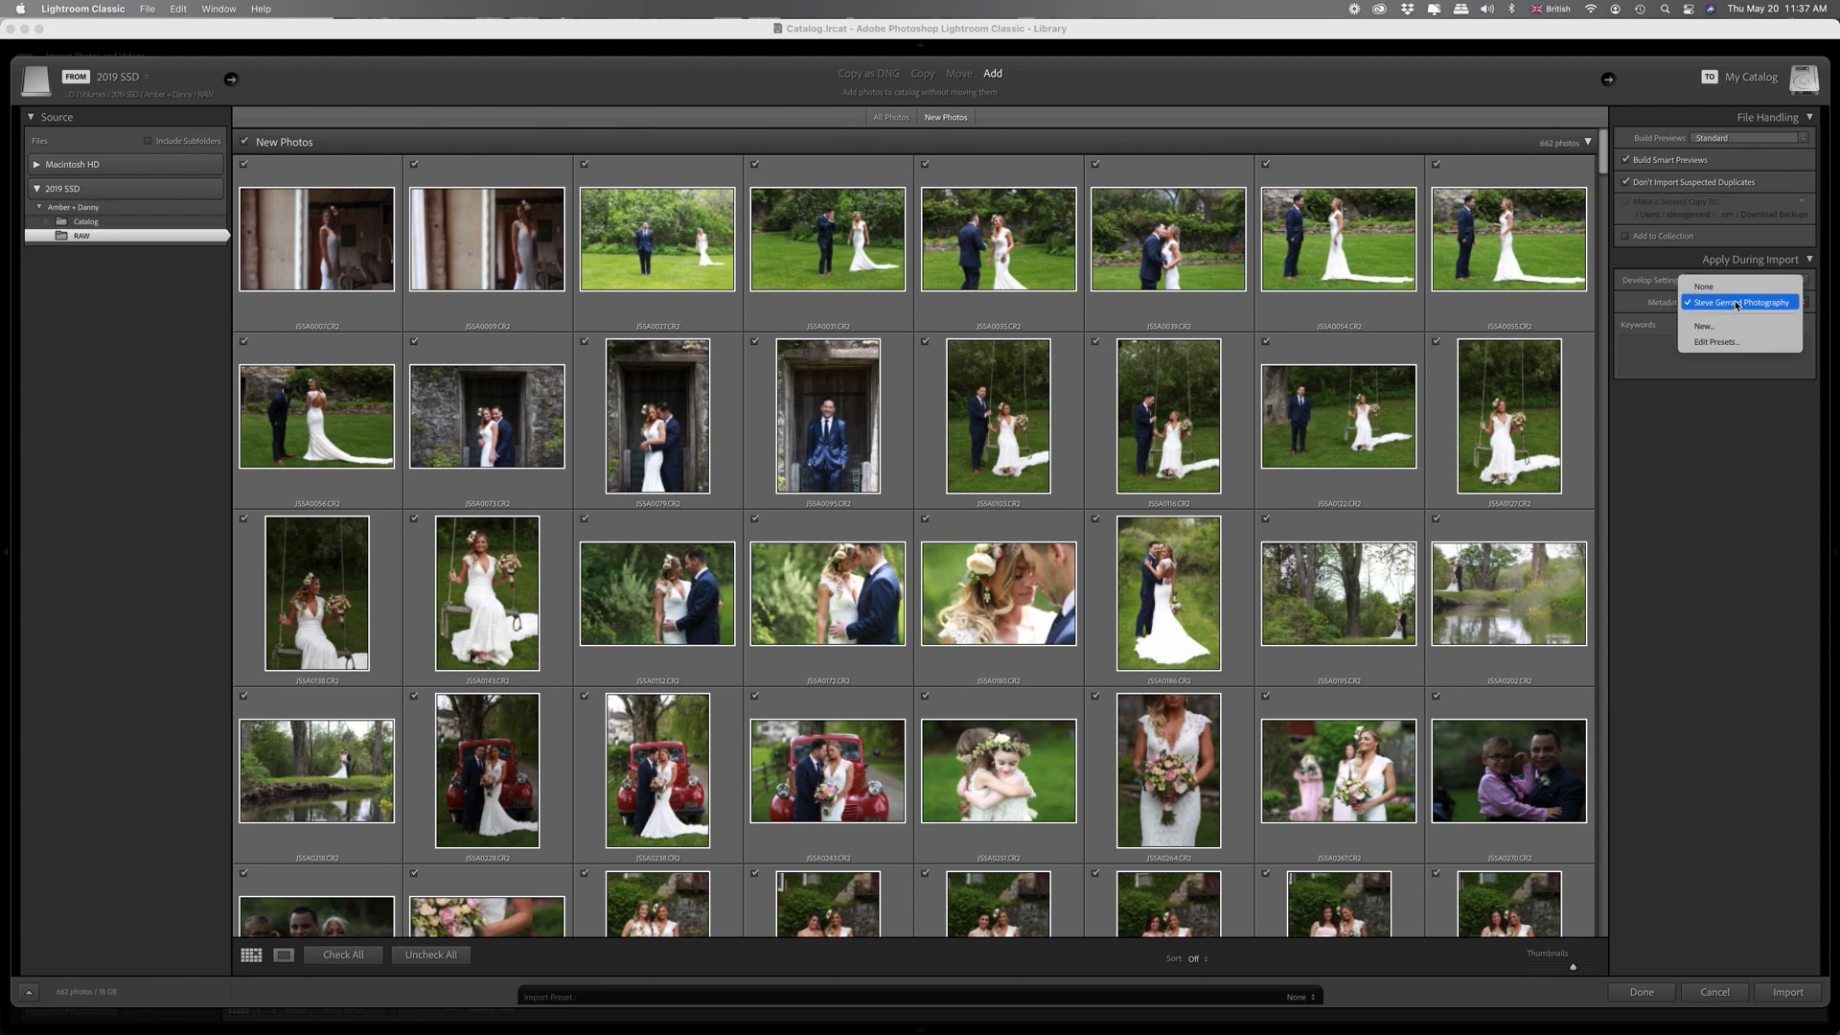
left_click(1738, 305)
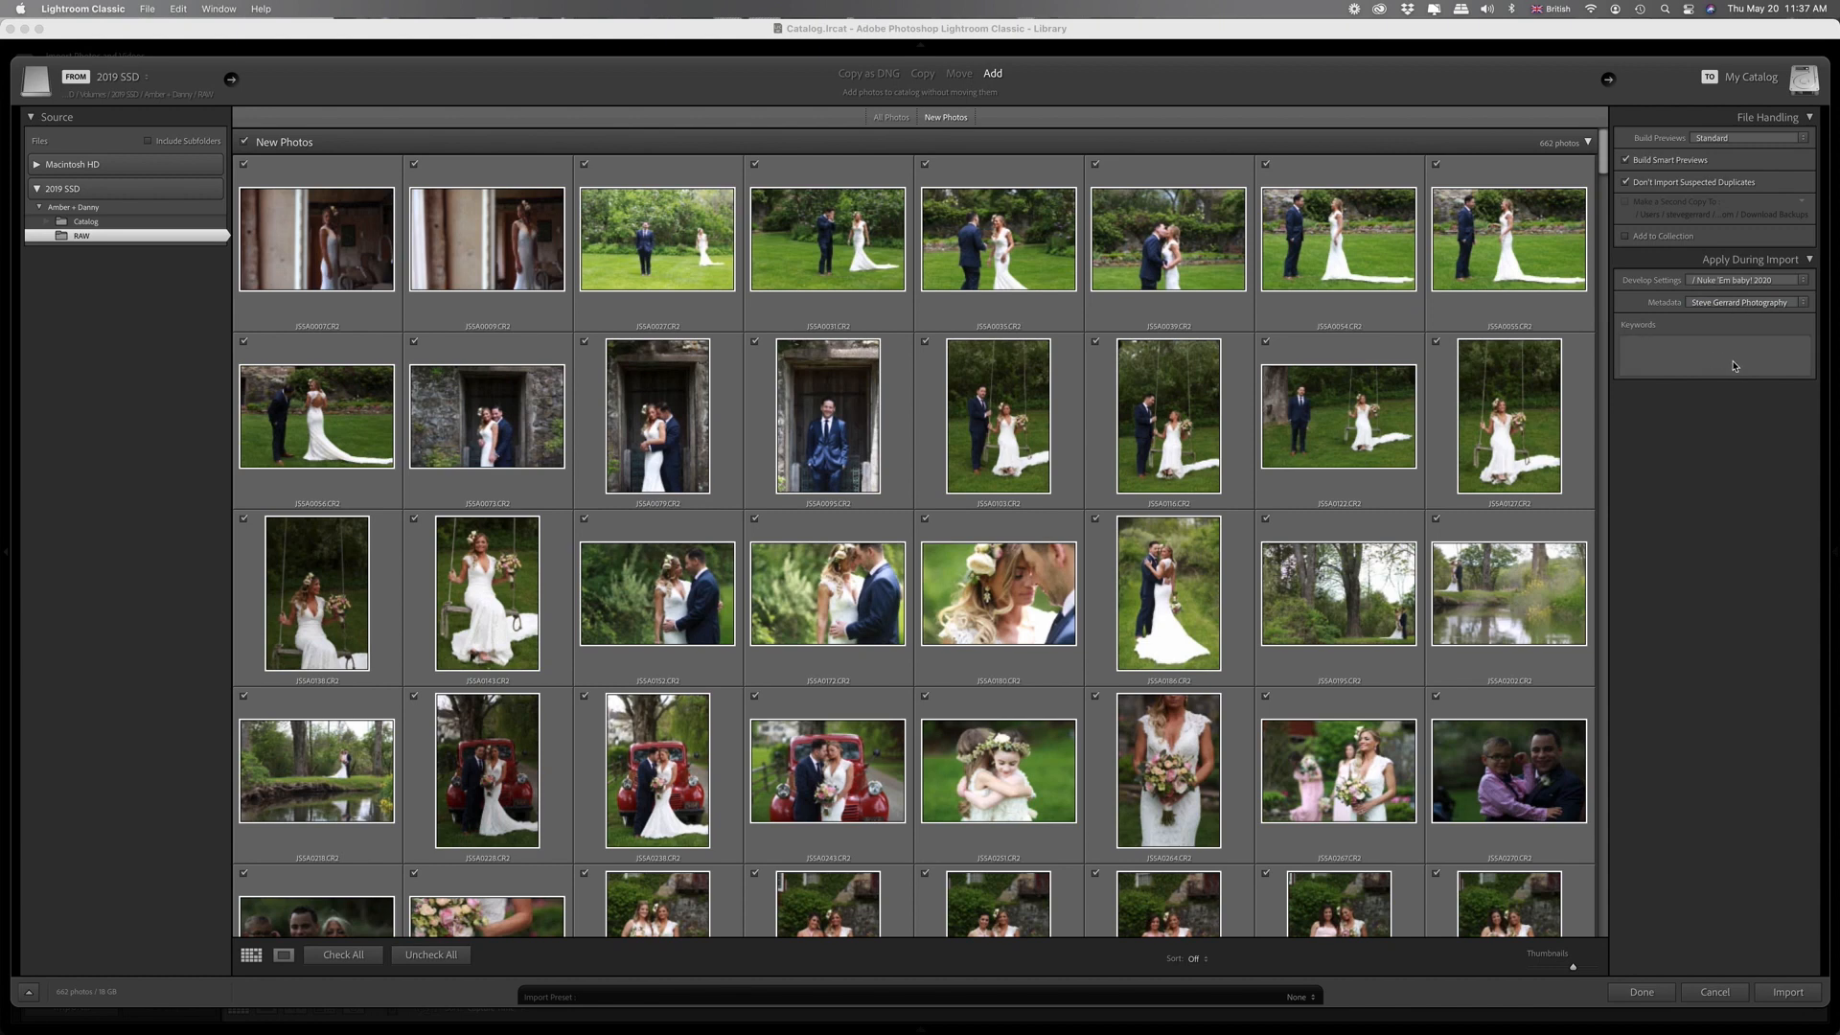
left_click(1788, 993)
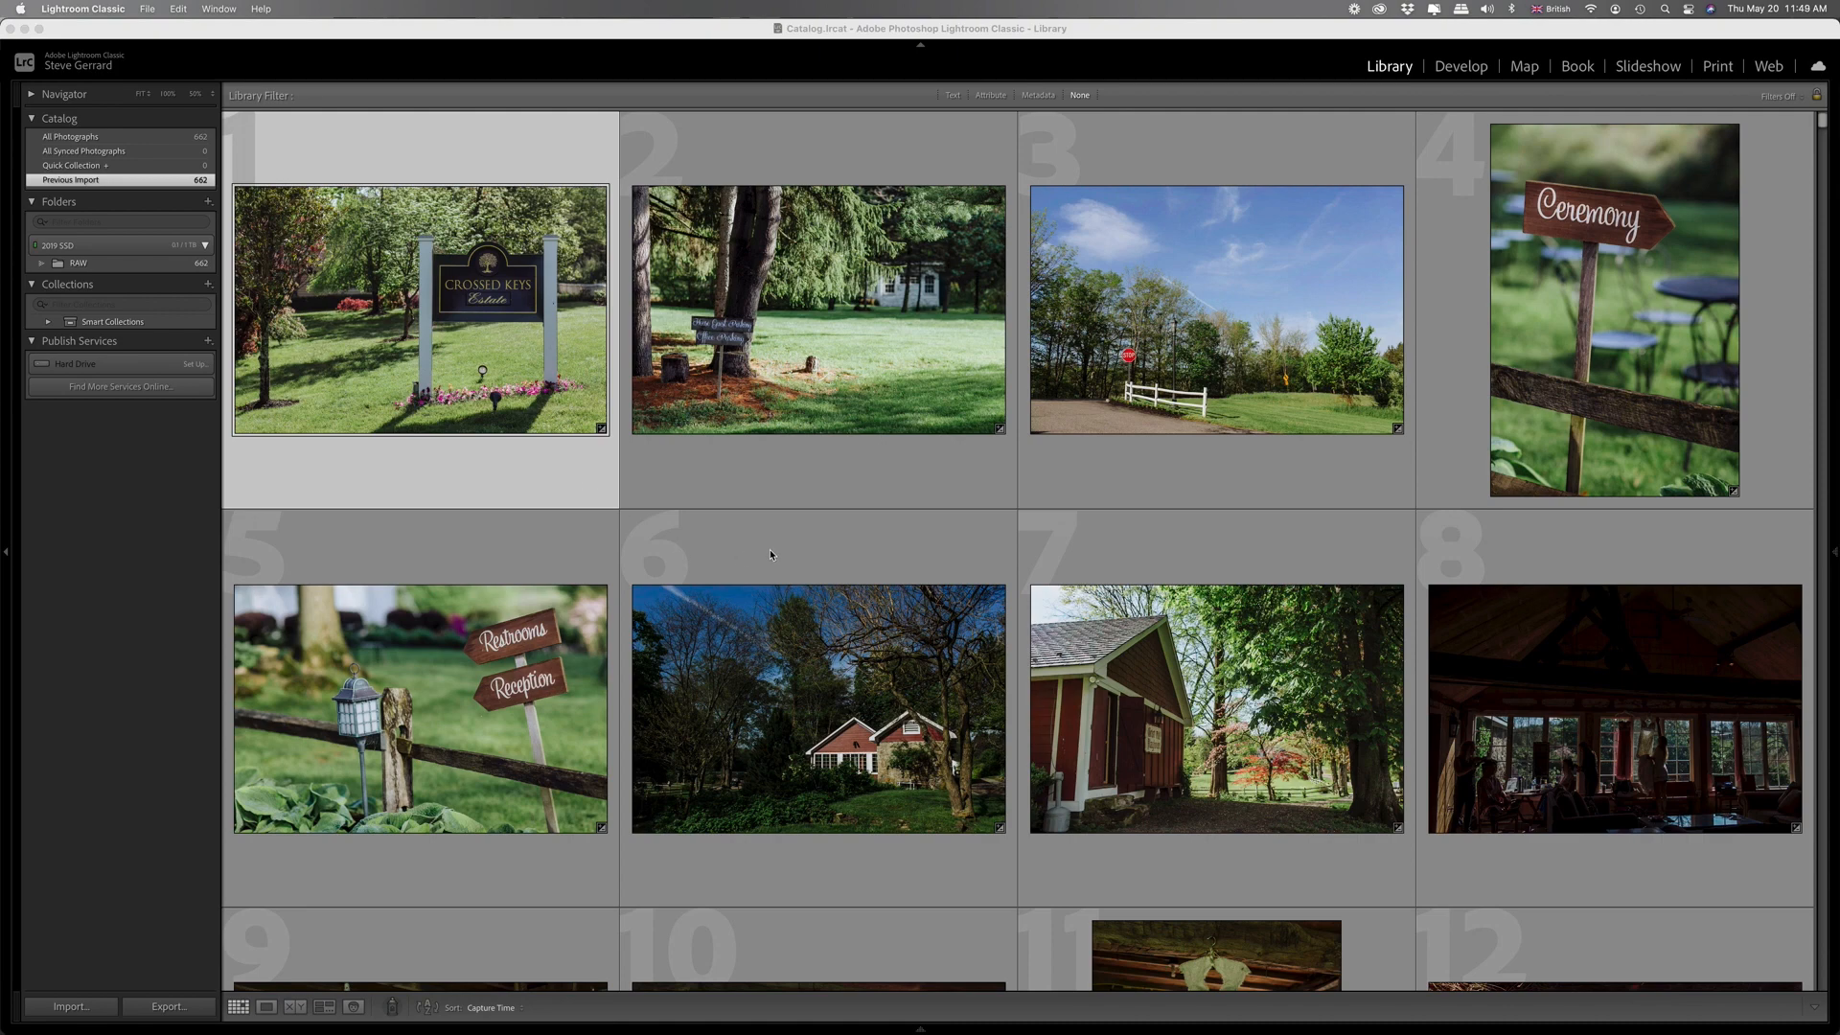
Hide the Catalog and Folders panel group and show the Histogram and Metadata panel group beside the photo grid.
left_click(286, 544)
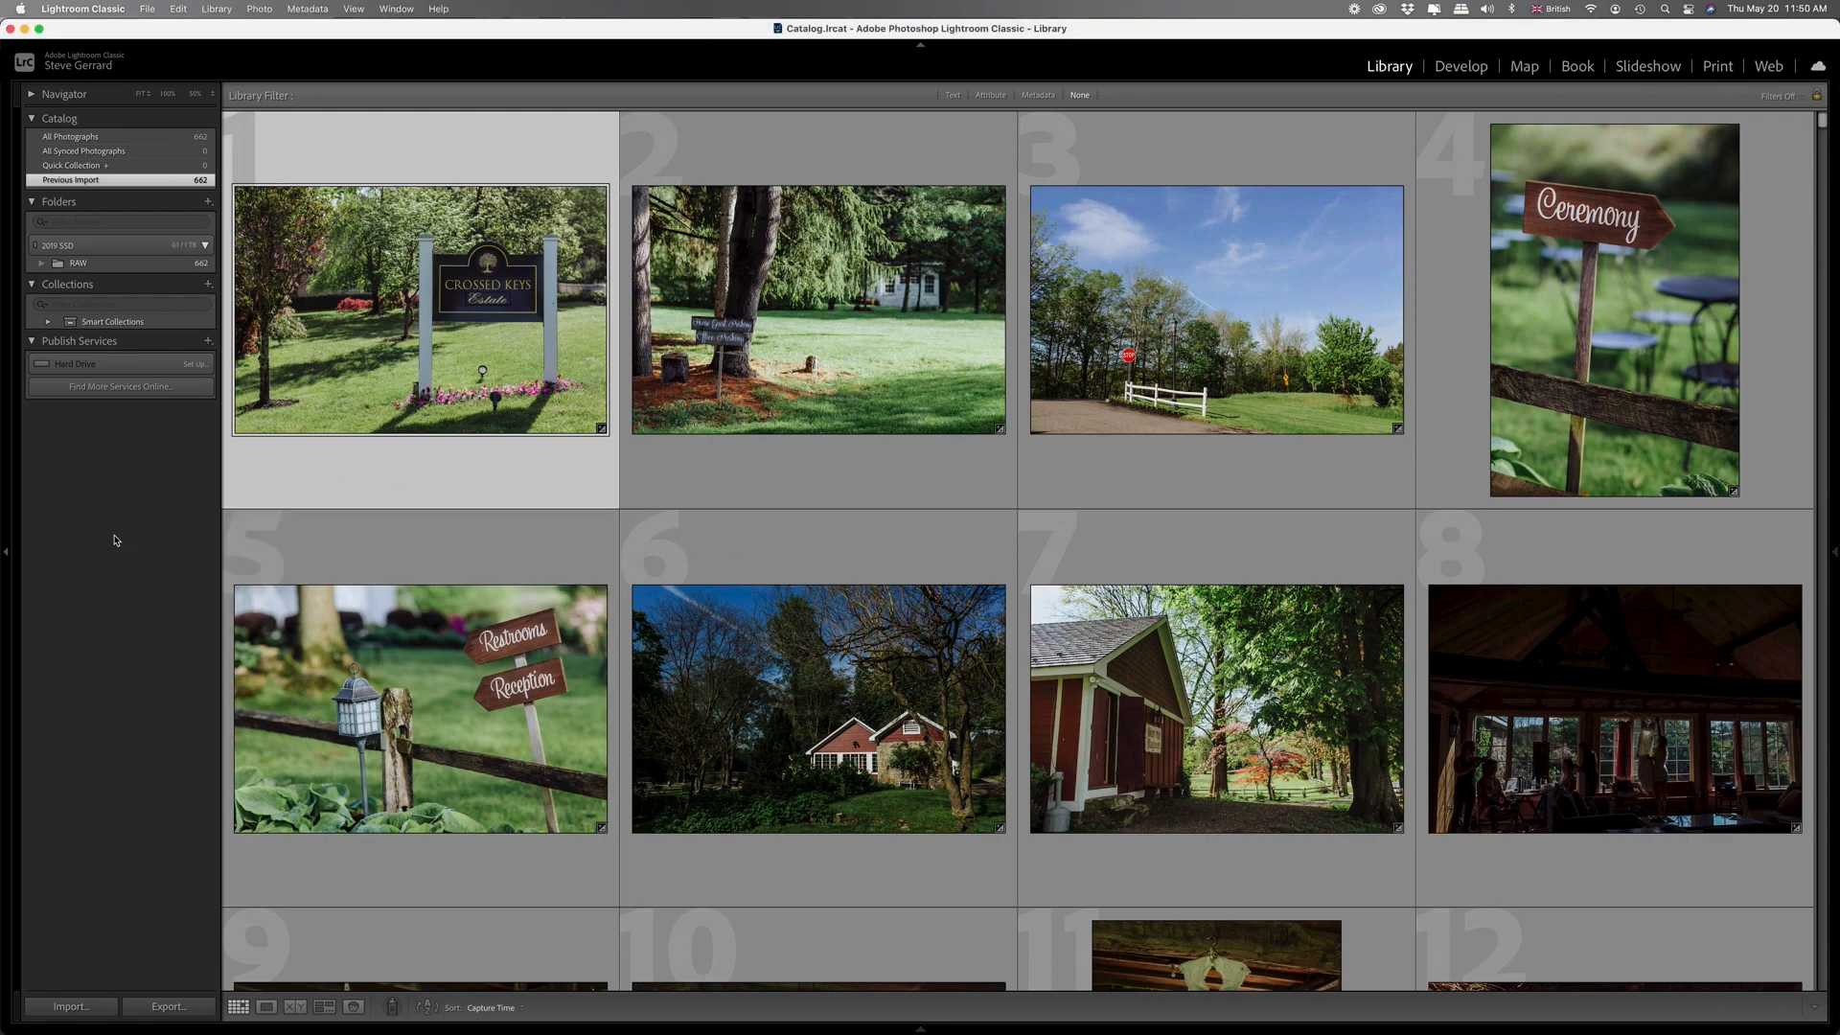
left_click(8, 556)
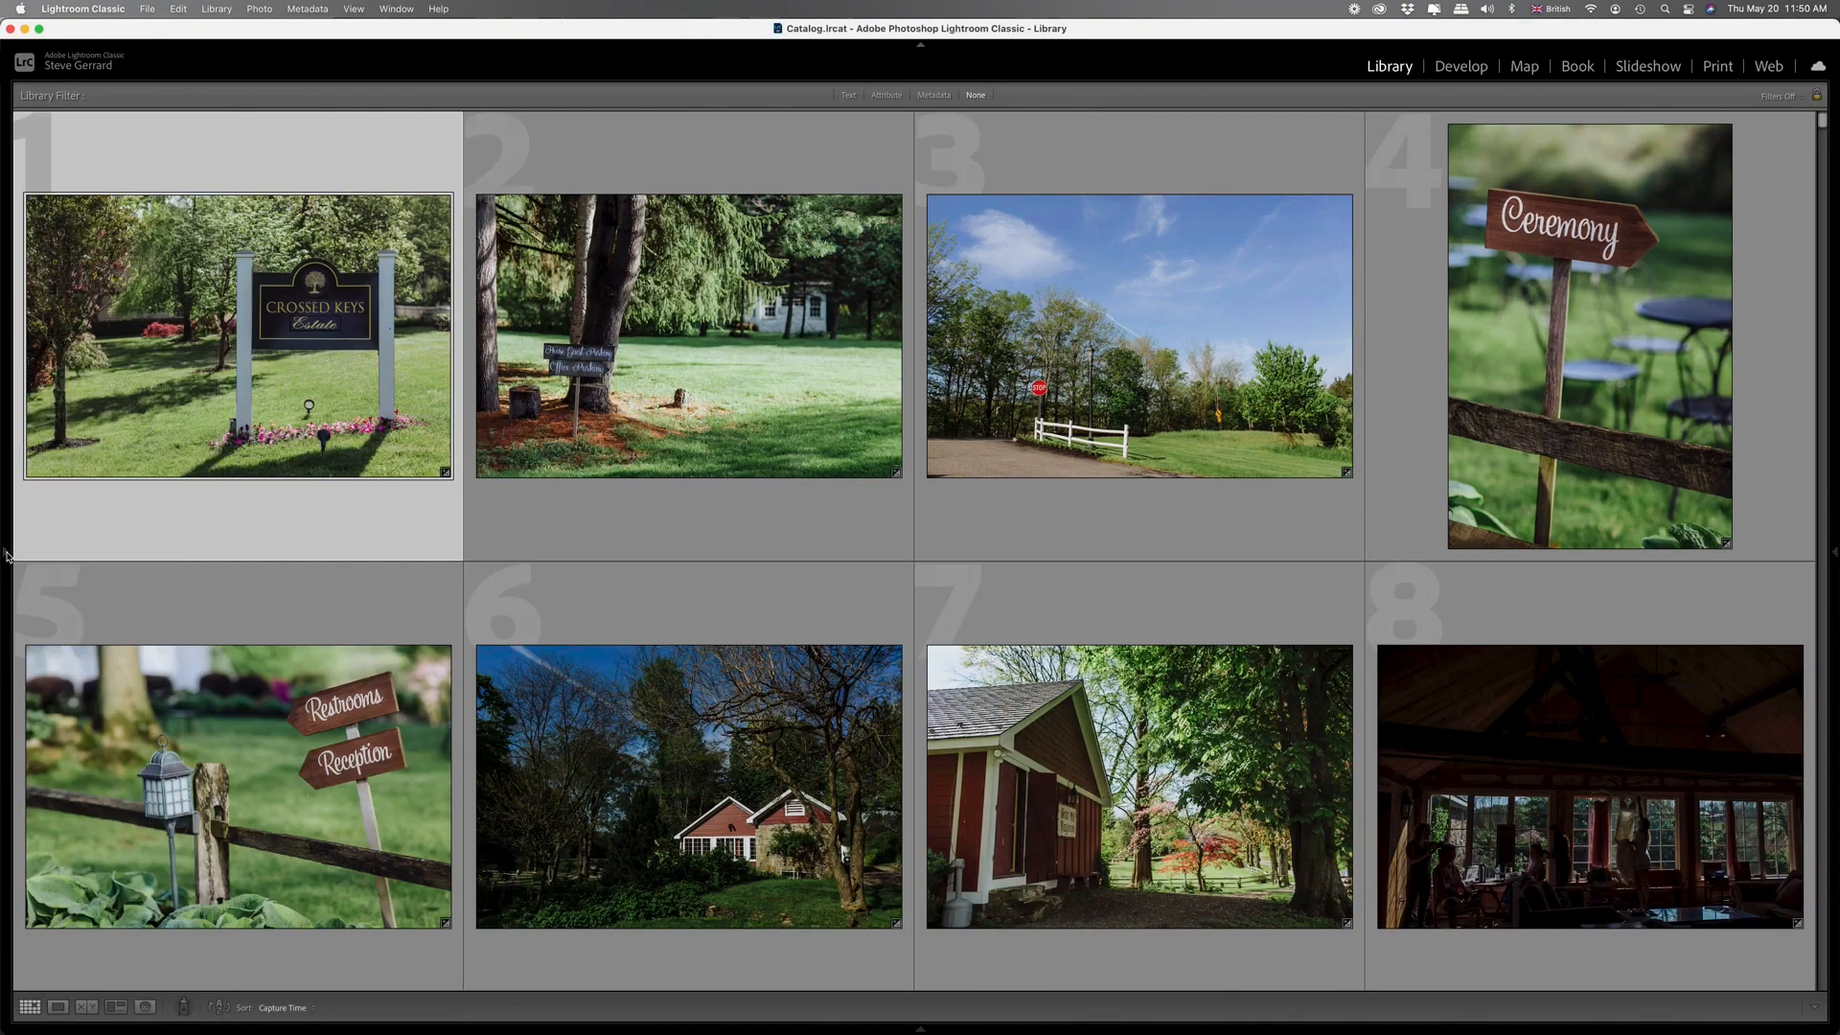
mouse_move(2, 554)
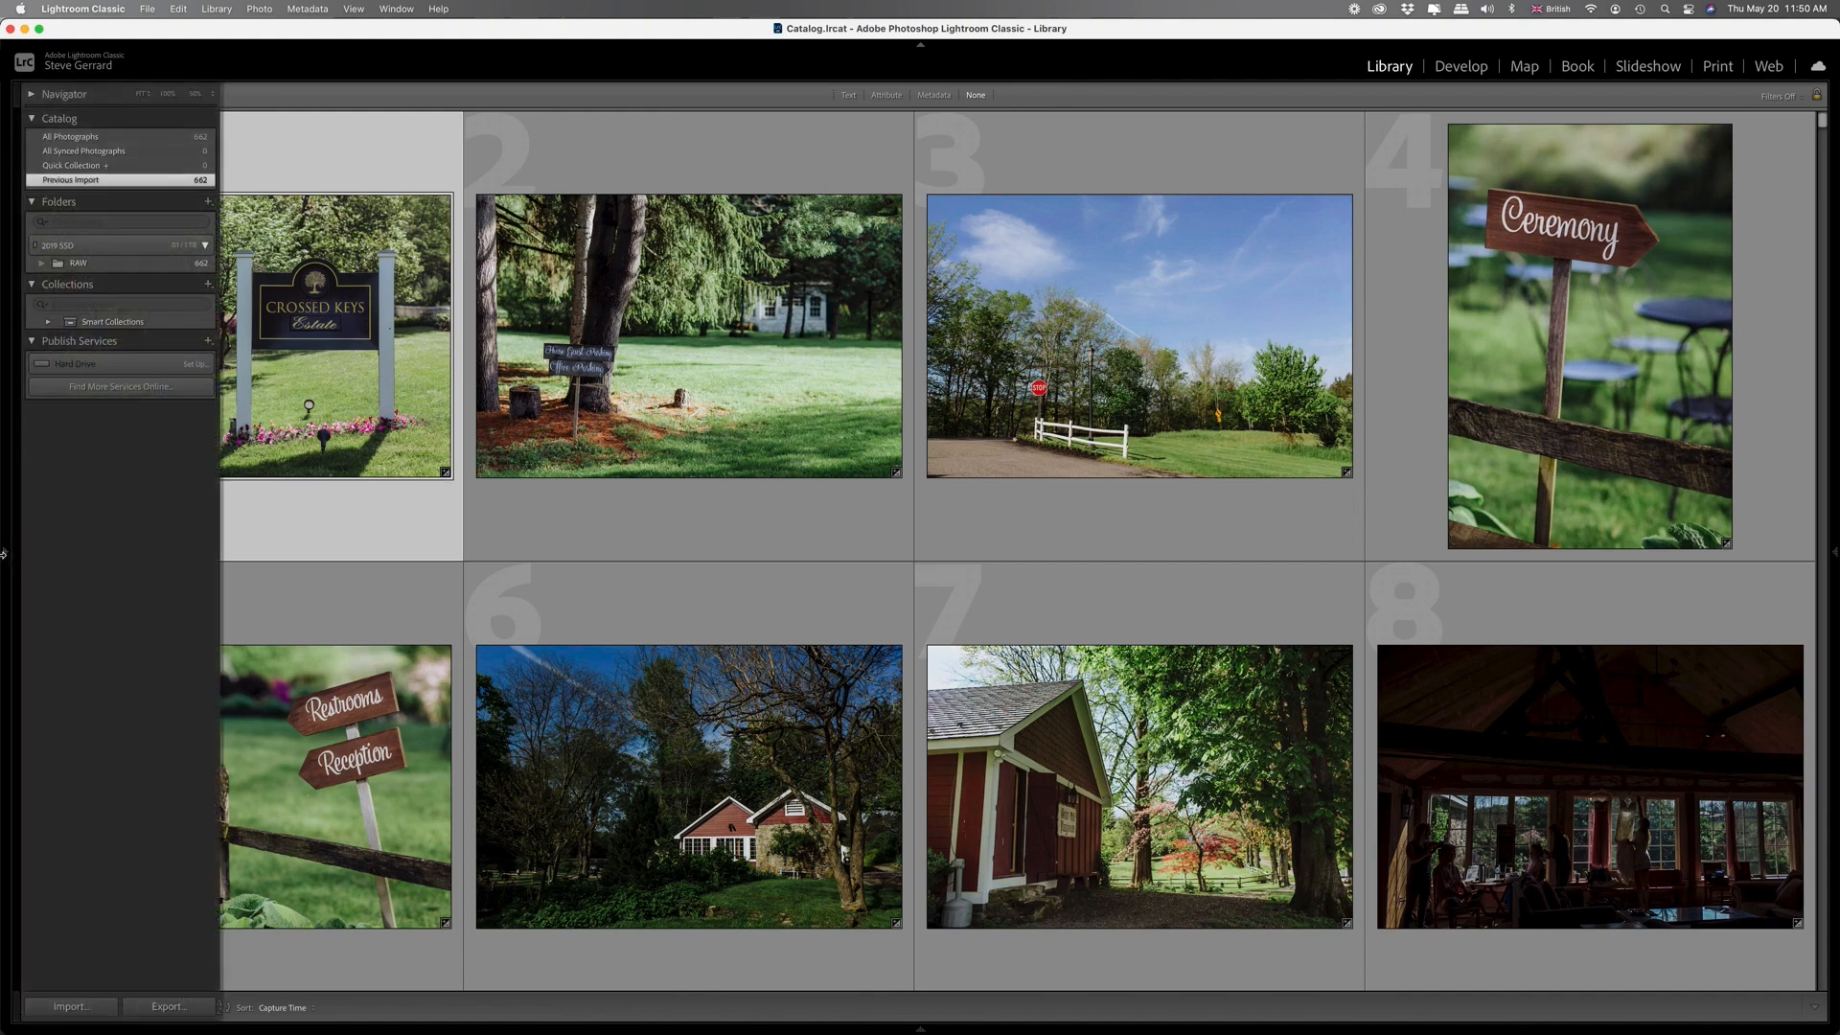
left_click(1834, 551)
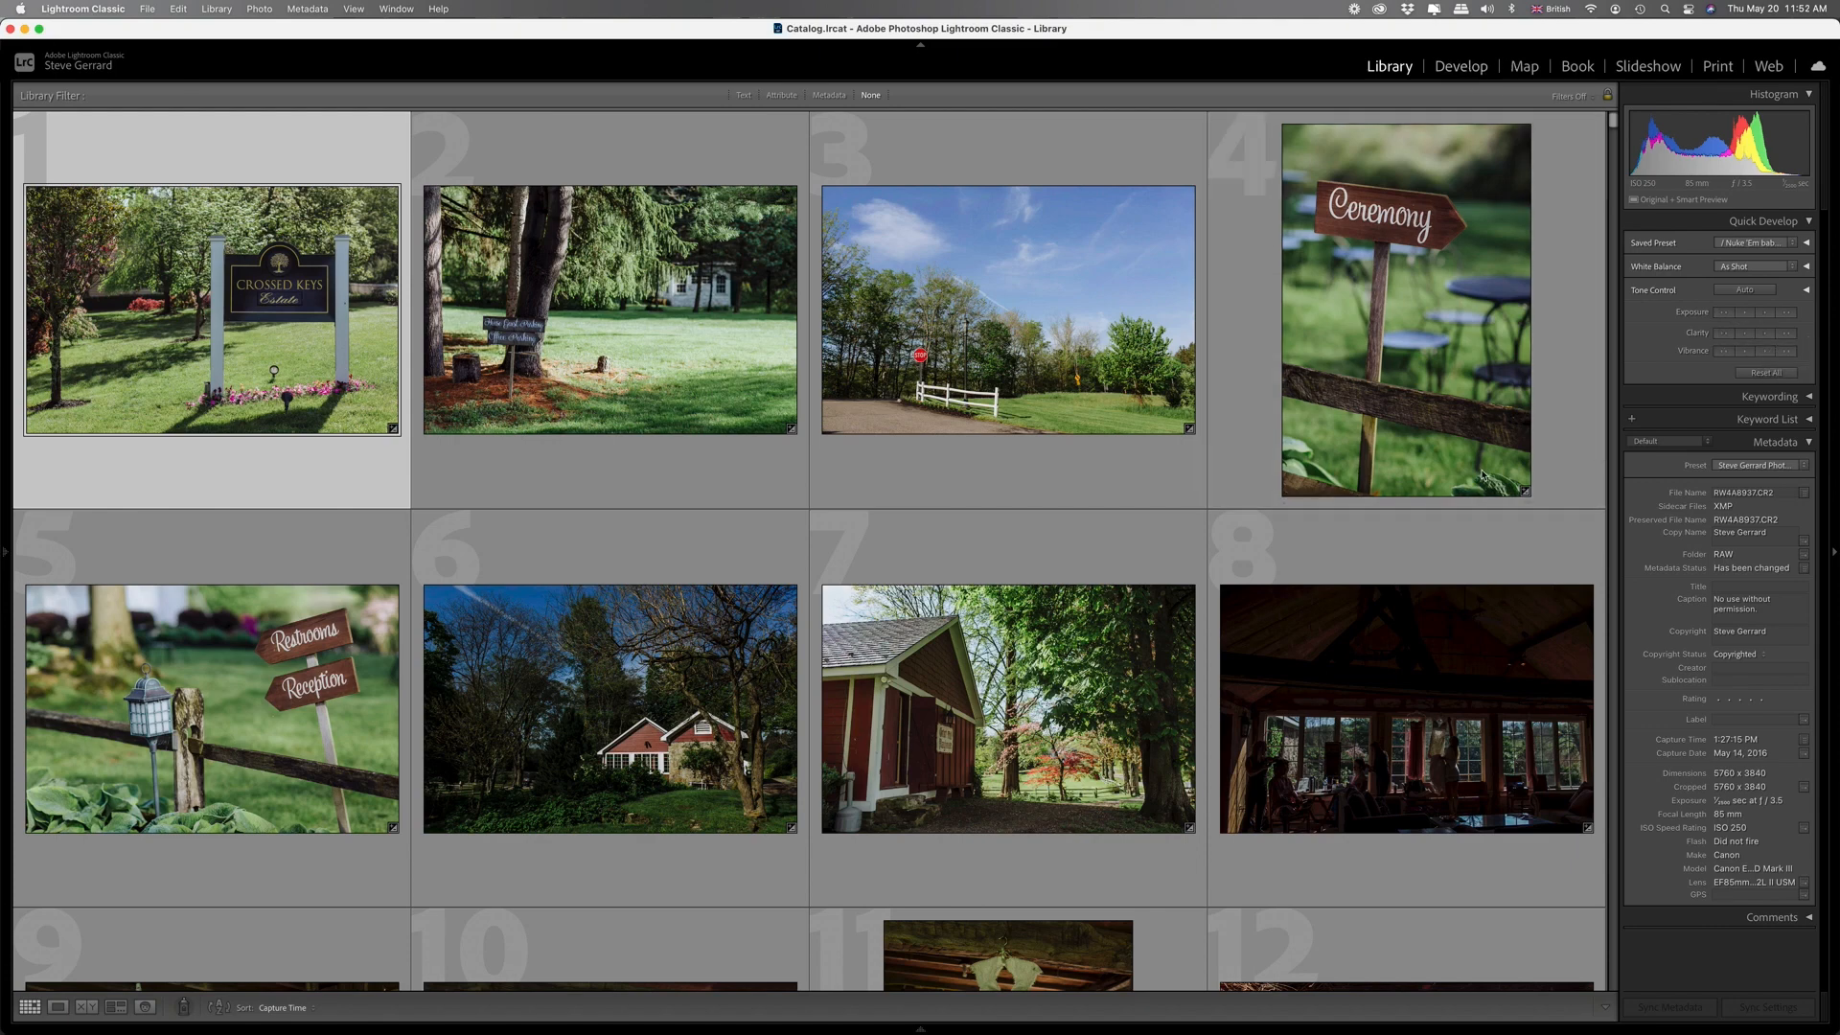
Shrink the grid thumbnails to fit more photos per row and enlarge them back to the previous size.
key("minus")
key("minus")
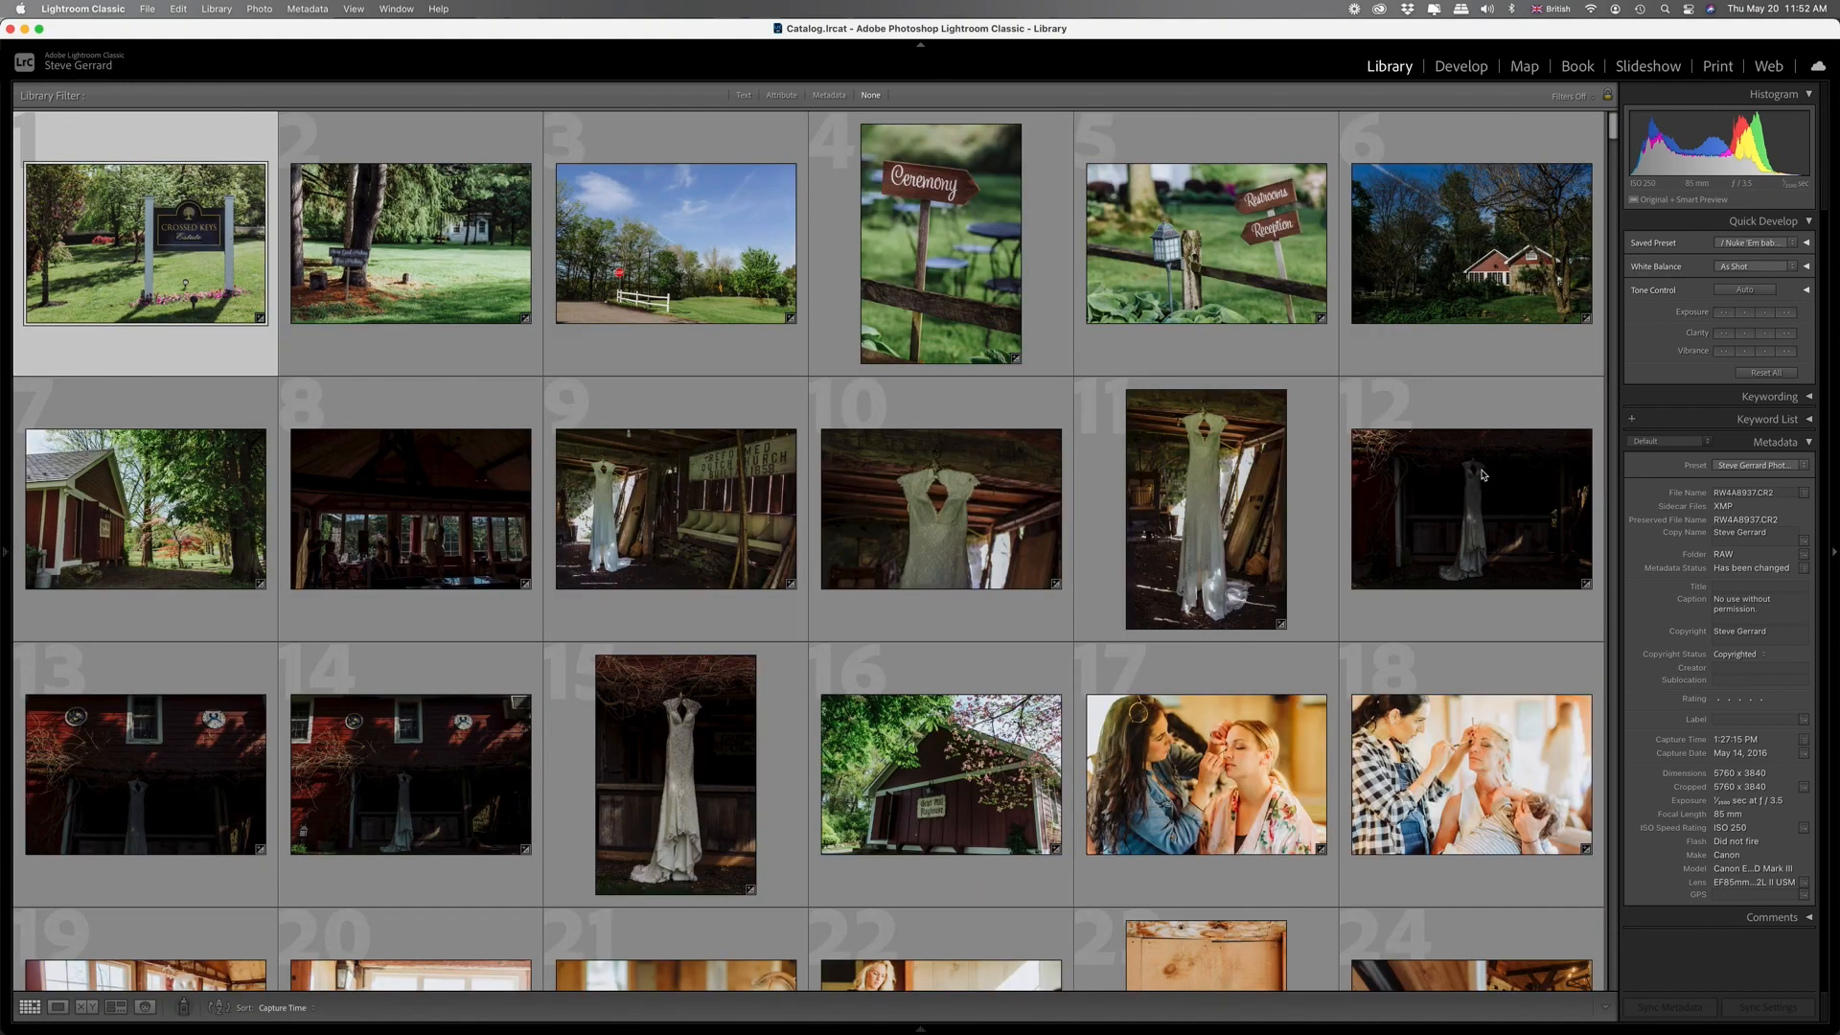
key("equal")
key("equal")
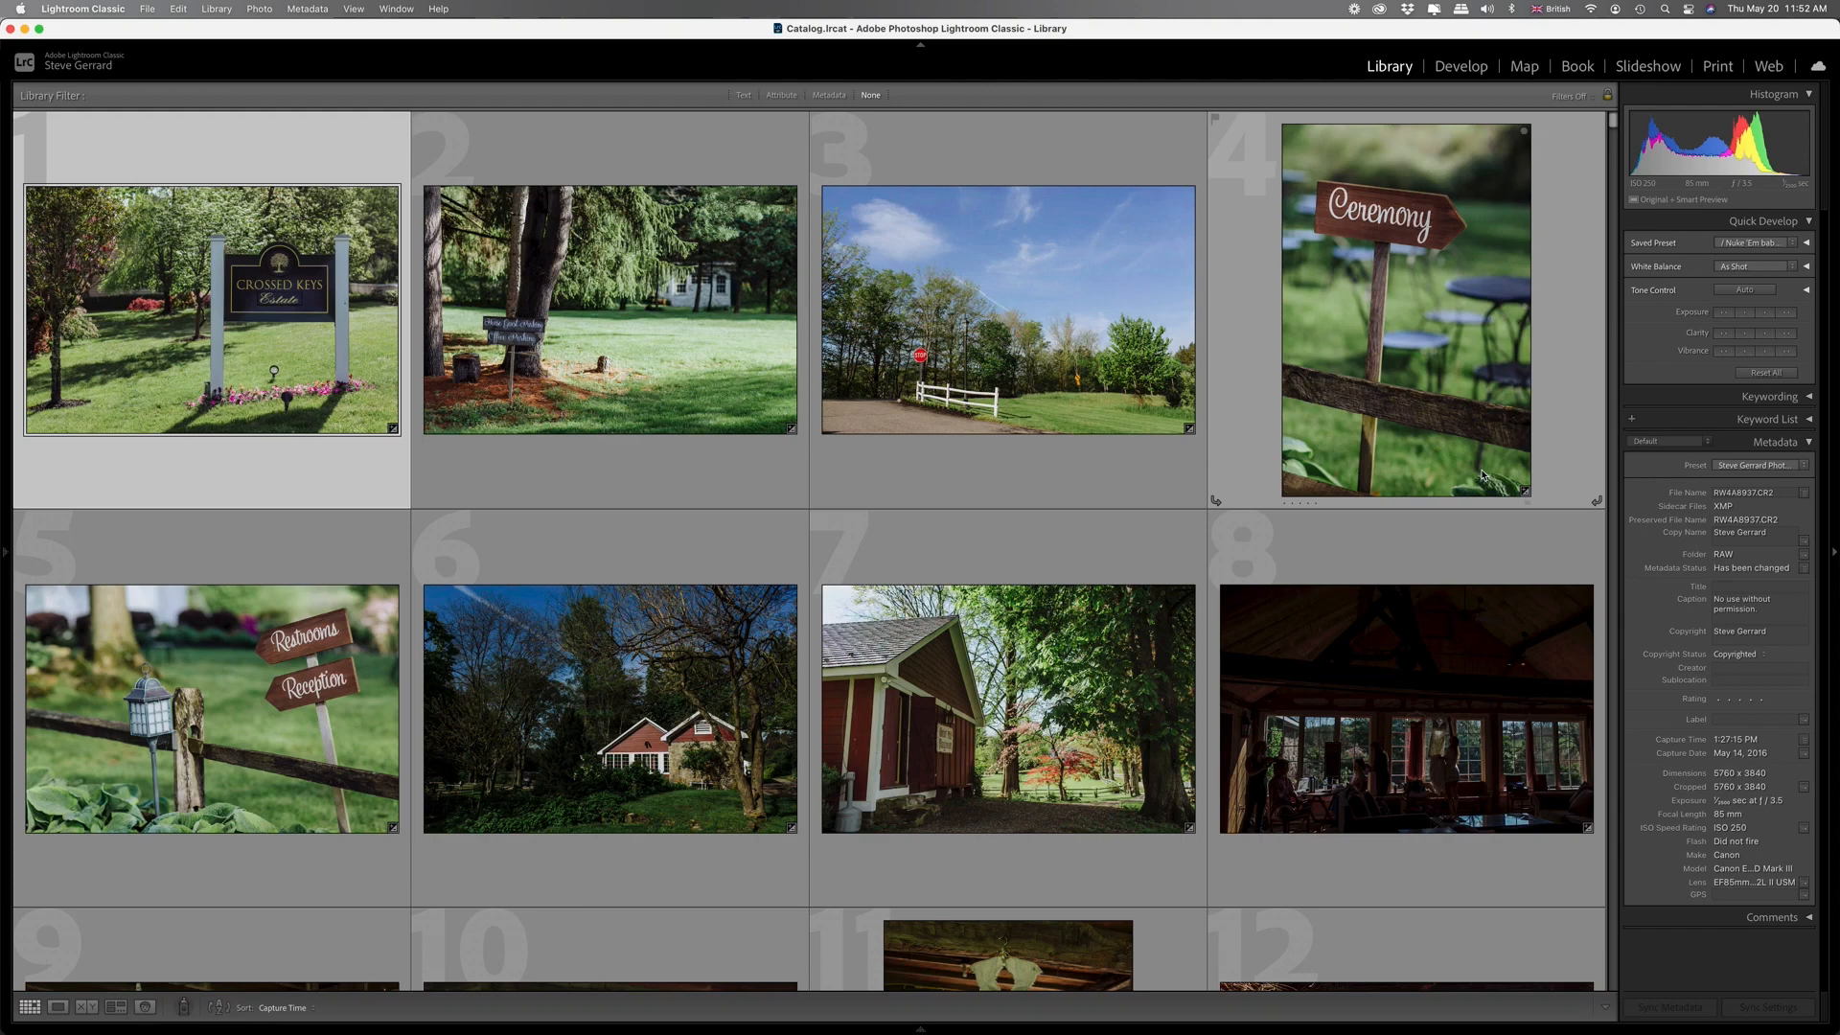
View the stop sign photo in Loupe view twice, the second time by zooming in, returning to the grid each time.
double_click(1084, 340)
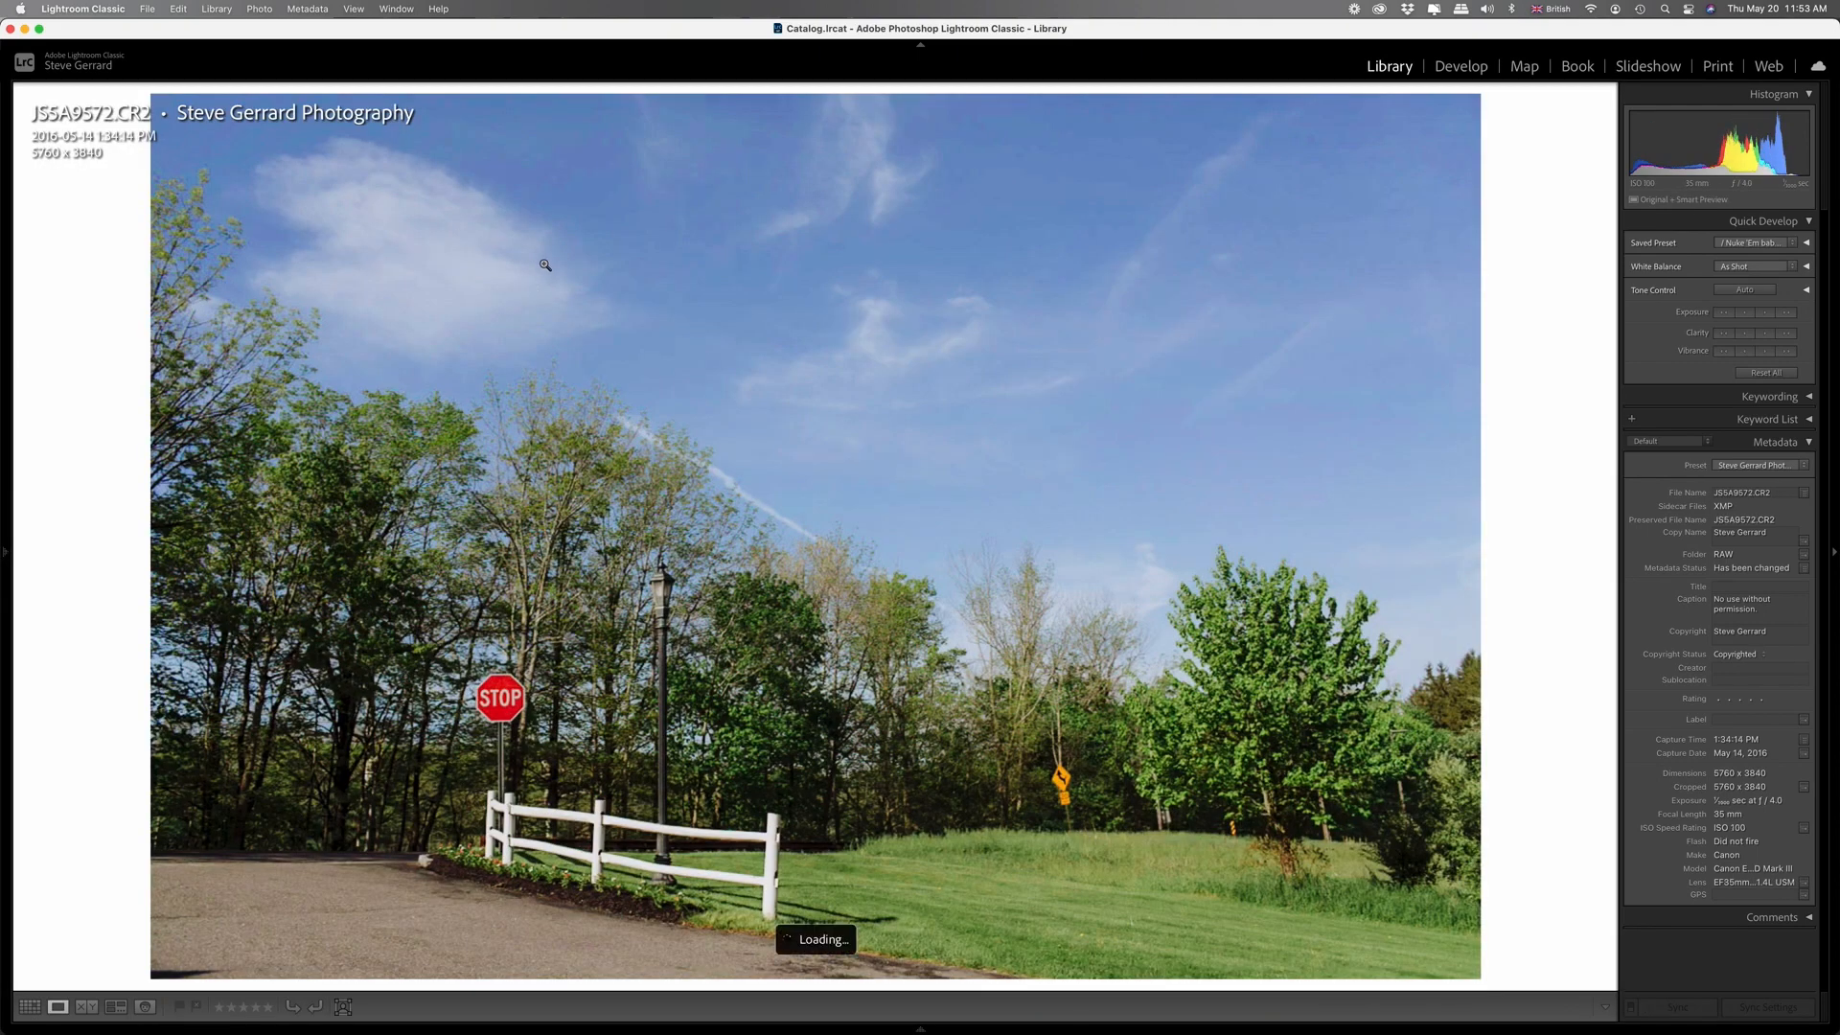
key("g")
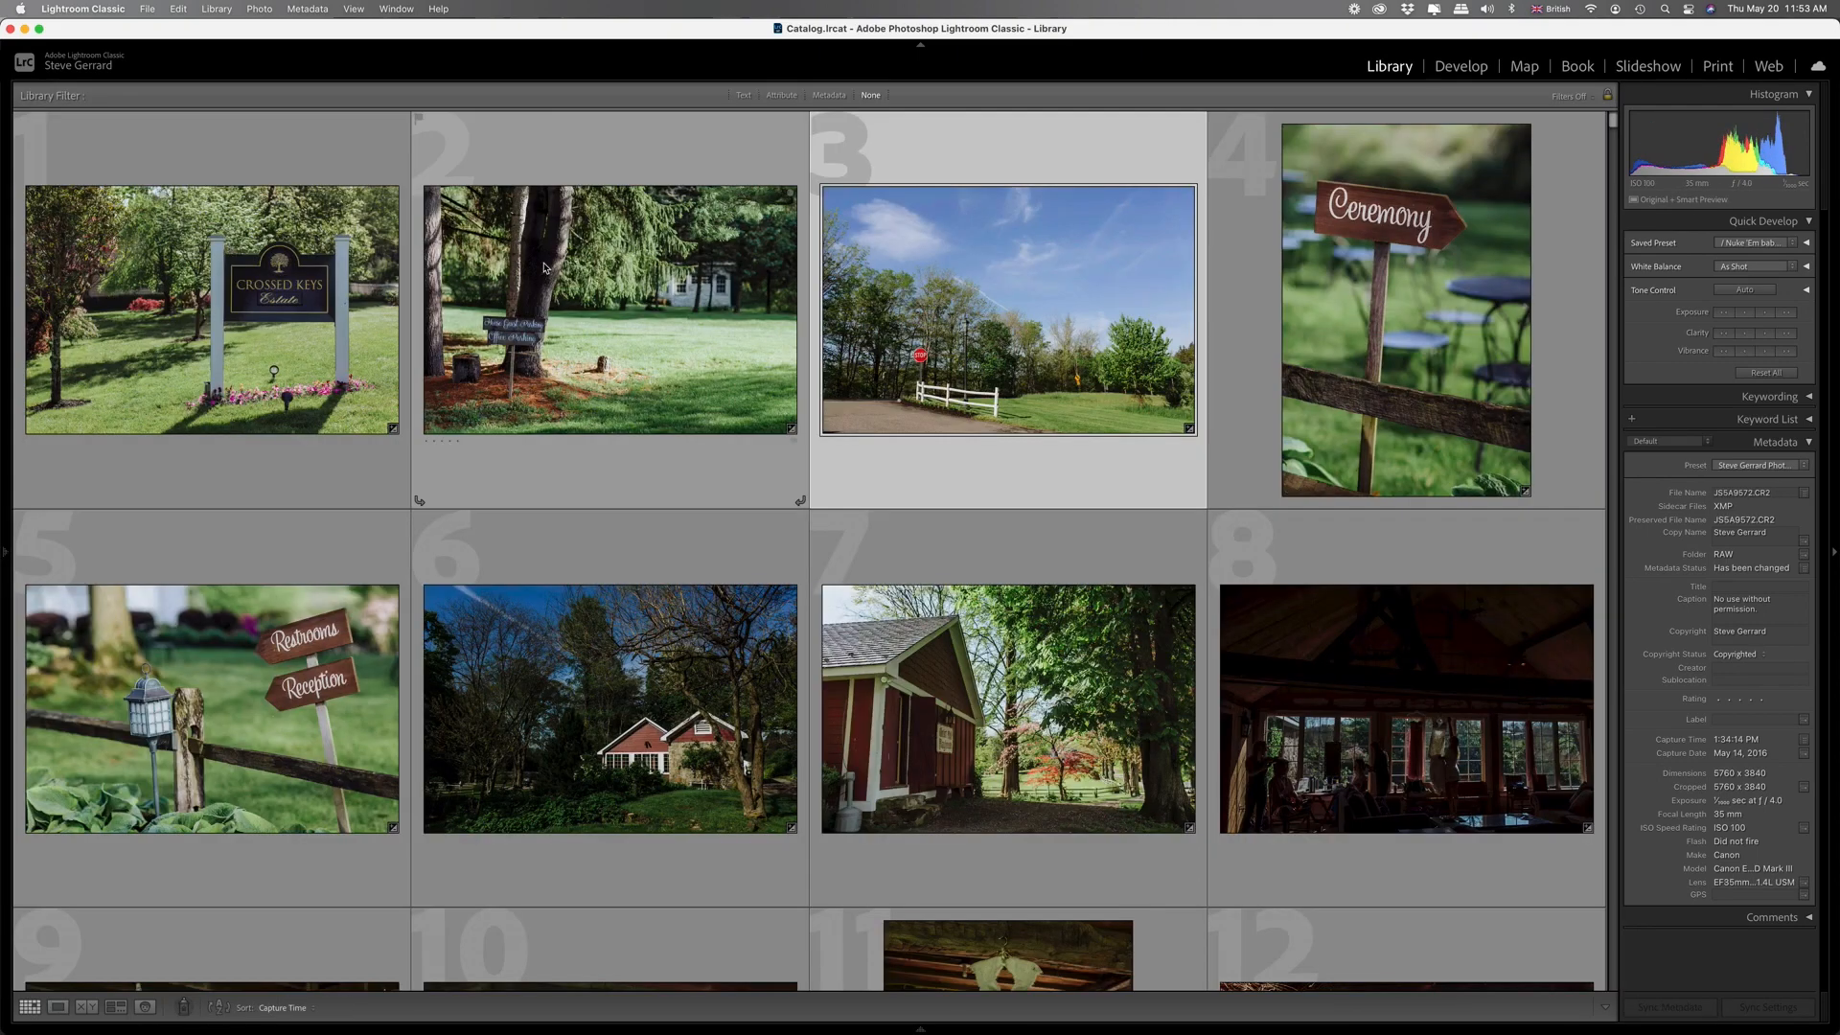
left_click(363, 9)
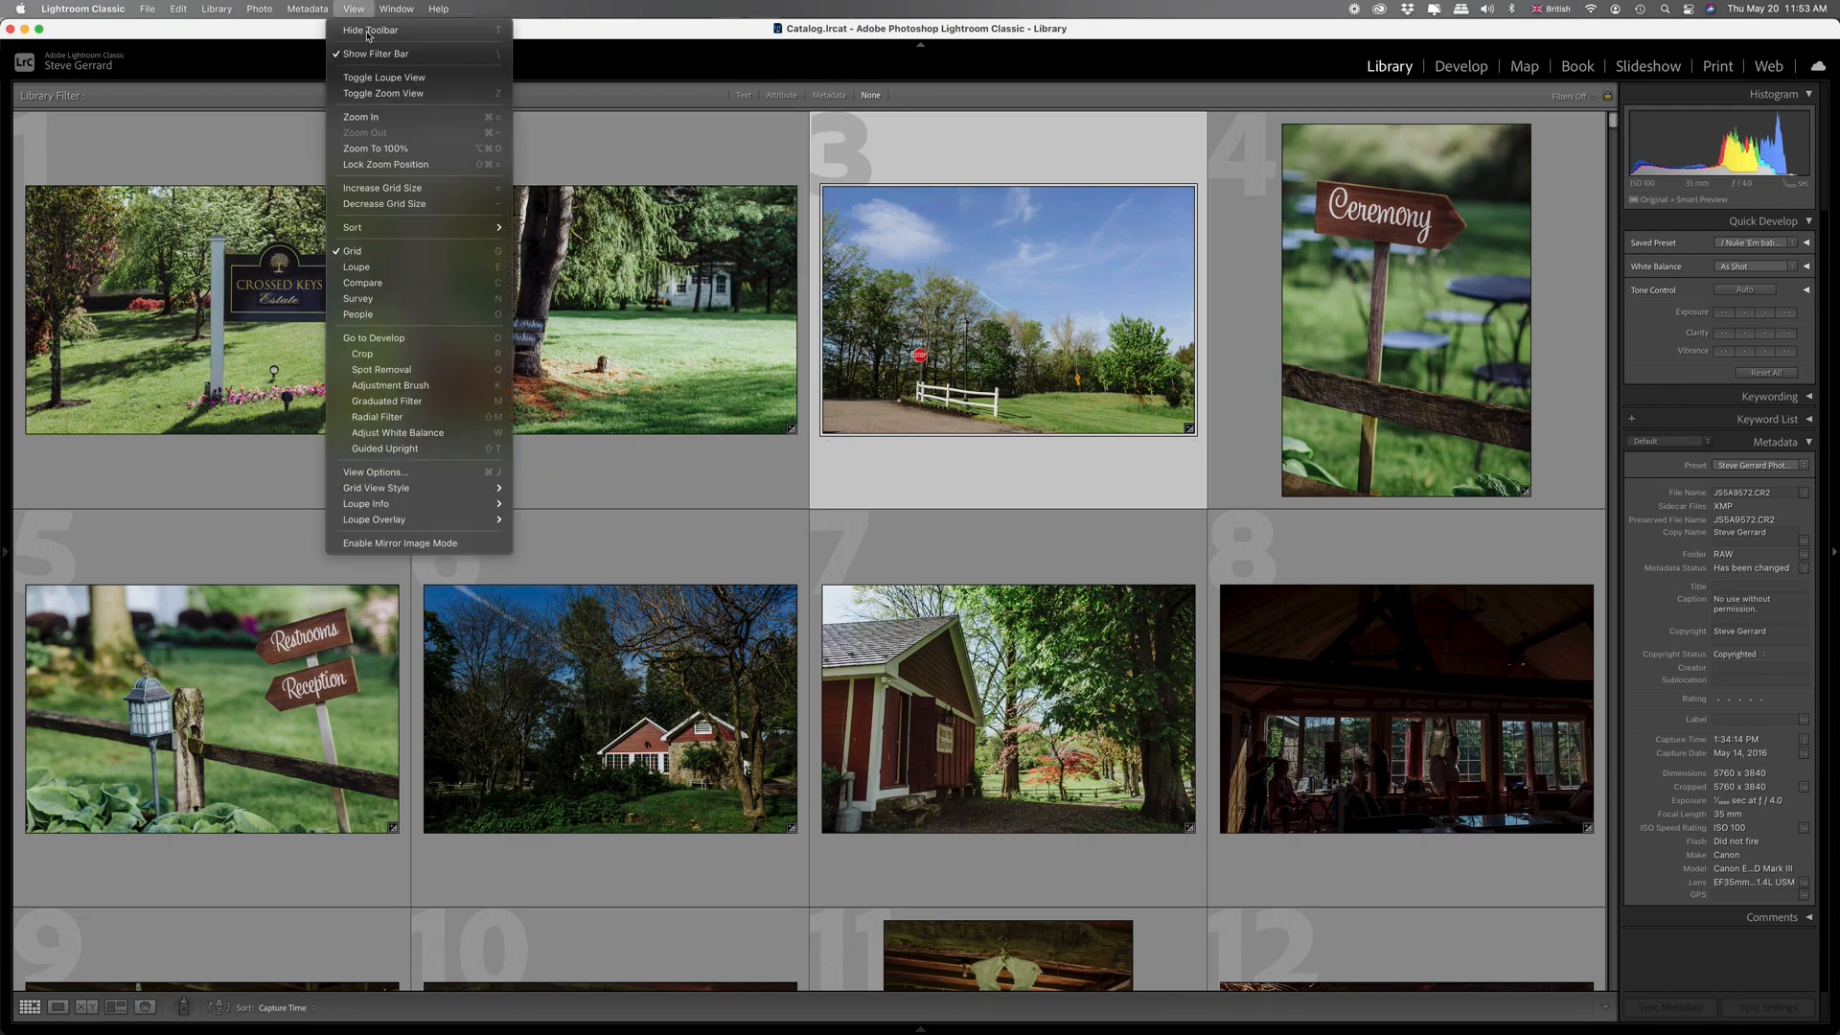
left_click(364, 117)
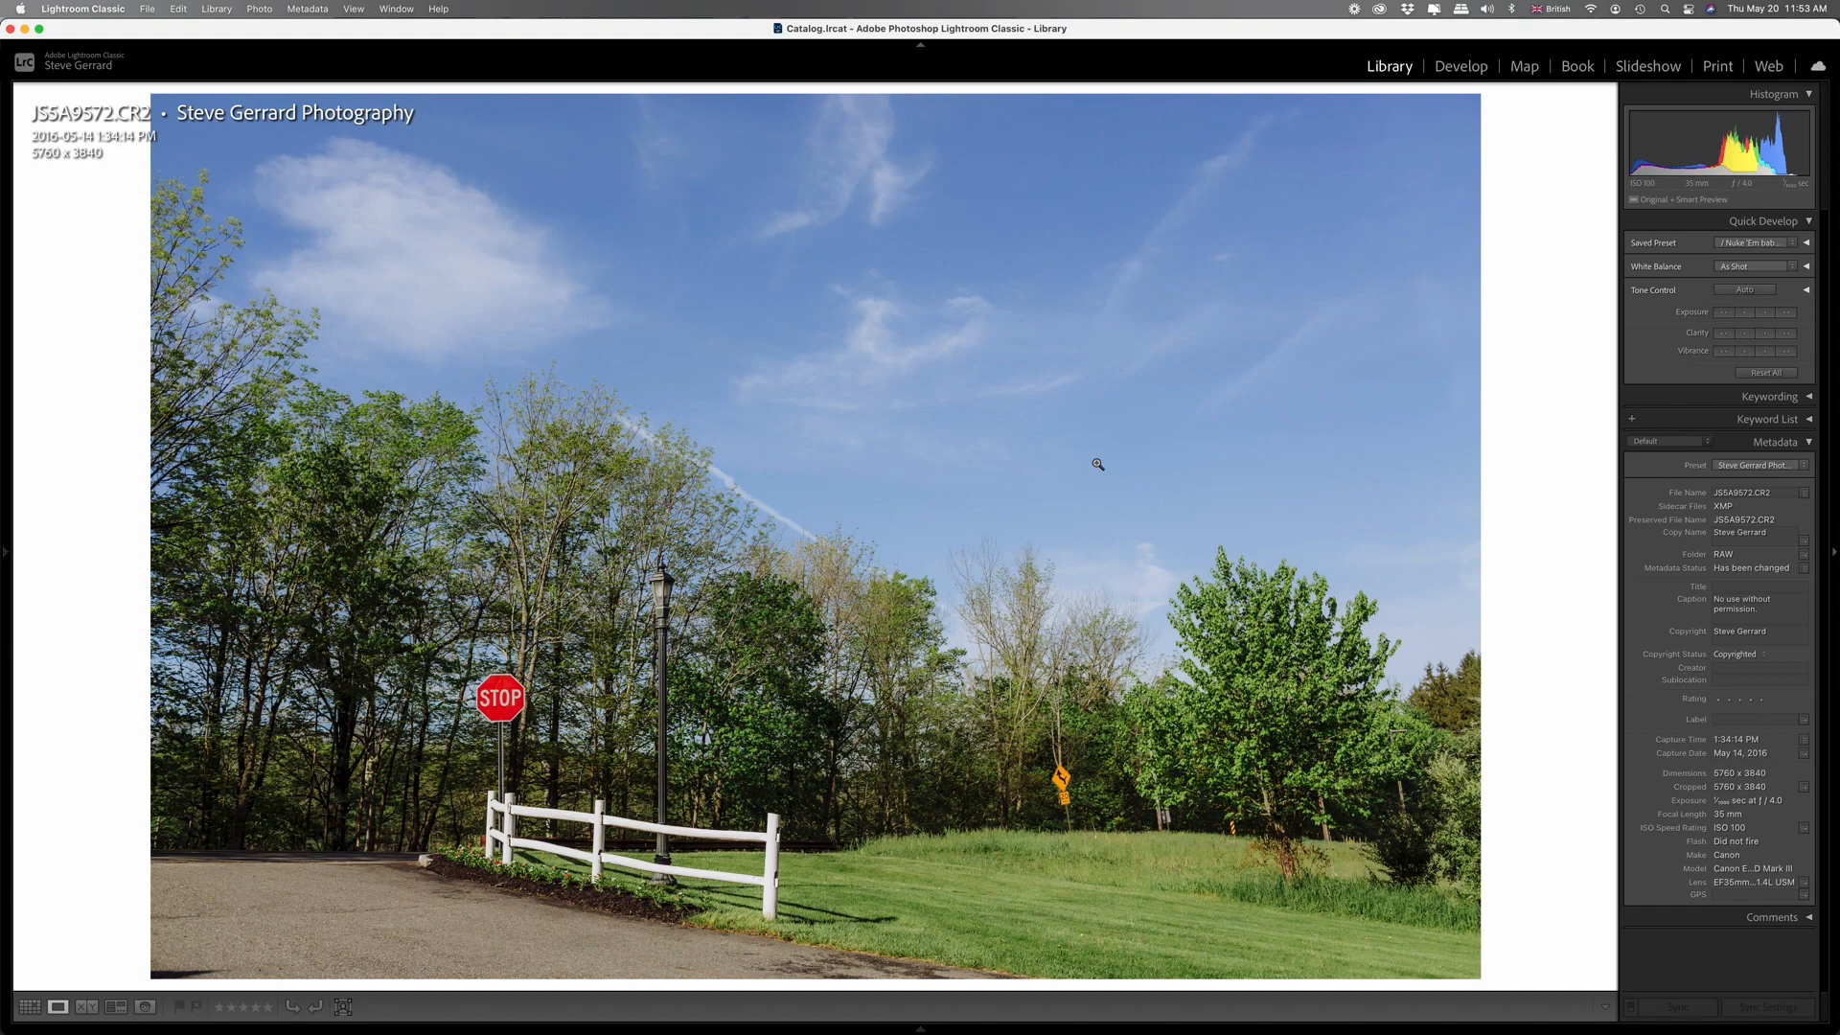
key("g")
Flag the first two photos as picks and filter the photos by Flagged.
left_click(351, 376)
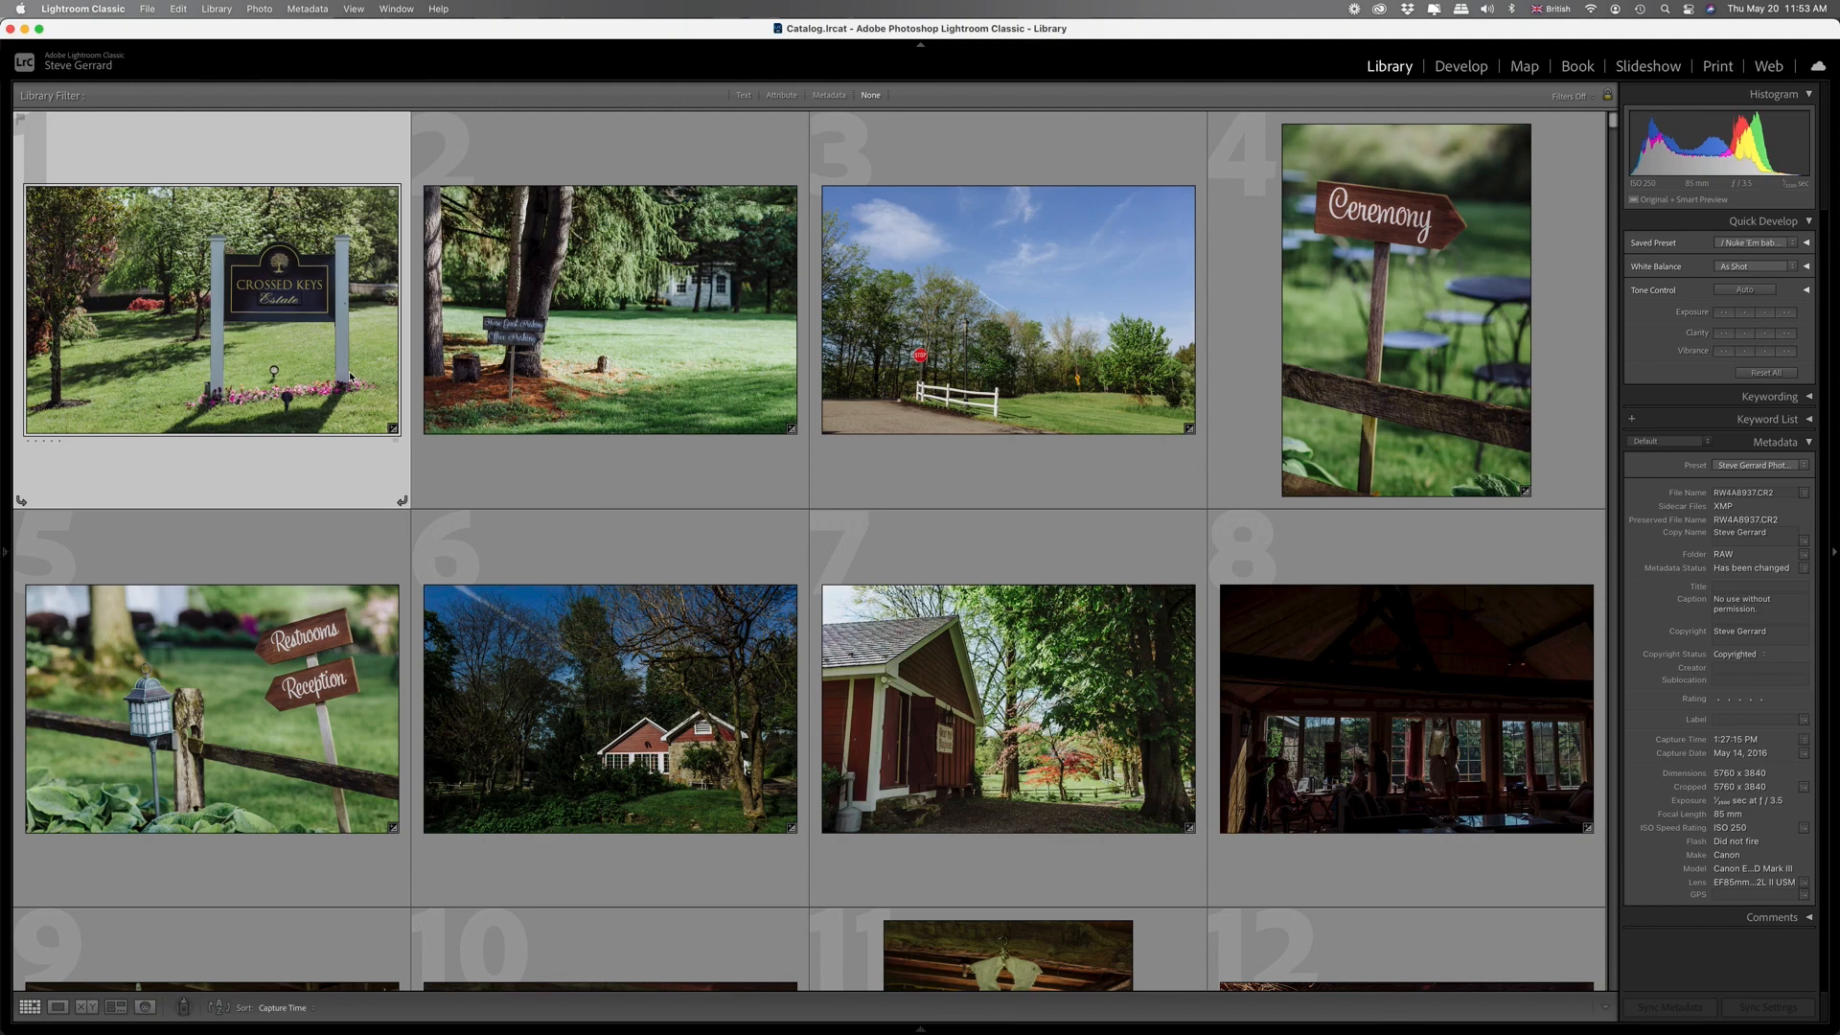
key("p")
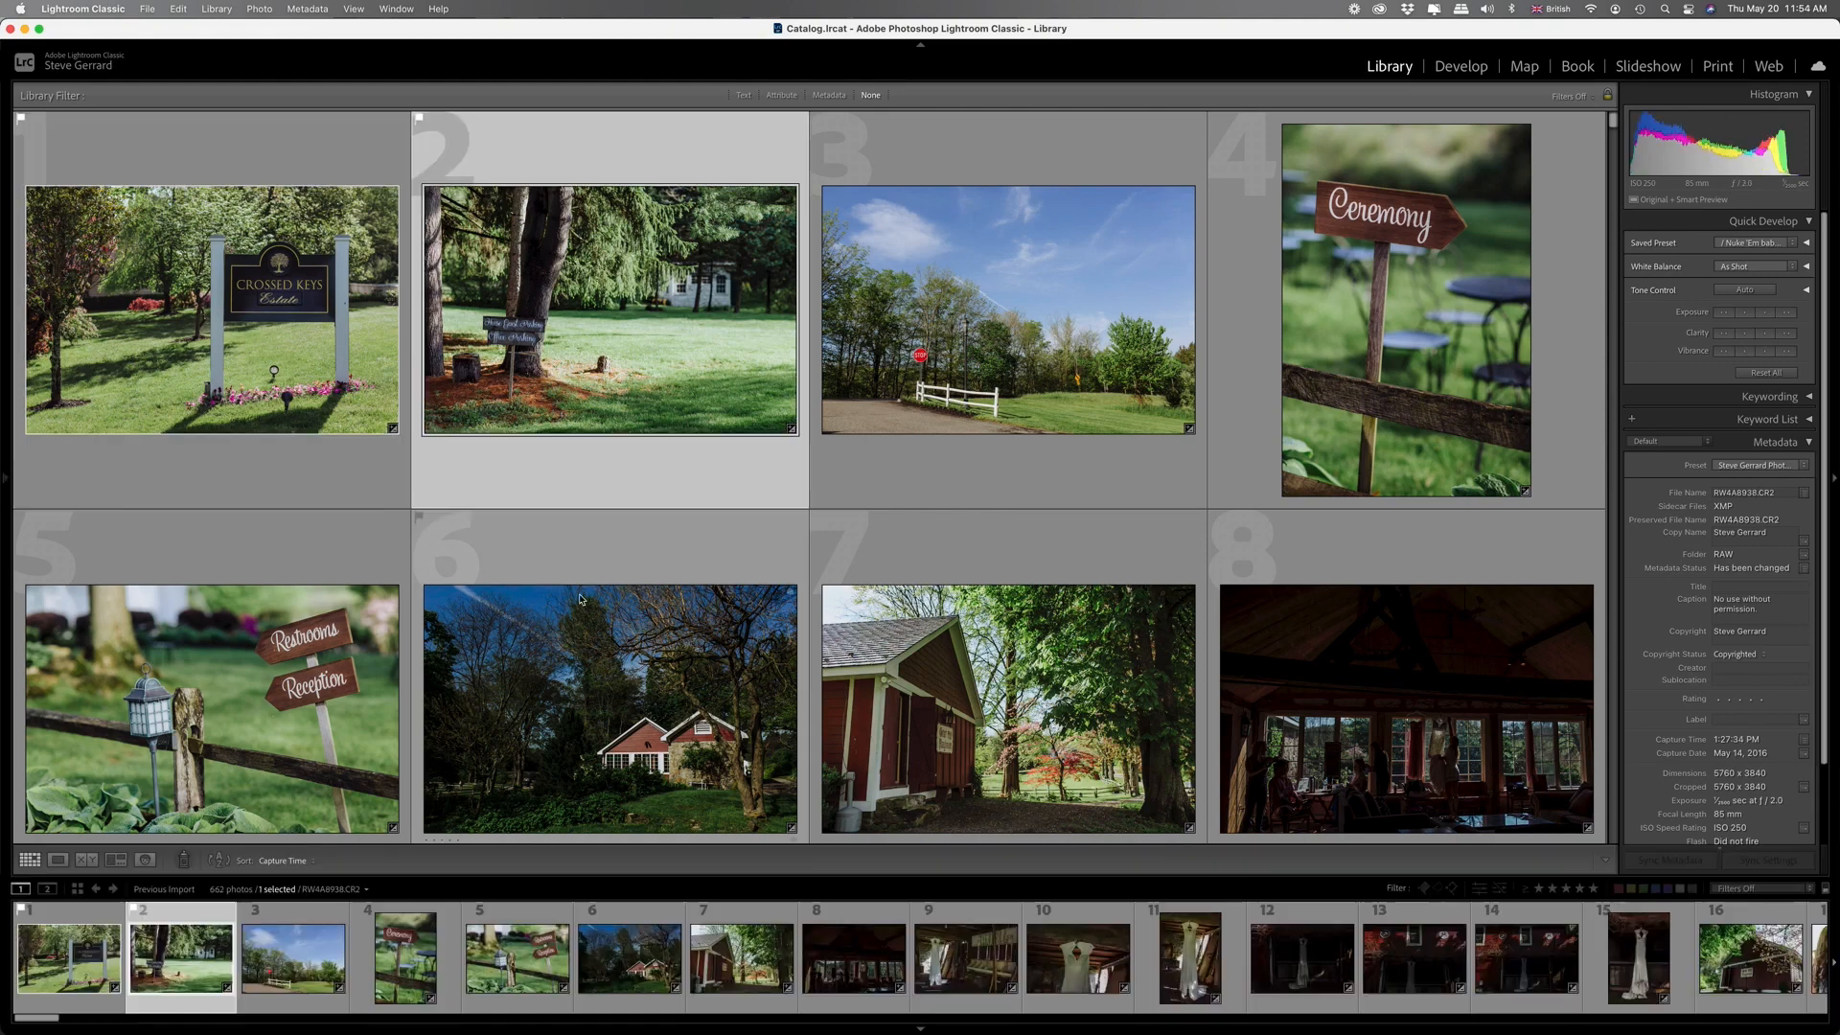
left_click(1771, 888)
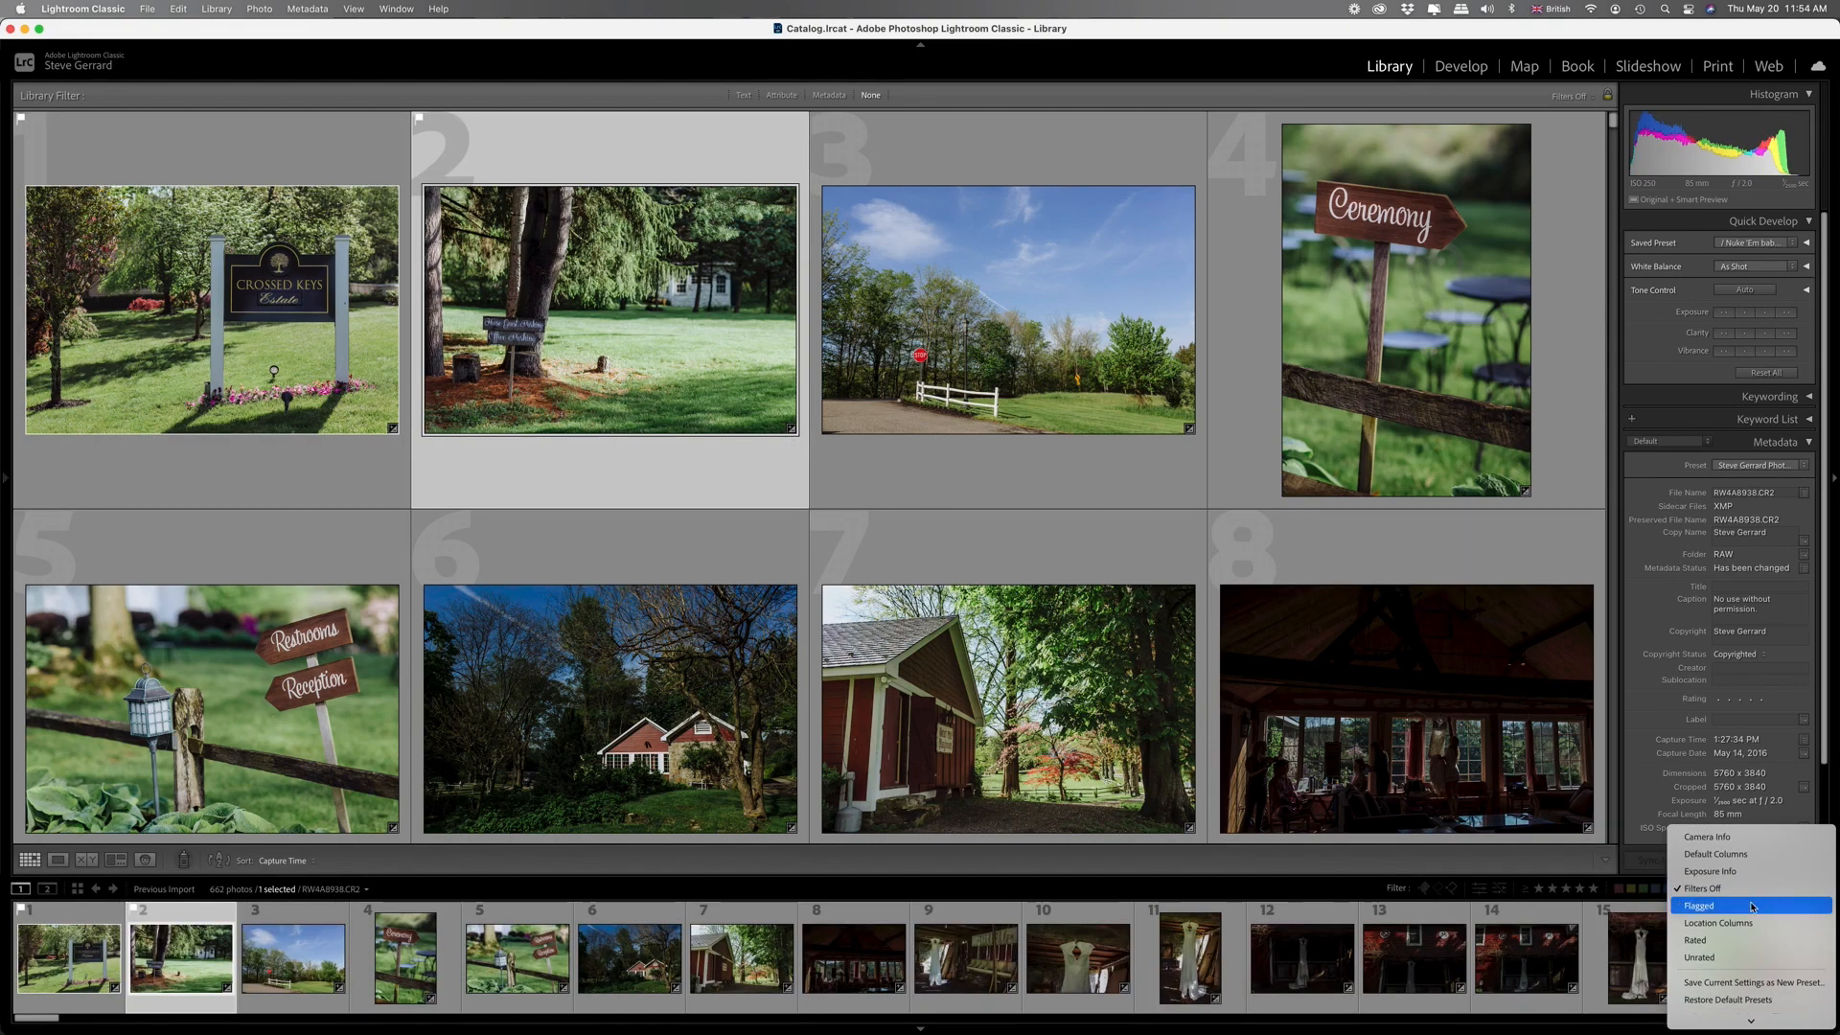
left_click(1752, 906)
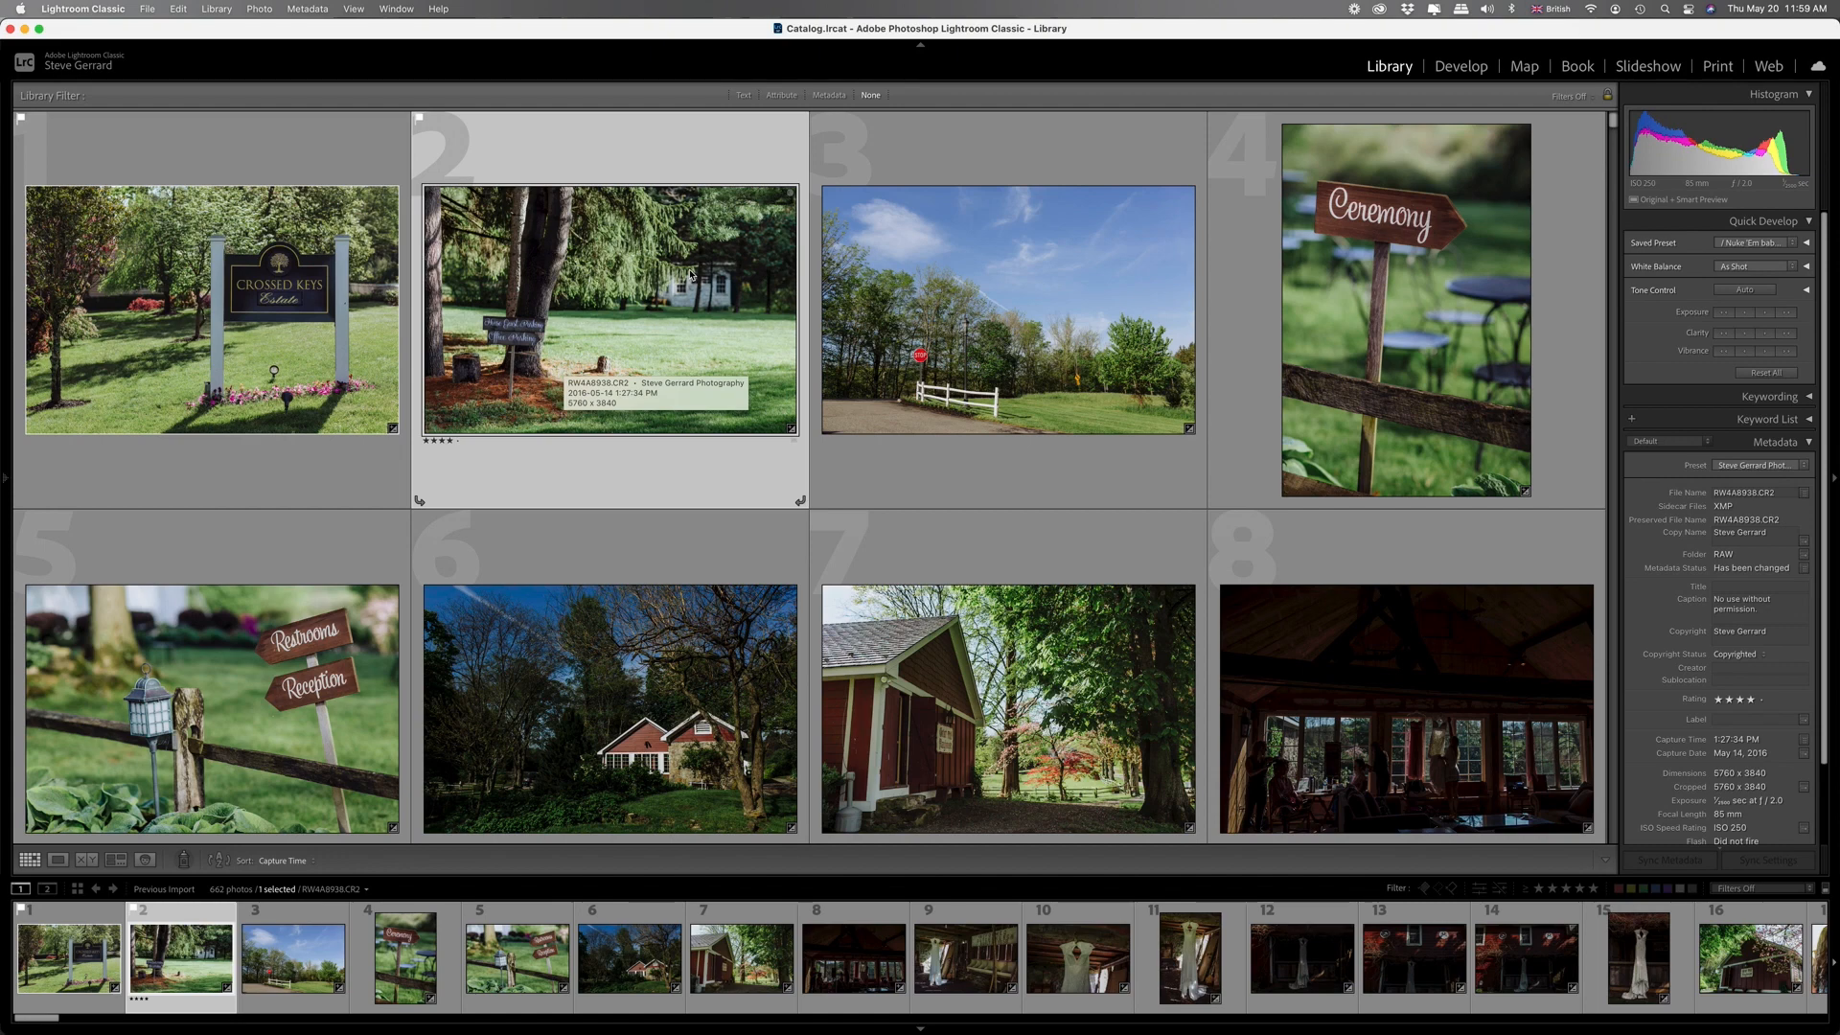
Remove the pick flag from the second photo and flag it as a pick again.
key("u")
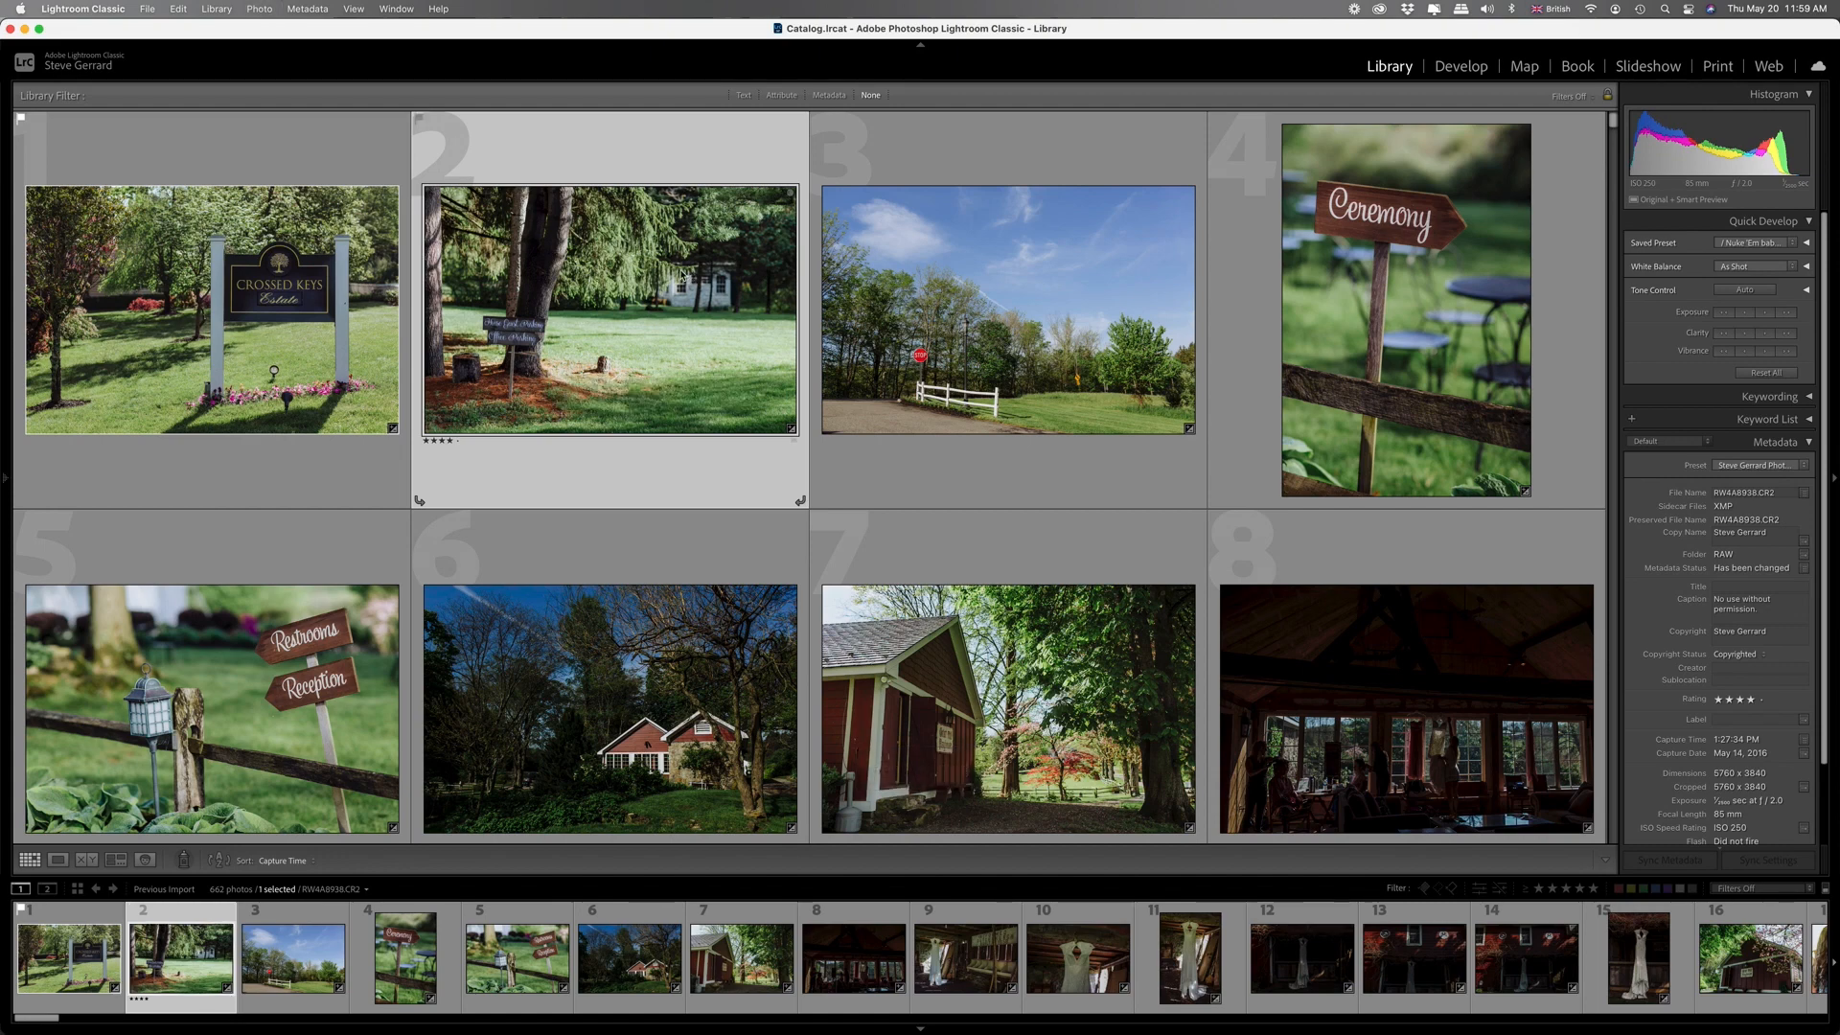
key("p")
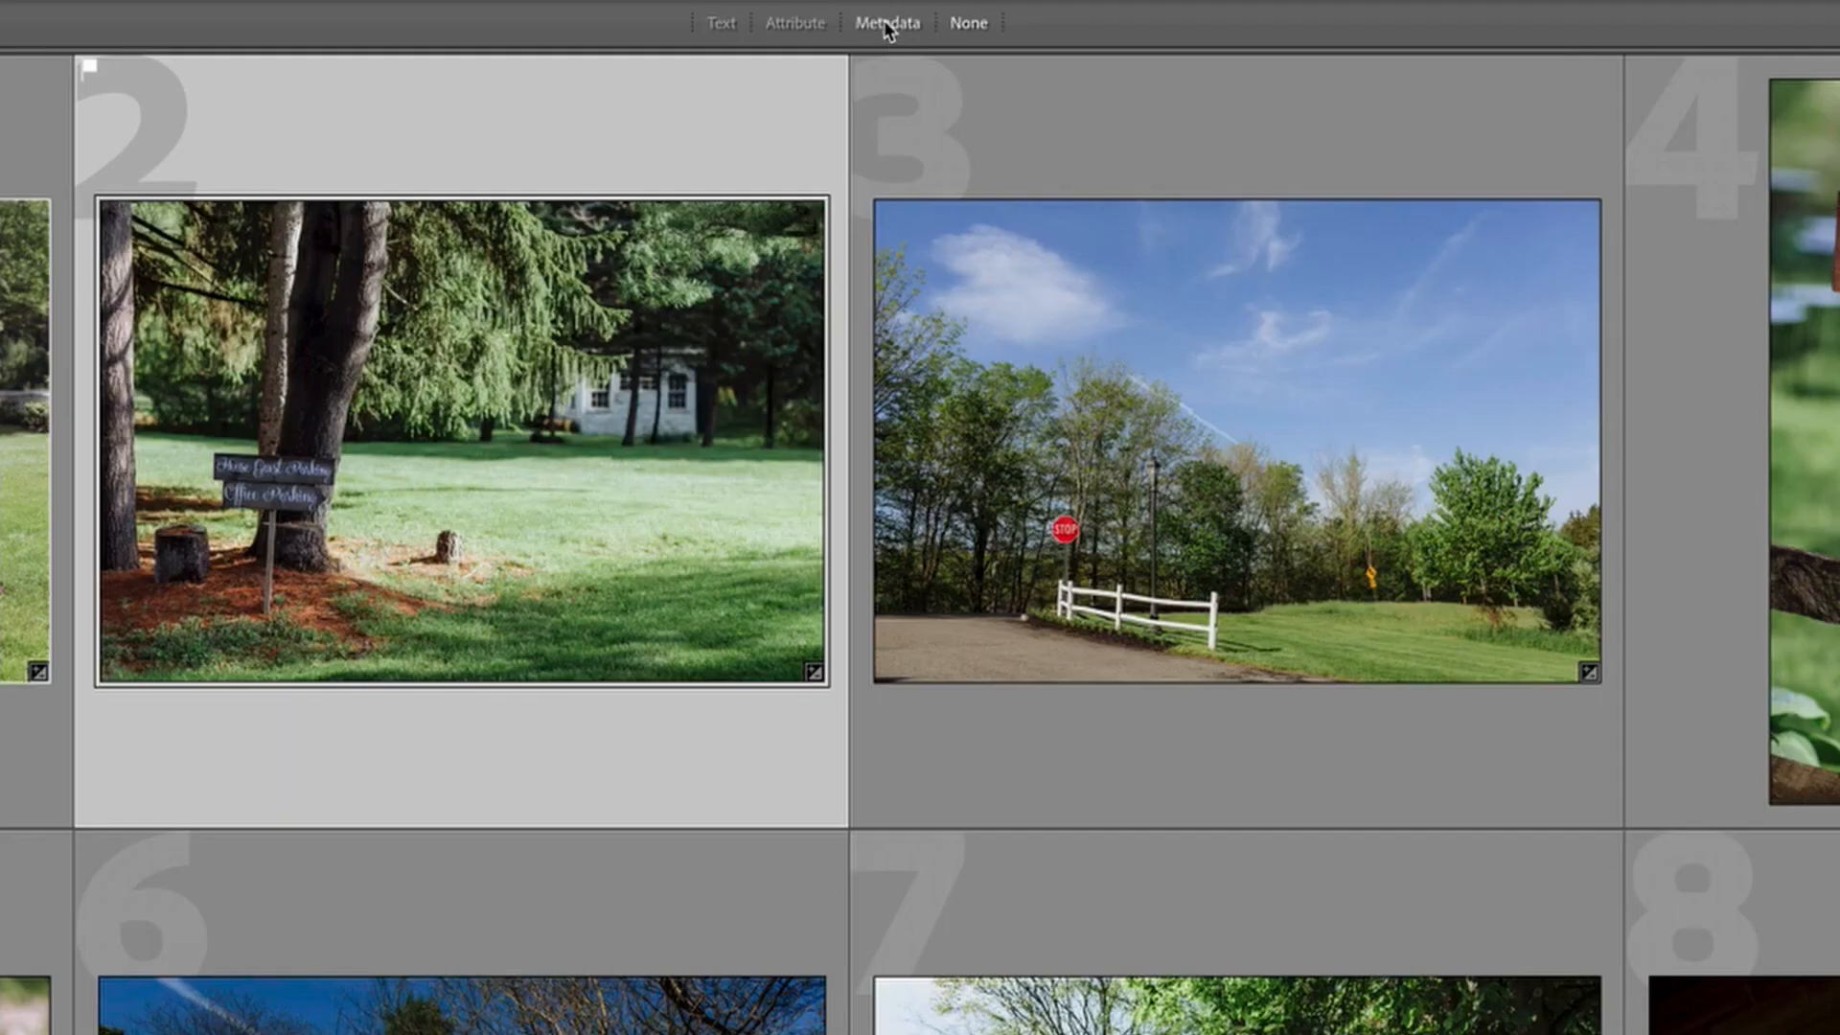
Filter the library by metadata to photos taken with the EF35mm f/1.4L USM lens and browse them.
left_click(886, 23)
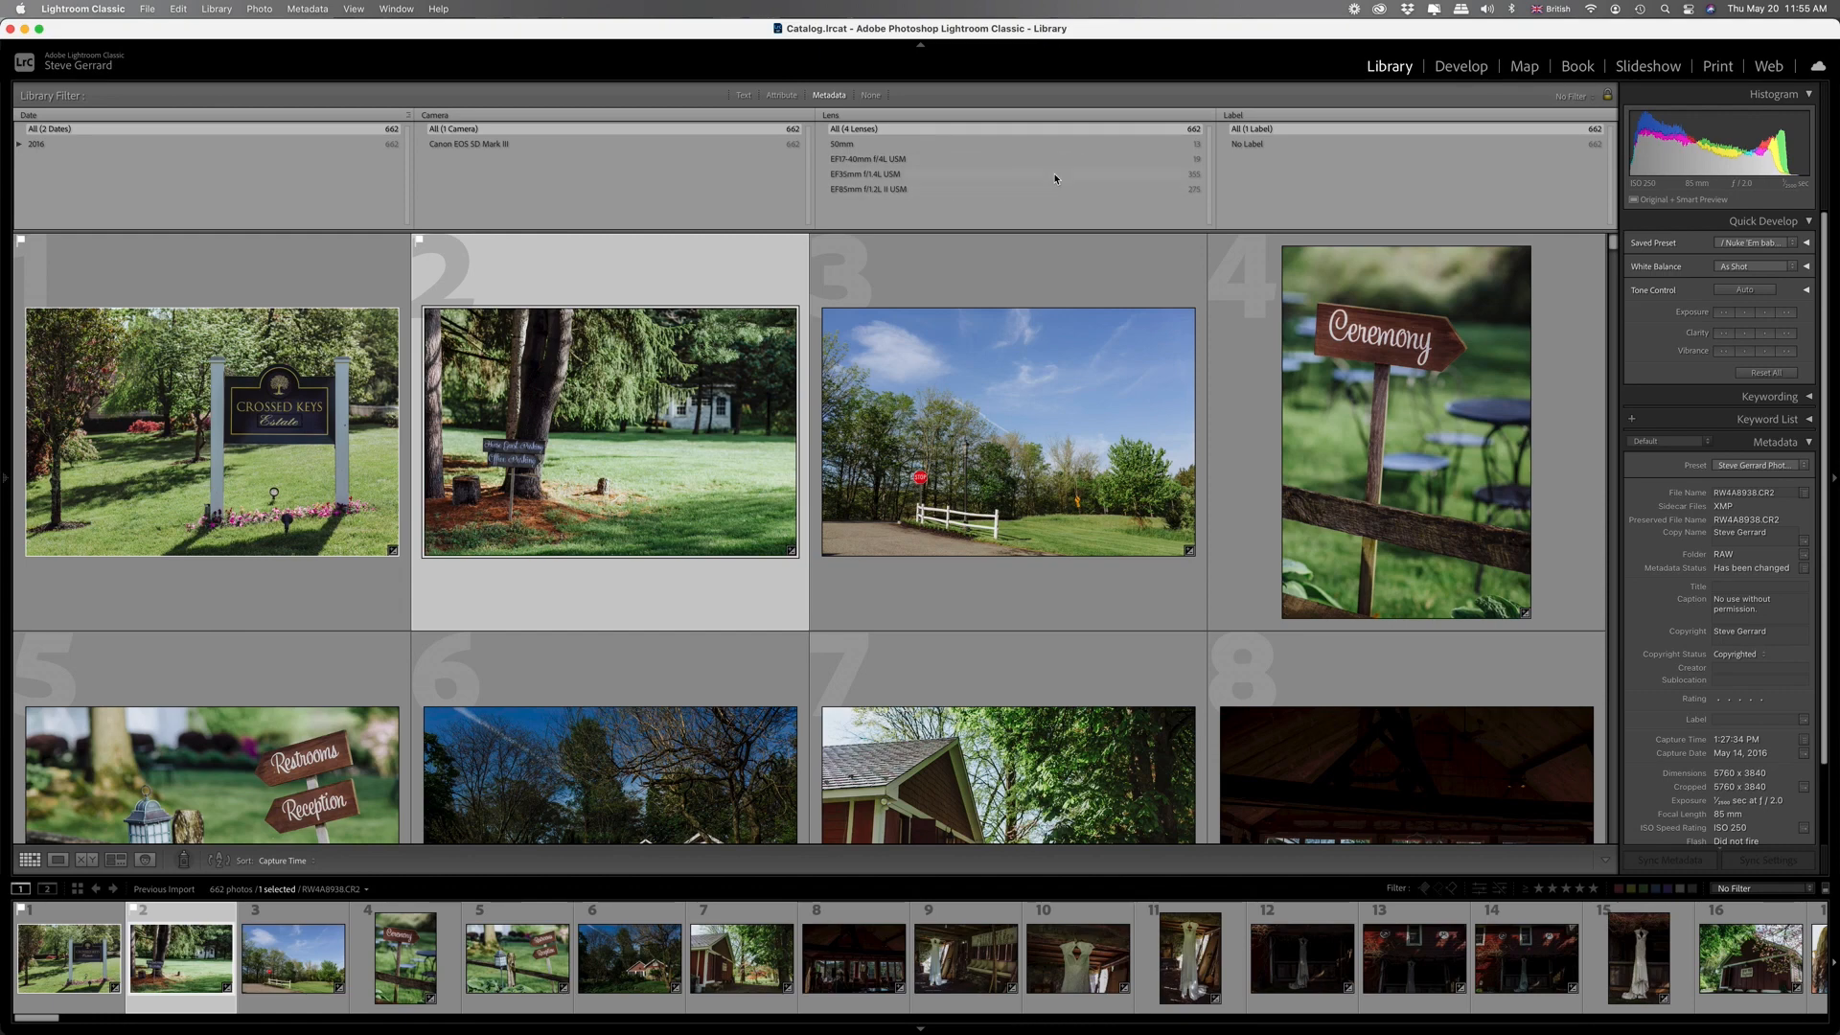
left_click(976, 175)
scroll(909, 525, "down", 5)
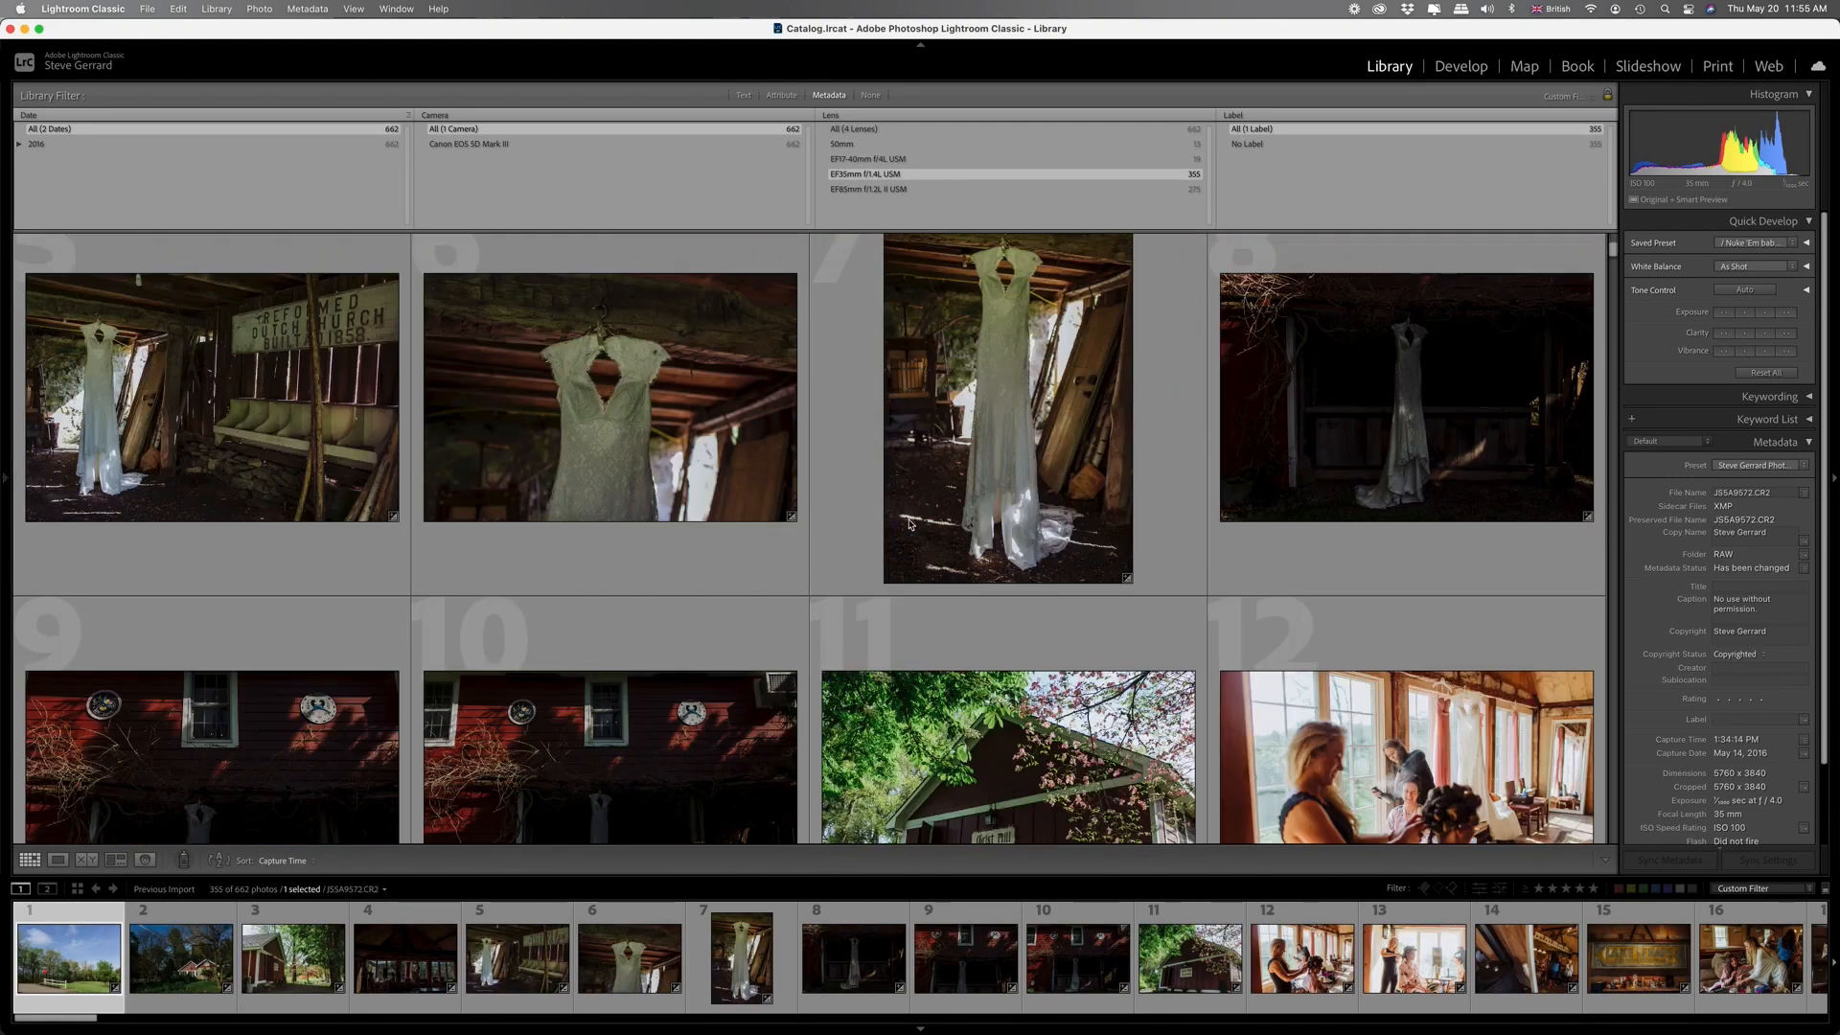
scroll(1084, 458, "up", 5)
scroll(1083, 458, "up", 1)
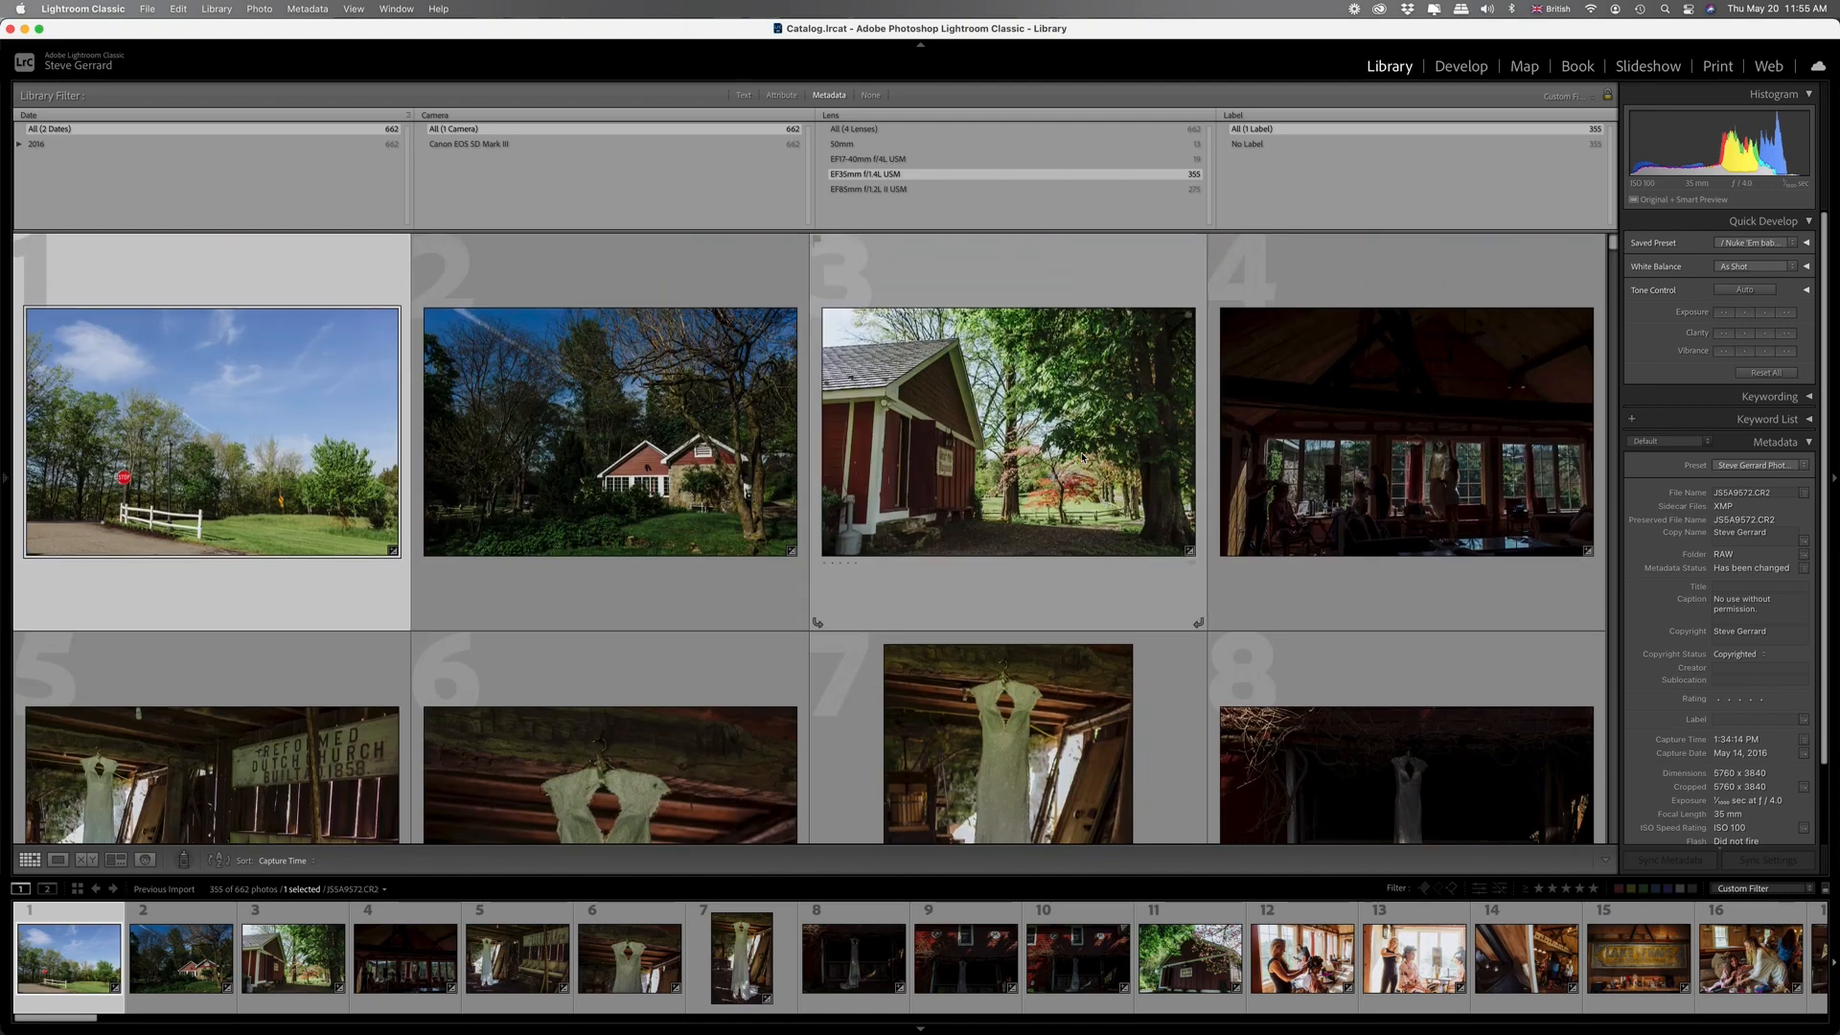
Filter the photos to the 50mm lens, browse them, and choose the Canon EOS 5D Mark III as camera.
left_click(938, 145)
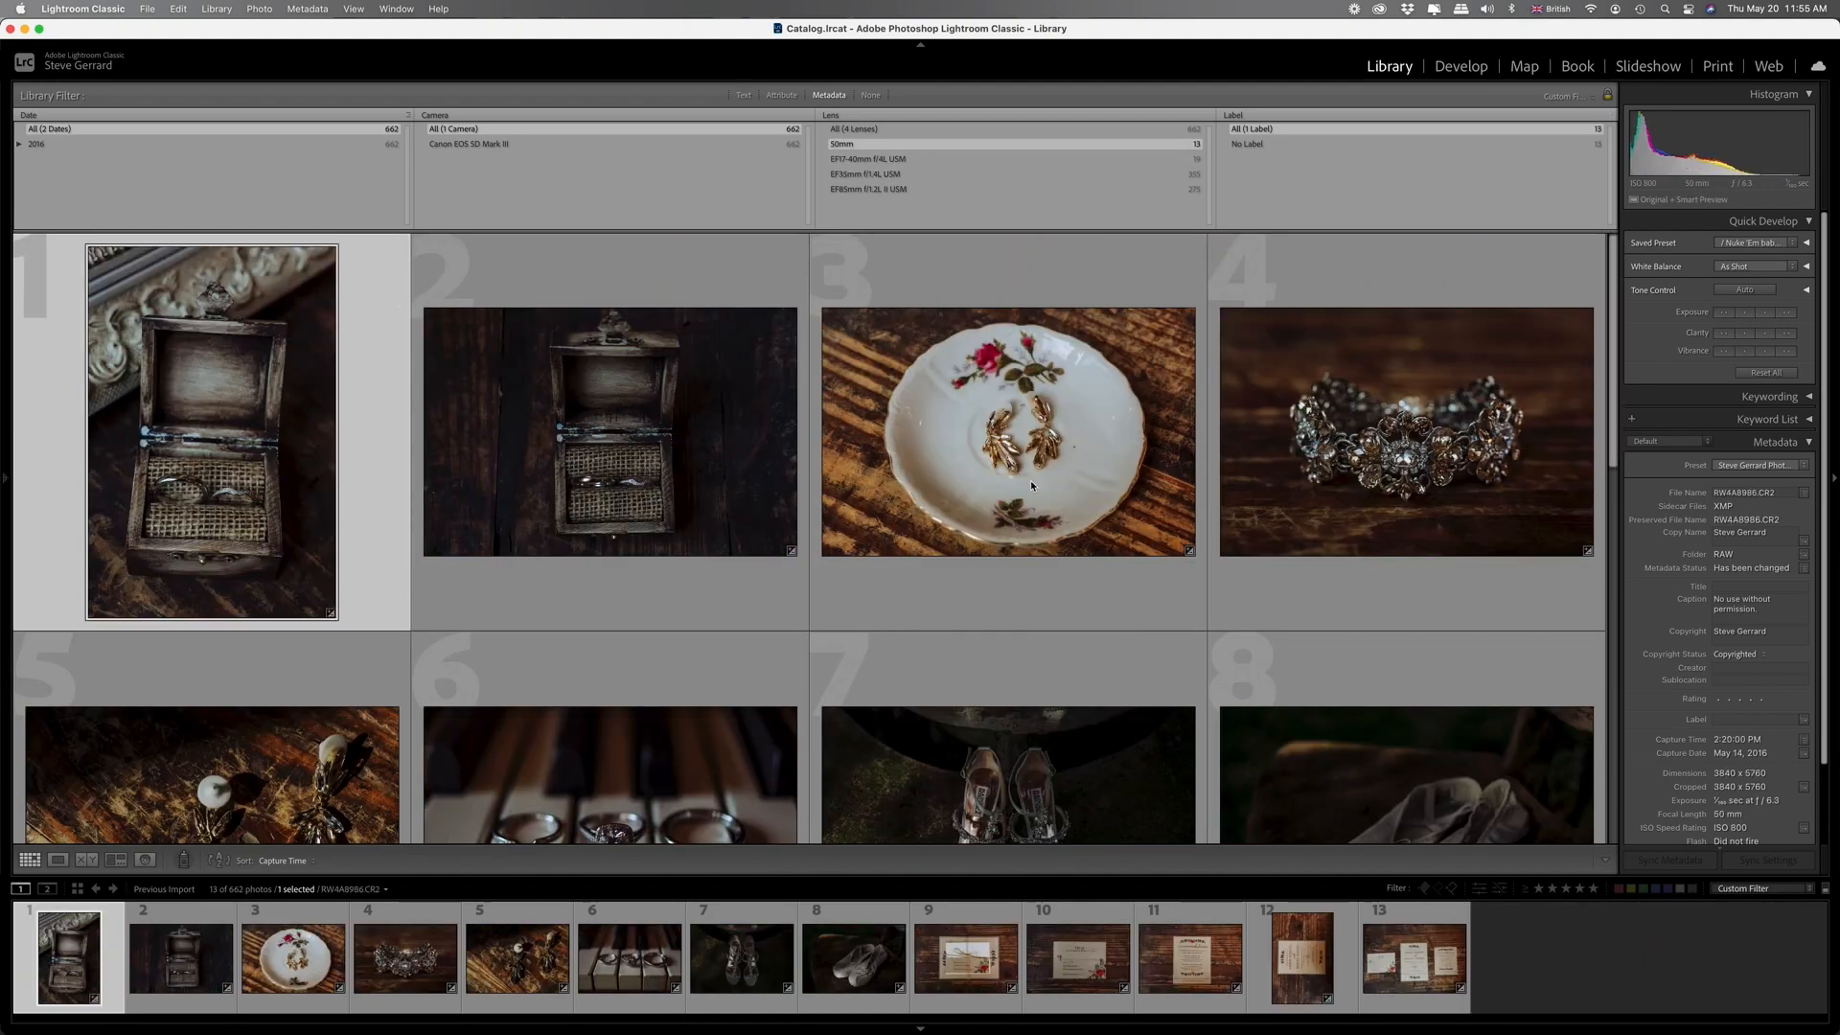
scroll(1031, 480, "down", 5)
scroll(1032, 481, "up", 5)
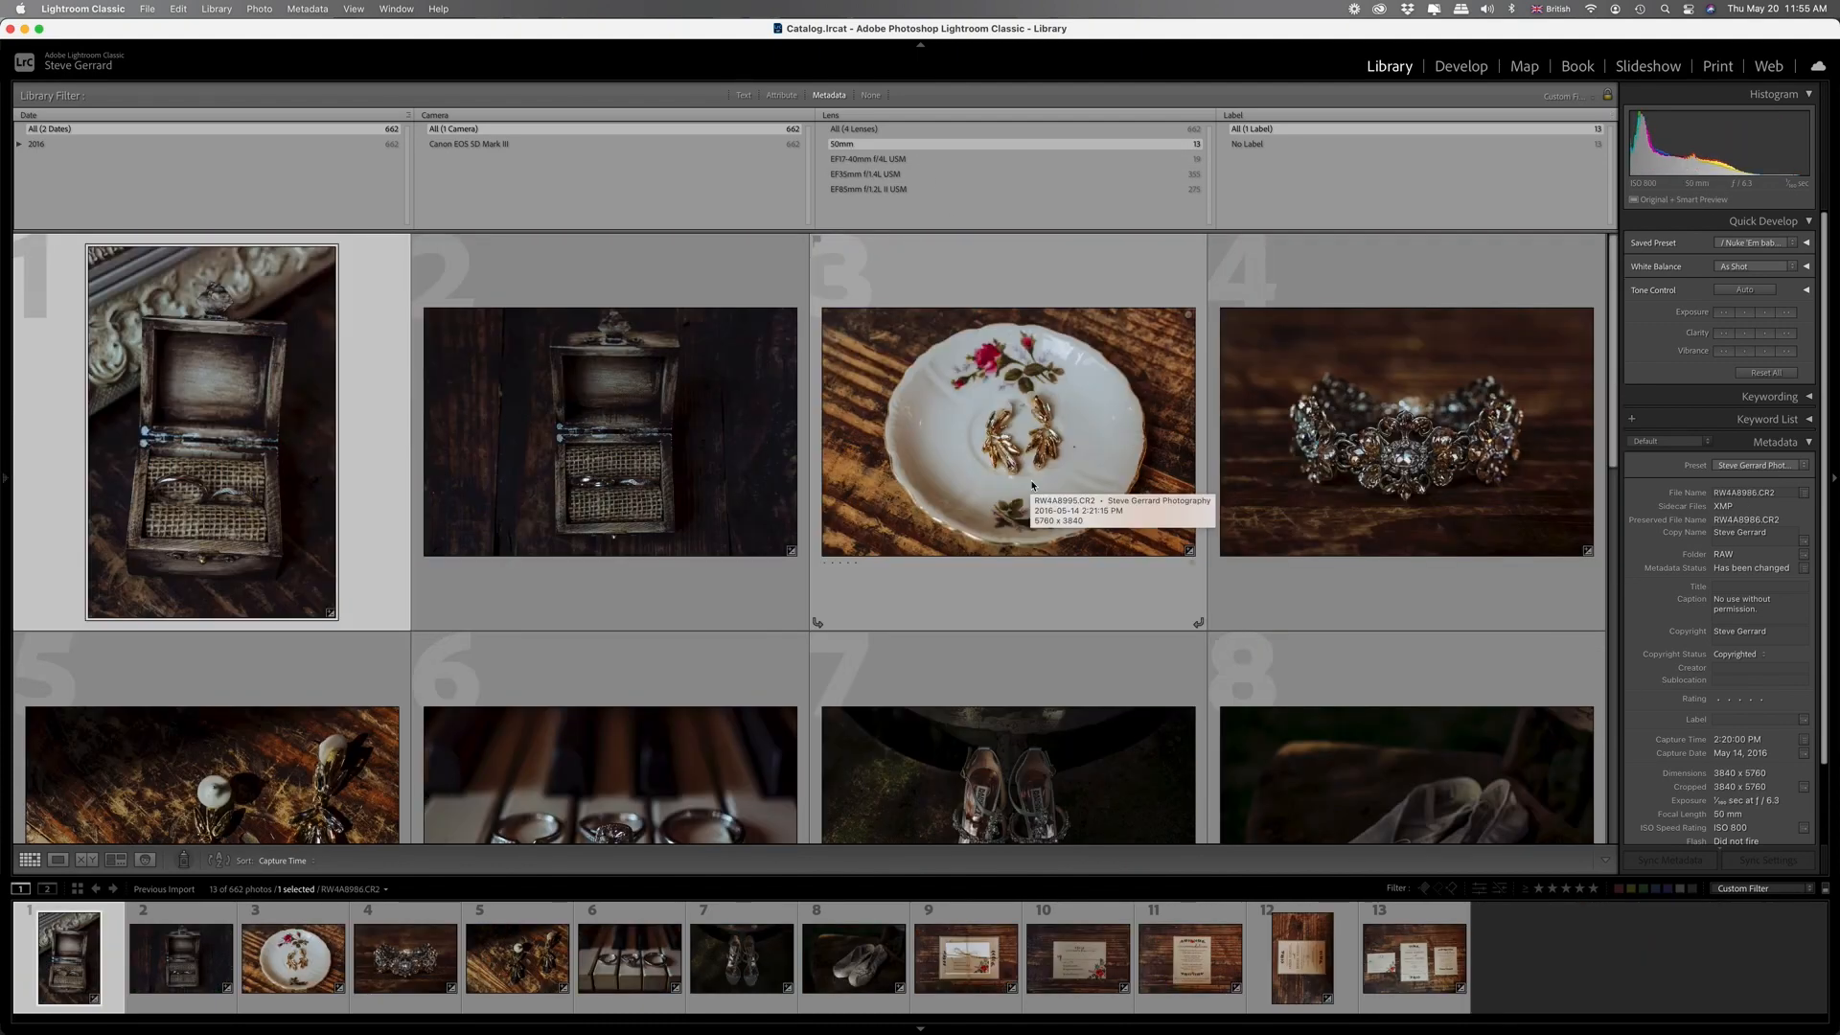
left_click(502, 144)
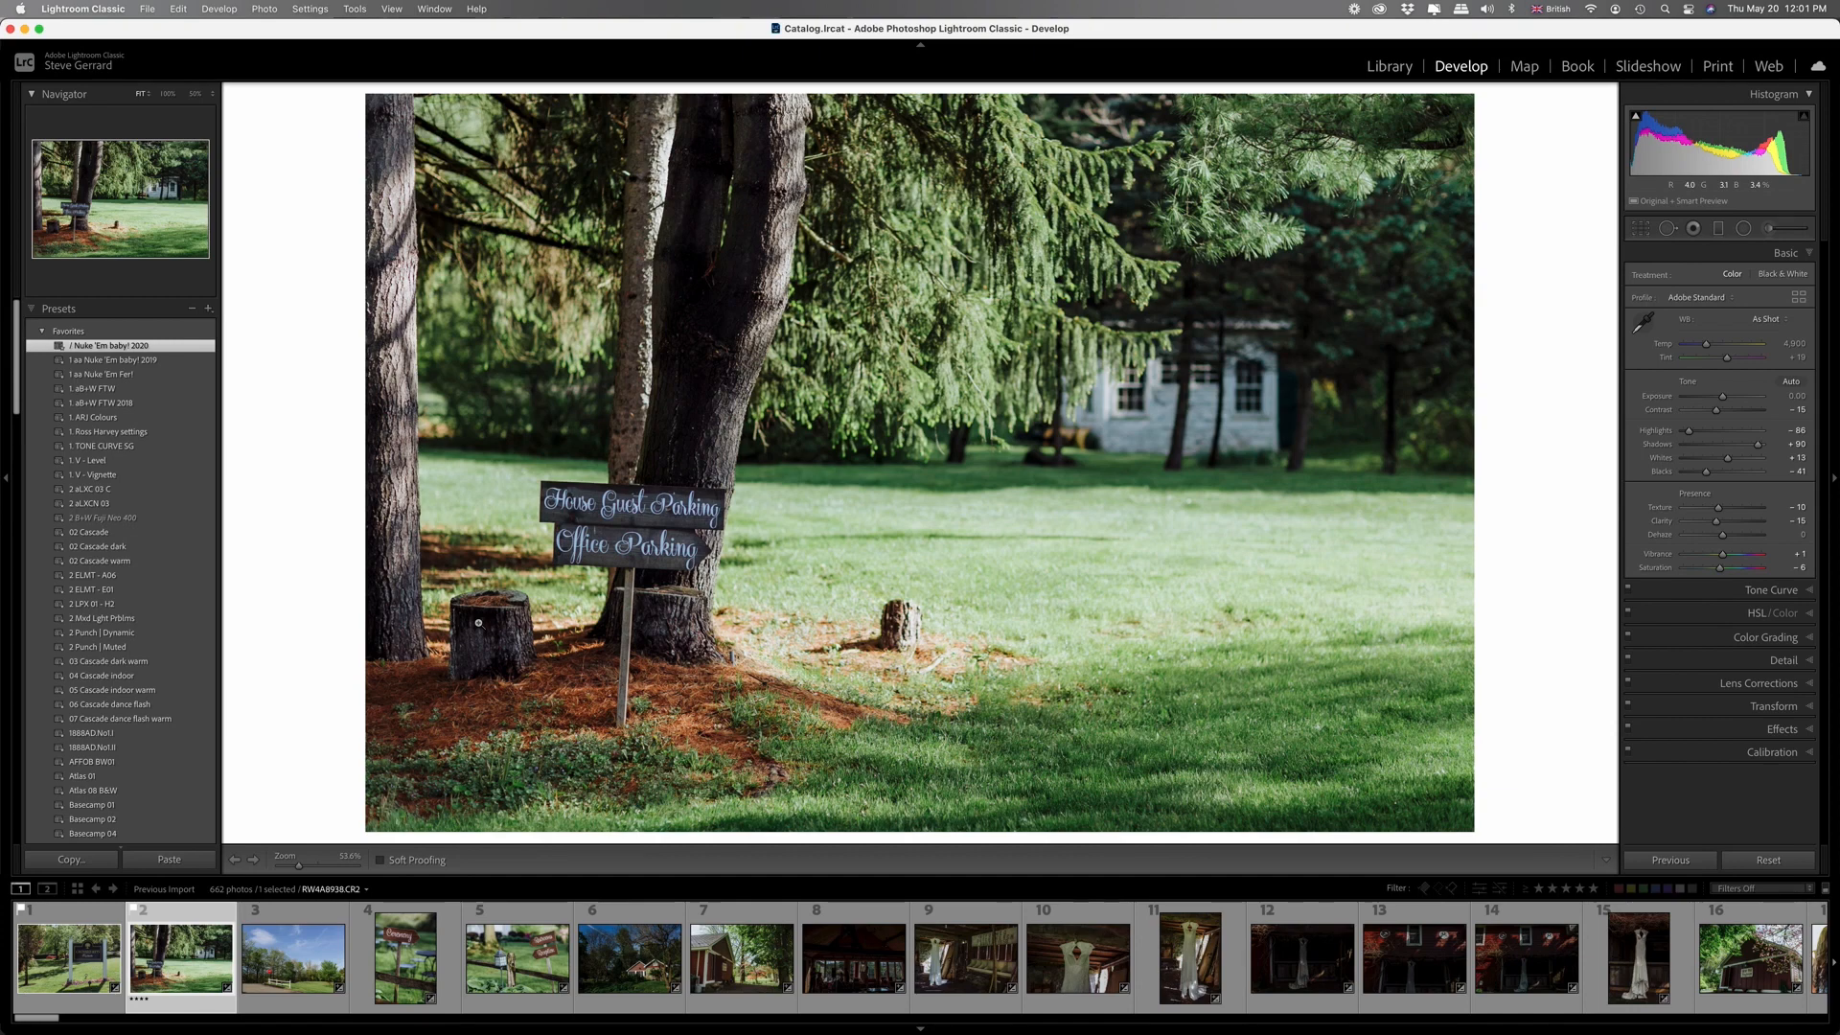
View the parking sign photo at several zoom levels, including 100%, and return it to Fit.
left_click(196, 94)
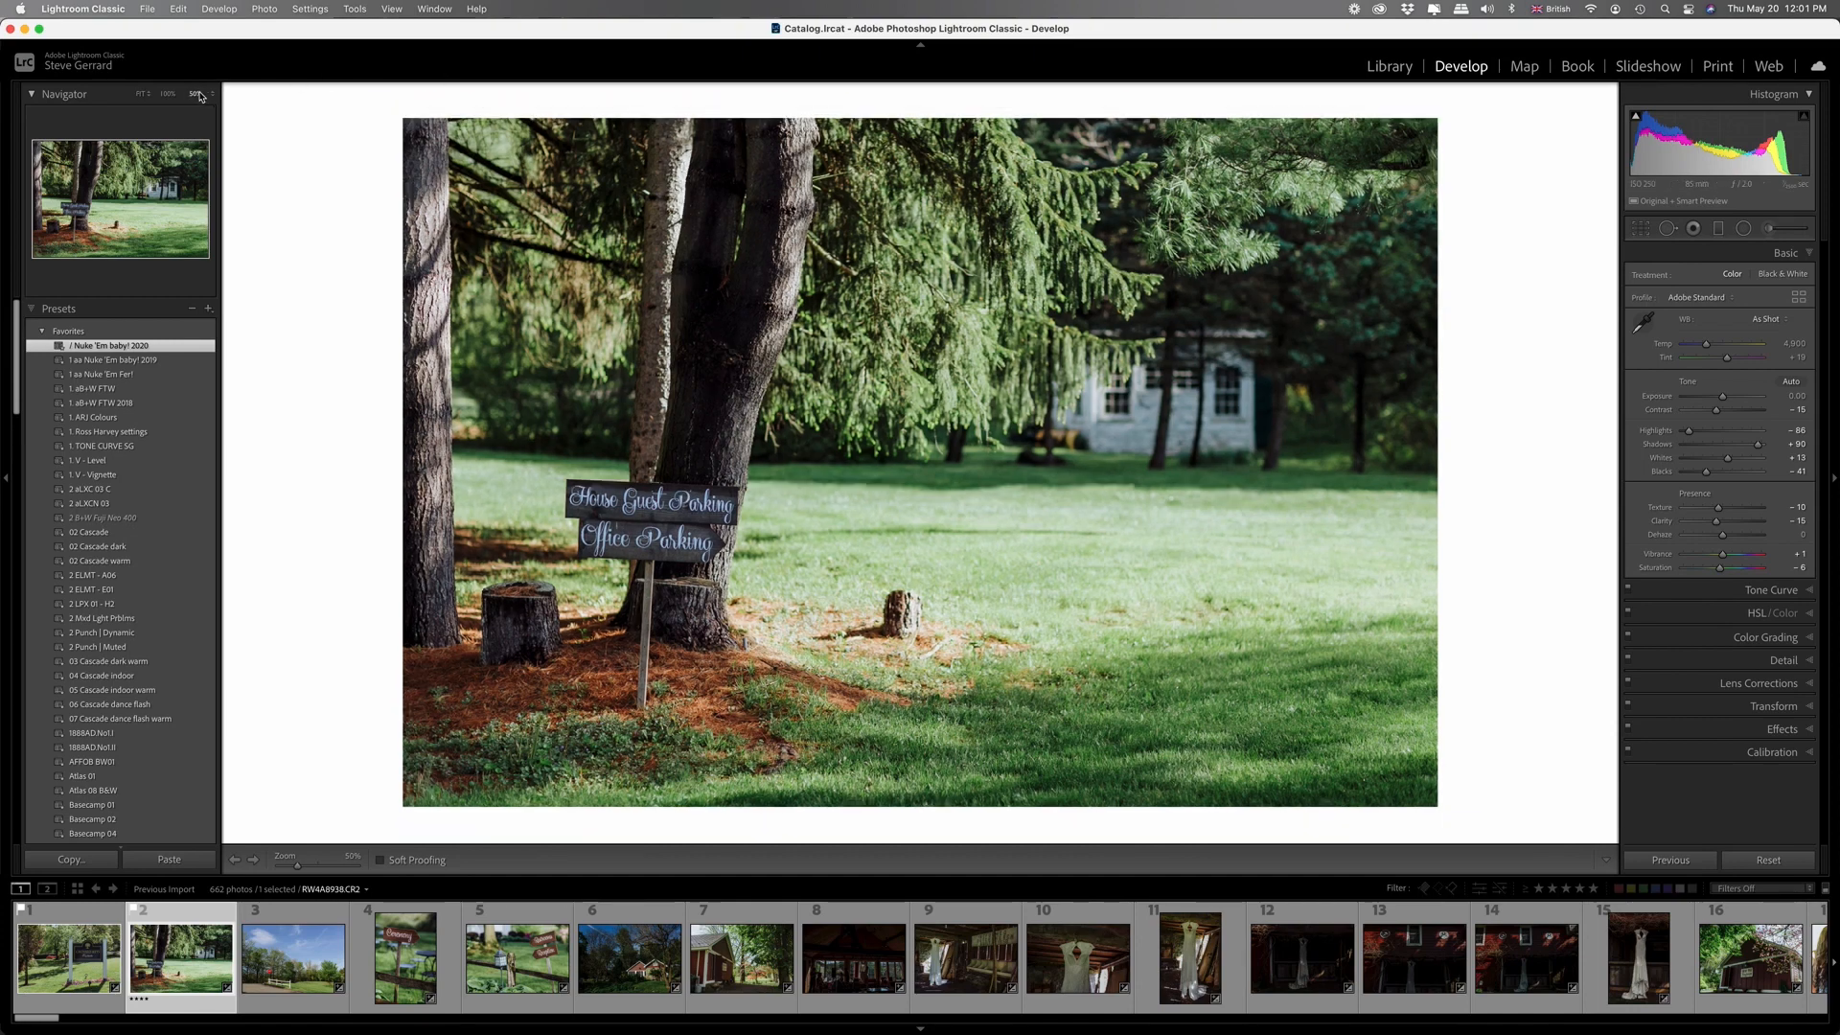
left_click(214, 95)
left_click(219, 167)
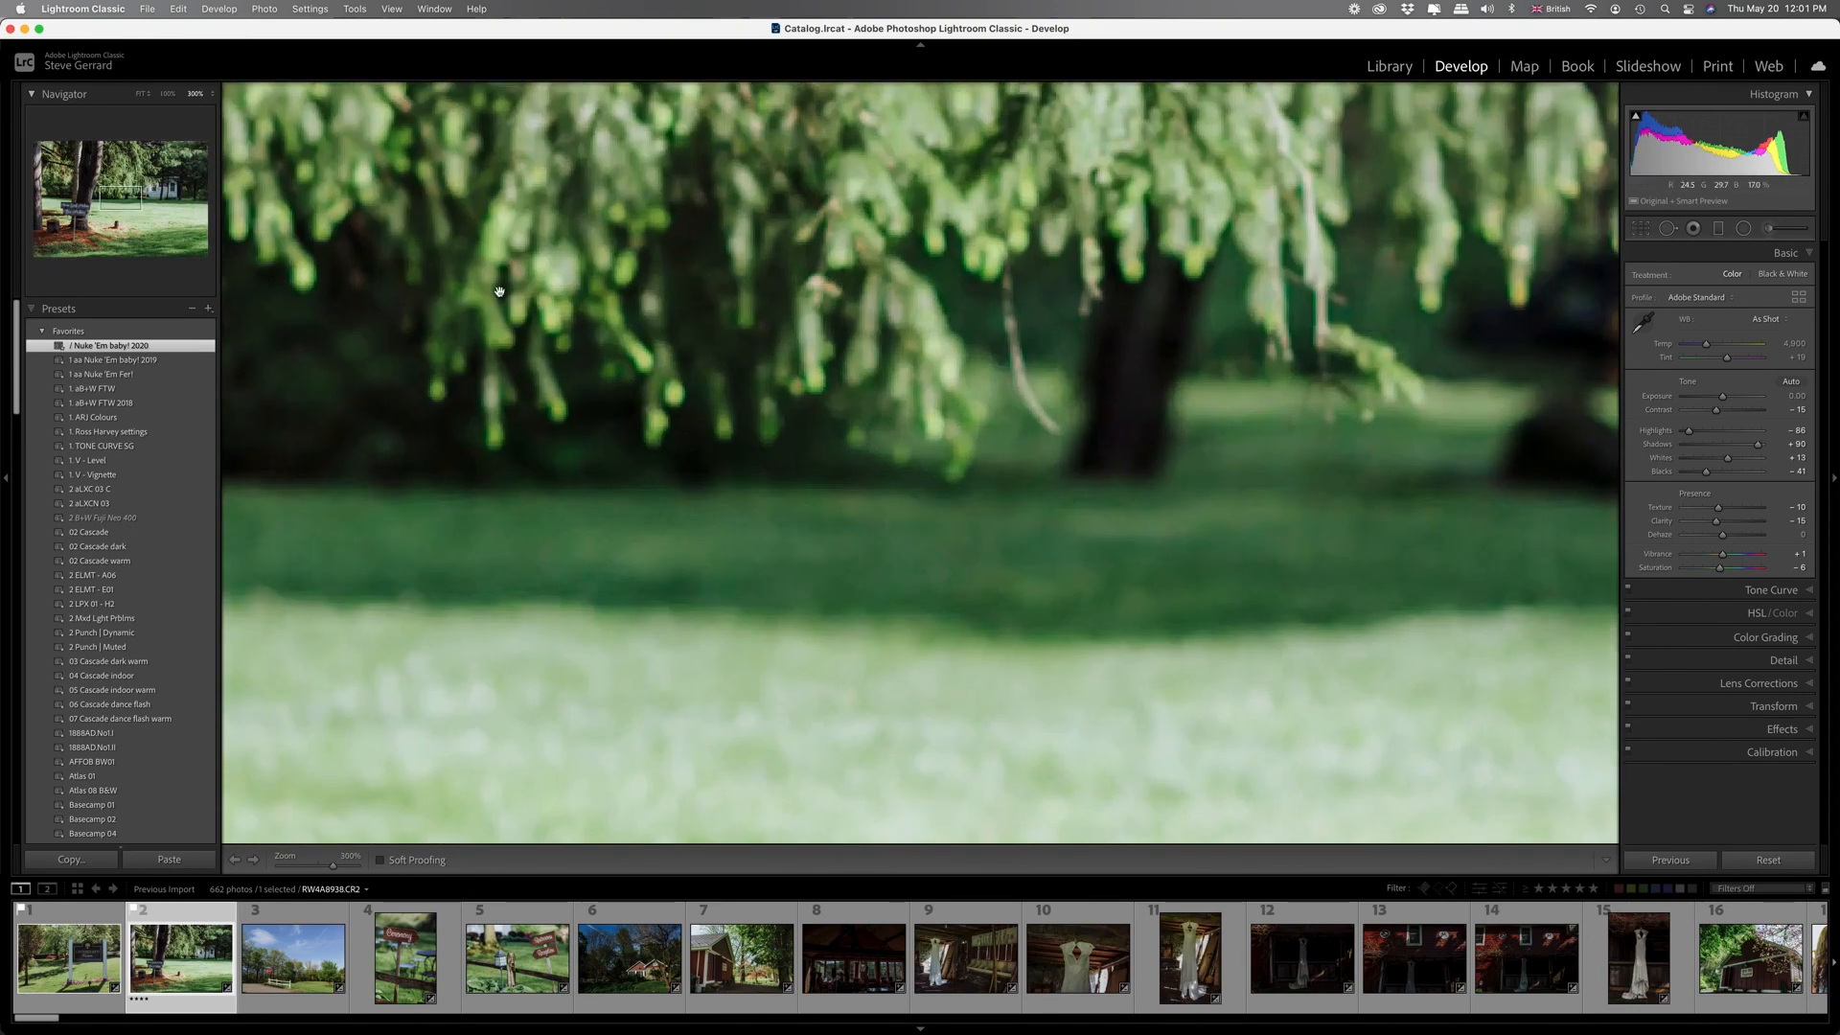
left_click(168, 93)
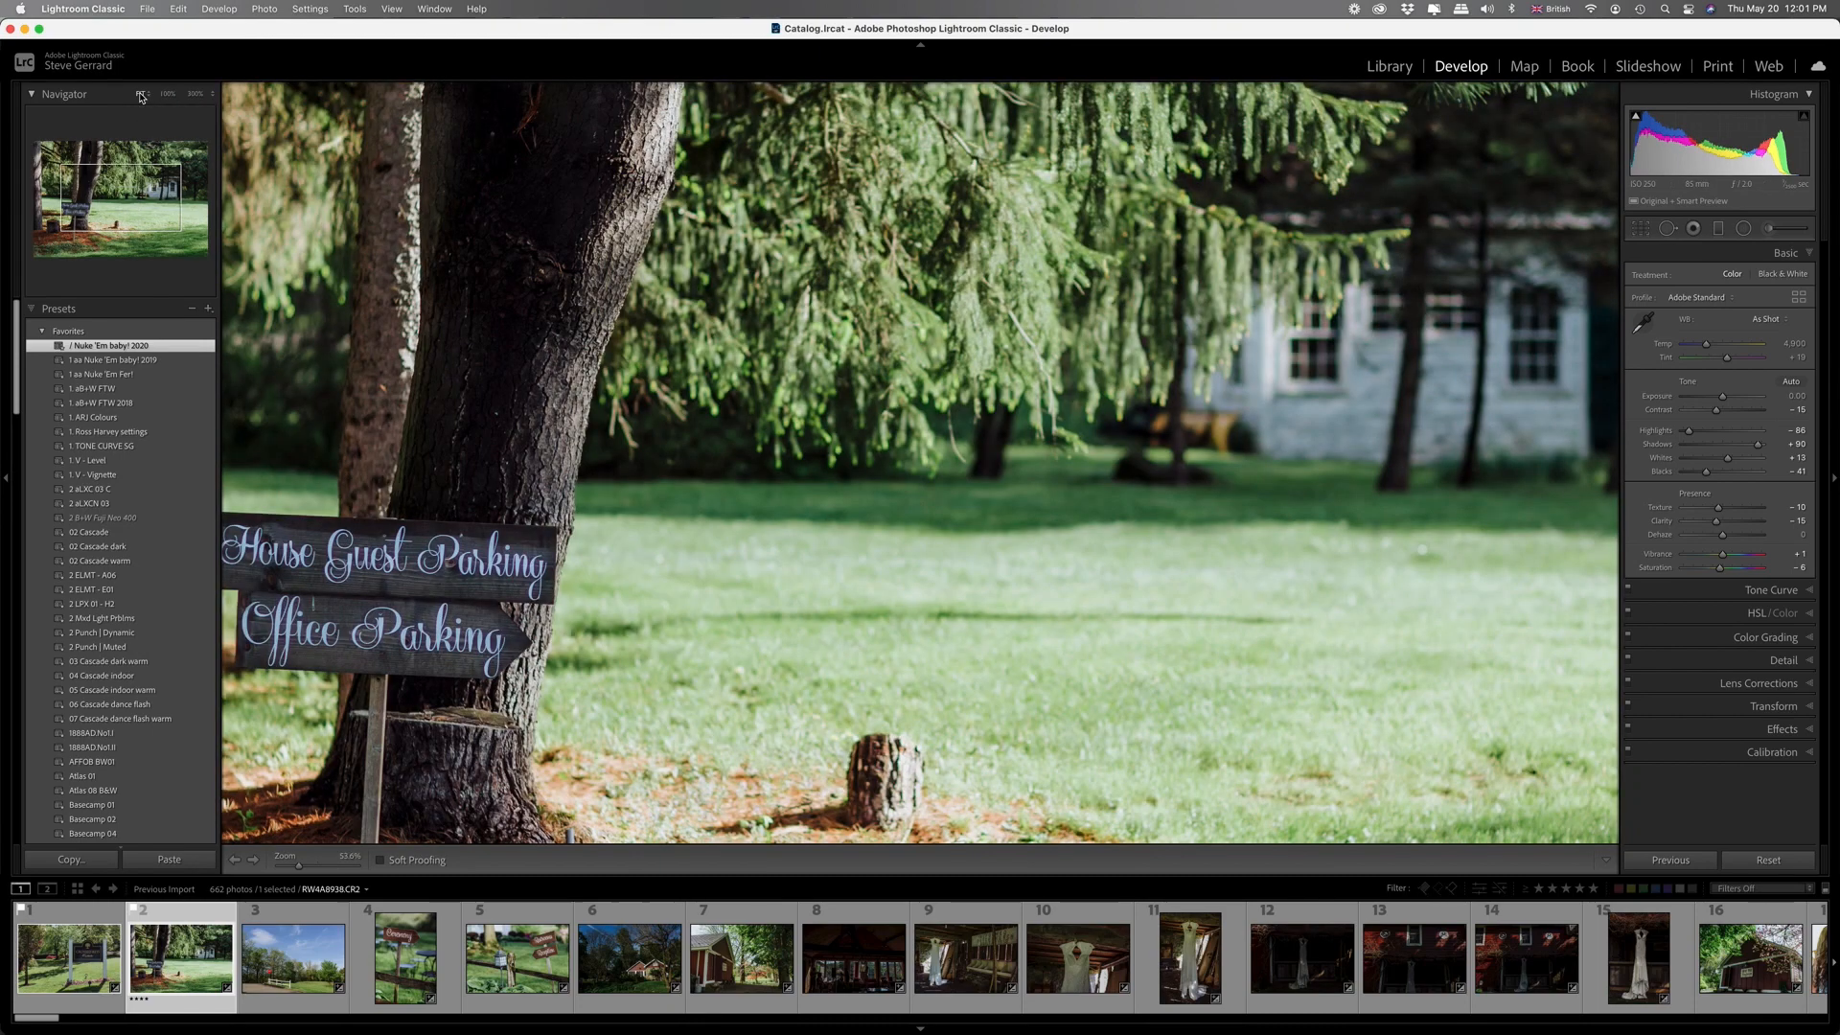
left_click(141, 94)
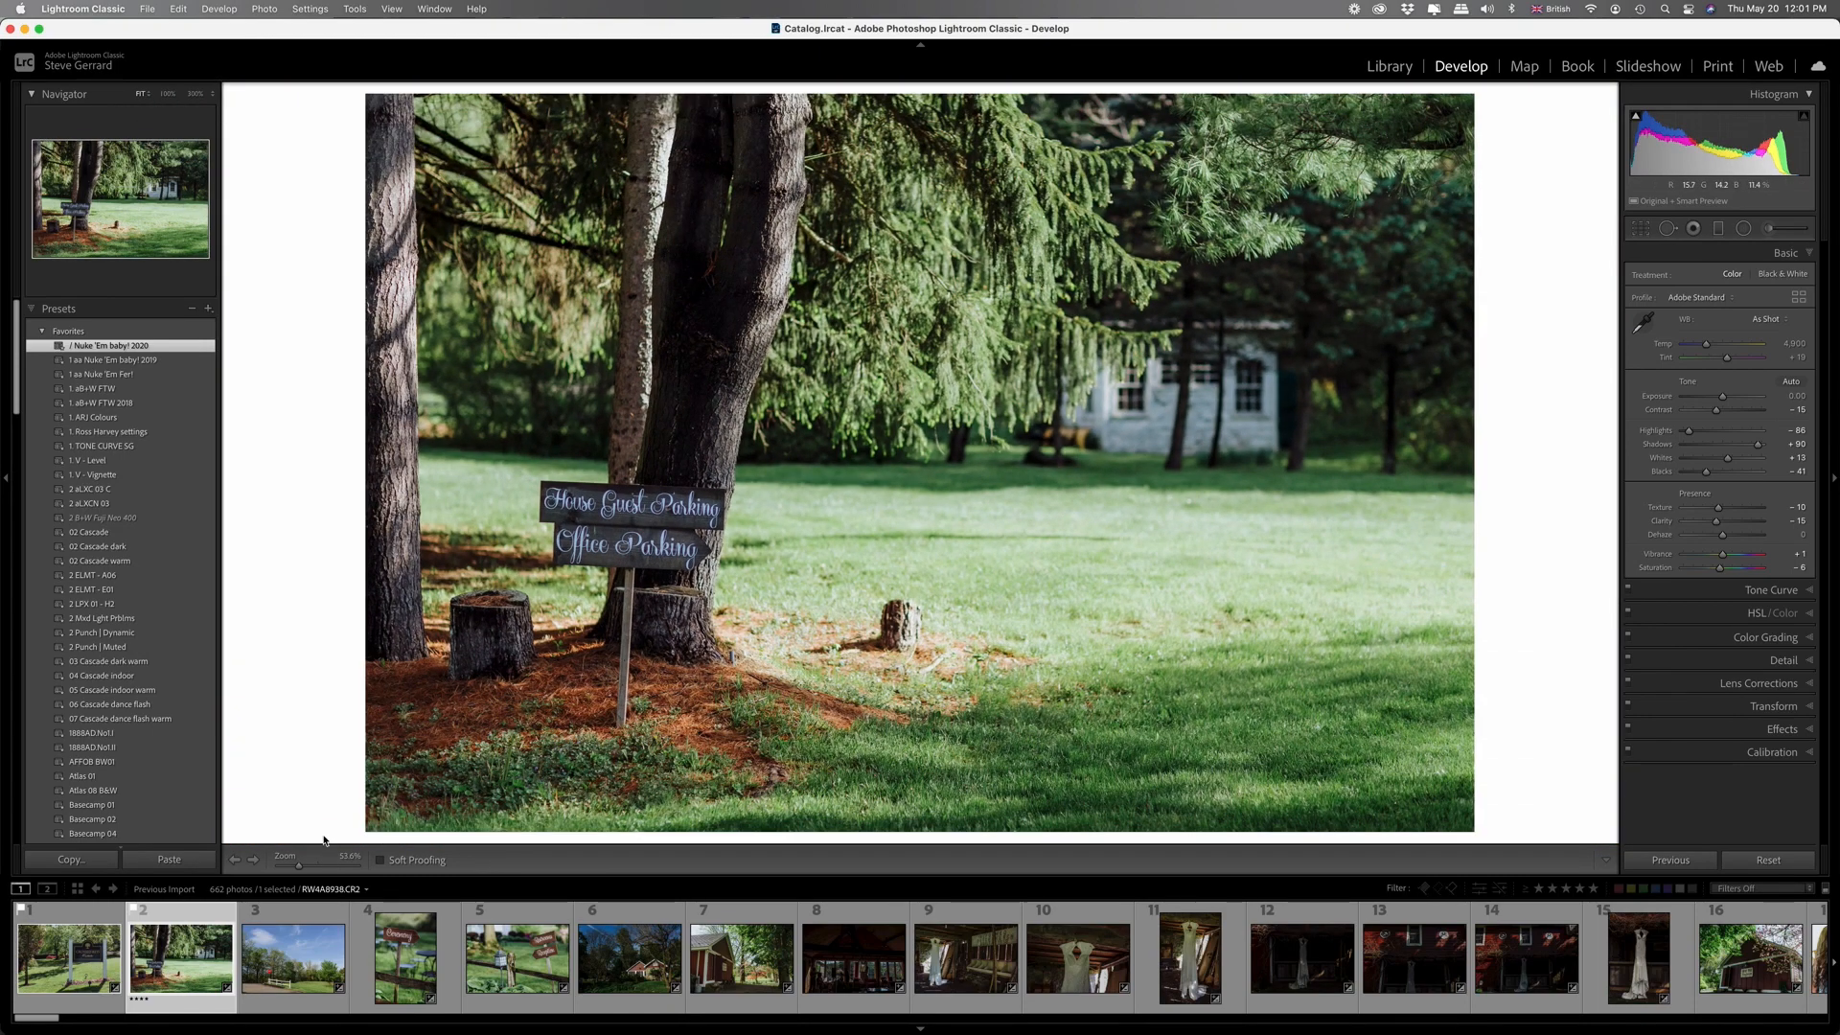
mouse_move(297, 868)
left_mouse_down()
mouse_move(317, 868)
mouse_move(298, 868)
left_mouse_up()
Show the info overlay on the parking sign photo and hide it again.
key("i")
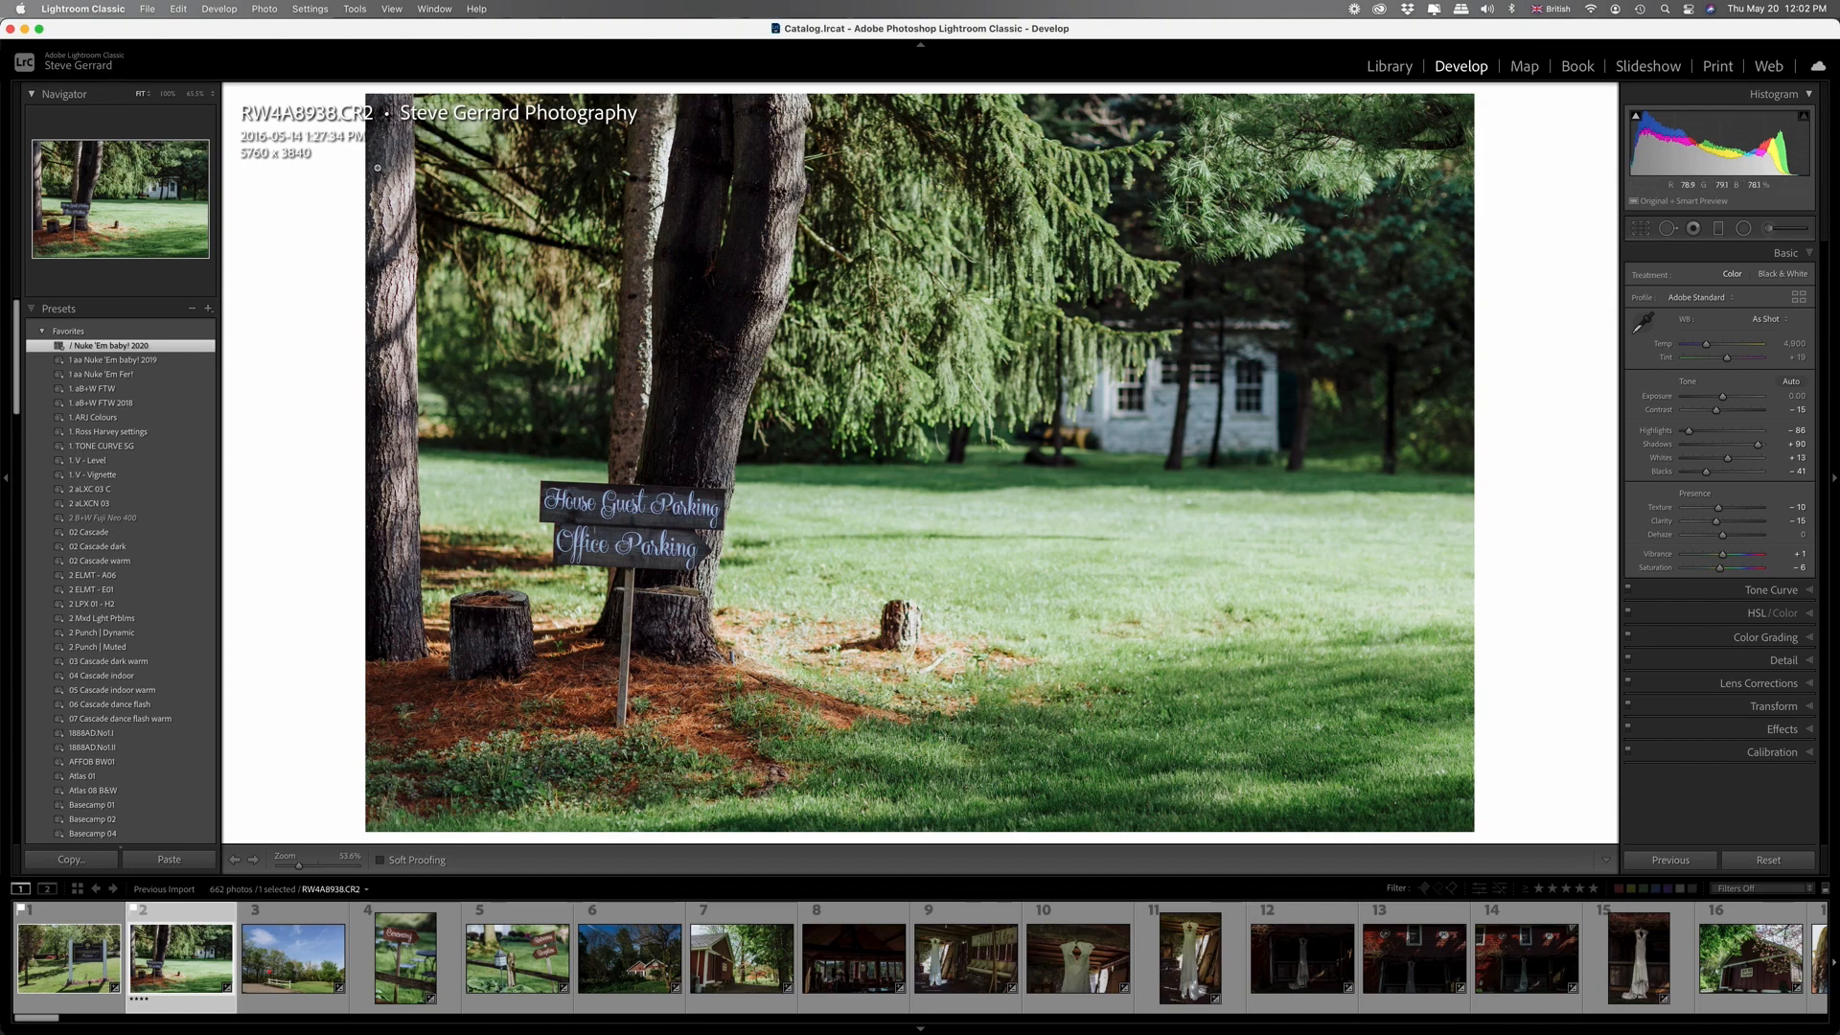
key("i")
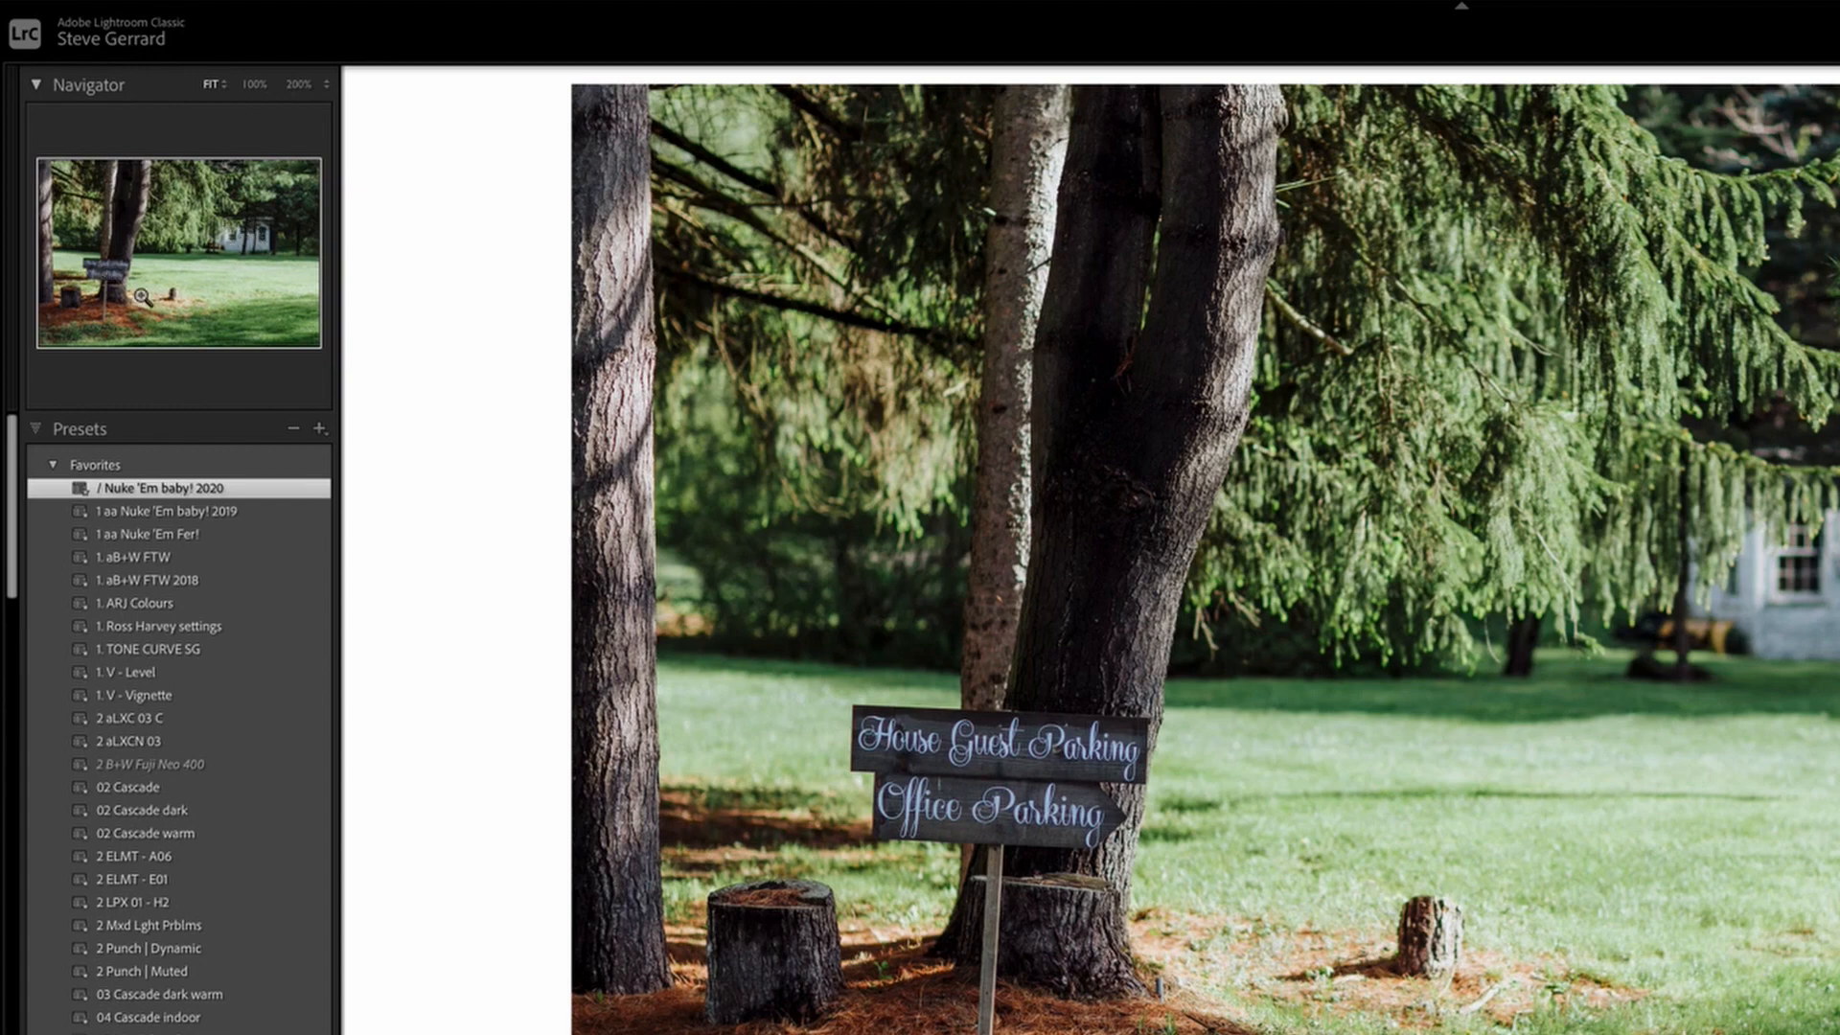
Inspect the sign, tree and lawn of the photo at 200% using the Navigator, and zoom back out to Fit.
left_click(109, 270)
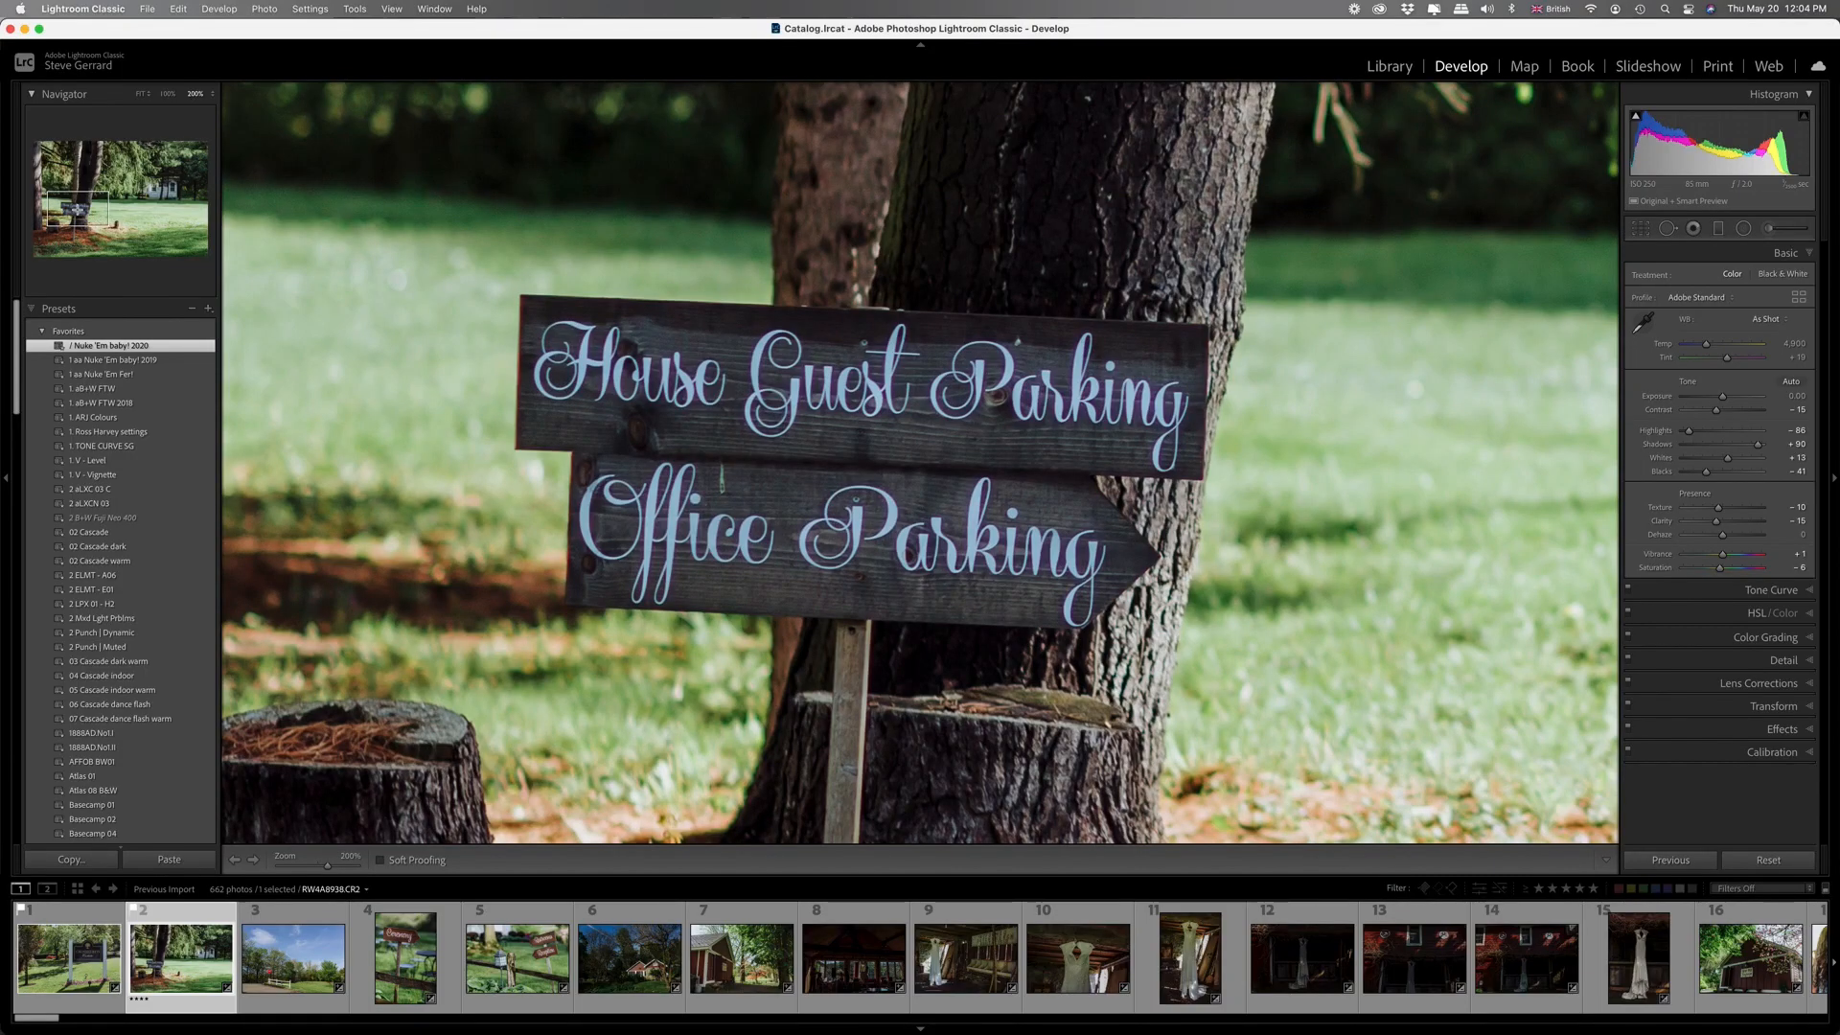
left_click(97, 209)
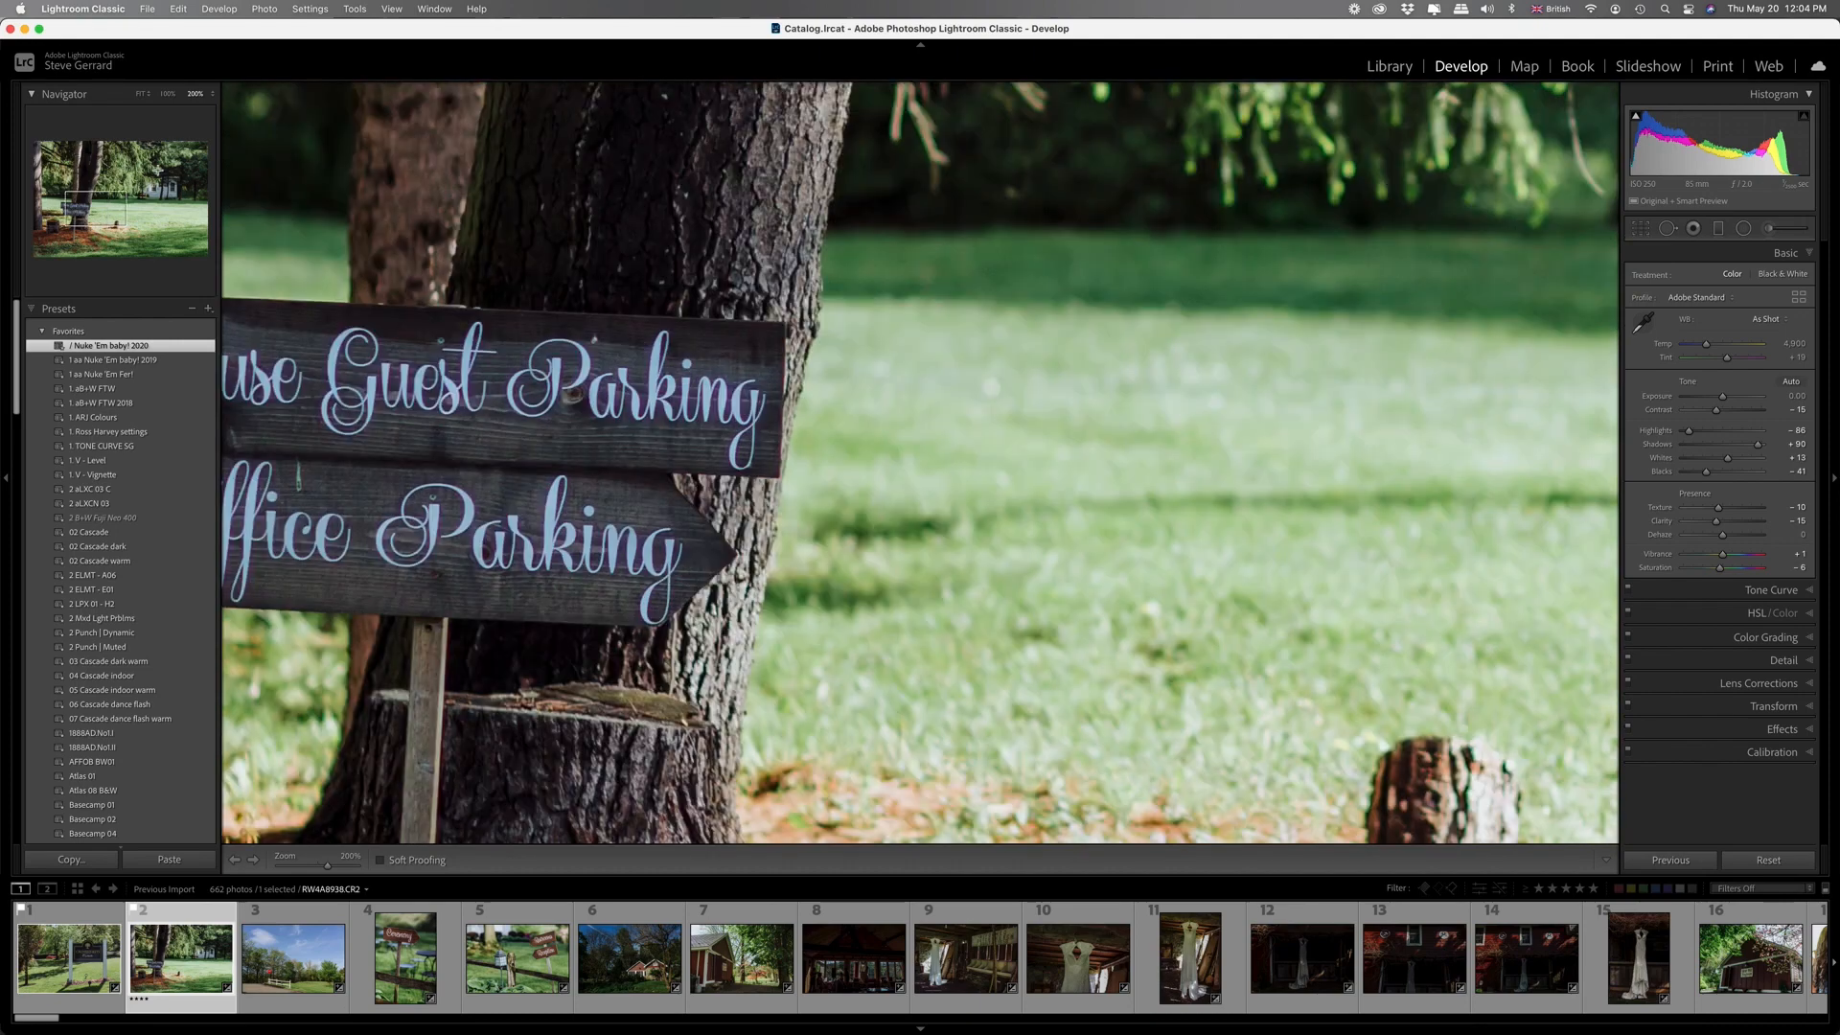
left_click(160, 176)
left_click(162, 206)
left_click(99, 199)
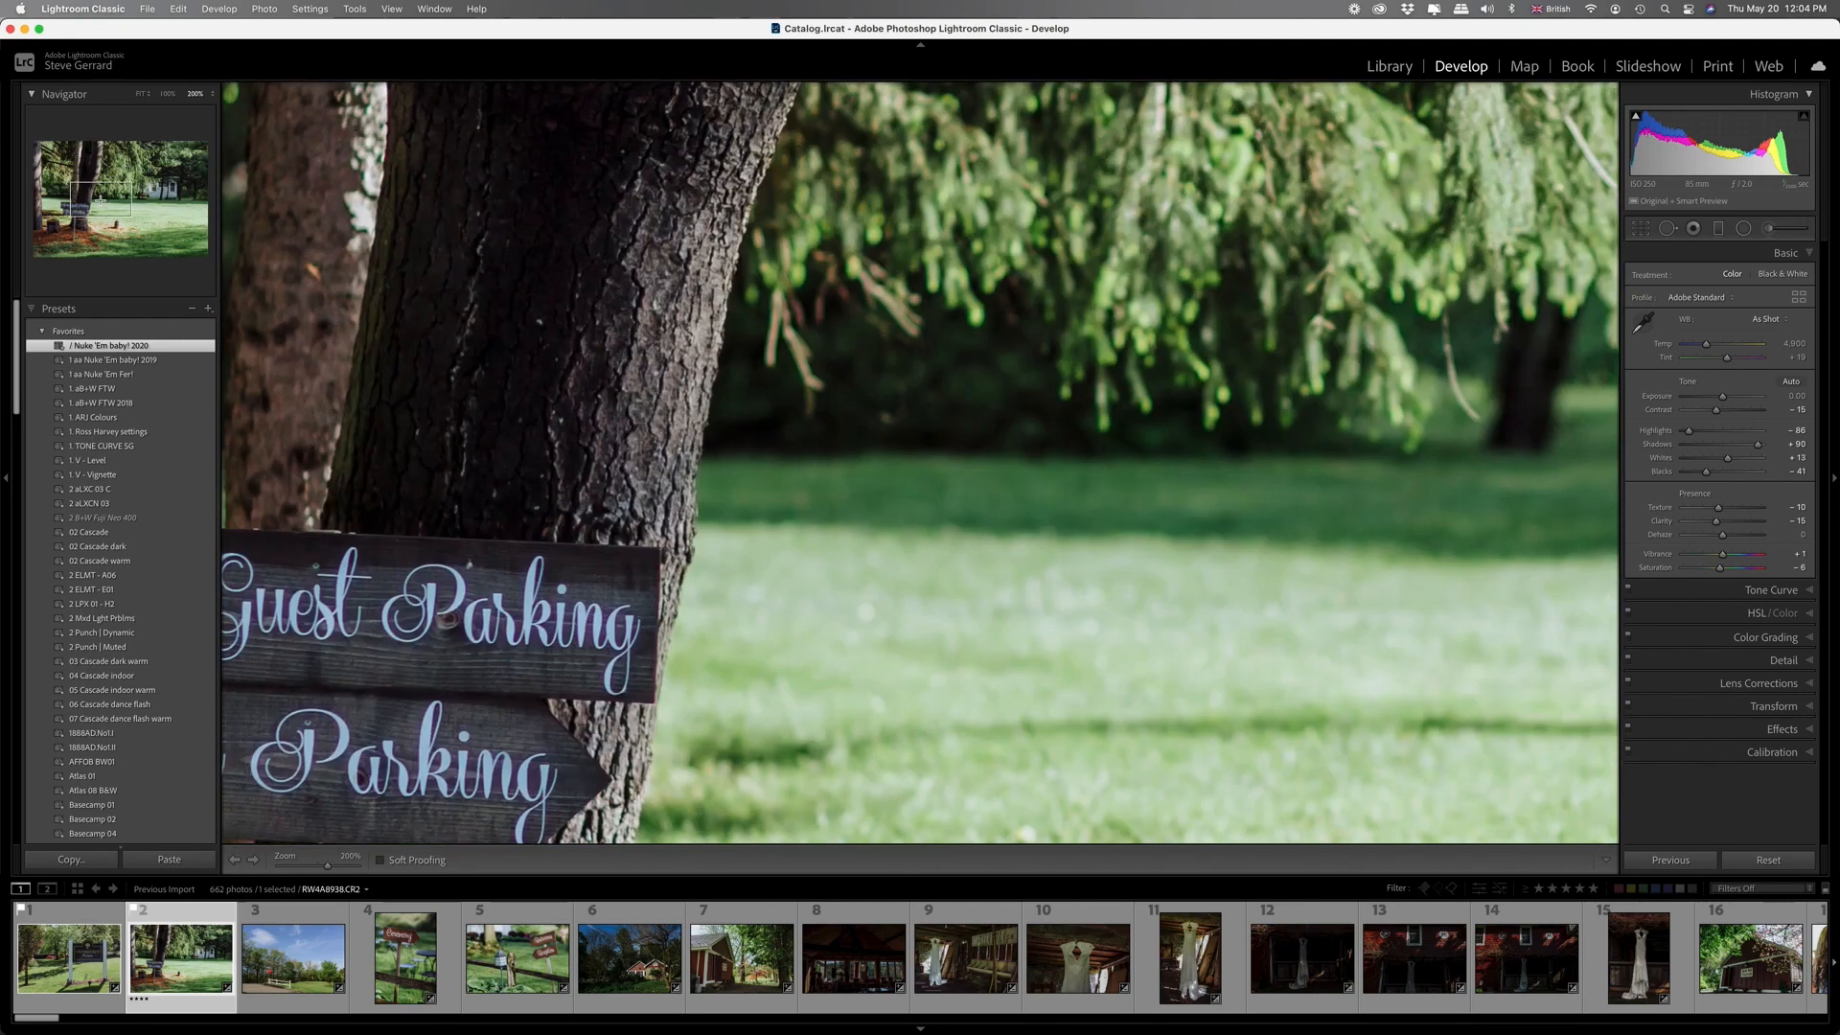
left_click(113, 224)
left_click_drag(113, 224, 73, 217)
key("z")
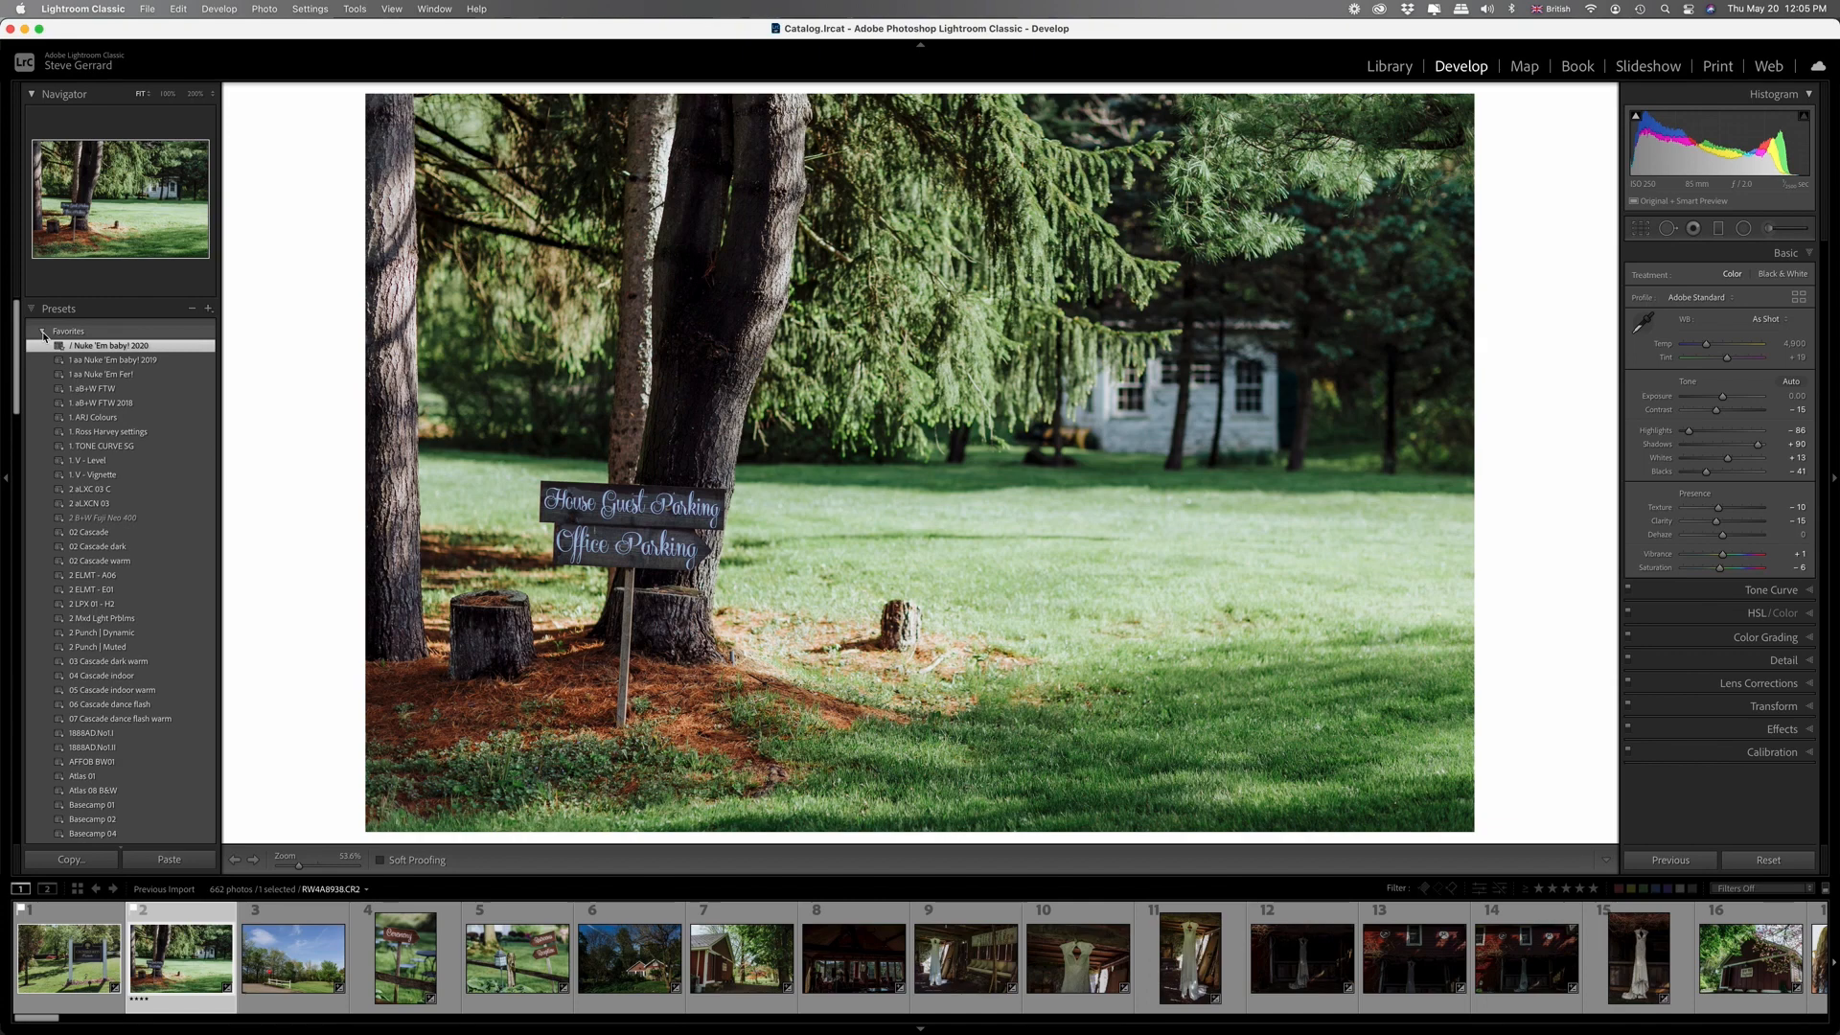
Collapse and re-expand the Favorites presets to browse them, and open the photo's edit history.
left_click(42, 332)
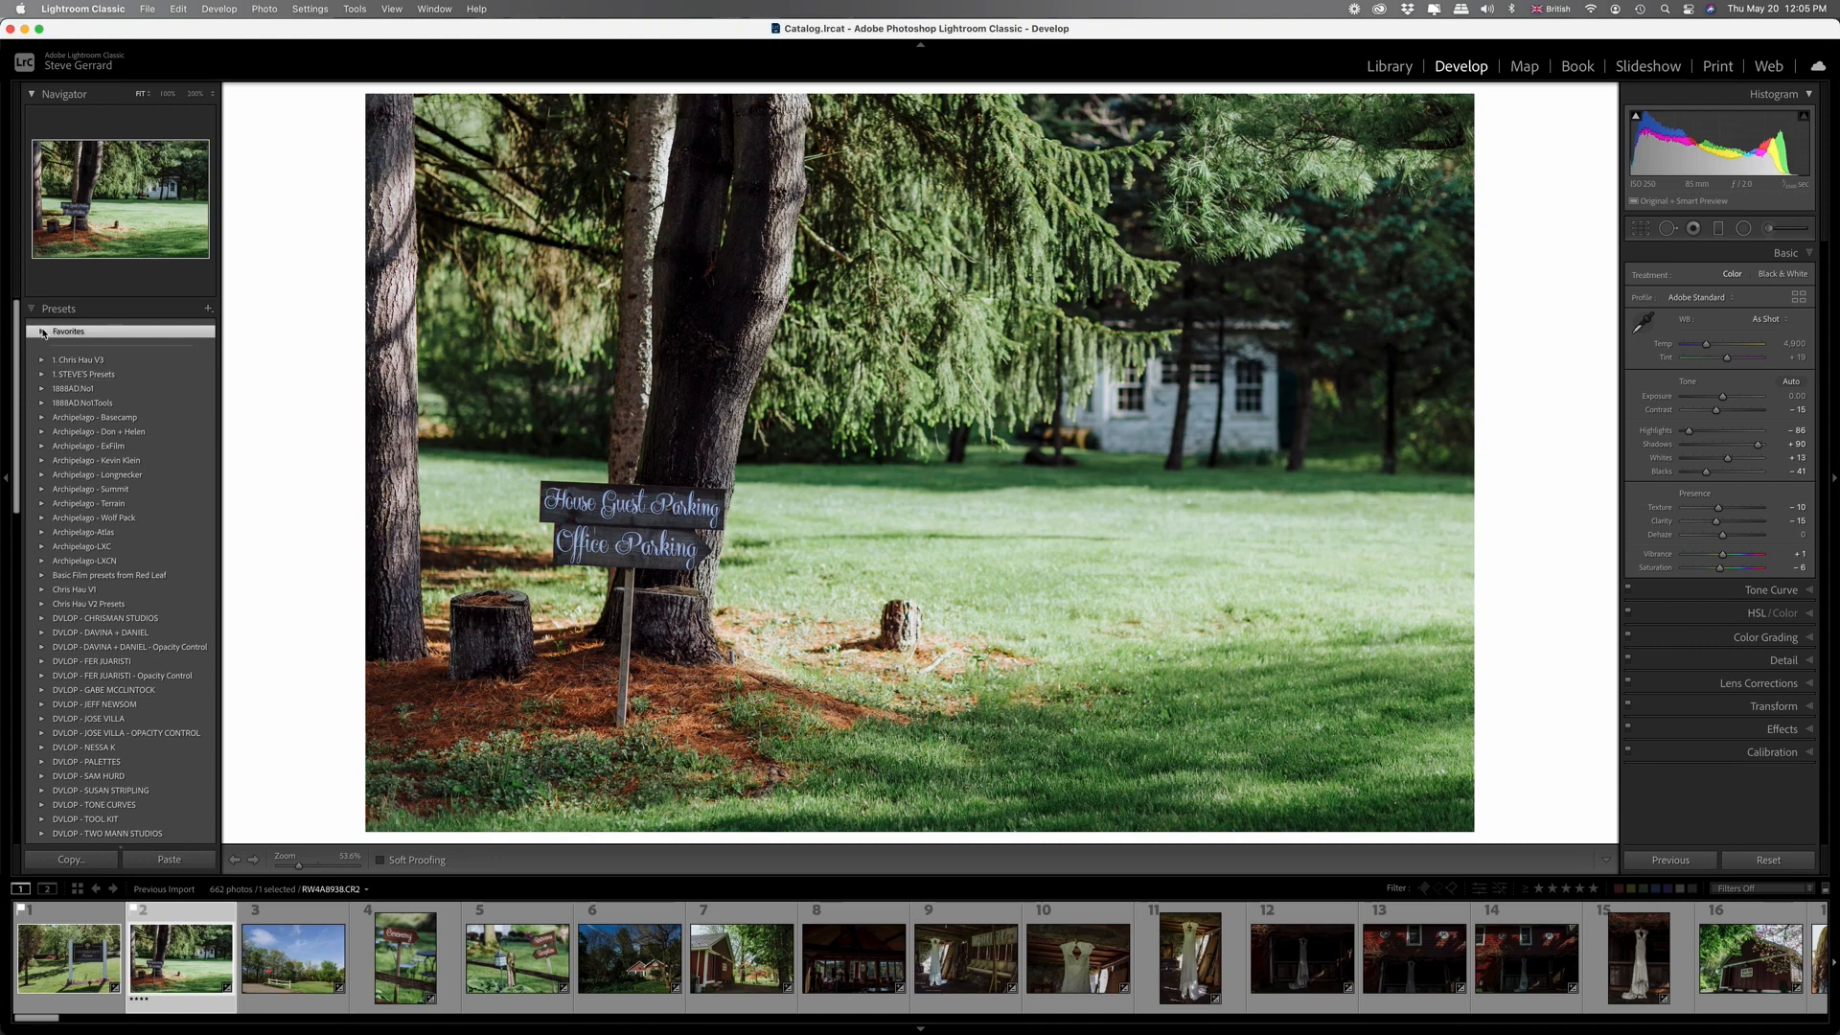
left_click(42, 332)
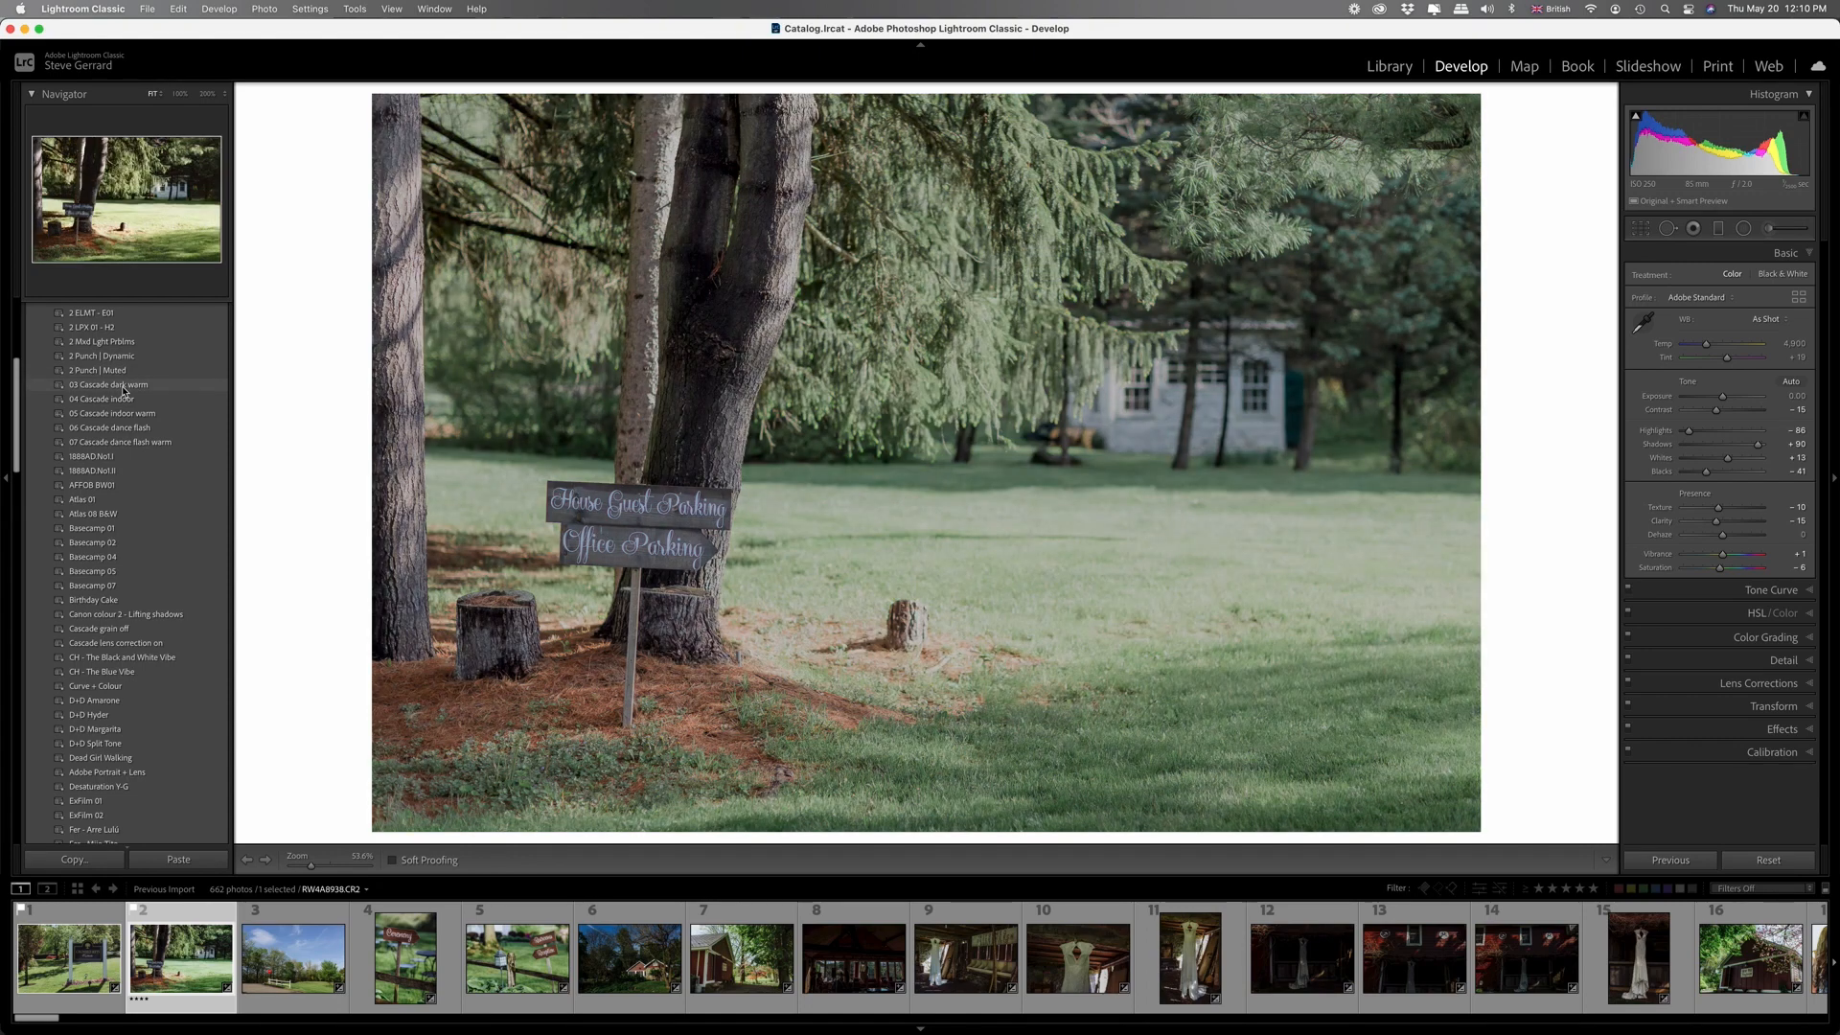
scroll(134, 432, "up", 5)
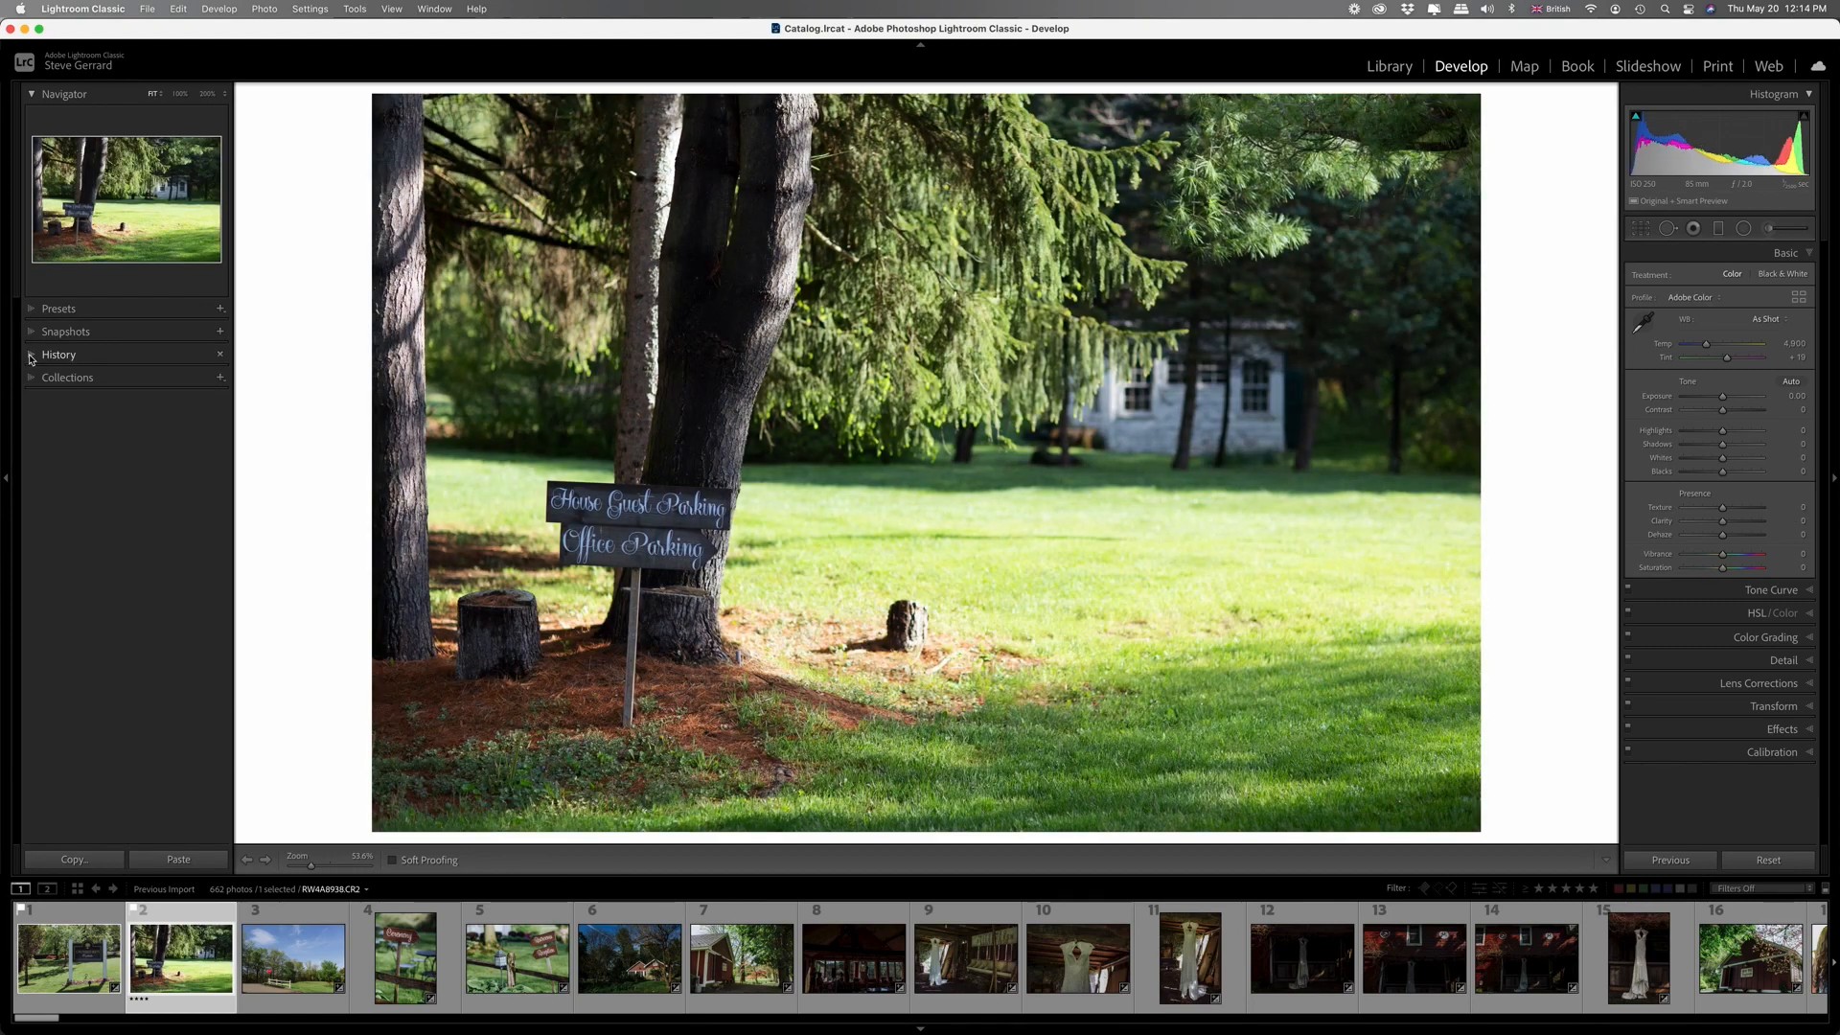
left_click(32, 354)
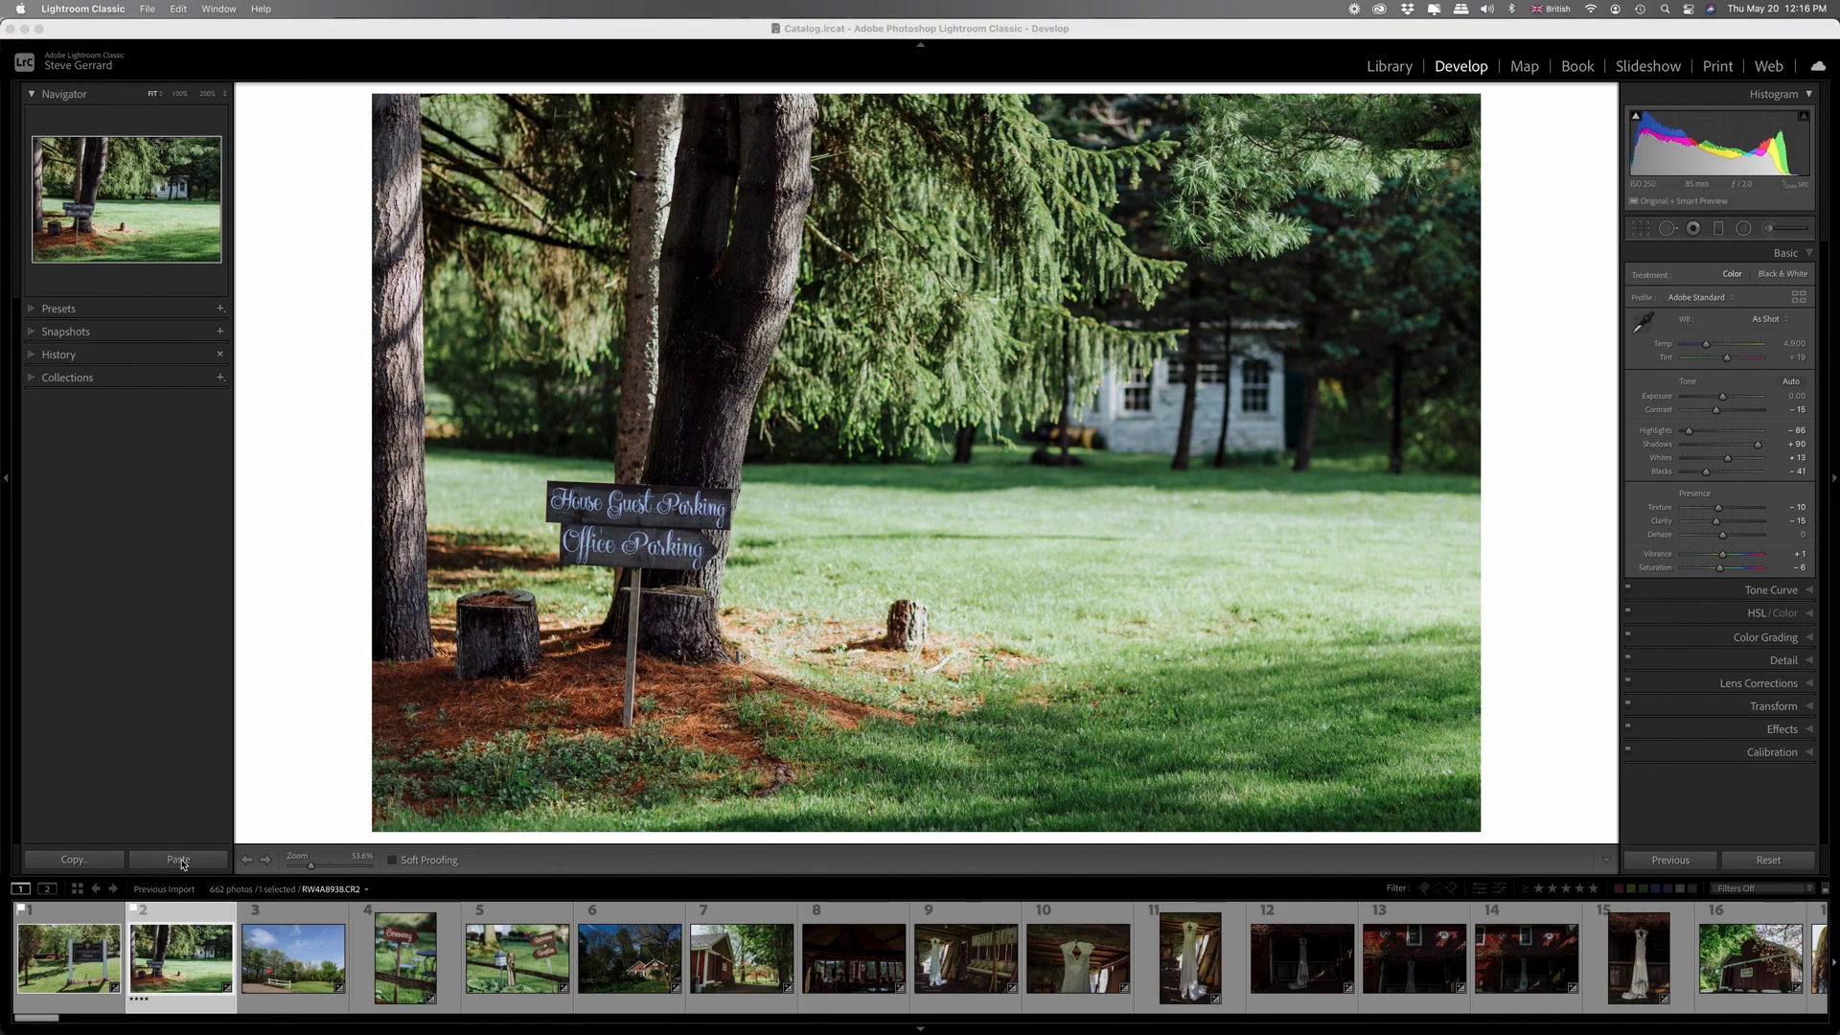
Copy the parking sign photo's Color, Basic Tone and Color Grading settings and paste them onto the stop sign photo.
left_click(81, 862)
left_click(82, 861)
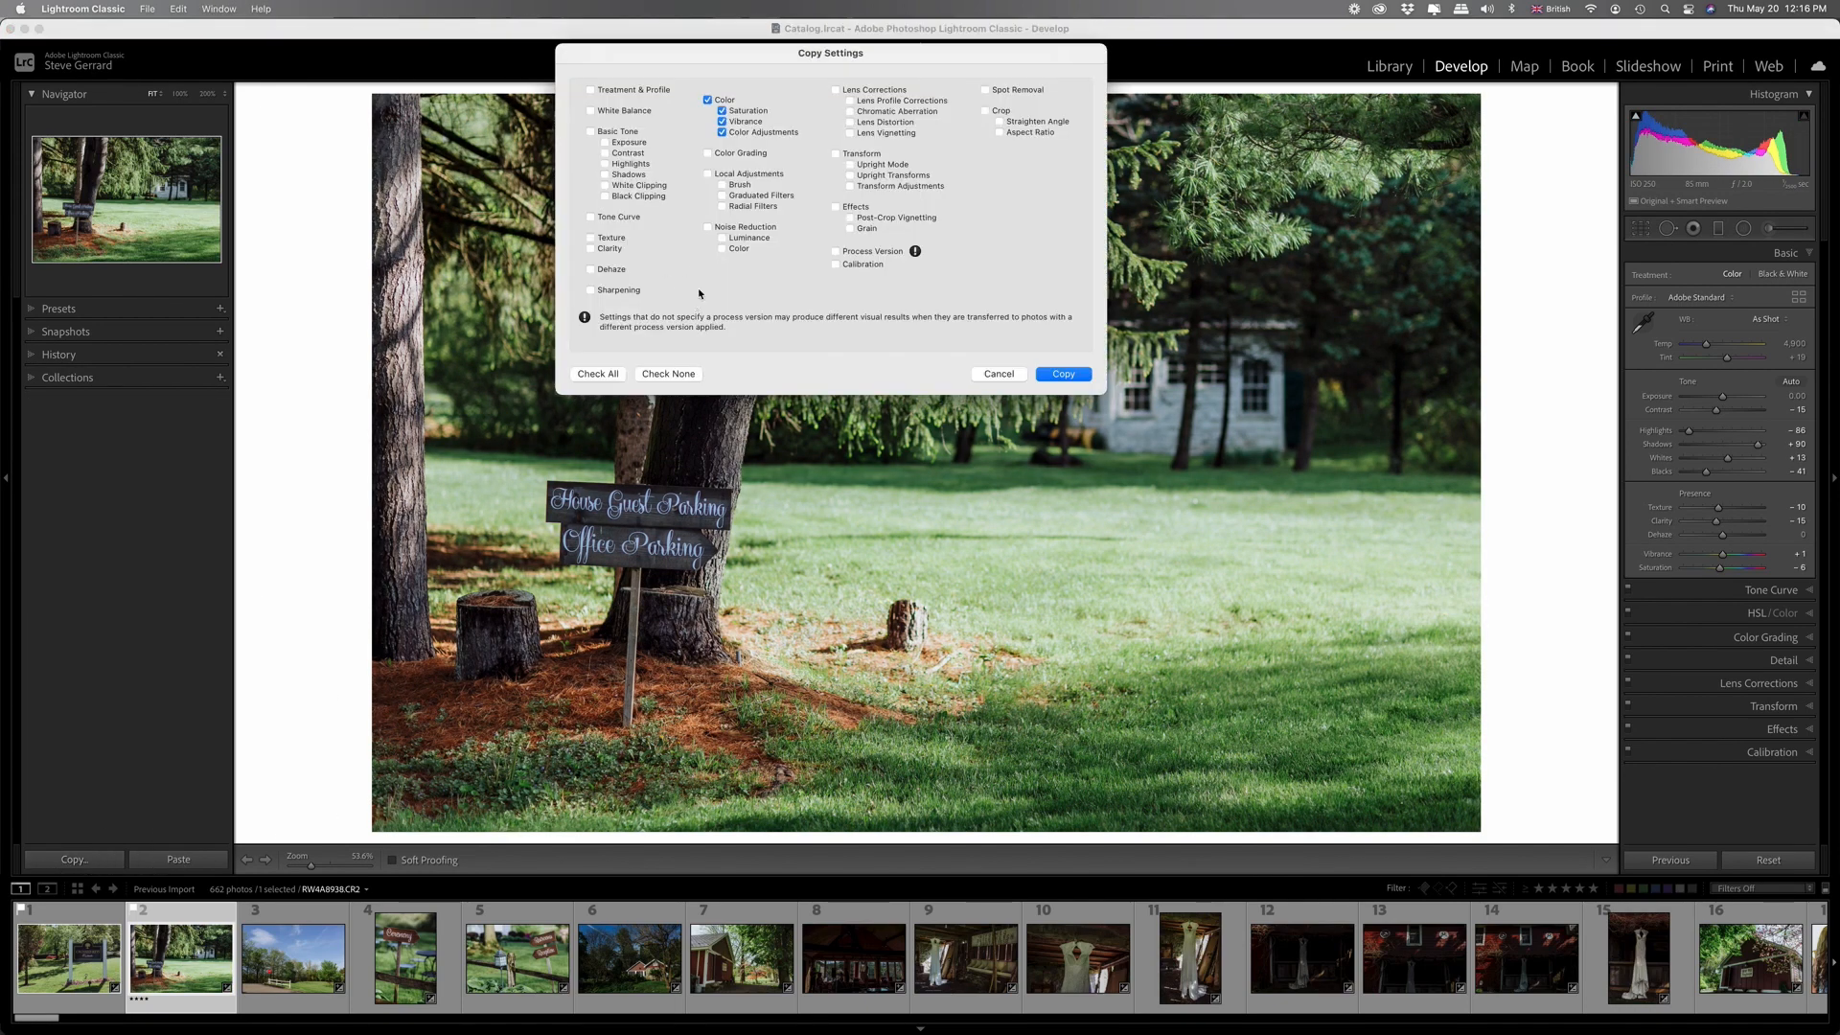
left_click(590, 133)
left_click(707, 154)
left_click(1061, 373)
key("Right")
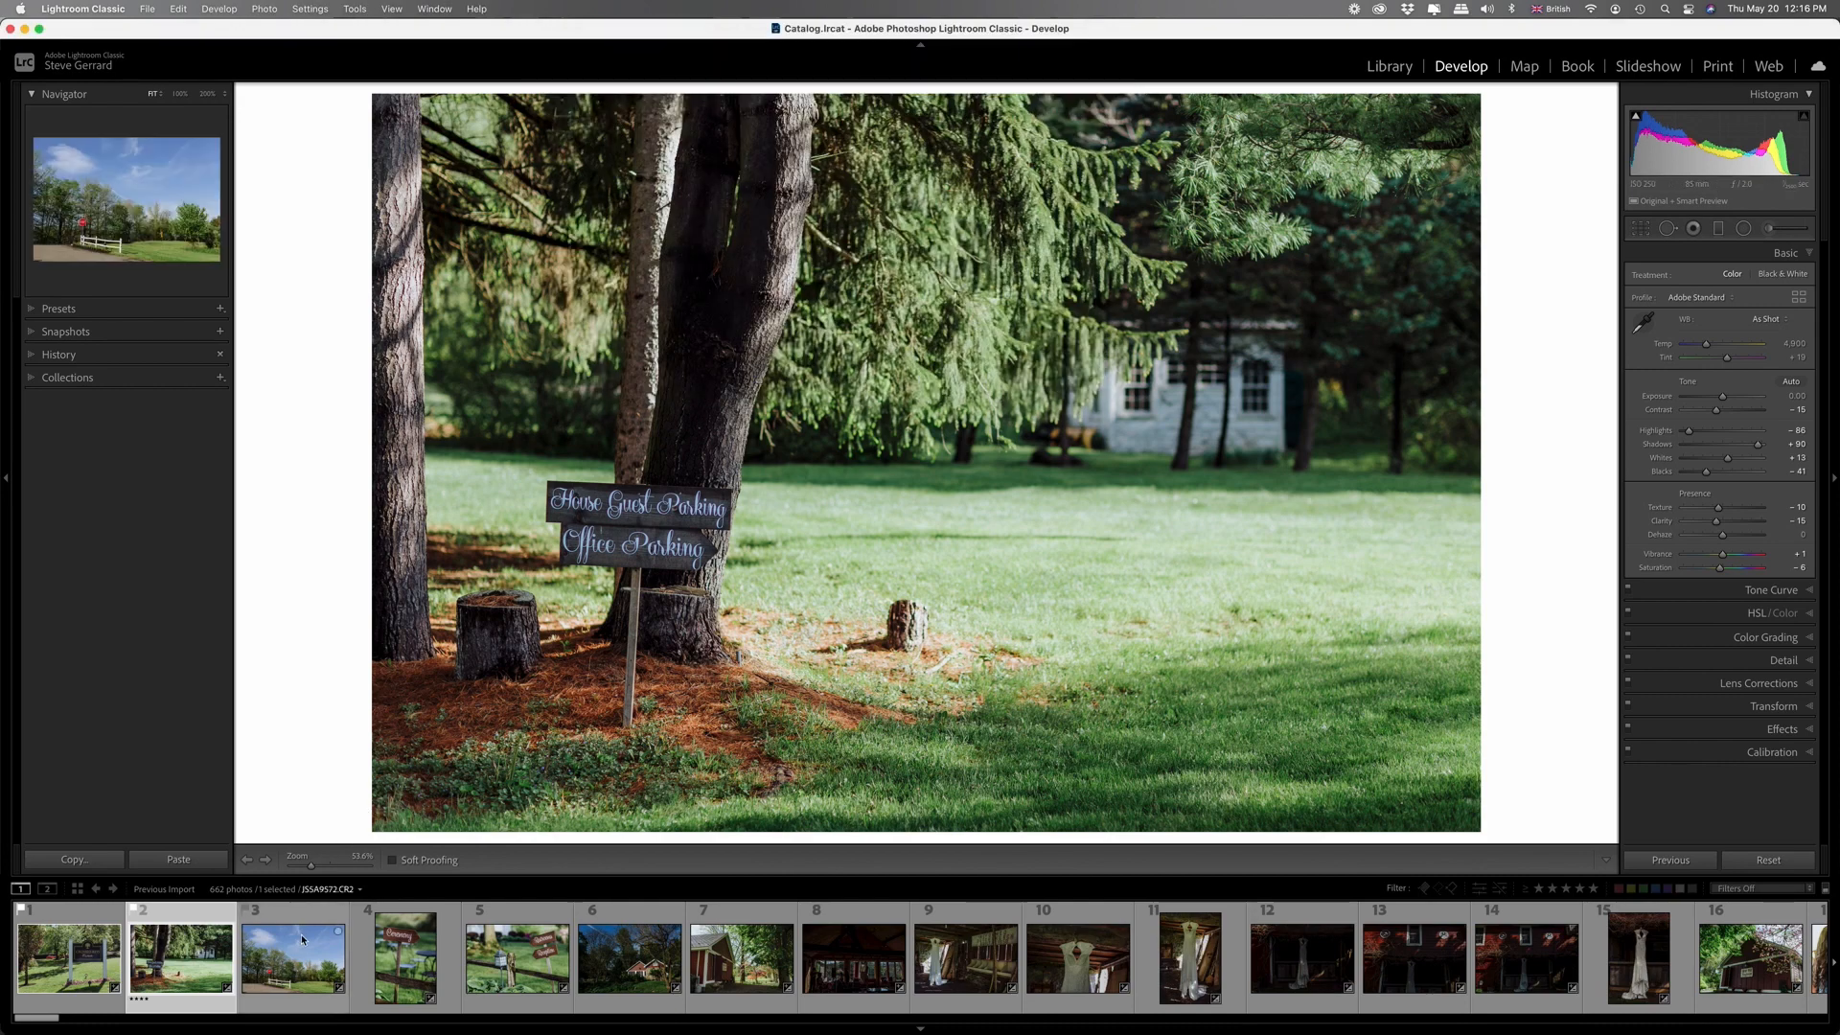
left_click(196, 861)
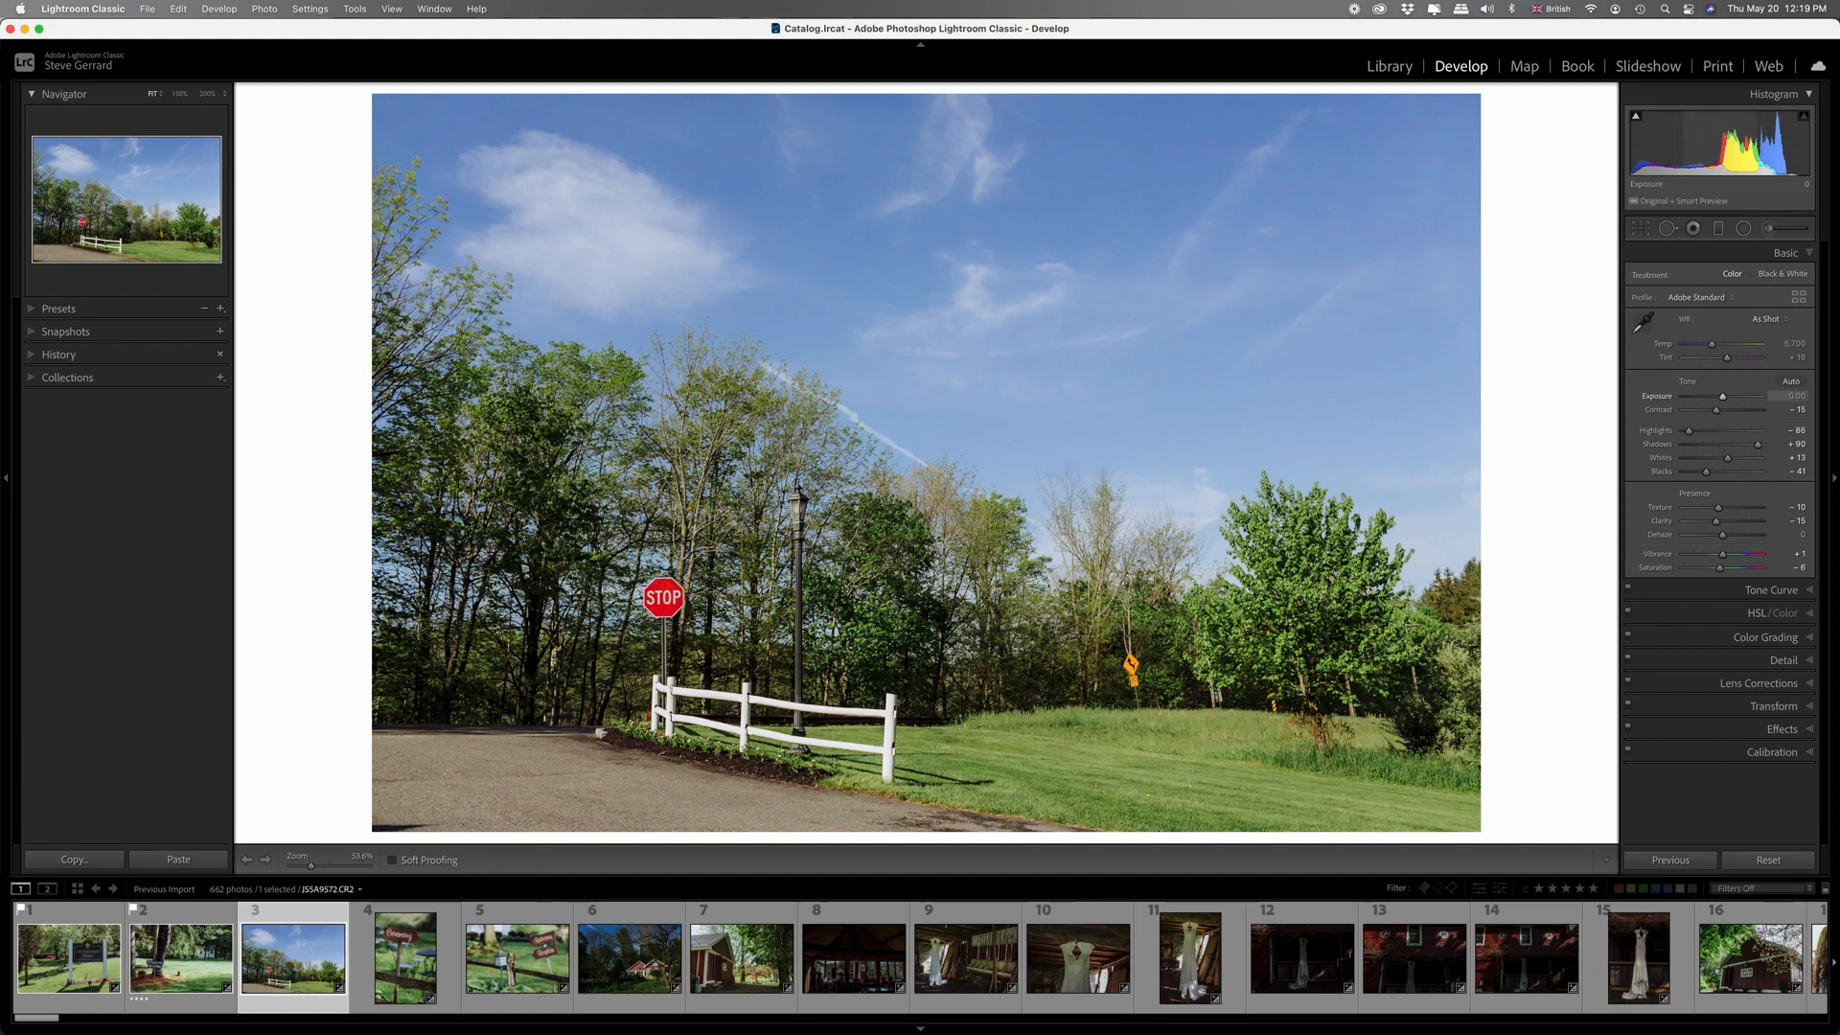
Set the stop sign photo's Exposure to −0.04 and Shadows to +88 from the histogram, and turn on the shadow clipping warning.
left_click_drag(1732, 146, 1675, 145)
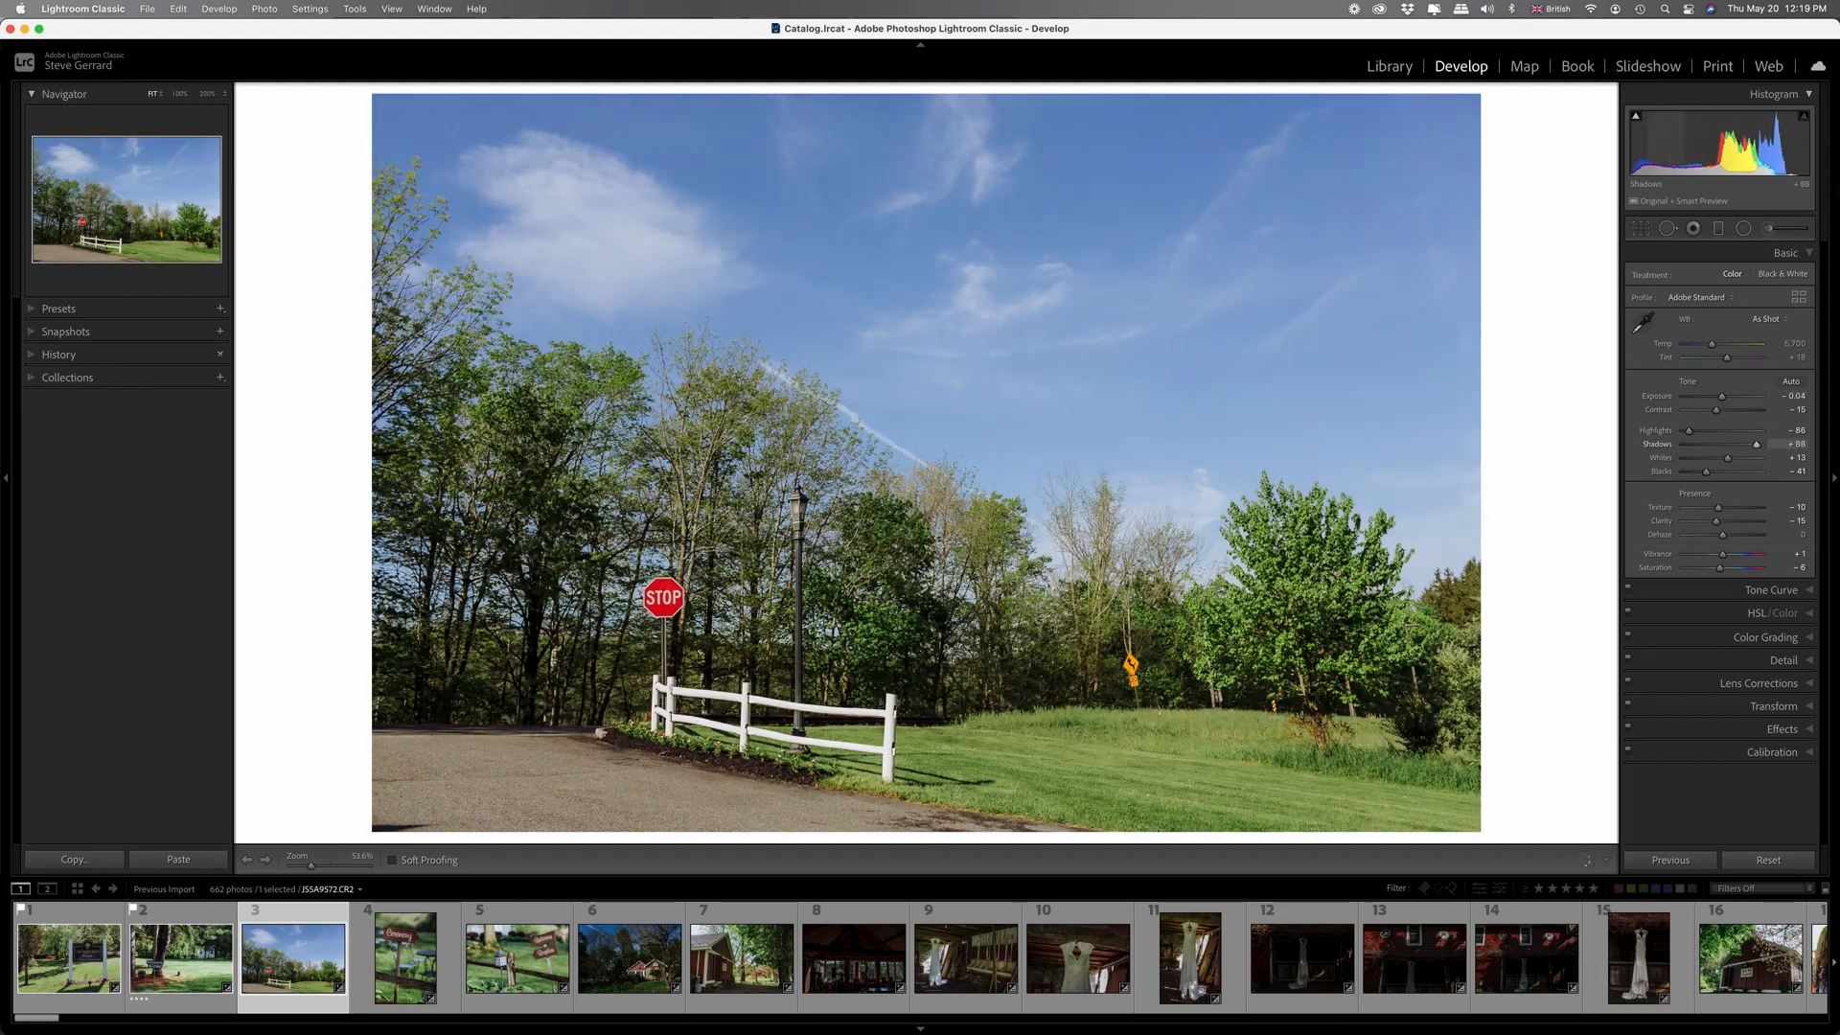
mouse_move(1637, 116)
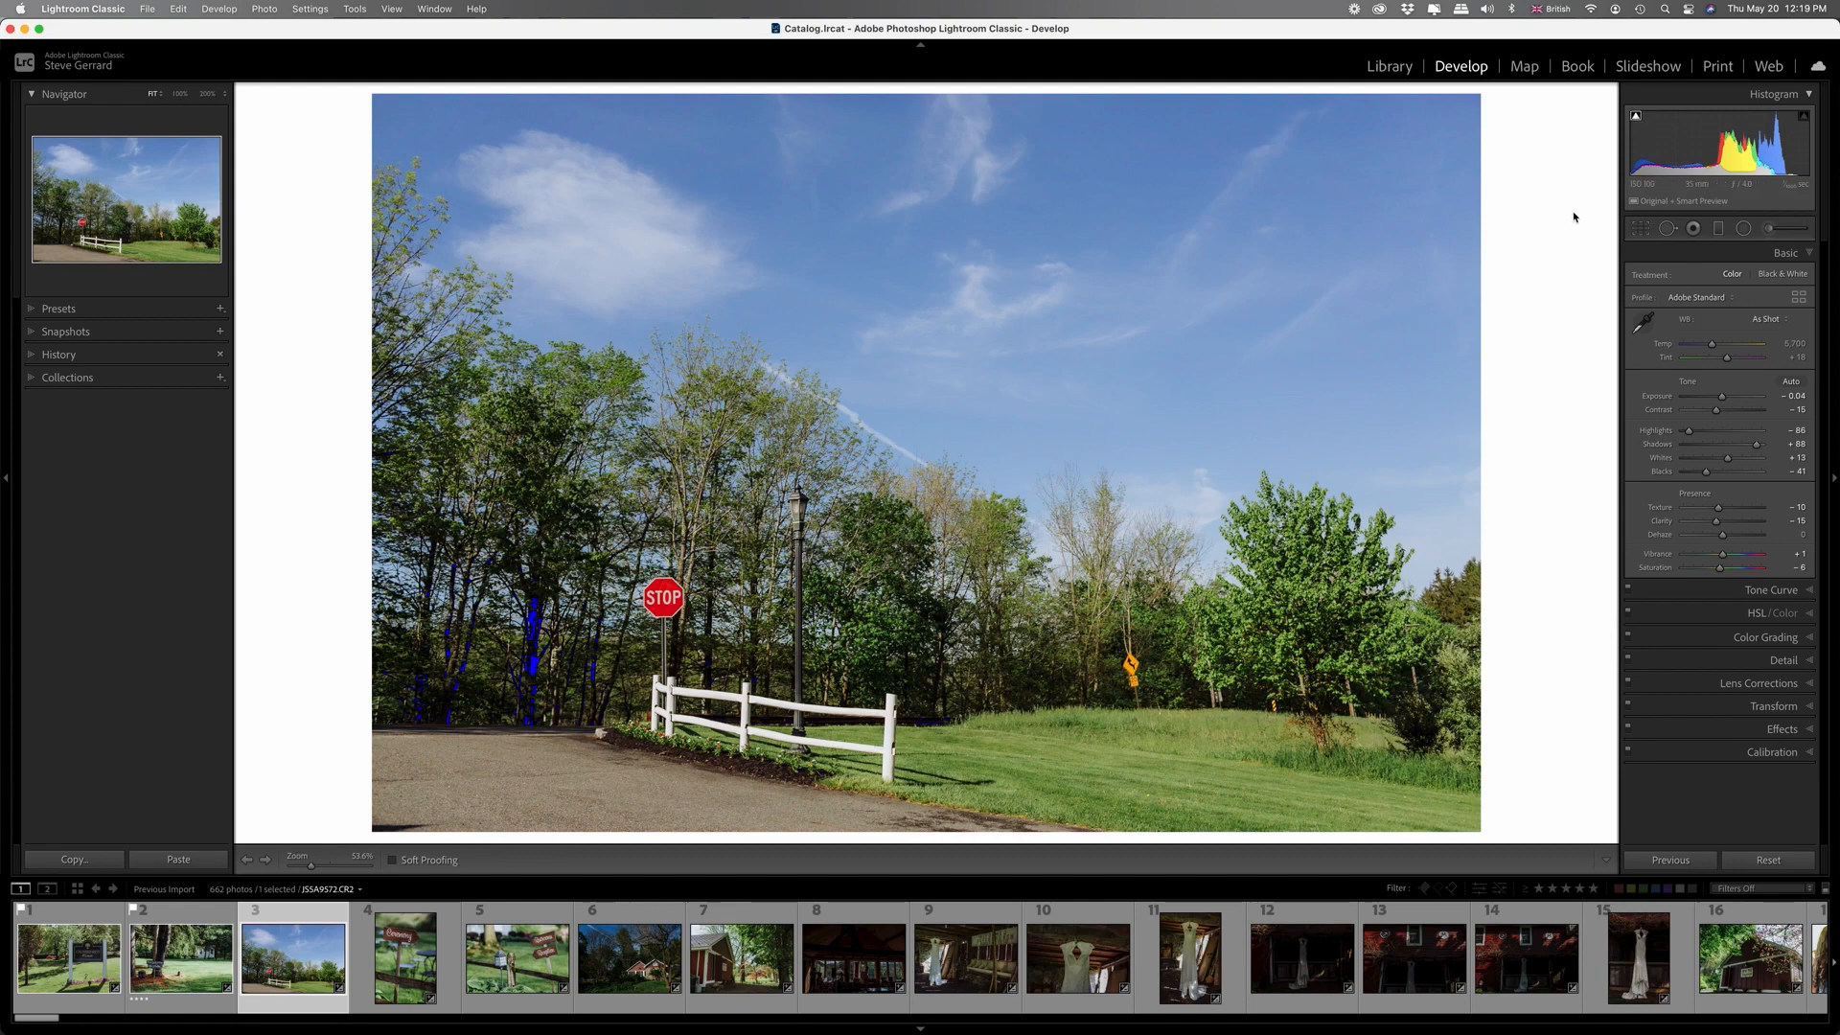
left_click(1635, 116)
left_click(1635, 115)
left_click(1636, 115)
Raise the stop sign photo's Blacks to −10 and nudge them slightly higher.
left_click_drag(1706, 471, 1717, 472)
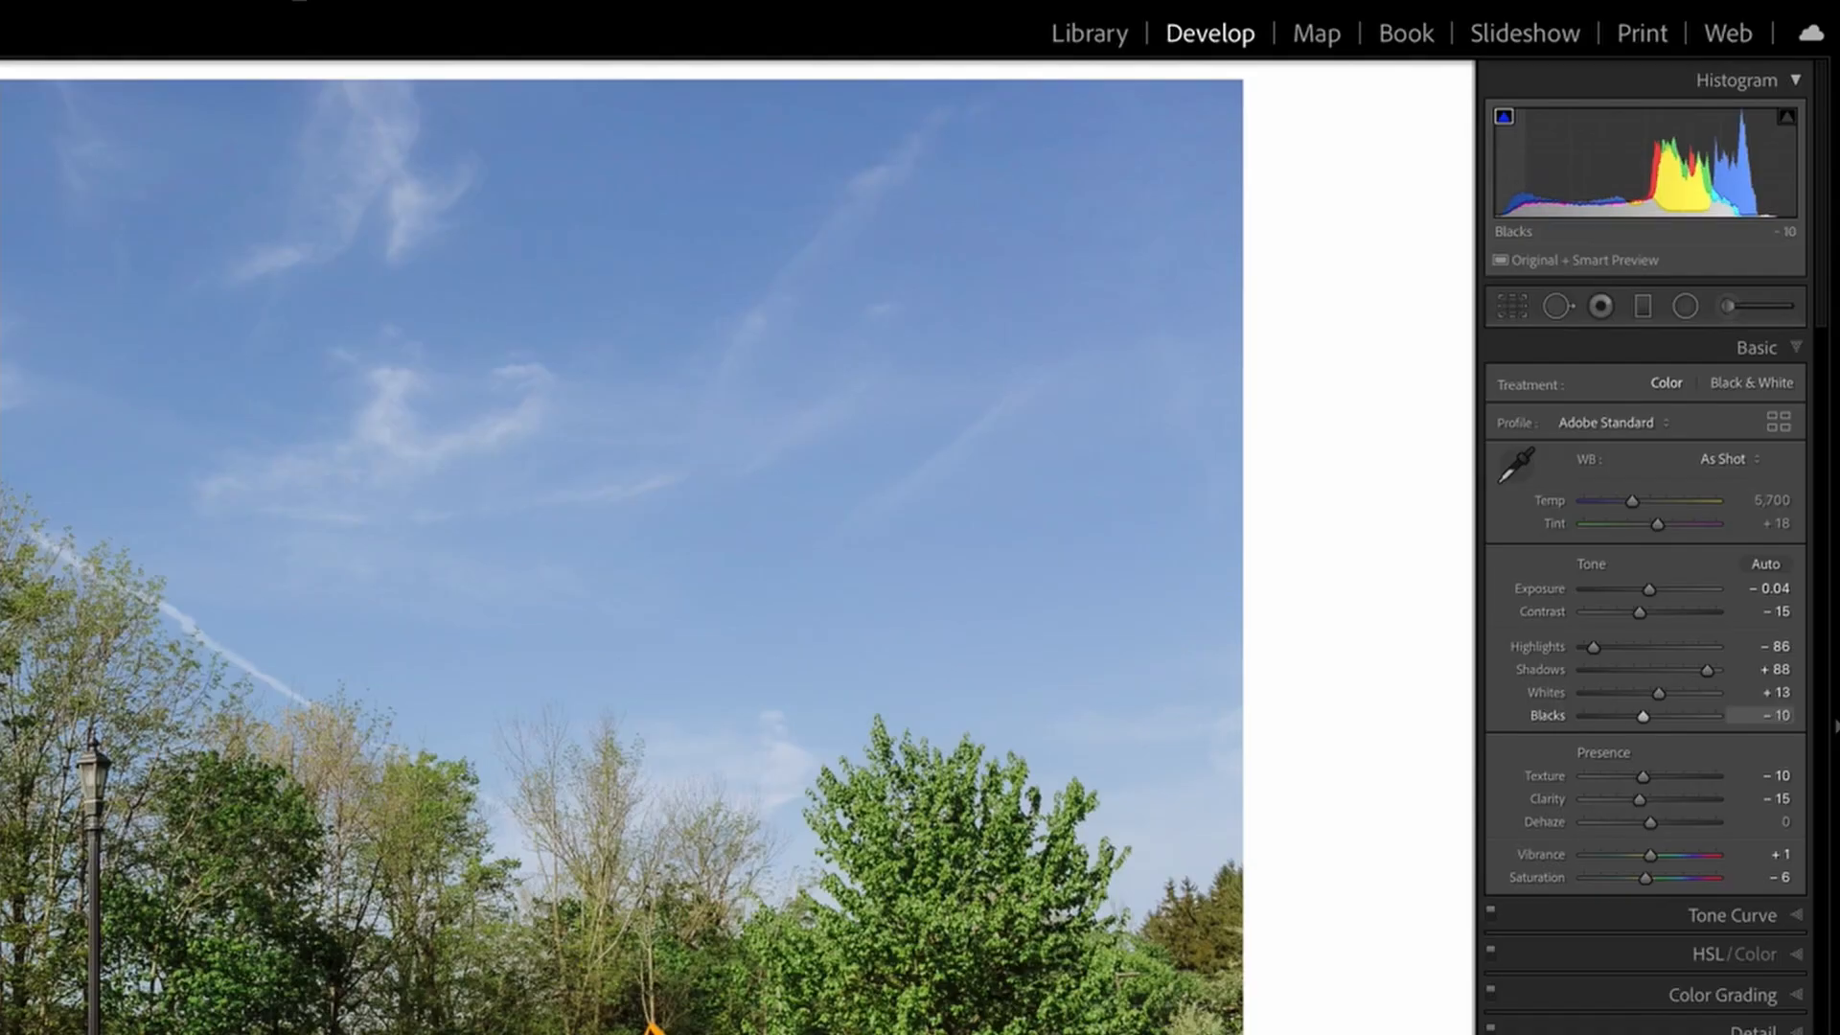
left_click_drag(1643, 714, 1650, 715)
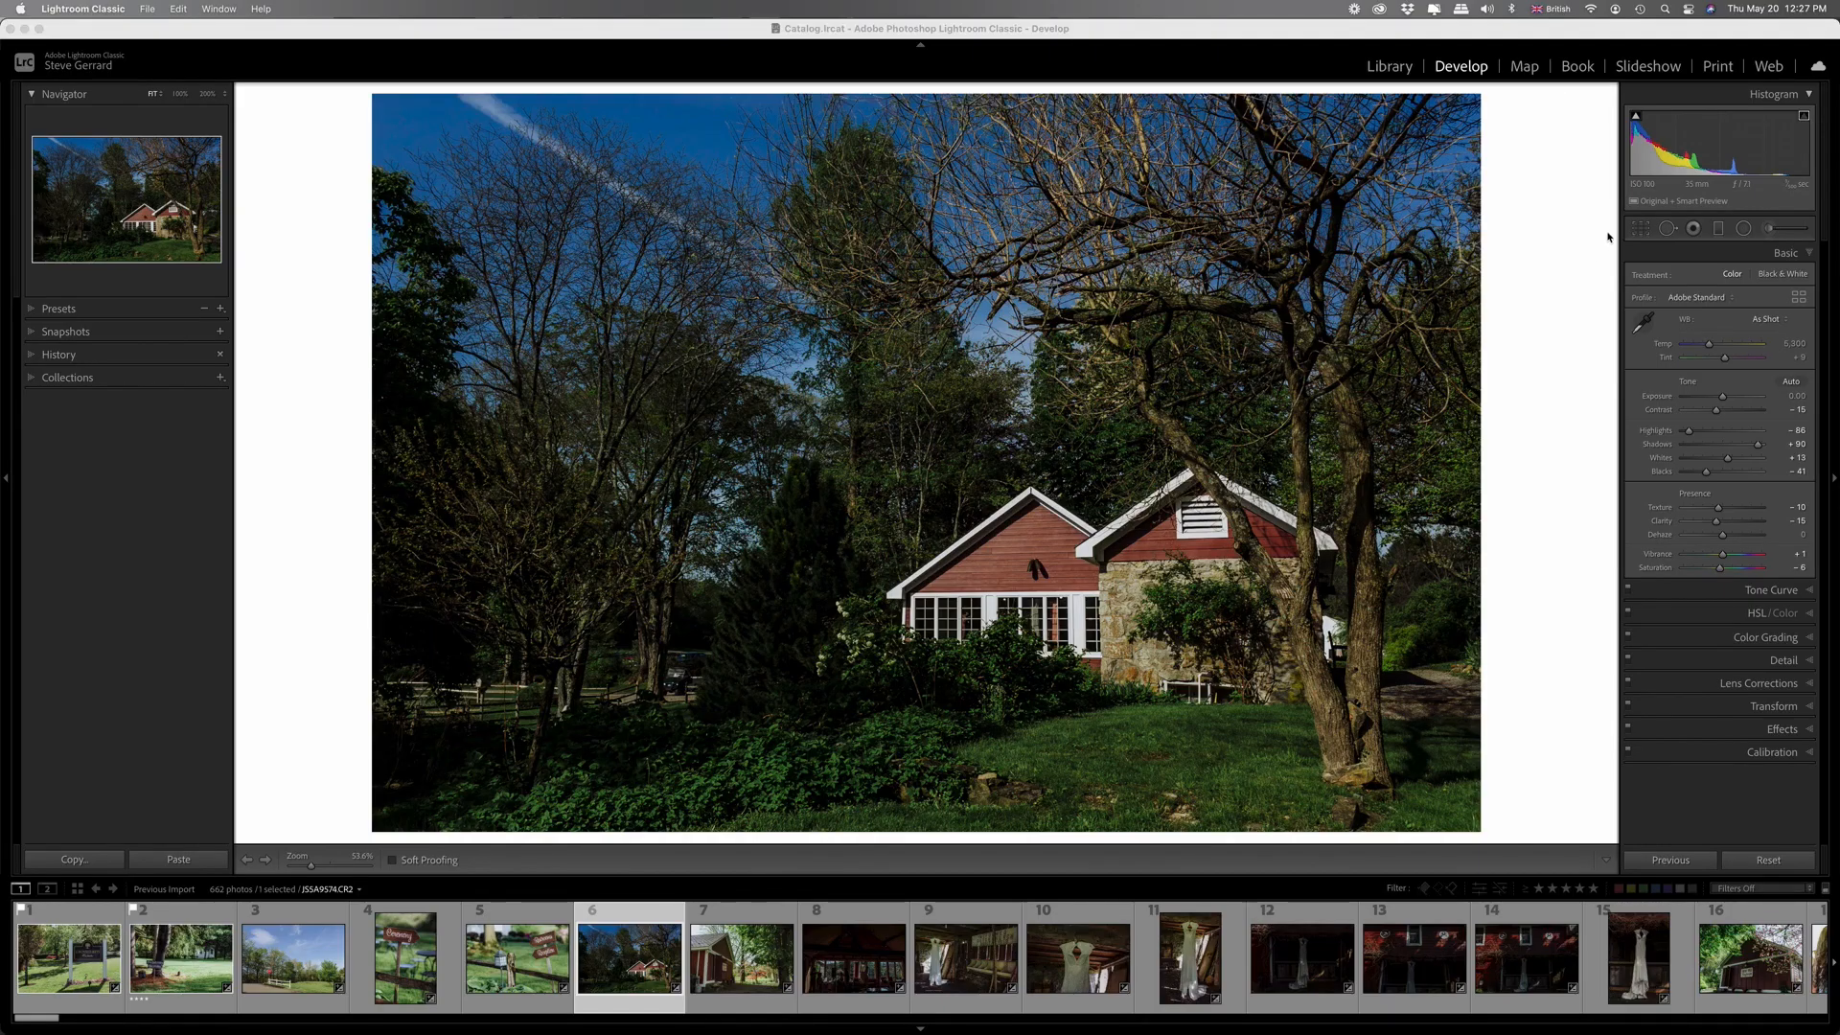
Crop the red house photo slightly inward with the Crop tool and straighten it automatically.
left_click(1643, 229)
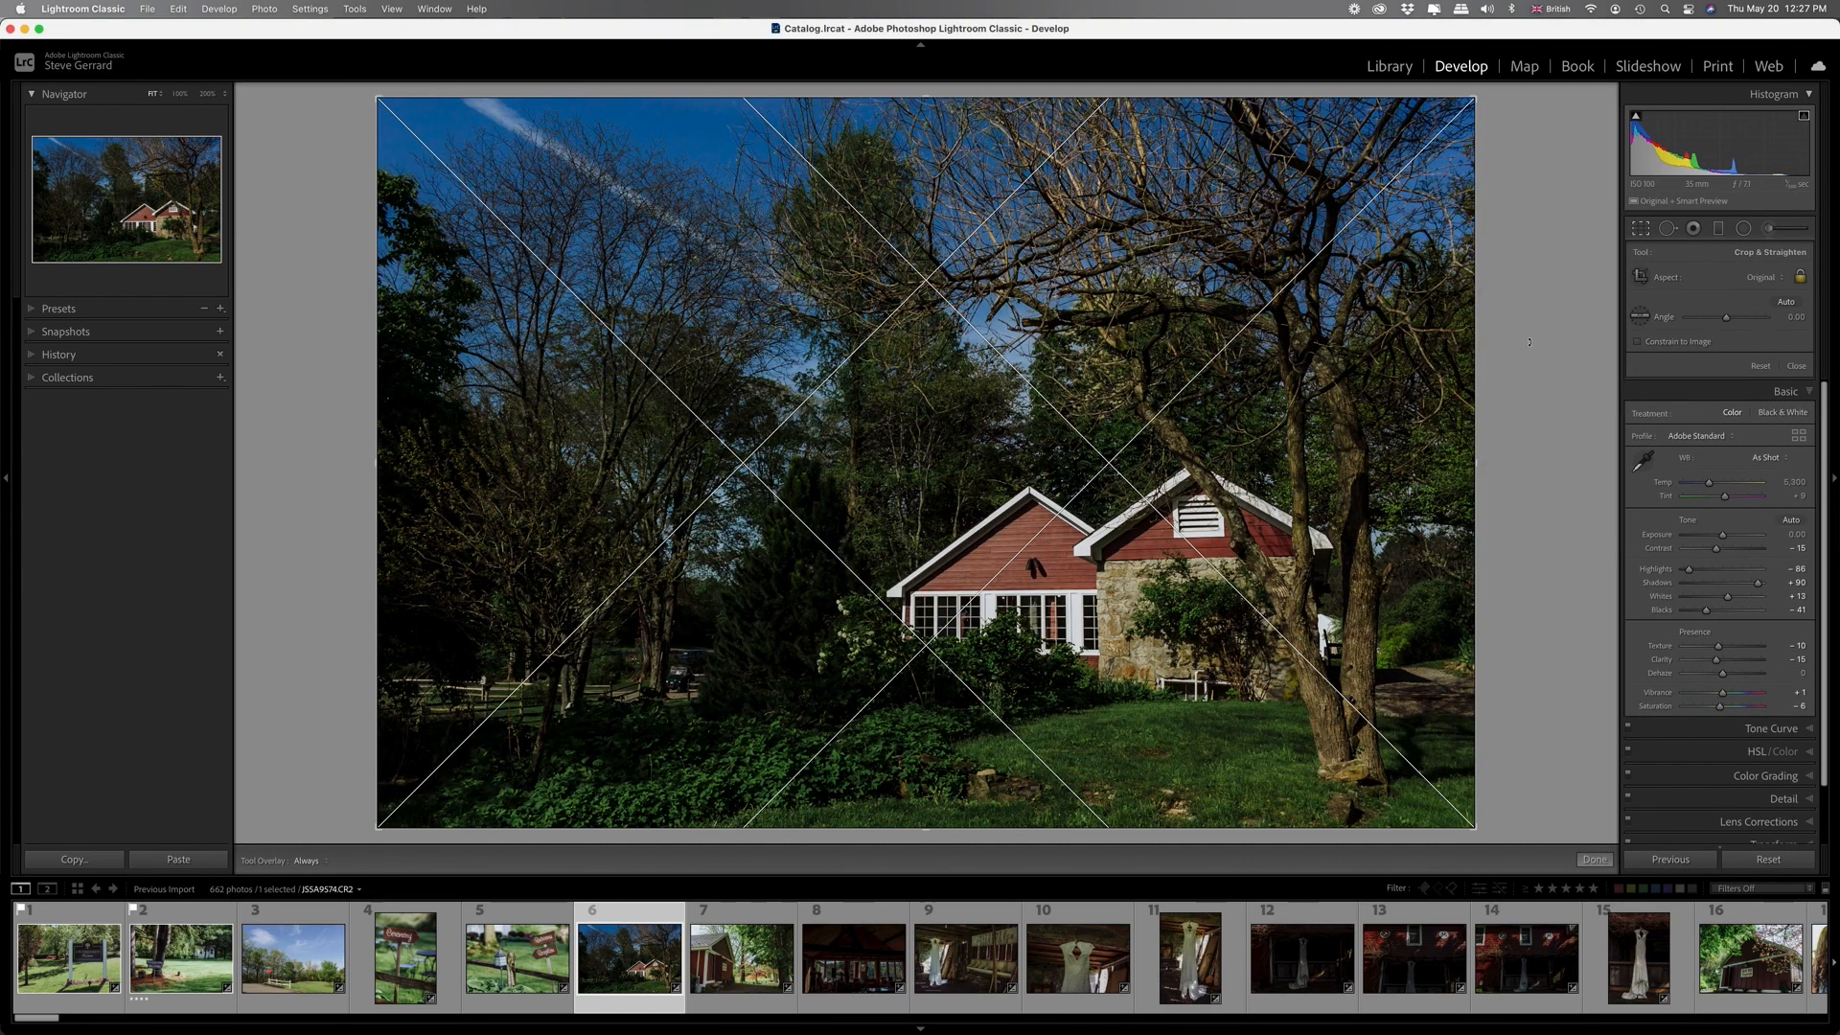
mouse_move(1476, 98)
left_mouse_down()
mouse_move(1377, 163)
mouse_move(1467, 103)
left_mouse_up()
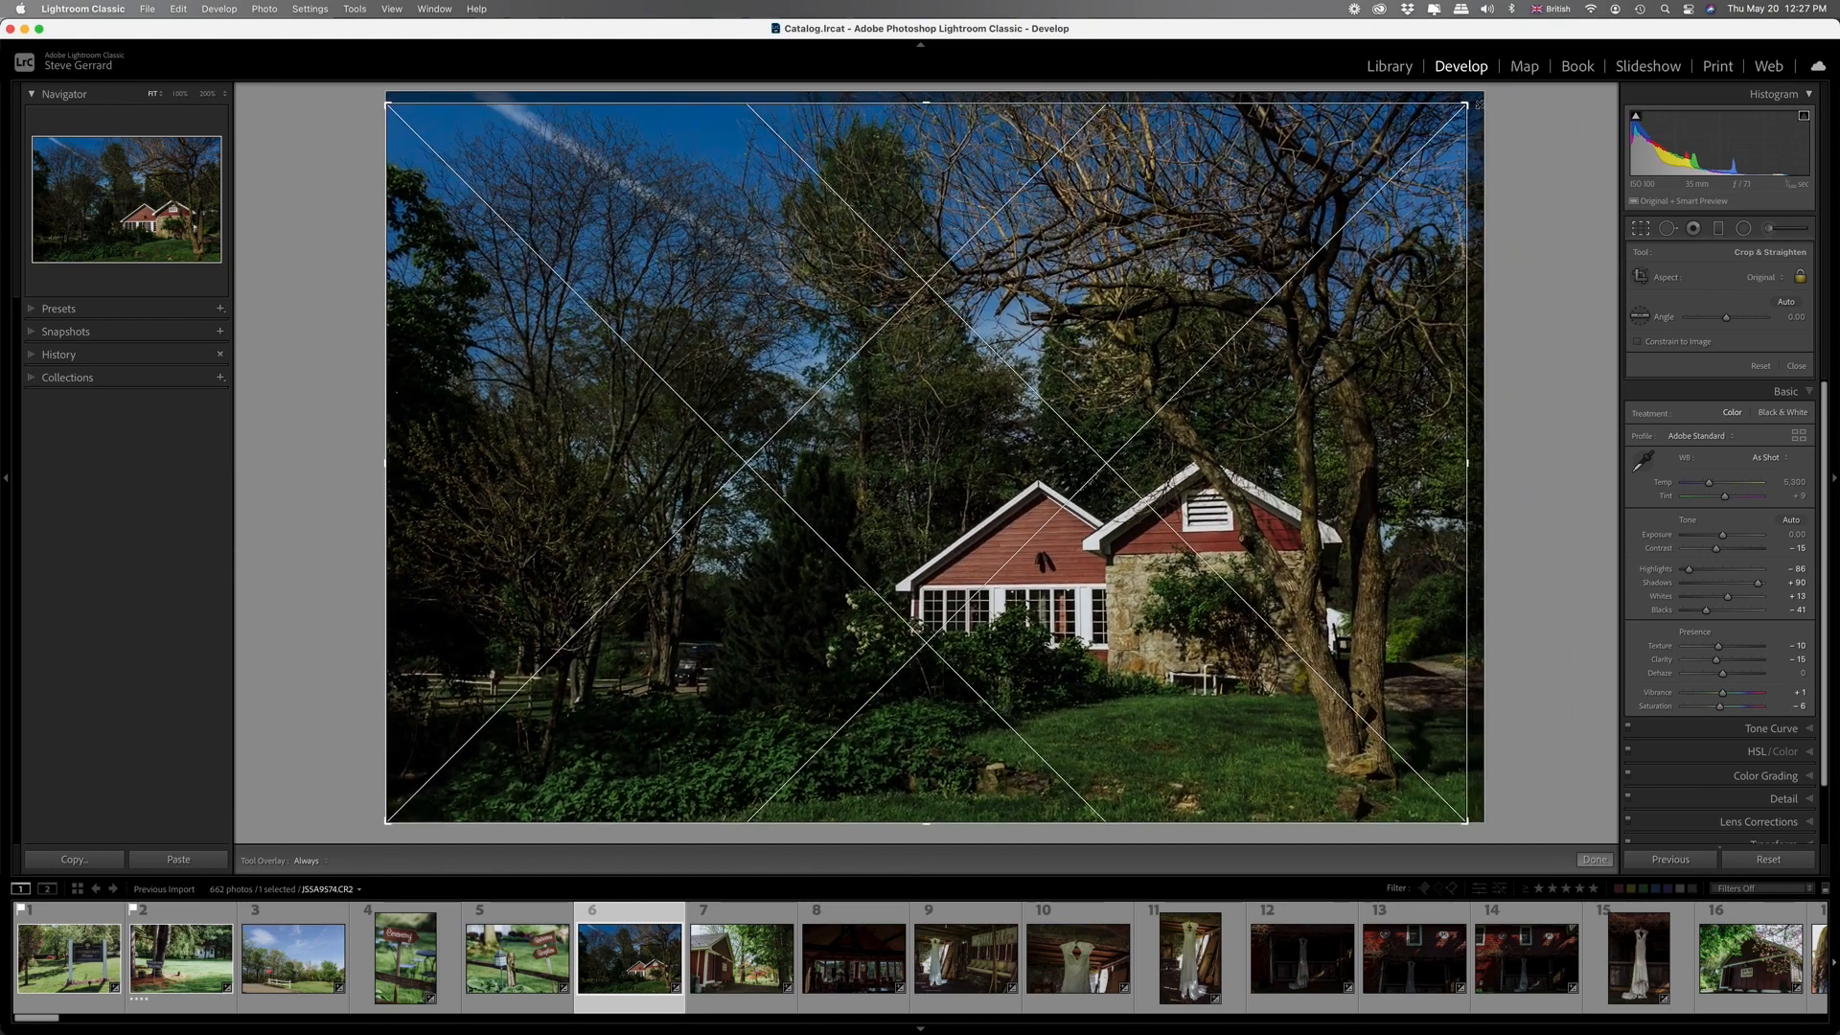
left_click_drag(1522, 163, 1509, 211)
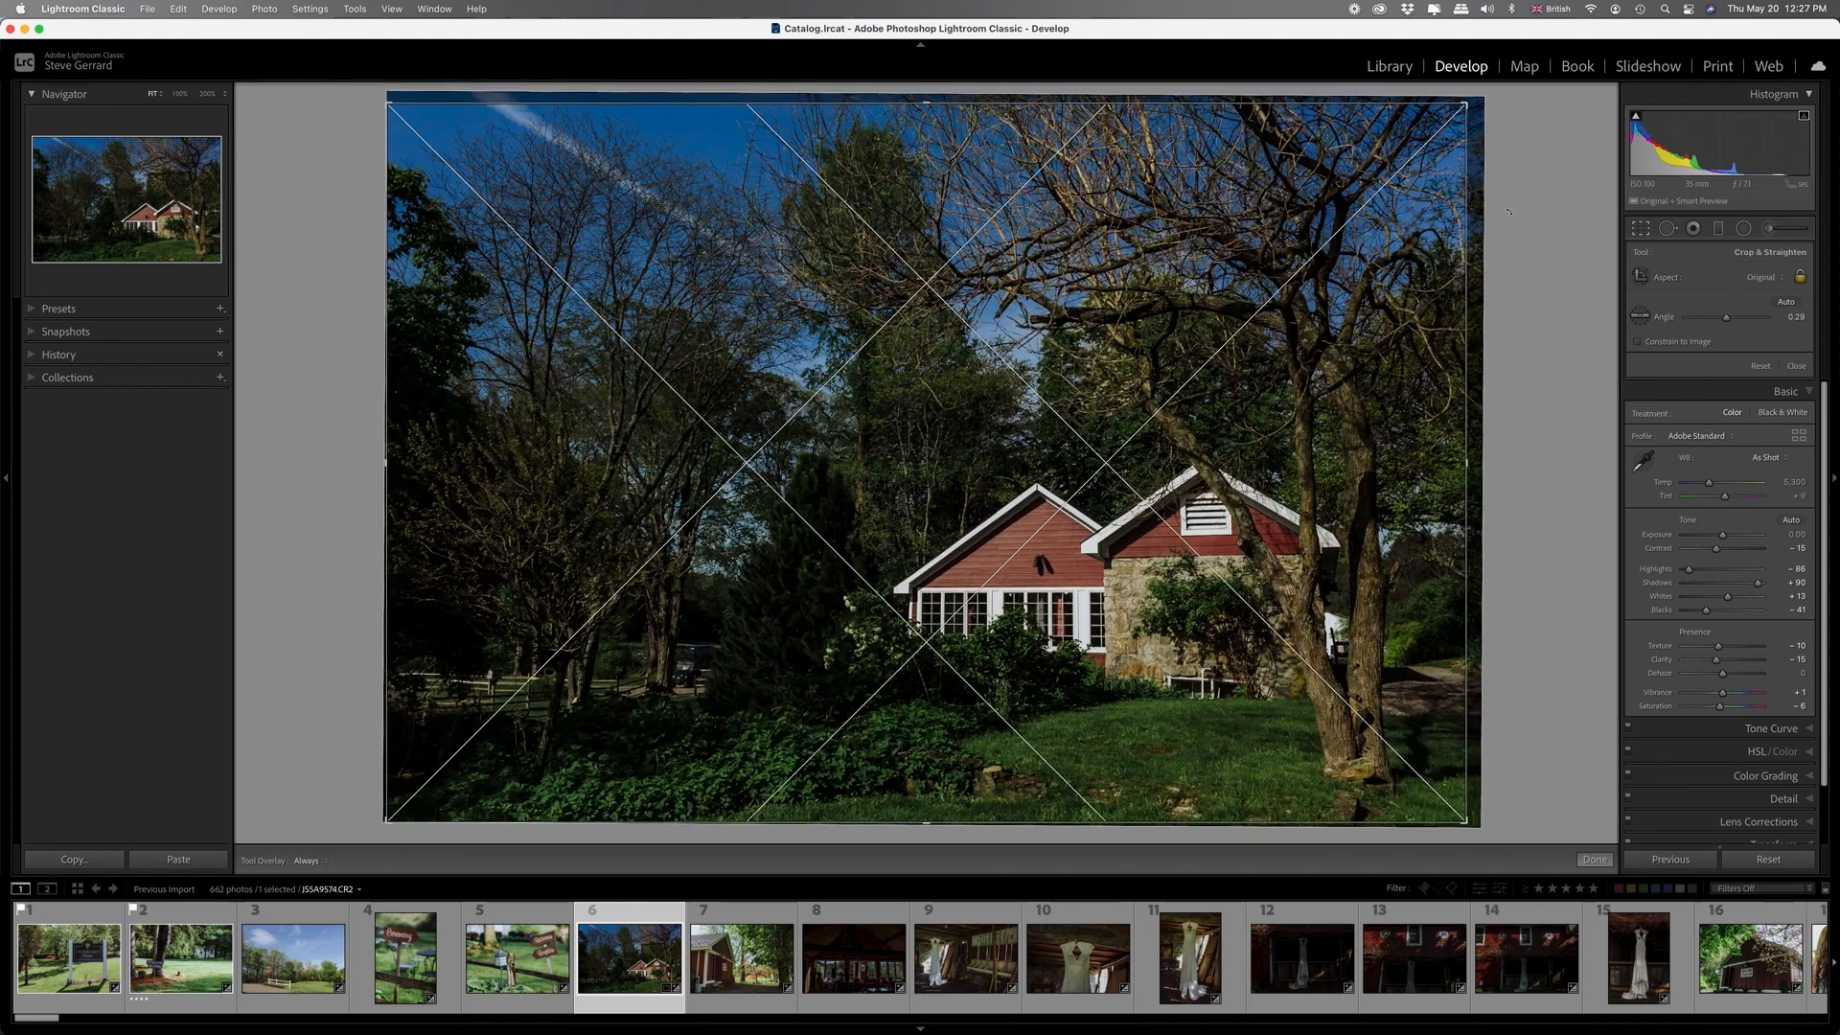
left_click(1786, 302)
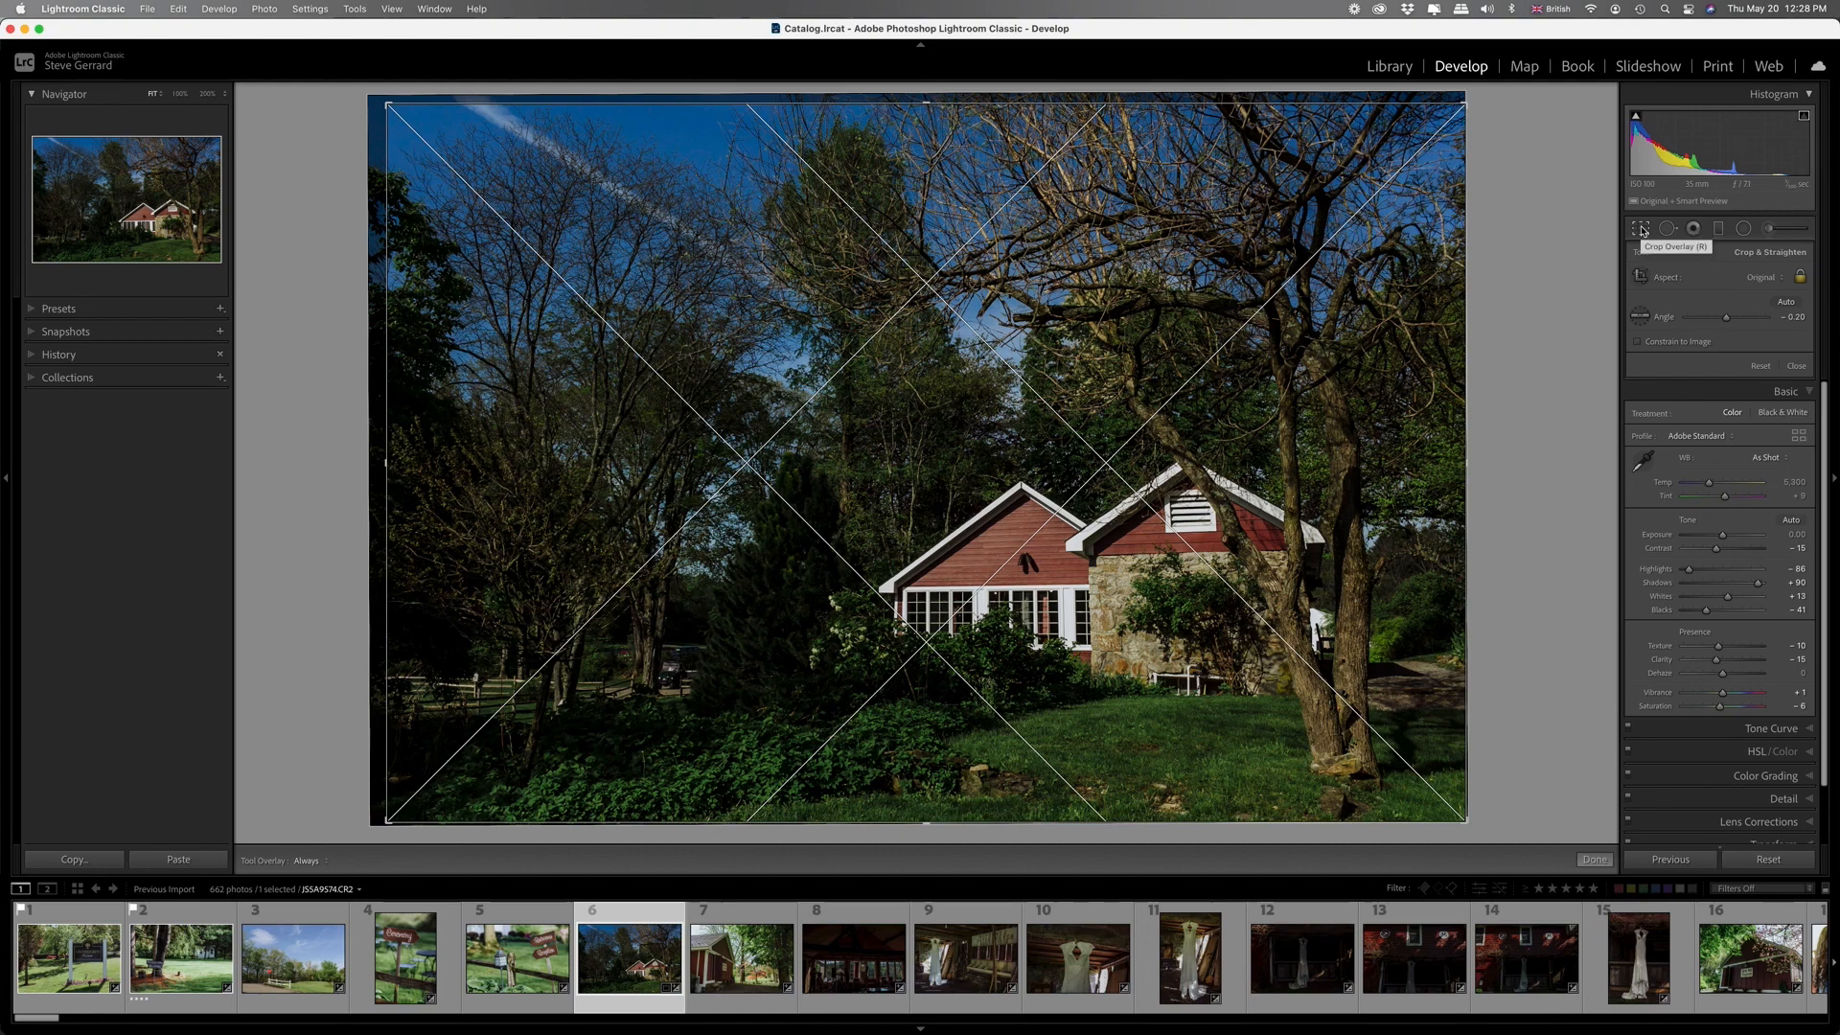
Straighten the red house photo along the vertical wall edge, and again along the horizontal line of the front windows.
left_click(1639, 319)
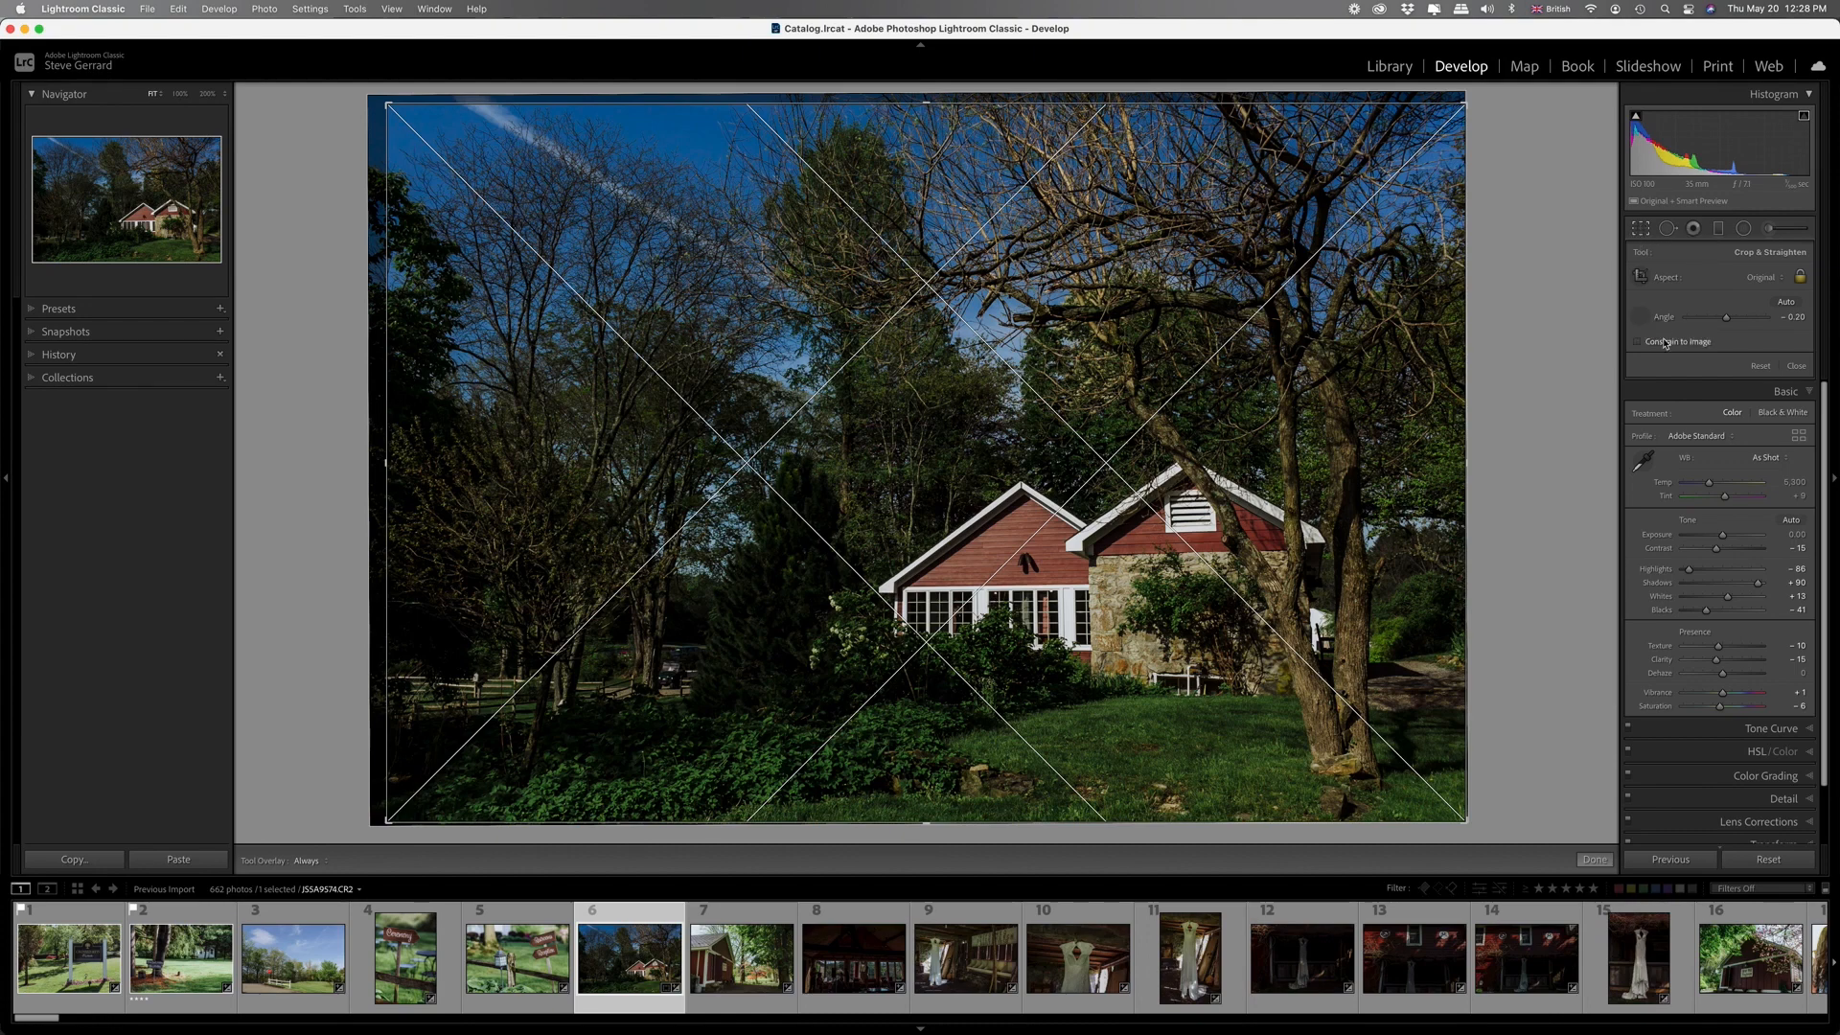
left_click_drag(1089, 557, 1091, 725)
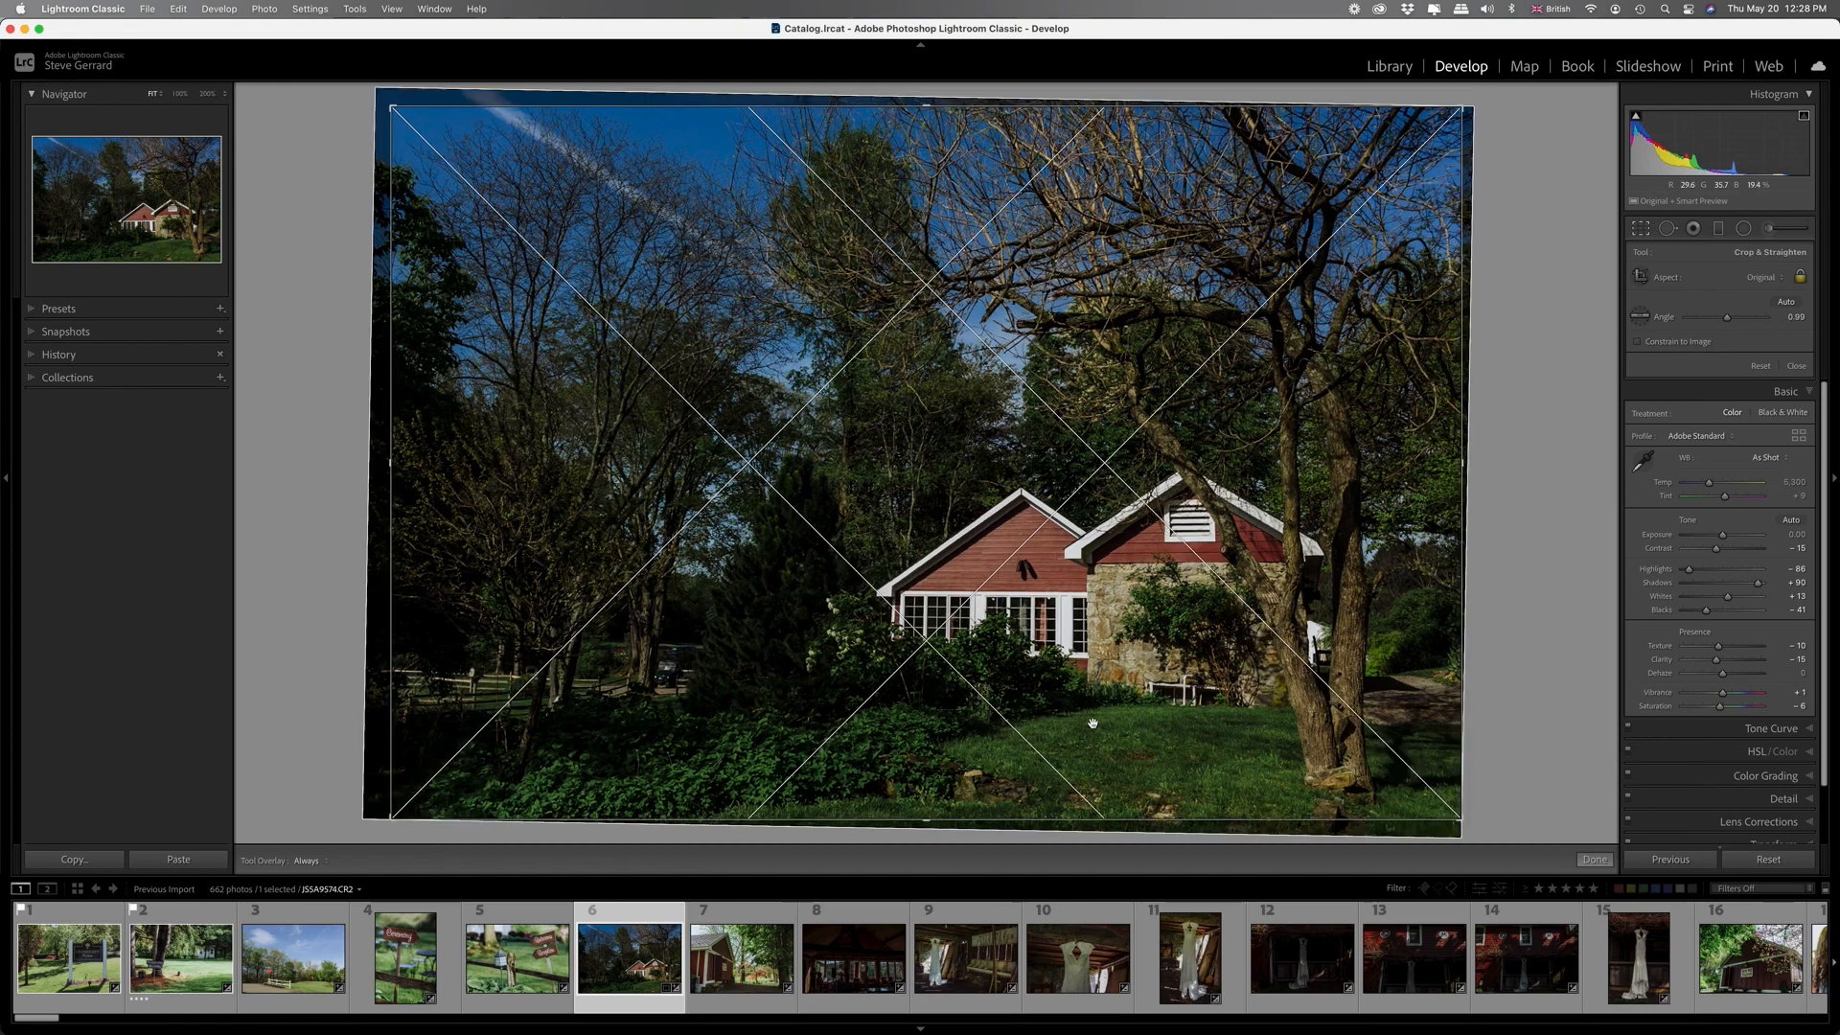
left_click_drag(907, 591, 1091, 593)
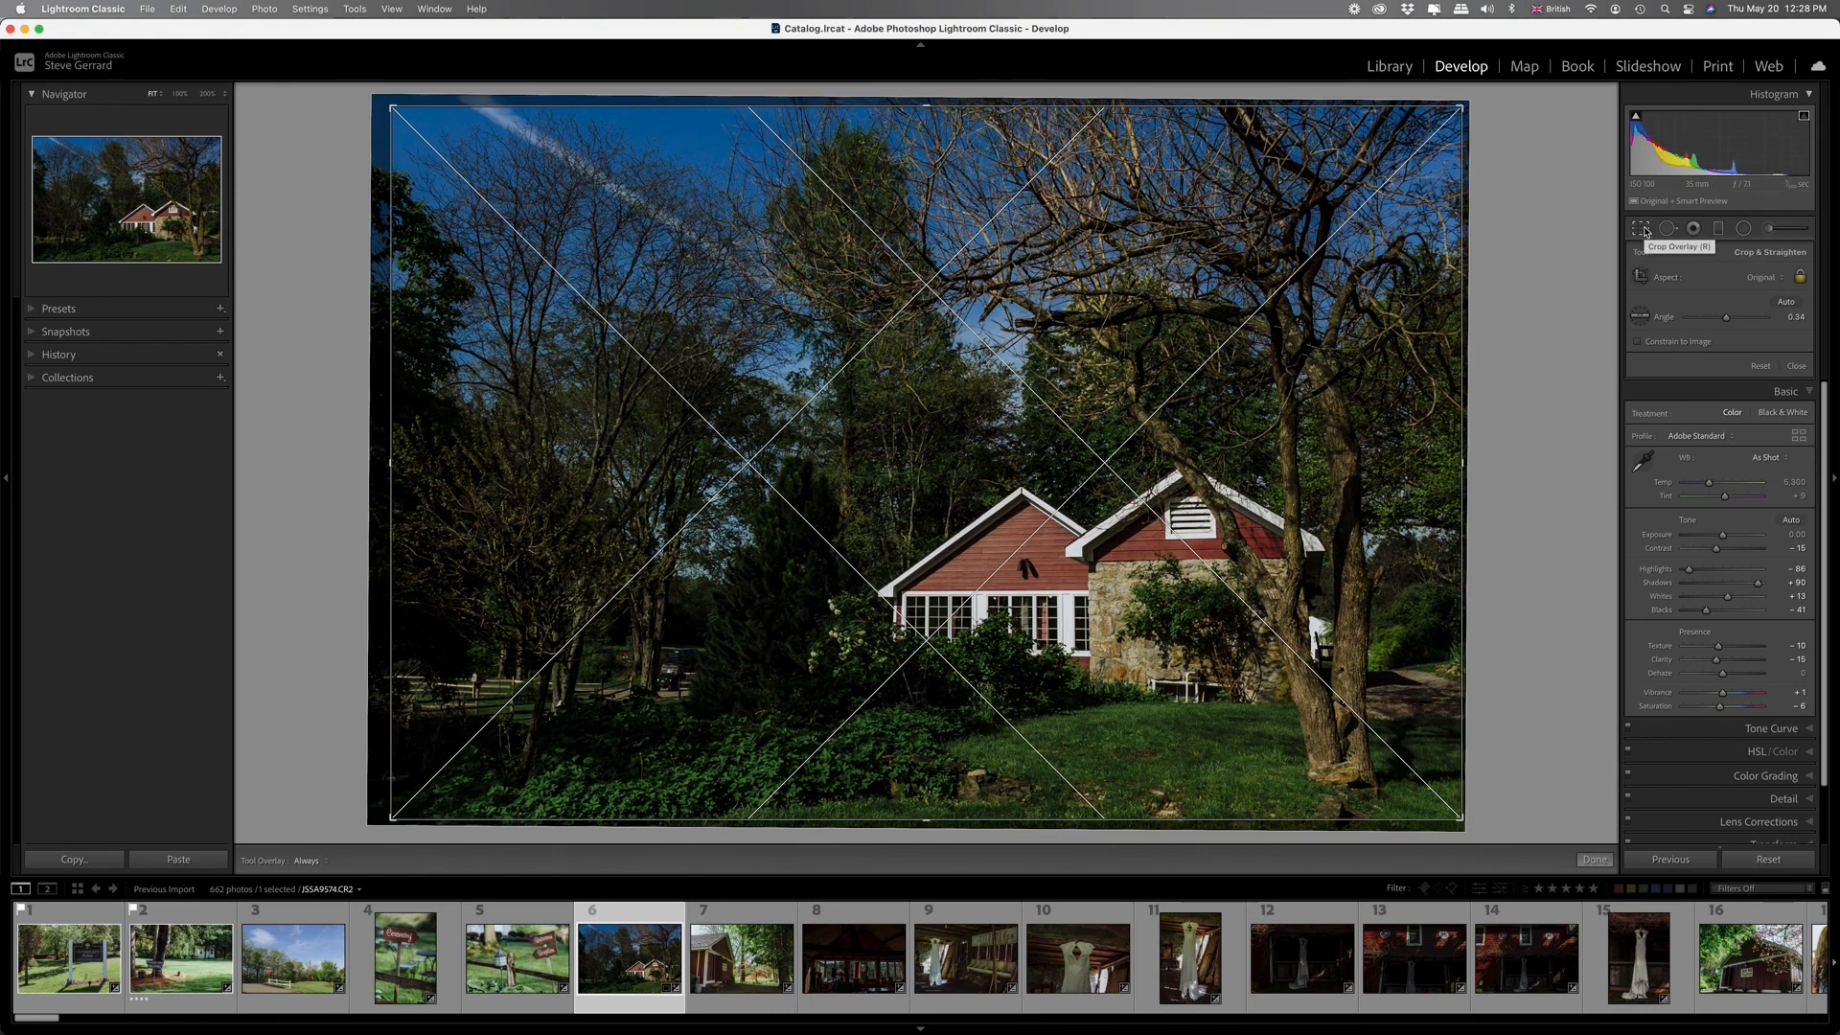
Crop the red house photo to the 16 x 9 aspect ratio, shift the picture slightly upward within the frame, and apply the crop.
left_click(1781, 278)
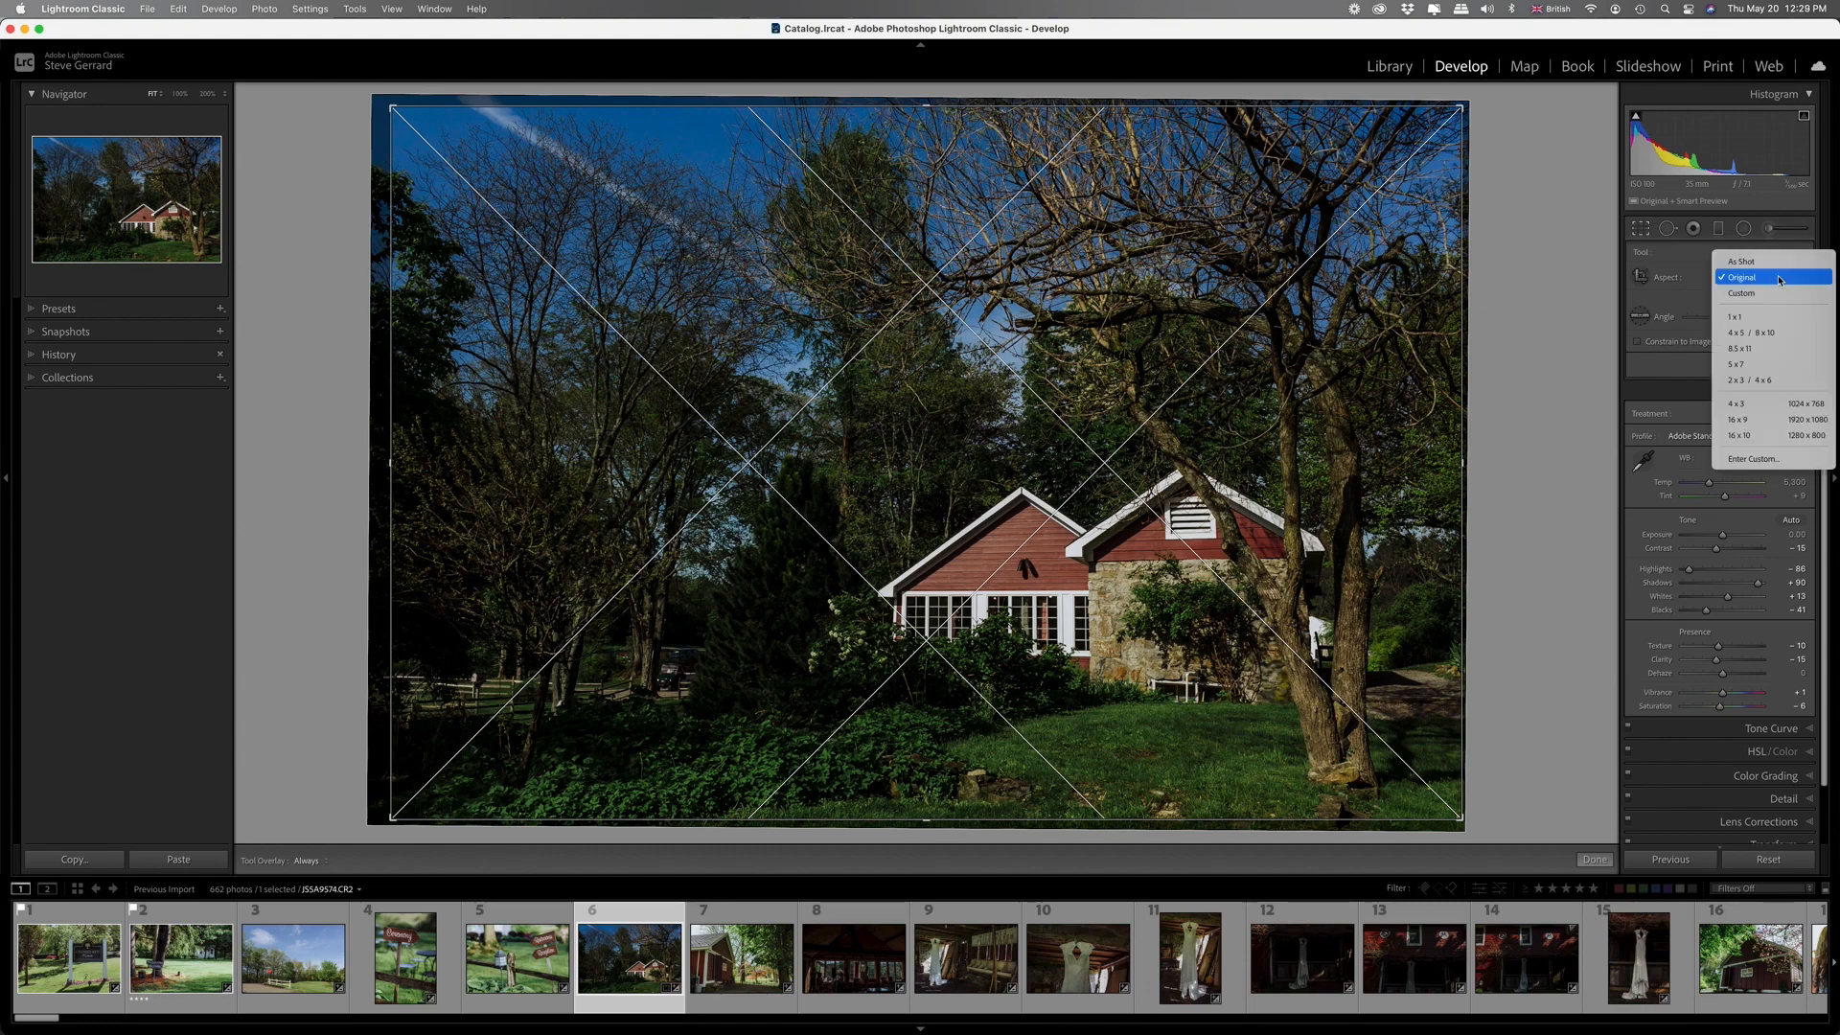
left_click(1748, 419)
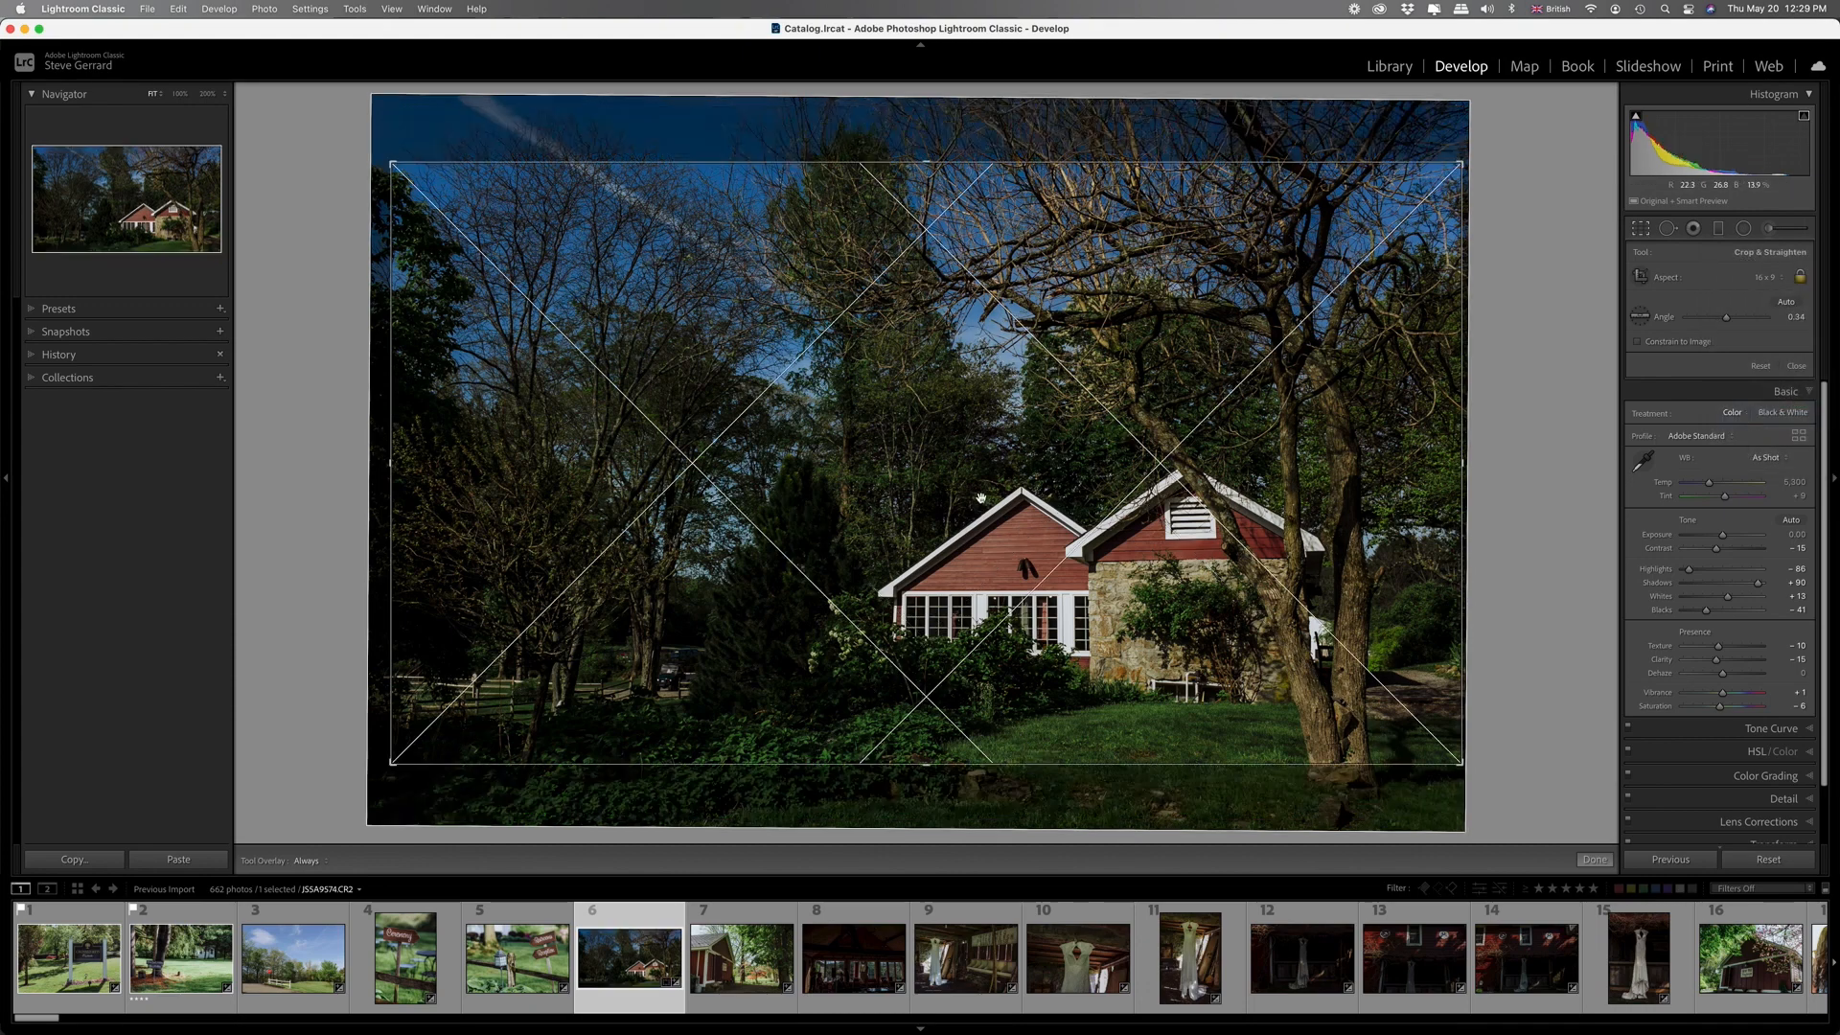
mouse_move(980, 497)
left_mouse_down()
mouse_move(977, 458)
mouse_move(976, 476)
left_mouse_up()
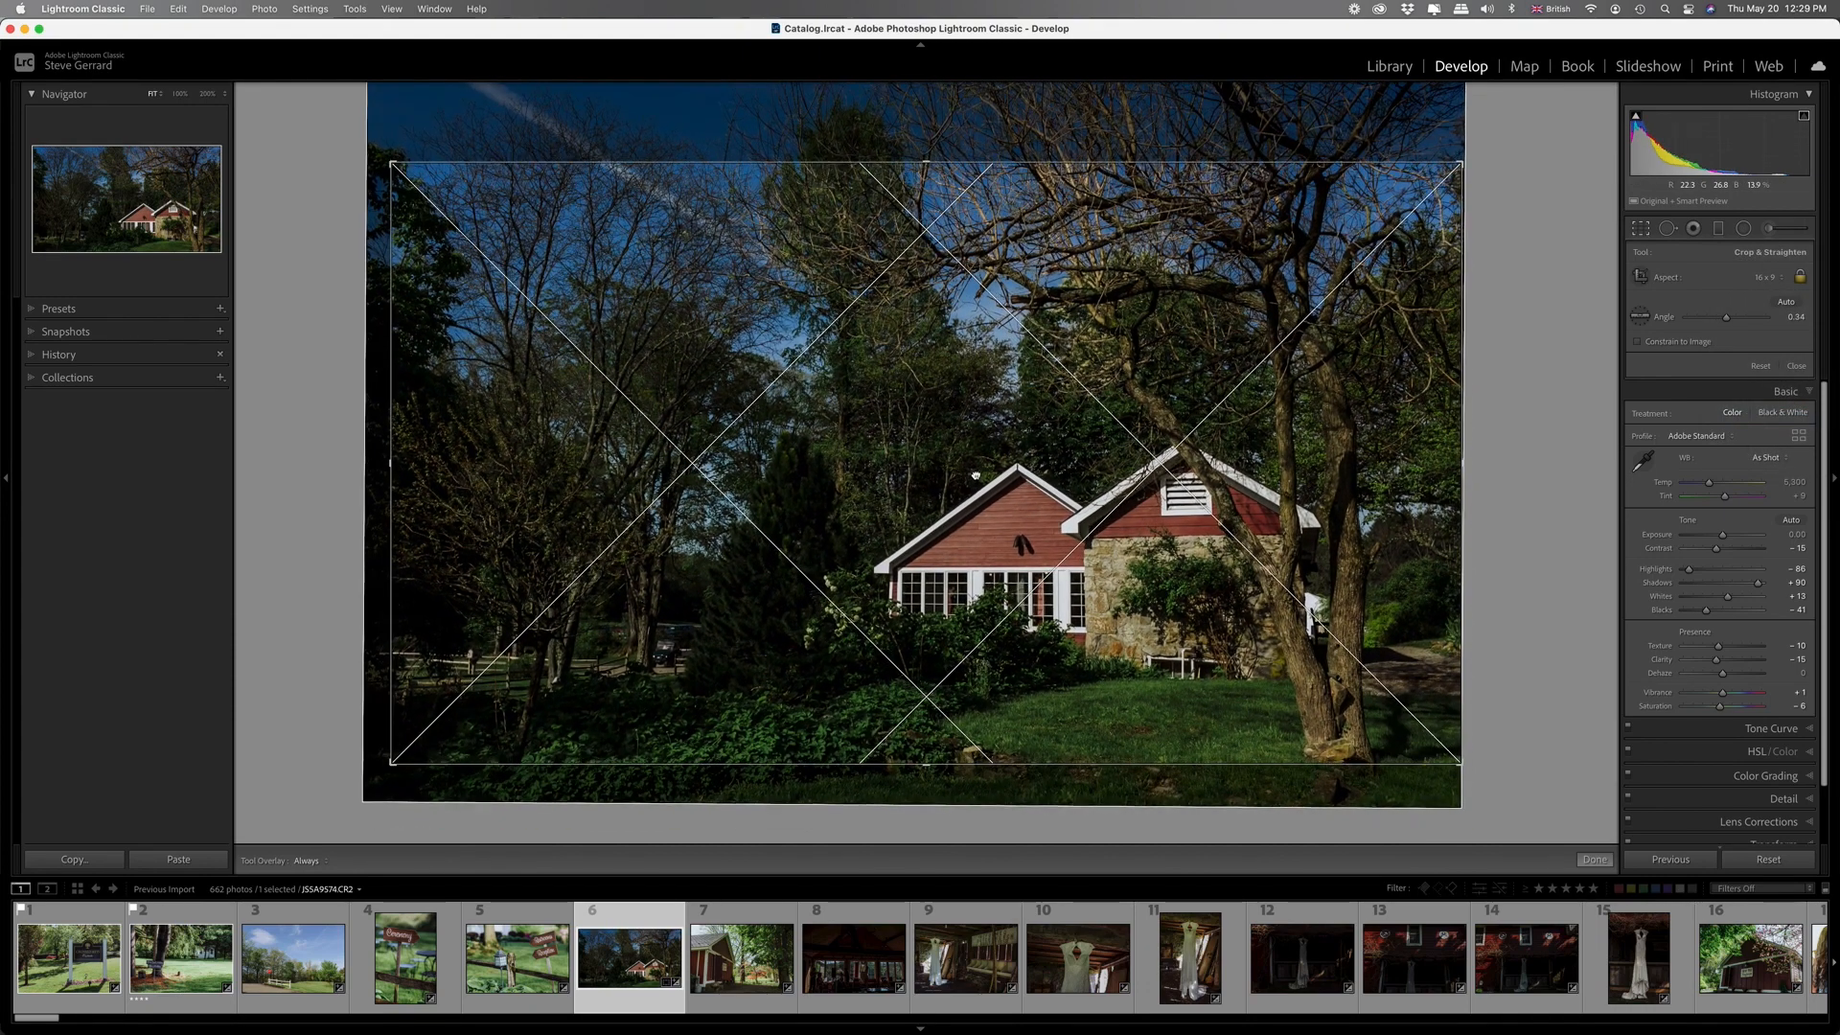
left_click(1642, 230)
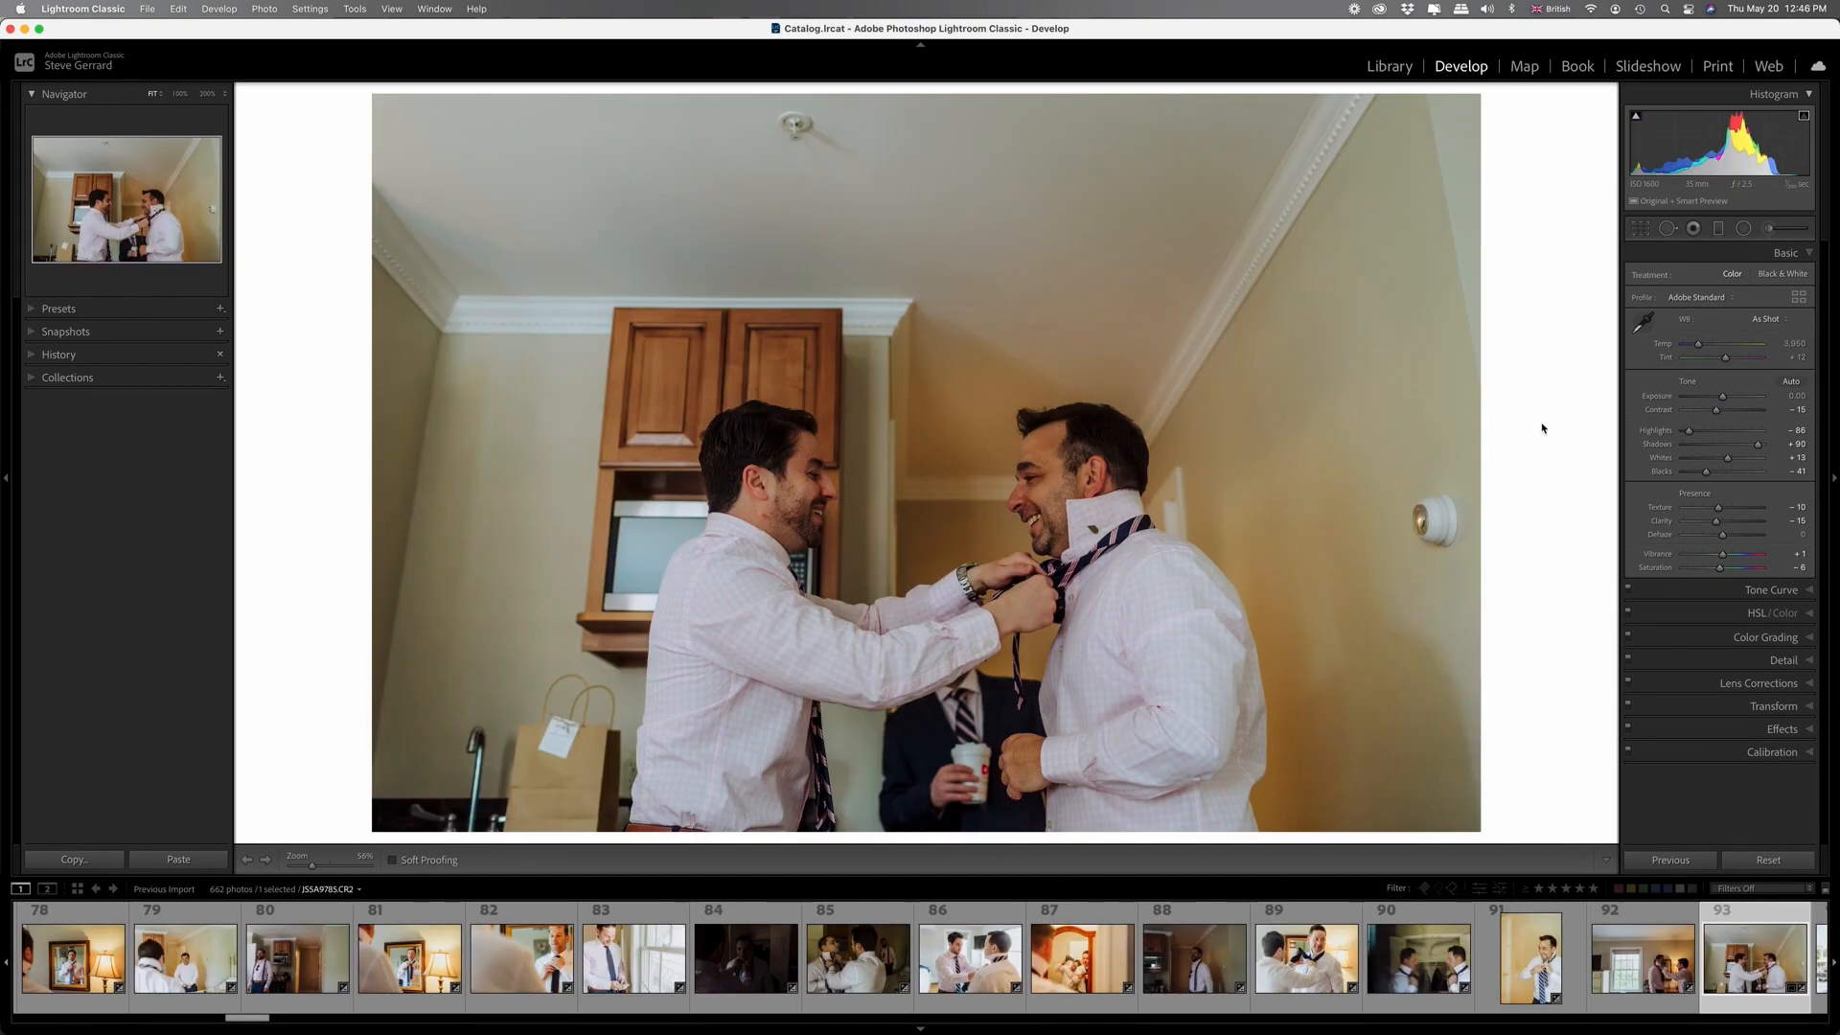
Remove the wall light beside the two men with Spot Removal at size 81 and feather 49, sampling the clean wall above it.
key("r")
key("r")
left_click(1670, 229)
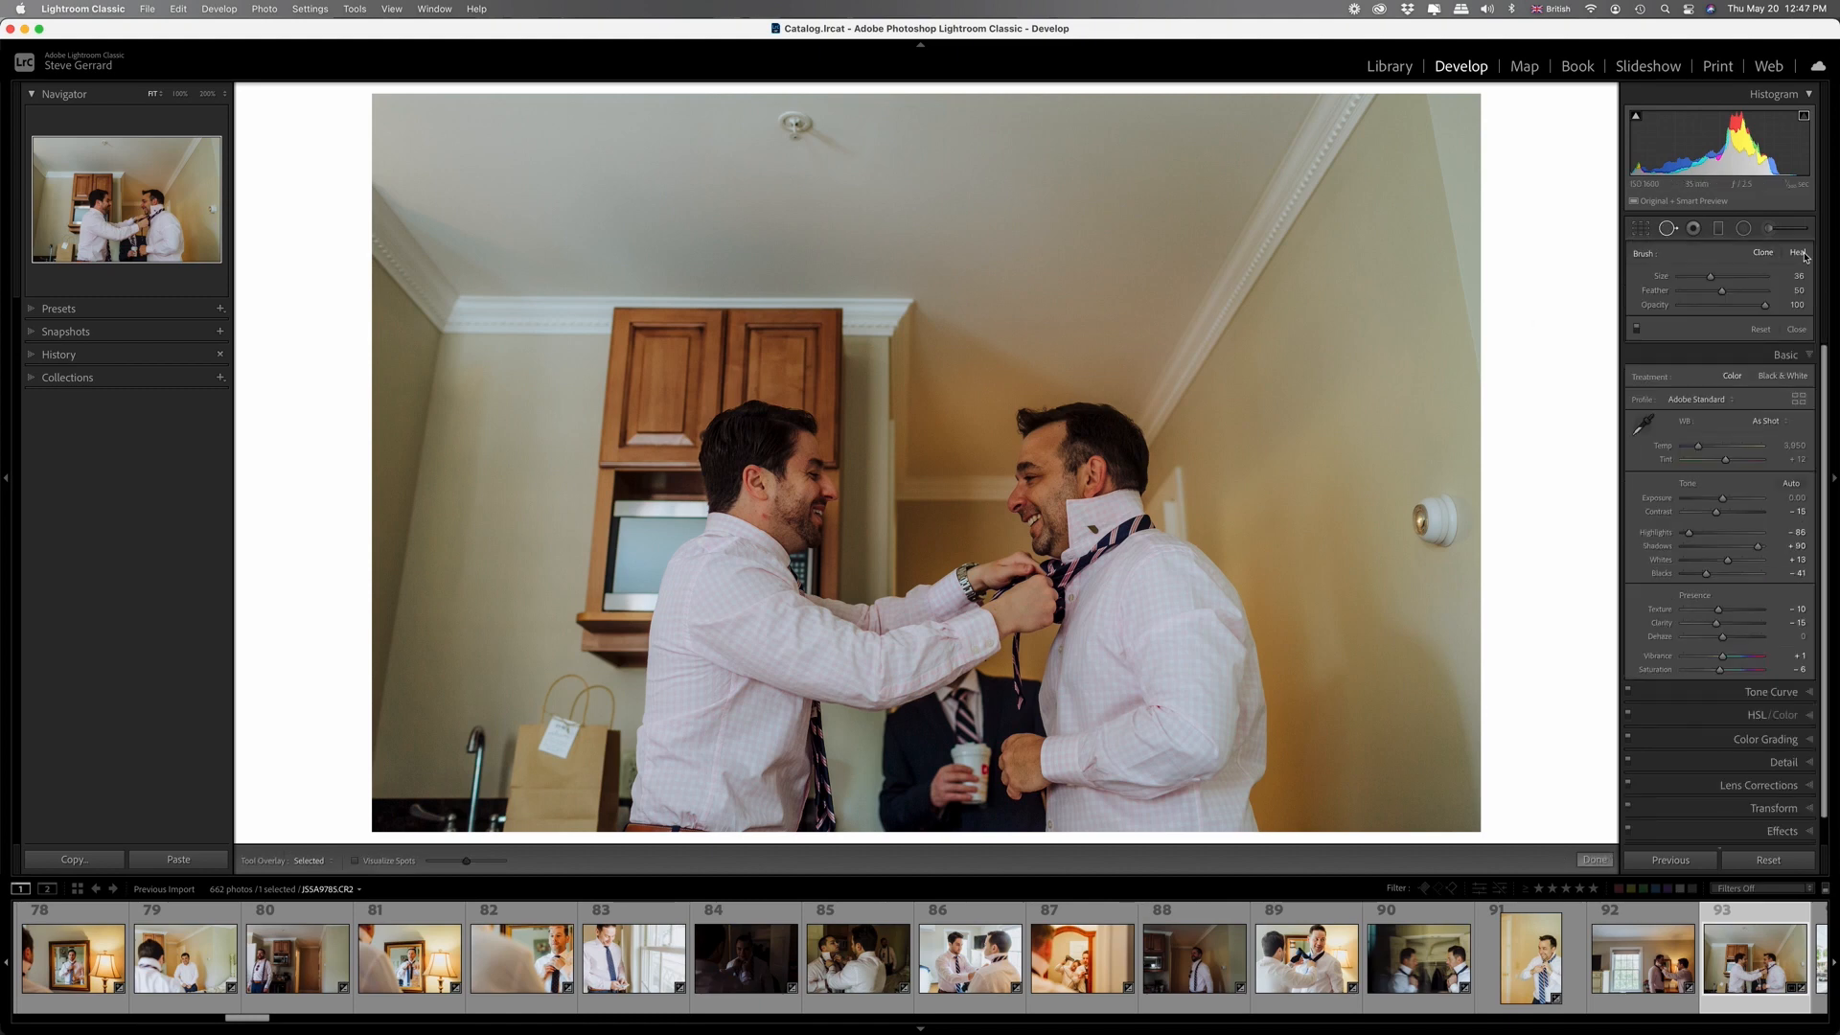
left_click(1798, 252)
mouse_move(1710, 276)
left_mouse_down()
mouse_move(1738, 278)
mouse_move(1696, 297)
mouse_move(1723, 296)
left_mouse_up()
left_click_drag(1737, 278, 1750, 278)
left_click(1435, 519)
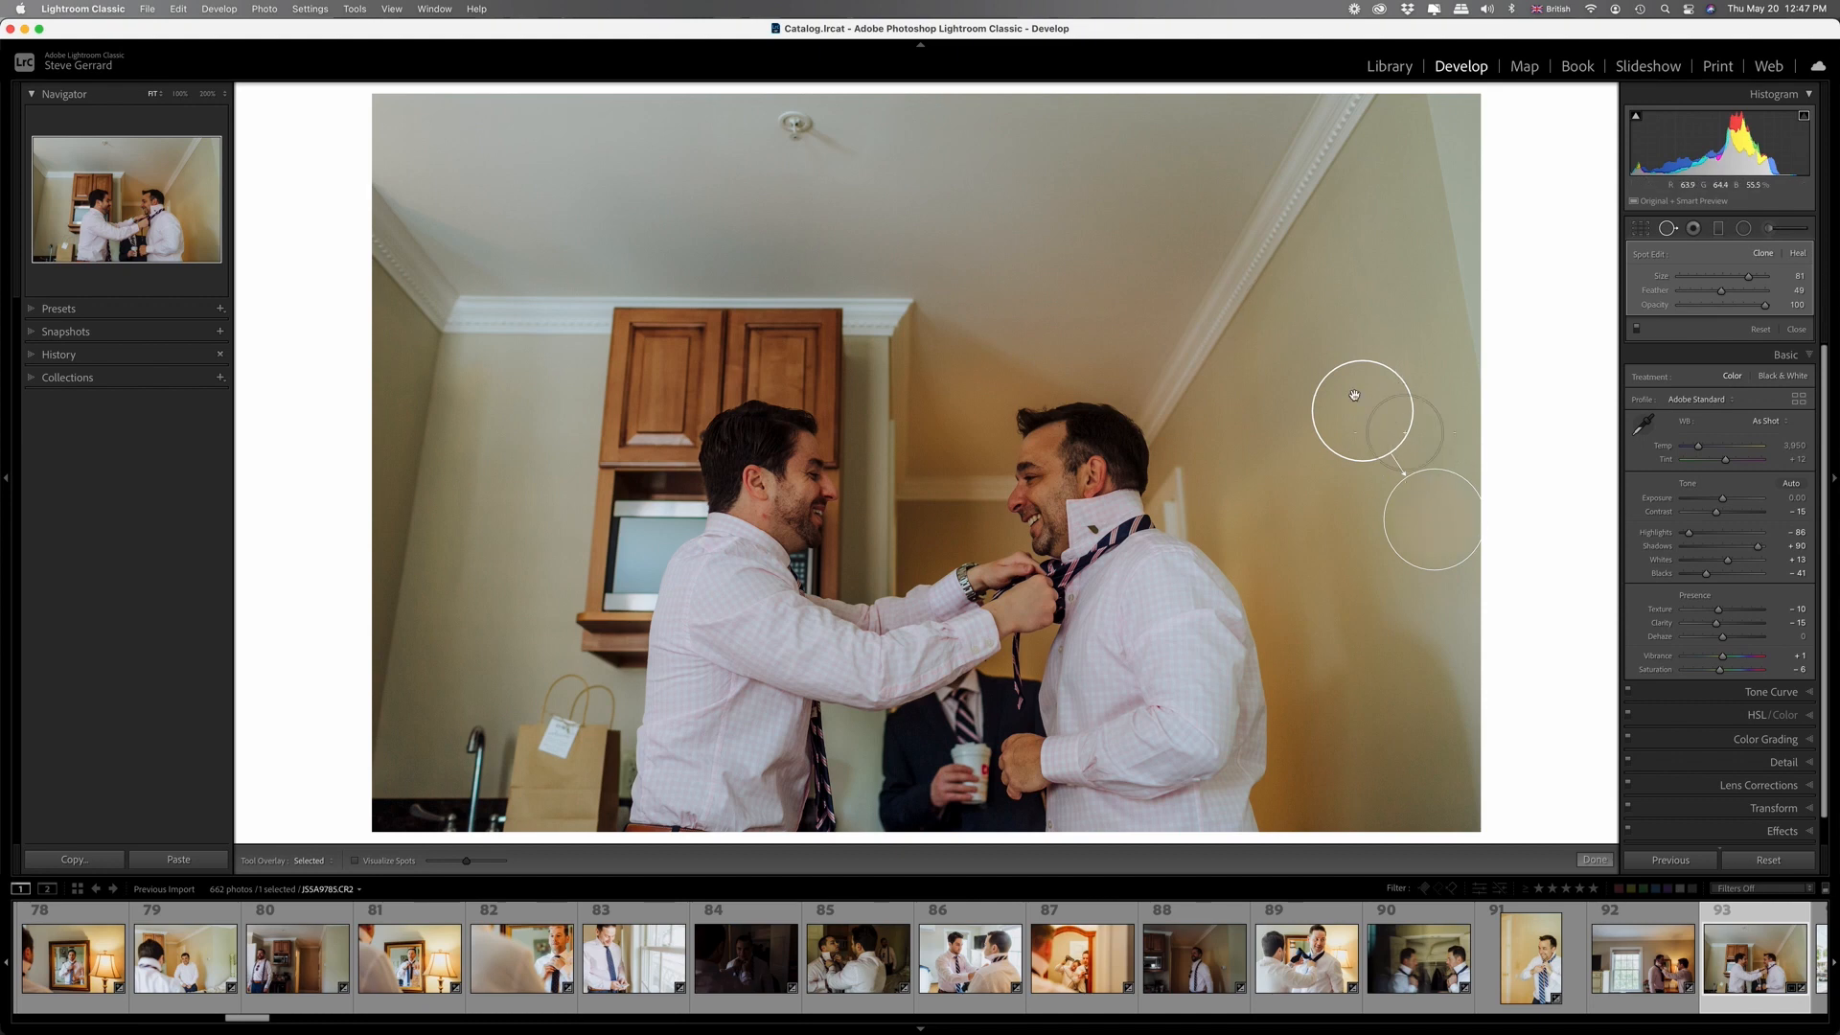
Try a Spot Removal patch over the face of the man by the cabinet, and delete the patch.
left_click(793, 477)
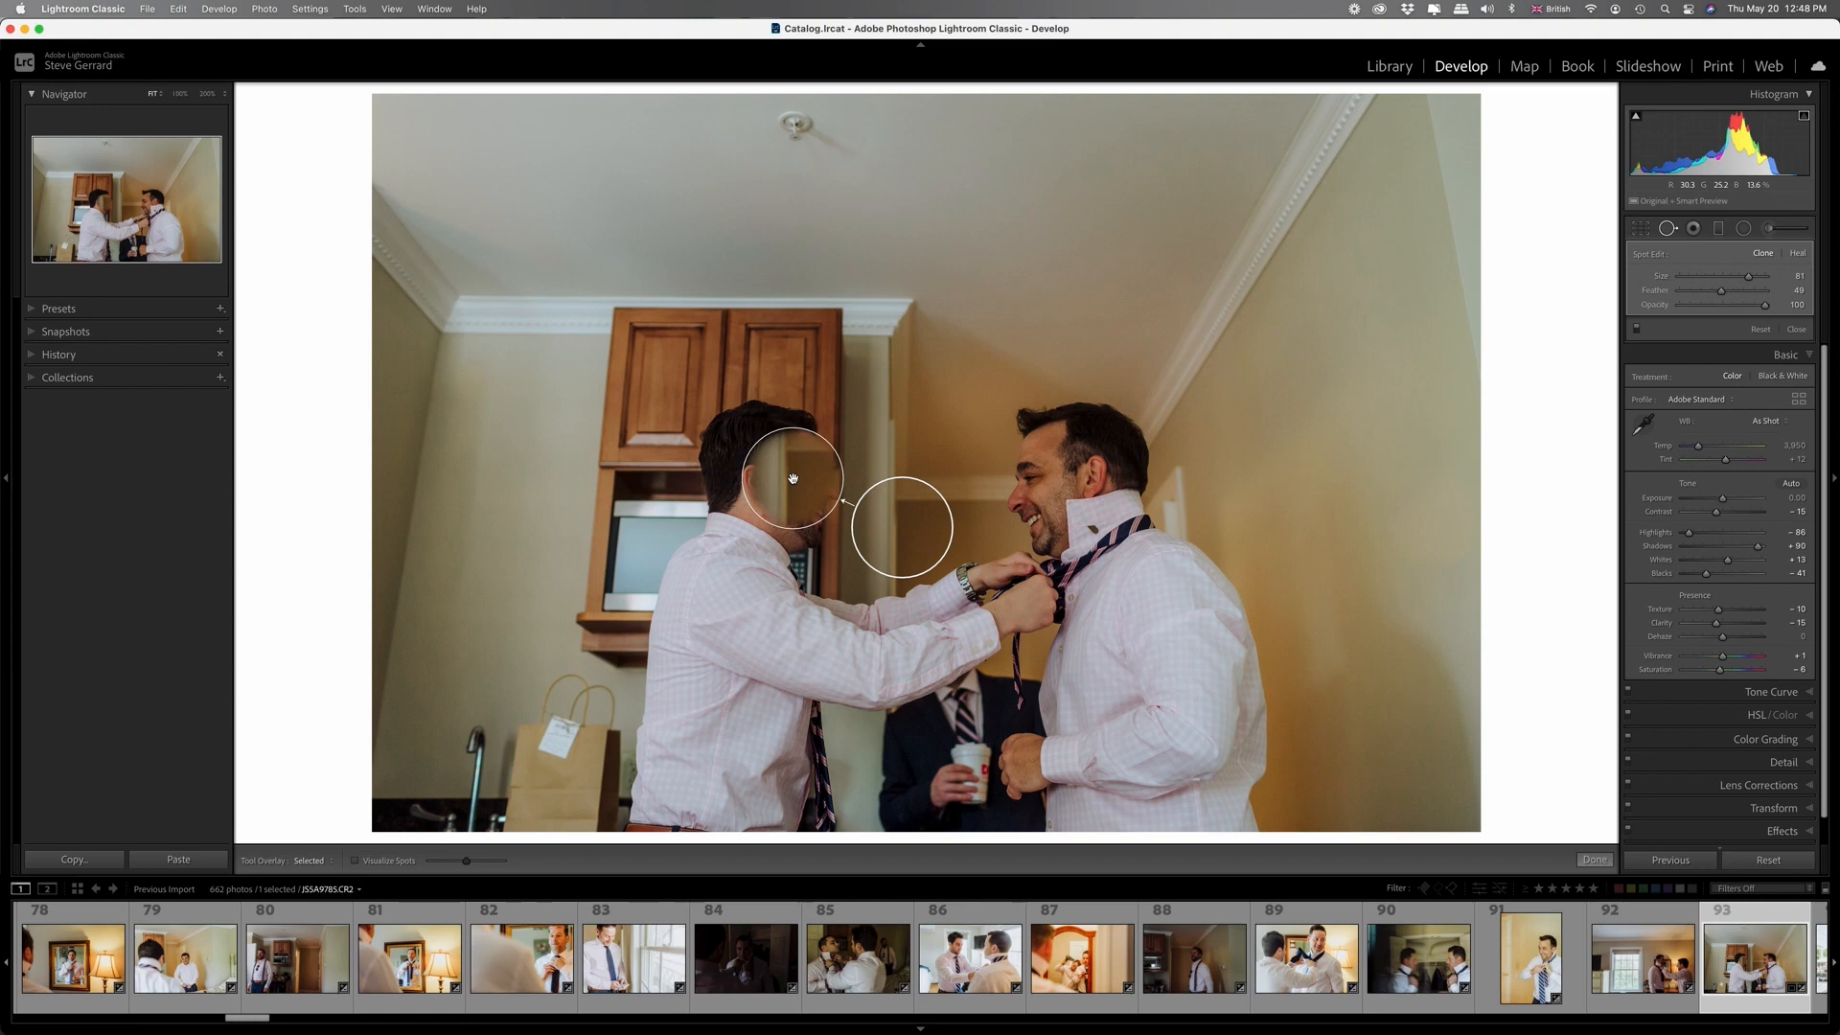
key("Delete")
key("super+z")
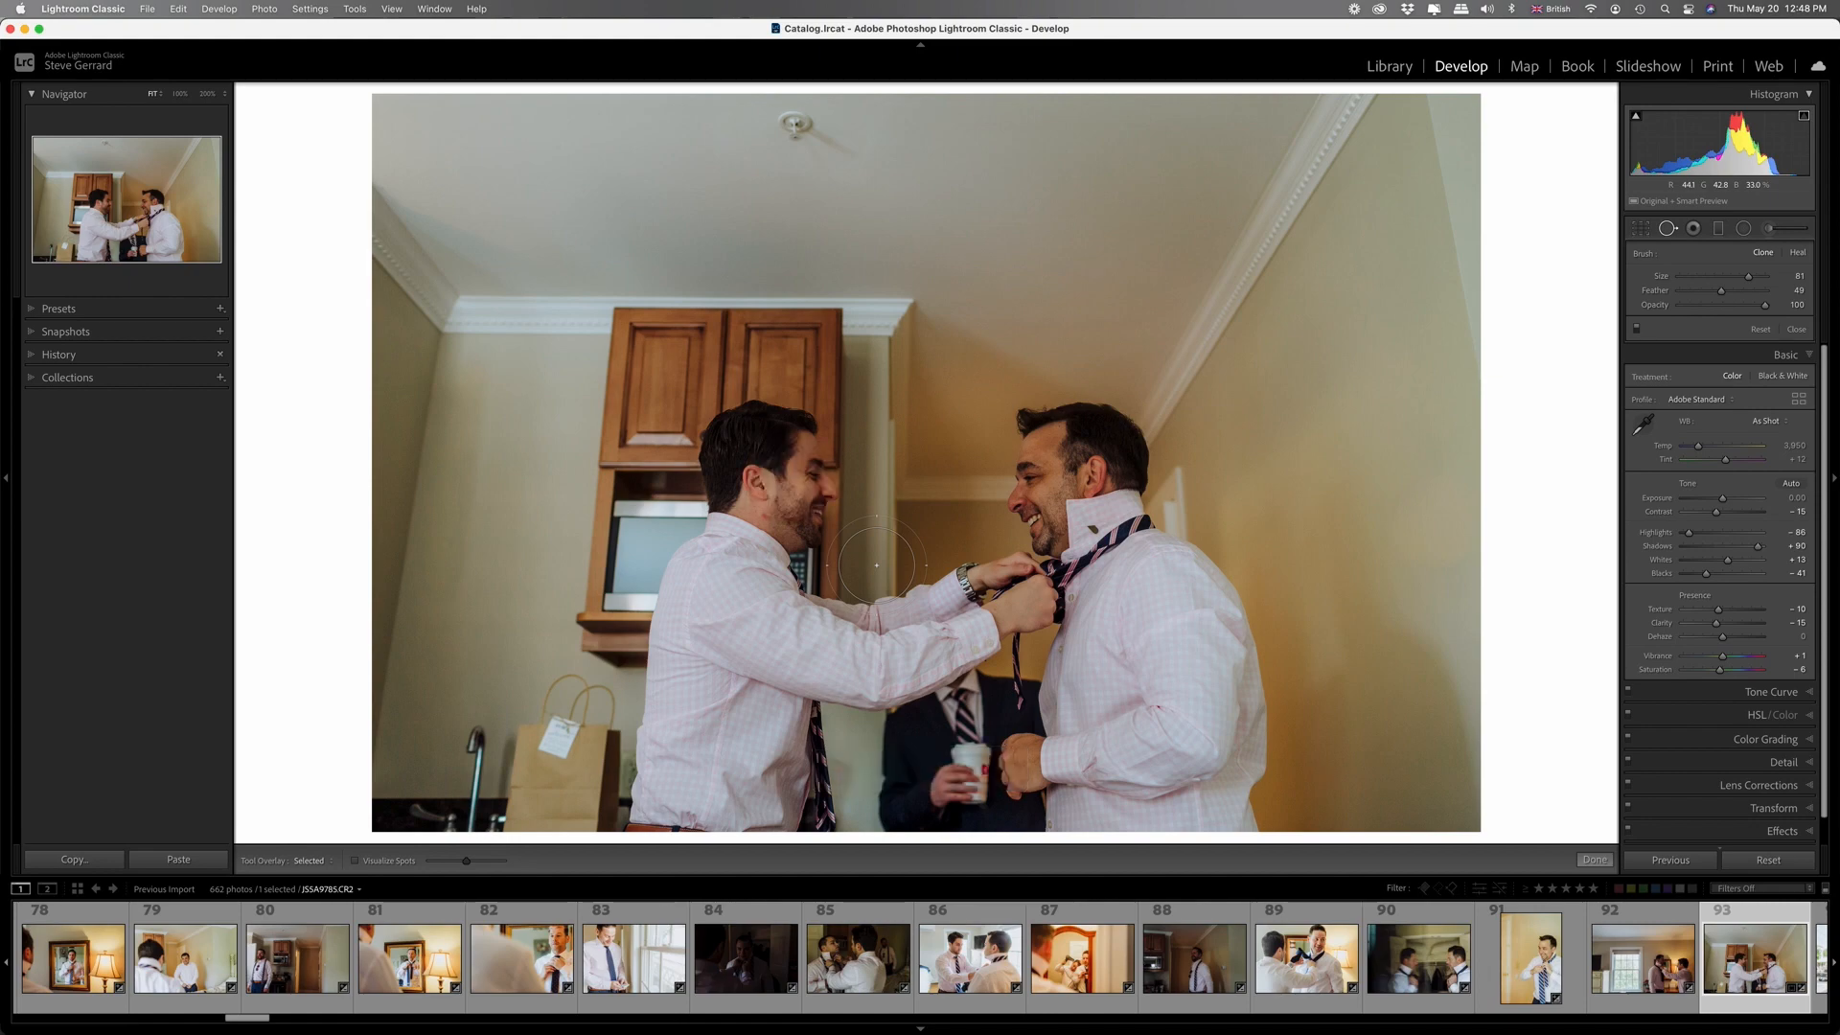
Remove the red mark on the neck of the man by the cabinet with Spot Removal at size 28, sampling the skin just below it.
left_click(207, 93)
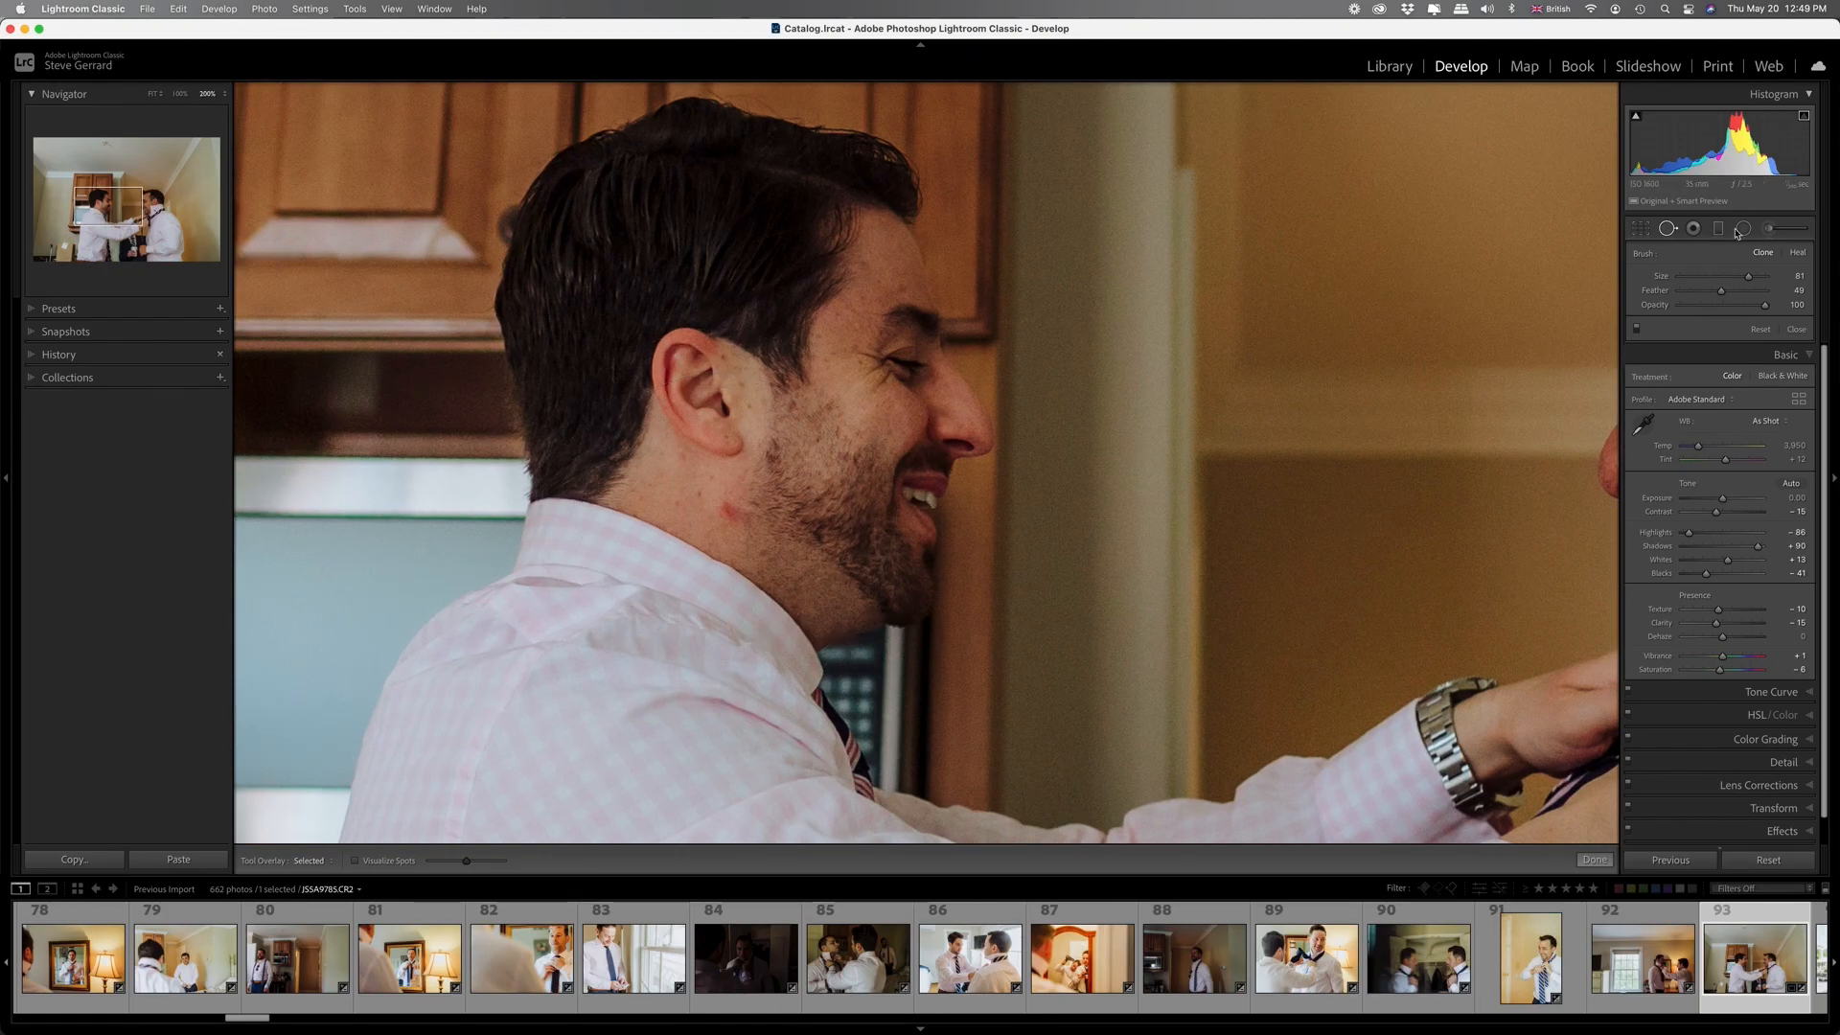
left_click(1702, 278)
left_click(729, 511)
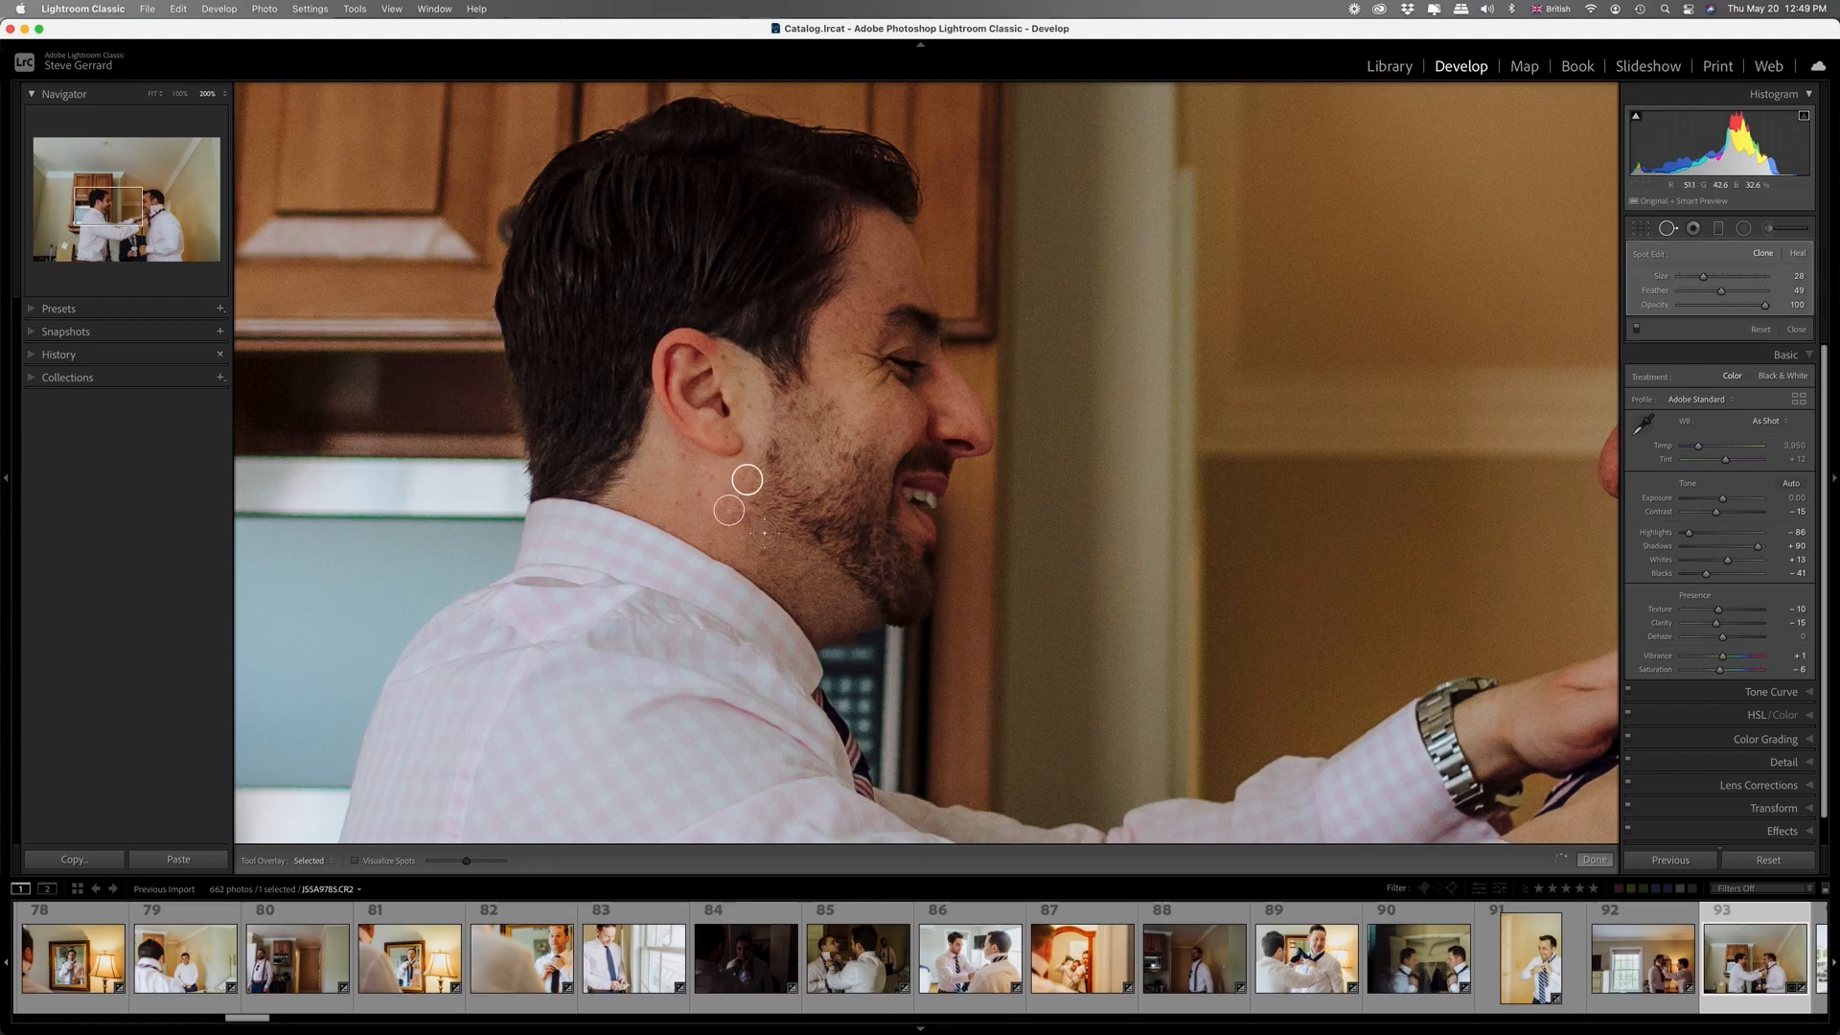
mouse_move(749, 481)
left_mouse_down()
mouse_move(707, 533)
mouse_move(748, 476)
mouse_move(714, 503)
mouse_move(732, 539)
left_mouse_up()
left_click(731, 483)
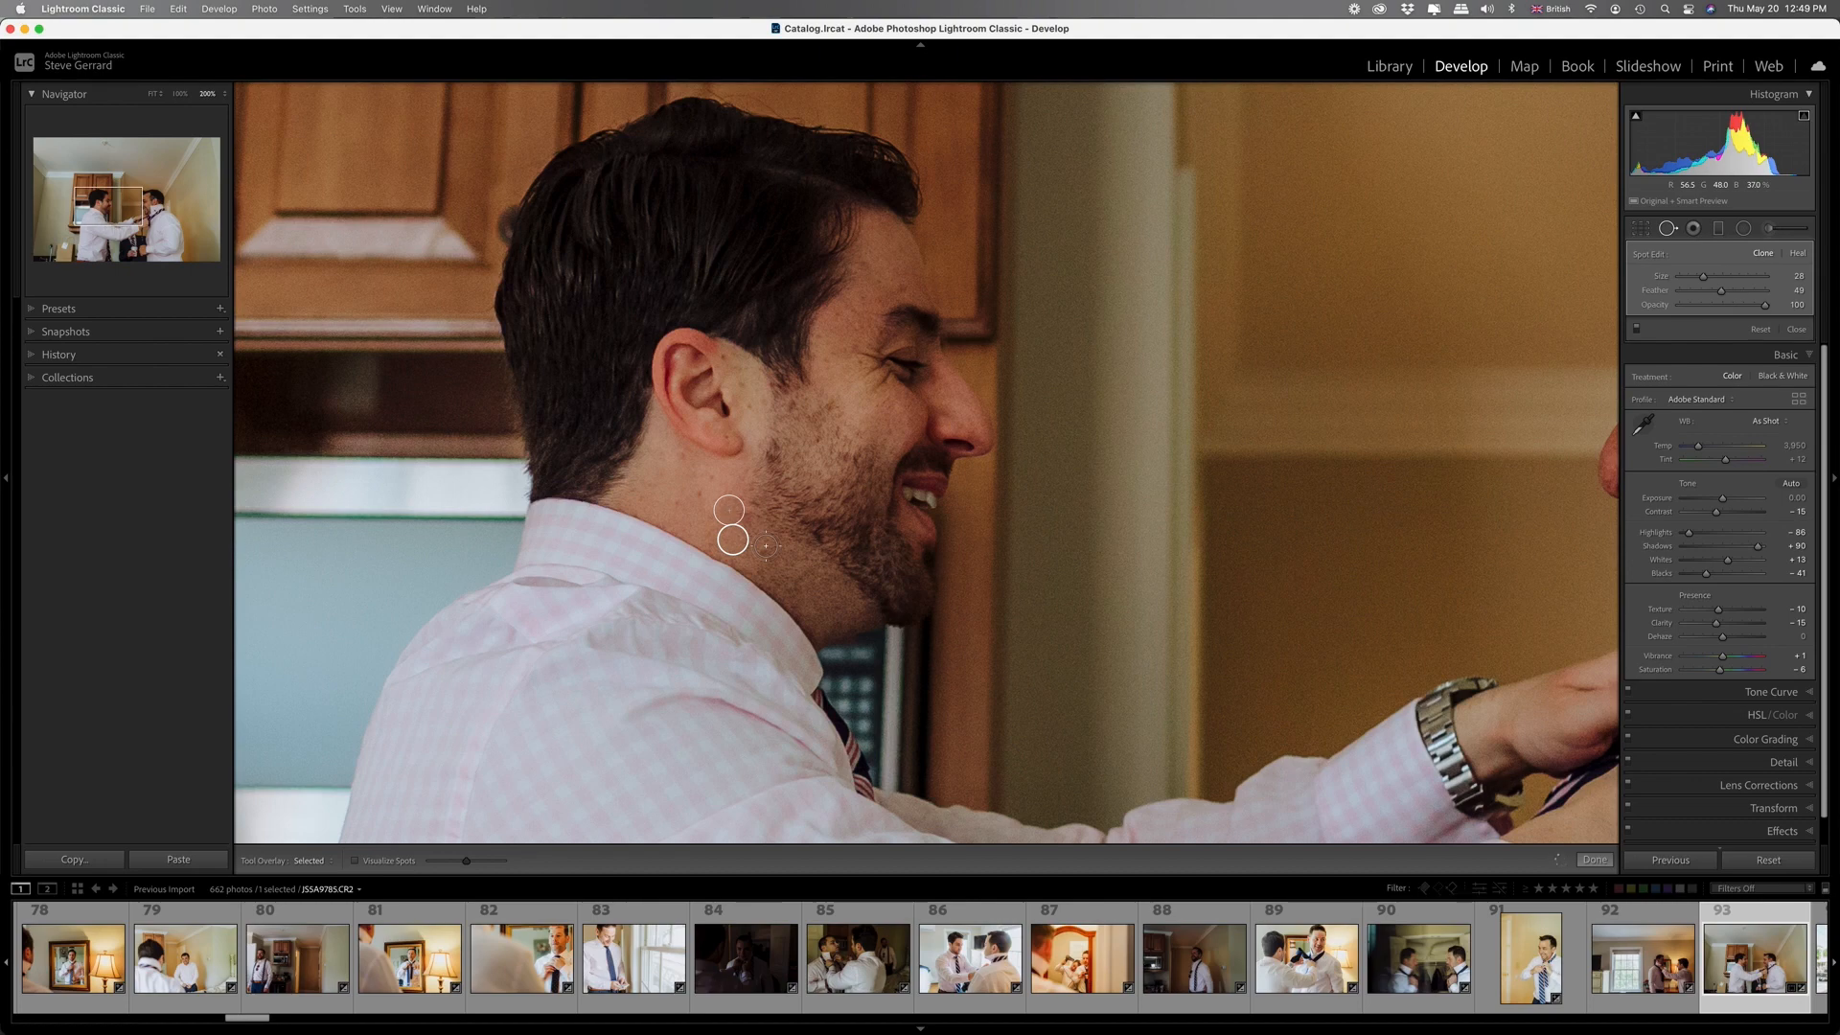
Paint out the round ceiling fixture with a Spot Removal stroke at size 79.
key("q")
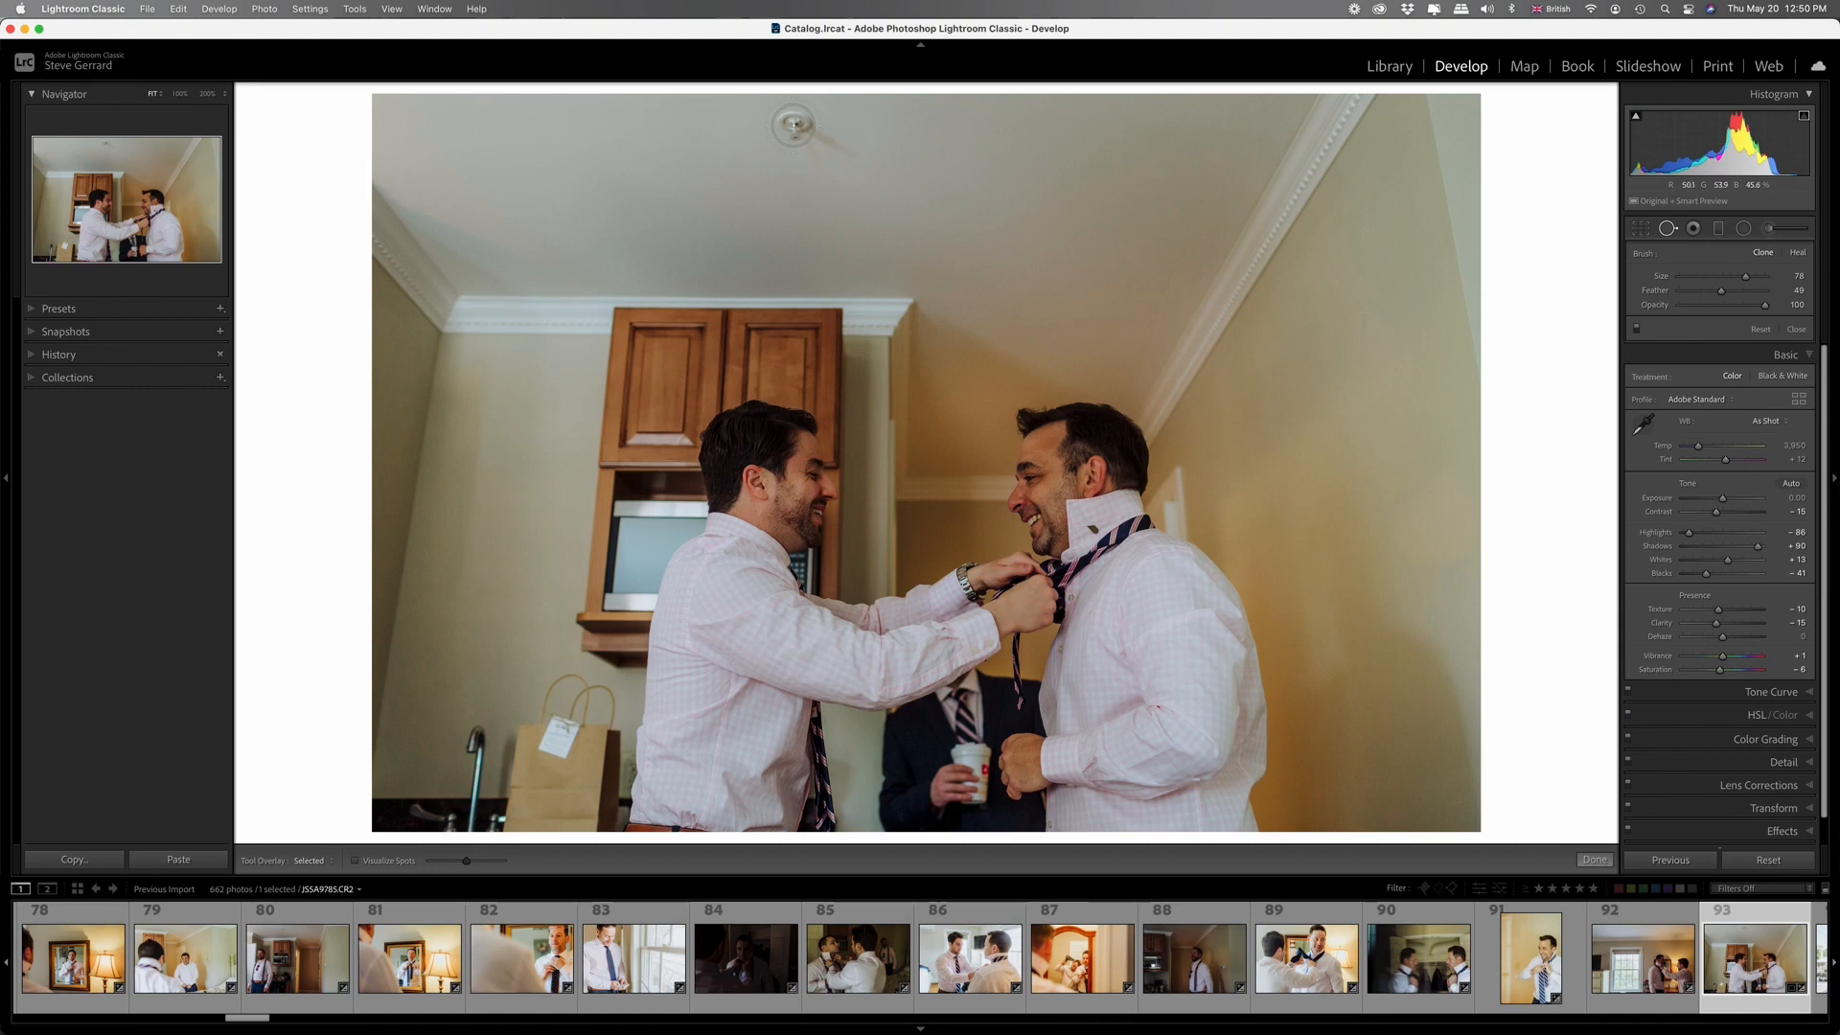
left_click_drag(794, 125, 832, 148)
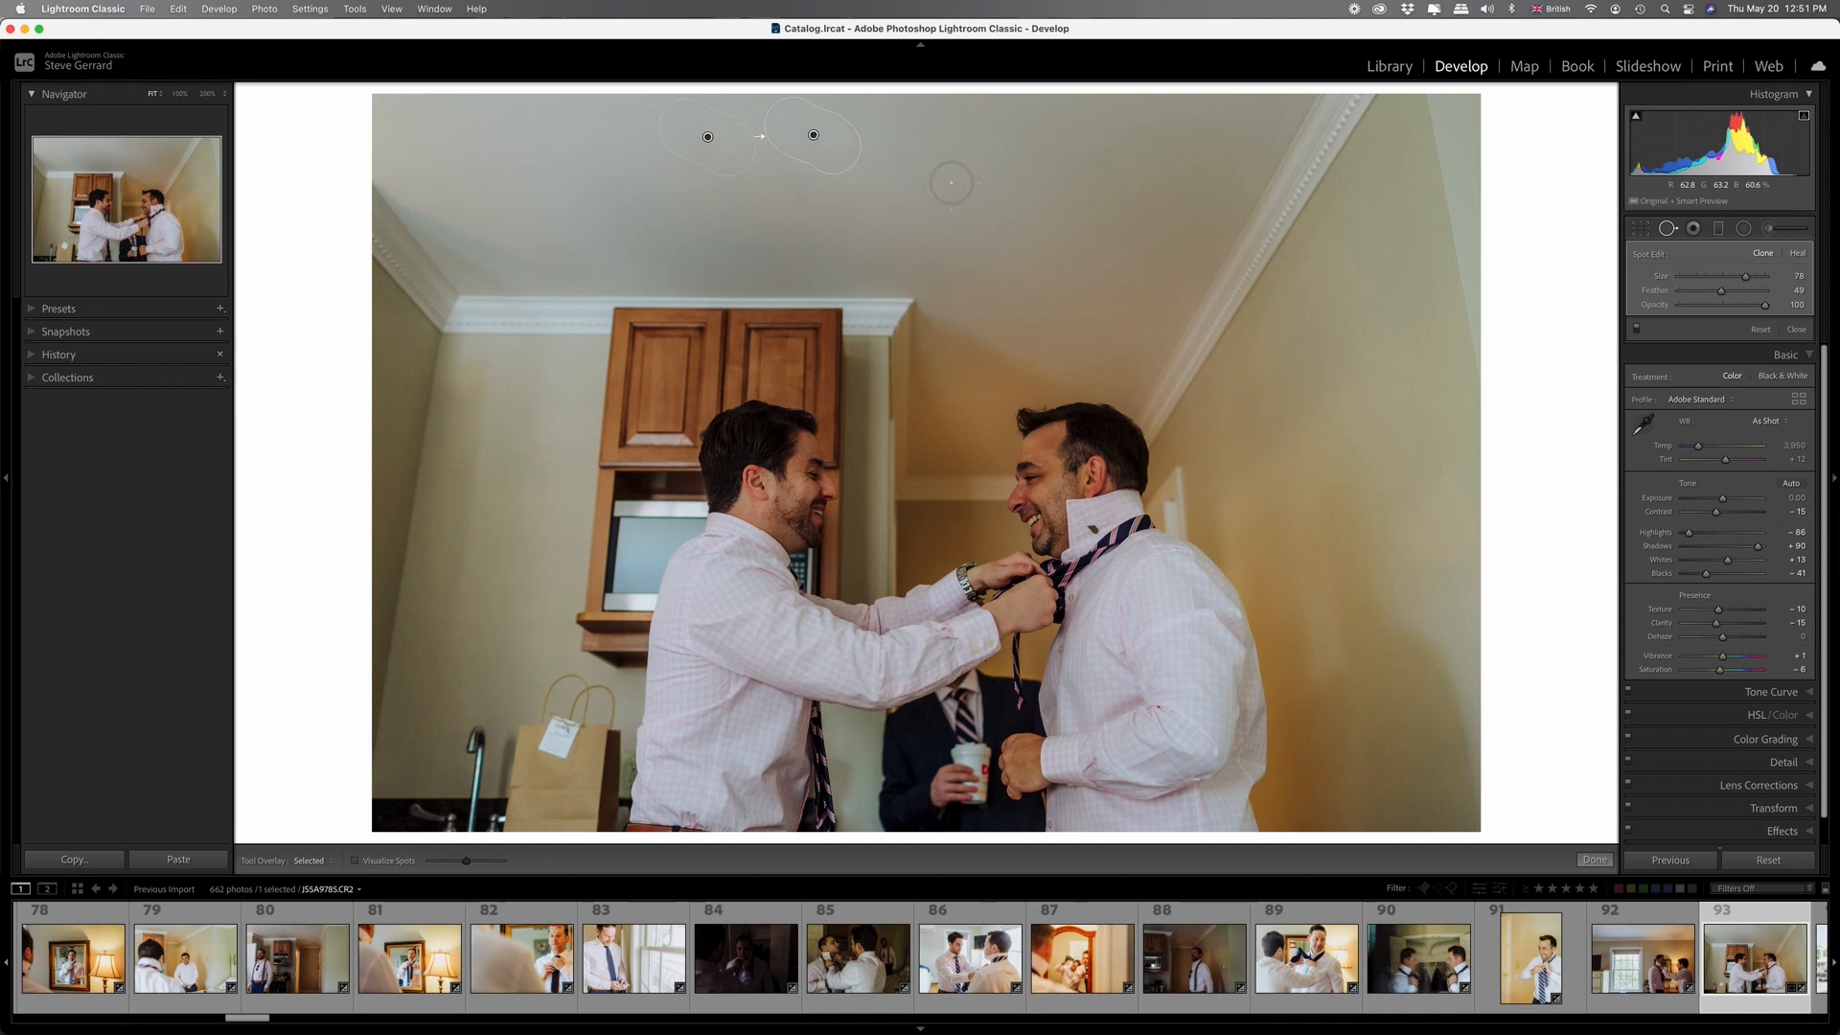
left_click(1695, 230)
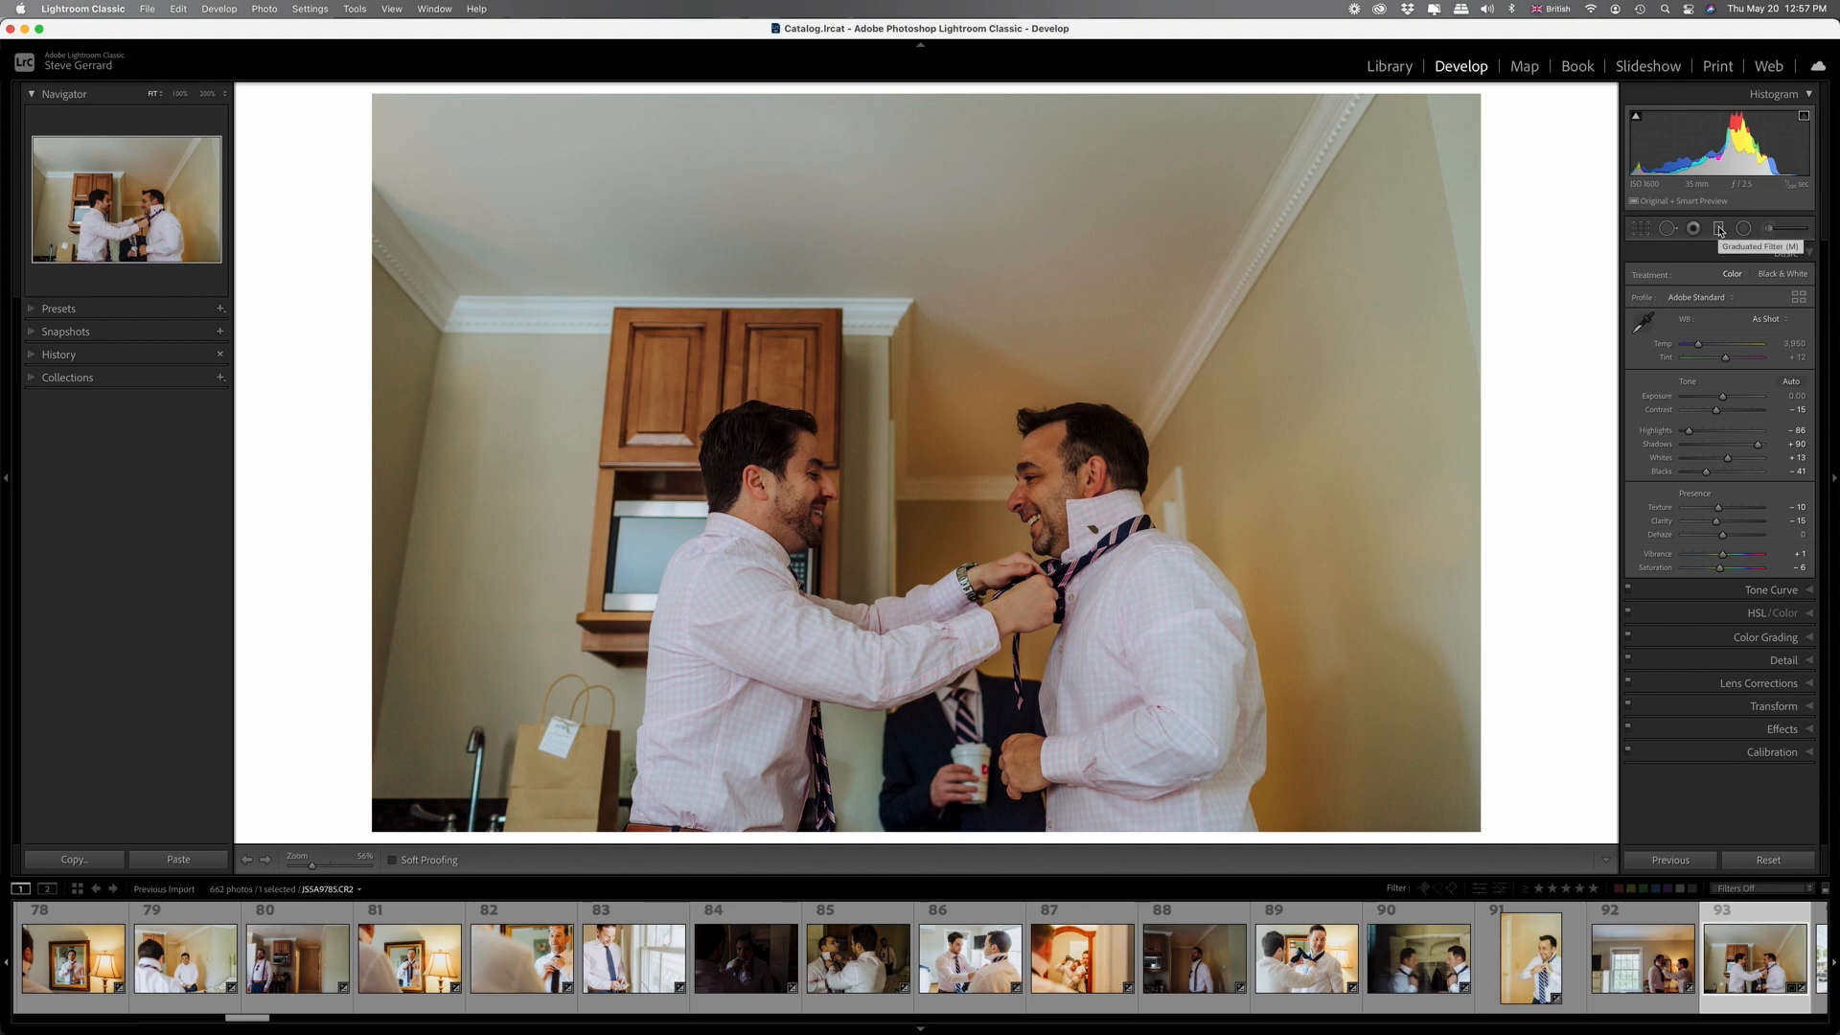
Draw a slightly tilted Graduated Filter down over the upper part of the photo and set its Exposure to 0.45.
left_click(1719, 229)
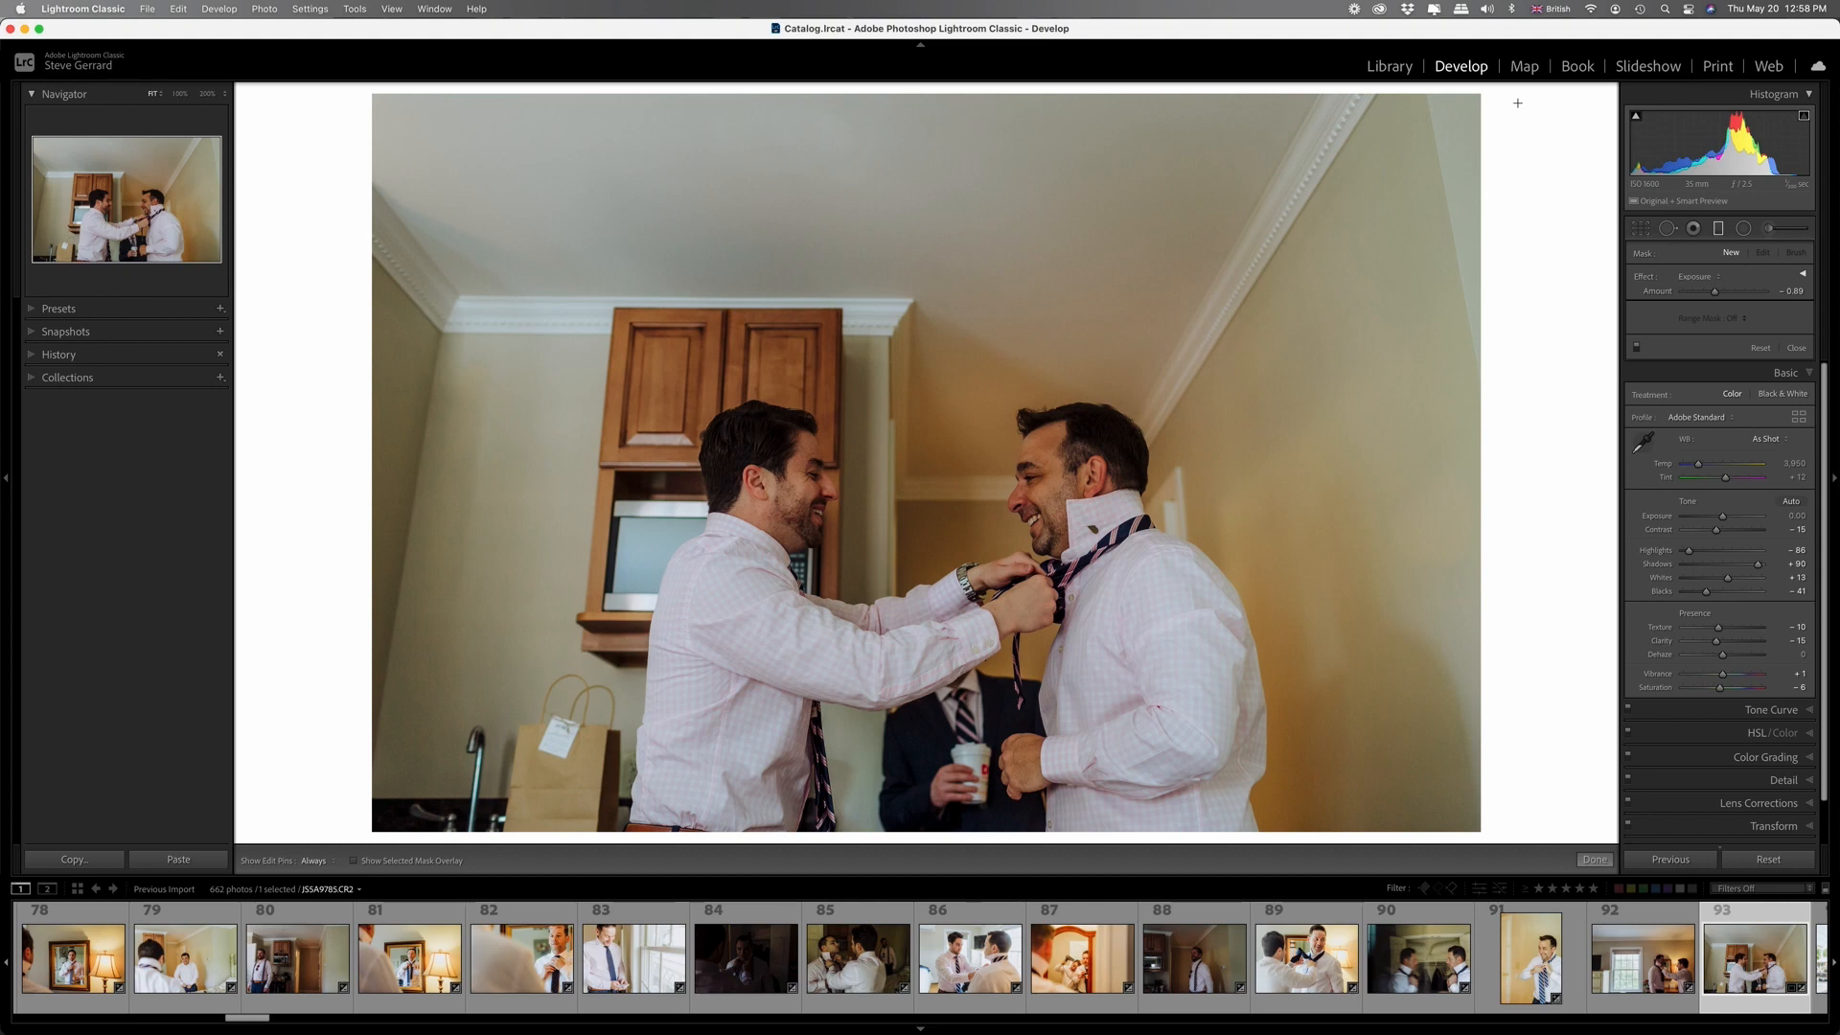
left_click_drag(1509, 129, 1452, 510)
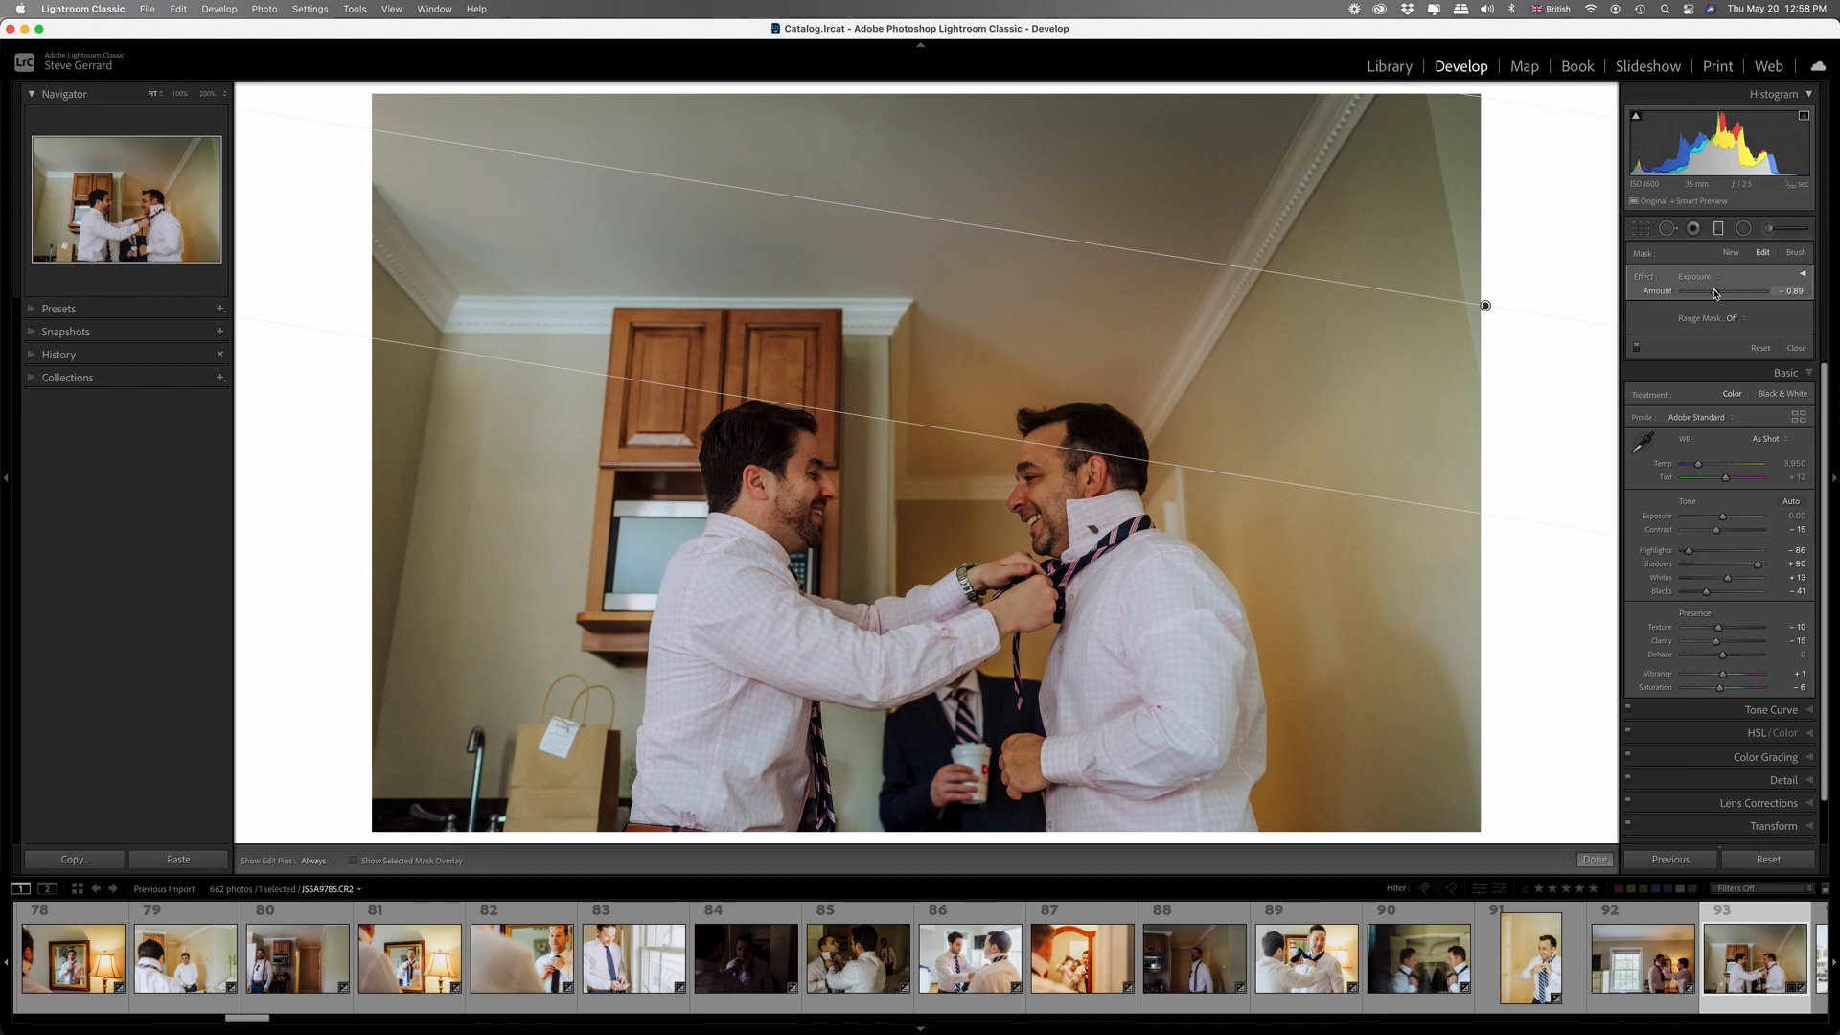
mouse_move(1716, 293)
left_mouse_down()
mouse_move(1747, 295)
mouse_move(1728, 294)
left_mouse_up()
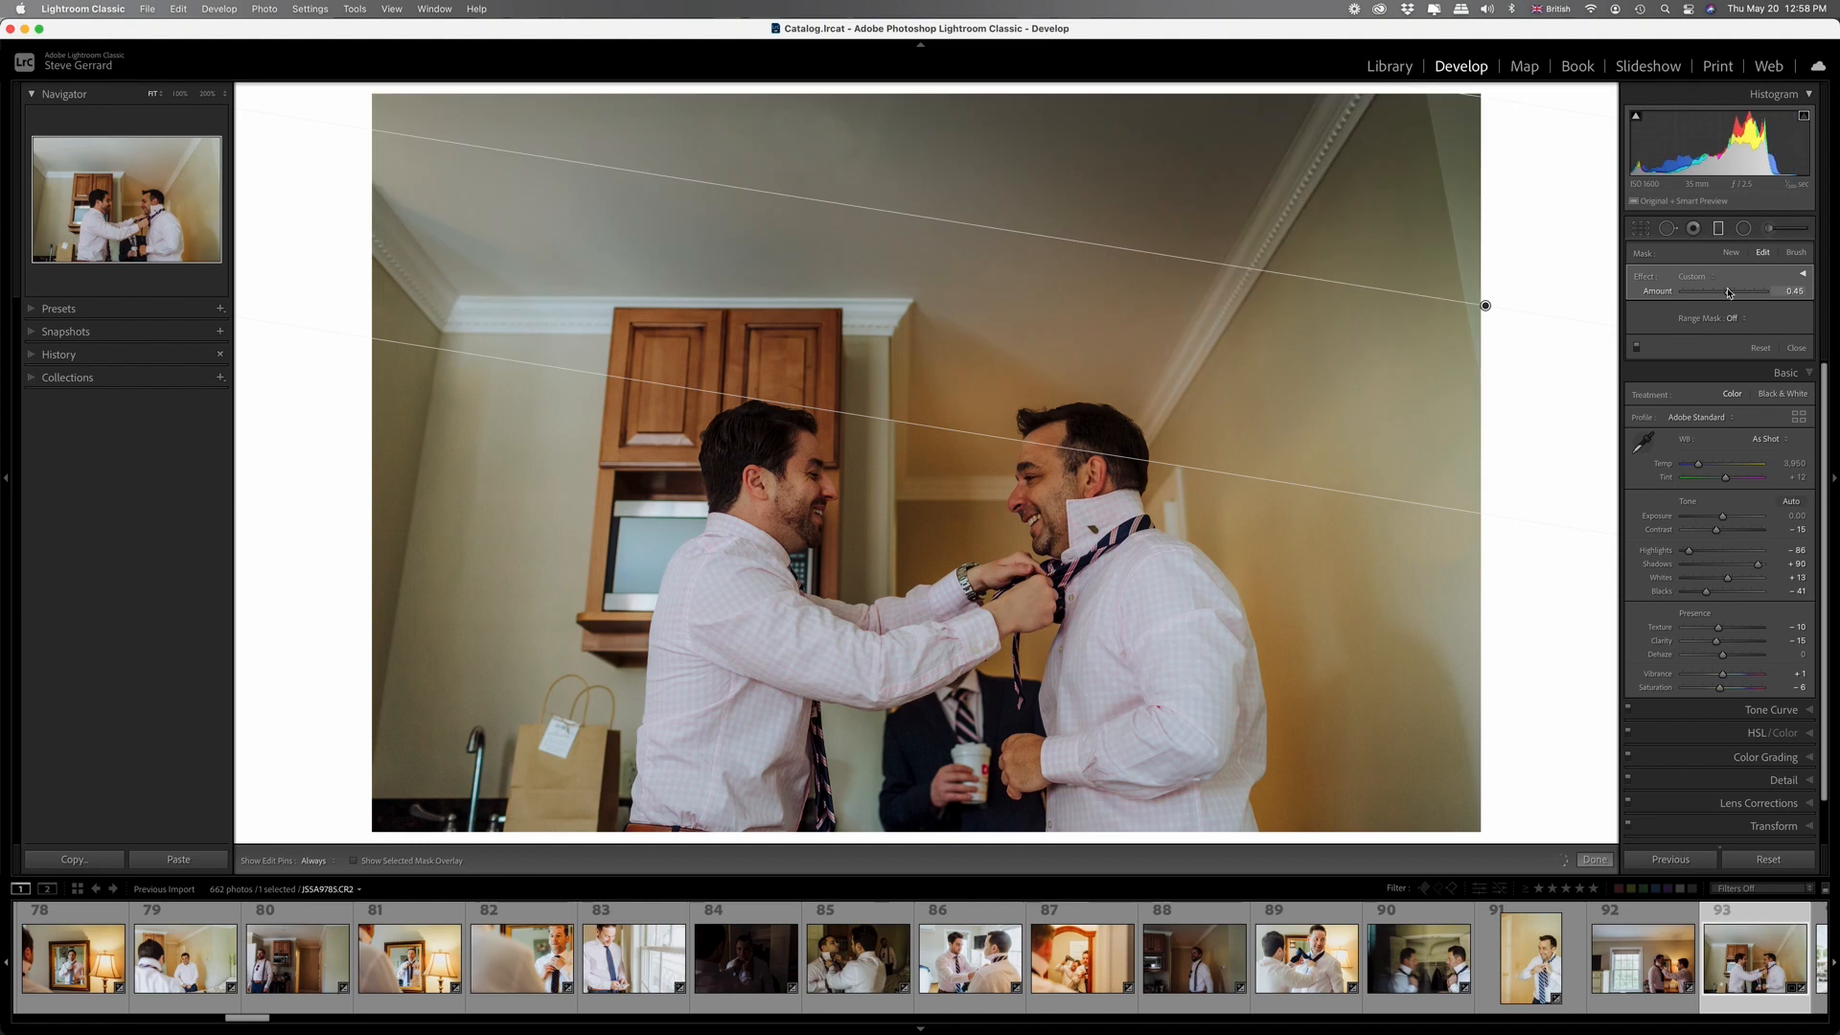
Set the graduated filter's Temp to 31 and choose the Fer Dodge effect preset.
left_click(1806, 277)
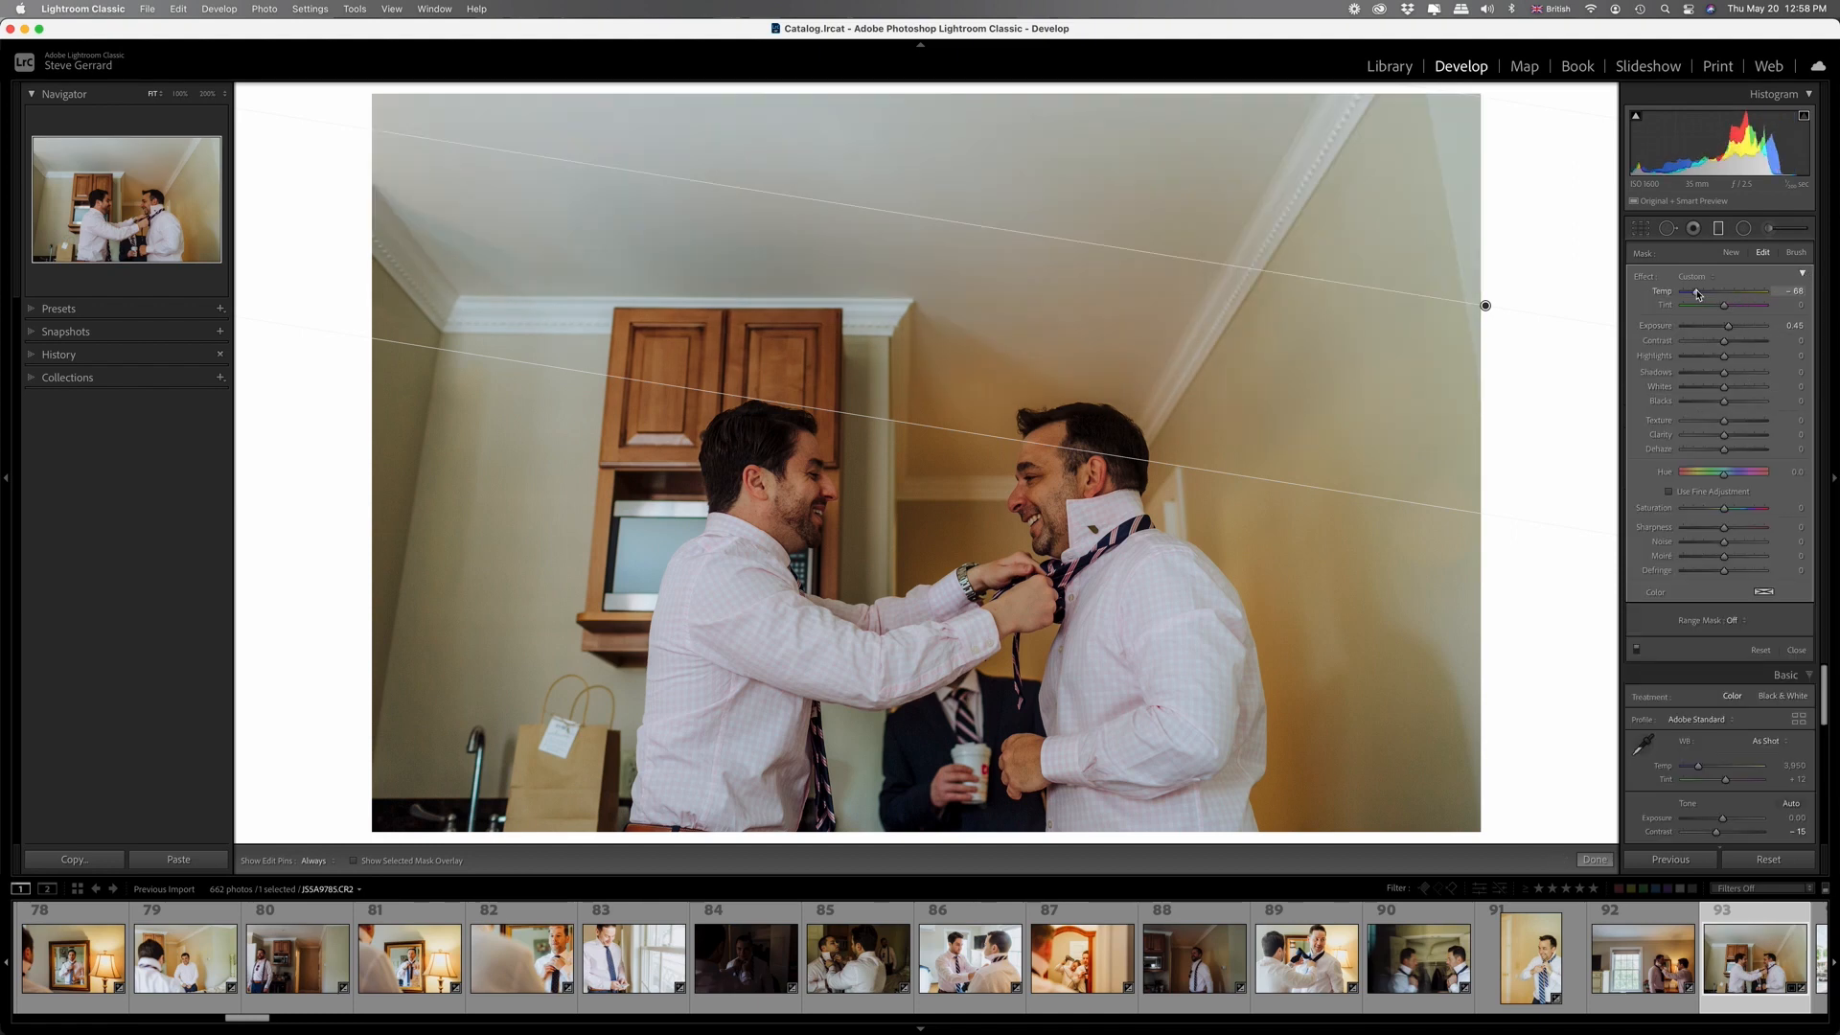
mouse_move(1718, 293)
left_mouse_down()
mouse_move(1699, 294)
mouse_move(1737, 294)
left_mouse_up()
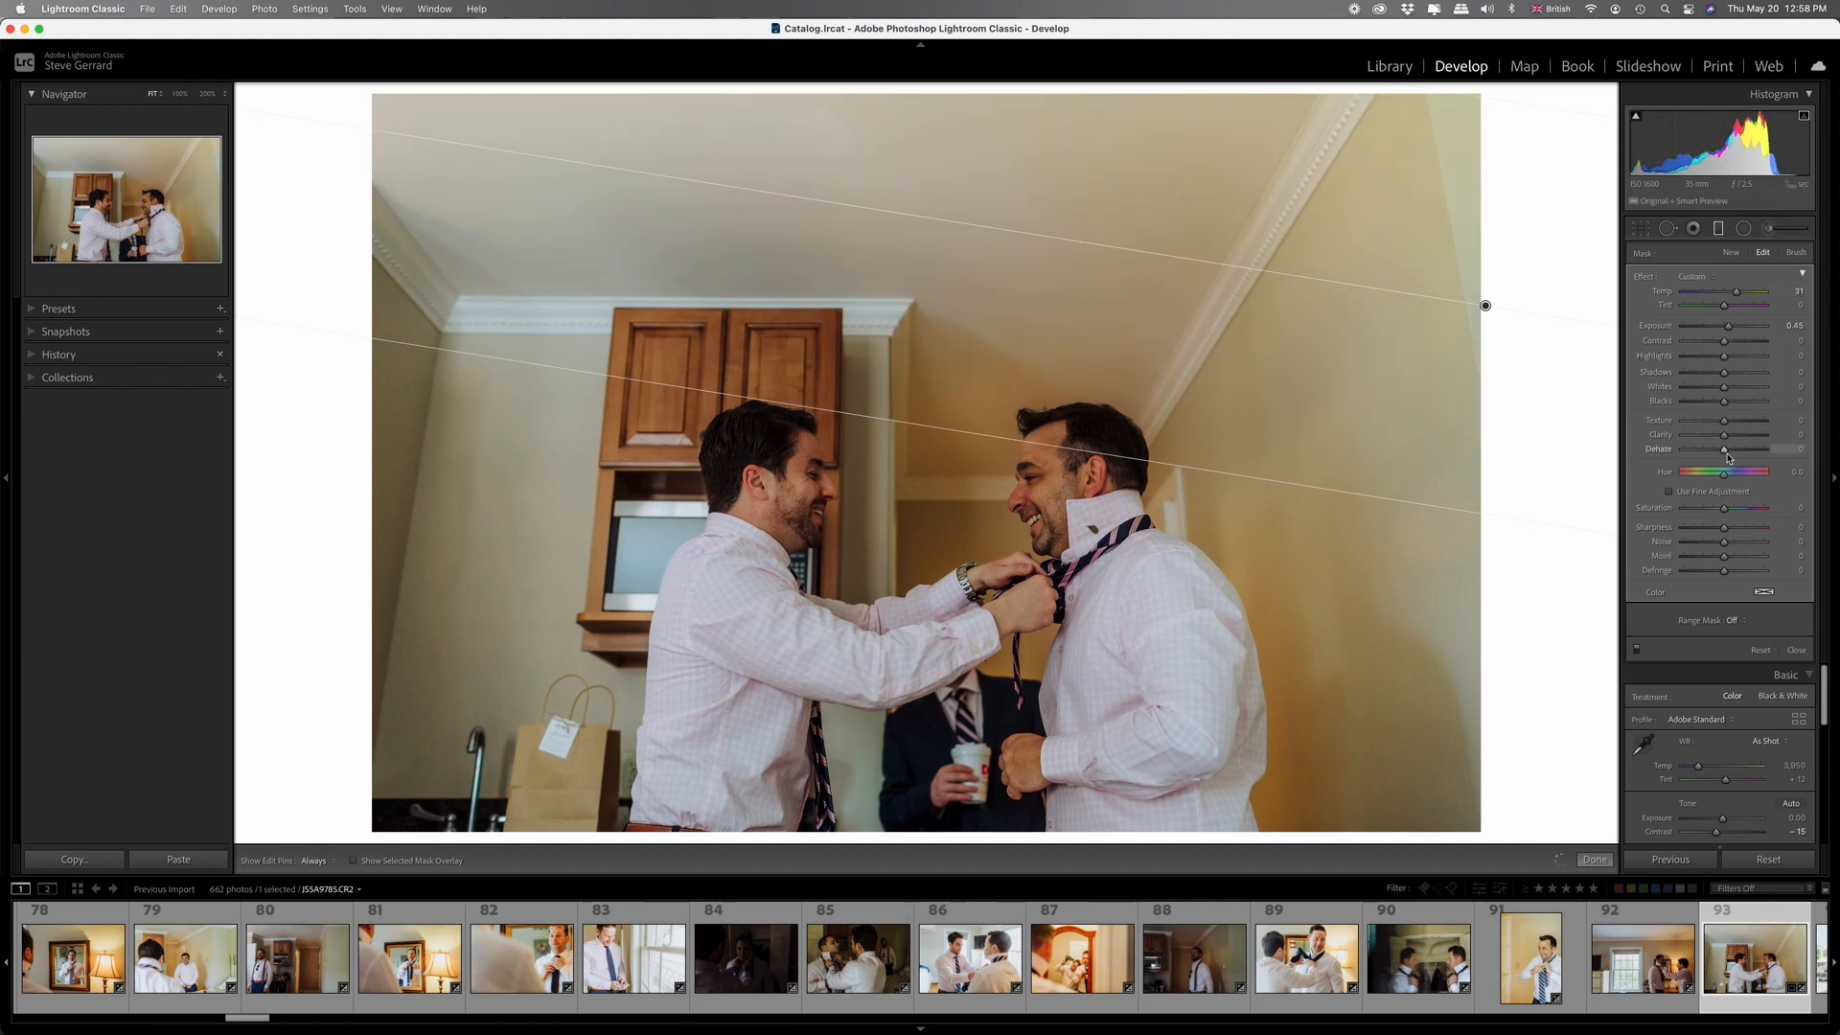
left_click(1693, 277)
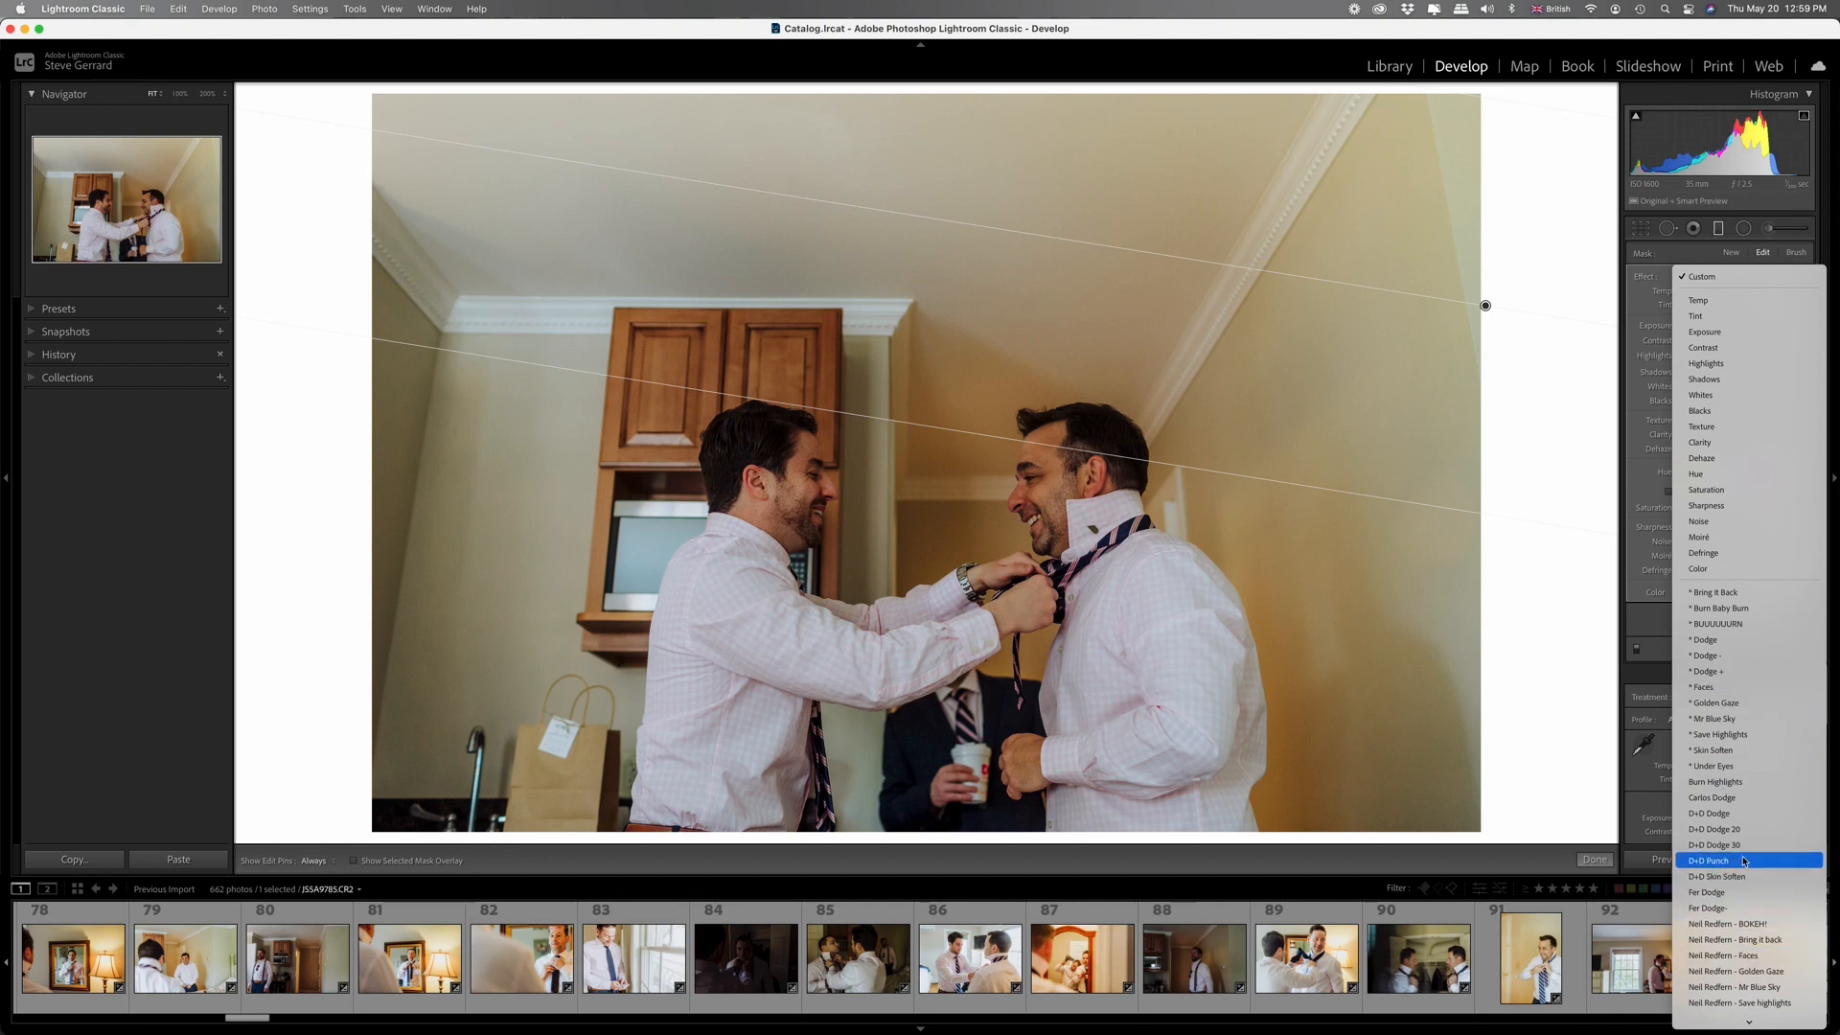
left_click(1731, 895)
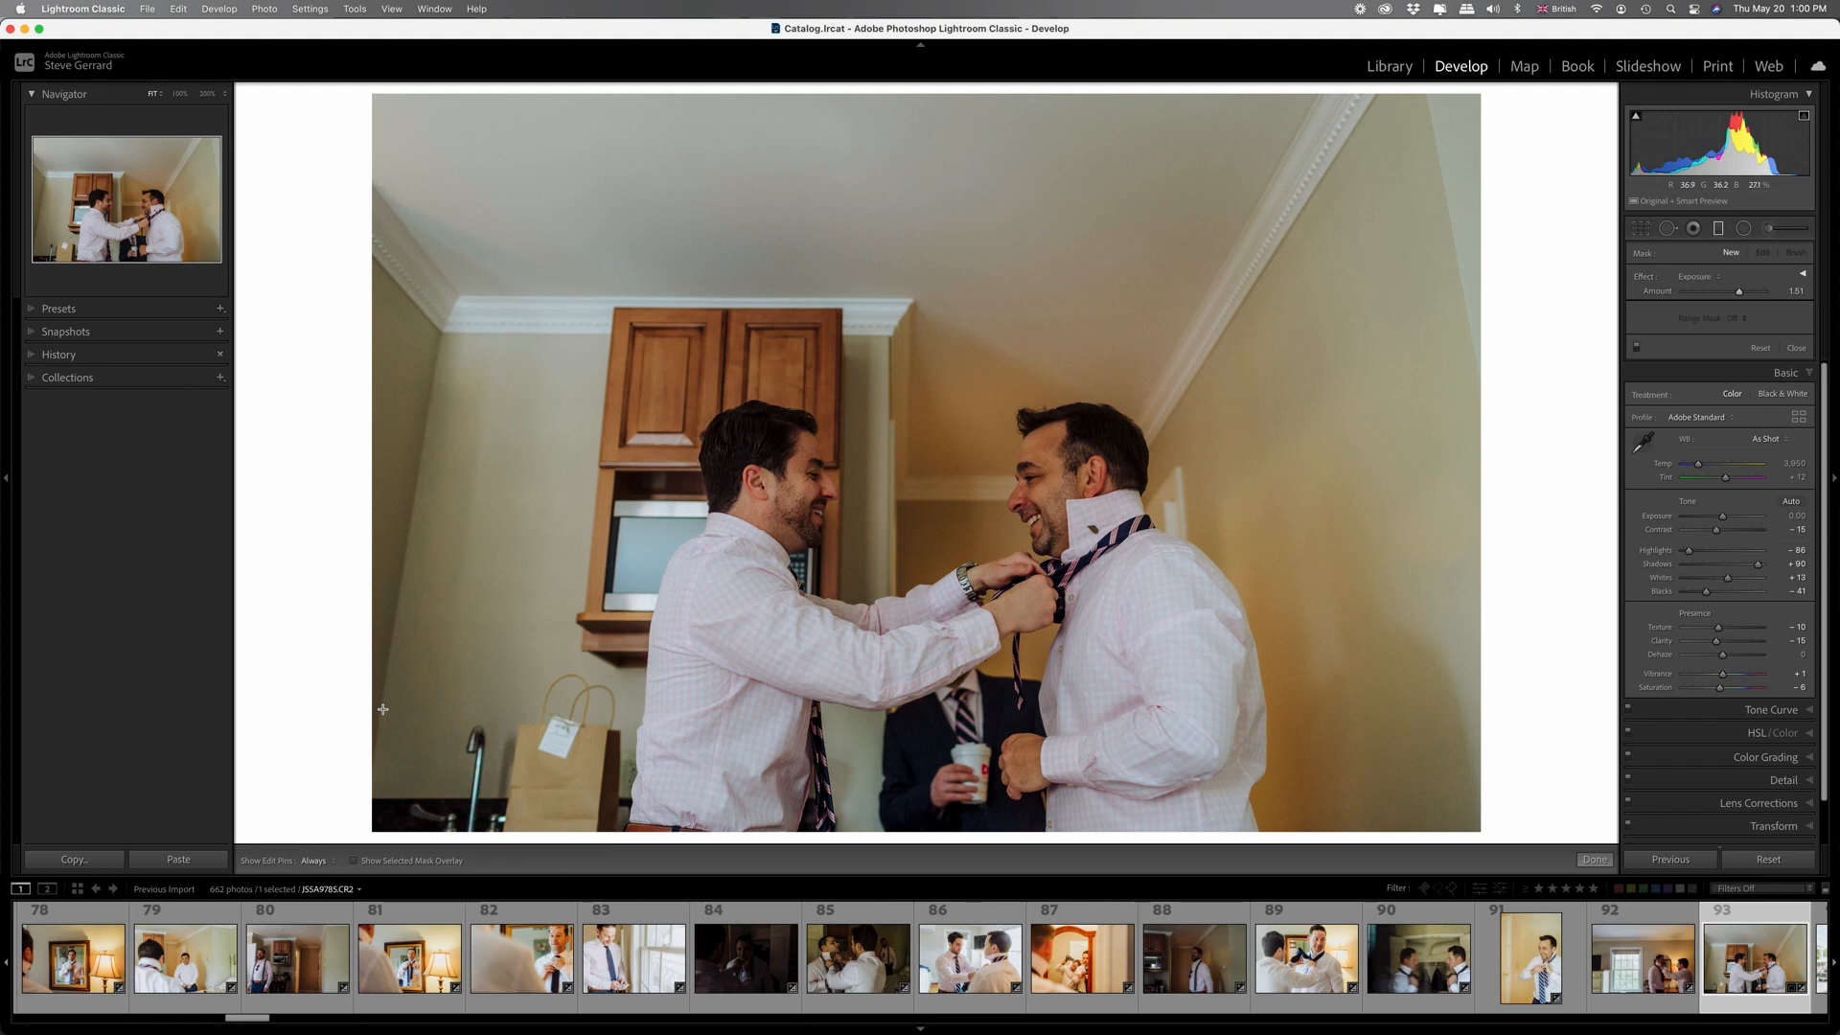
Draw a darkening Graduated Filter inward from the photo's left edge, extend its gradient past the second man, and reposition the filter.
left_click_drag(382, 709, 874, 567)
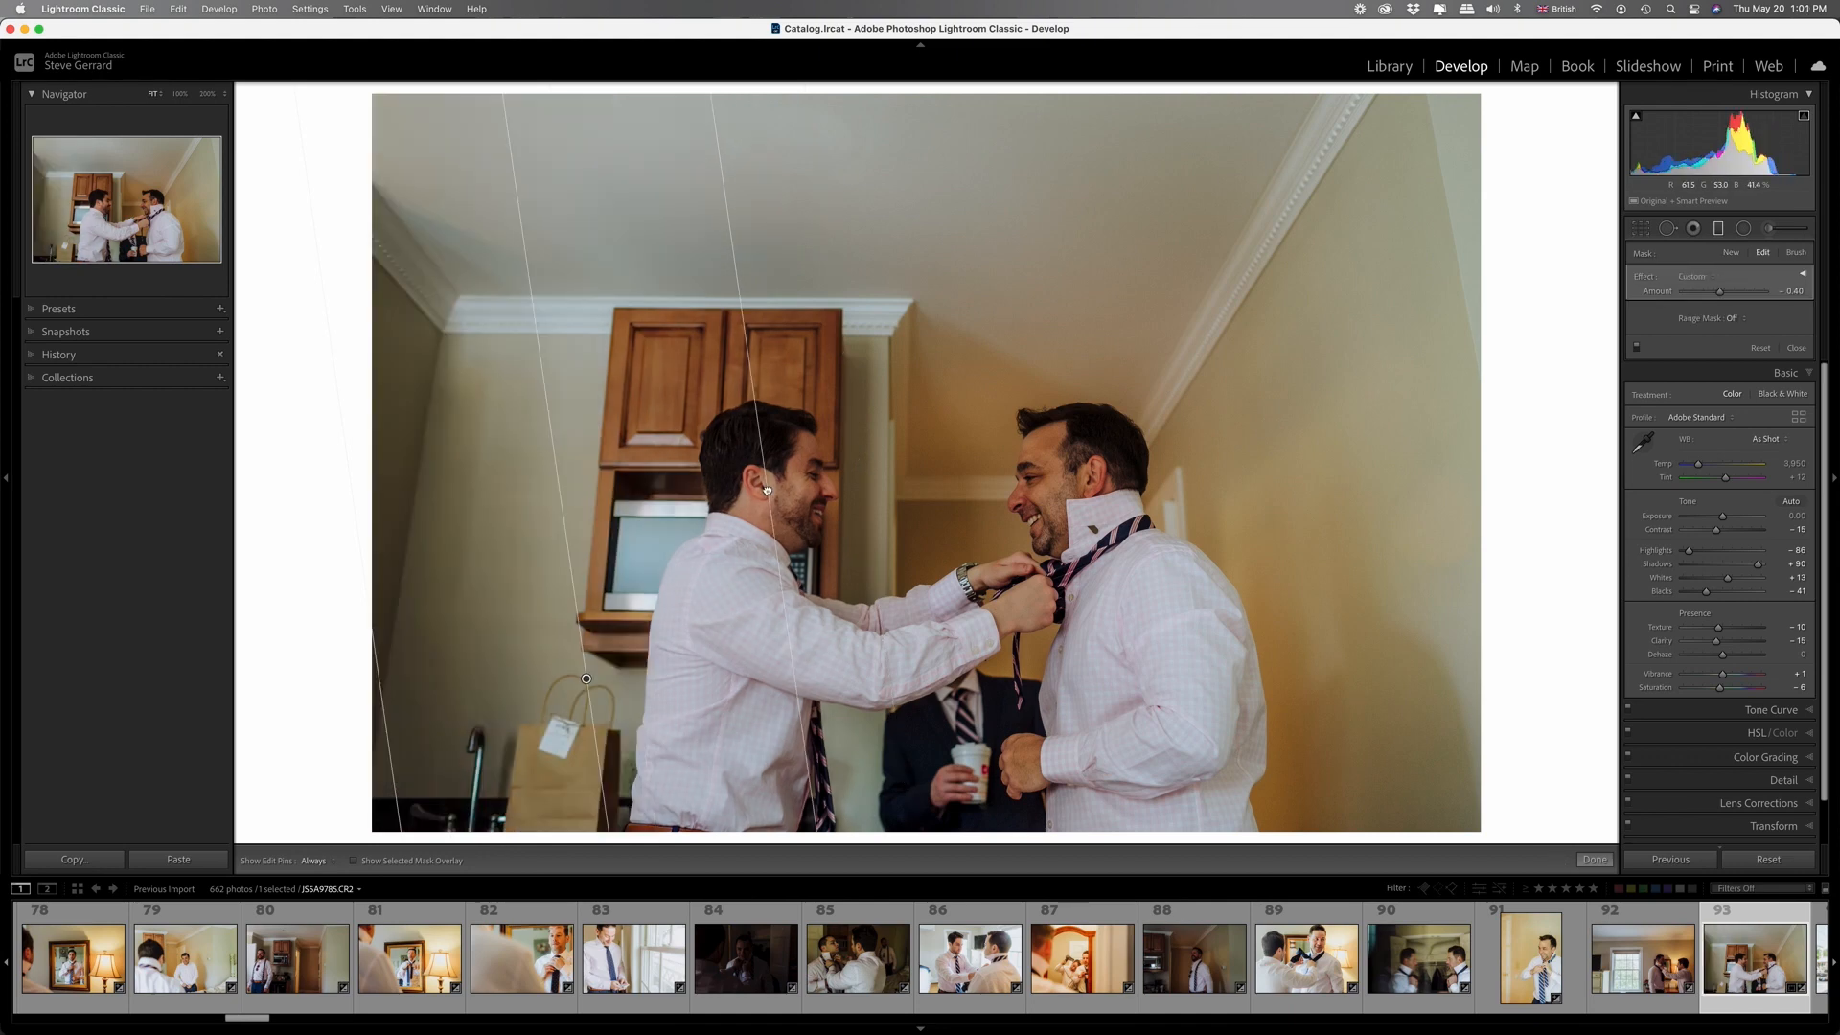
left_click_drag(767, 484, 1181, 481)
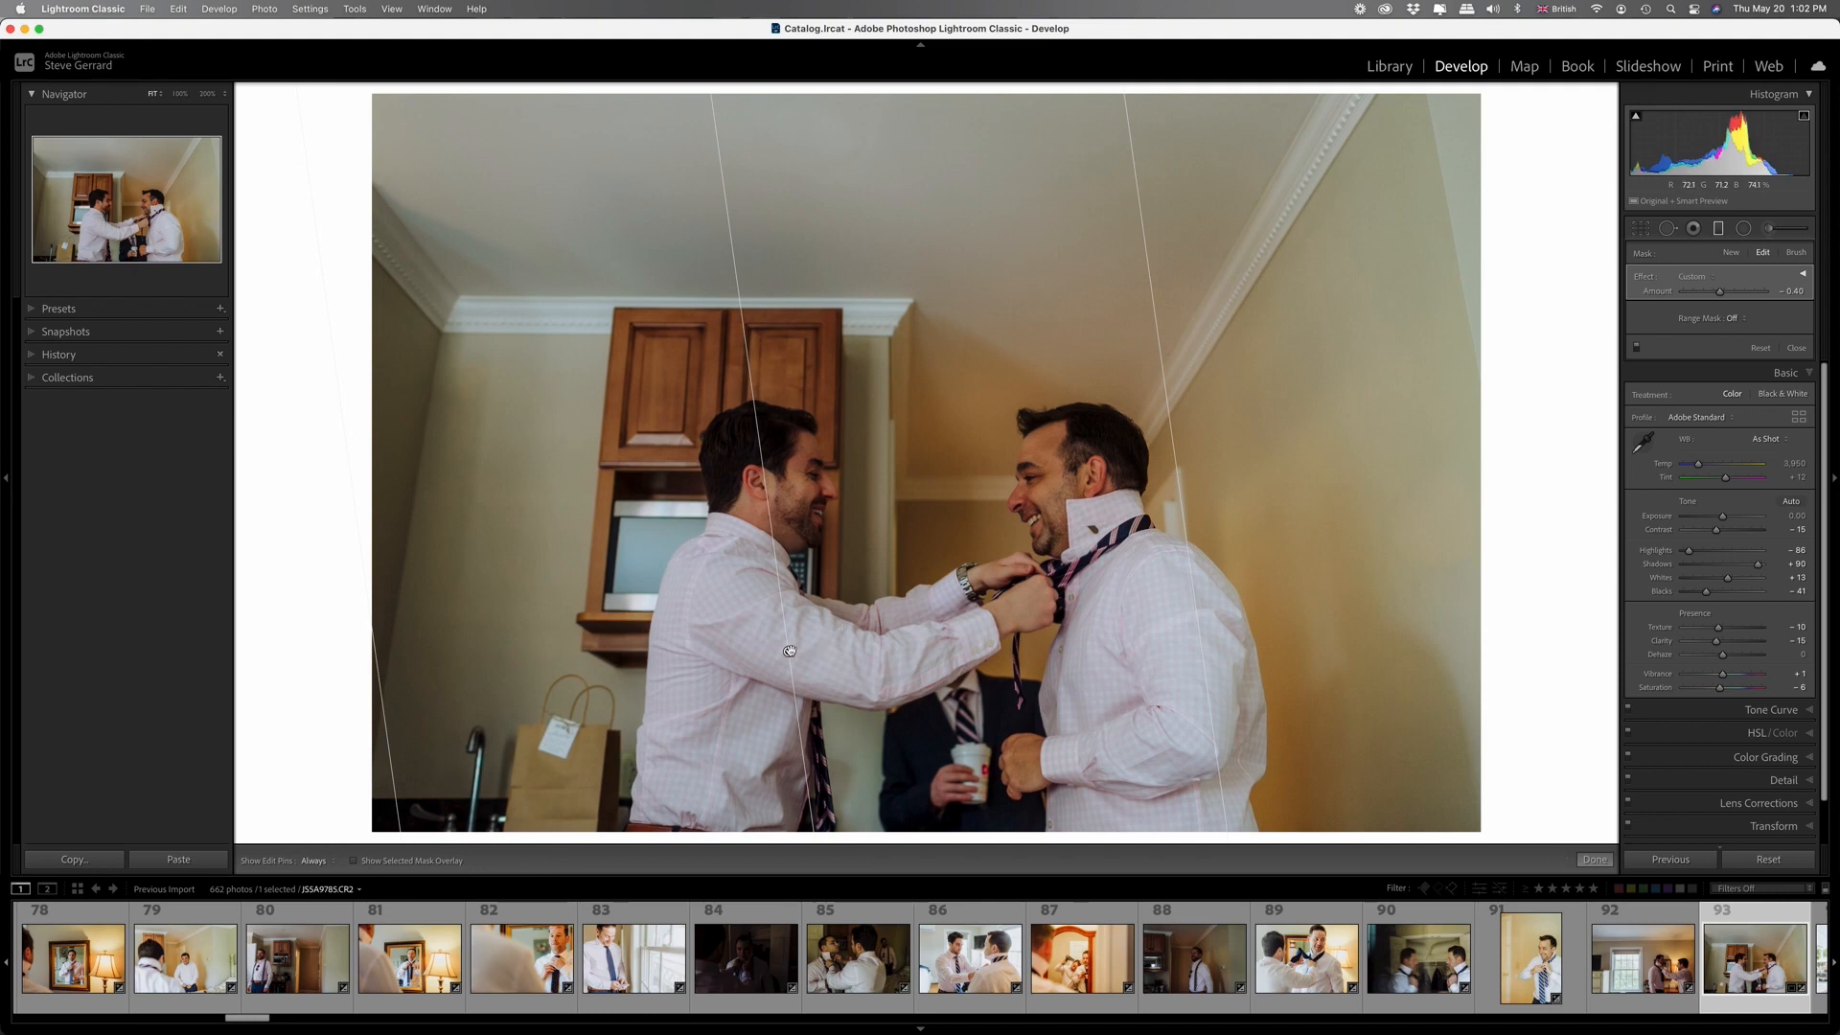
key("o")
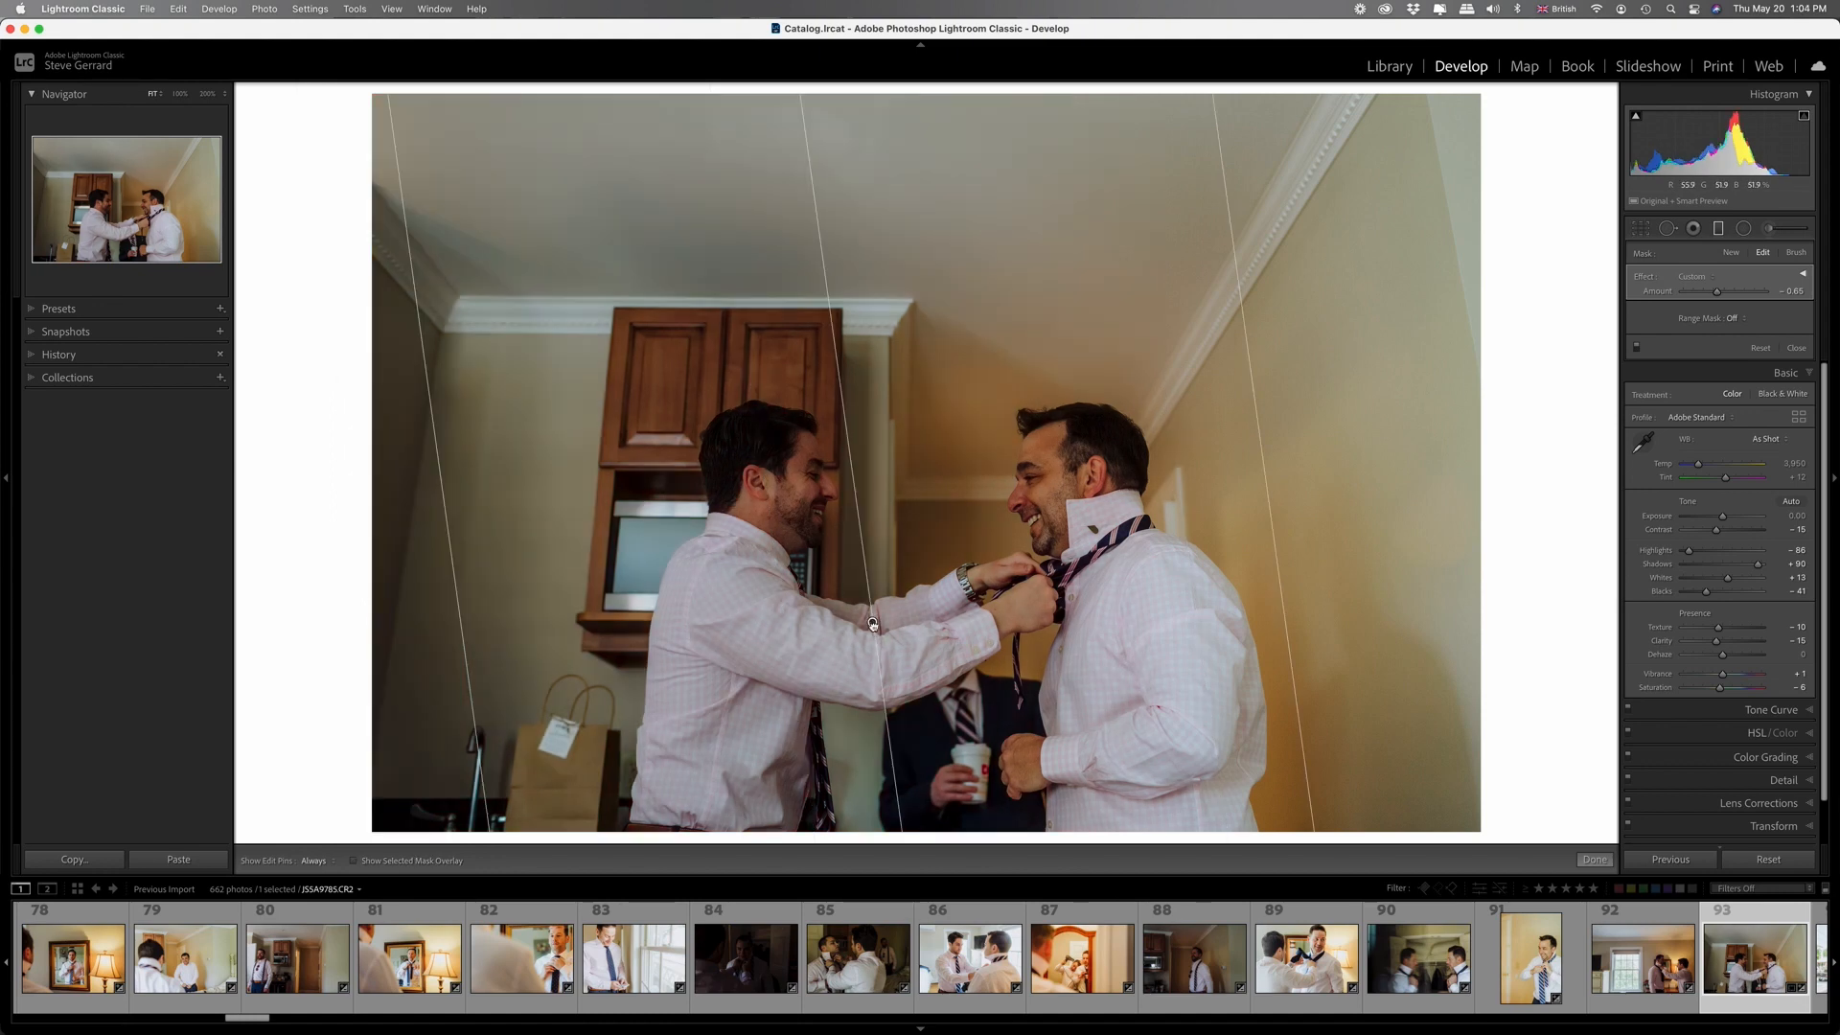
left_click_drag(872, 623, 717, 676)
Expand the left-side graduated filter's settings, set its Exposure to 0.00, and close the filter.
left_click(1801, 273)
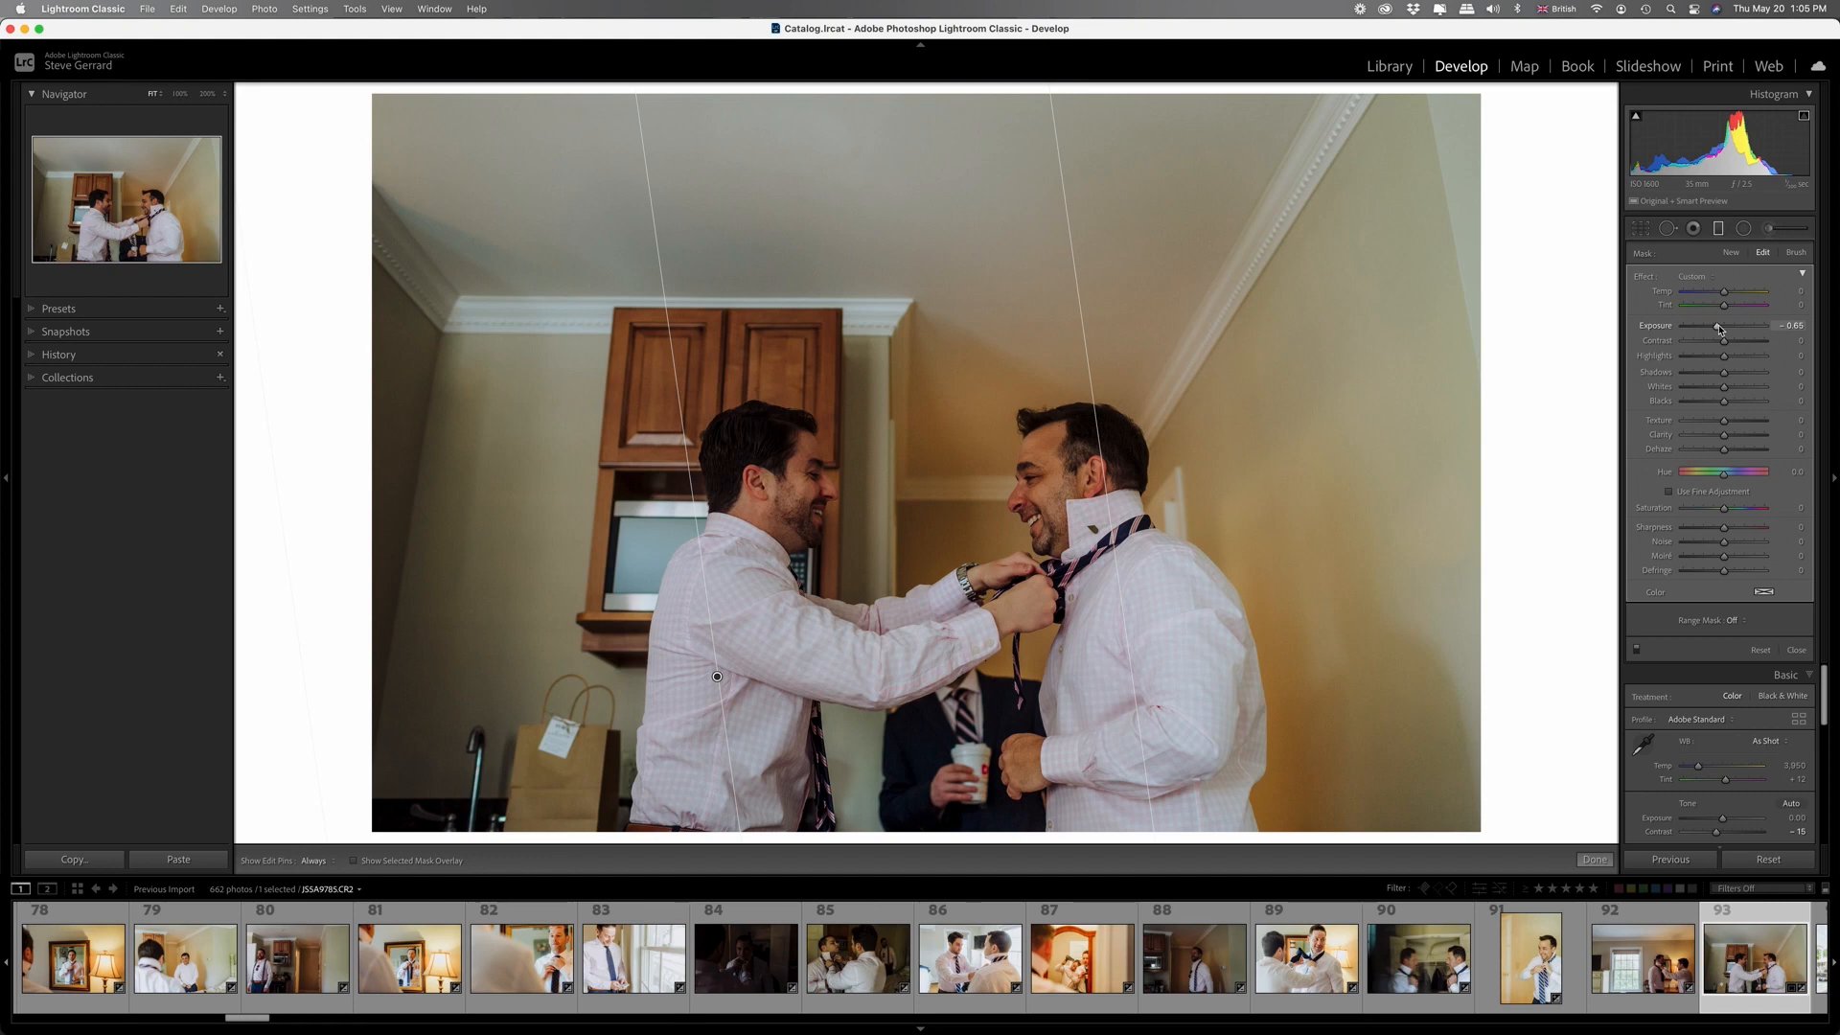
left_click_drag(1718, 327, 1725, 331)
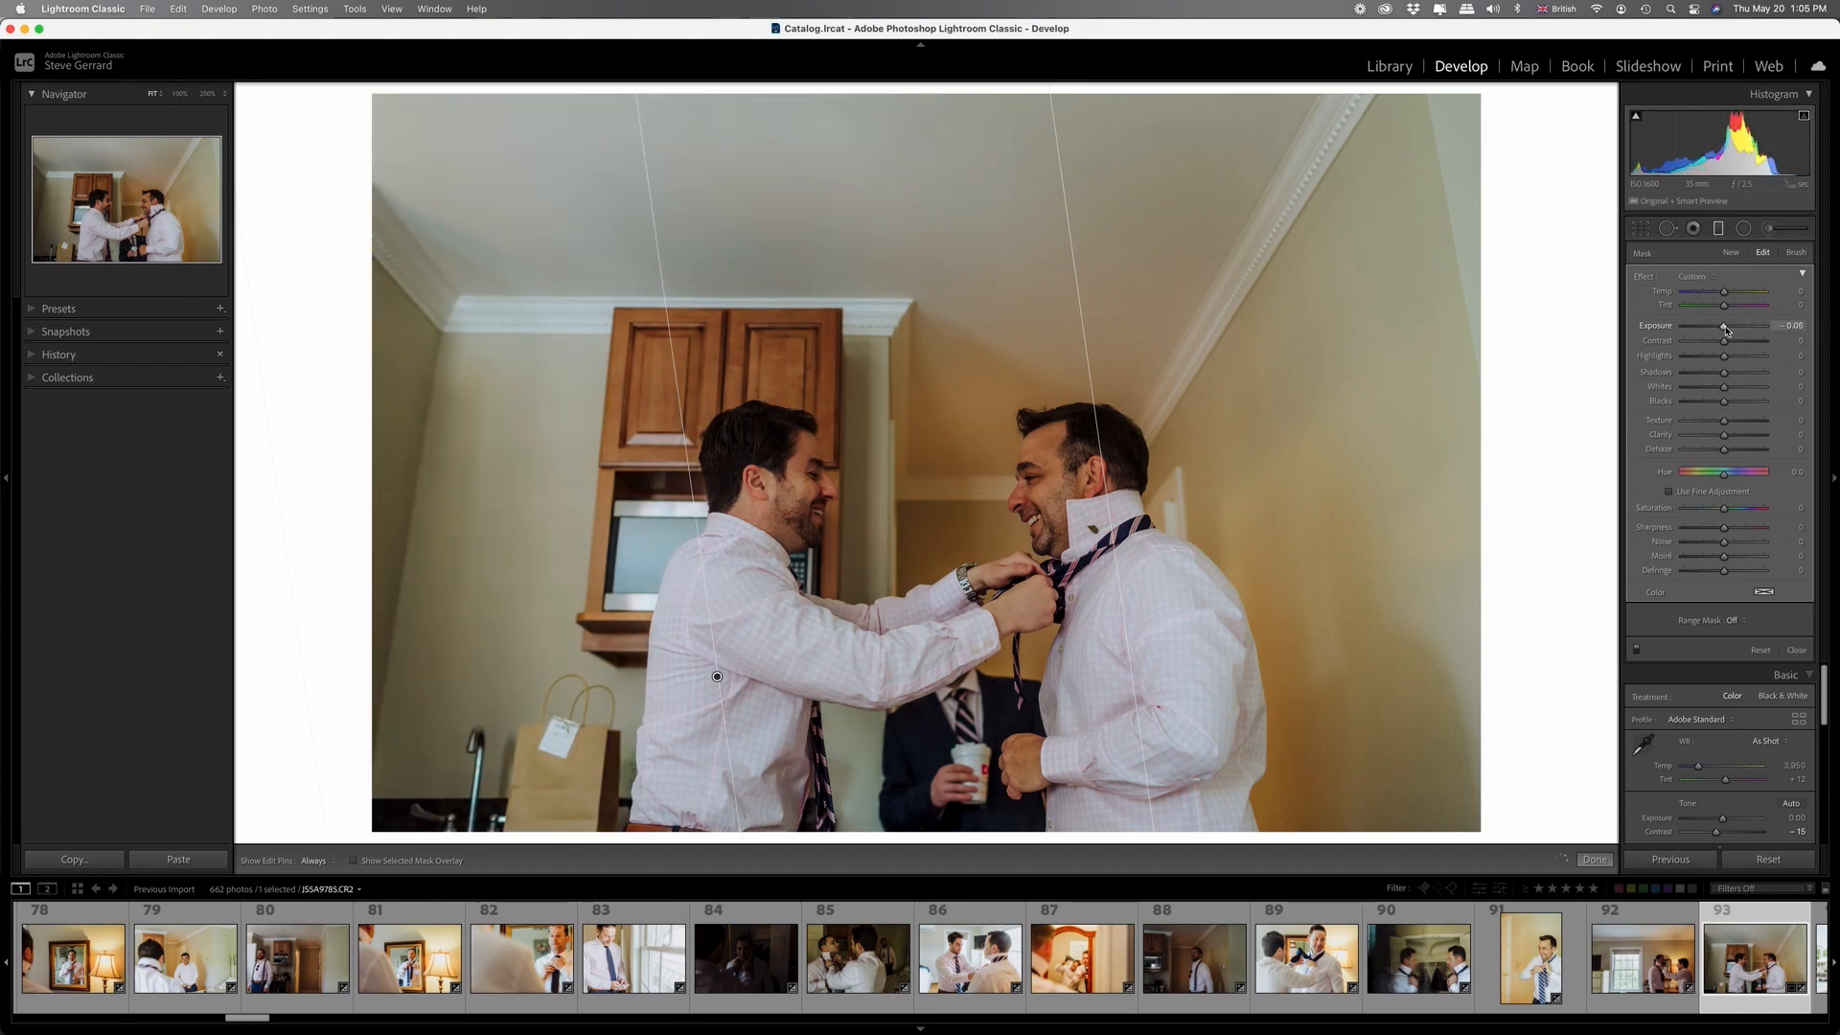
left_click(1719, 228)
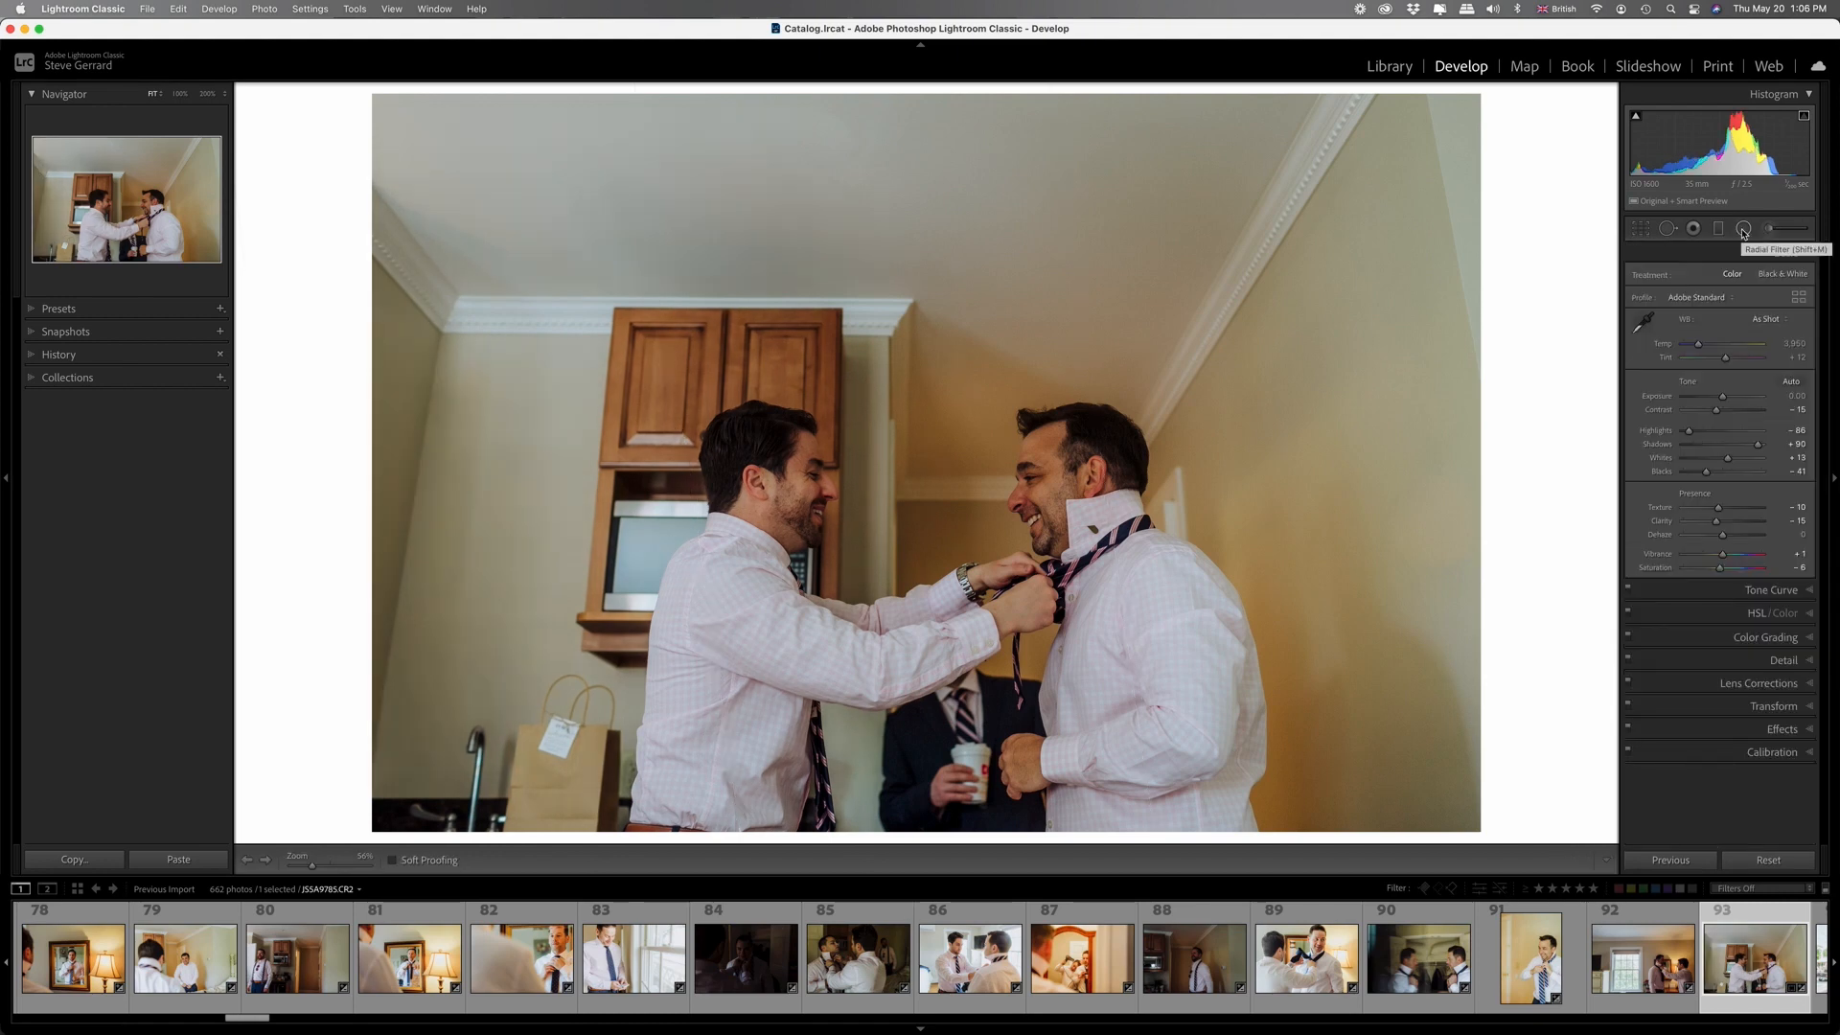
Draw a Radial Filter ellipse around the head of the man having his tie fixed, narrowing its width slightly.
left_click(1743, 230)
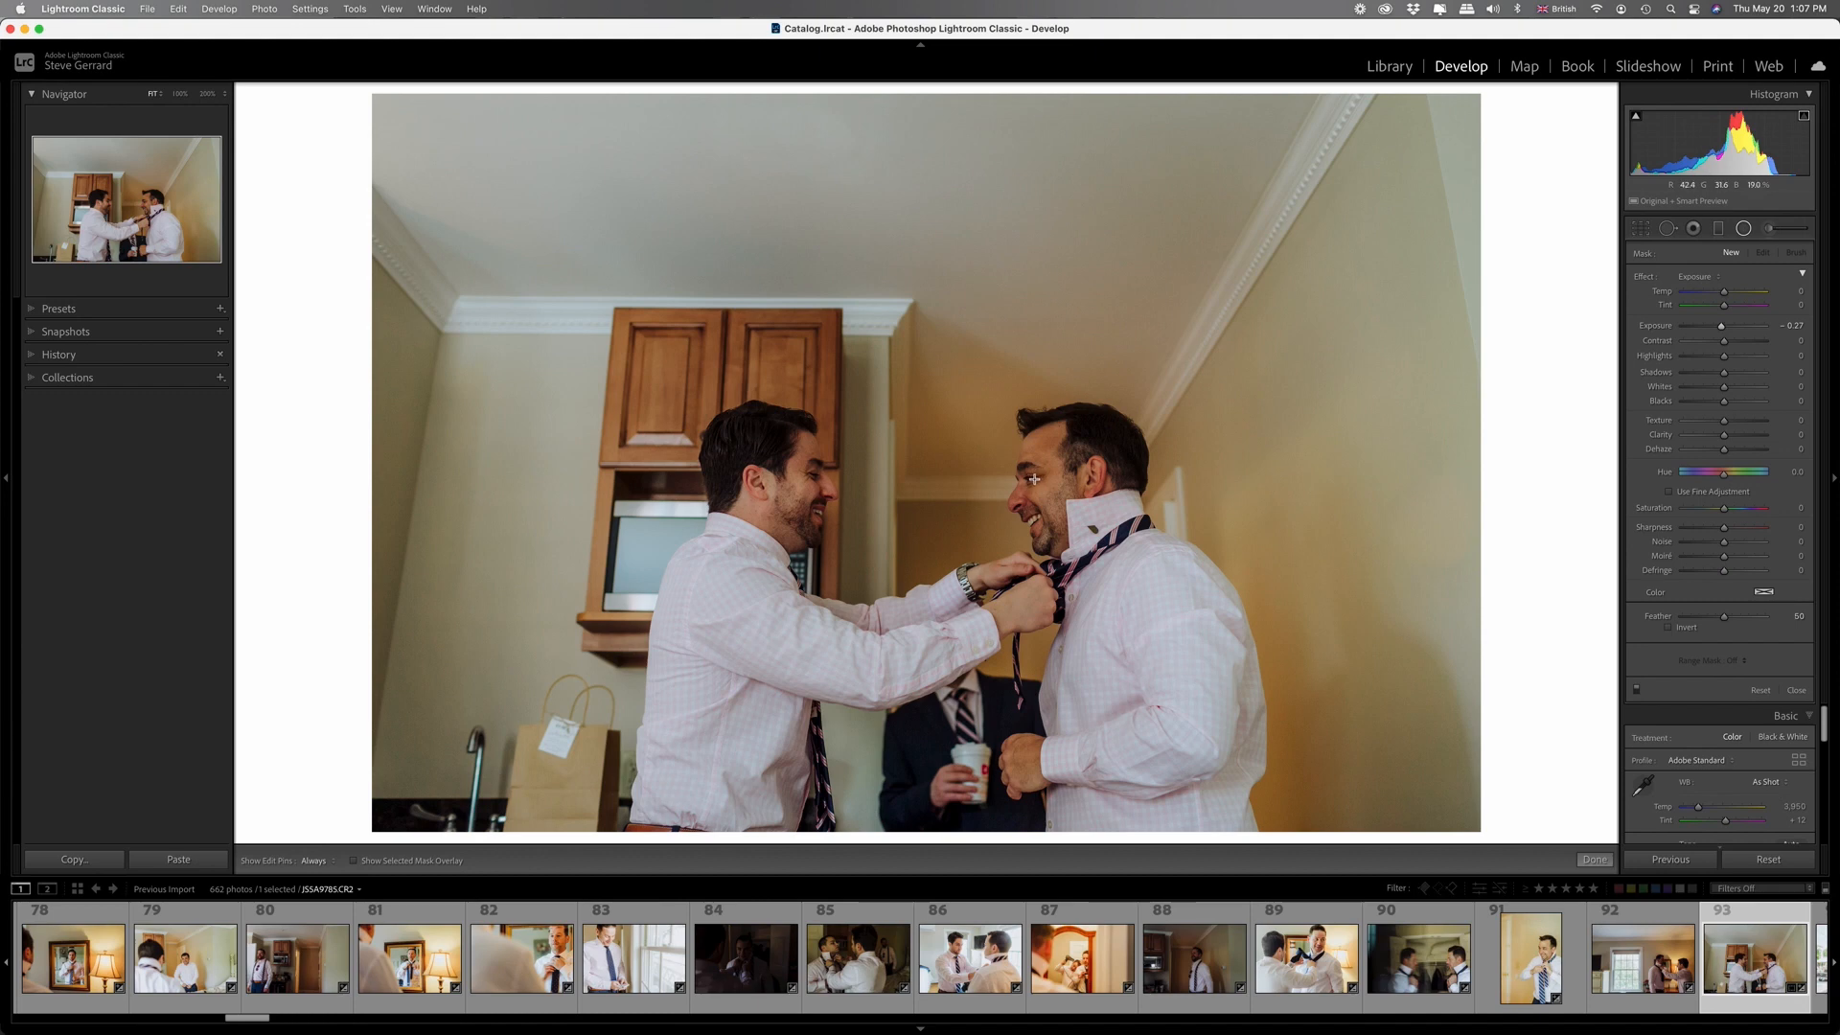
left_click_drag(1035, 479, 1178, 586)
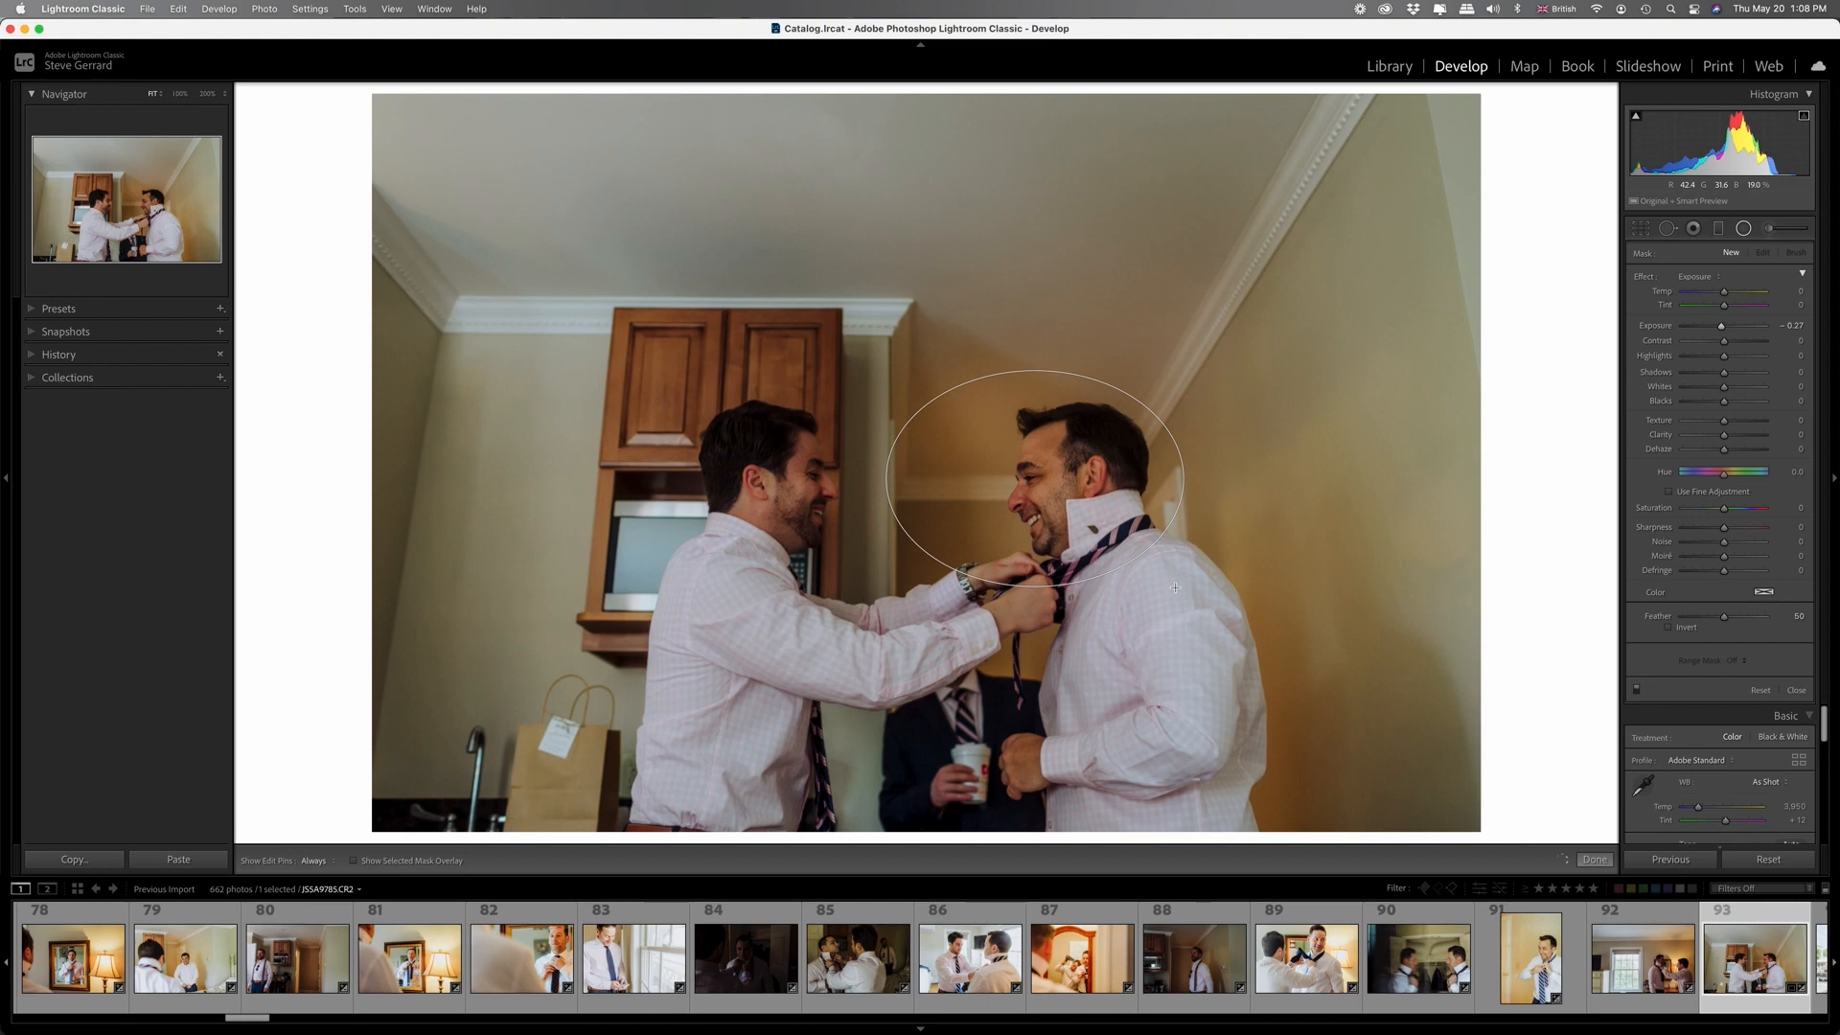
left_click_drag(1184, 586, 1155, 587)
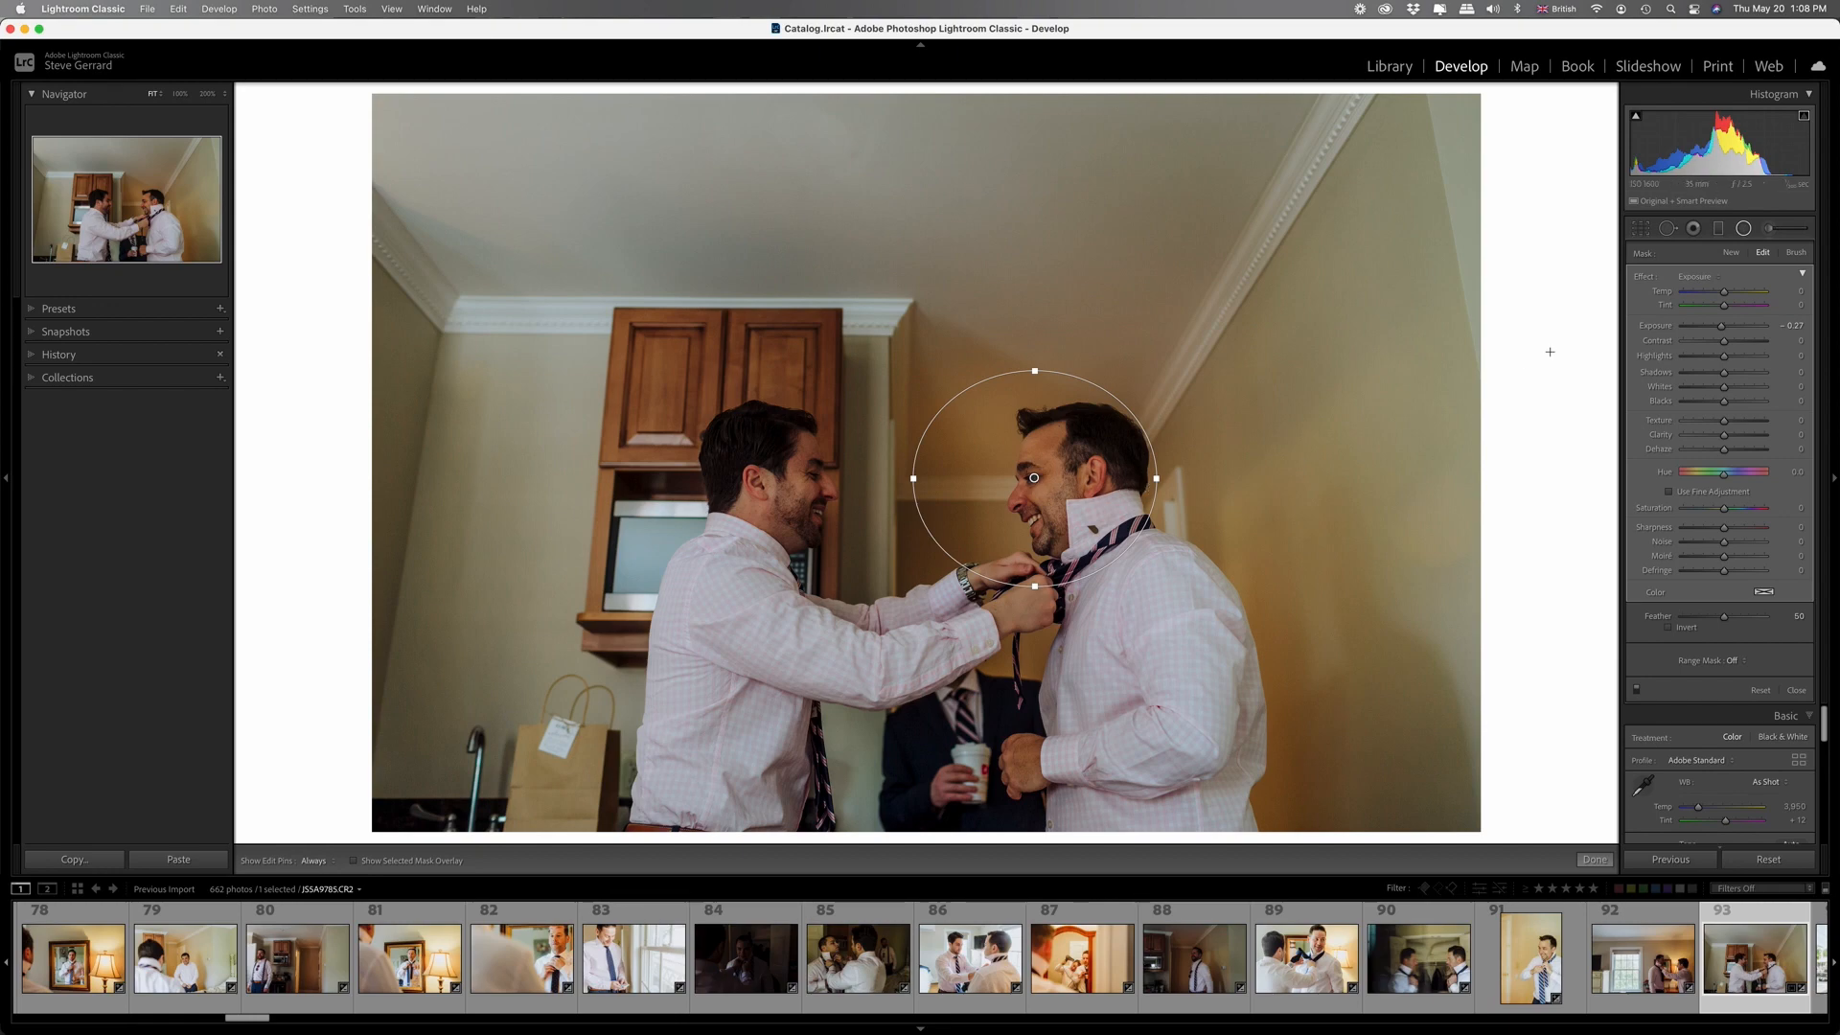
Test strong darkening outside the radial filter's ellipse, and set its Exposure to −0.29.
left_click(1698, 327)
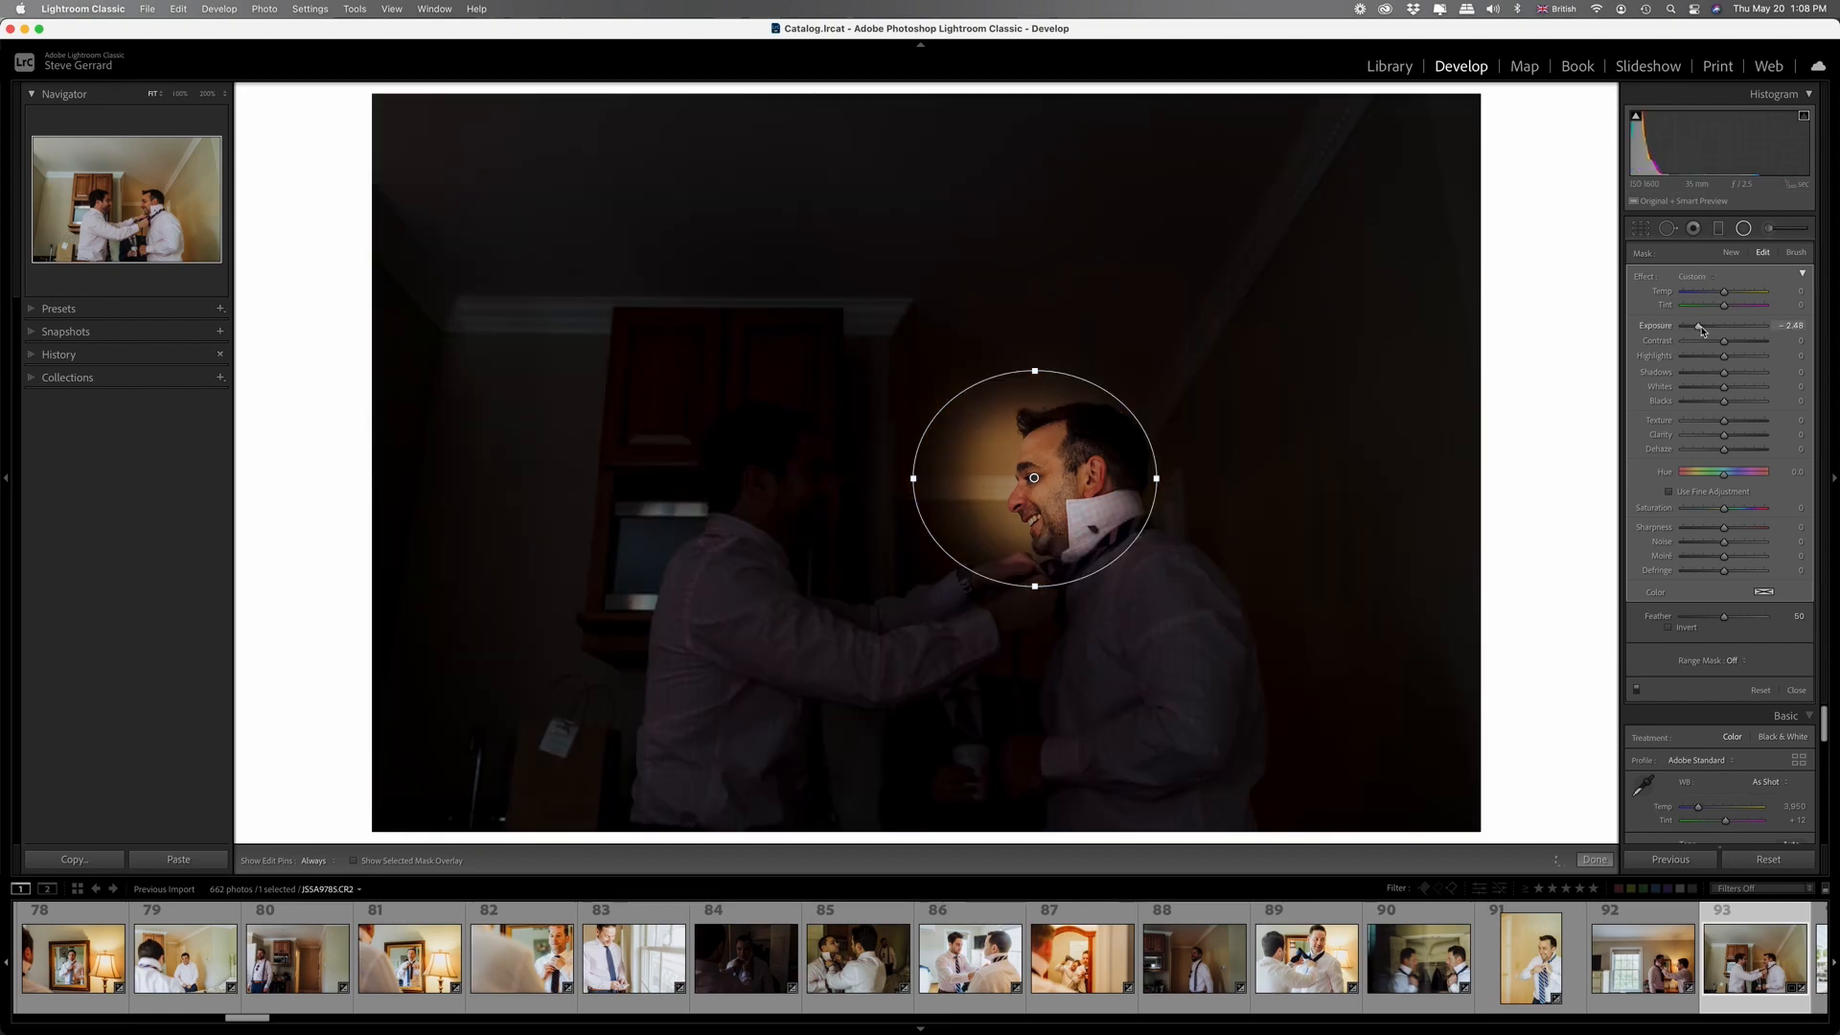
left_click_drag(1701, 330, 1724, 329)
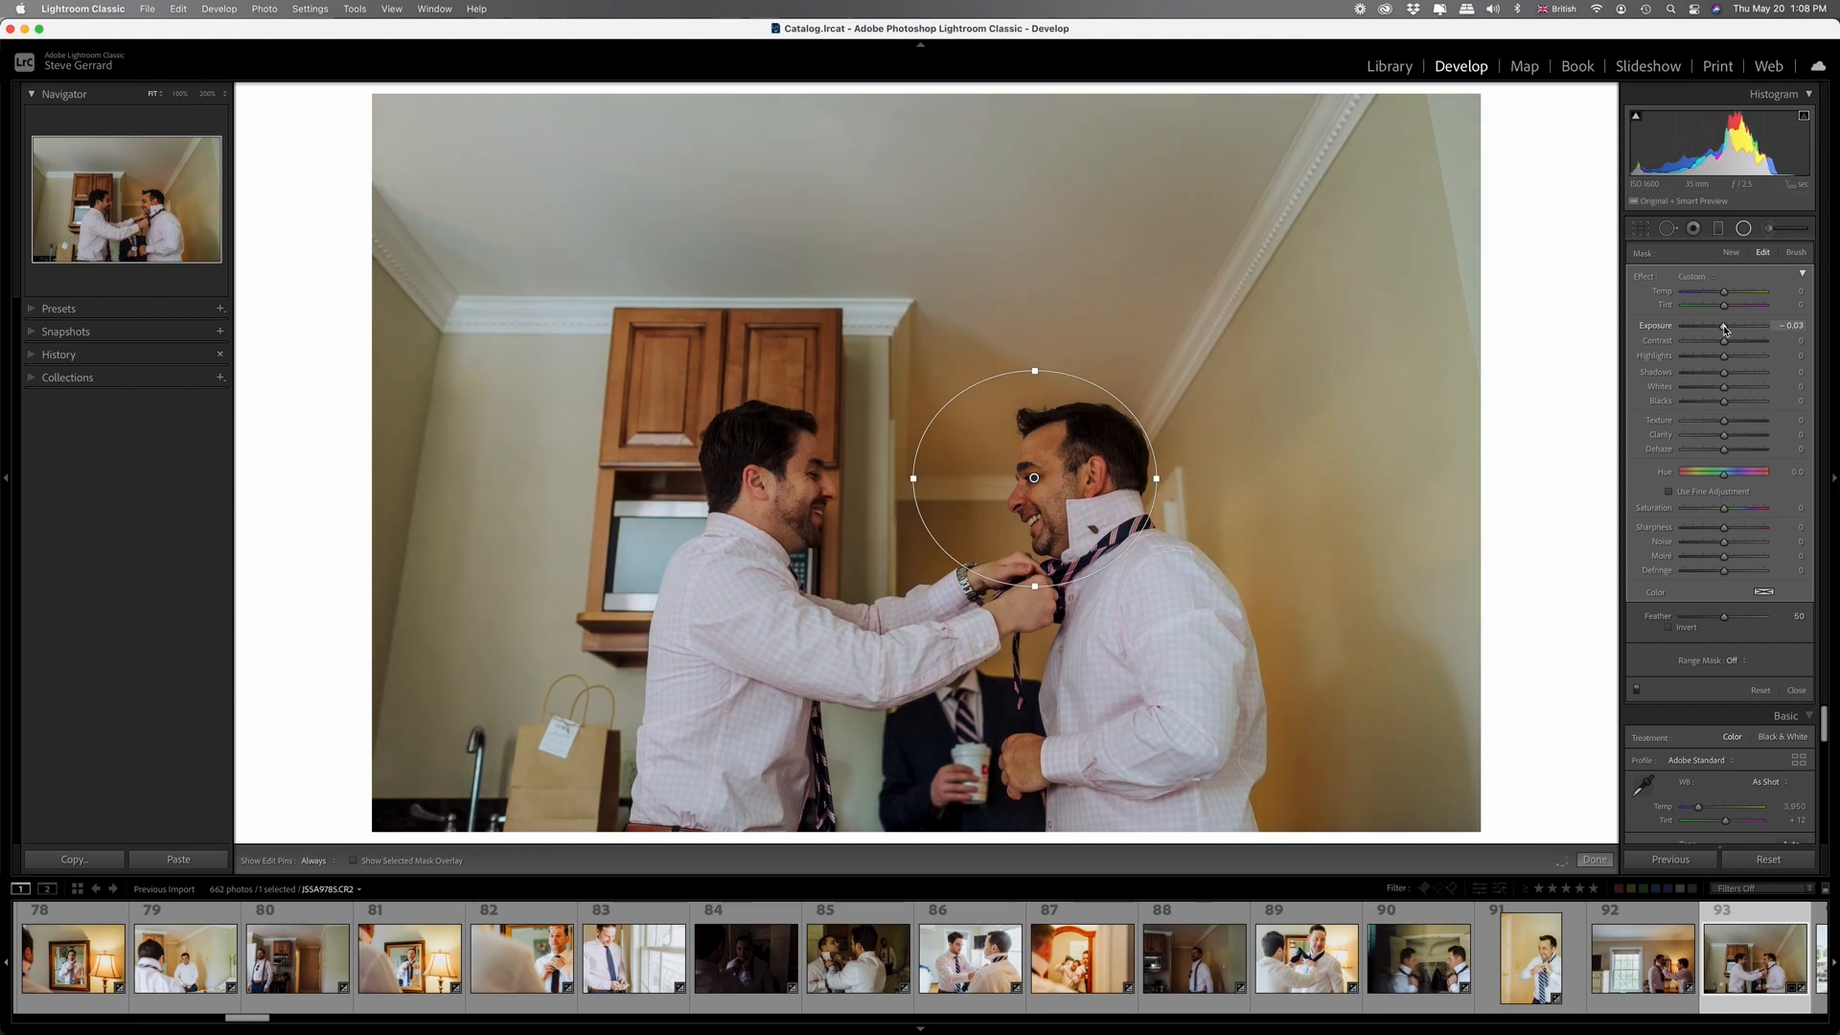
left_click_drag(1724, 329, 1721, 331)
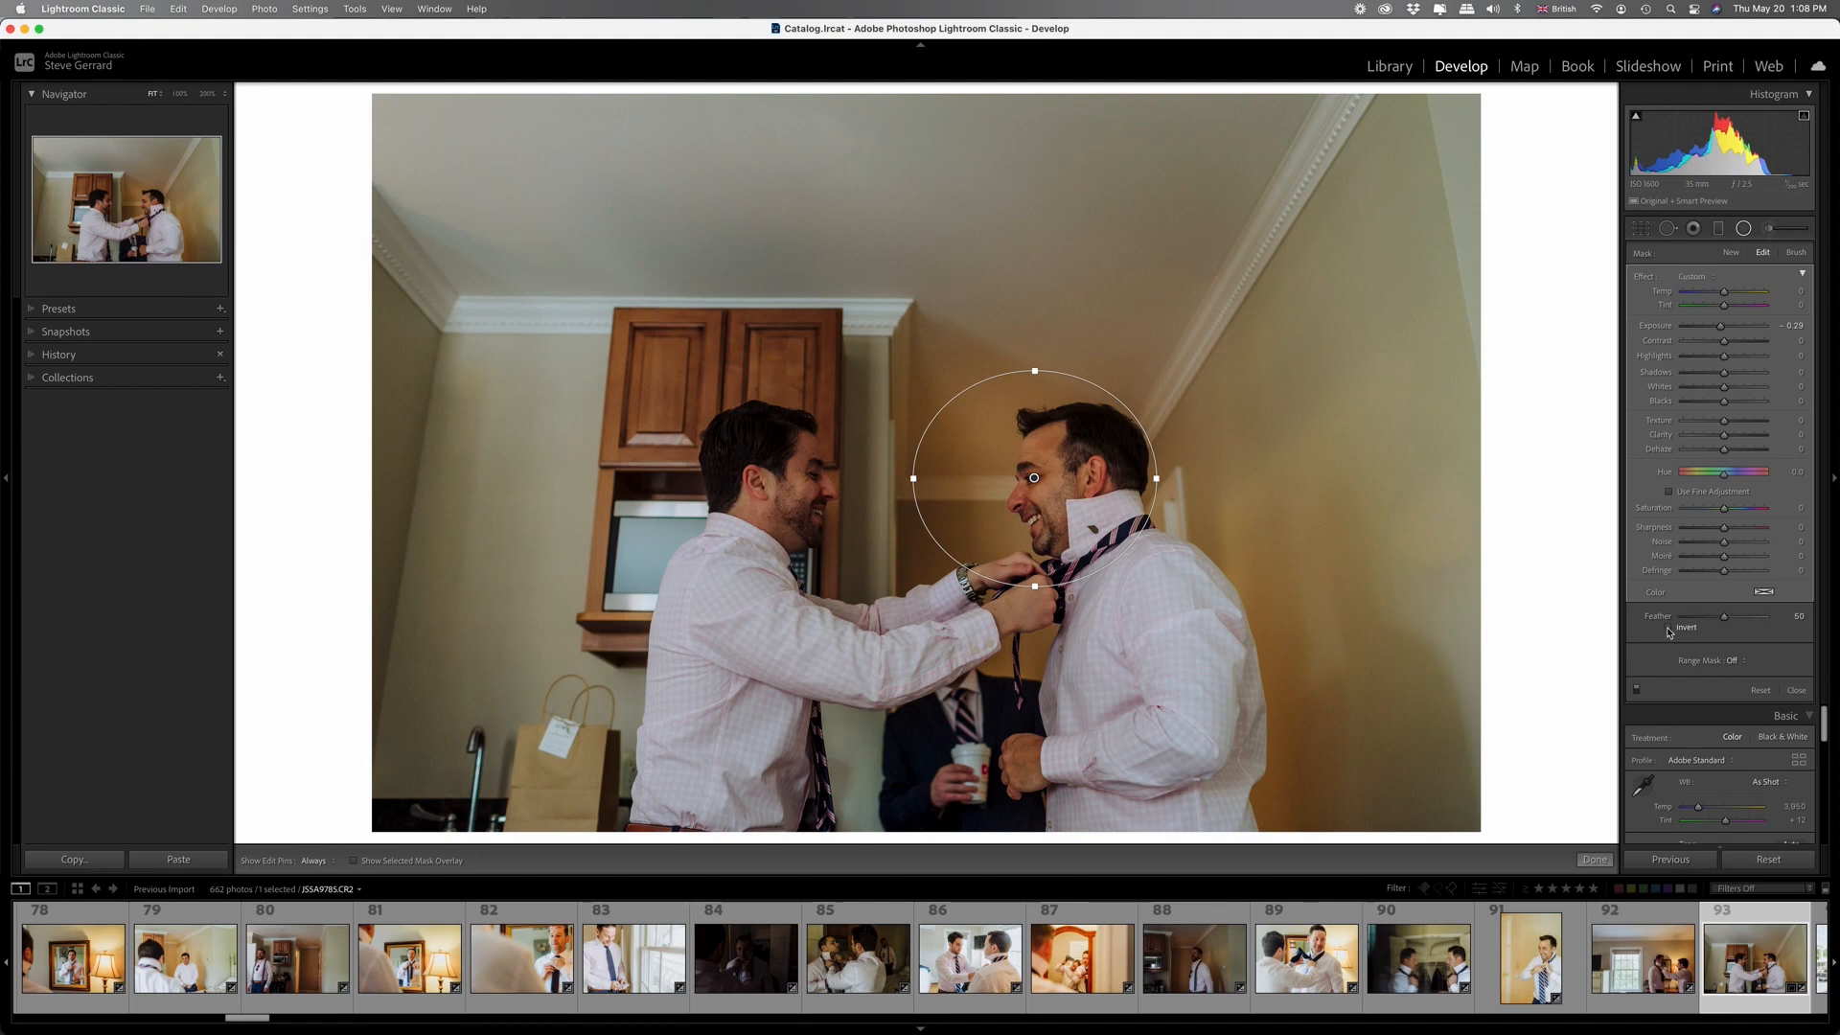
Invert the radial filter so it affects the inside of the ellipse, and set its Exposure to 0.28.
left_click(1670, 629)
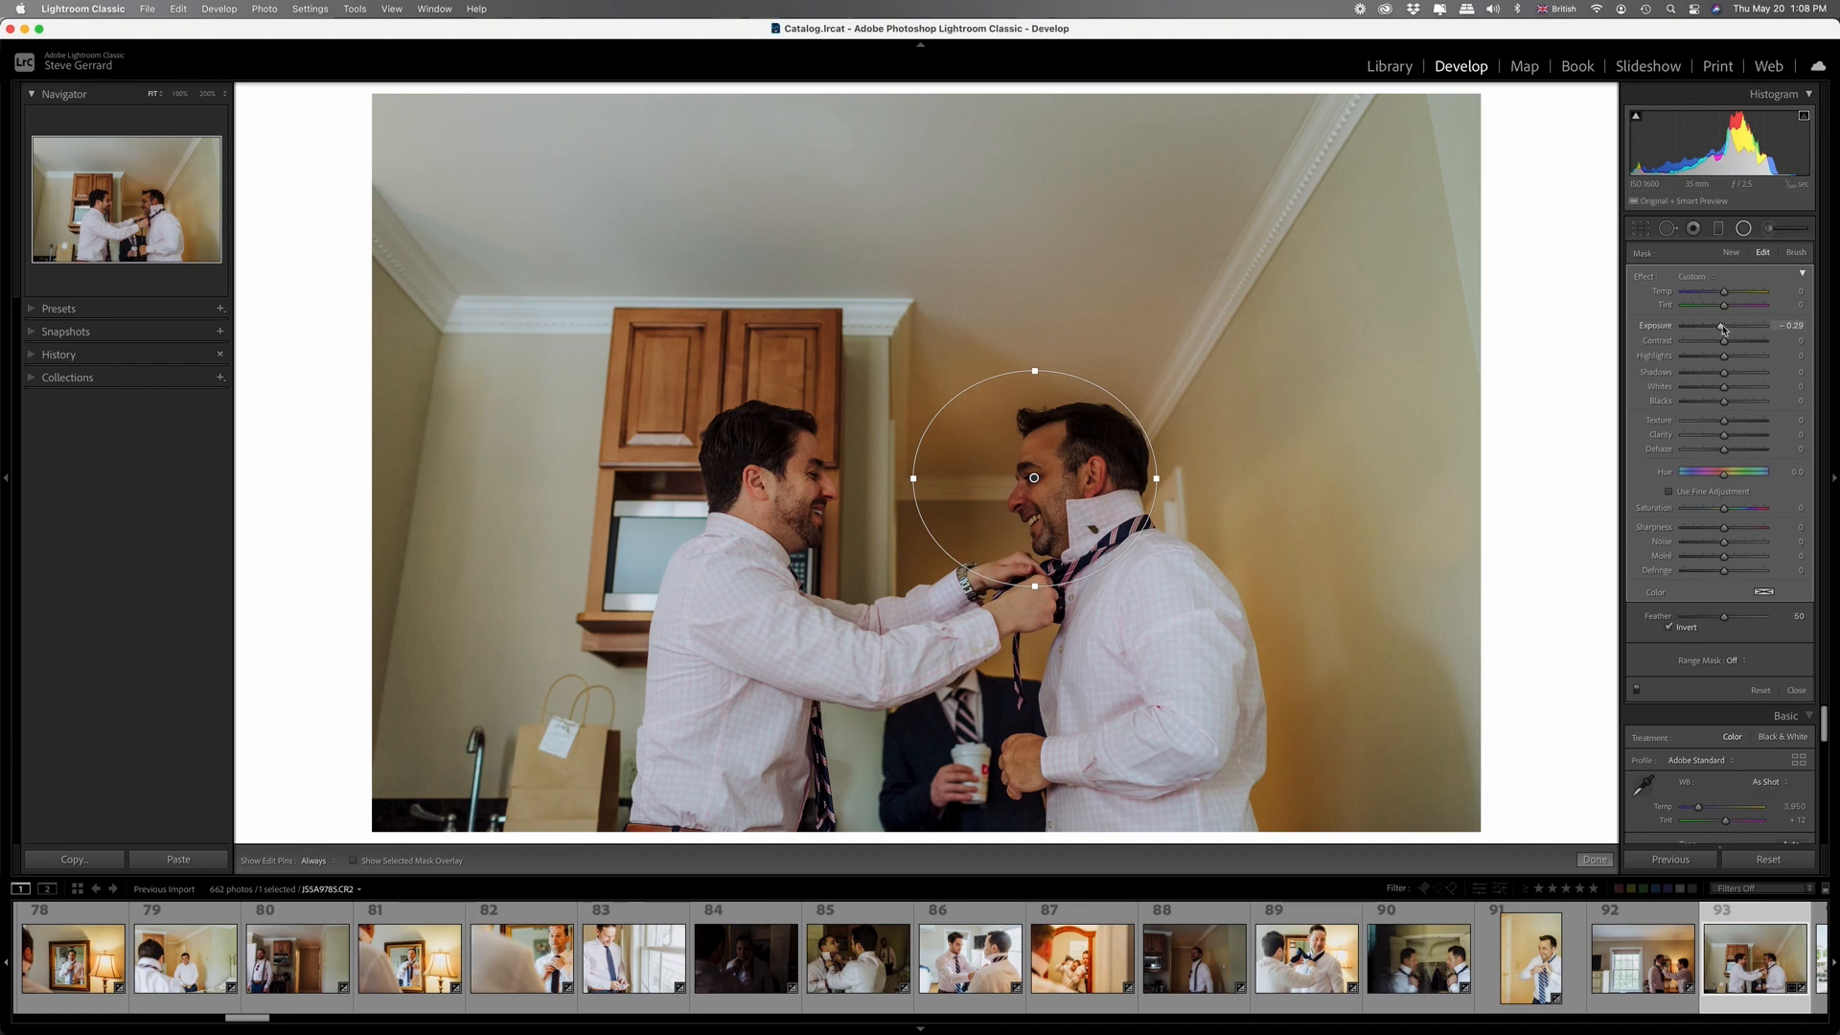
left_click_drag(1726, 330, 1730, 331)
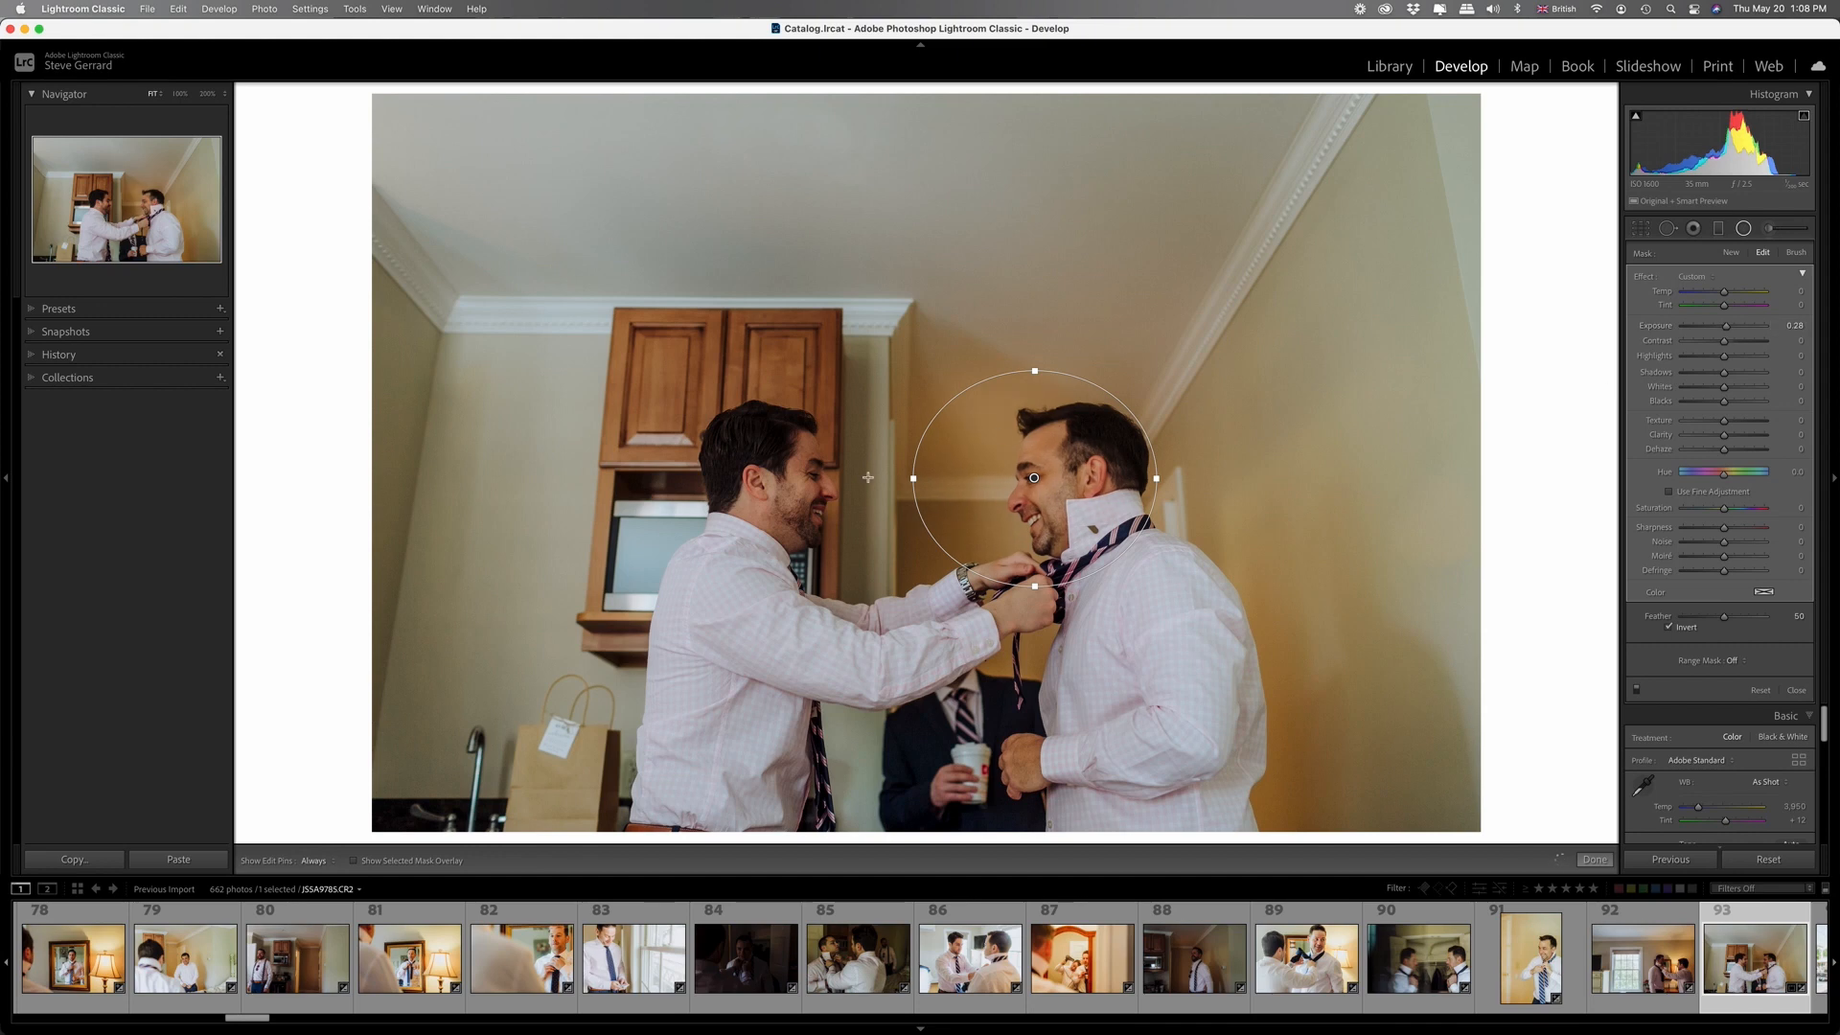
Narrow the radial filter's ellipse around the head of the man having his tie fixed, reposition it slightly, and finish the filter.
left_click_drag(915, 480, 958, 479)
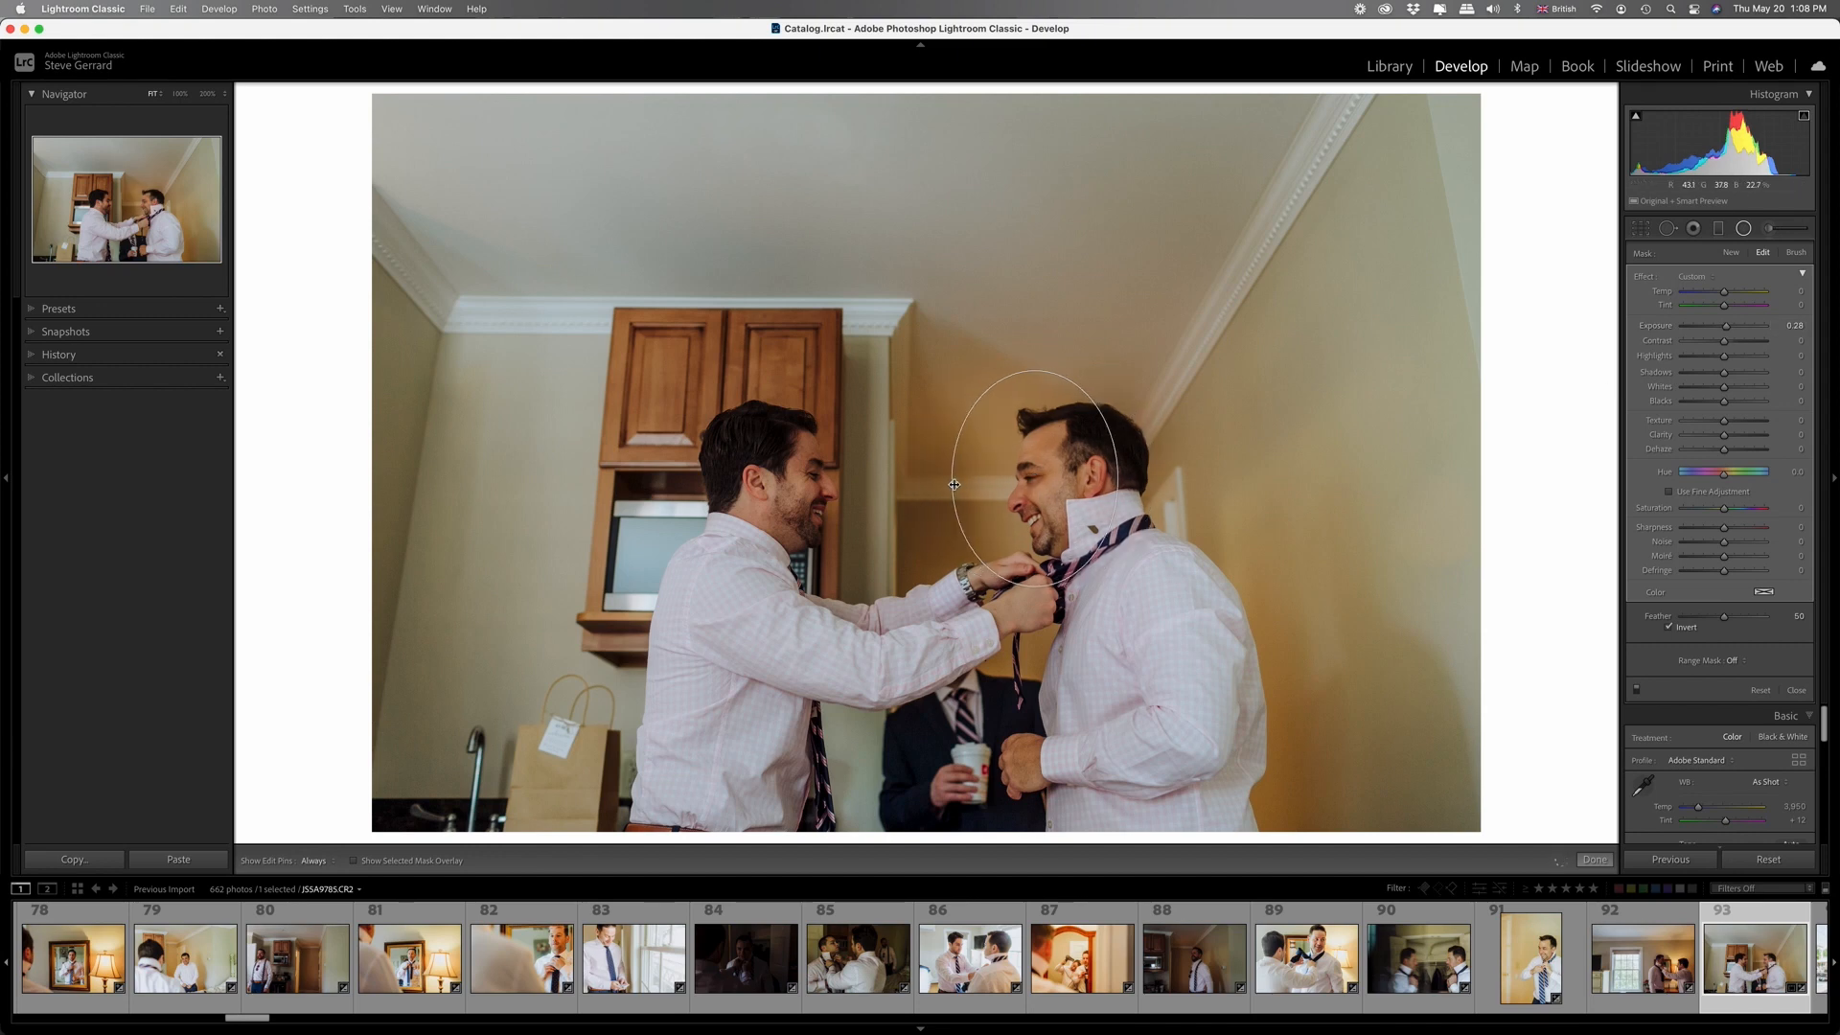
left_click_drag(1033, 372, 1035, 381)
left_click_drag(1124, 458, 1125, 489)
key("Return")
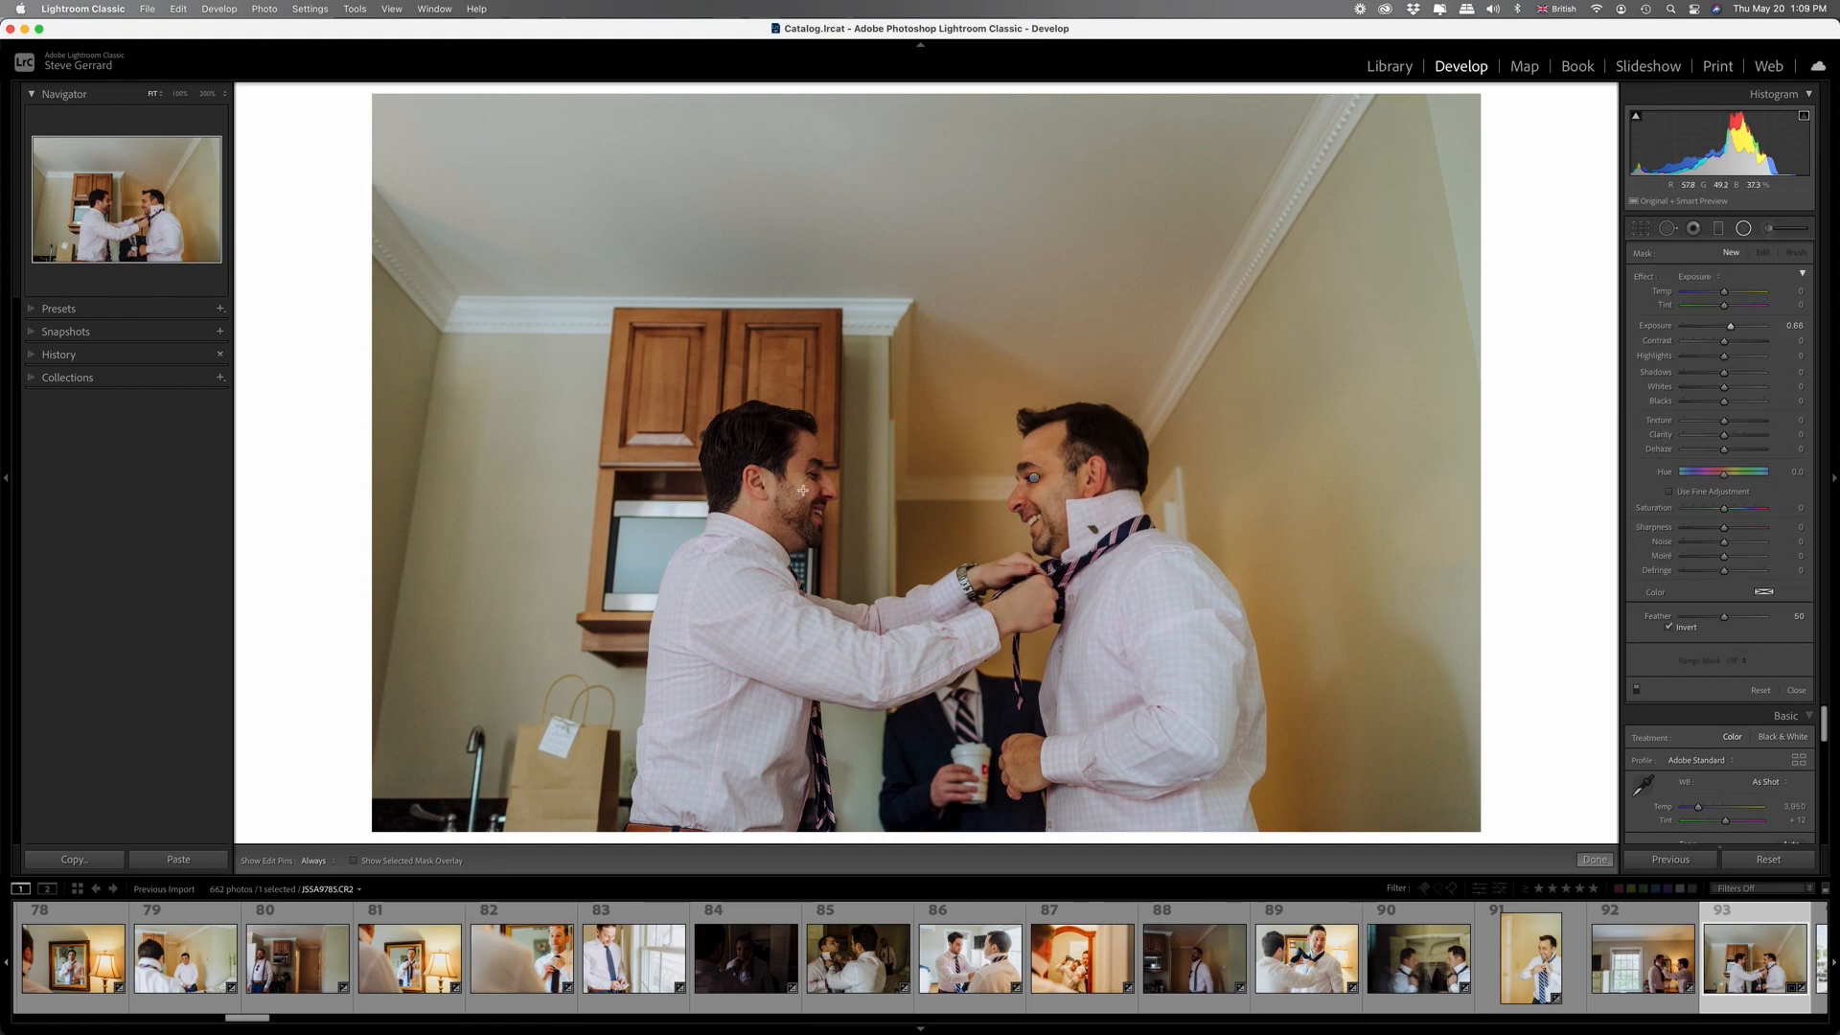
Draw a second radial filter over the face of the man fixing the tie, and reduce its Exposure slightly.
left_click_drag(803, 490, 835, 563)
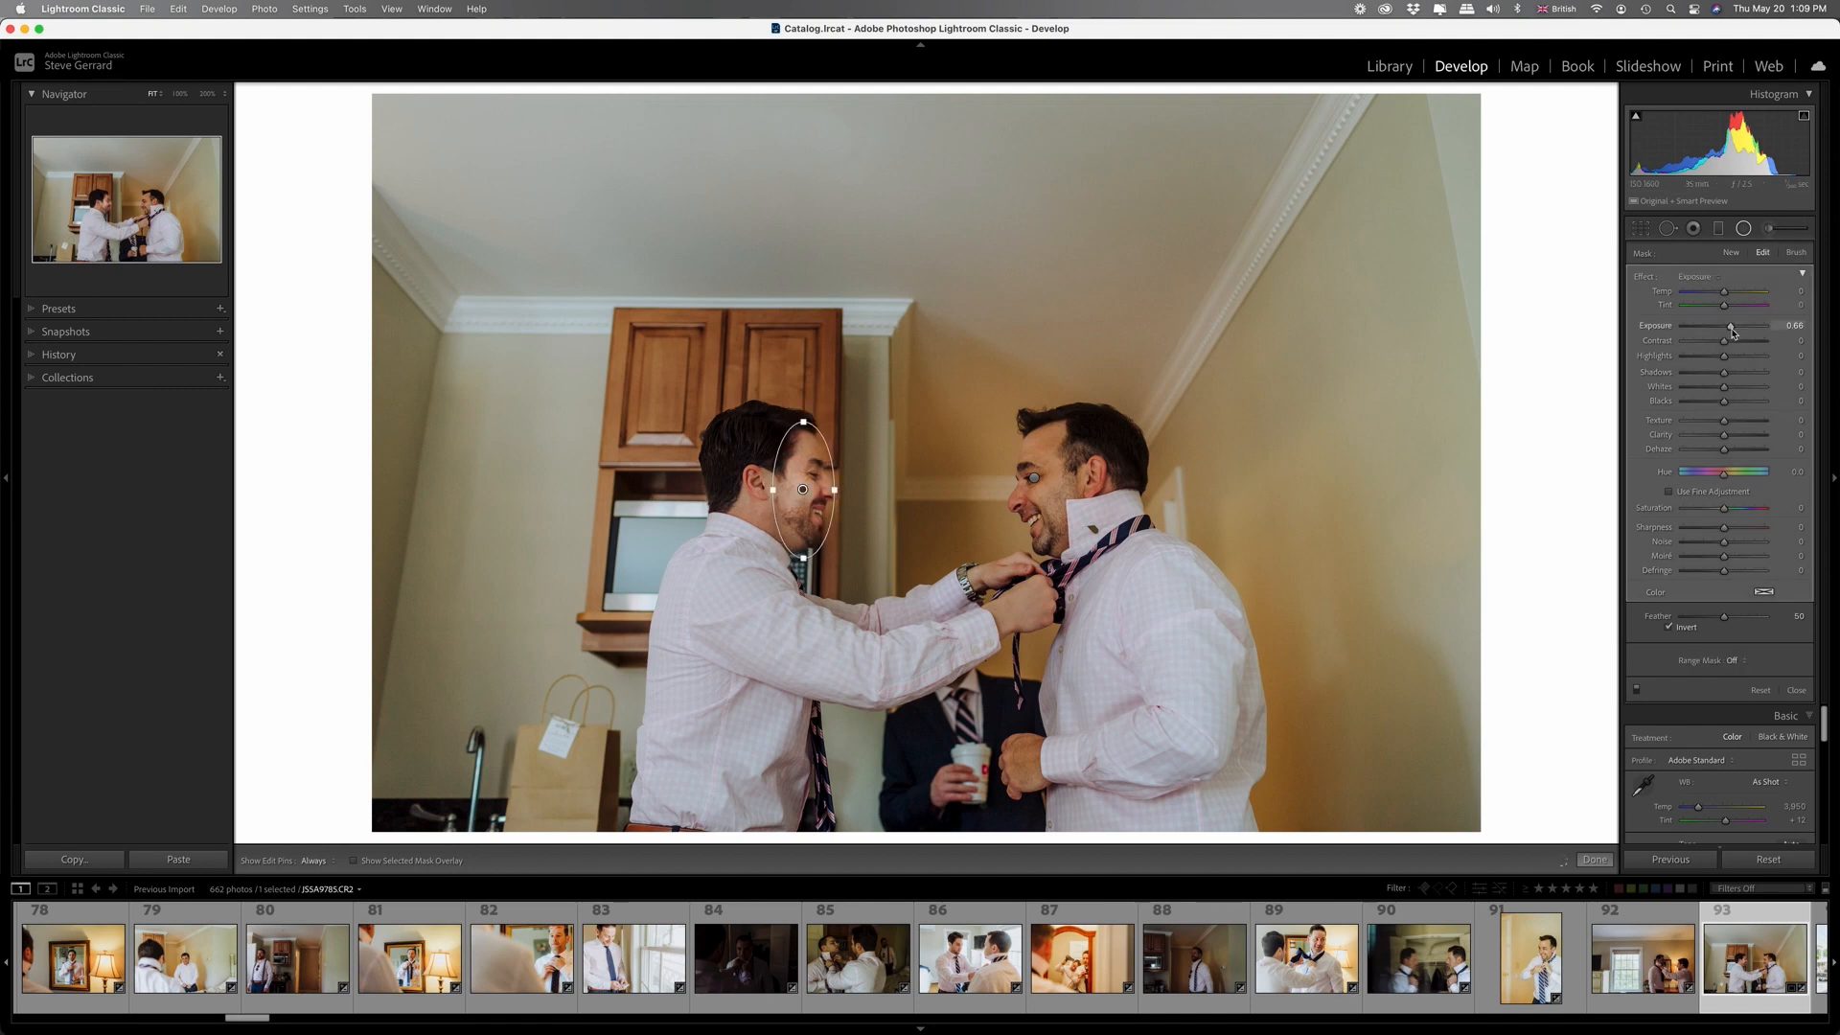
left_click_drag(1730, 326, 1728, 332)
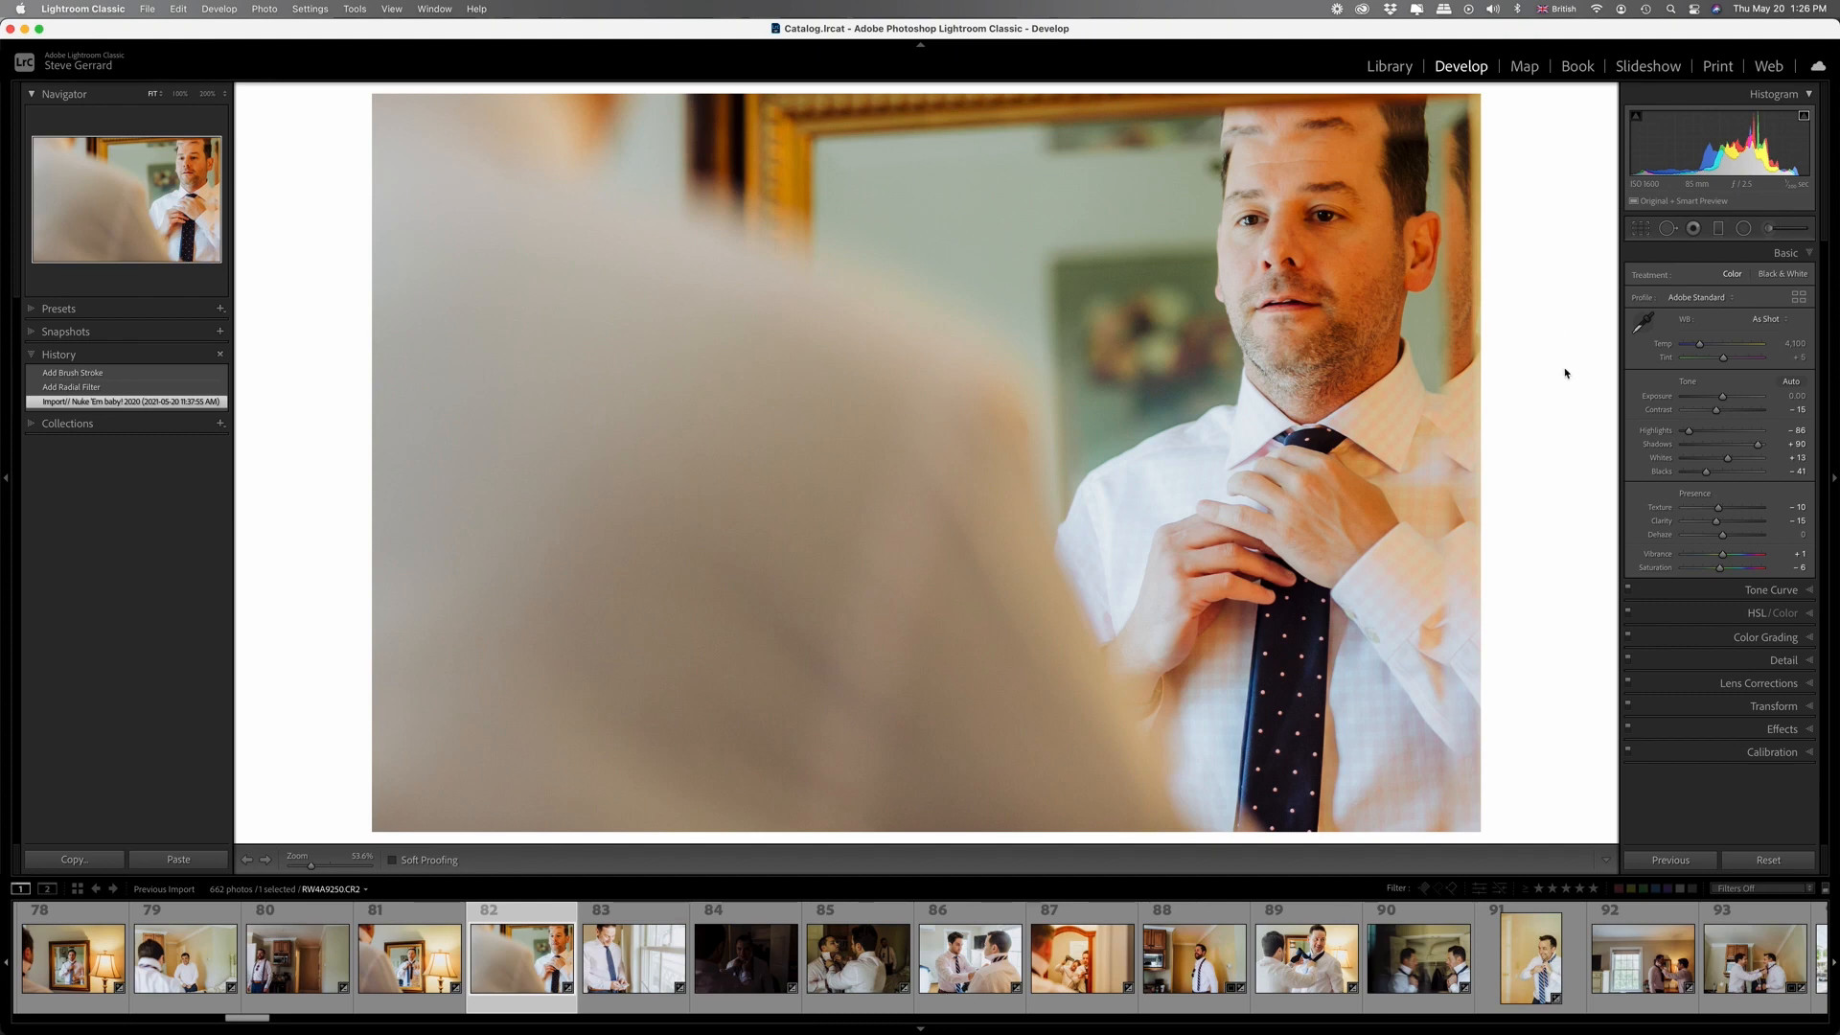
Draw a large radial filter centred on the man's face in the mirror photo, and strongly lower the Exposure outside it.
left_click(1745, 230)
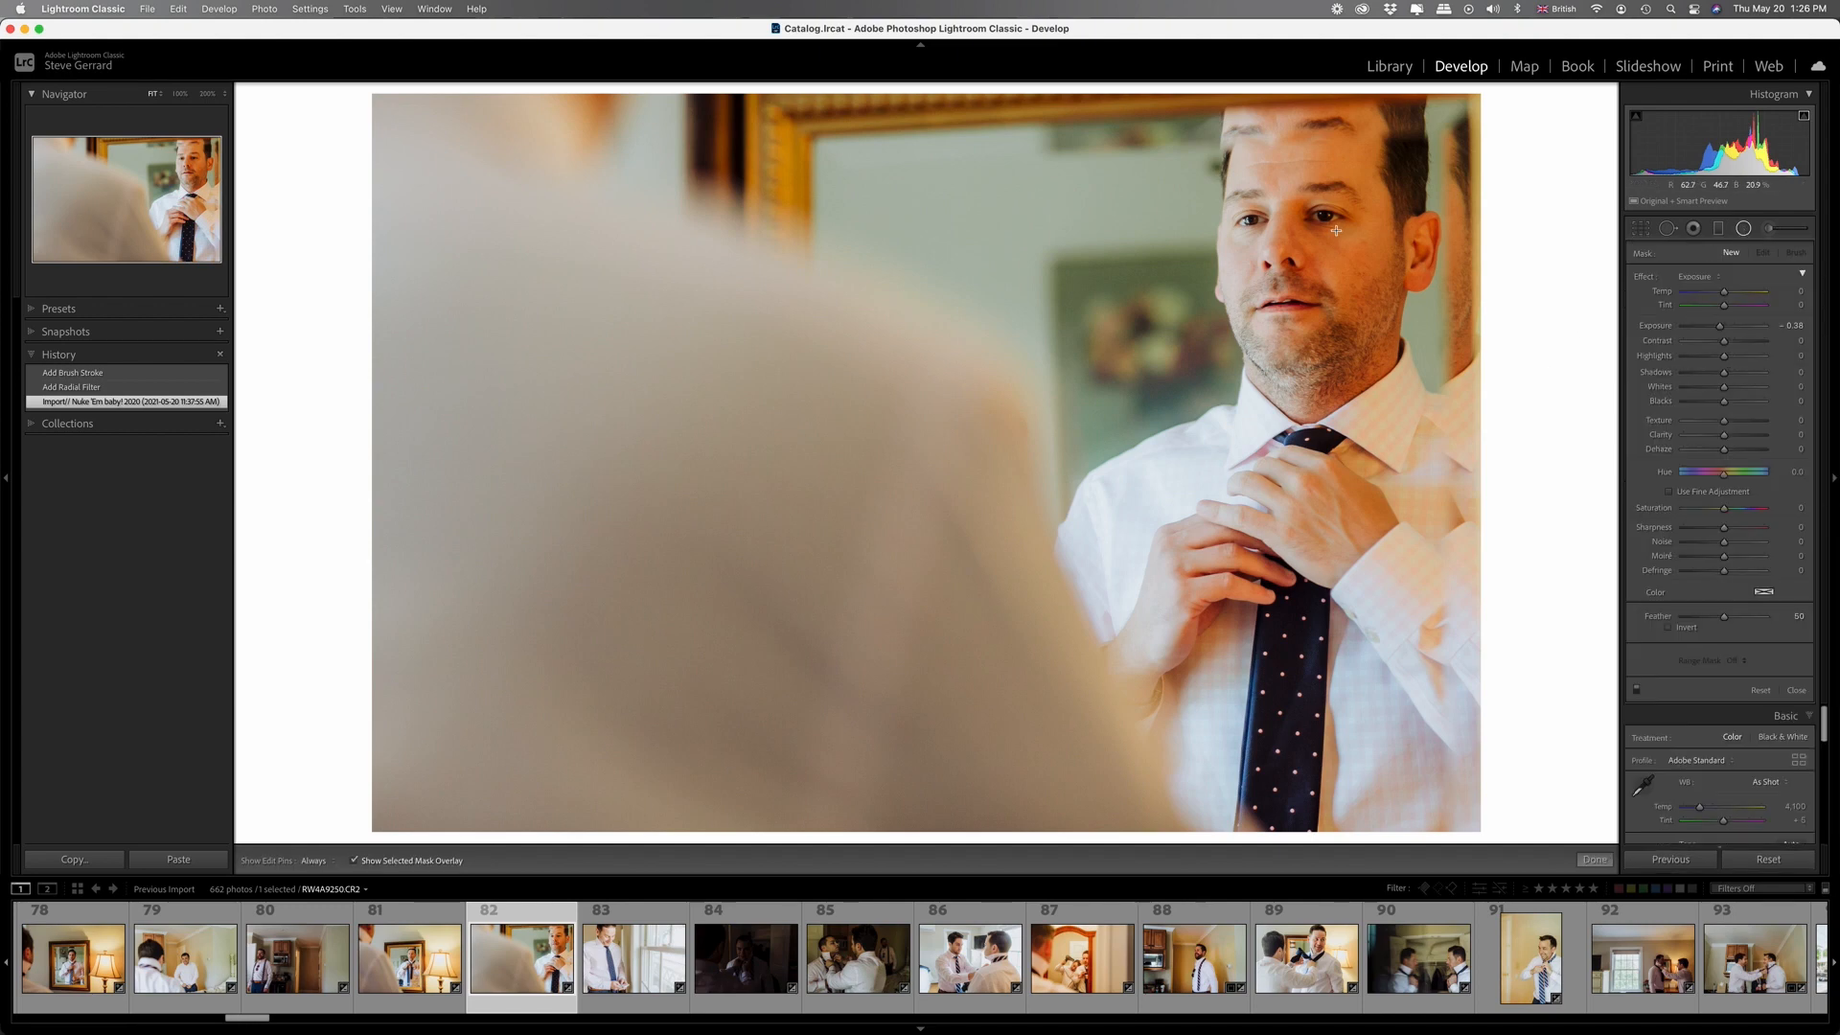
left_click_drag(1342, 228, 1433, 357)
left_click_drag(1518, 413, 1555, 562)
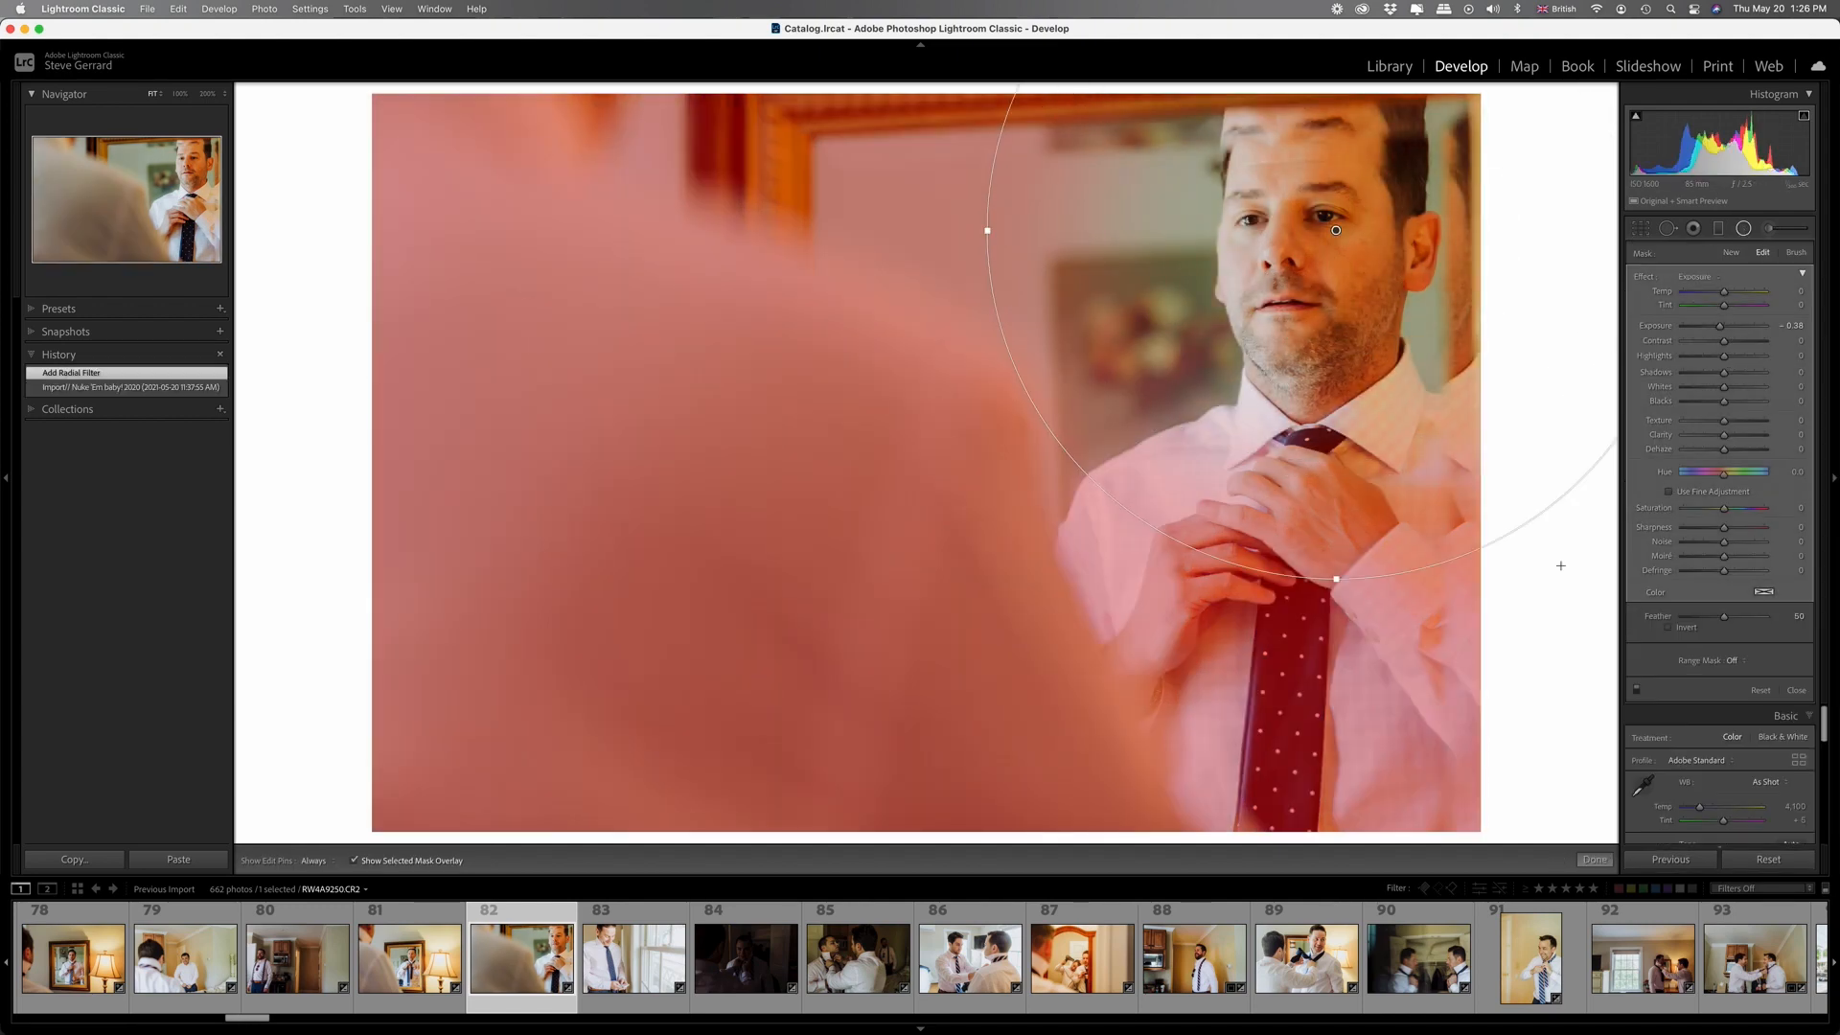
left_click_drag(1721, 328, 1705, 331)
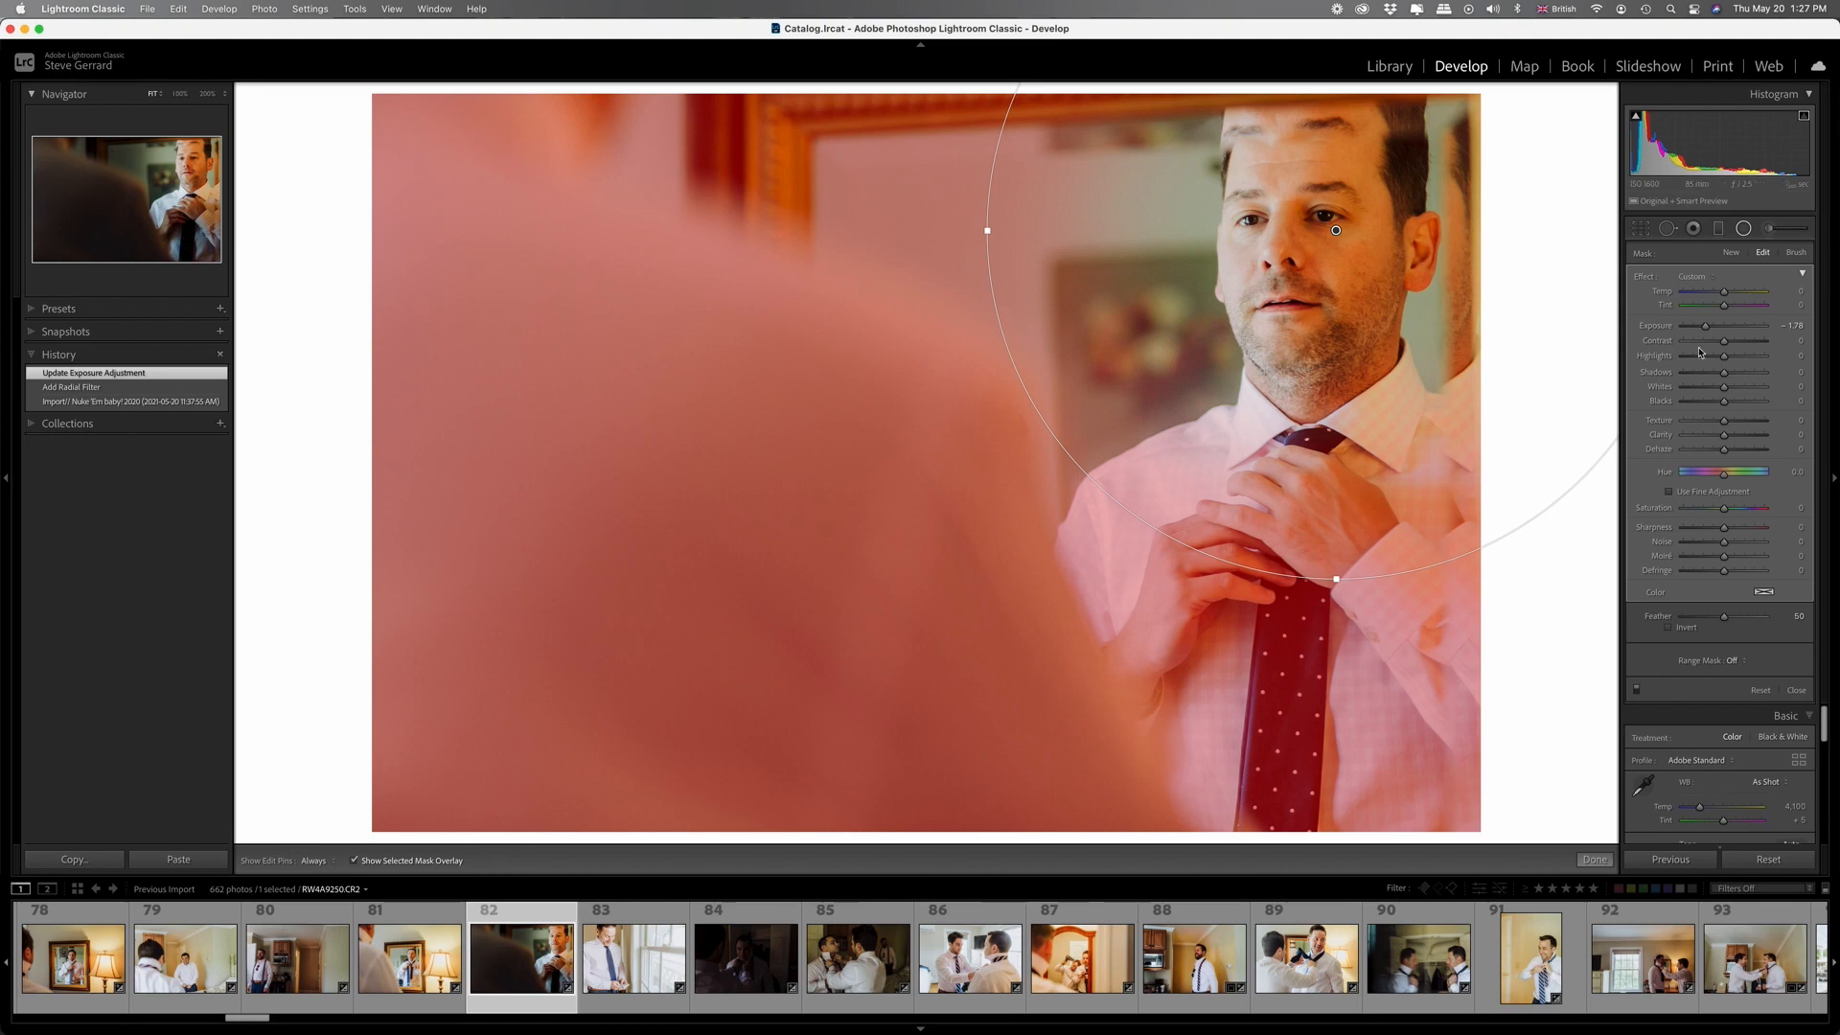
Brush extra masked area into the radial filter beside the man's face, close the filter, and compare before and after.
left_click(1796, 252)
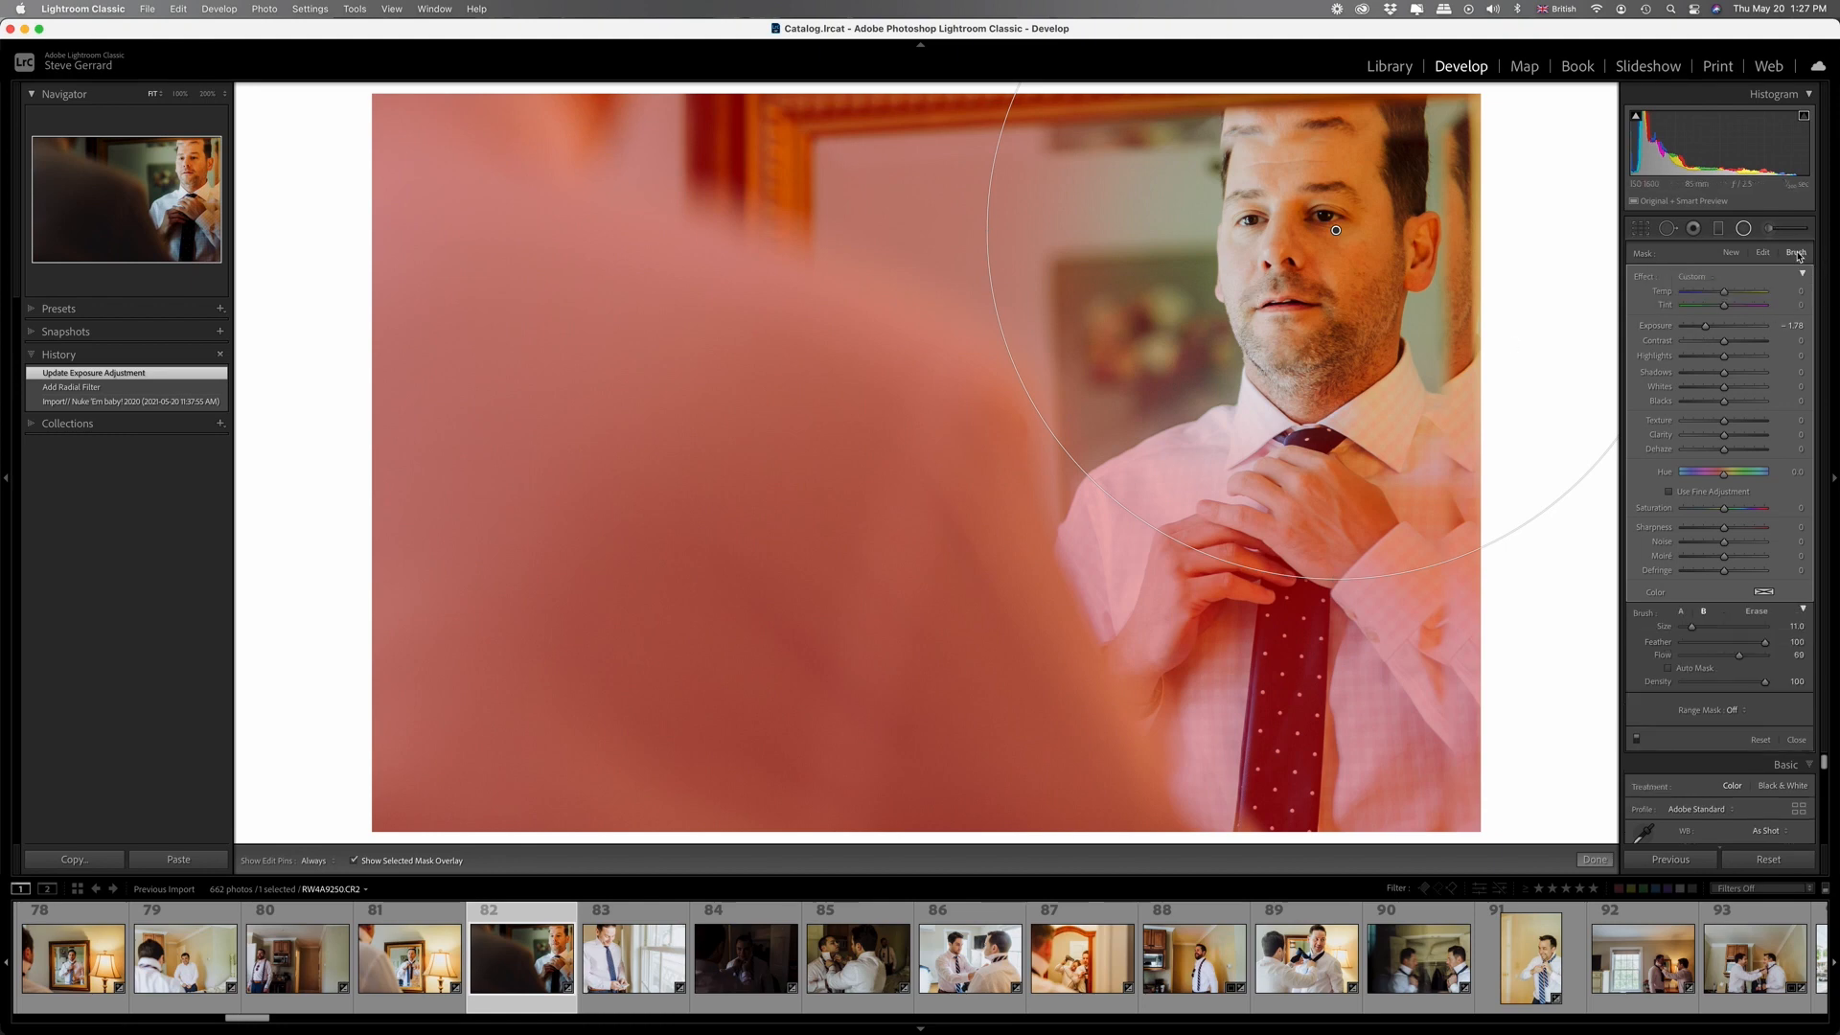
key("h")
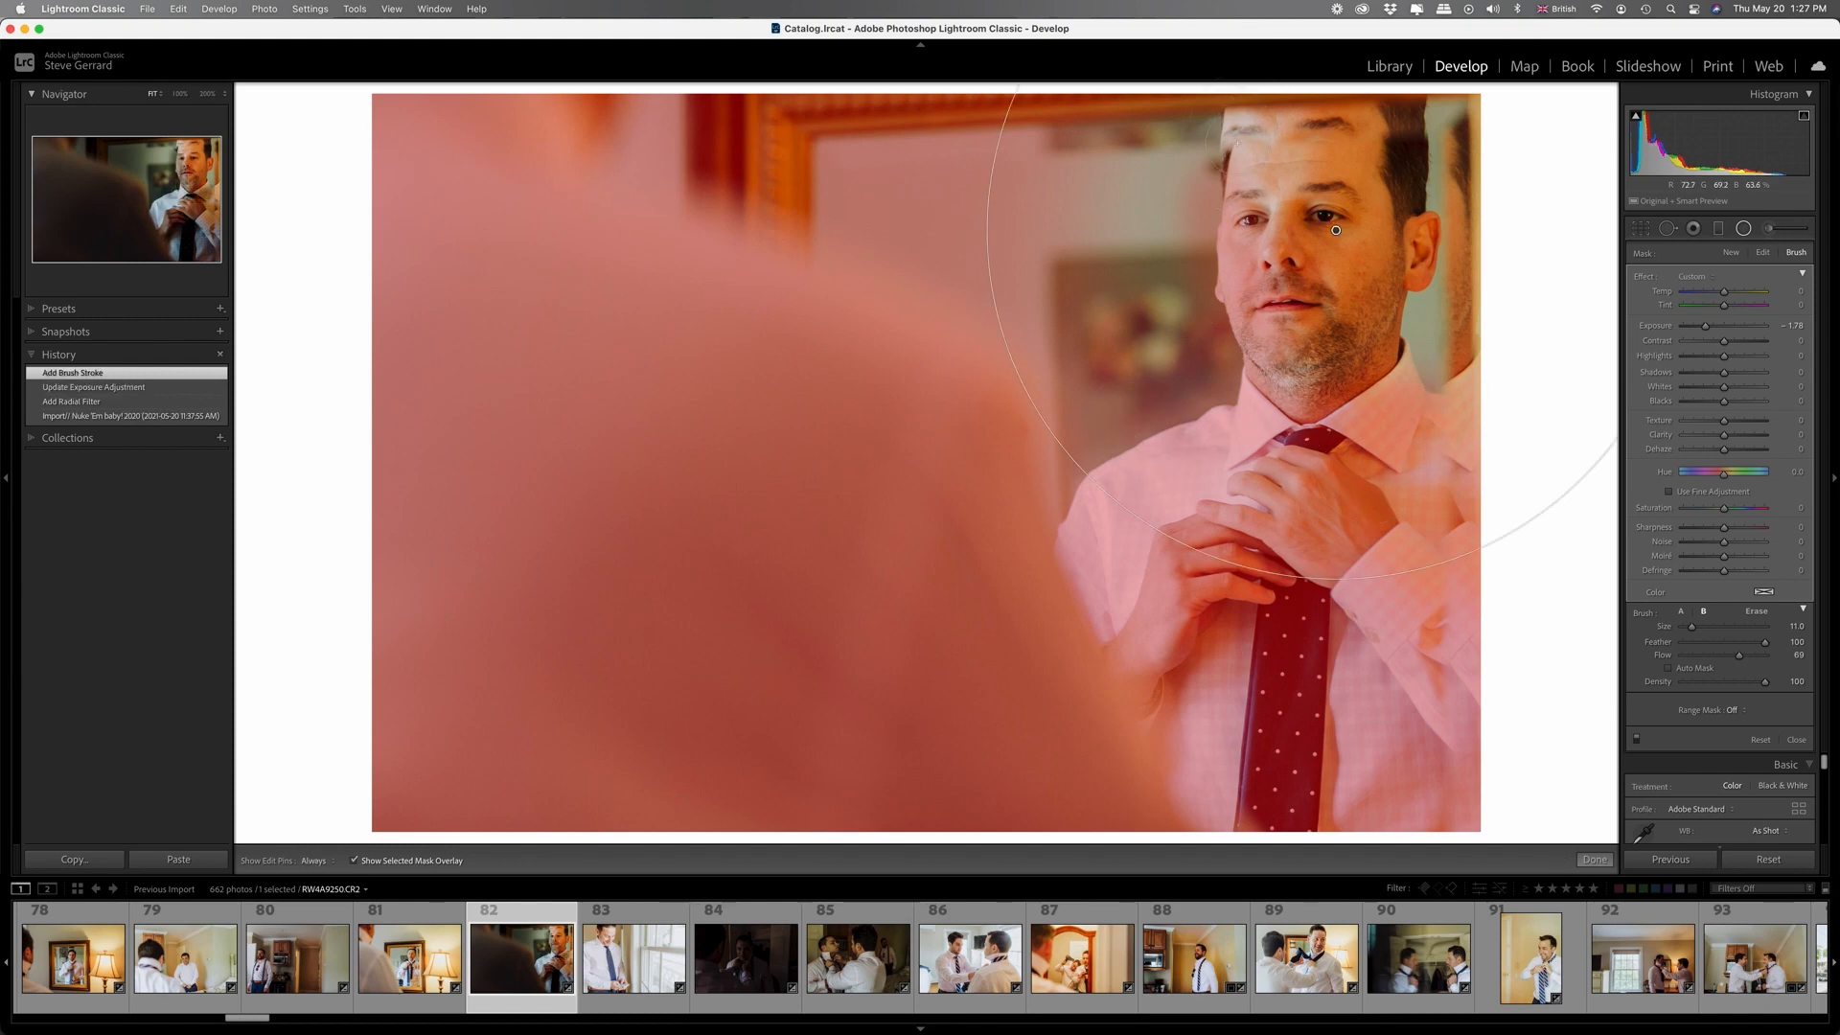
mouse_move(1248, 130)
left_mouse_down()
mouse_move(1190, 192)
mouse_move(1192, 327)
mouse_move(1218, 408)
left_mouse_up()
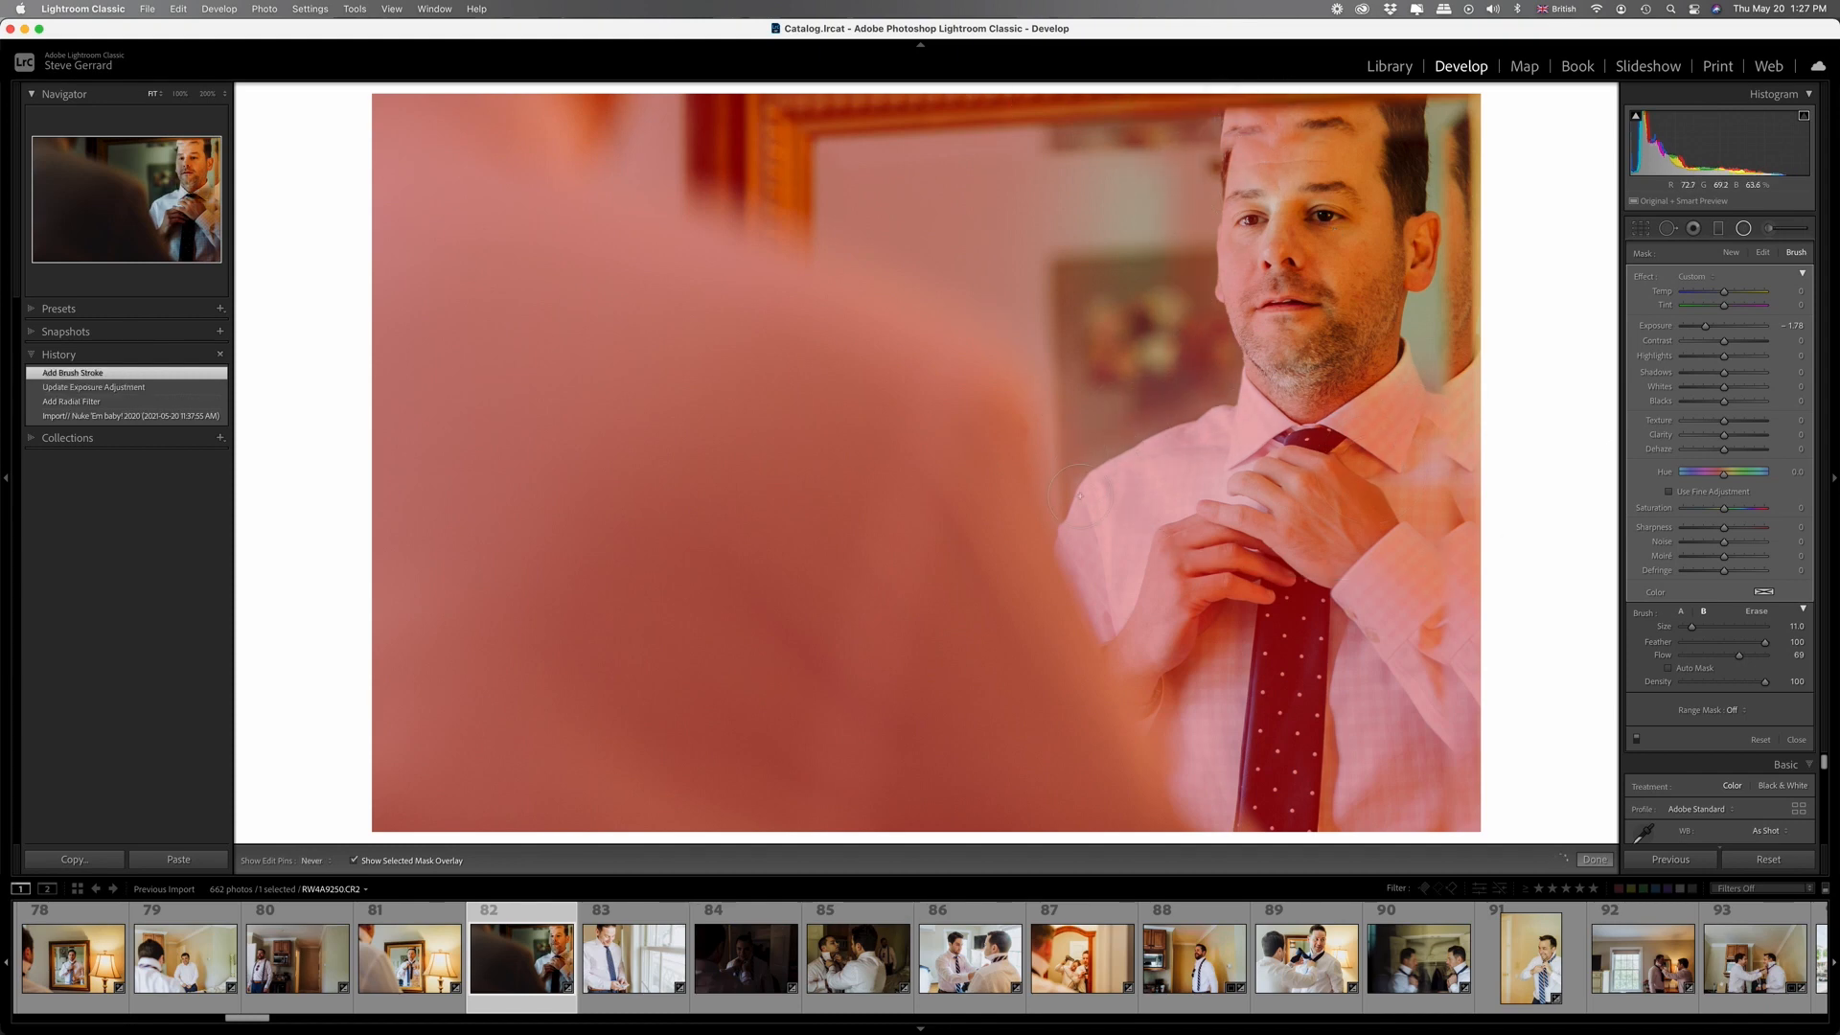
left_click(1745, 229)
key("backslash")
key("backslash")
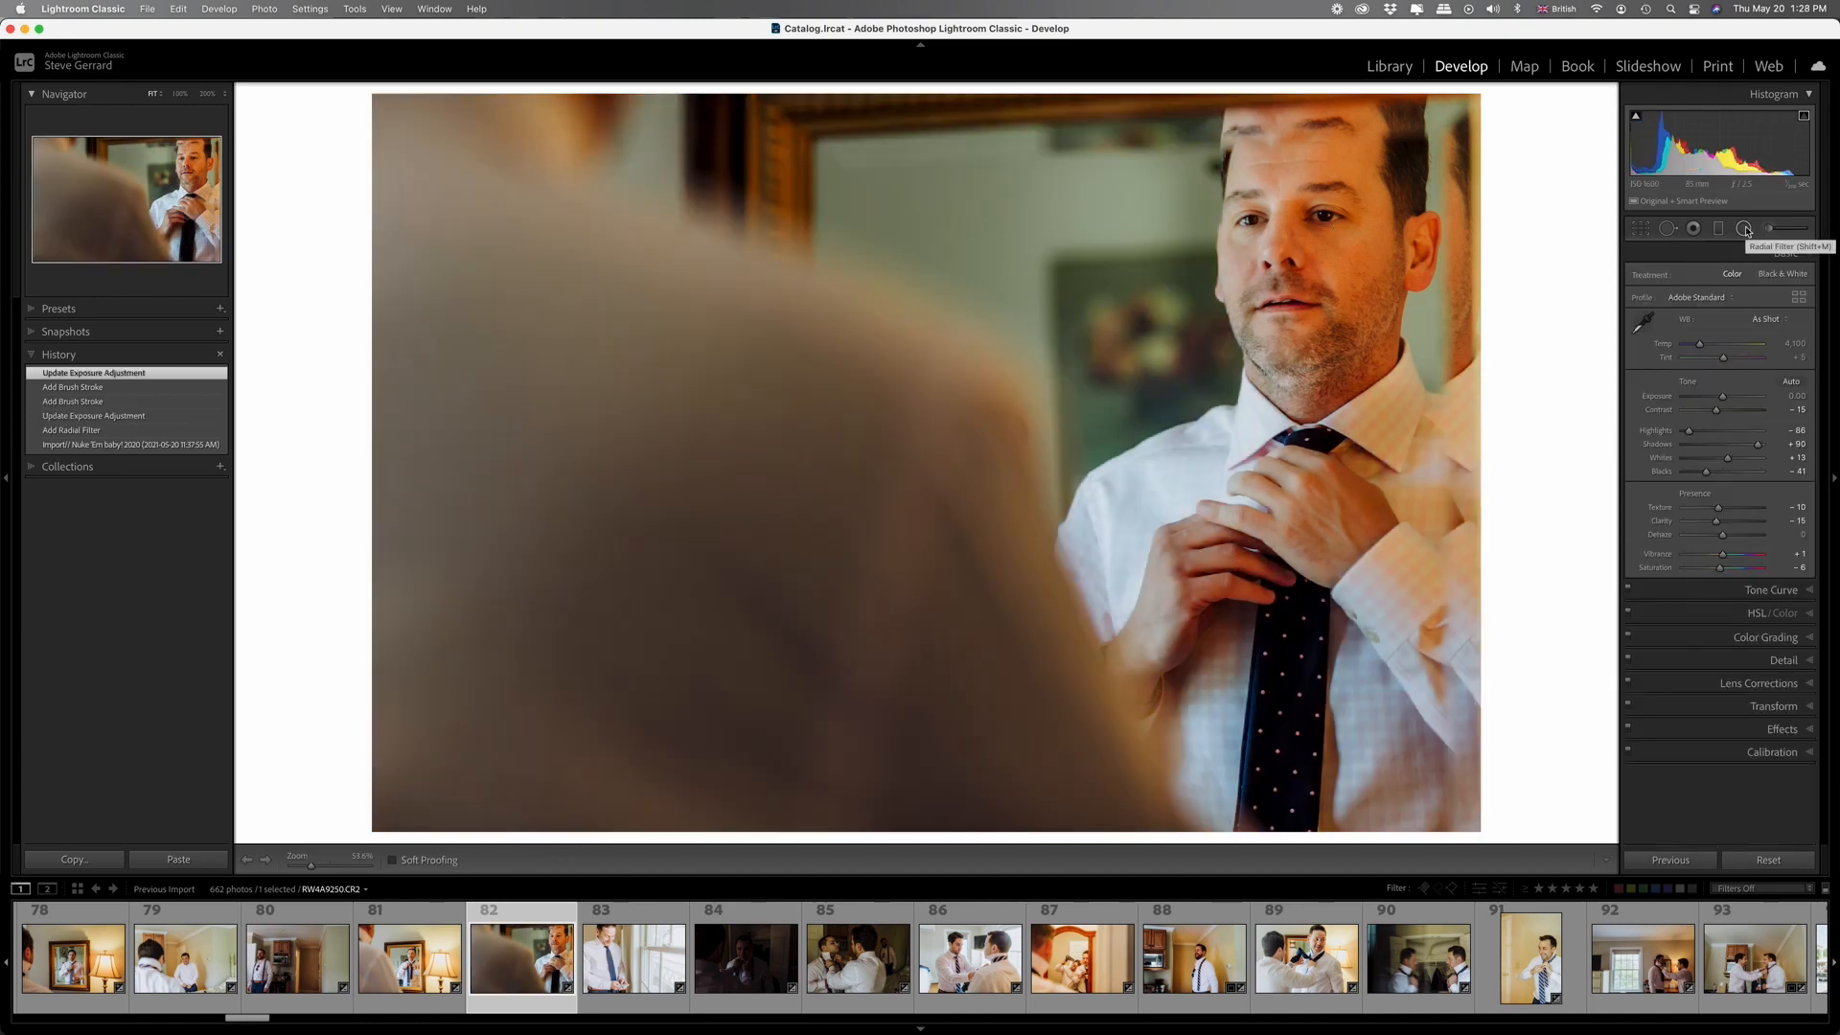
Add an inverted radial filter with positive Exposure over the face of the man in the mirror, and close the filter.
left_click(1745, 229)
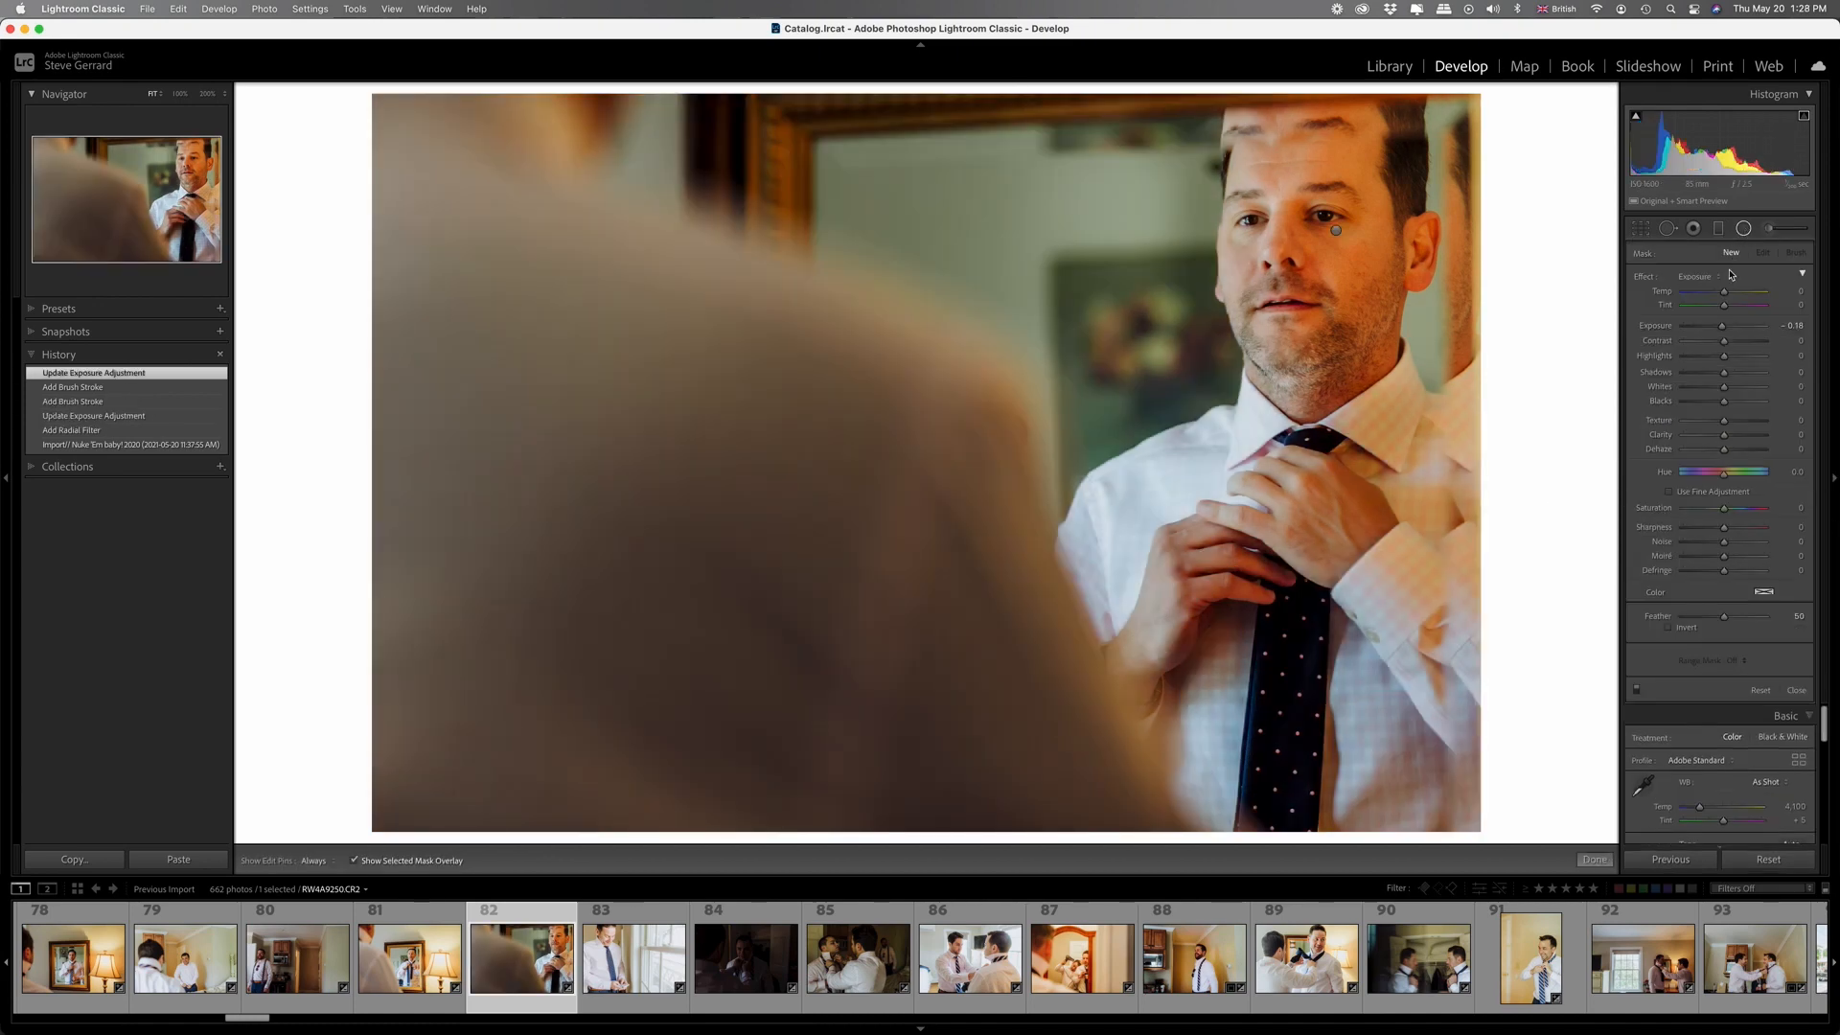
left_click_drag(1722, 327, 1728, 326)
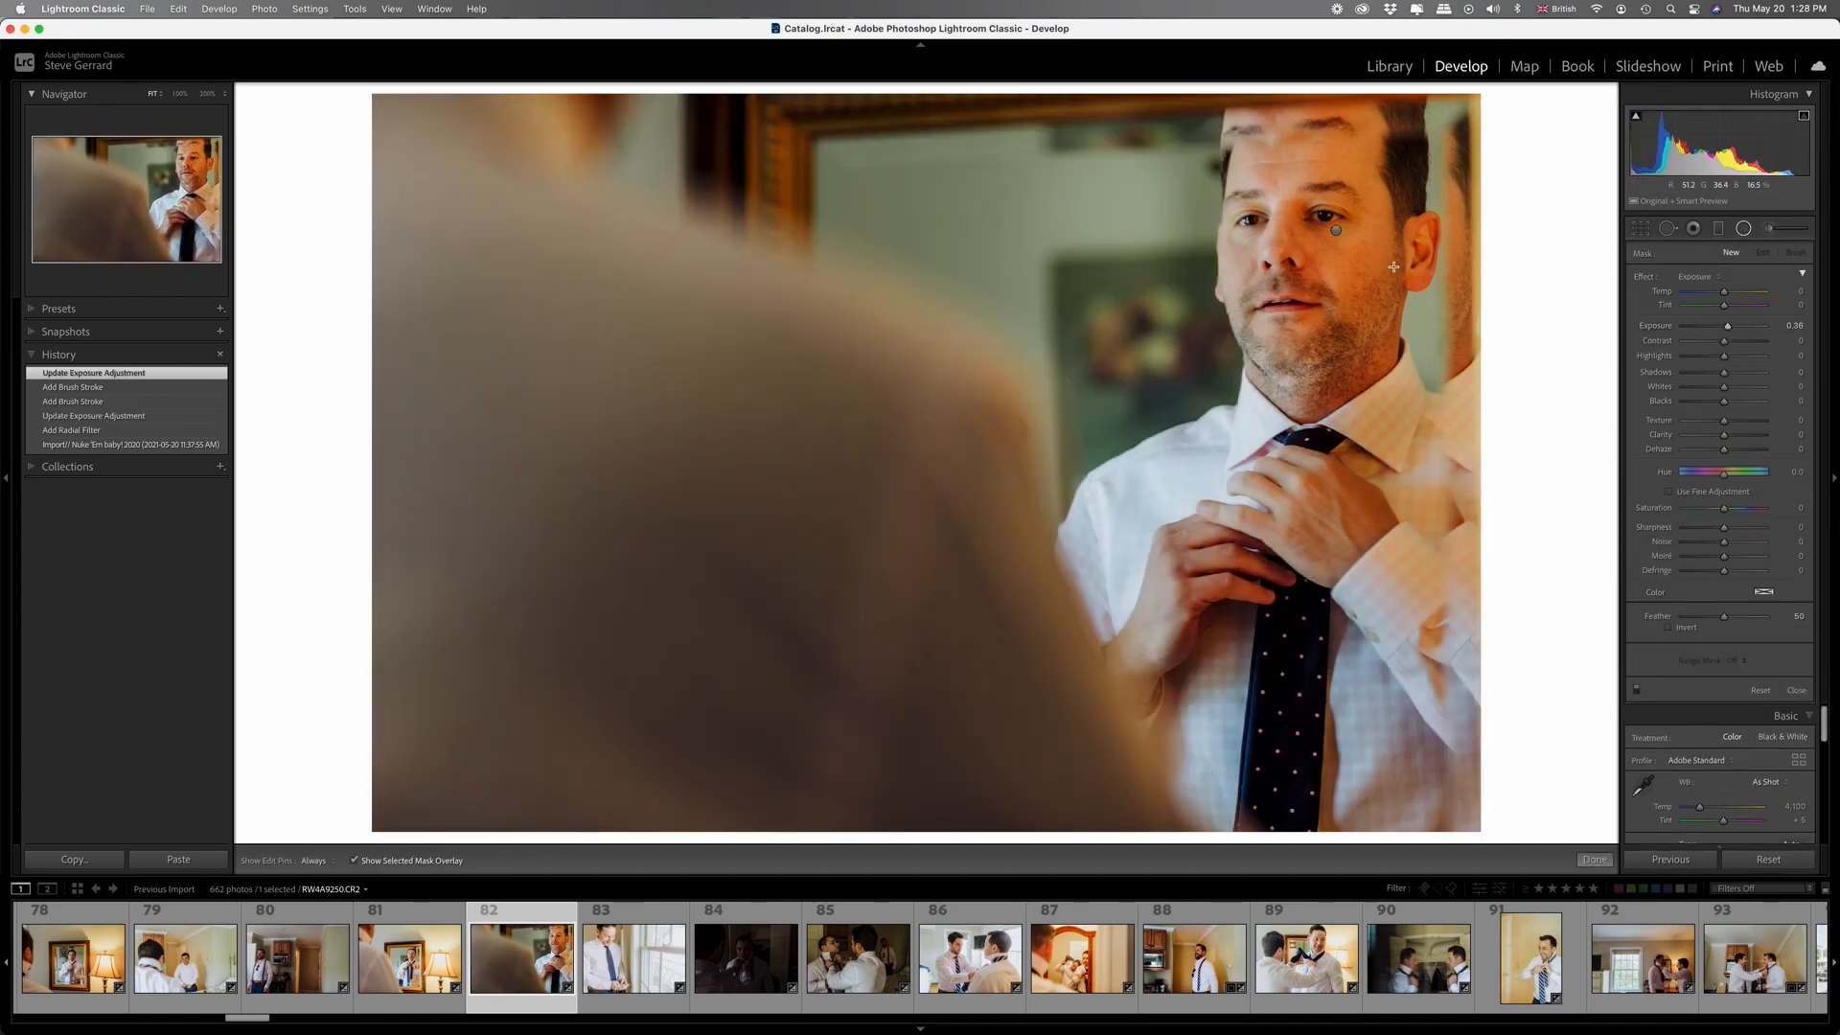
left_click(1684, 630)
left_click_drag(1335, 265, 1397, 388)
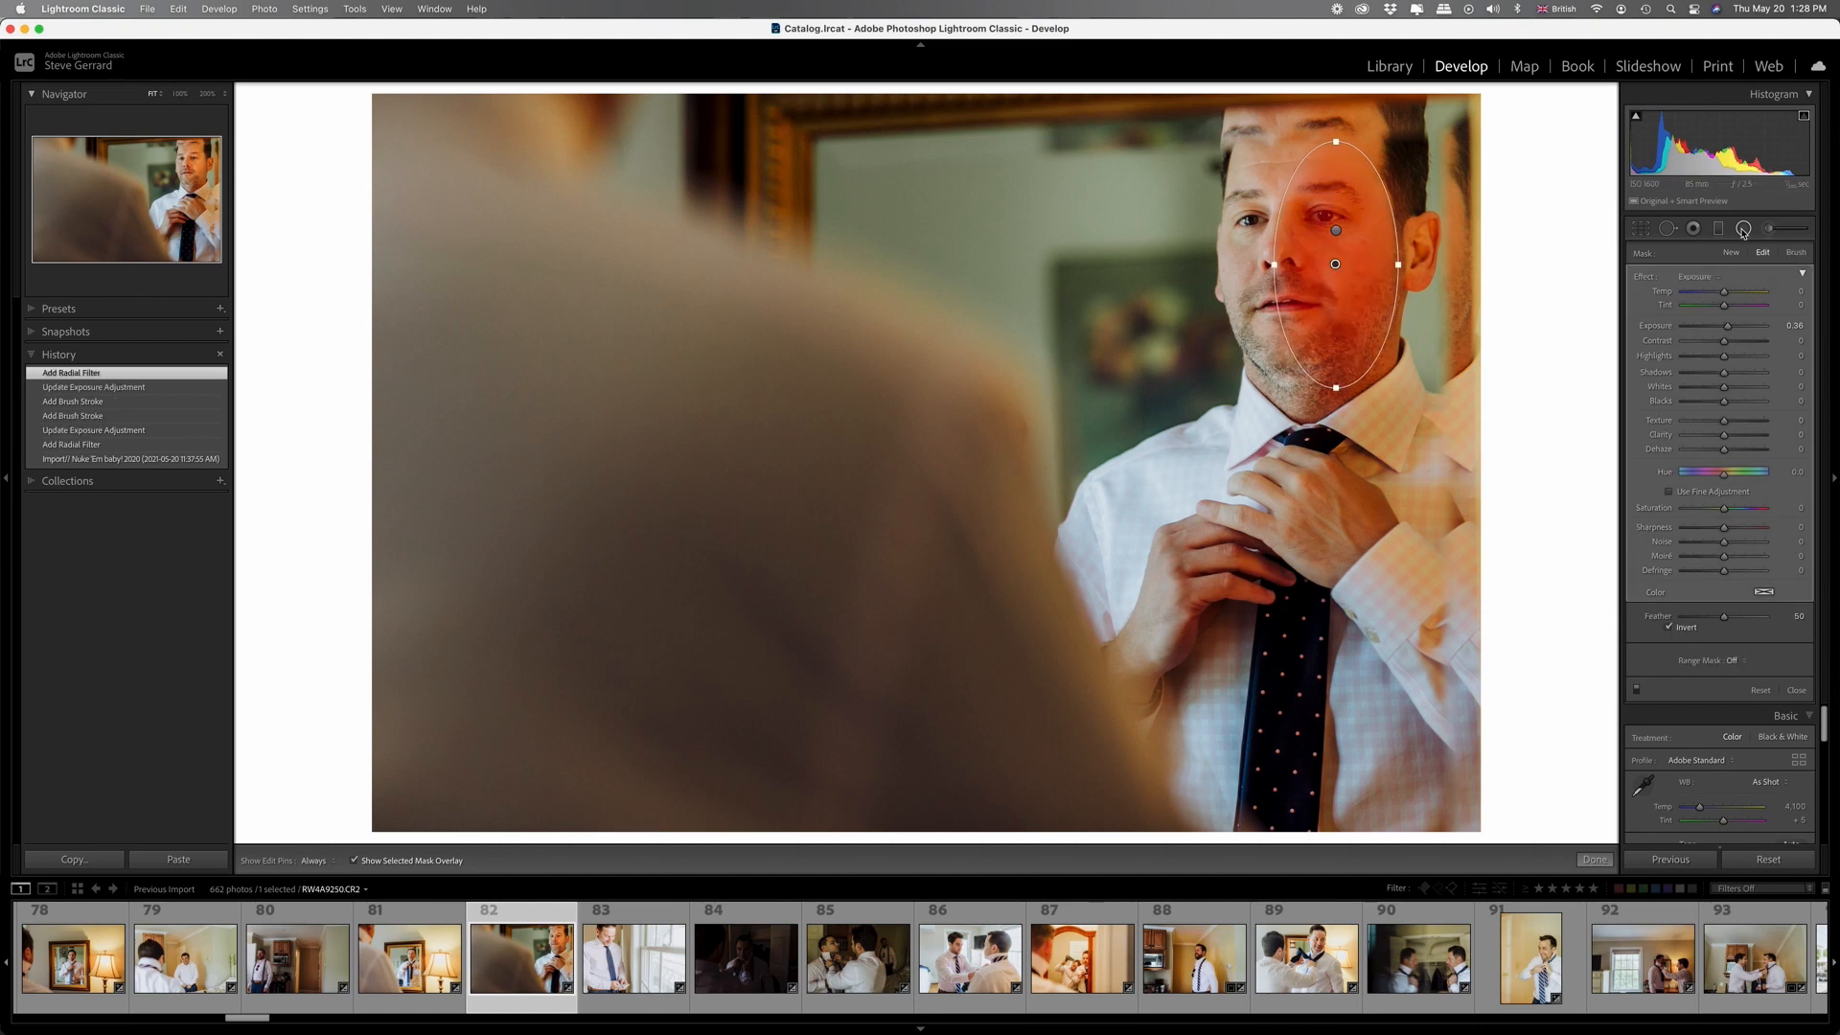
left_click(1743, 232)
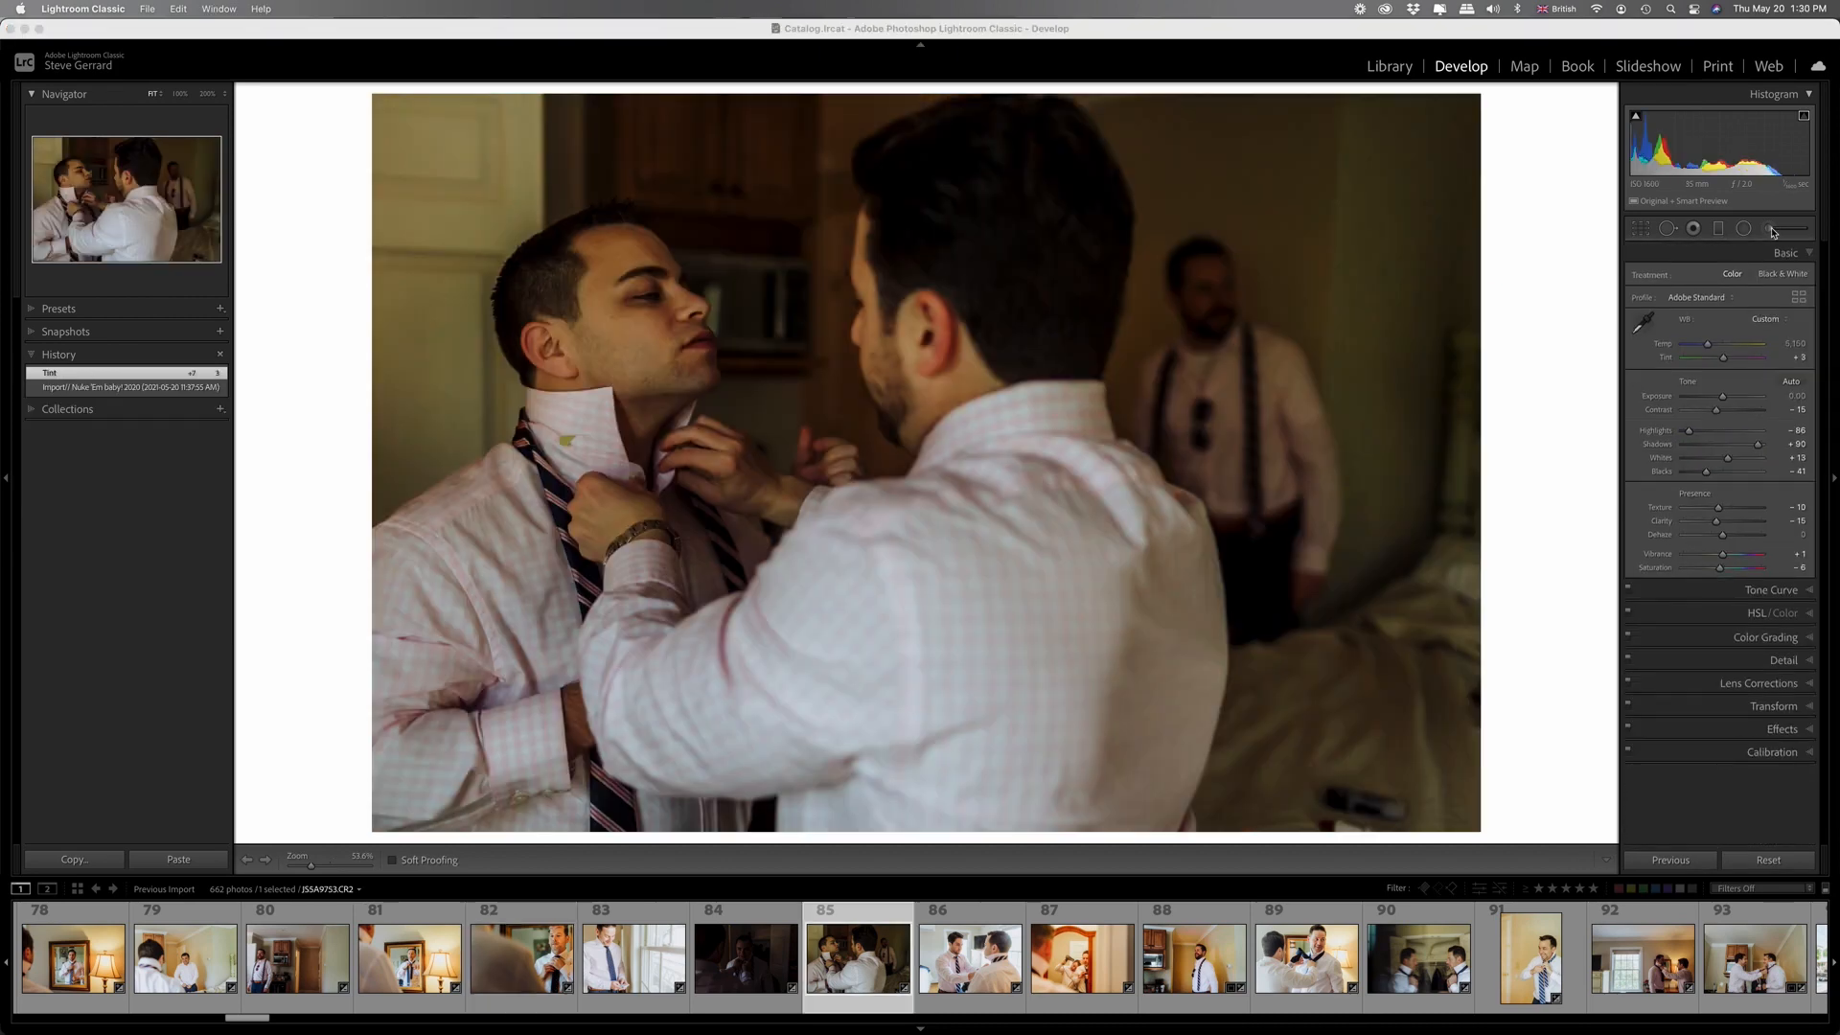
Paint an Adjustment Brush exposure mask over the face and neck of the man with the raised collar, hide the overlay, and adjust its Amount.
left_click(1771, 230)
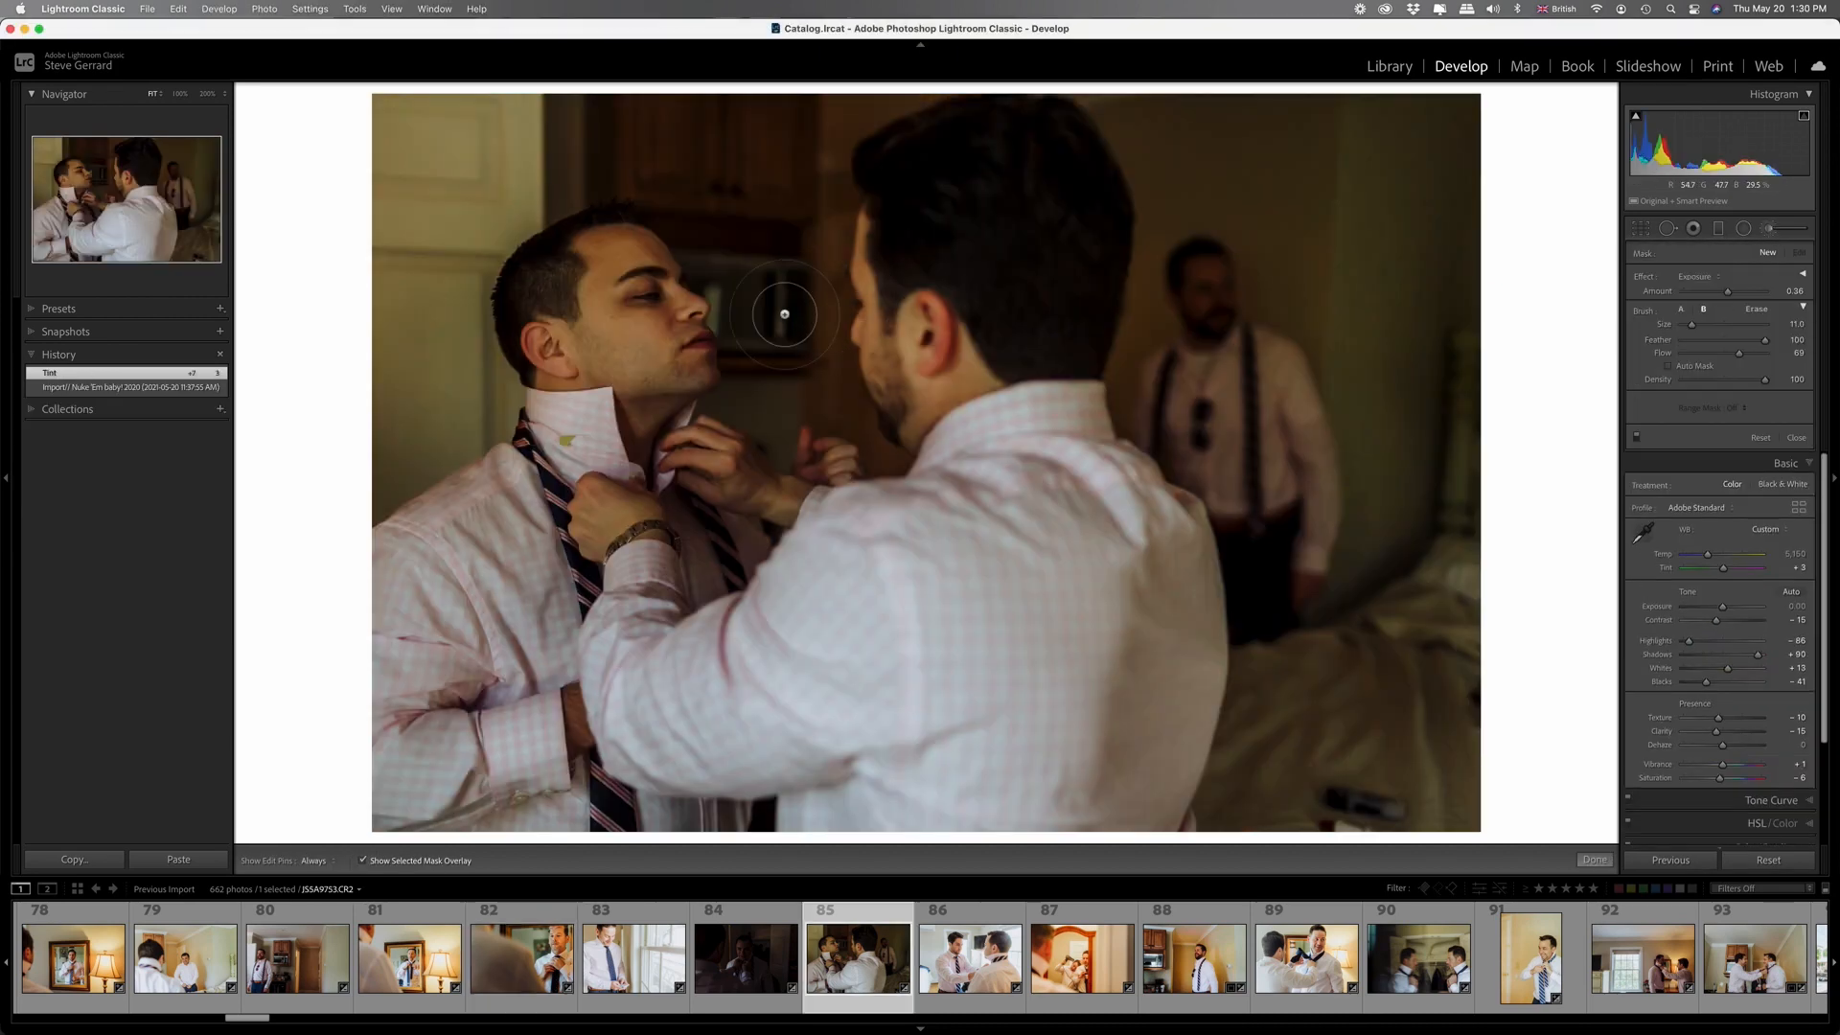
mouse_move(687, 370)
left_mouse_down()
mouse_move(639, 274)
mouse_move(614, 282)
mouse_move(612, 231)
mouse_move(623, 337)
mouse_move(646, 326)
mouse_move(645, 377)
mouse_move(663, 380)
mouse_move(534, 262)
mouse_move(605, 274)
mouse_move(621, 254)
mouse_move(665, 366)
mouse_move(579, 401)
mouse_move(623, 479)
left_mouse_up()
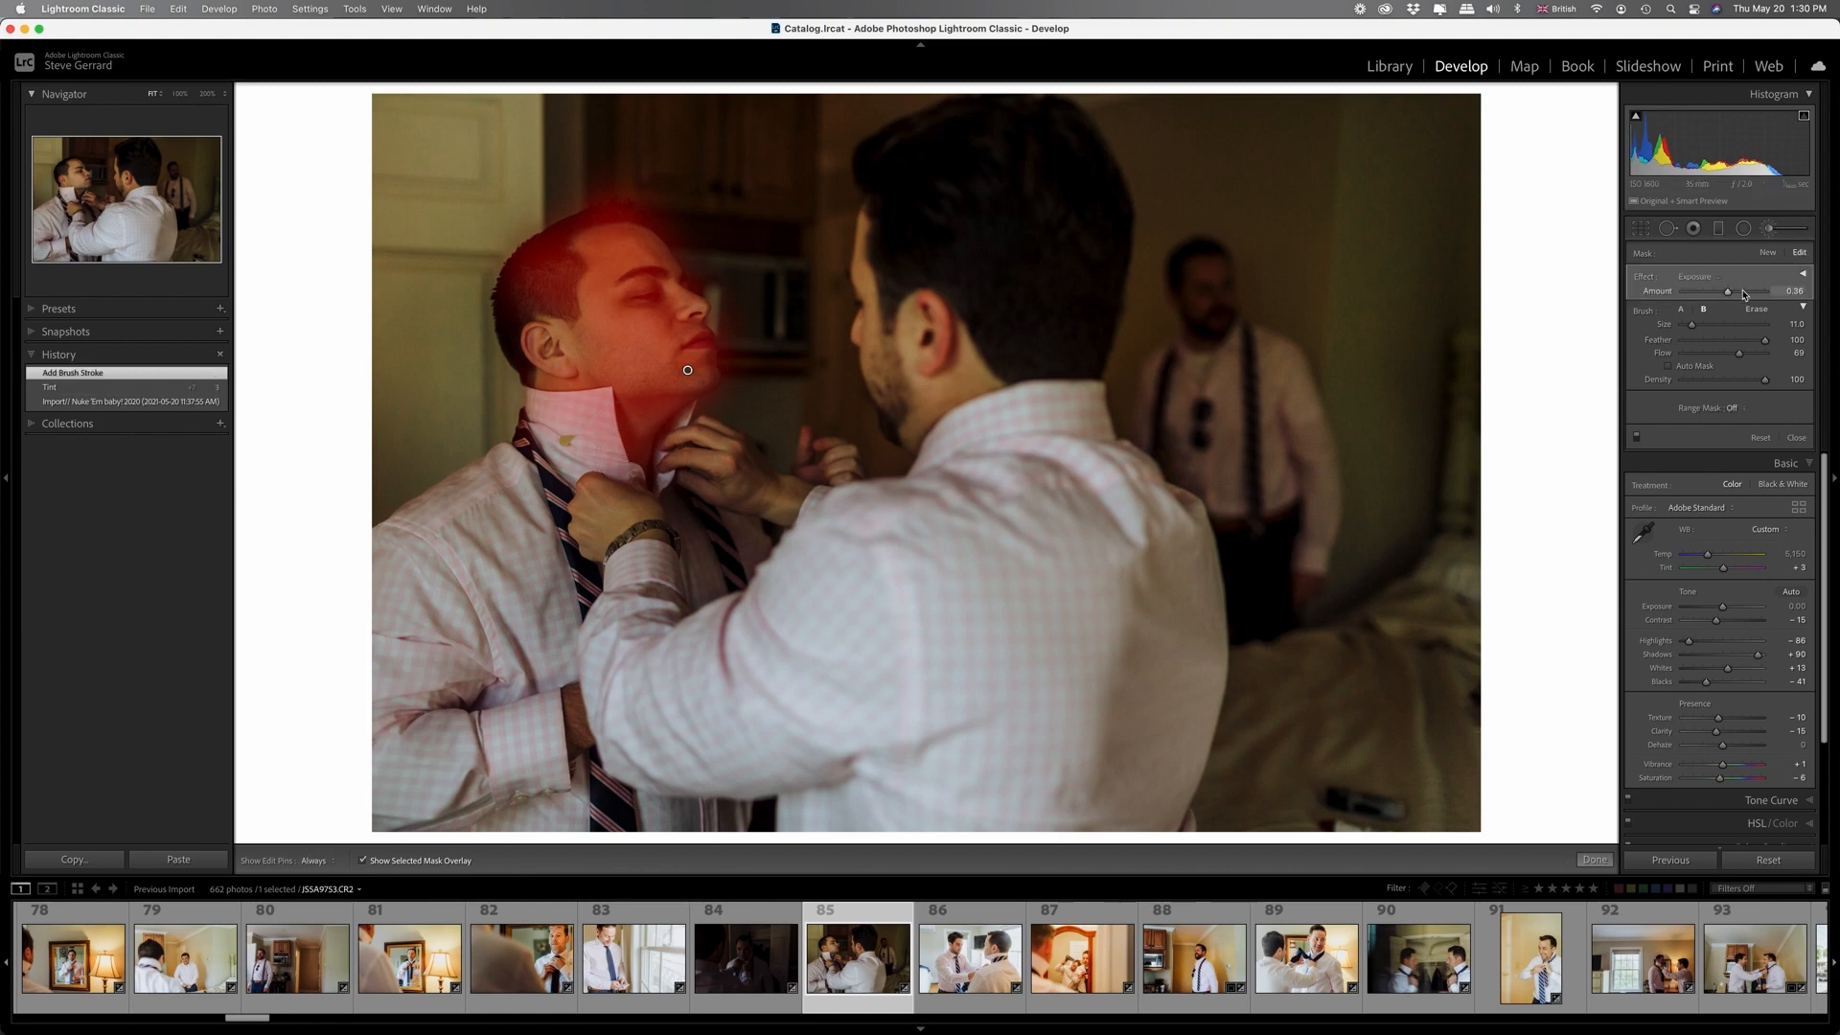
key("o")
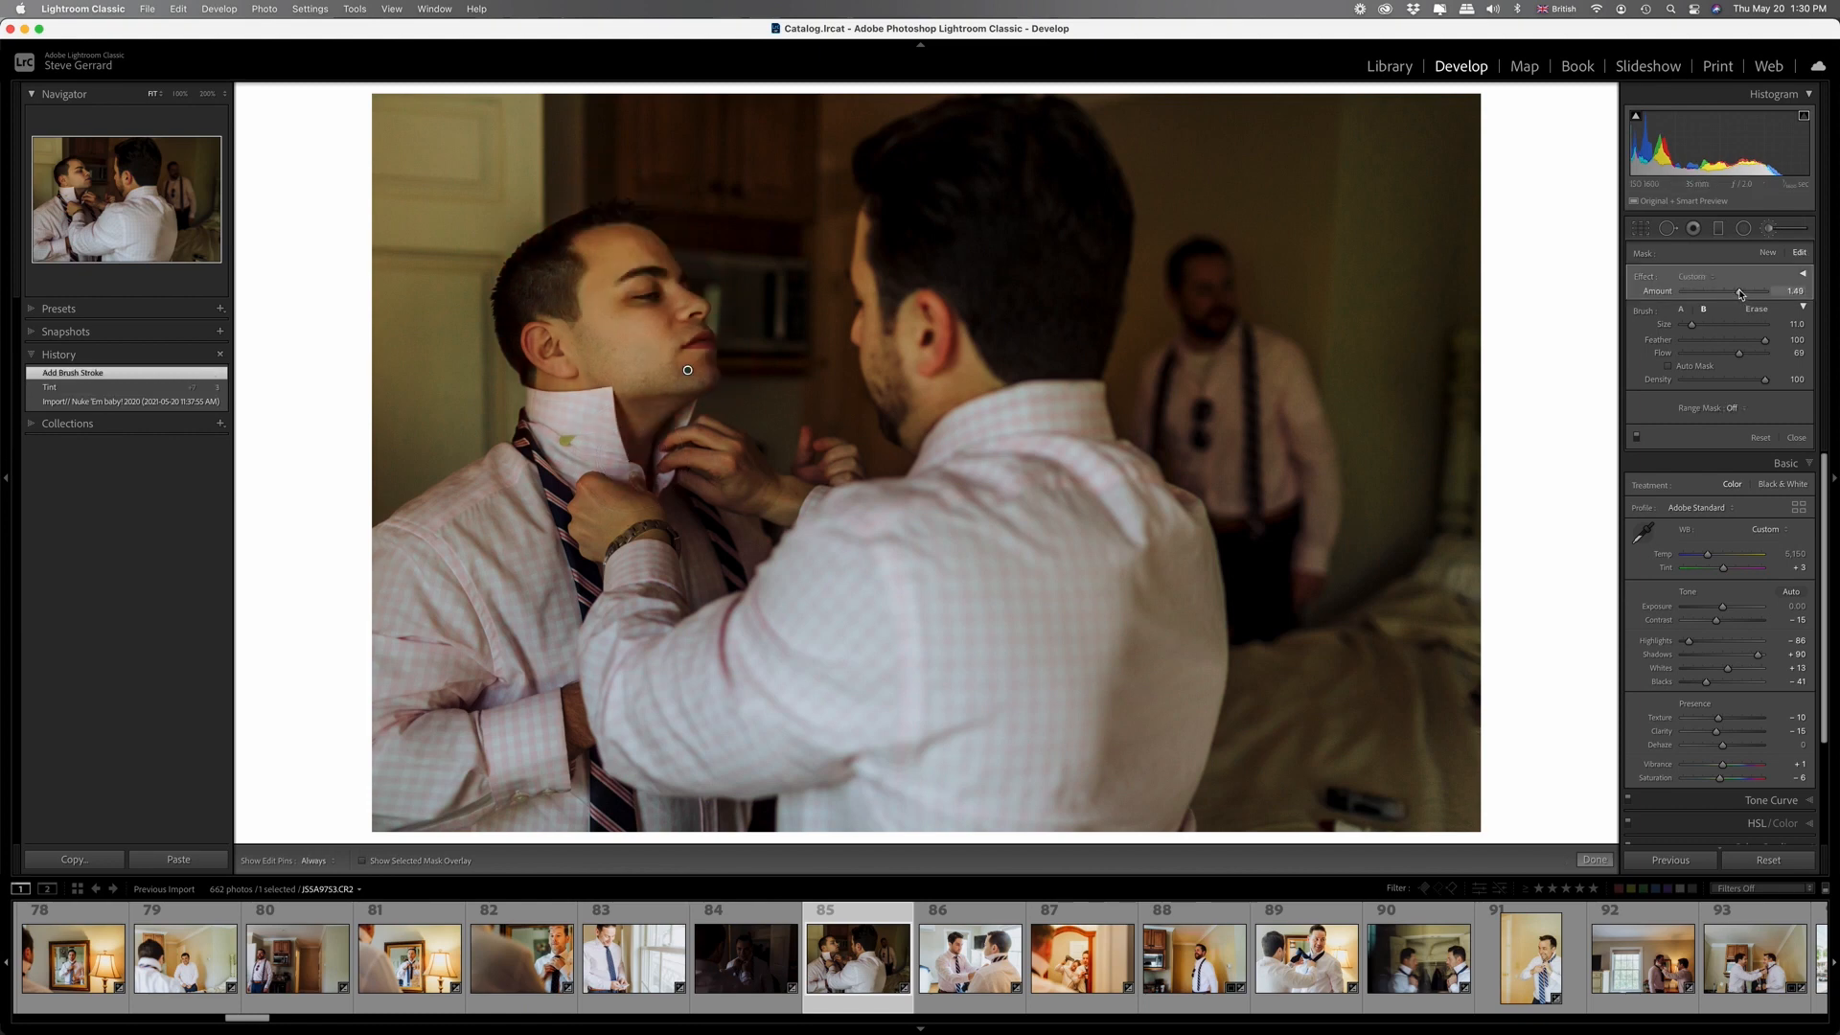
left_click_drag(1740, 293, 1695, 331)
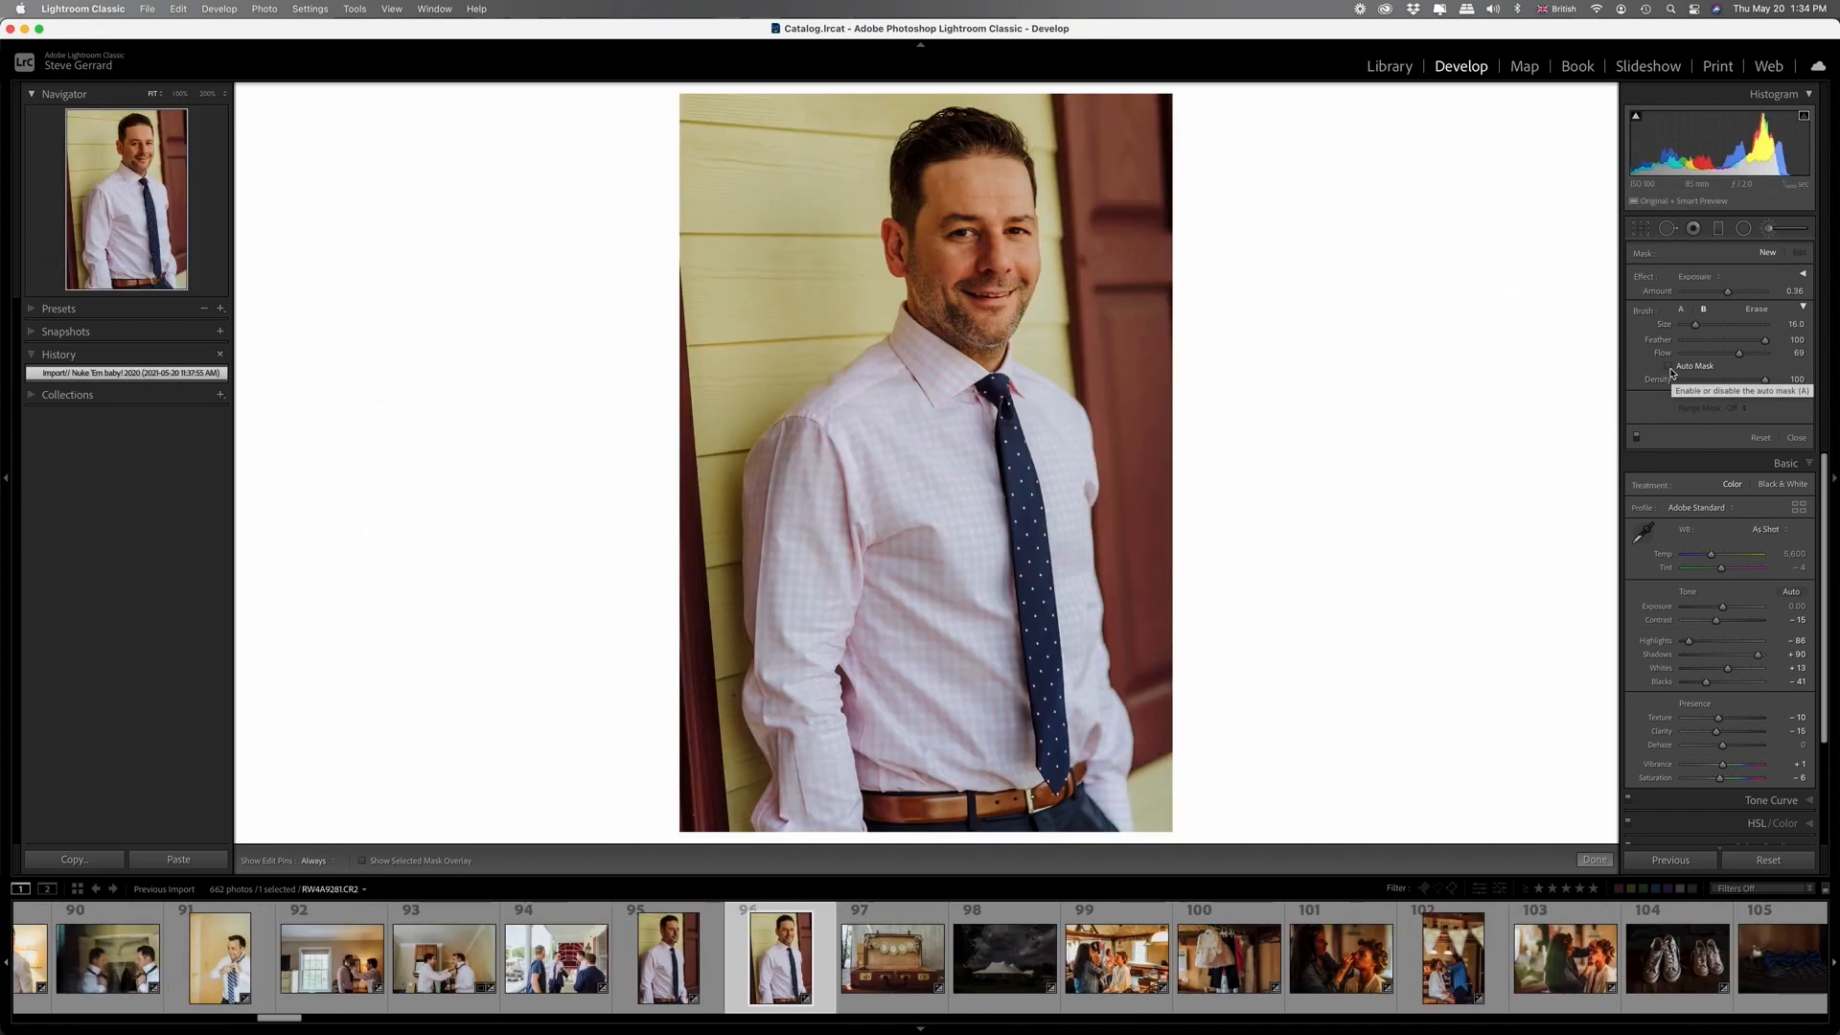
Enable Auto Mask for the Adjustment Brush, and paint a brightening mask over the smiling man's face in the portrait.
left_click(1669, 368)
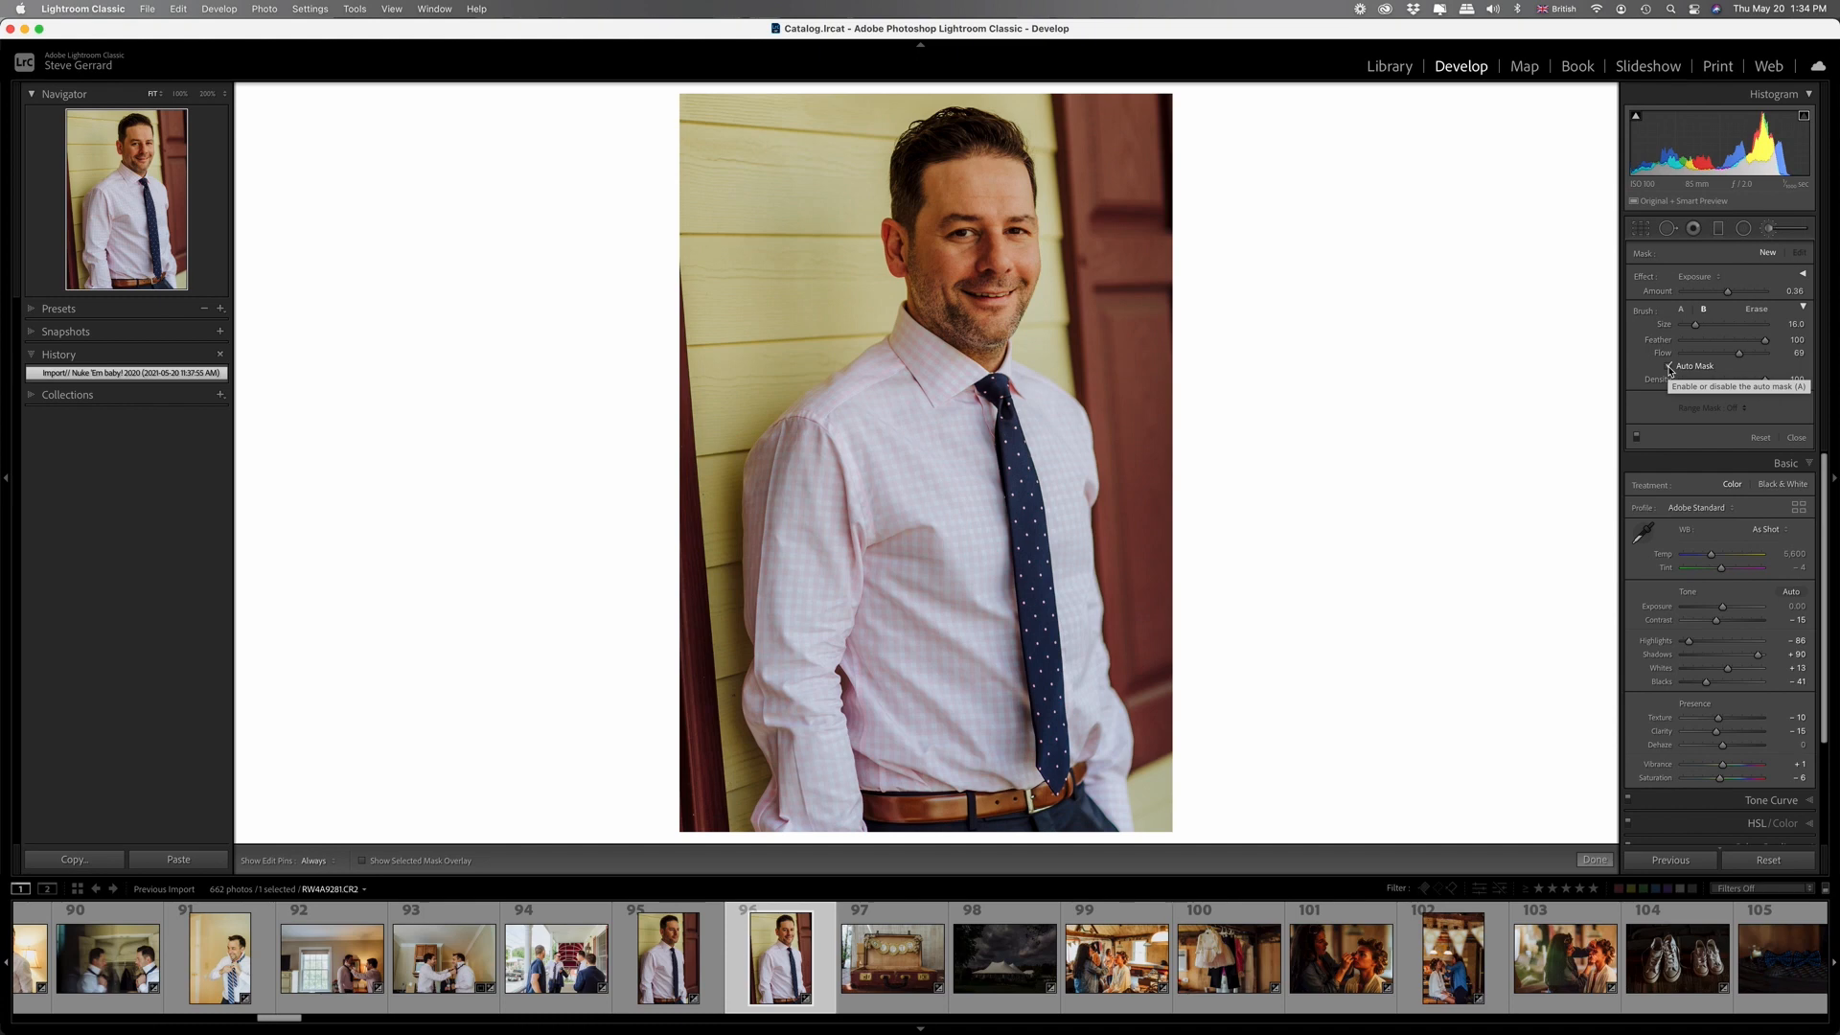
mouse_move(925, 178)
left_mouse_down()
mouse_move(968, 146)
mouse_move(986, 175)
mouse_move(990, 319)
mouse_move(949, 314)
mouse_move(931, 251)
mouse_move(956, 236)
mouse_move(975, 367)
mouse_move(963, 170)
mouse_move(1033, 264)
left_mouse_up()
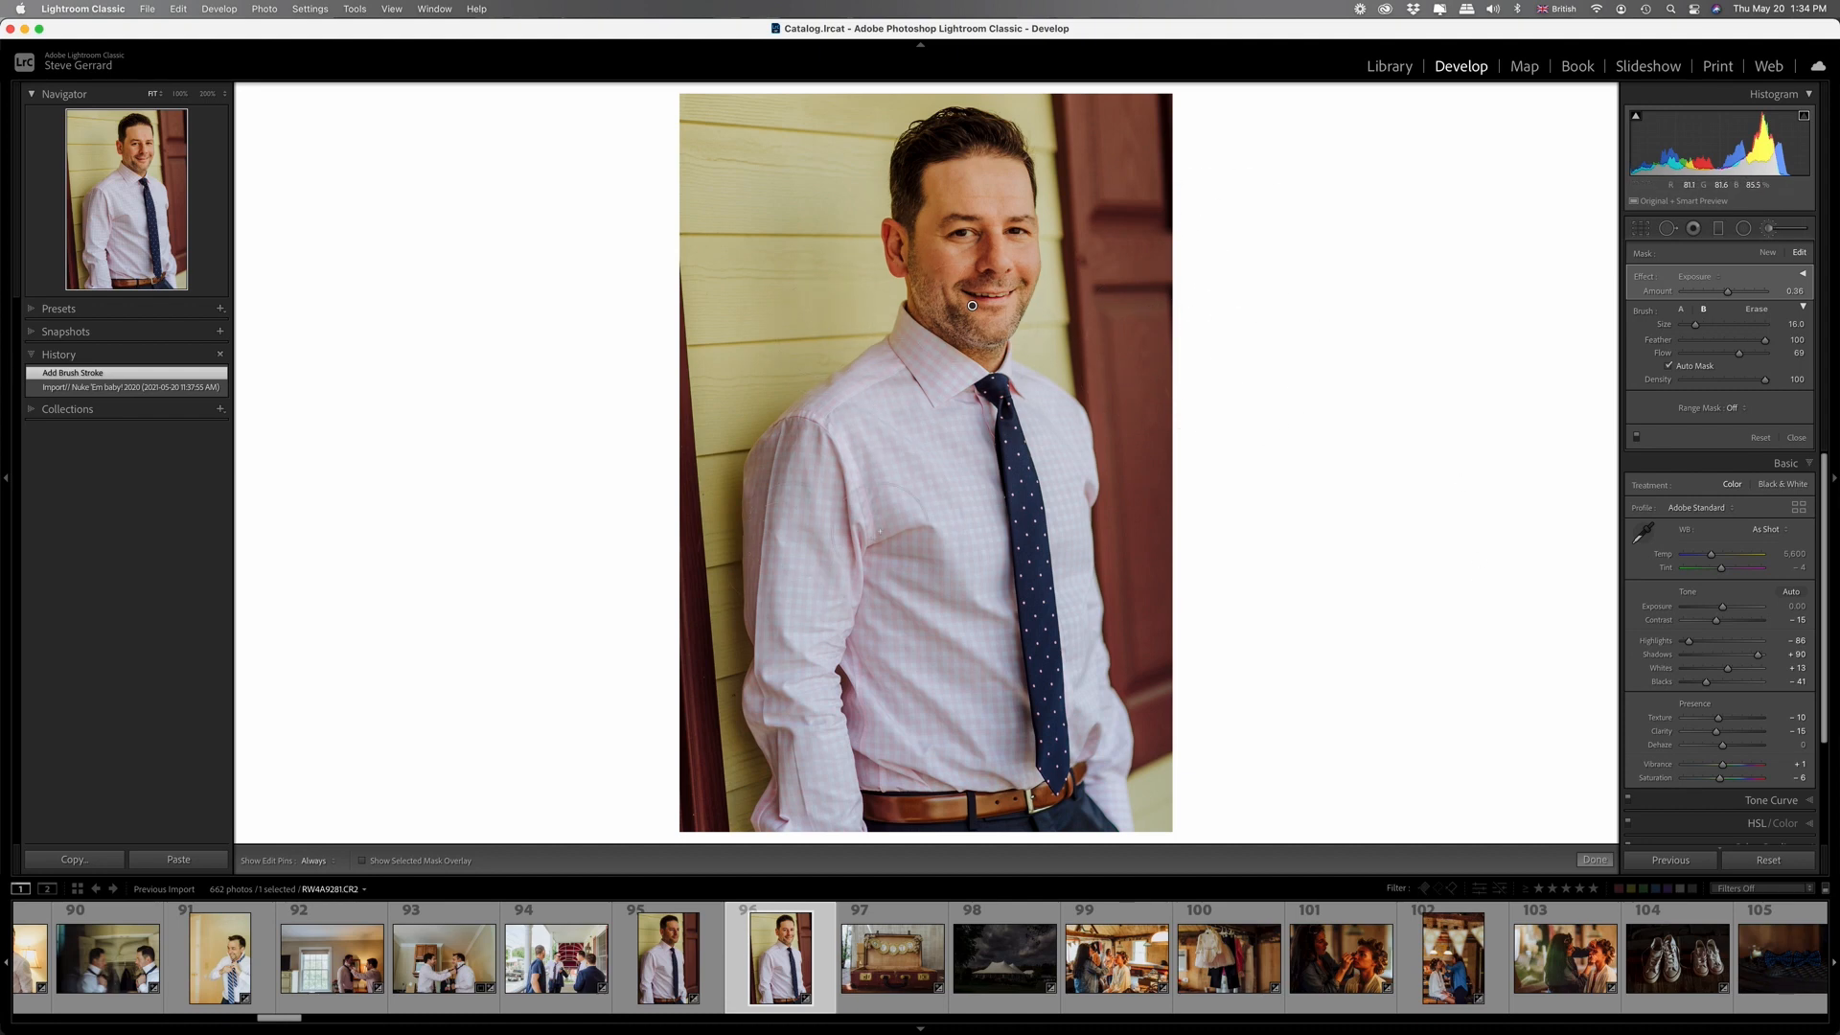
Paint a new brush mask with Exposure −0.33 over the smiling man's shirt, and lower its Amount further.
left_click(1767, 252)
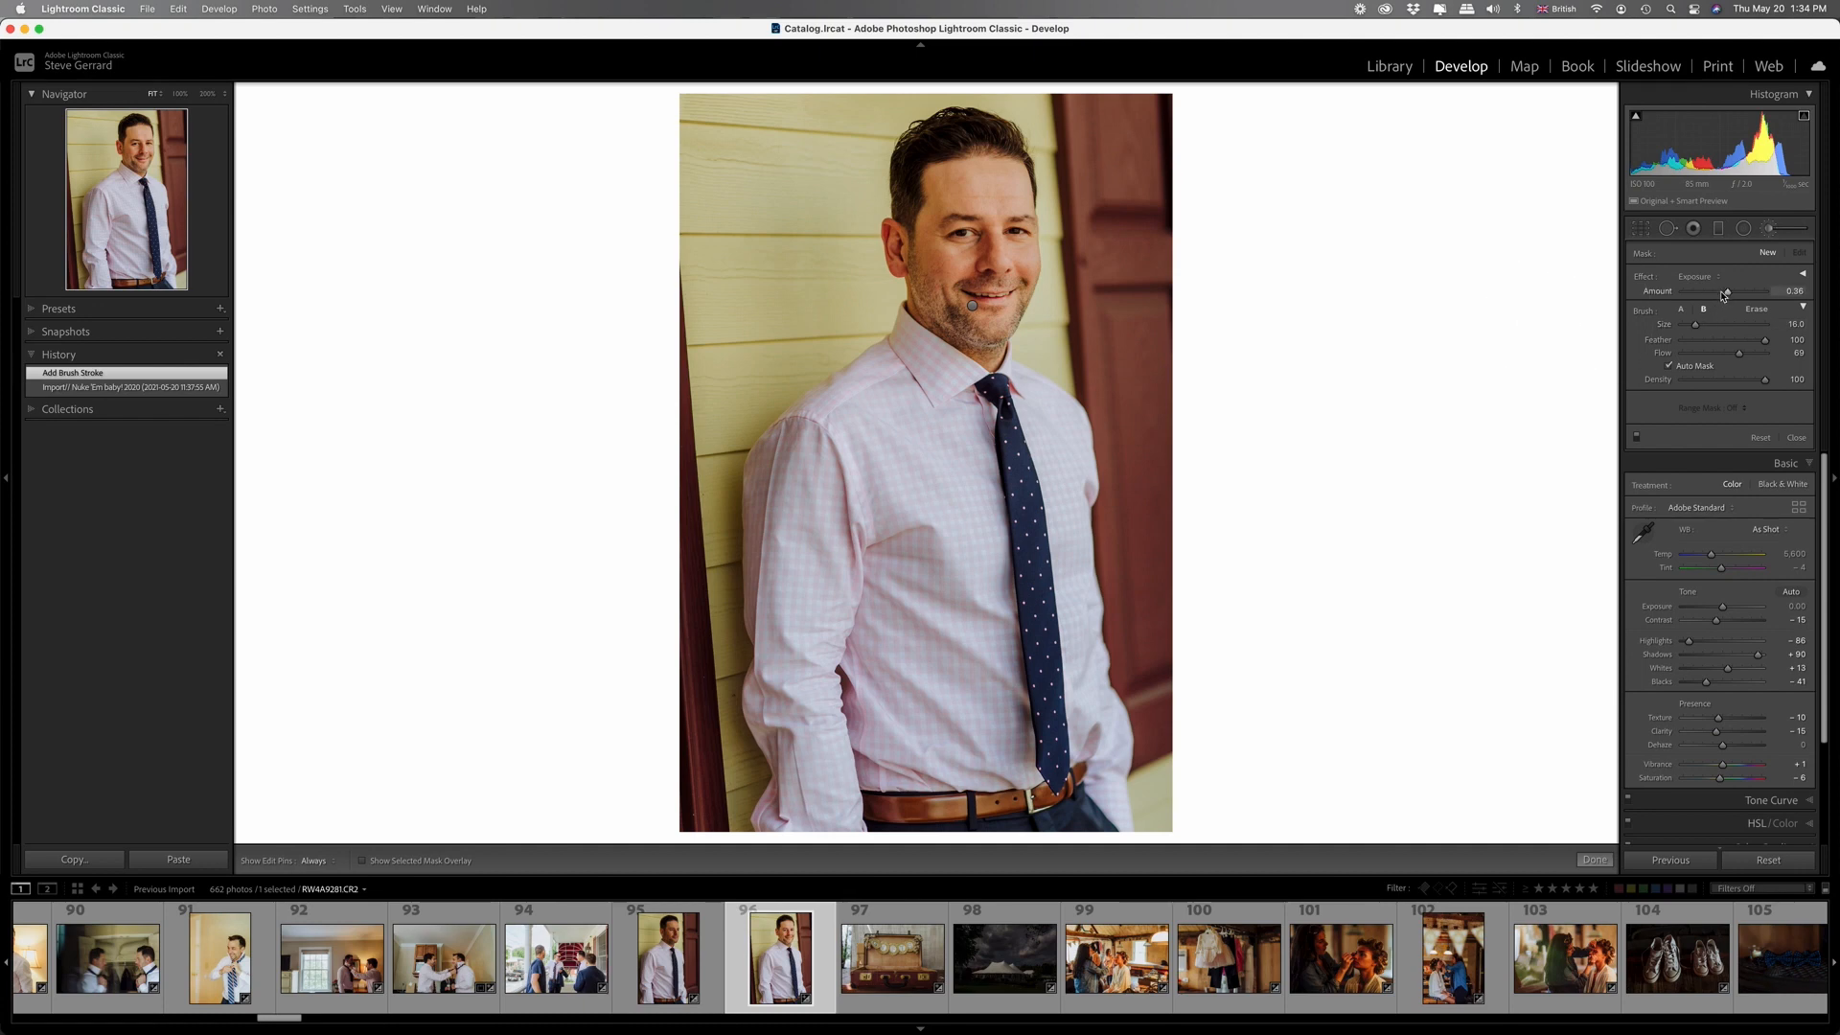
key("h")
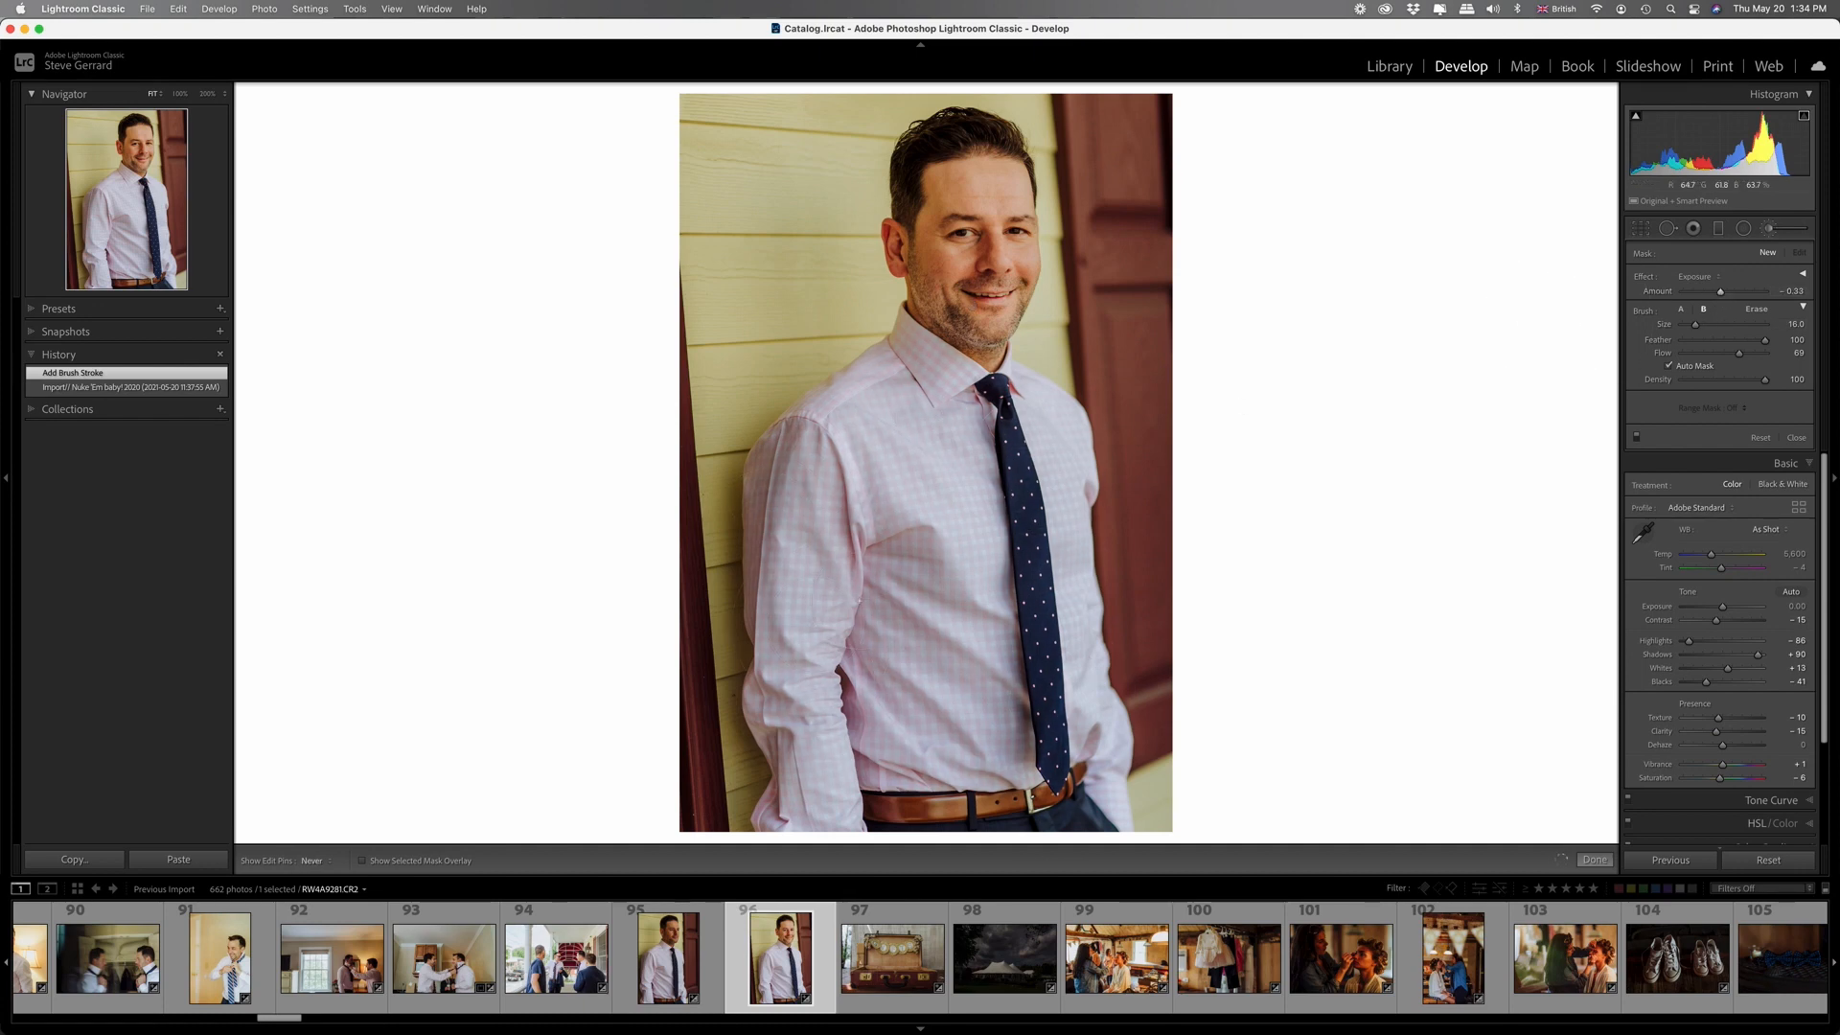
mouse_move(860, 602)
left_mouse_down()
mouse_move(900, 508)
mouse_move(941, 511)
mouse_move(844, 565)
mouse_move(863, 565)
left_mouse_up()
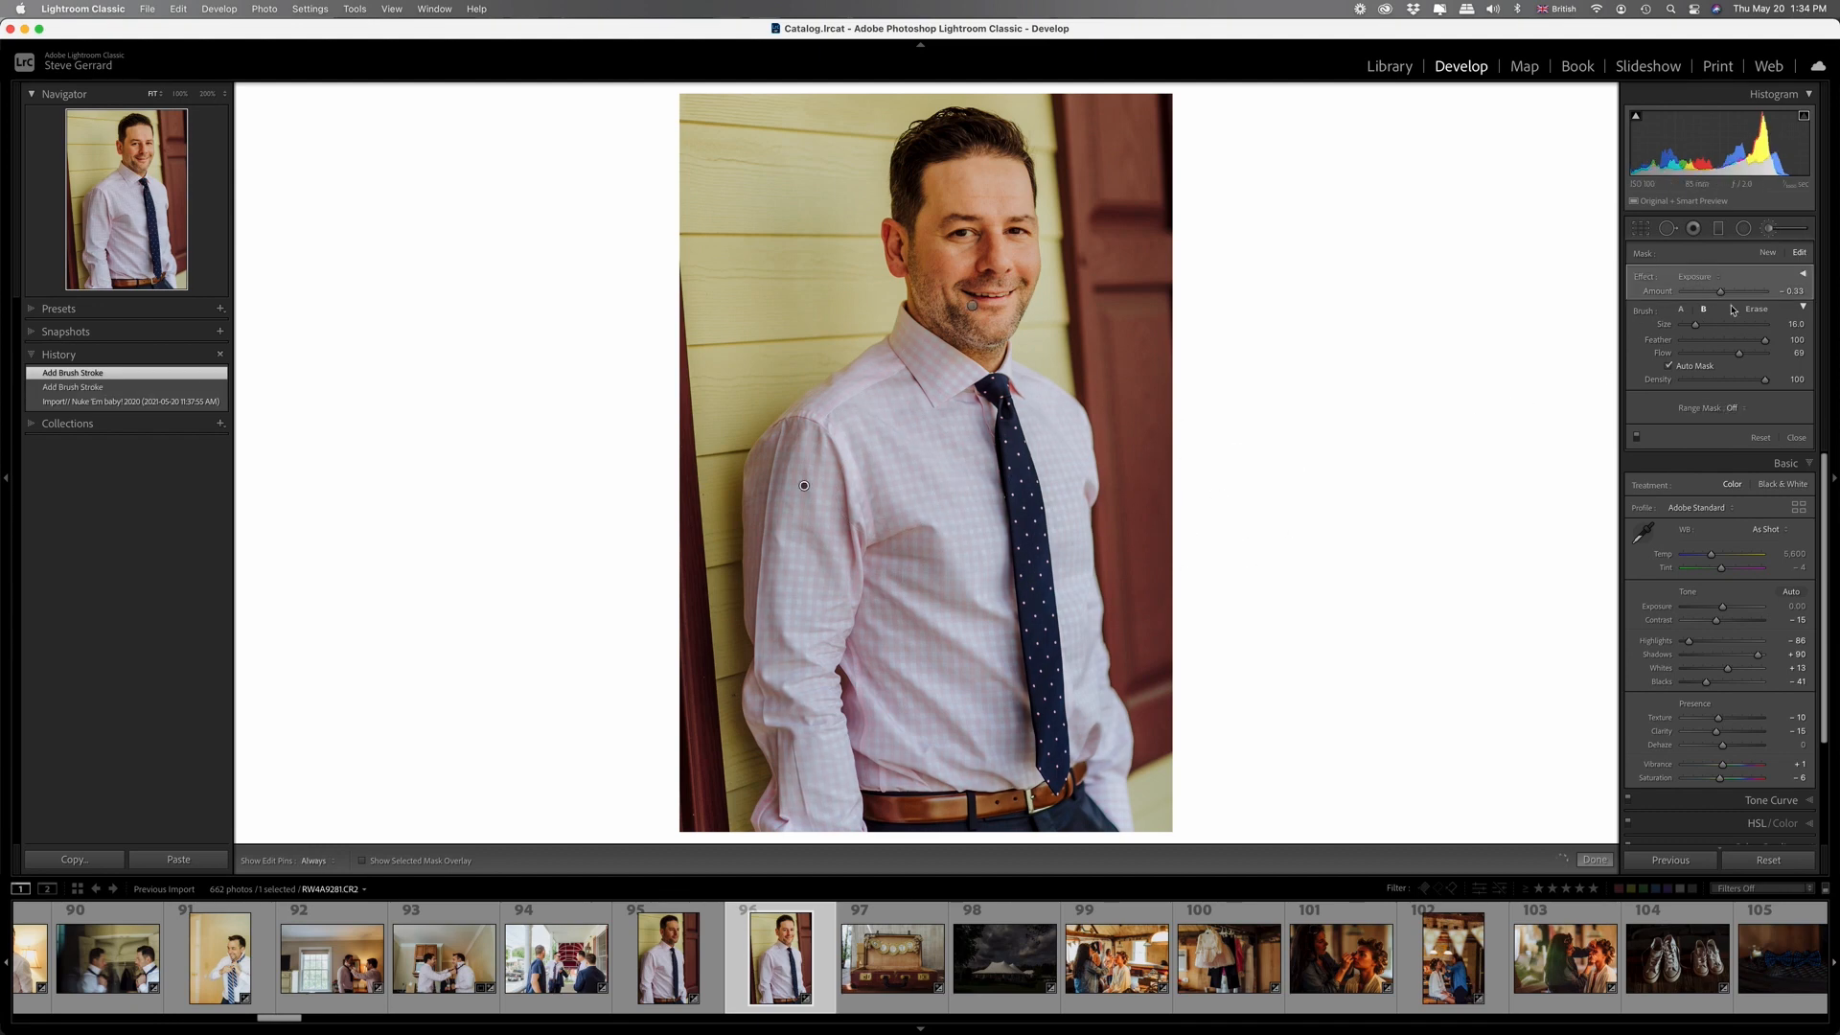
left_click_drag(1722, 291, 1708, 291)
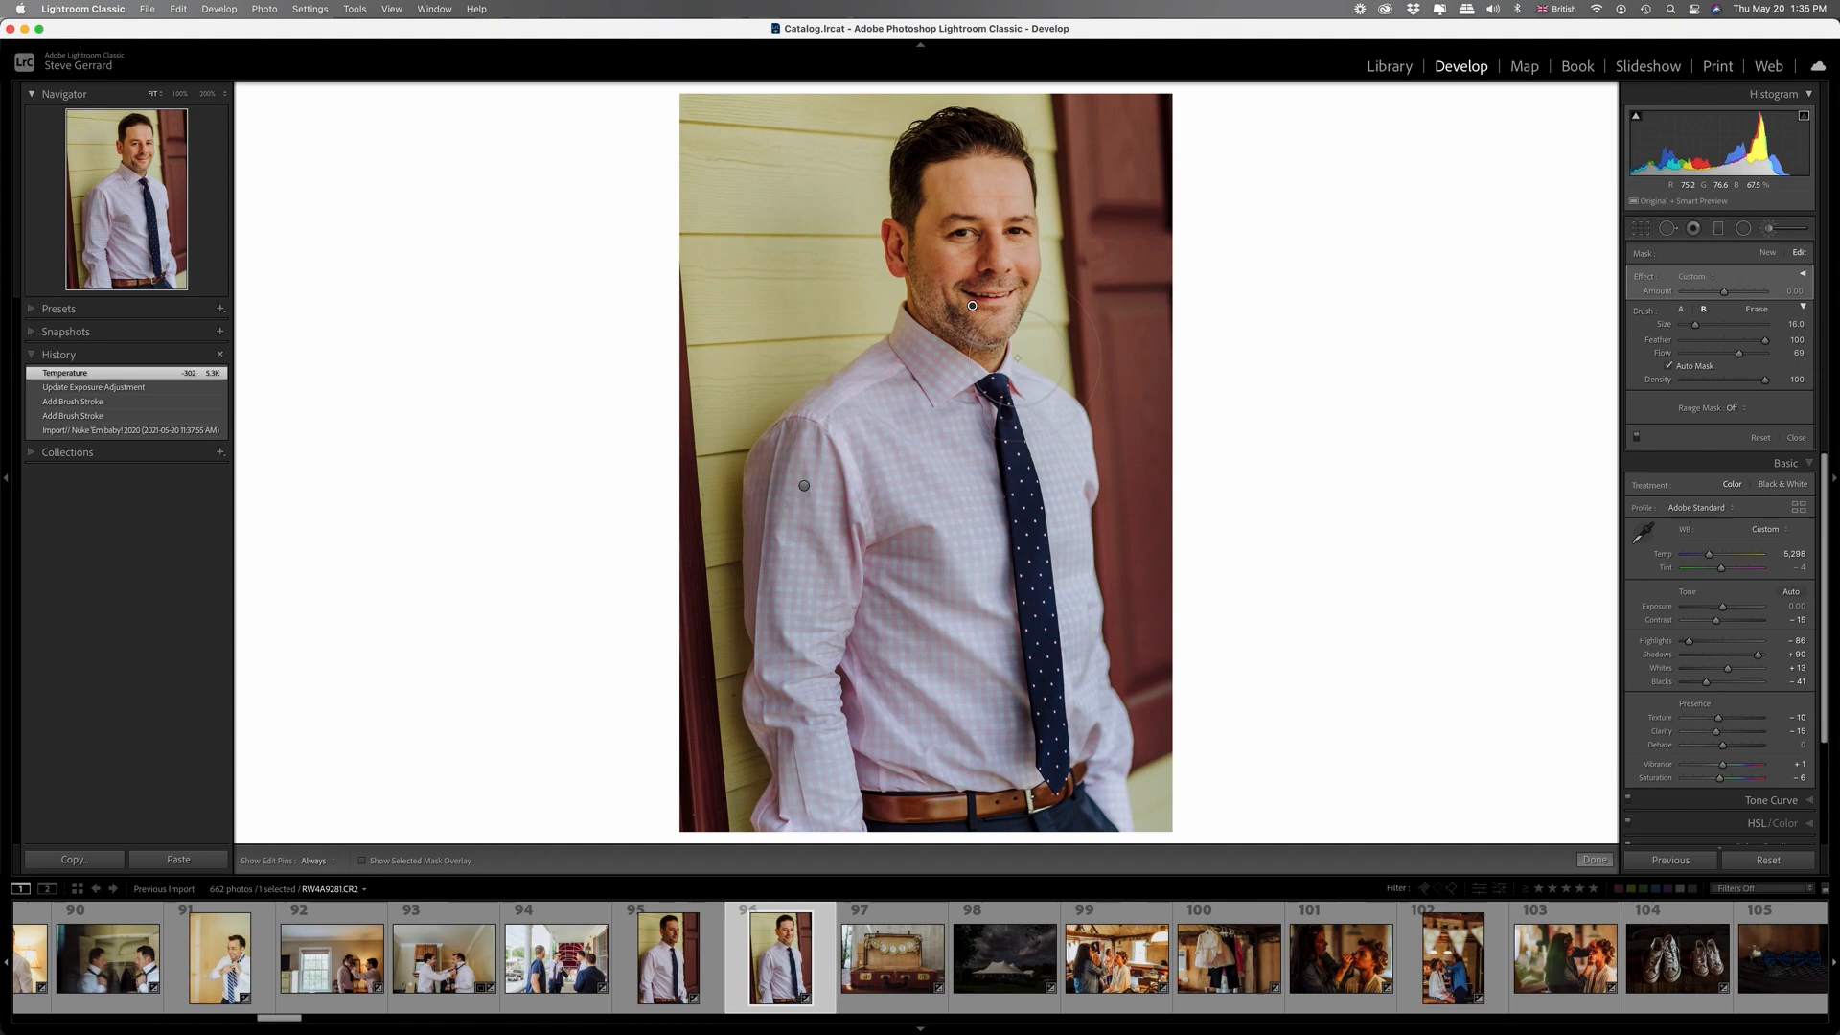
Inspect the coverage of the face and shirt brush masks with the mask overlay.
key("o")
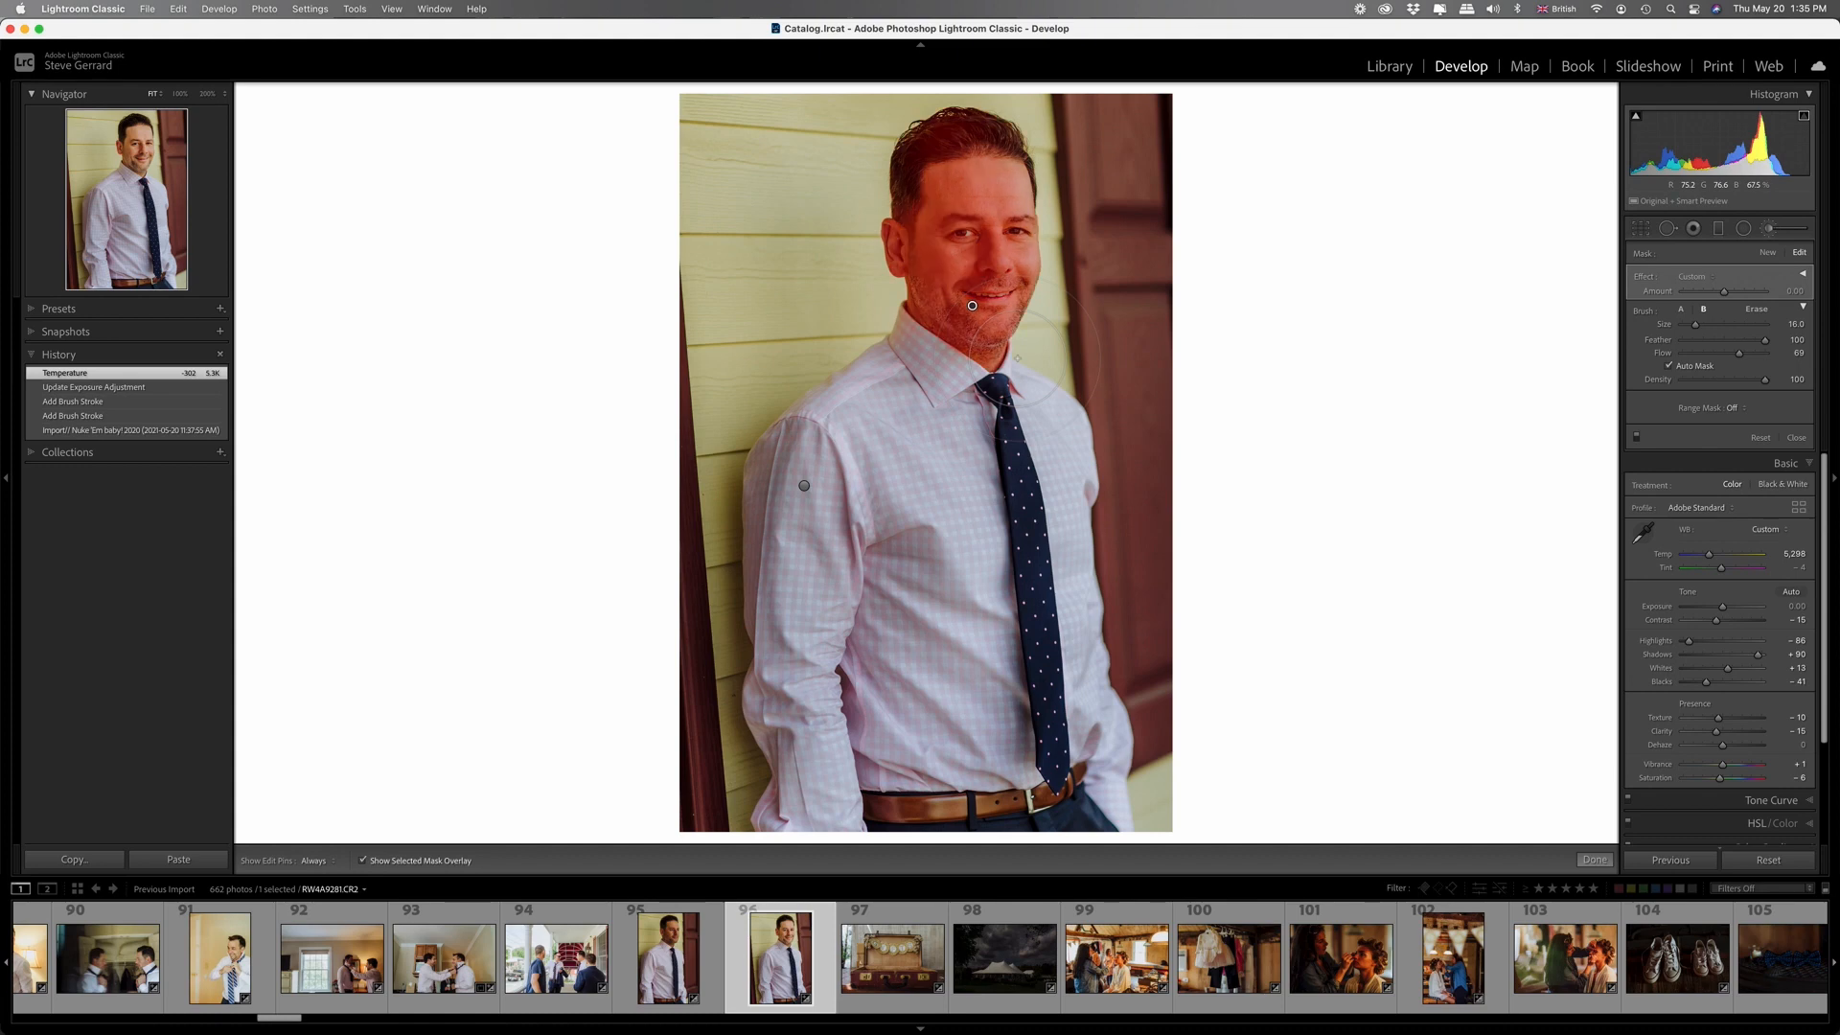
left_click(805, 486)
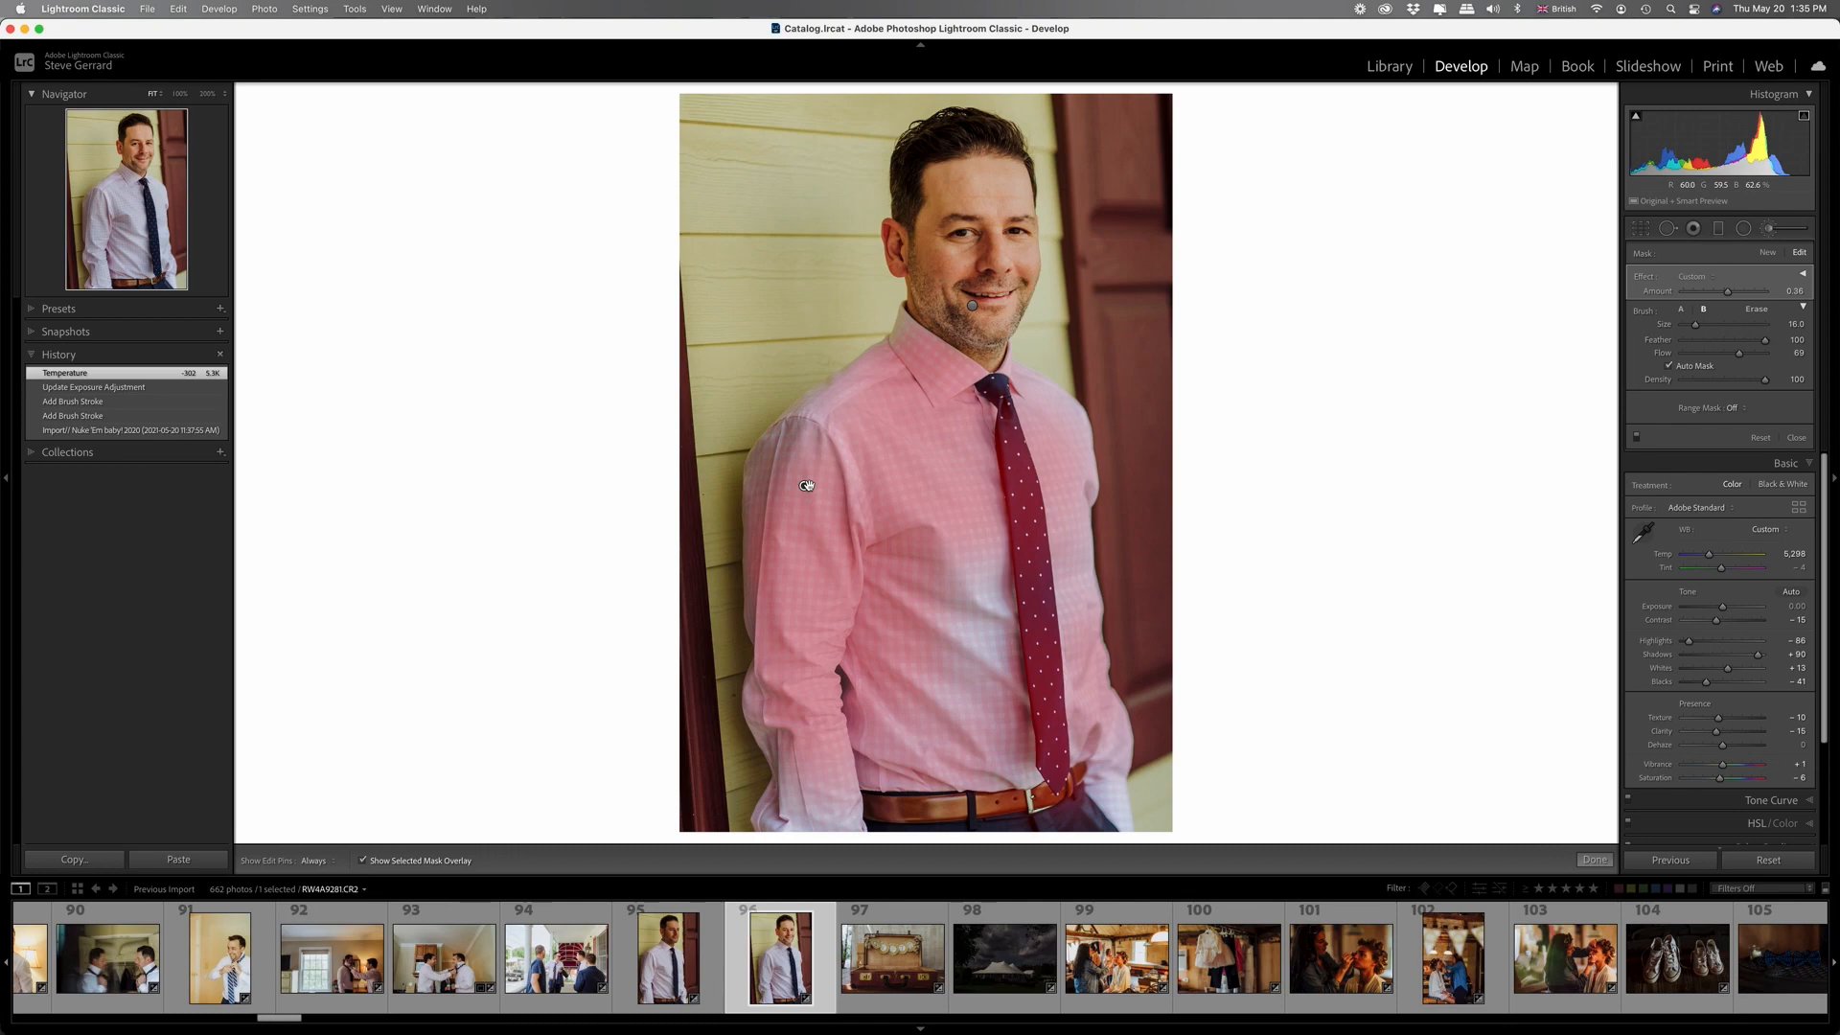
key("o")
left_click(972, 306)
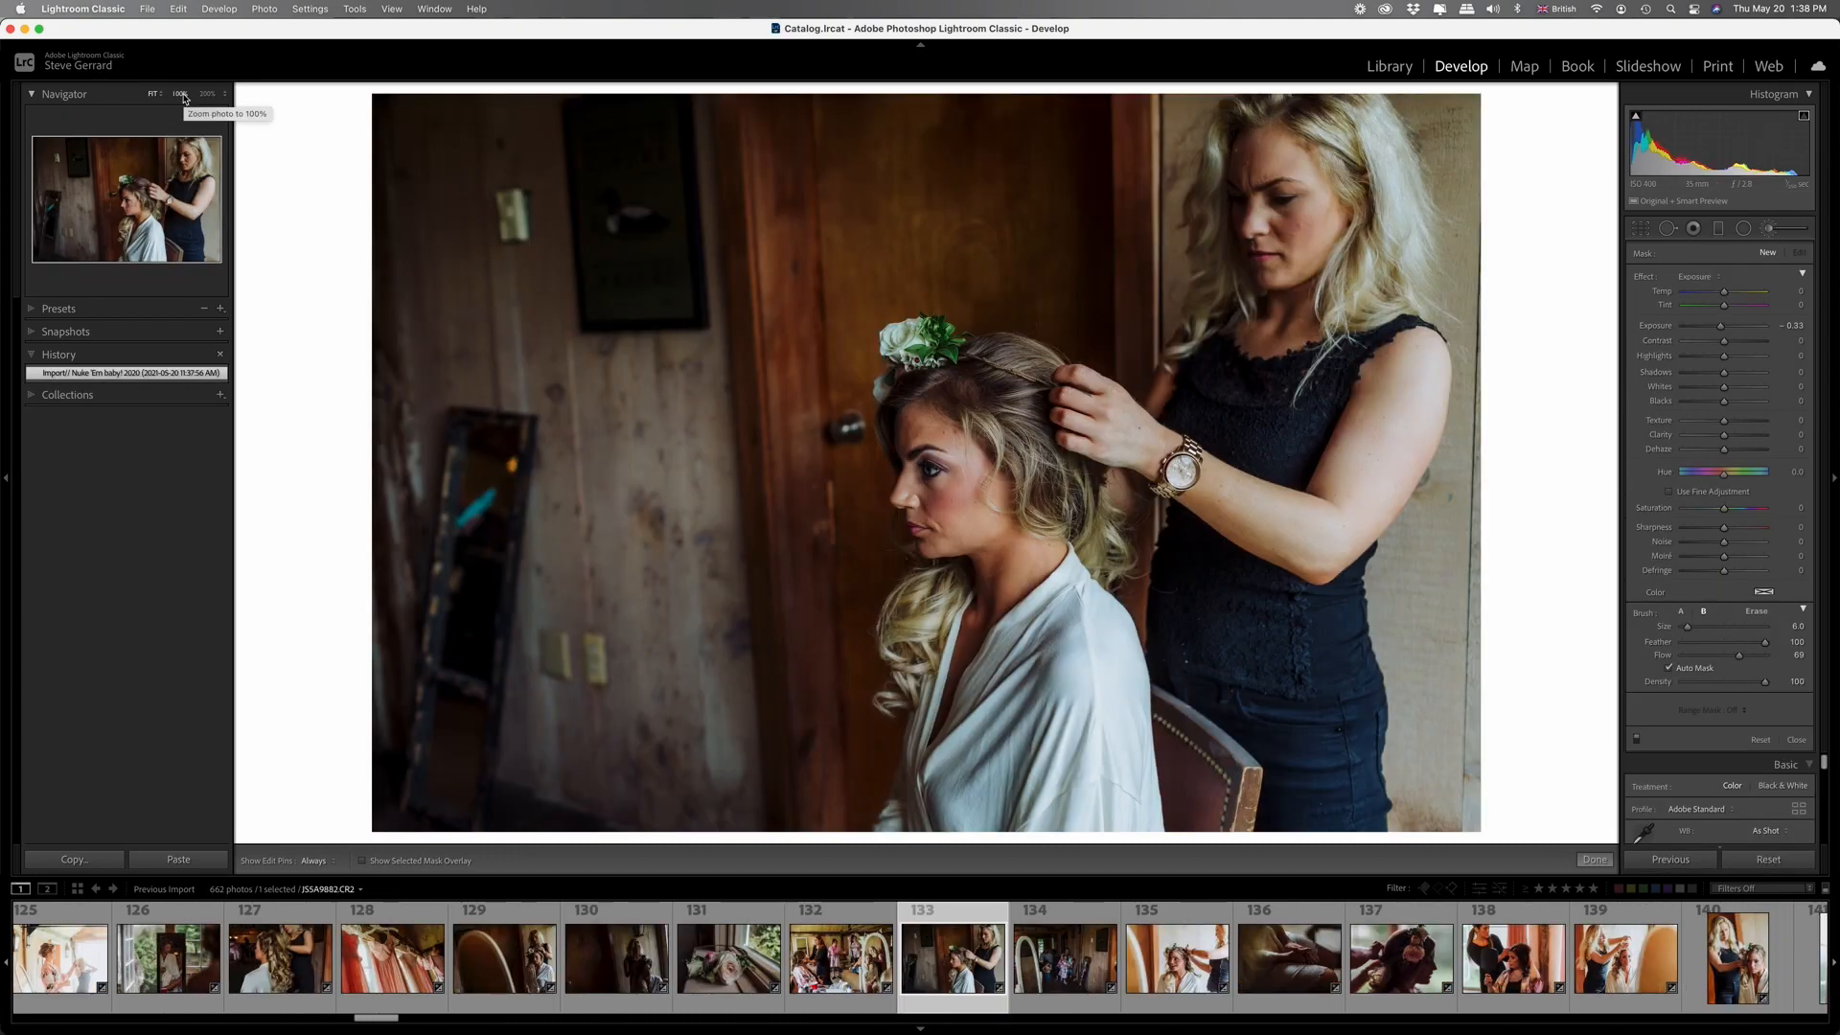
Soften the seated woman's facial skin with an Adjustment Brush mask using negative Texture and Clarity, and close the brush.
left_click(181, 94)
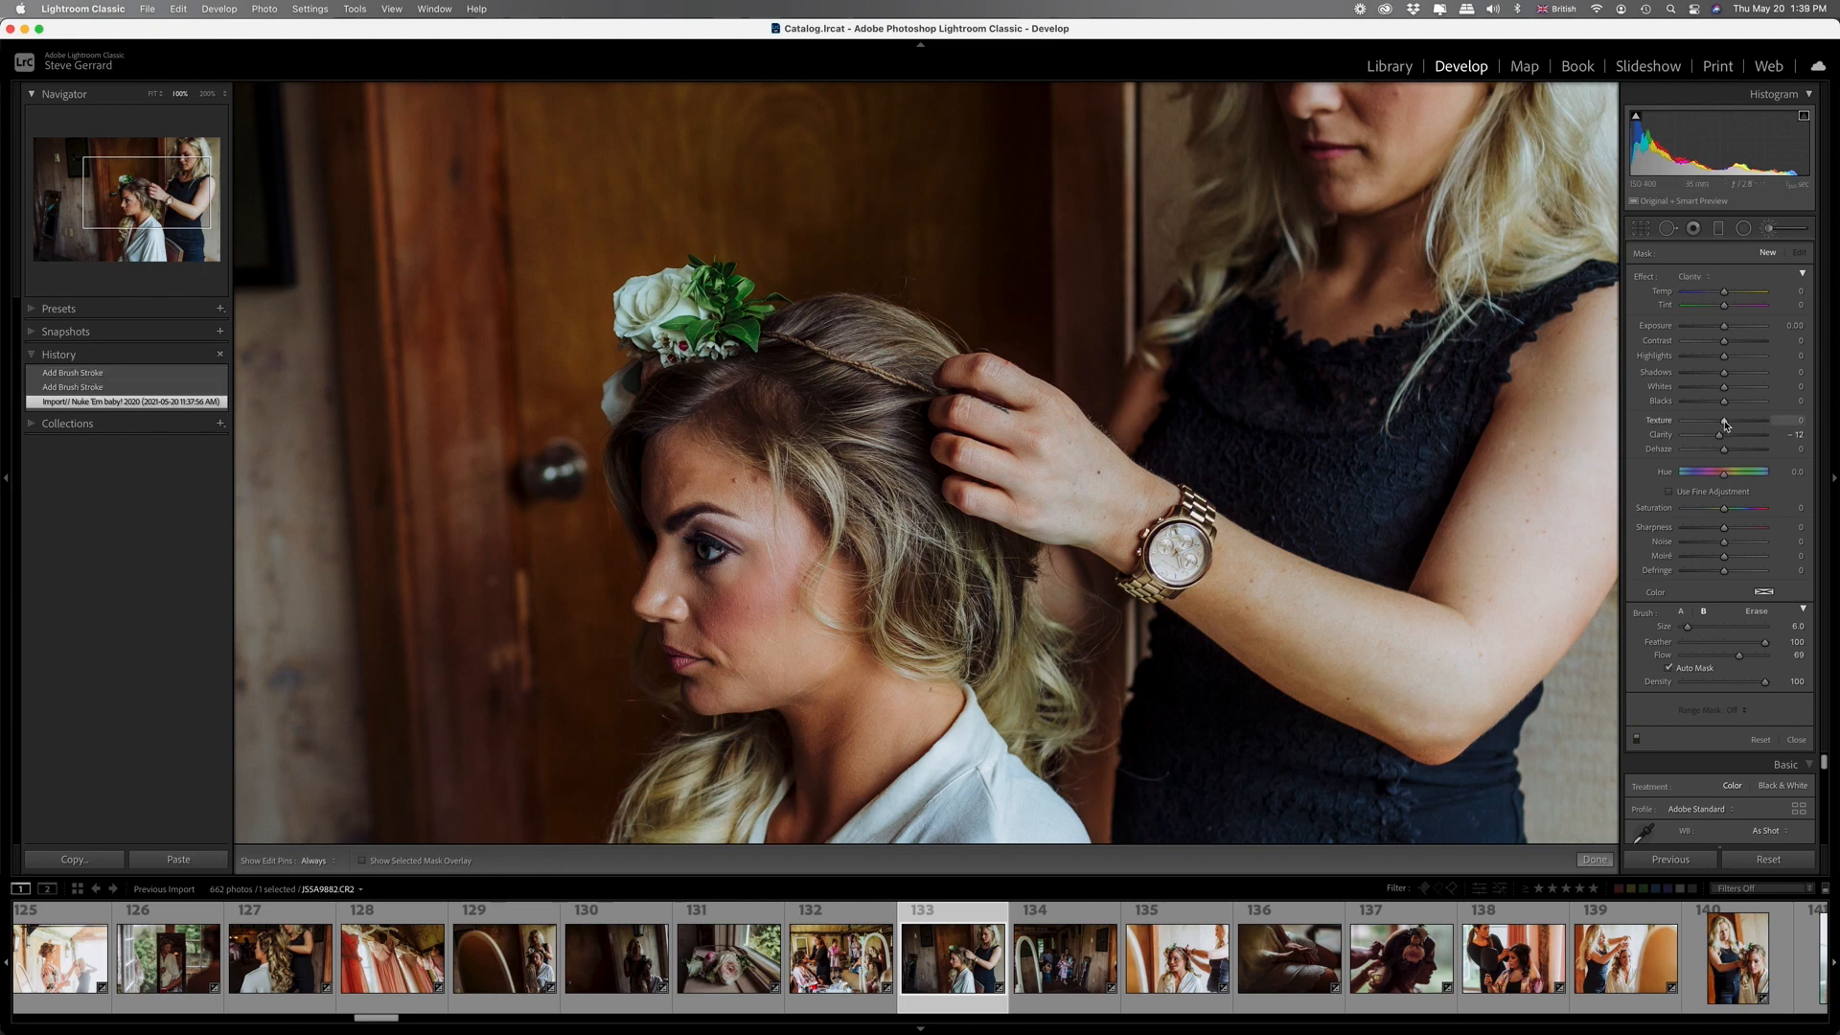
left_click_drag(1725, 424, 1714, 436)
key("super+z")
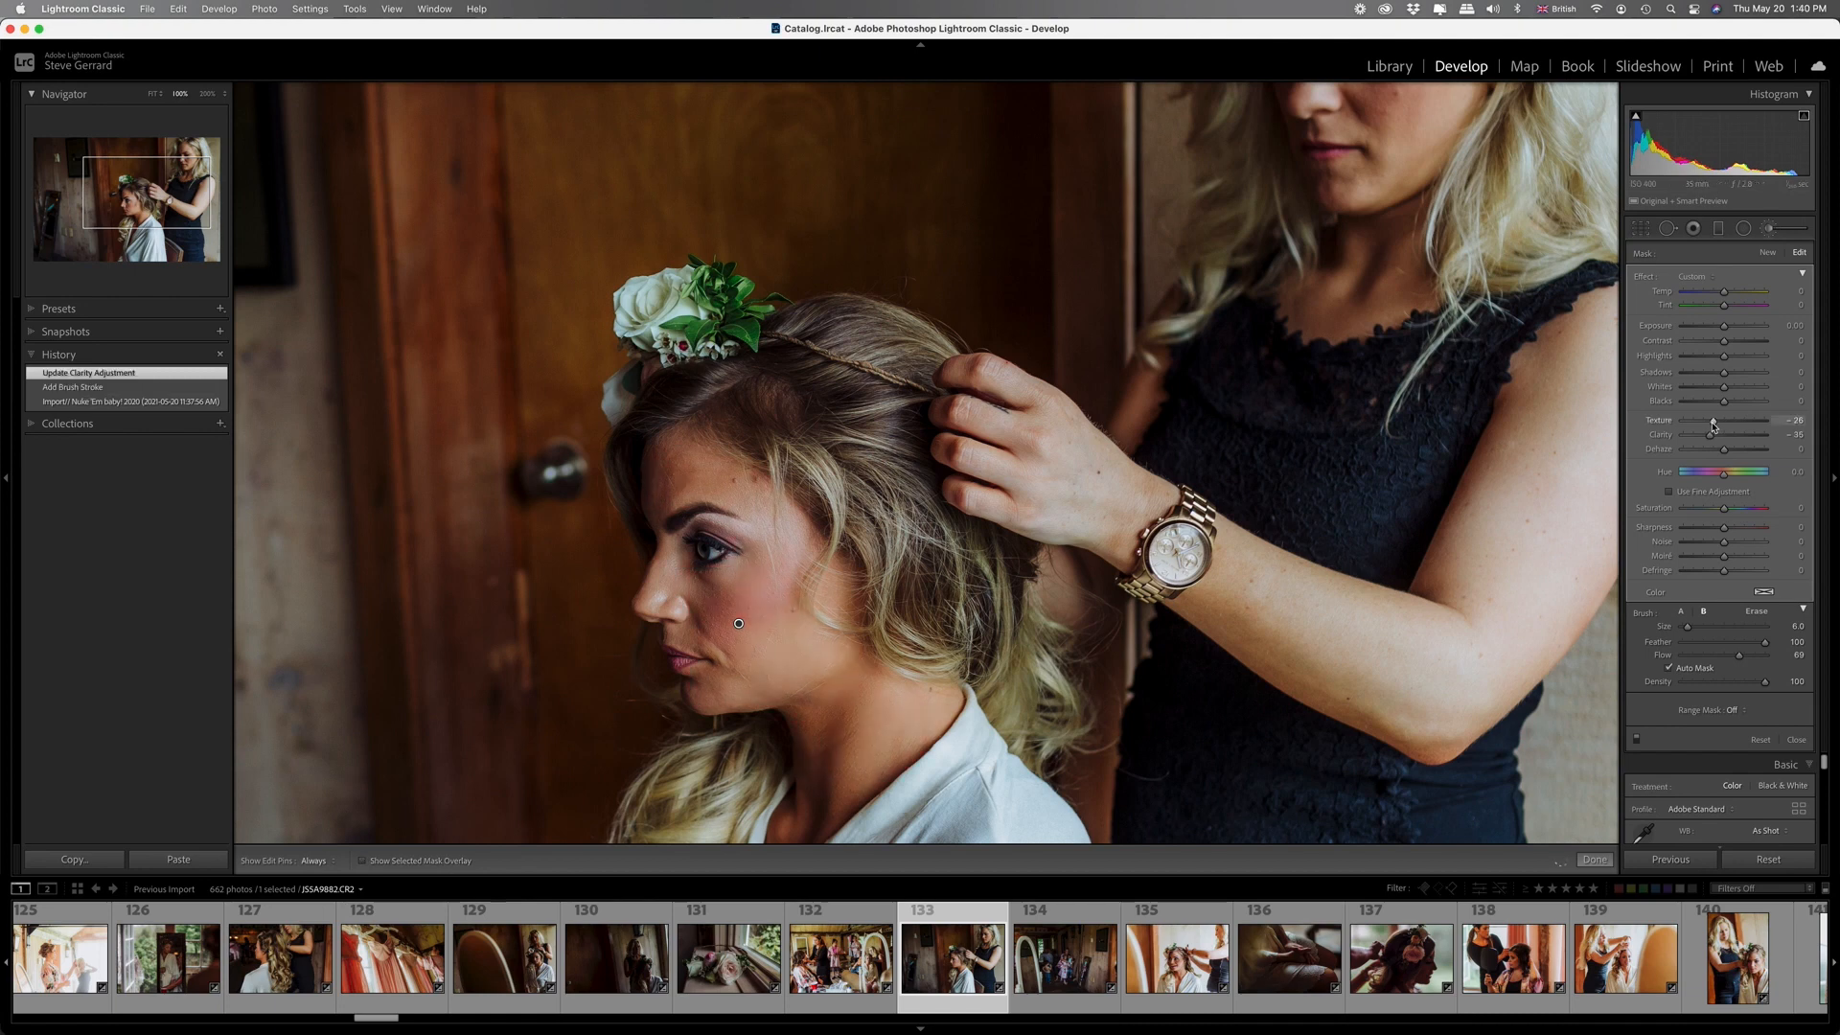
left_click_drag(1719, 420, 1712, 420)
key("k")
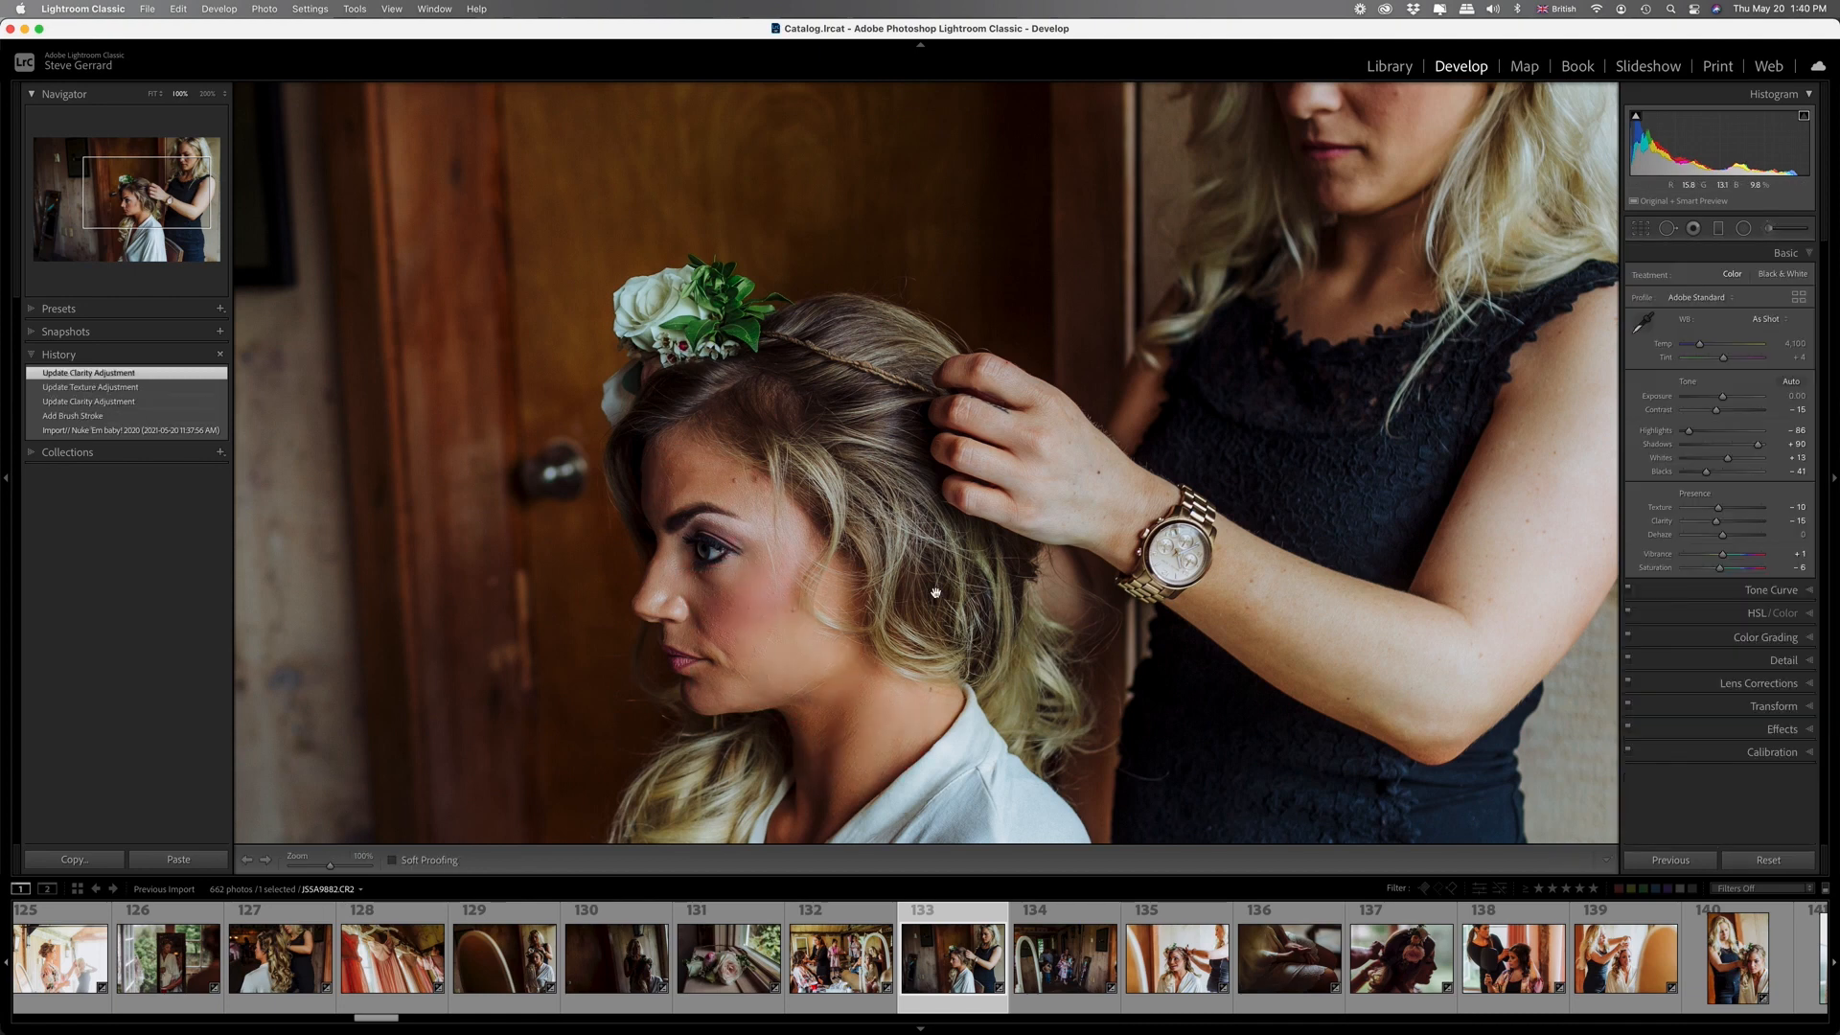
Compare the before and after versions of the woman's softened skin, and return to the full photo view.
key("backslash")
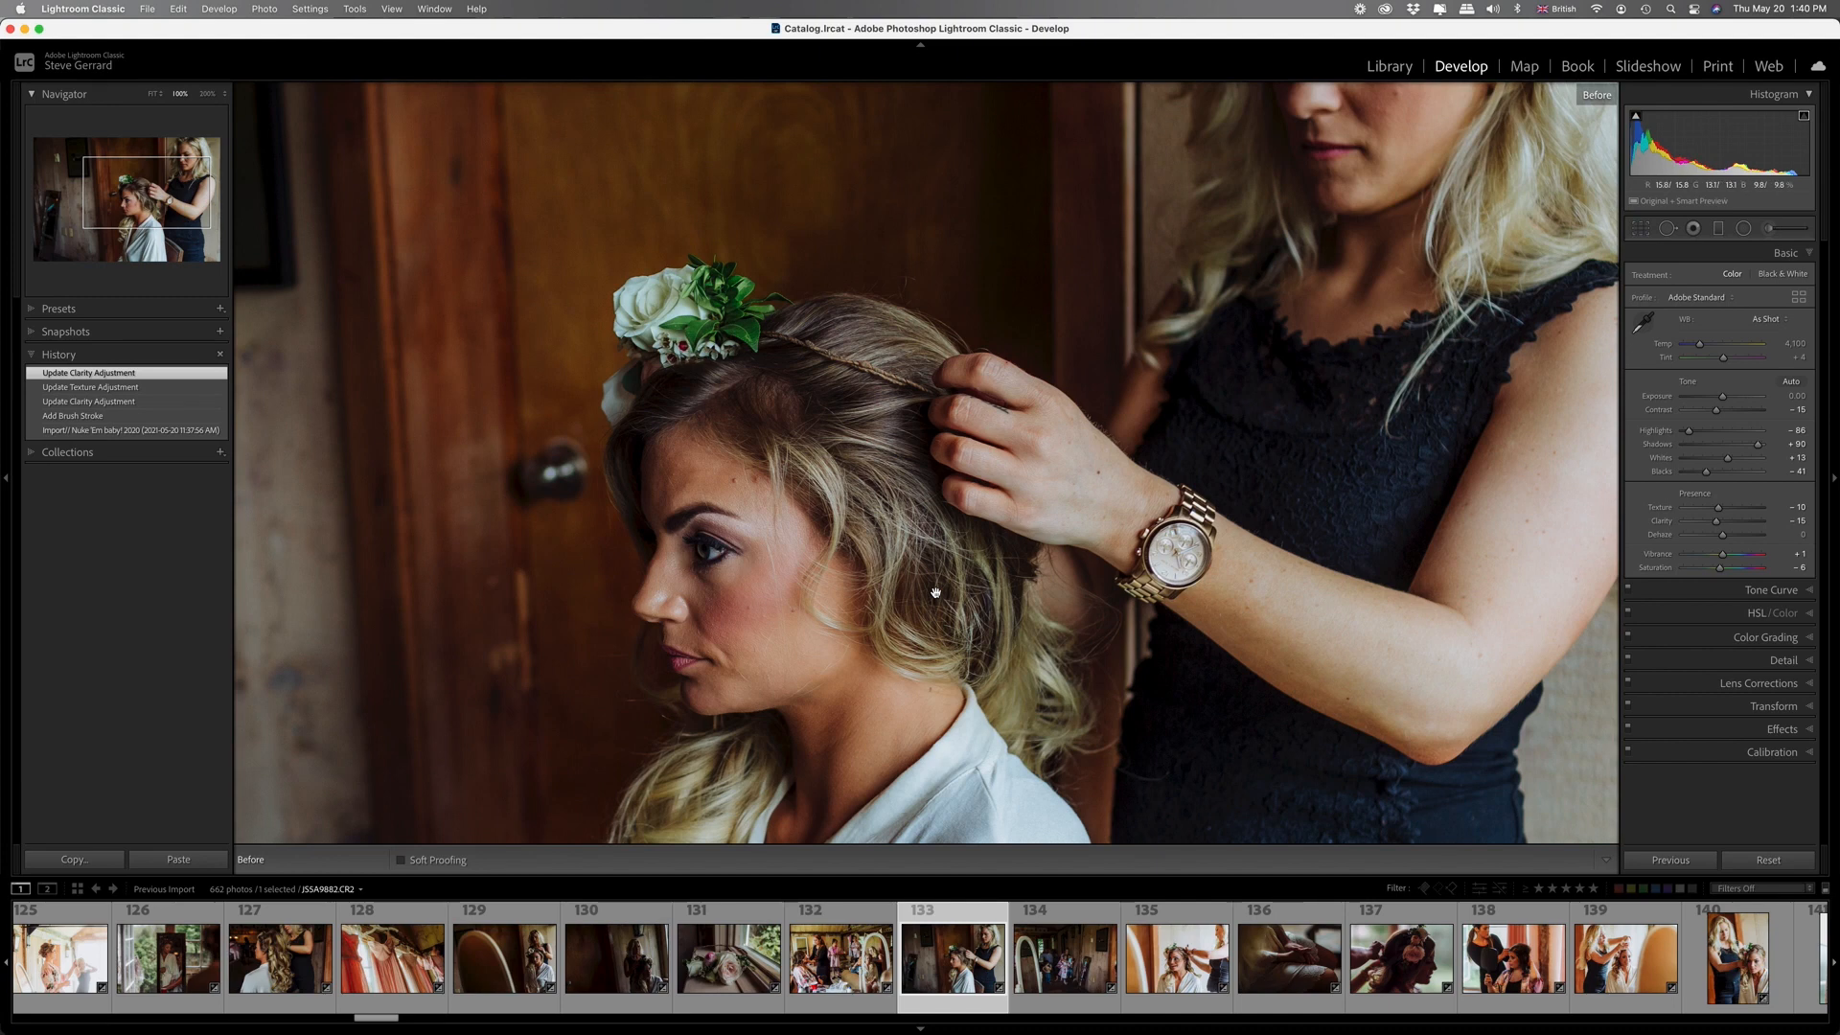
key("backslash")
key("backslash")
key("backslash")
left_click(936, 593)
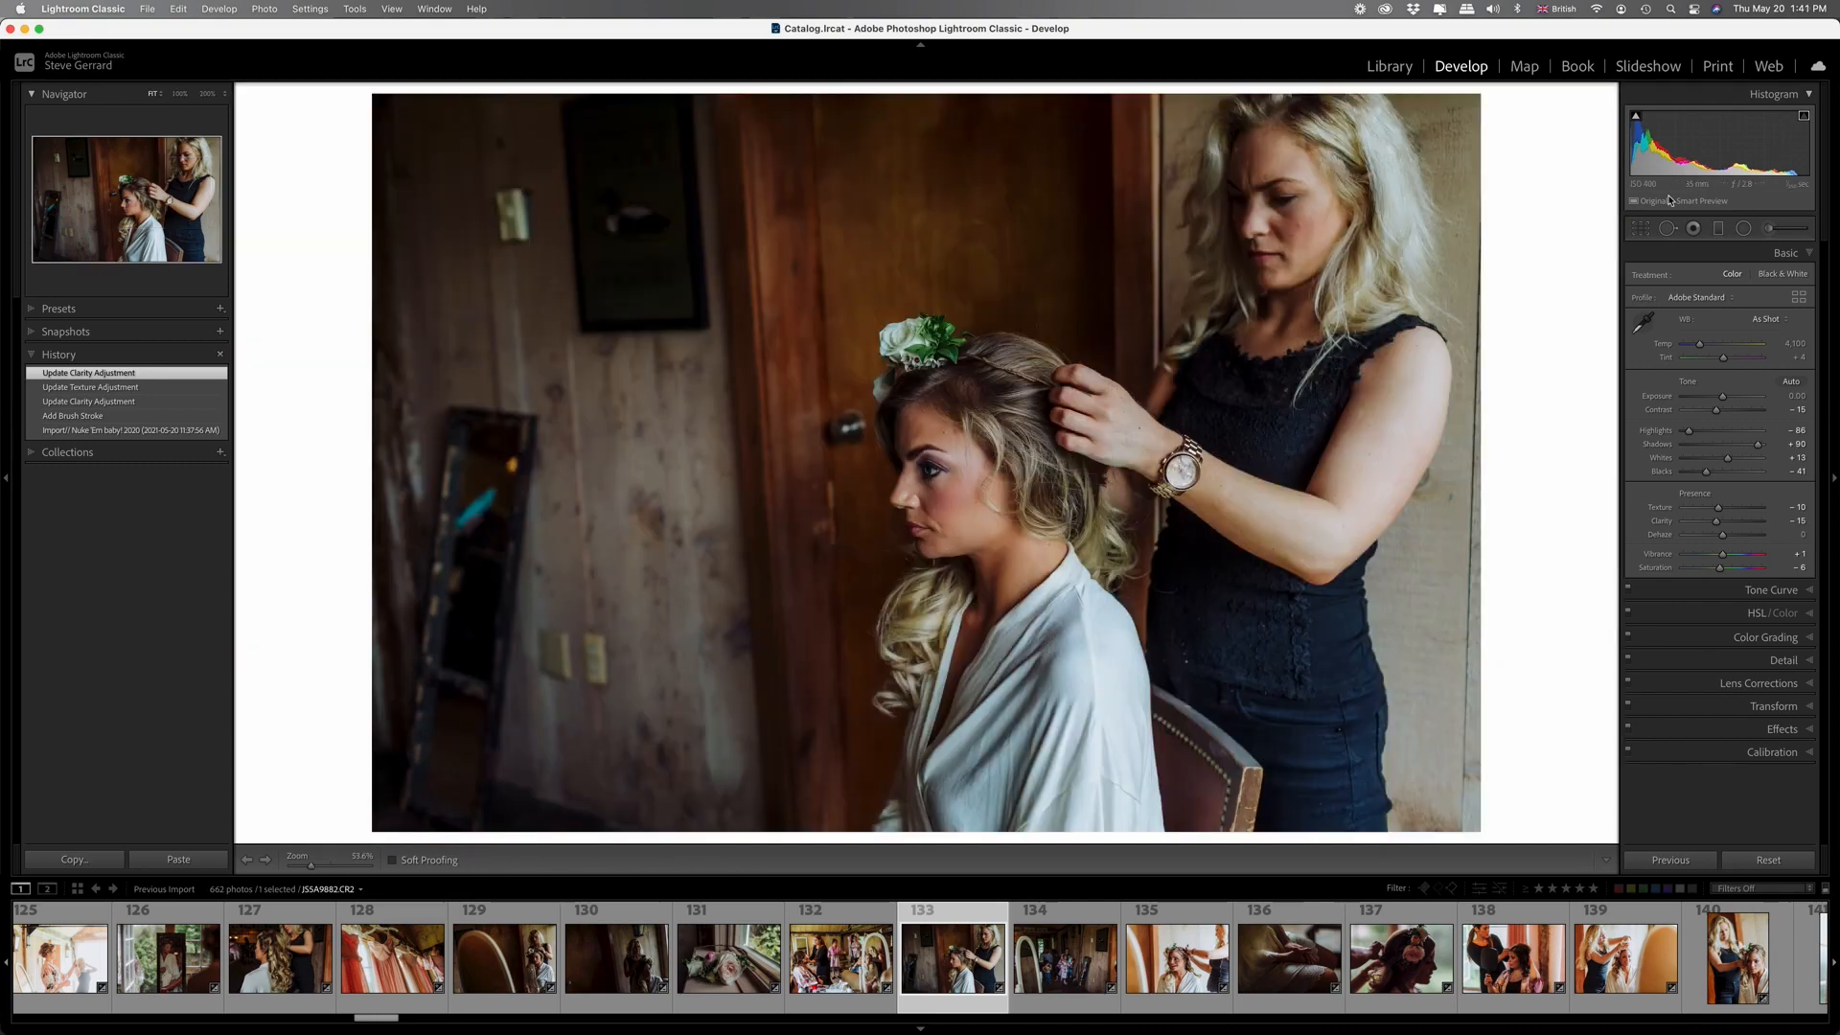
Brighten the area beside the seated woman's eye with a new Adjustment Brush mask using Shadows 64 and a slight Exposure adjustment.
left_click(1769, 230)
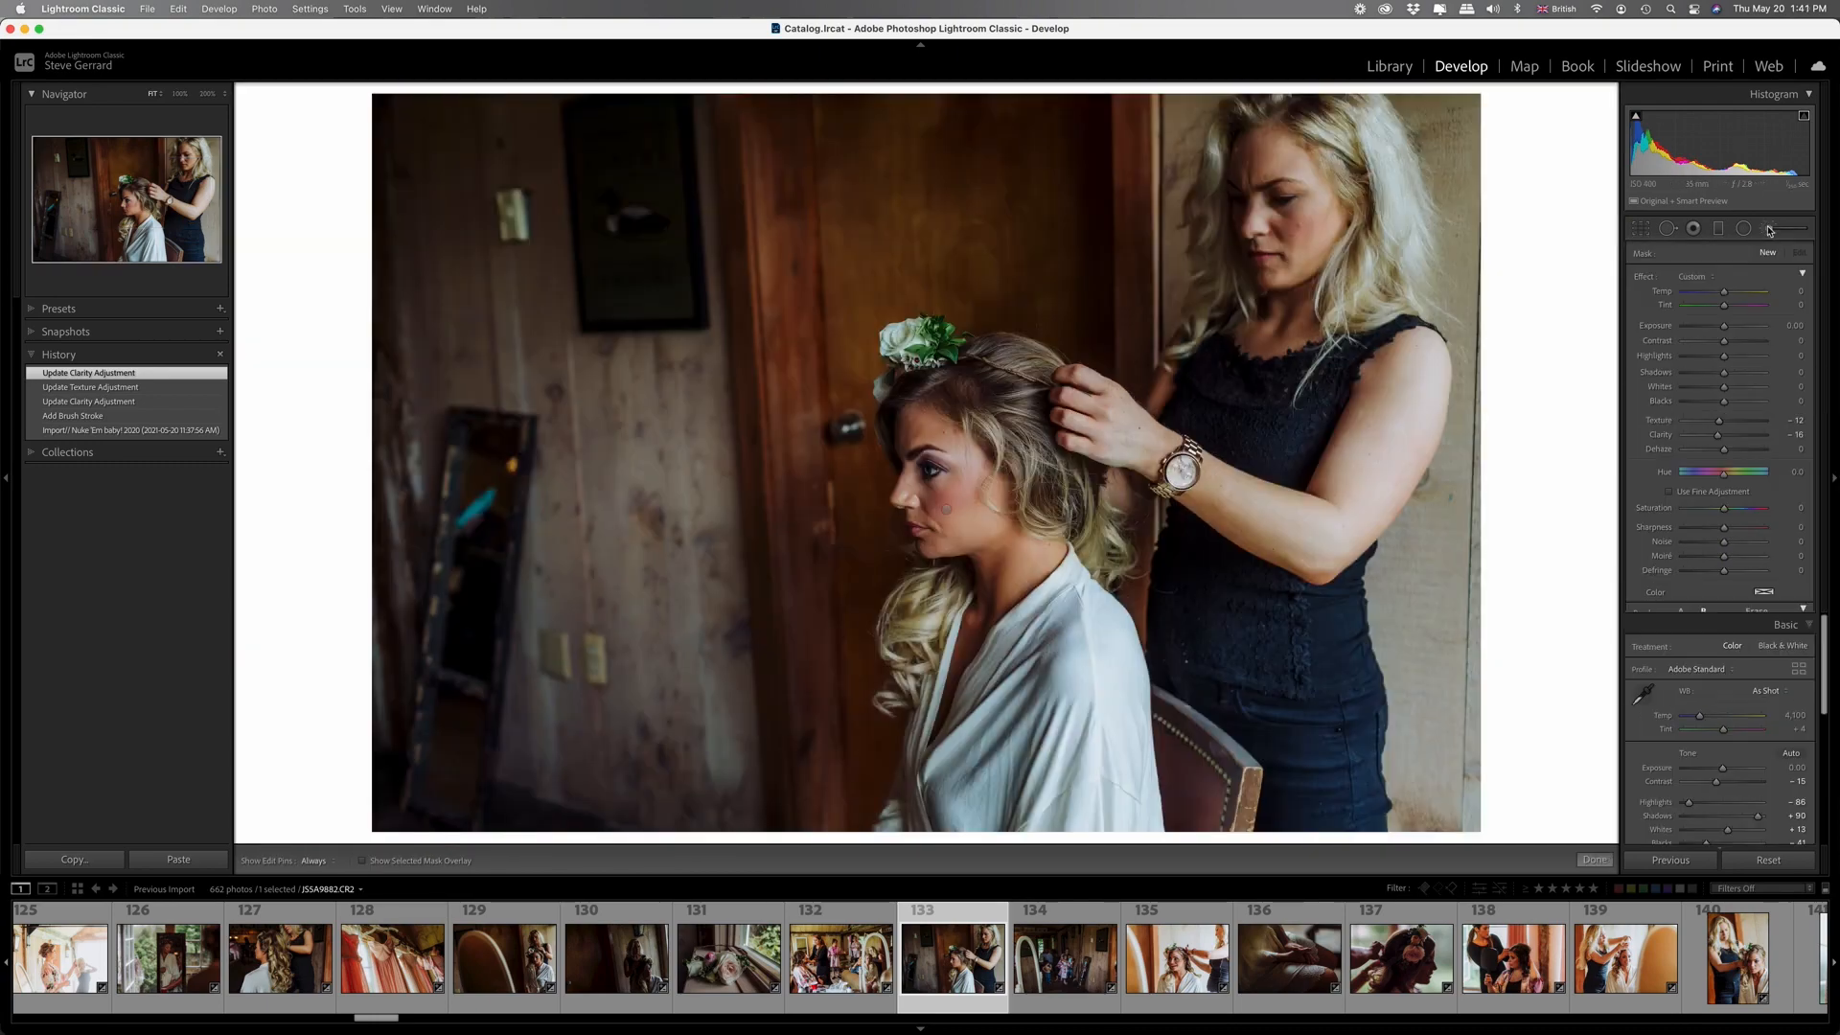
left_click(1707, 278)
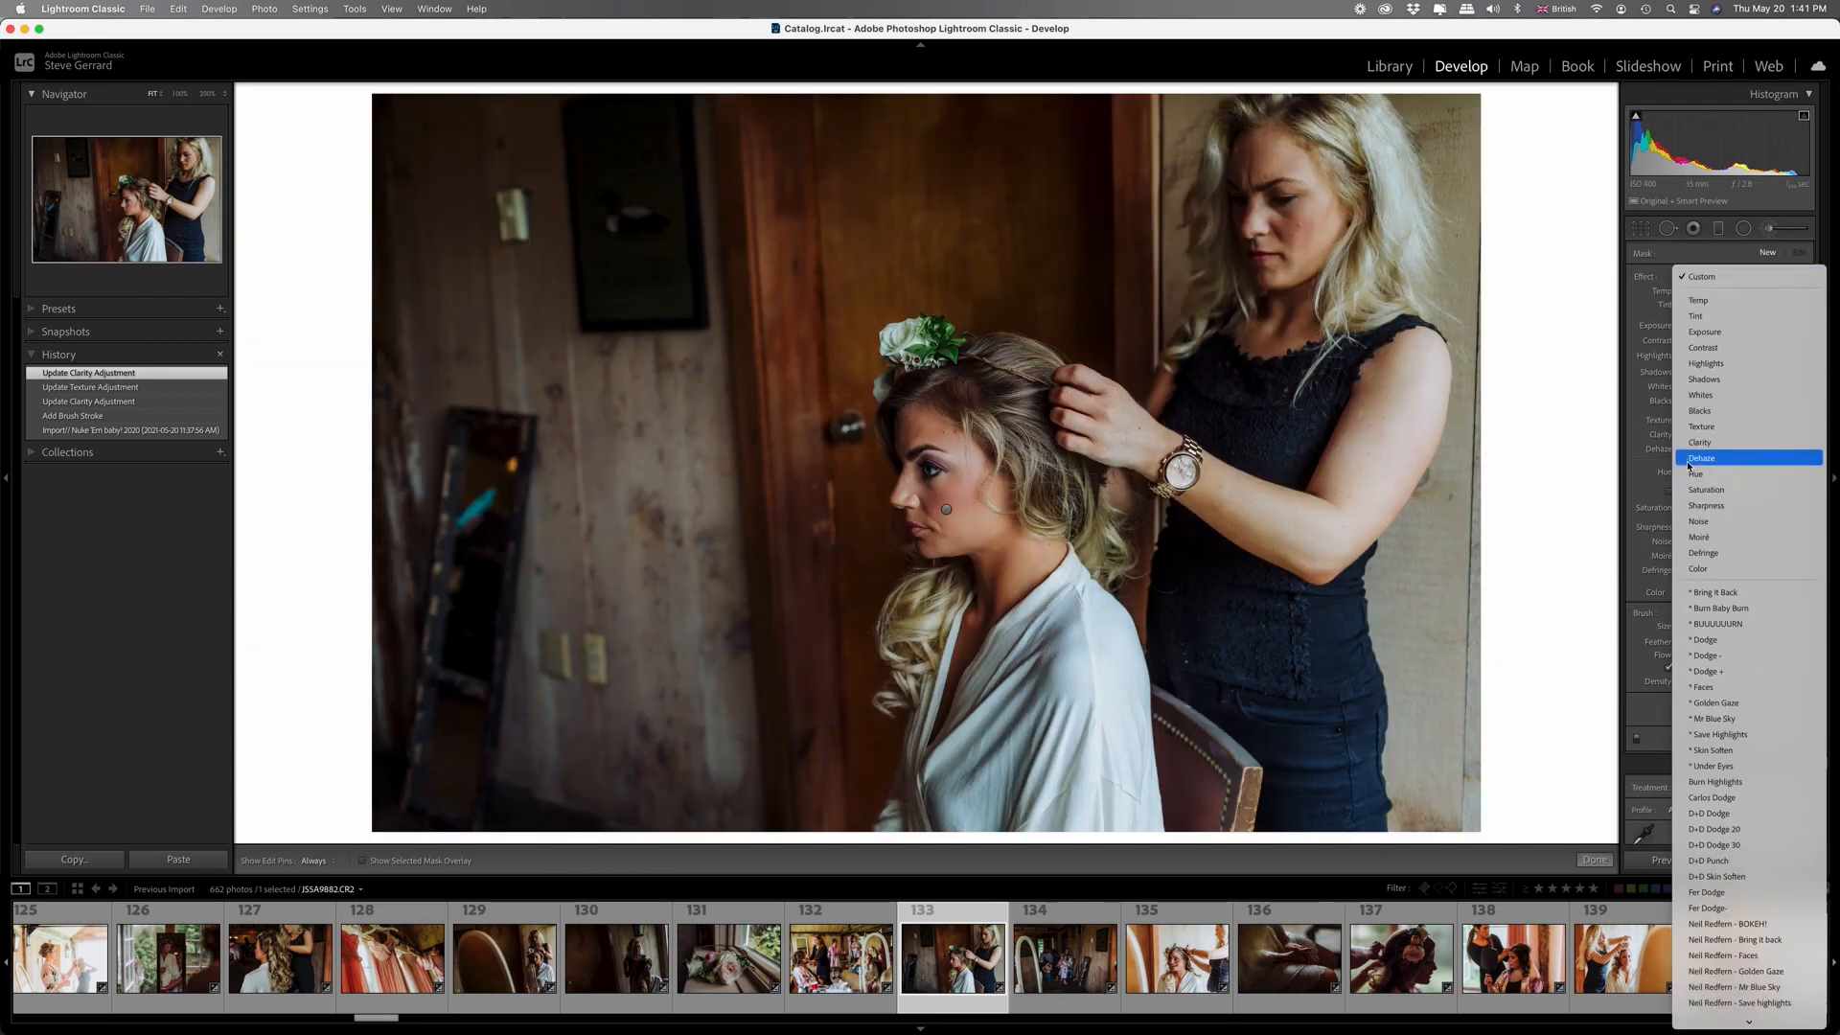
left_click(1704, 380)
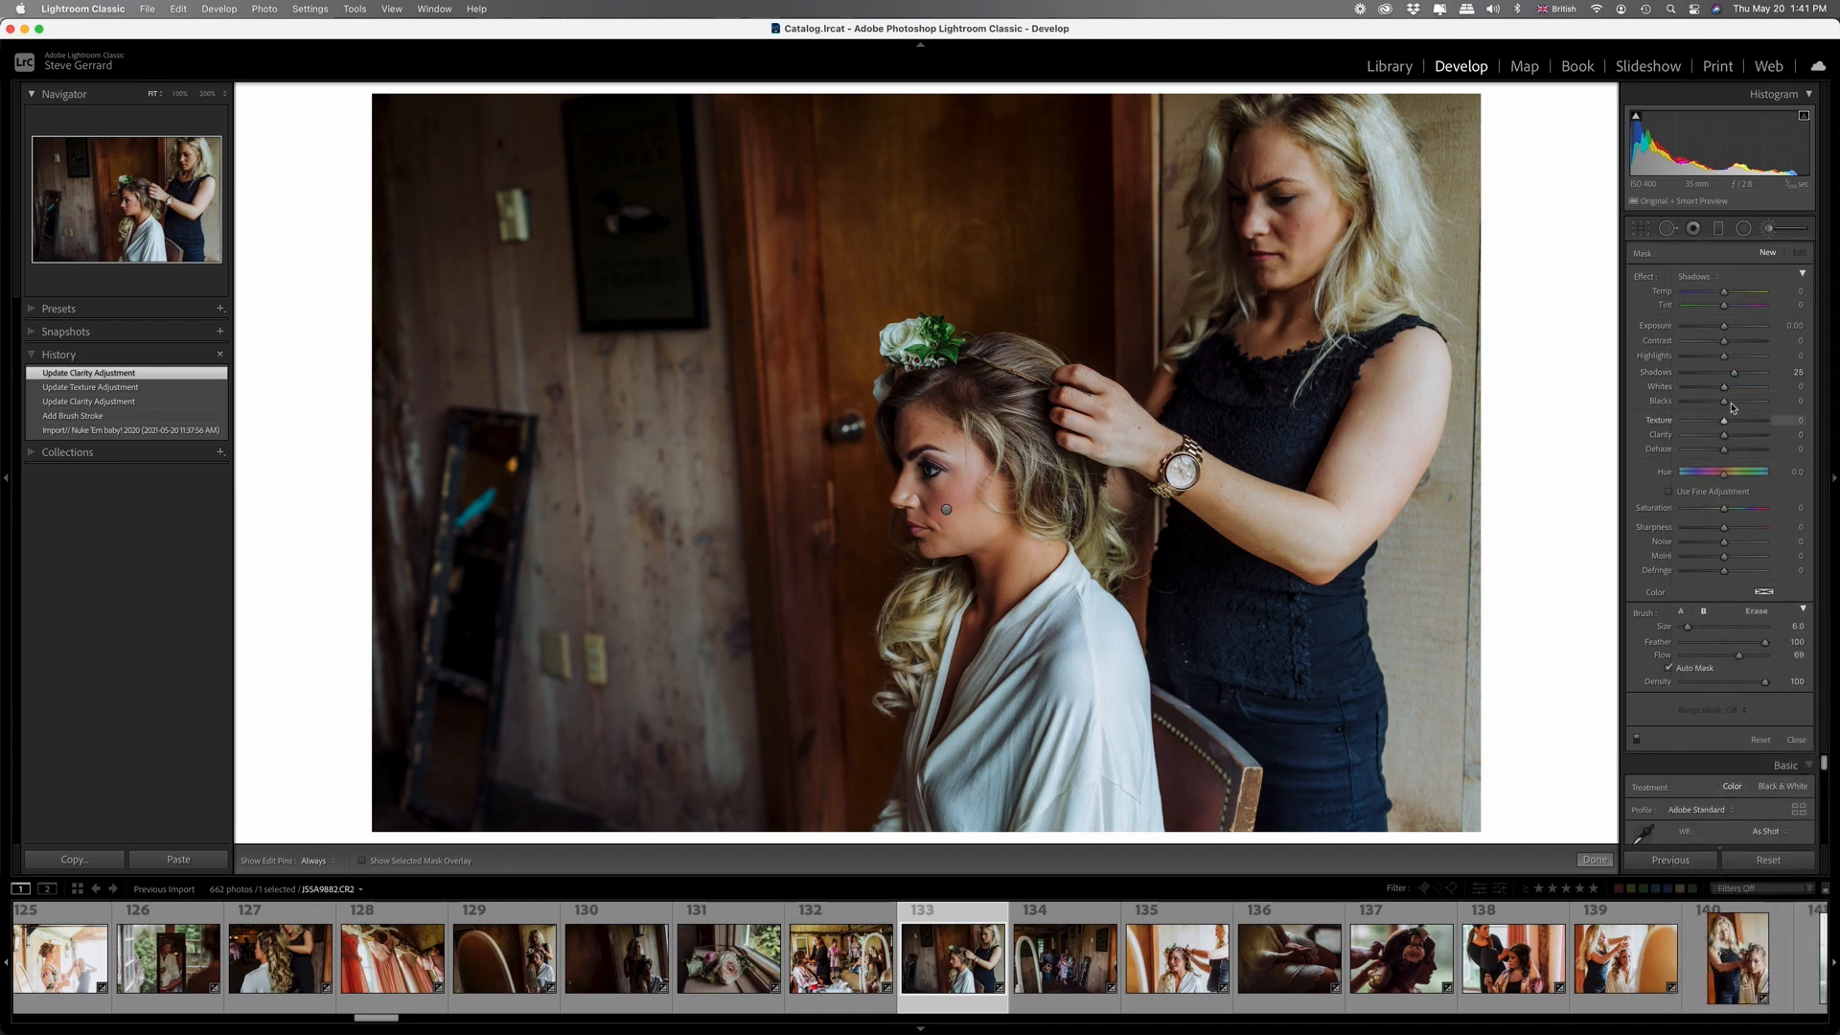
key("h")
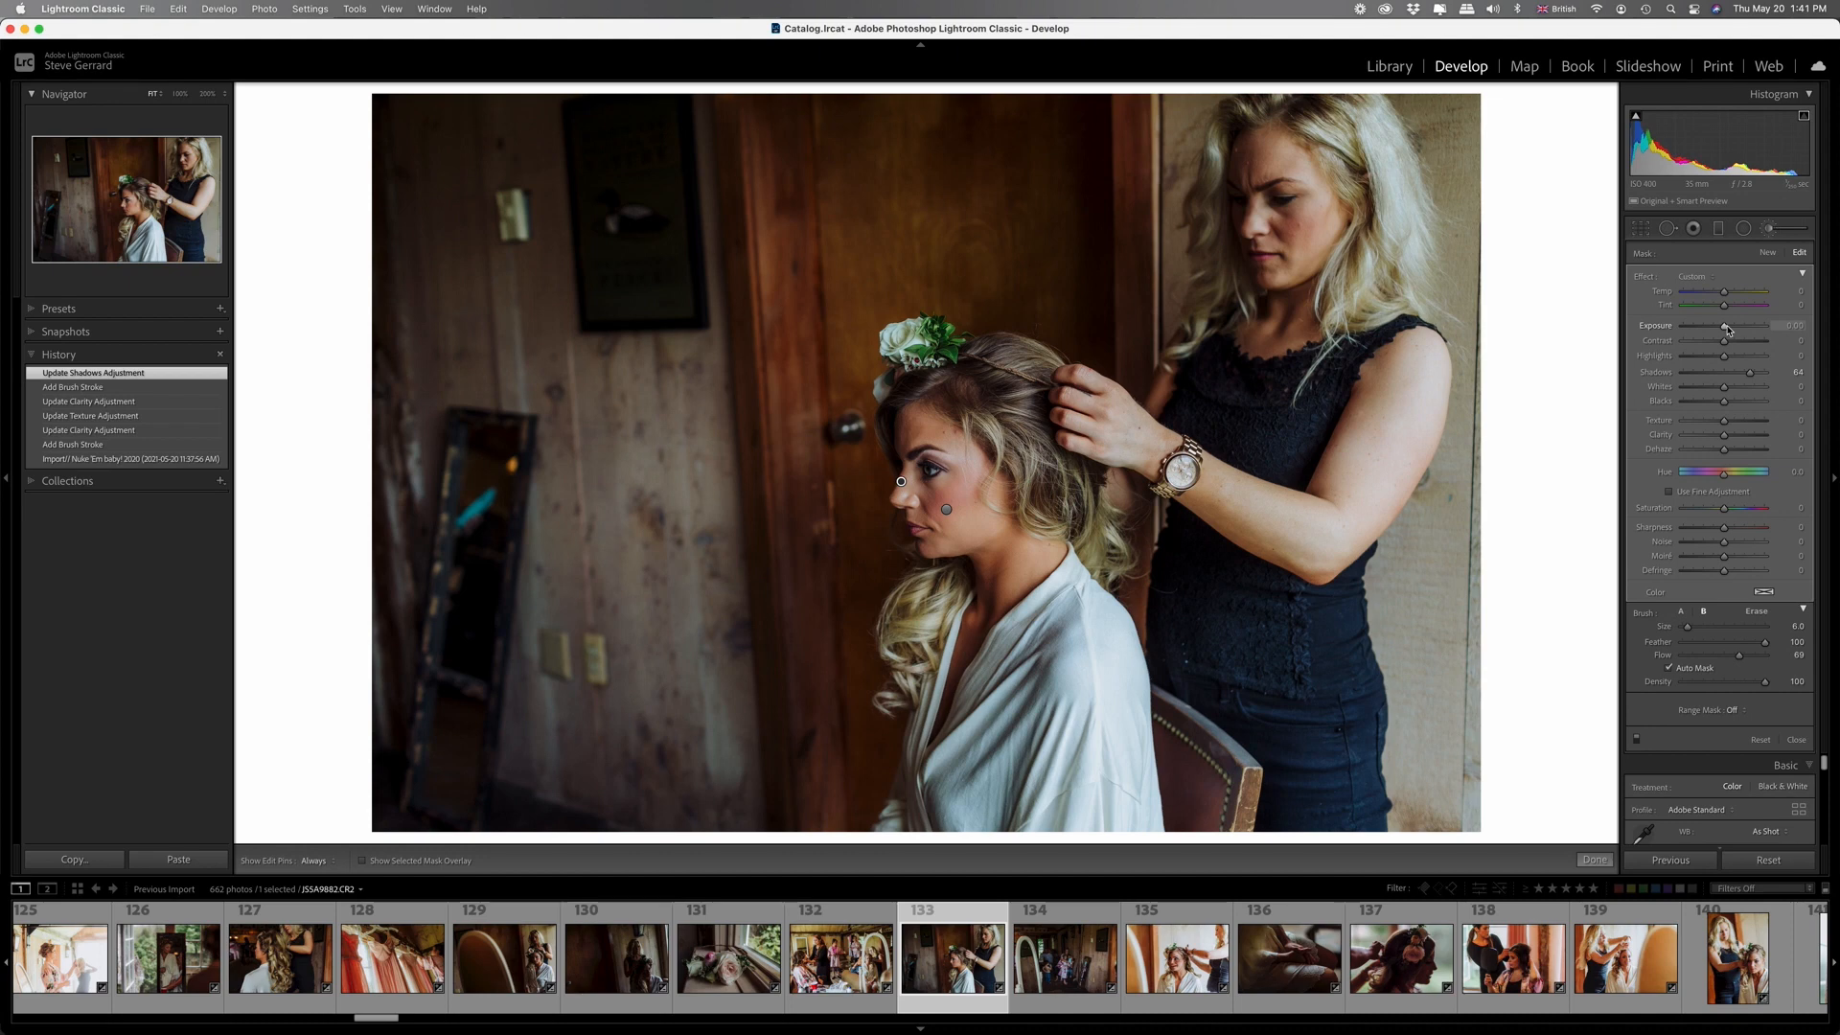
left_click_drag(1728, 330, 1730, 330)
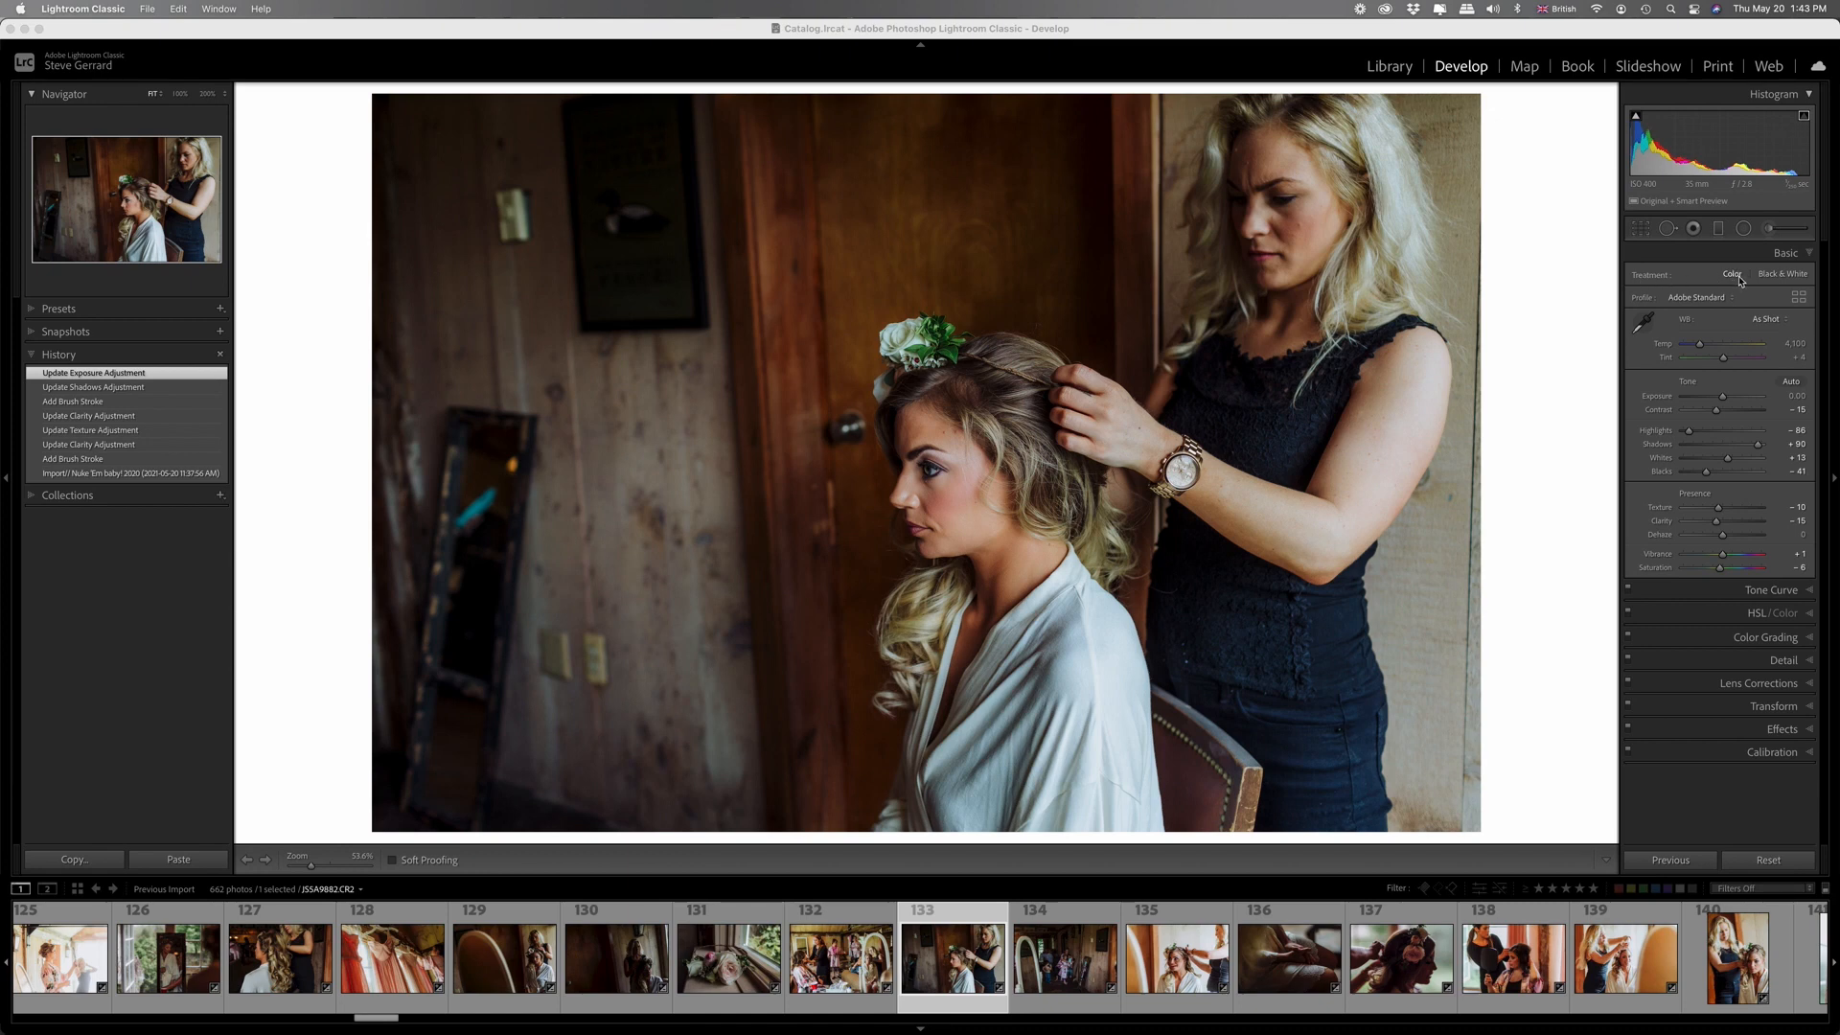
Compare the Black & White treatment with Color, and keep Color with the Adobe Color profile after checking the Profile Browser.
left_click(1778, 276)
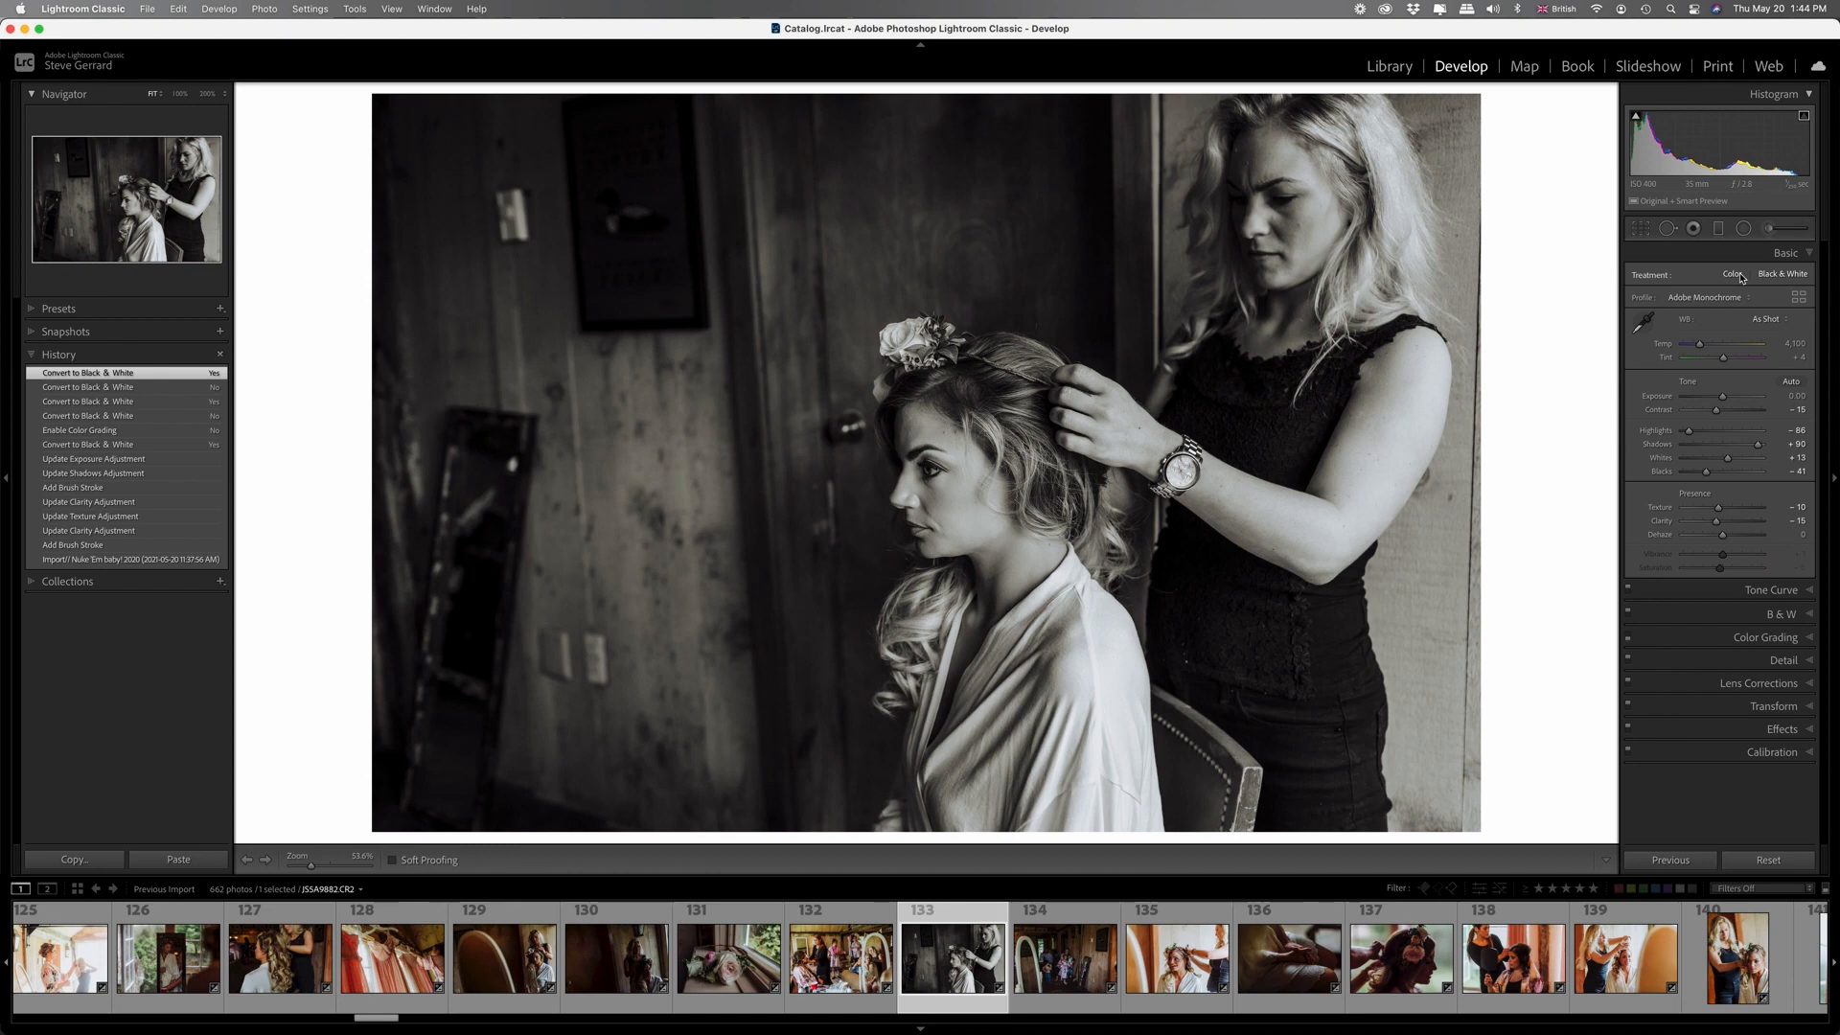
left_click(1734, 275)
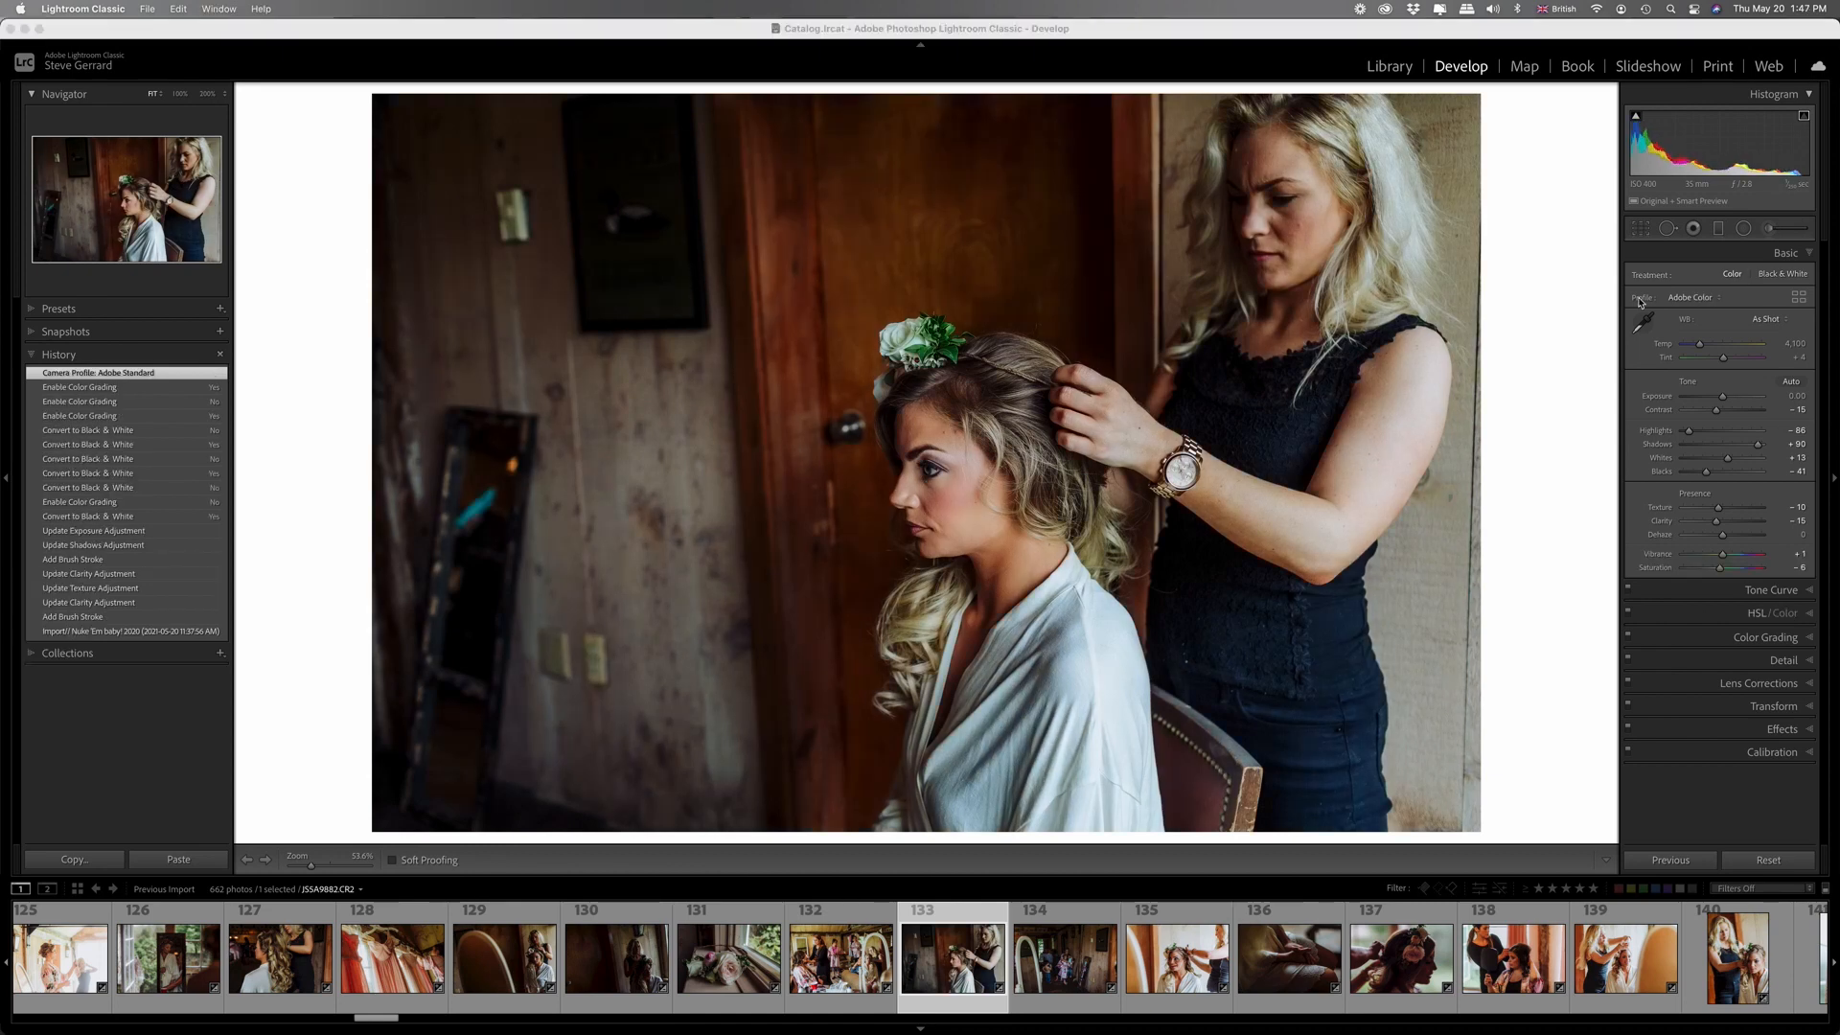
left_click(1800, 300)
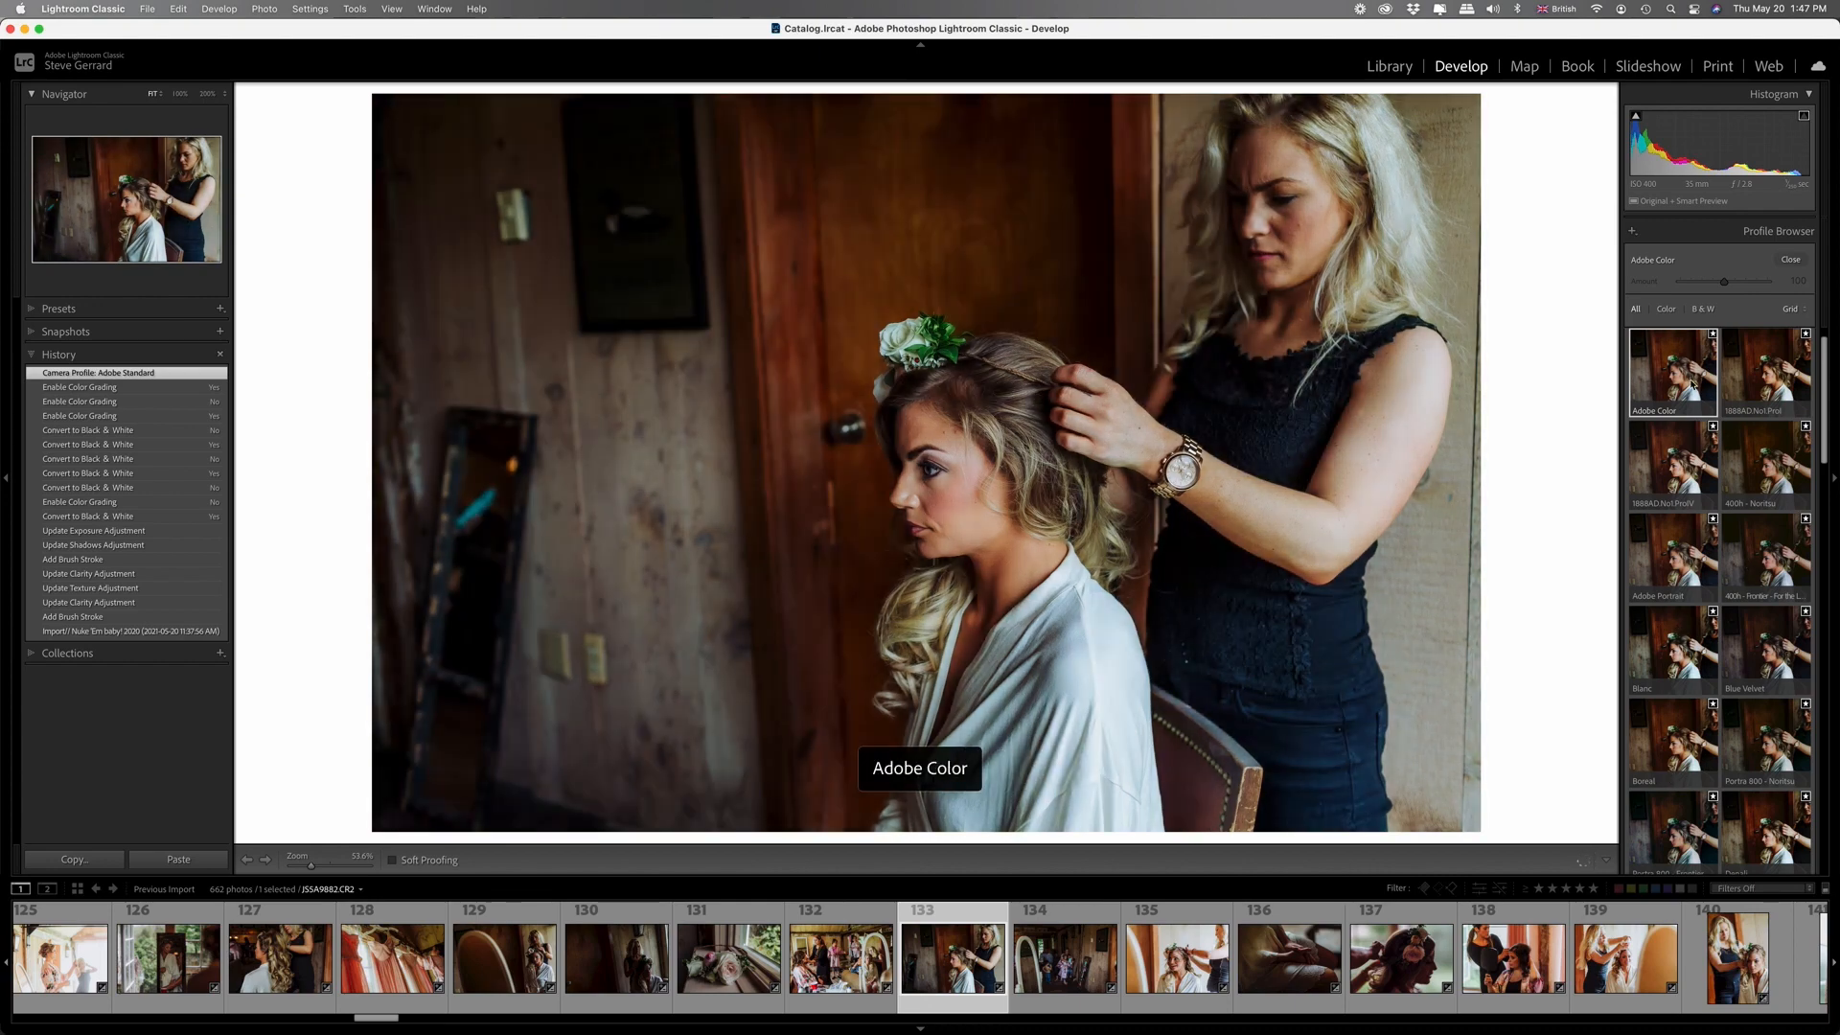
left_click(1790, 260)
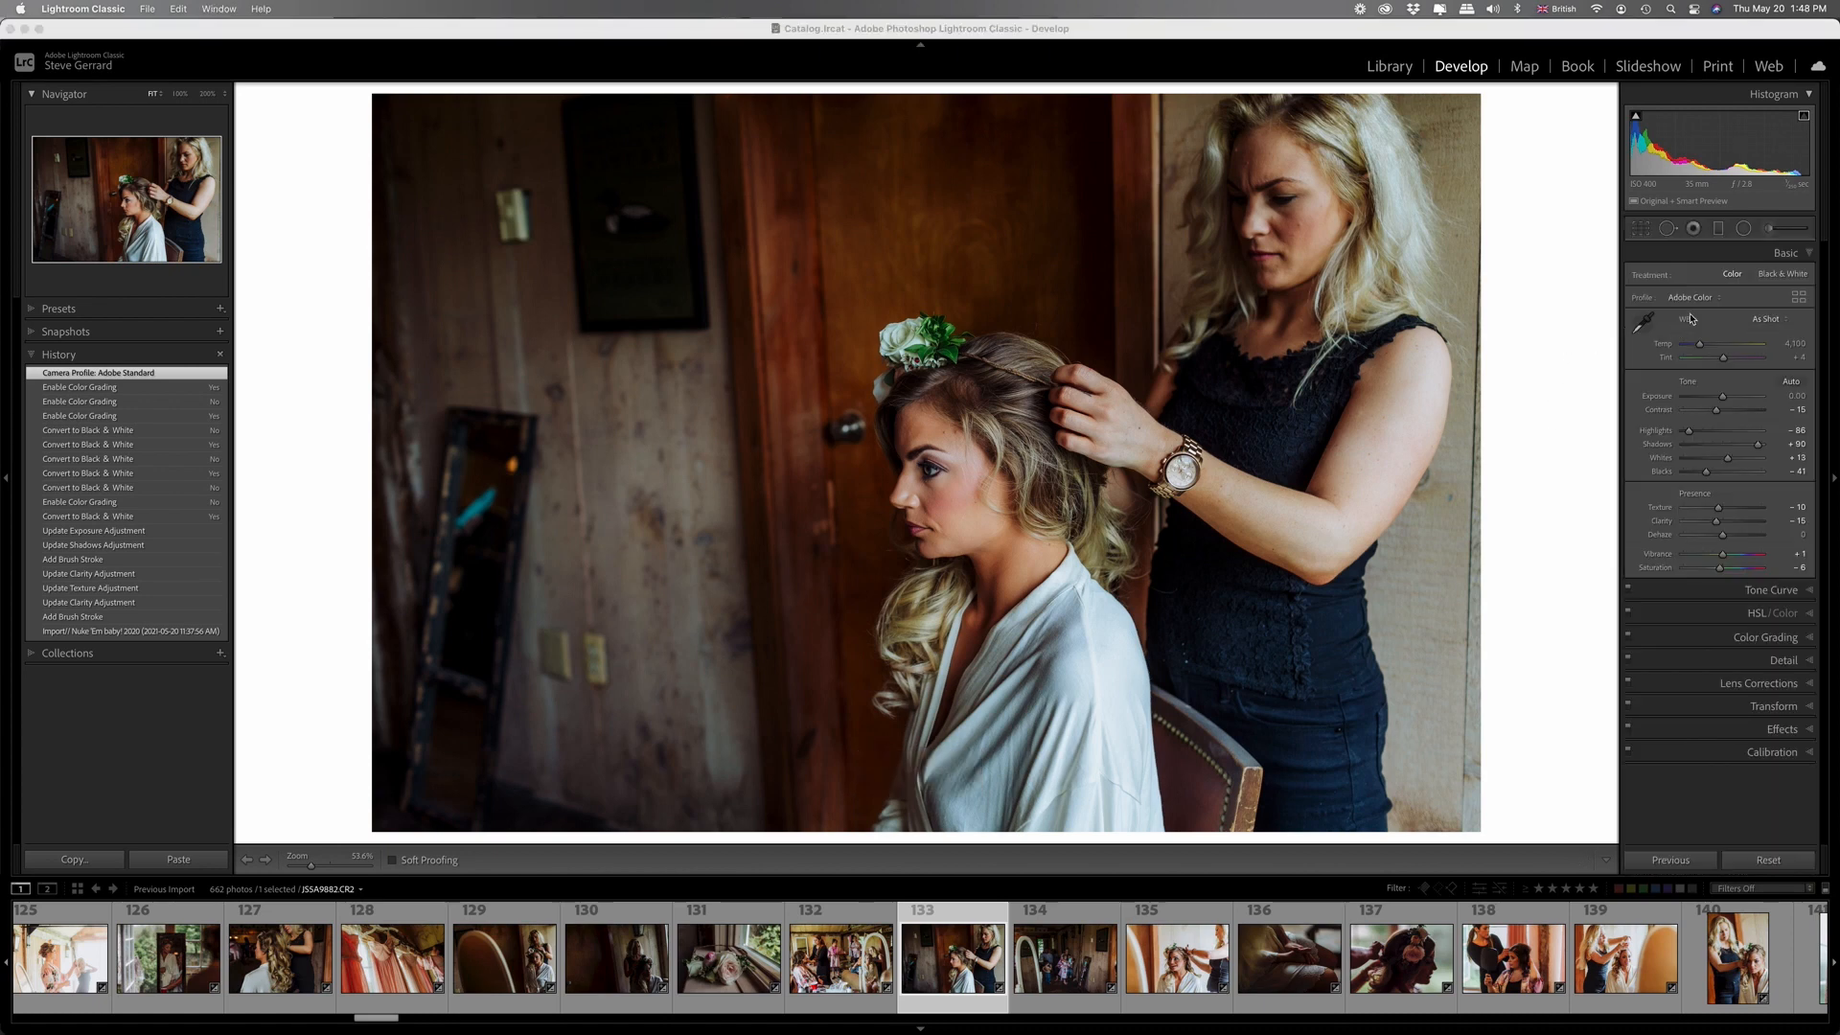
Try white balance changes using the Cloudy preset, the Temp value and a neutral sampled from the seated woman's white robe.
left_click(1788, 319)
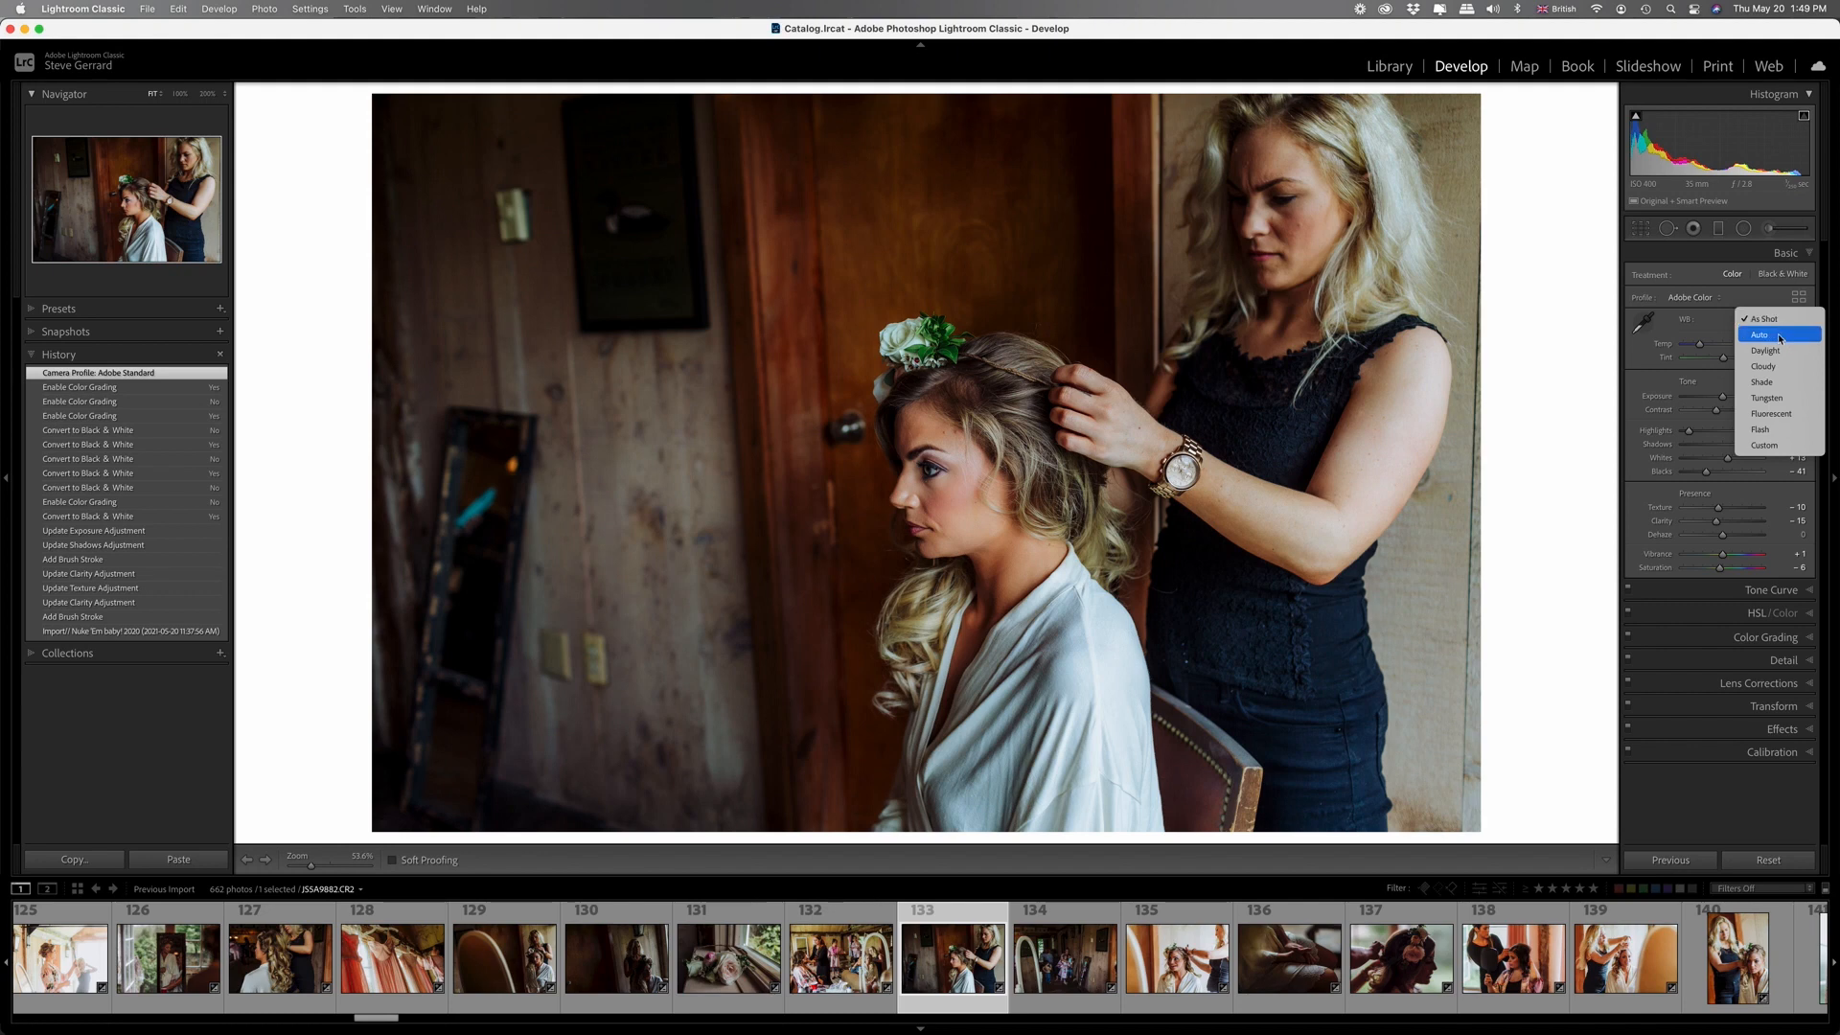
left_click(1766, 367)
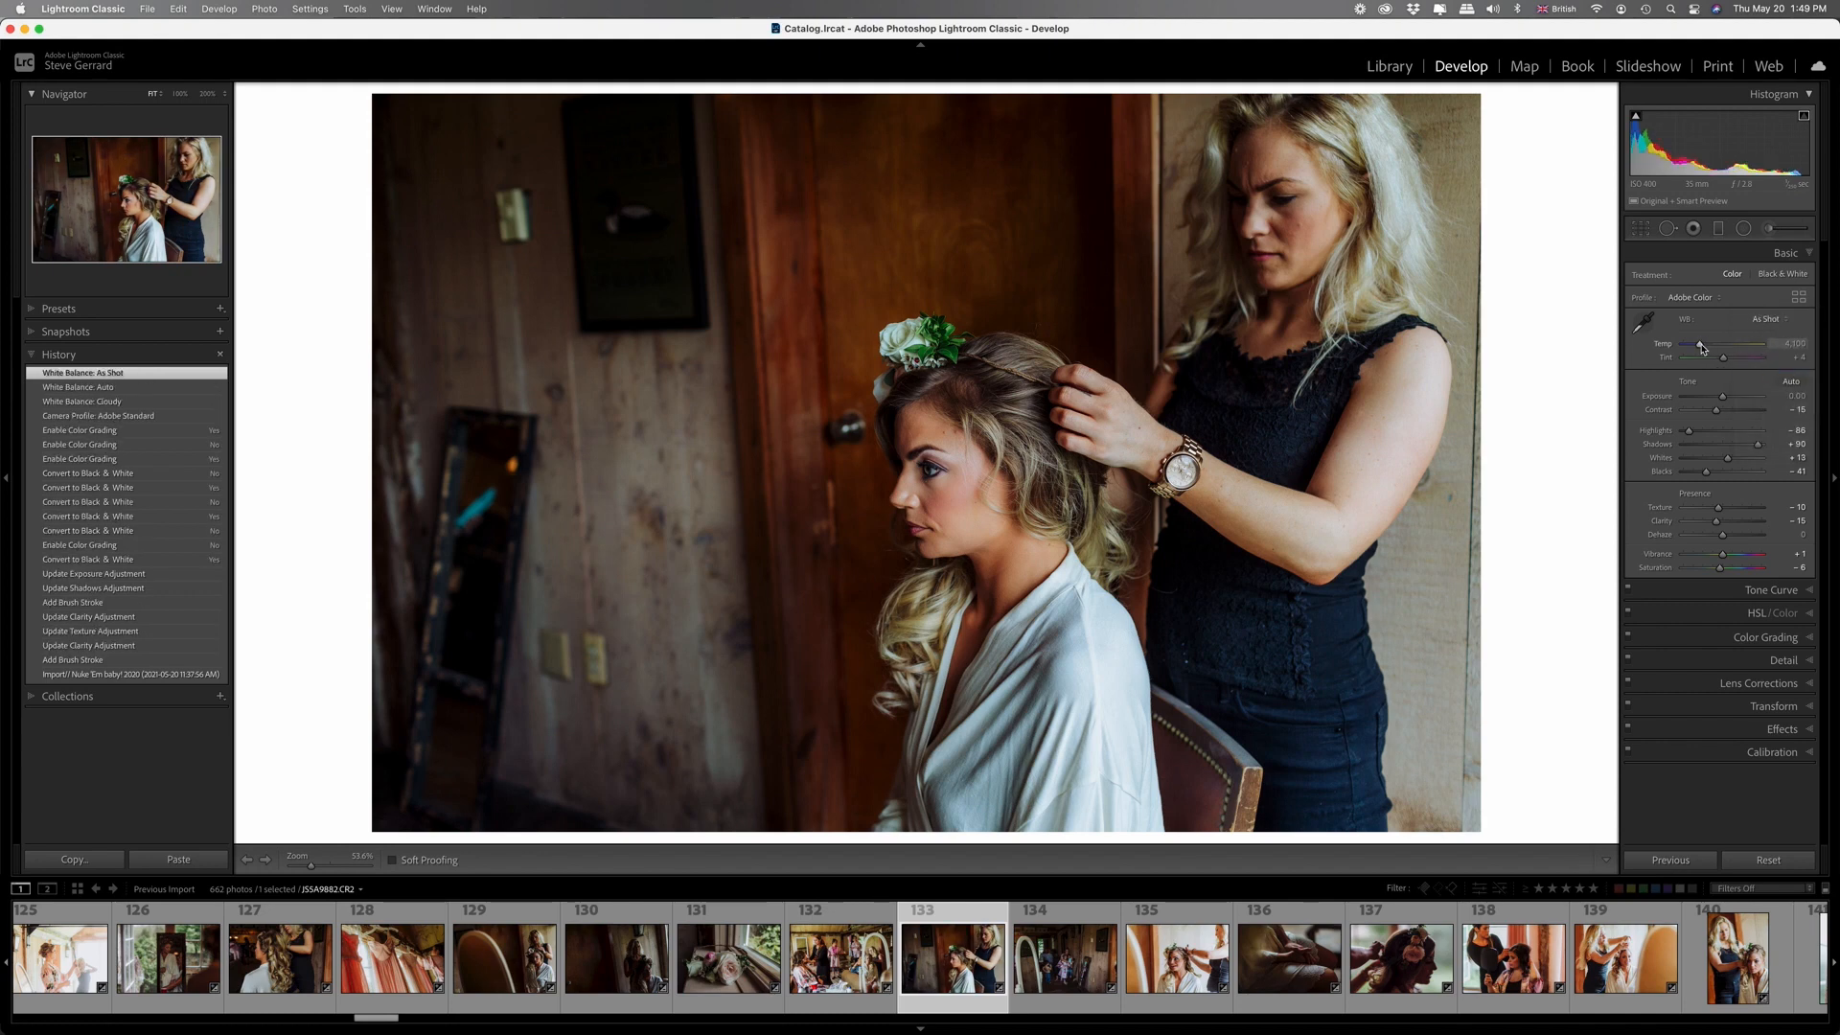
left_click_drag(1701, 347, 1700, 347)
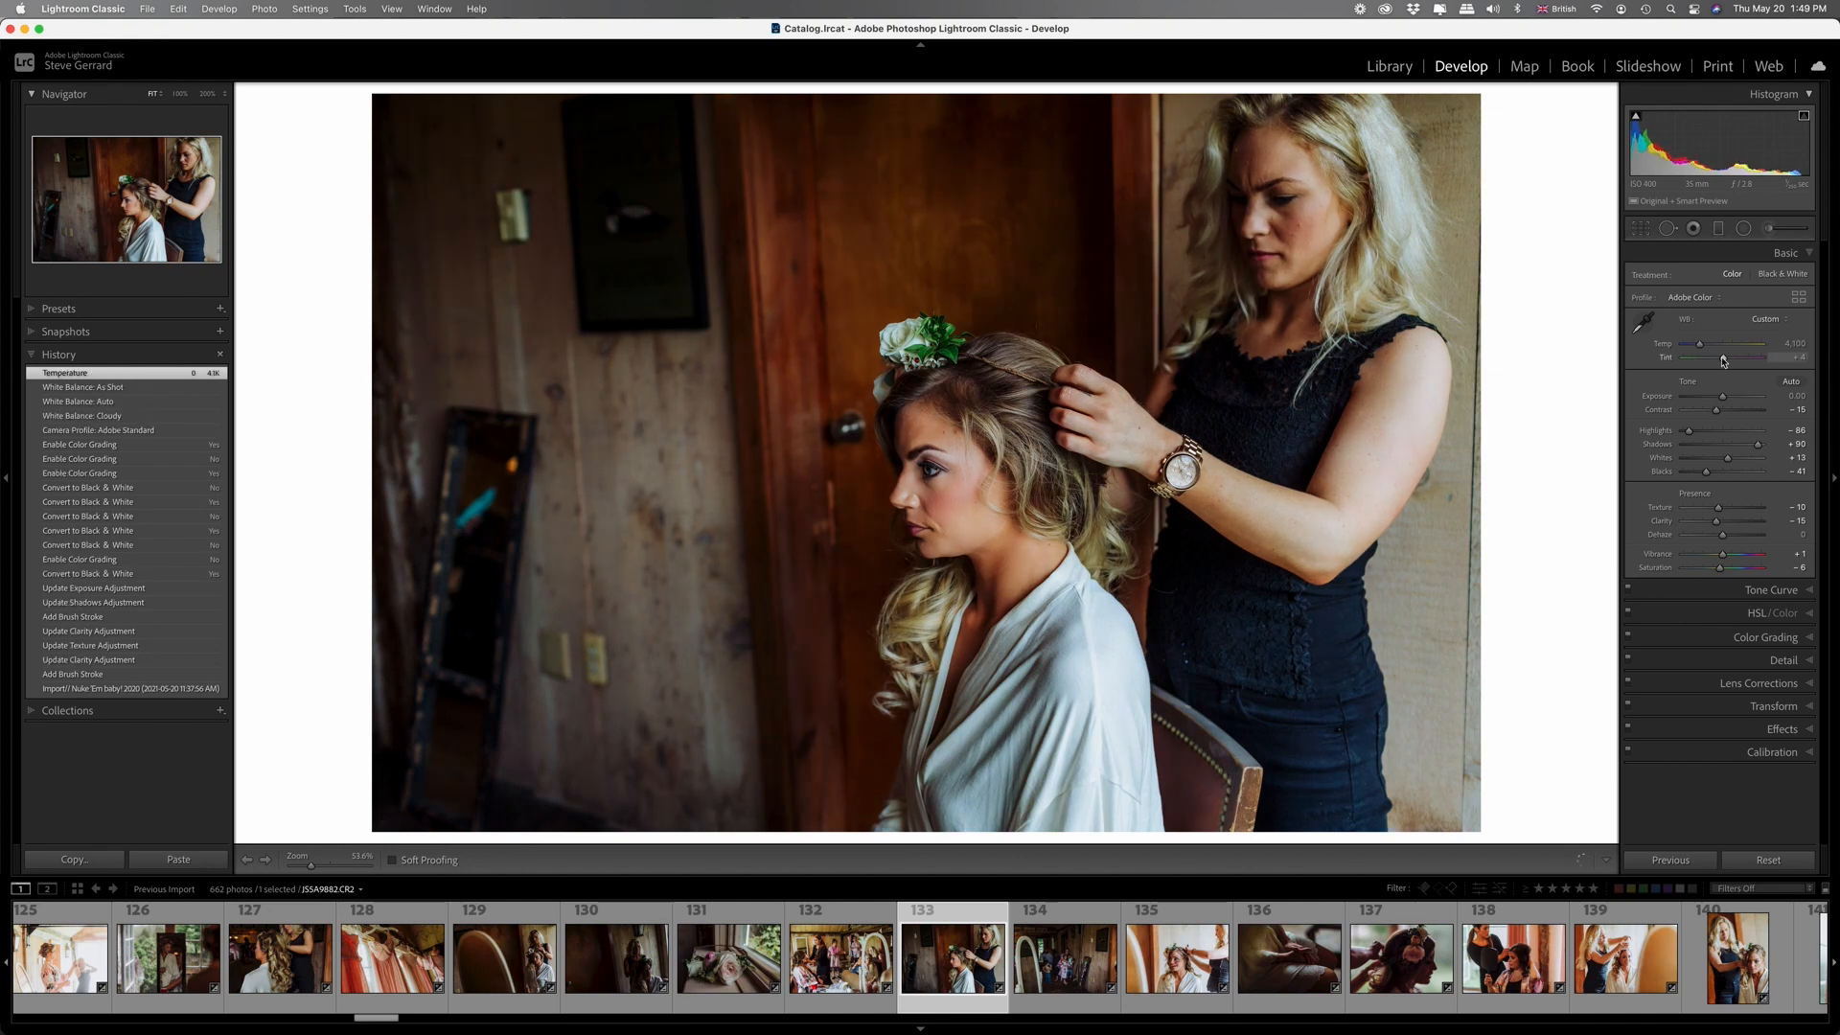
left_click(1645, 325)
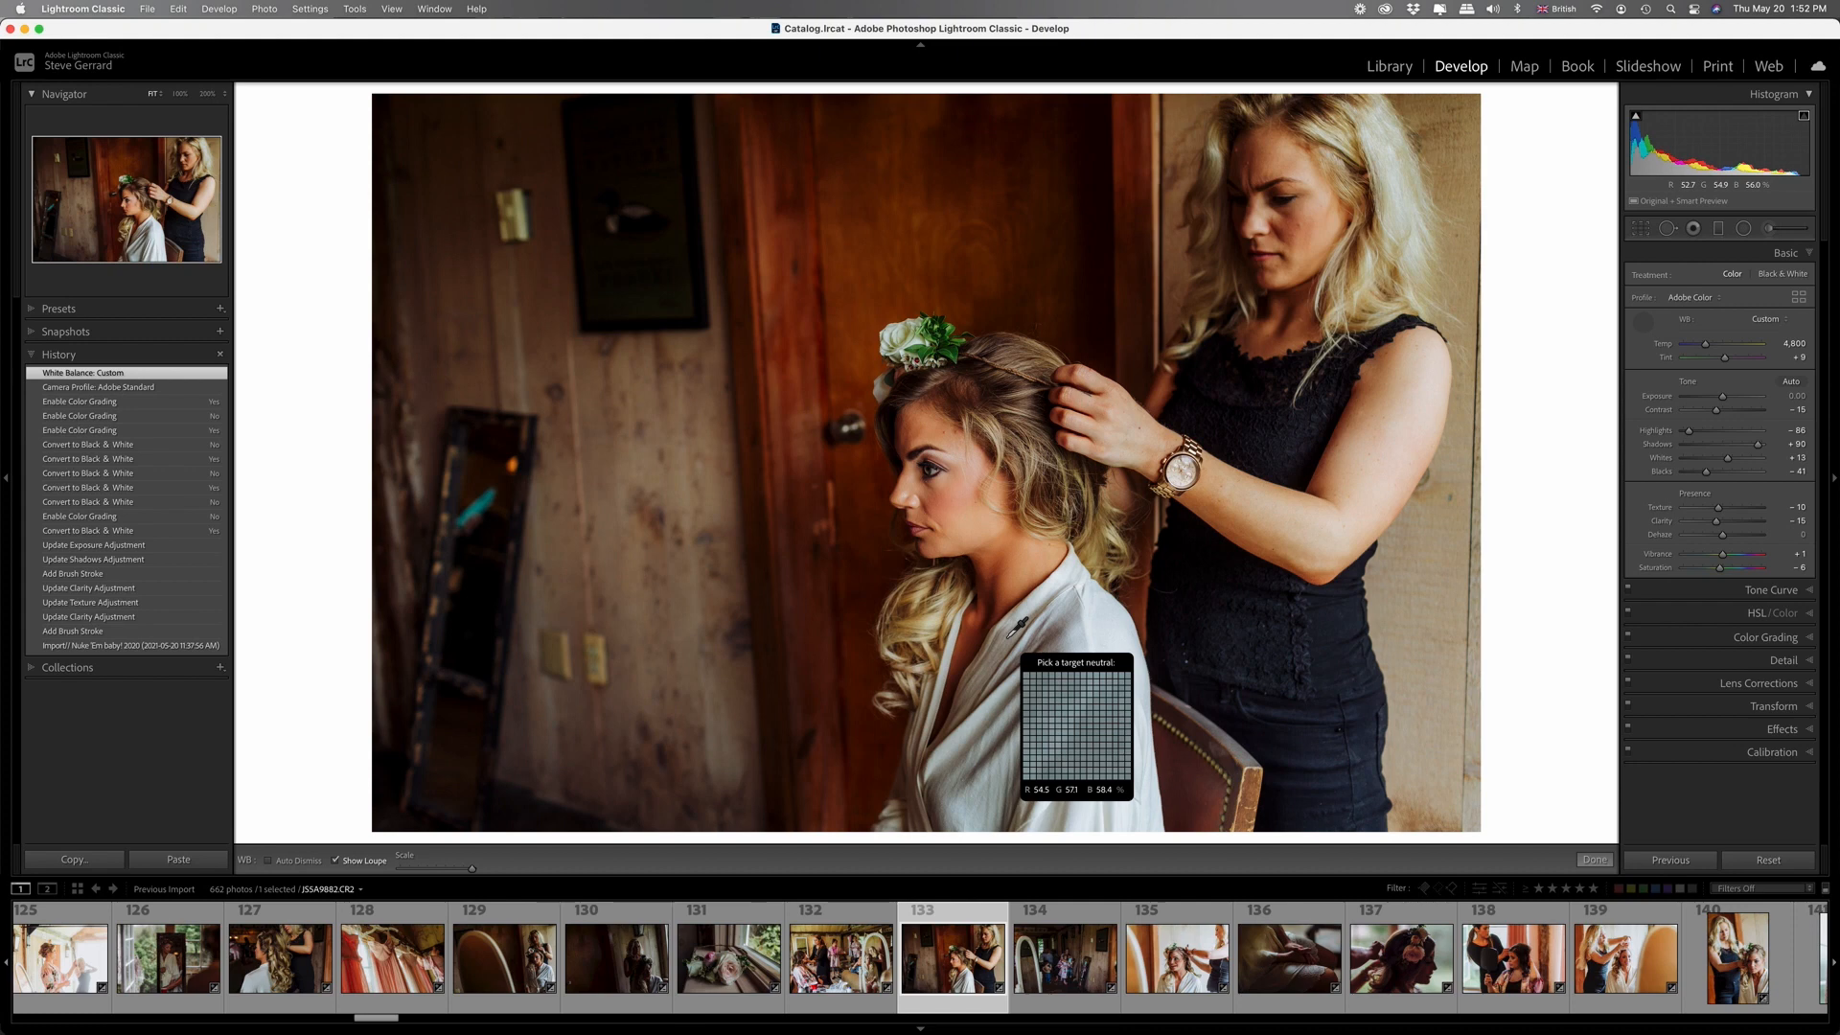
key("Escape")
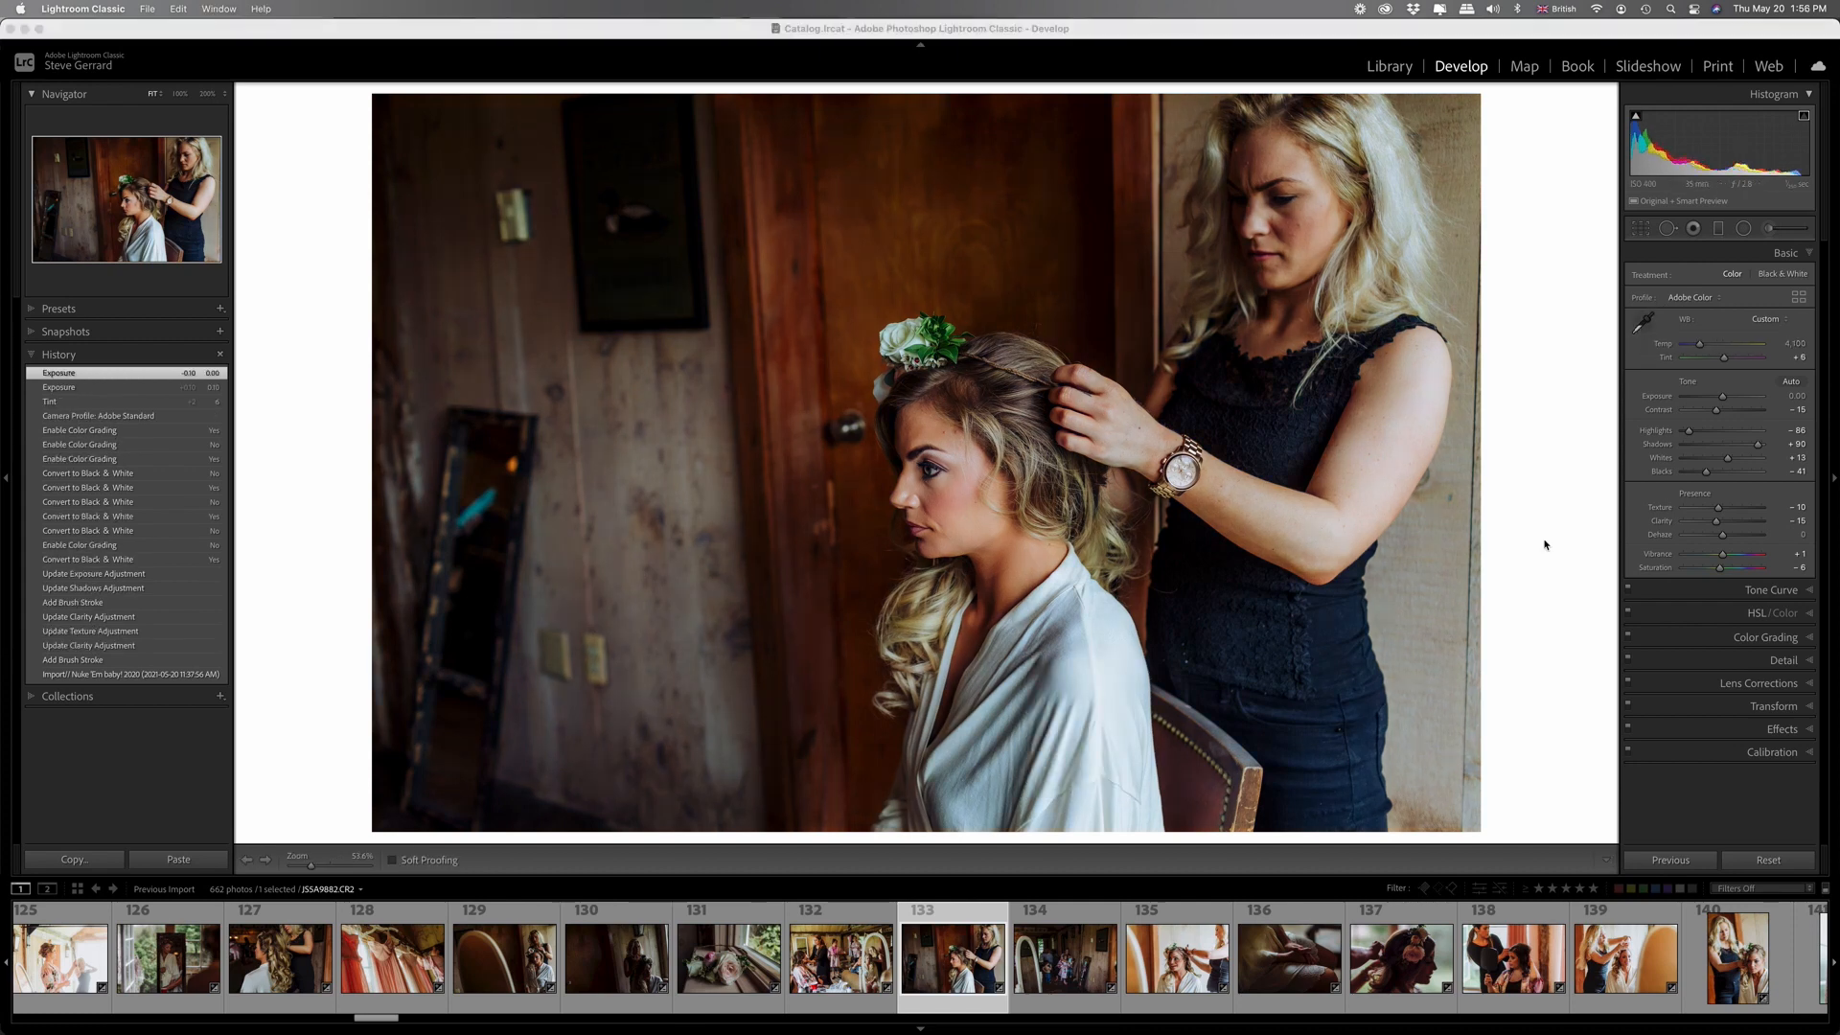
Step Exposure up and down in small and large increments, return it to 0.00, and set Contrast to −13.
left_click(1724, 399)
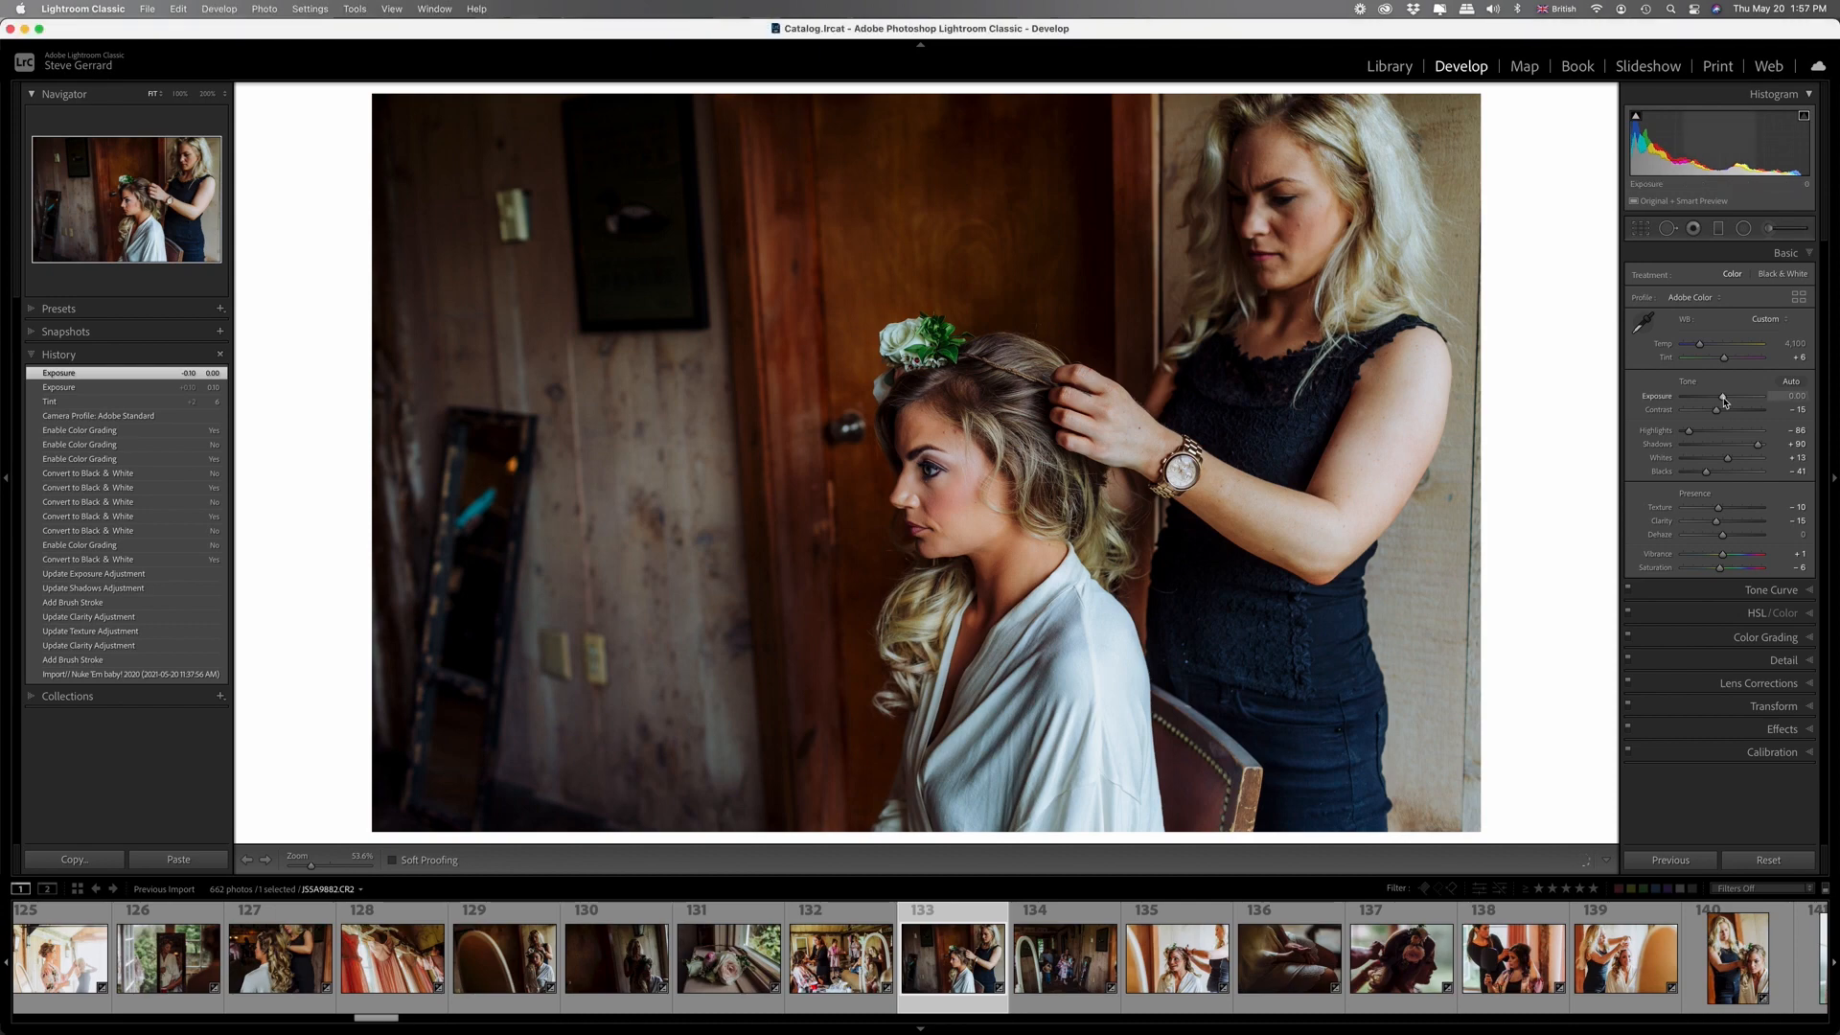
key("Up")
key("Down")
key("Down")
key("Up")
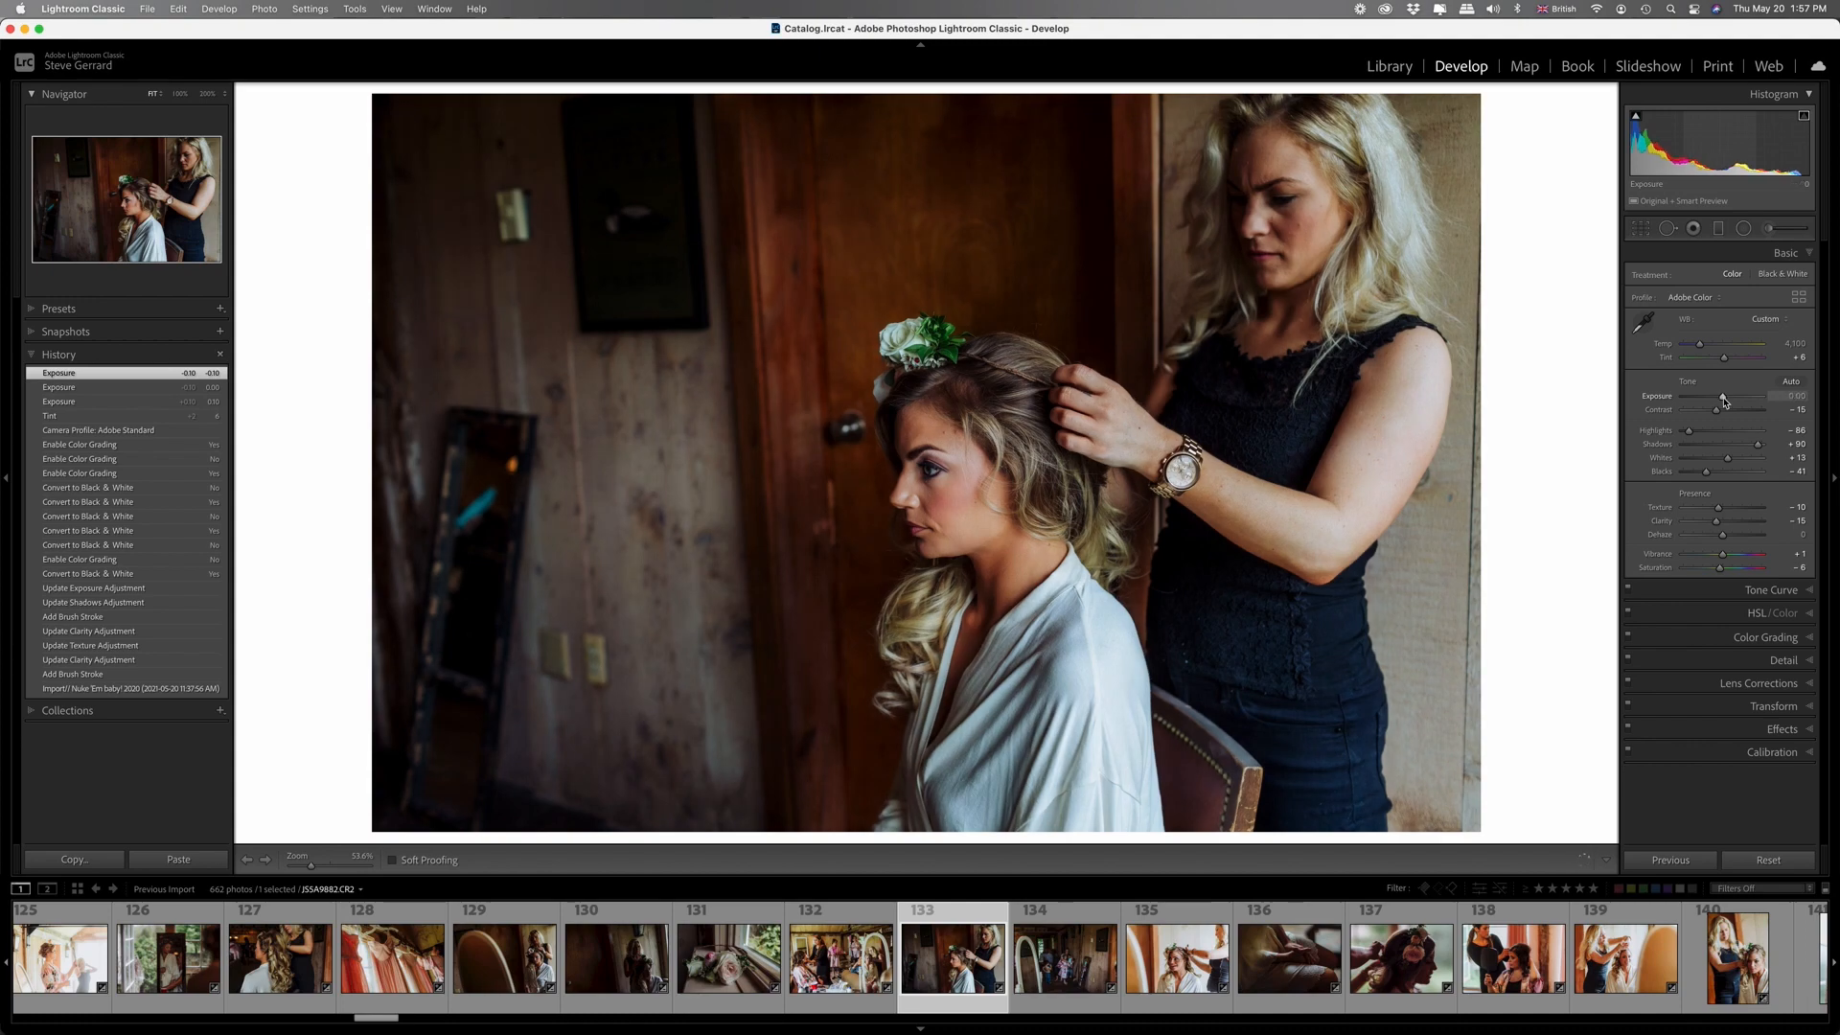
key("Up")
key("Up")
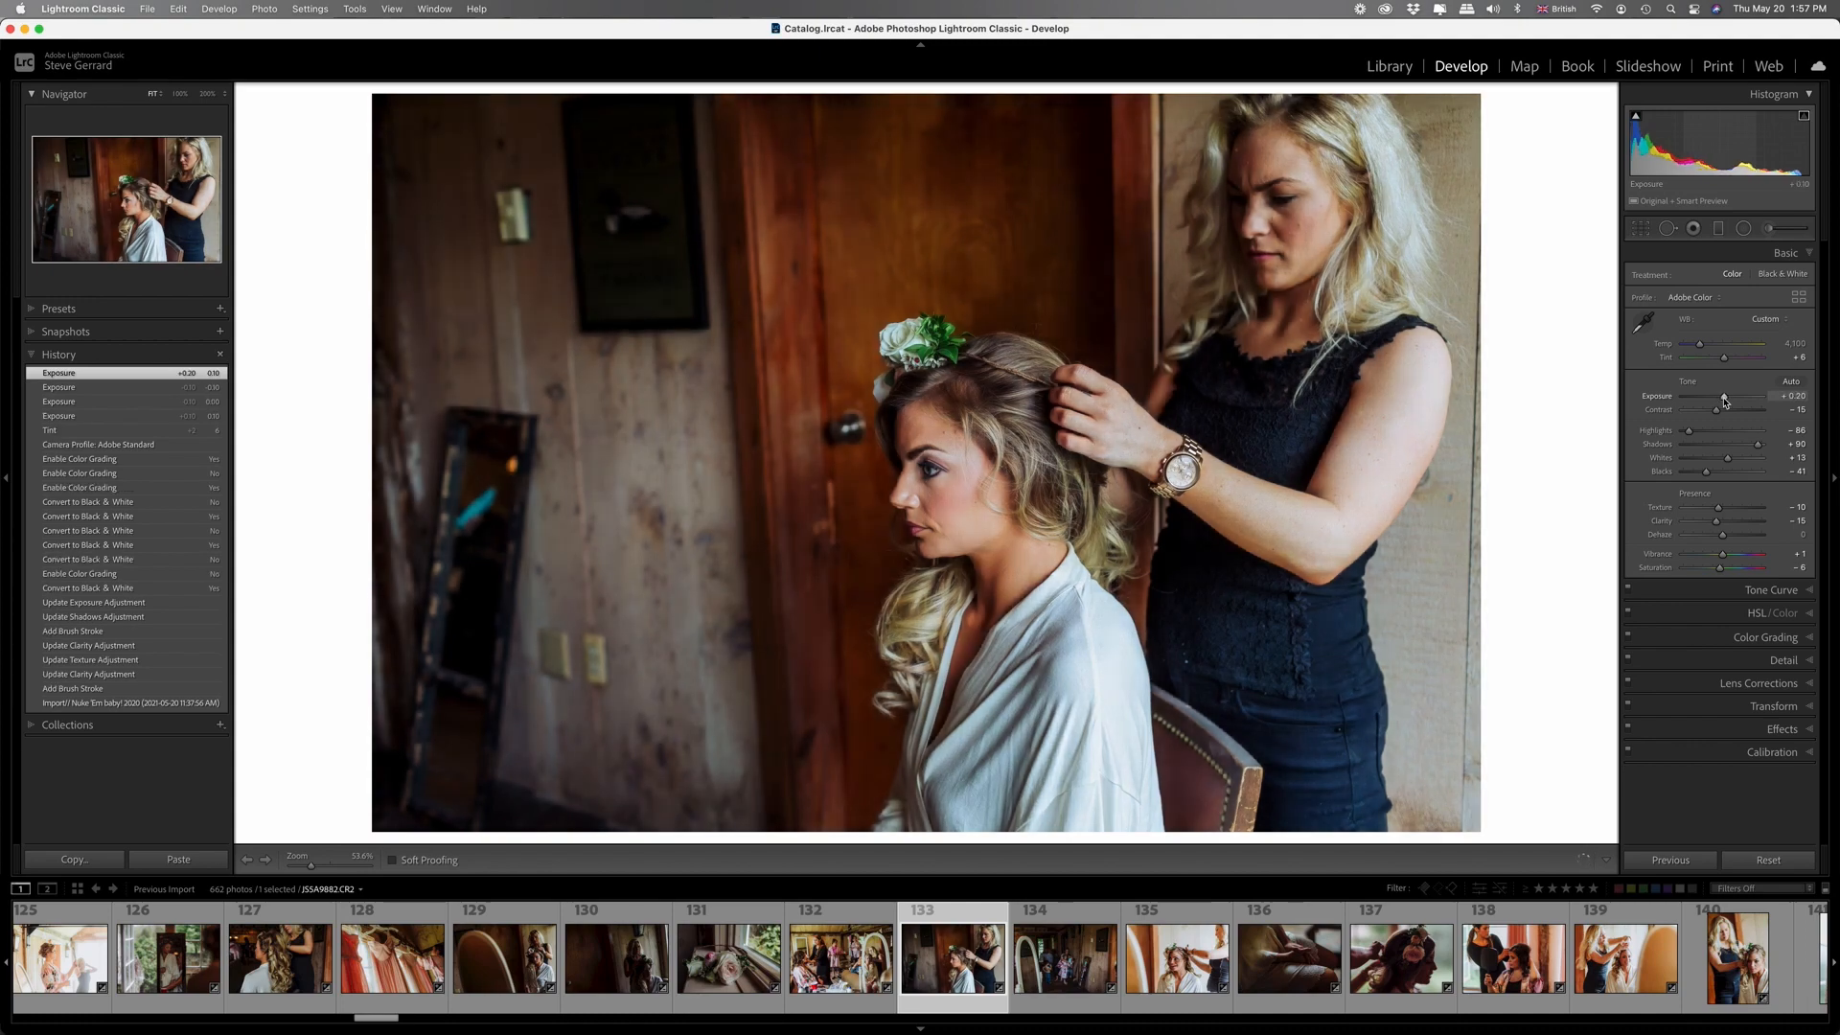
key("shift+Up")
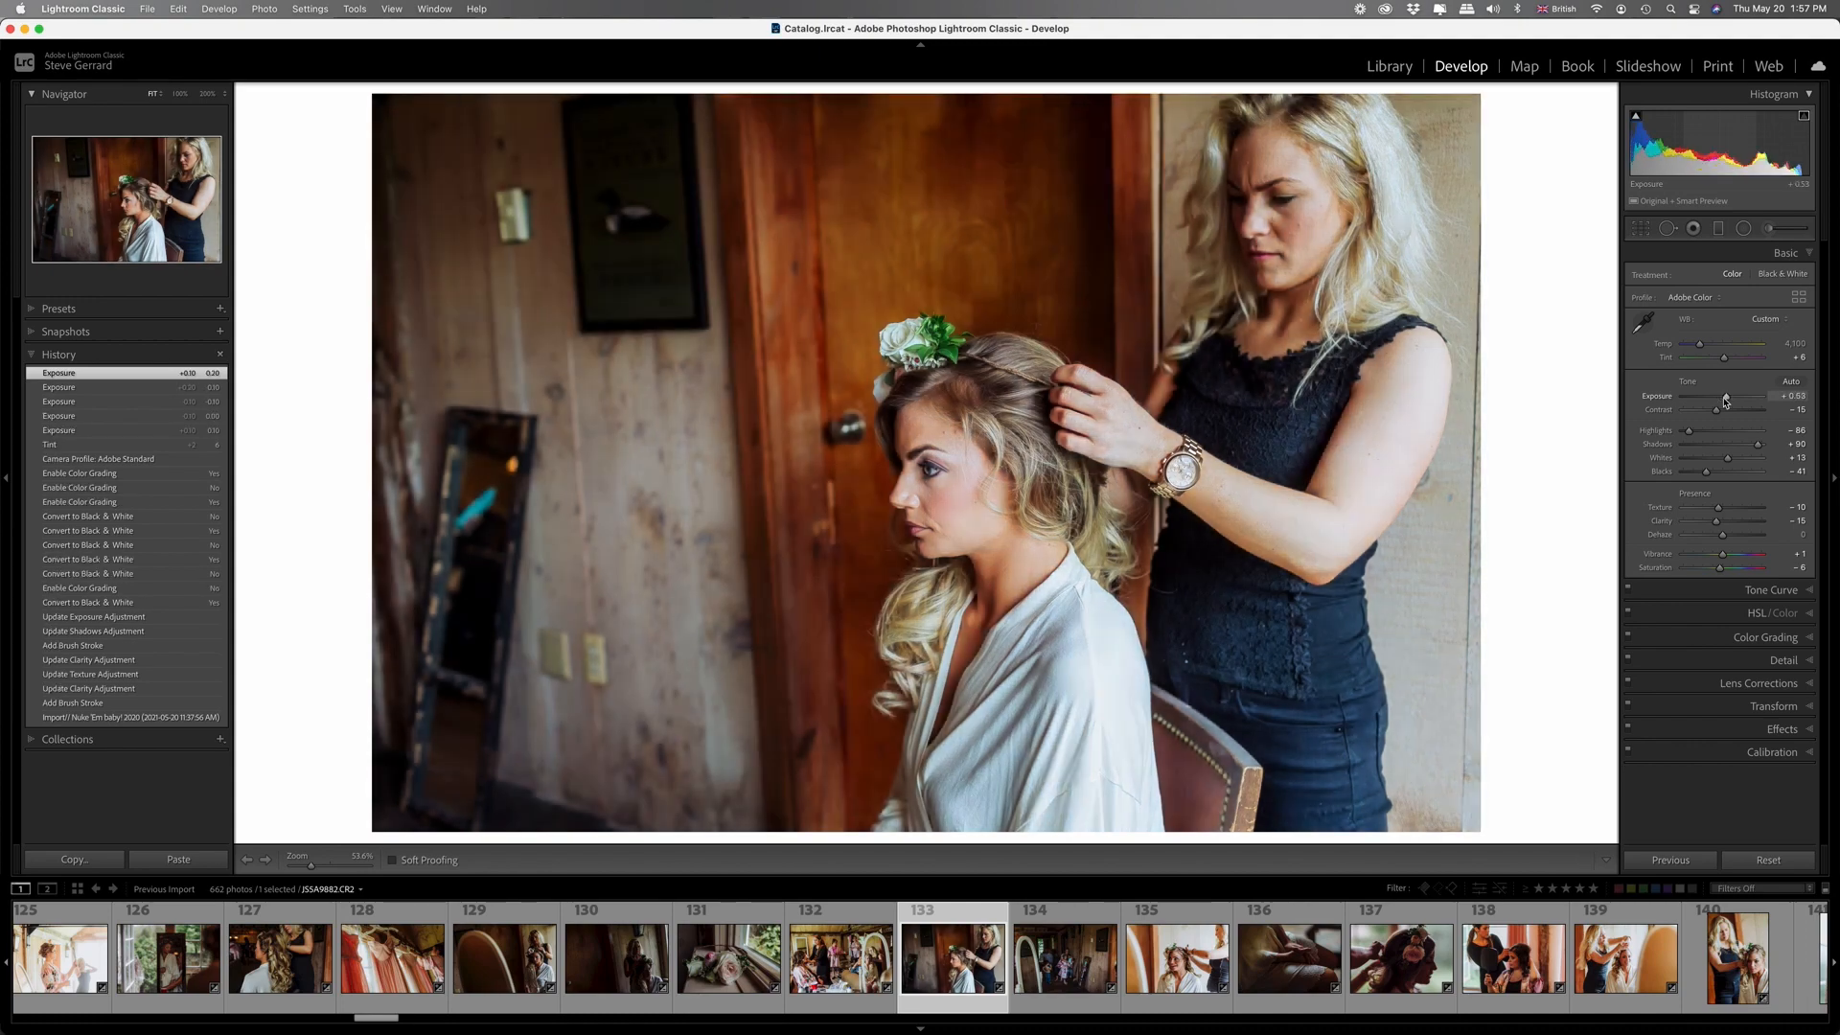
key("shift+Down")
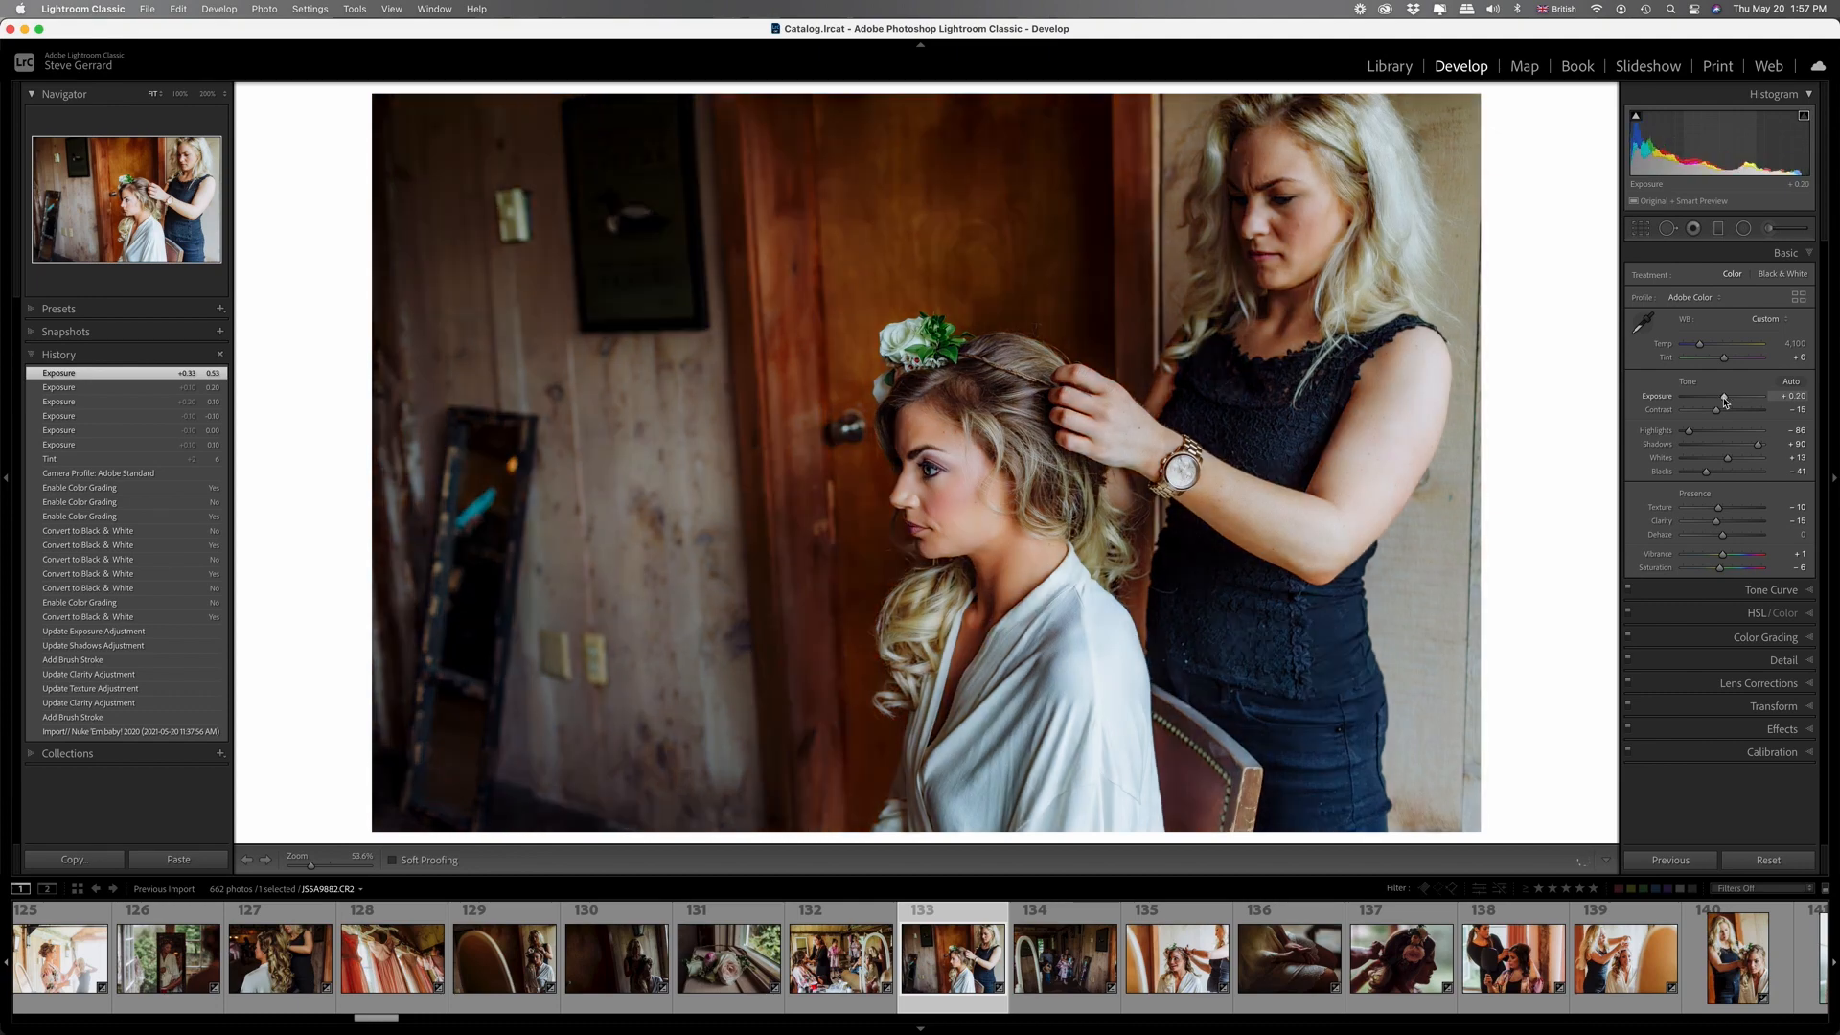
key("shift+Down")
left_click_drag(1722, 398, 1723, 415)
left_click_drag(1722, 416, 1720, 416)
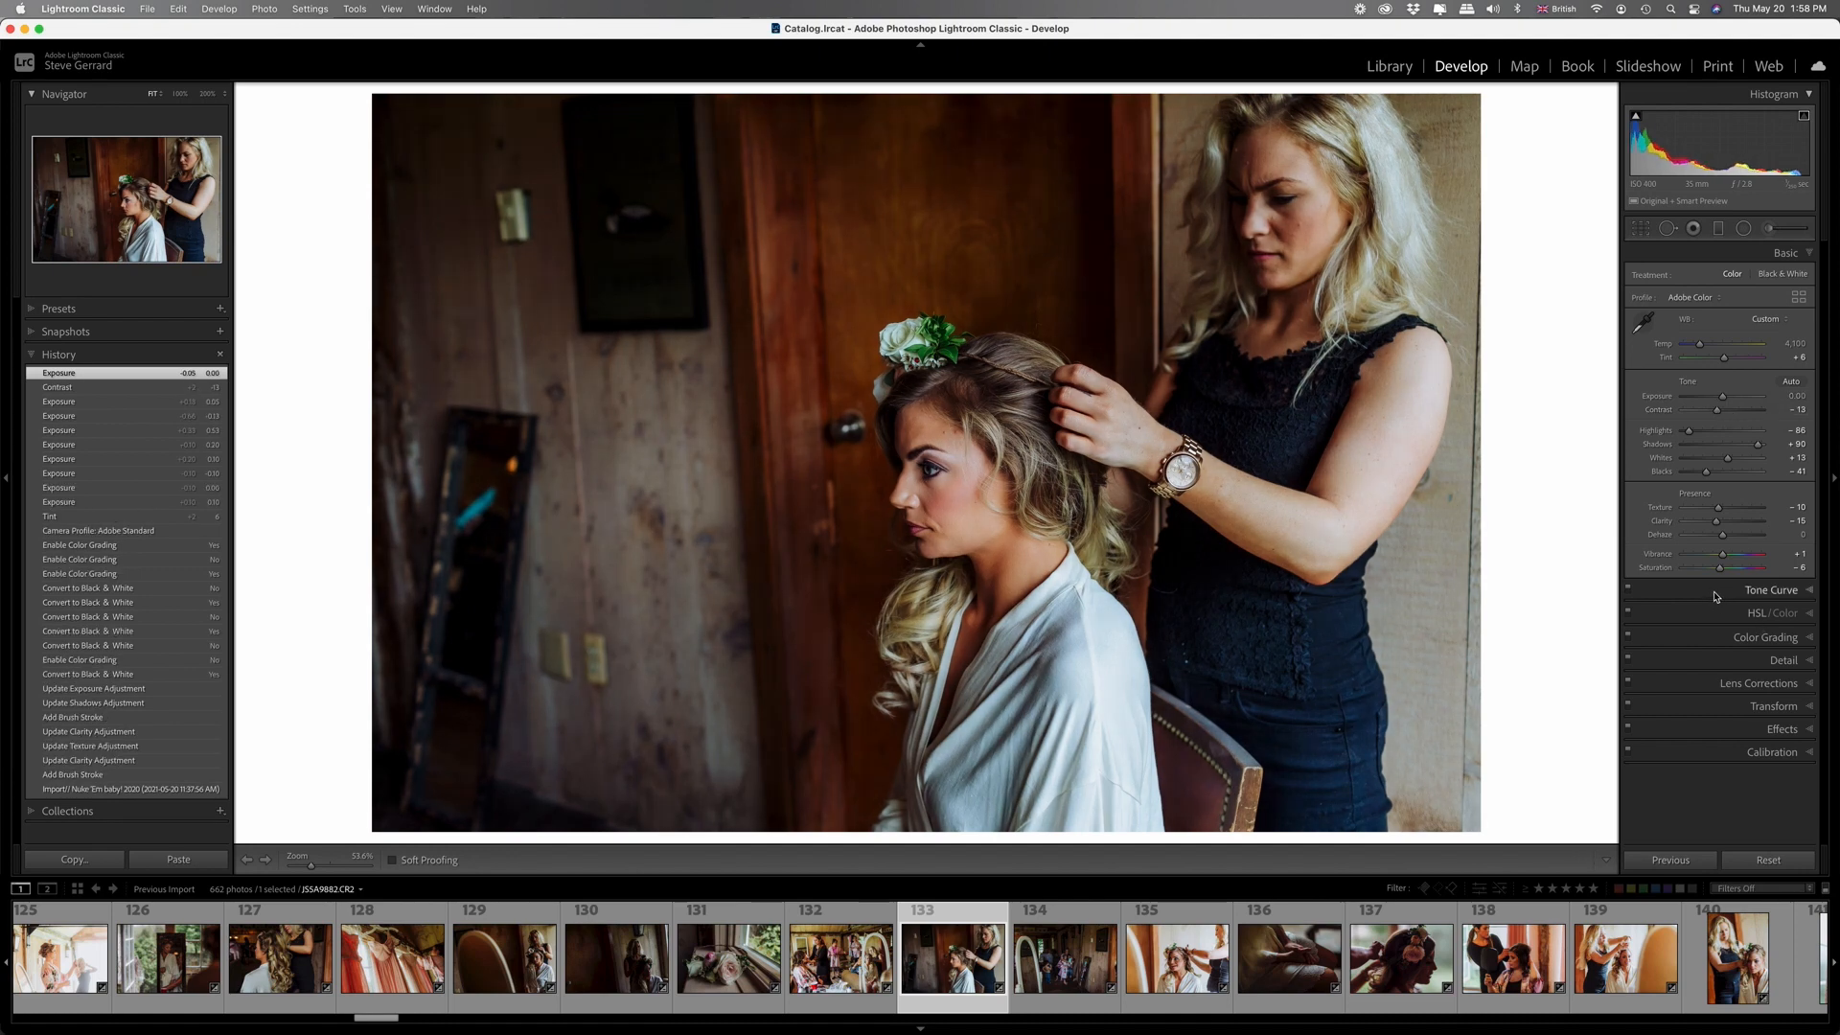
Turn off Solo Mode to expand the Tone Curve together with the Basic adjustments, and turn Solo Mode back on.
right_click(1715, 596)
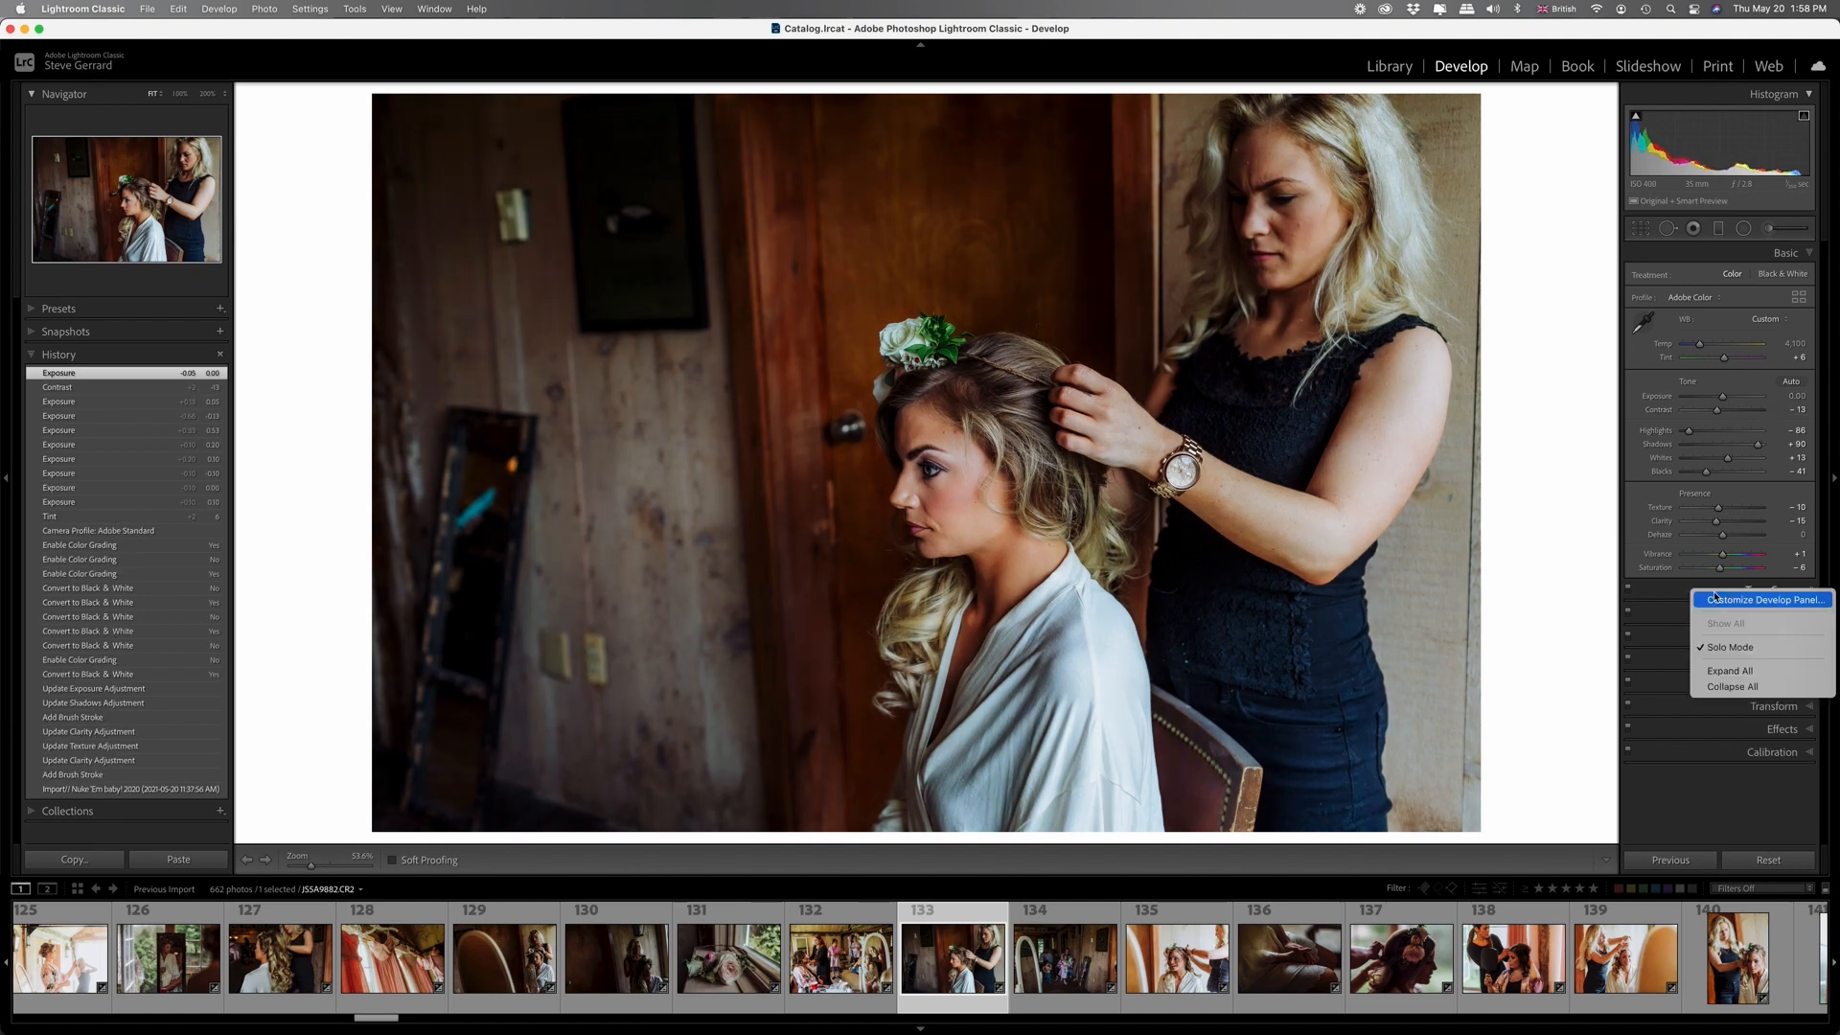
left_click(1716, 649)
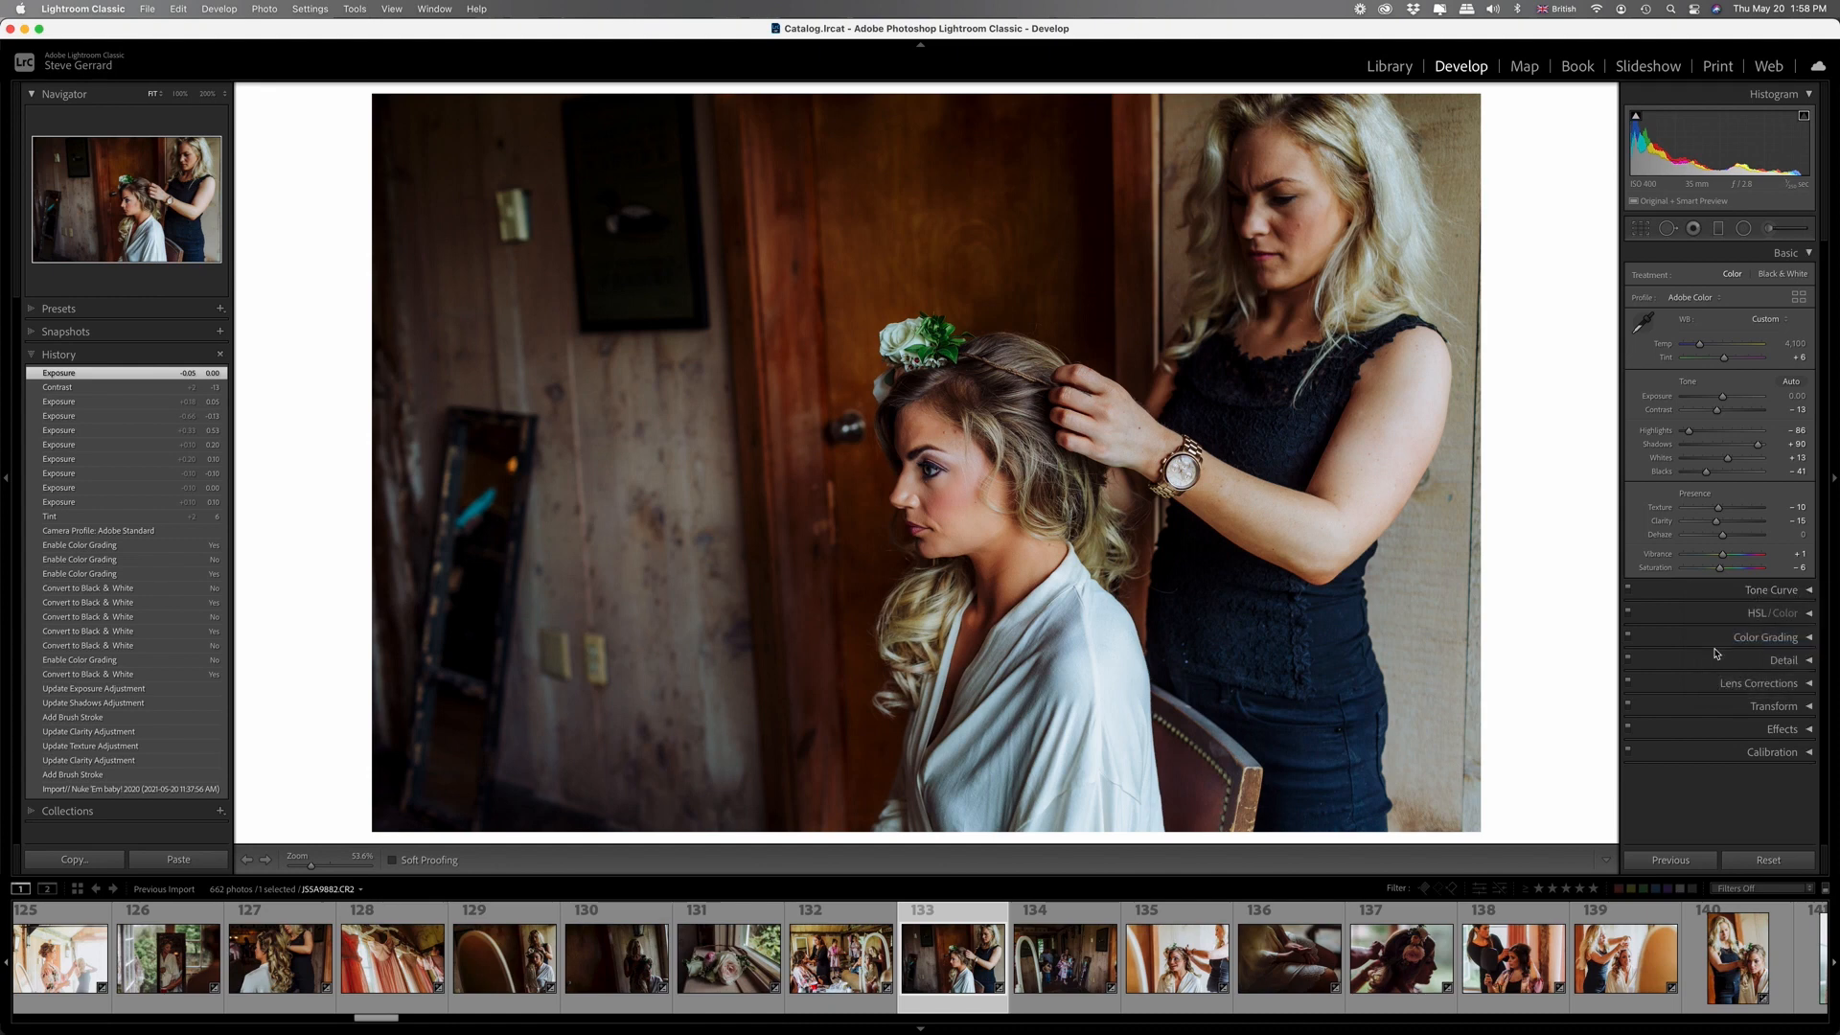
left_click(1757, 590)
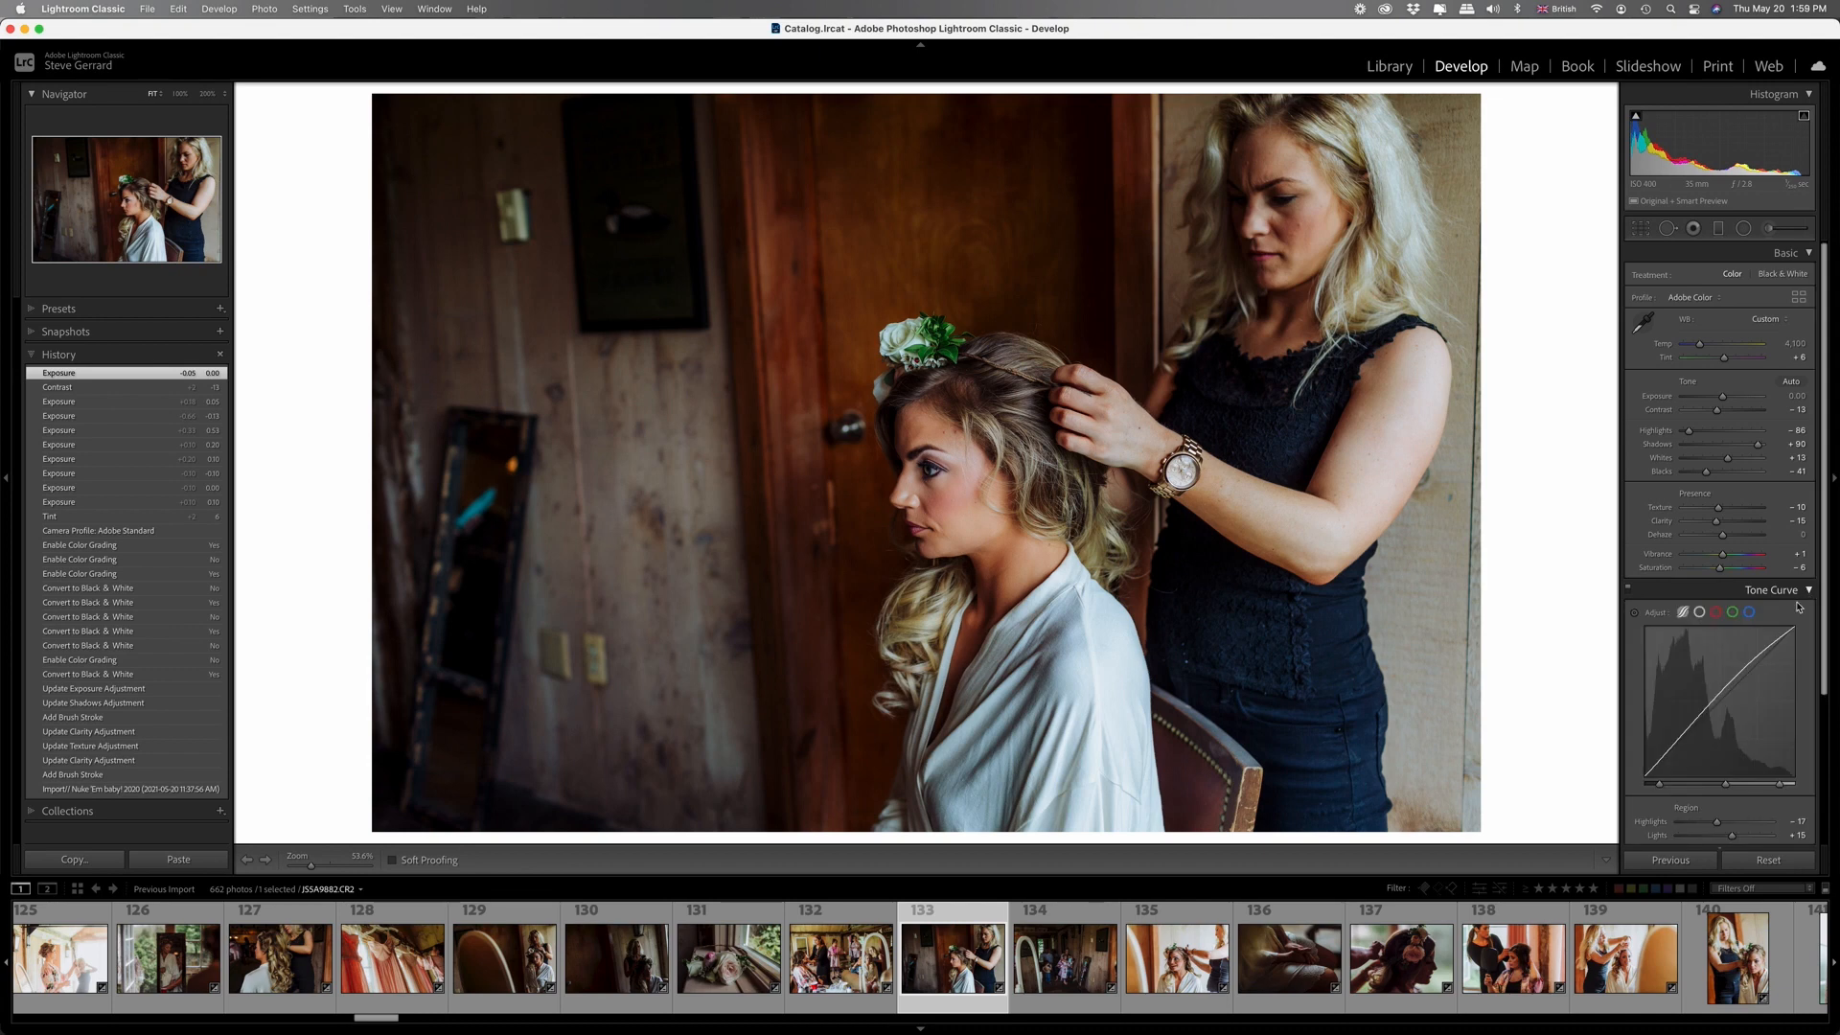
scroll(1725, 595, "down", 3)
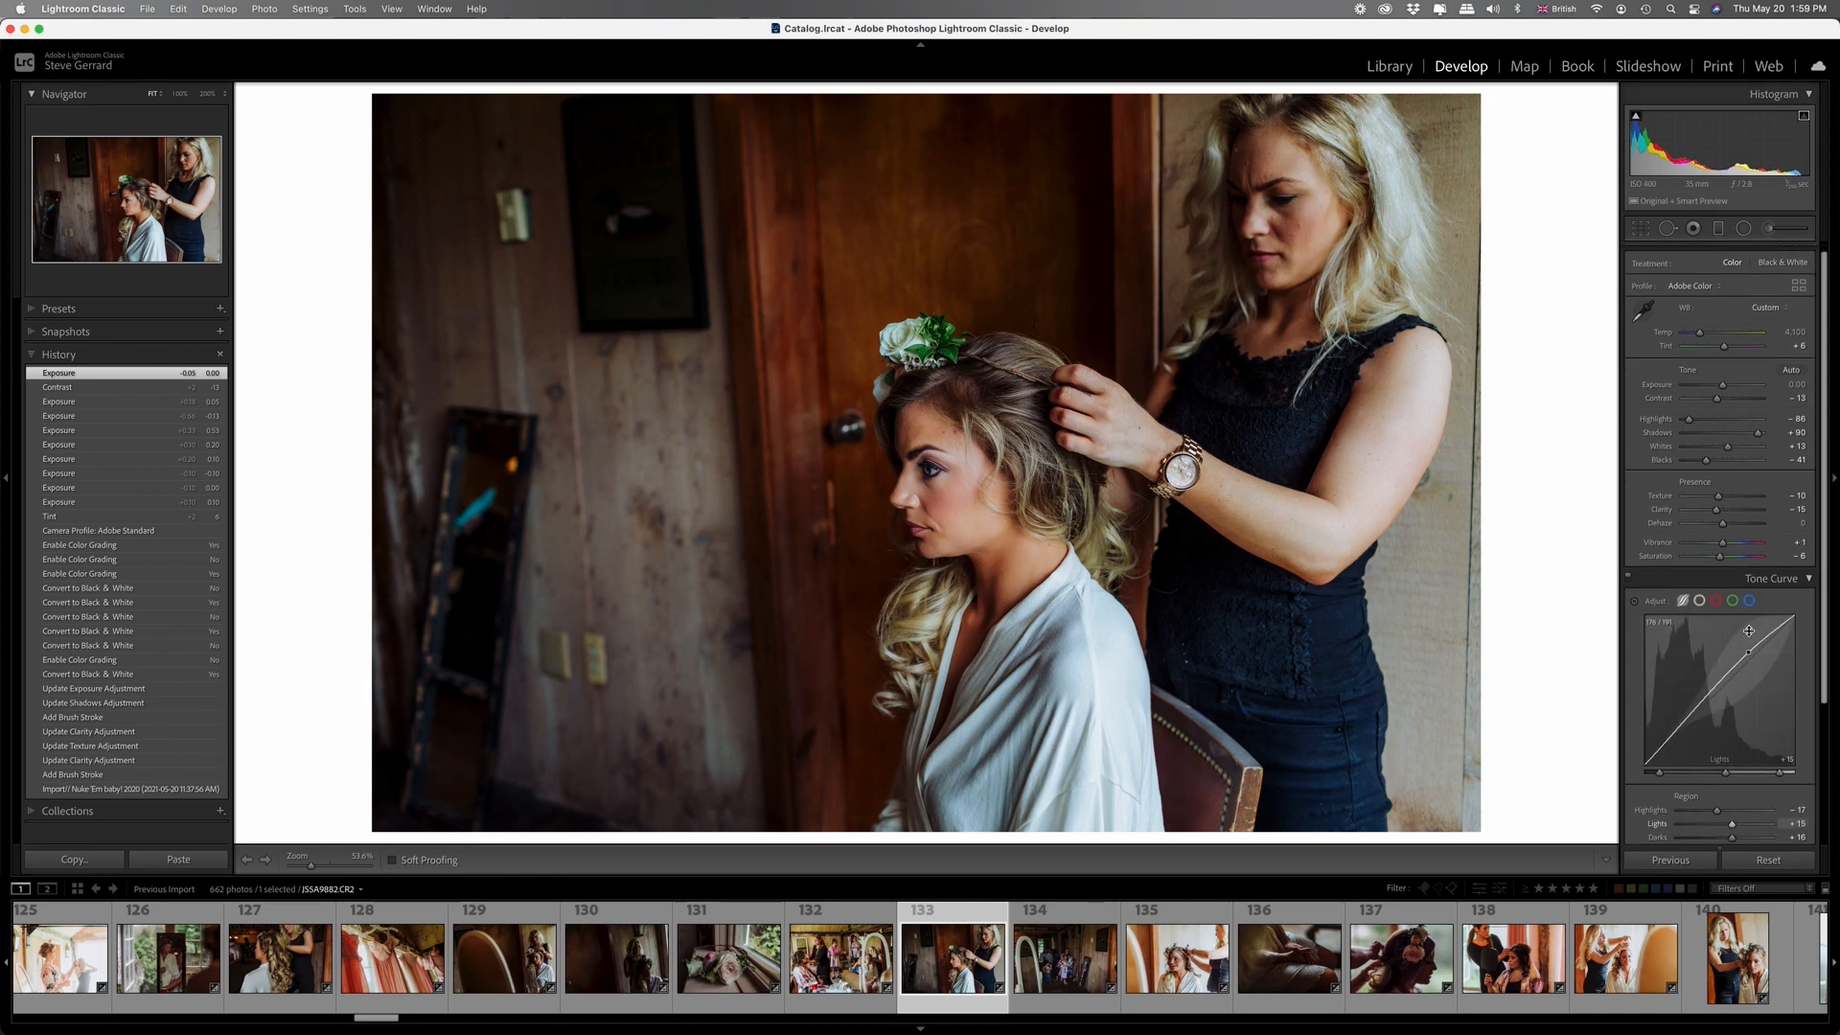
right_click(1720, 519)
left_click(1754, 569)
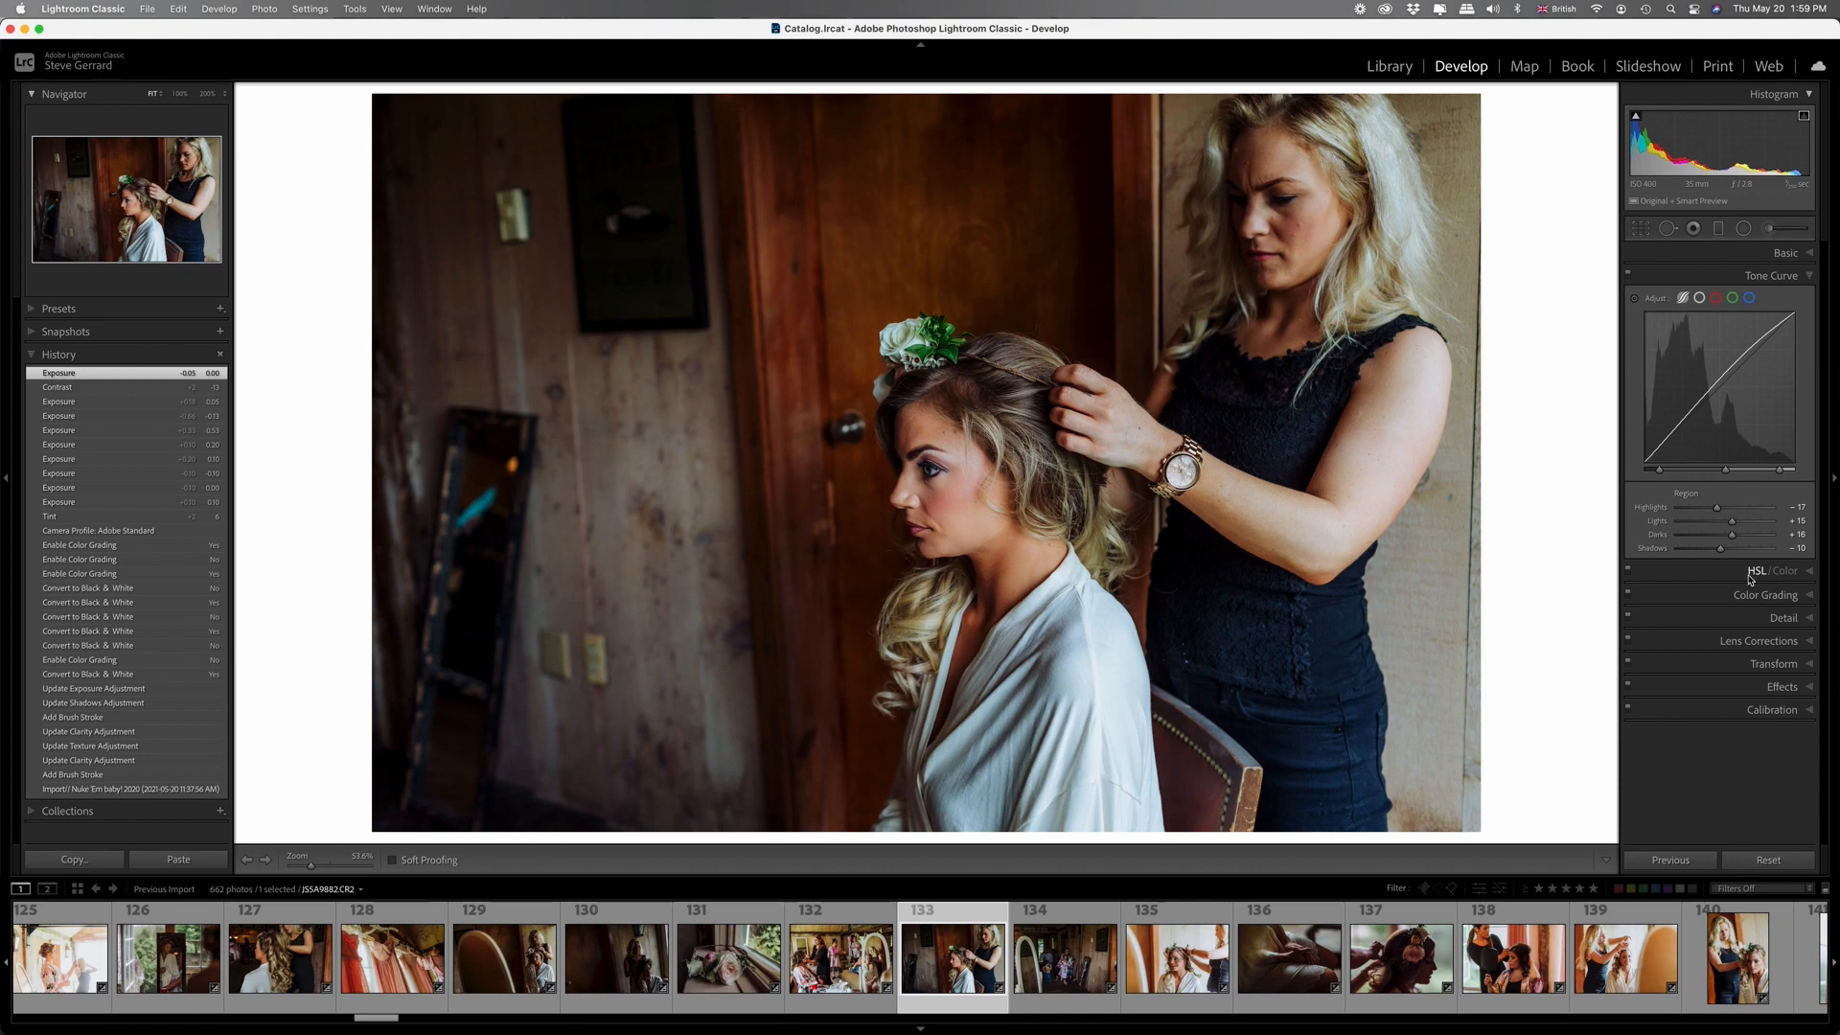
Look through the Color Grading, Lens Corrections and HSL settings, toggling the HSL color adjustments off and on to compare their effect.
left_click(1724, 596)
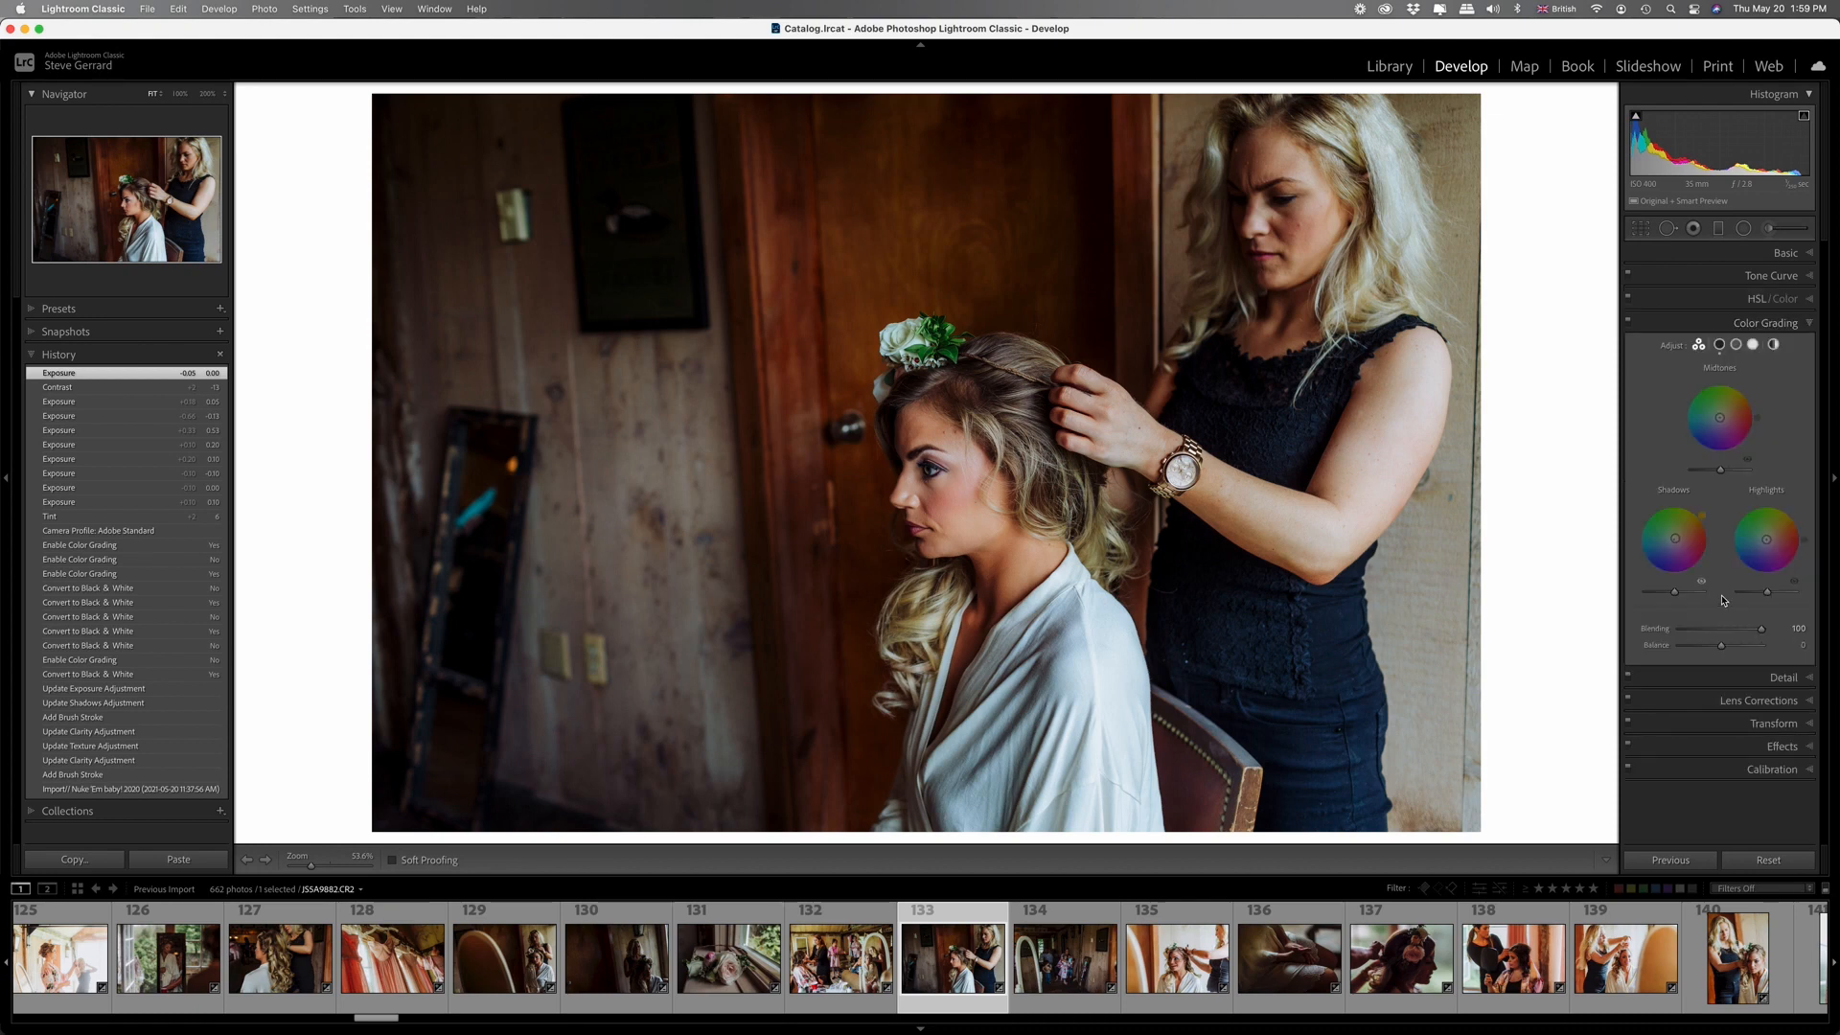
left_click(1701, 700)
left_click(1688, 301)
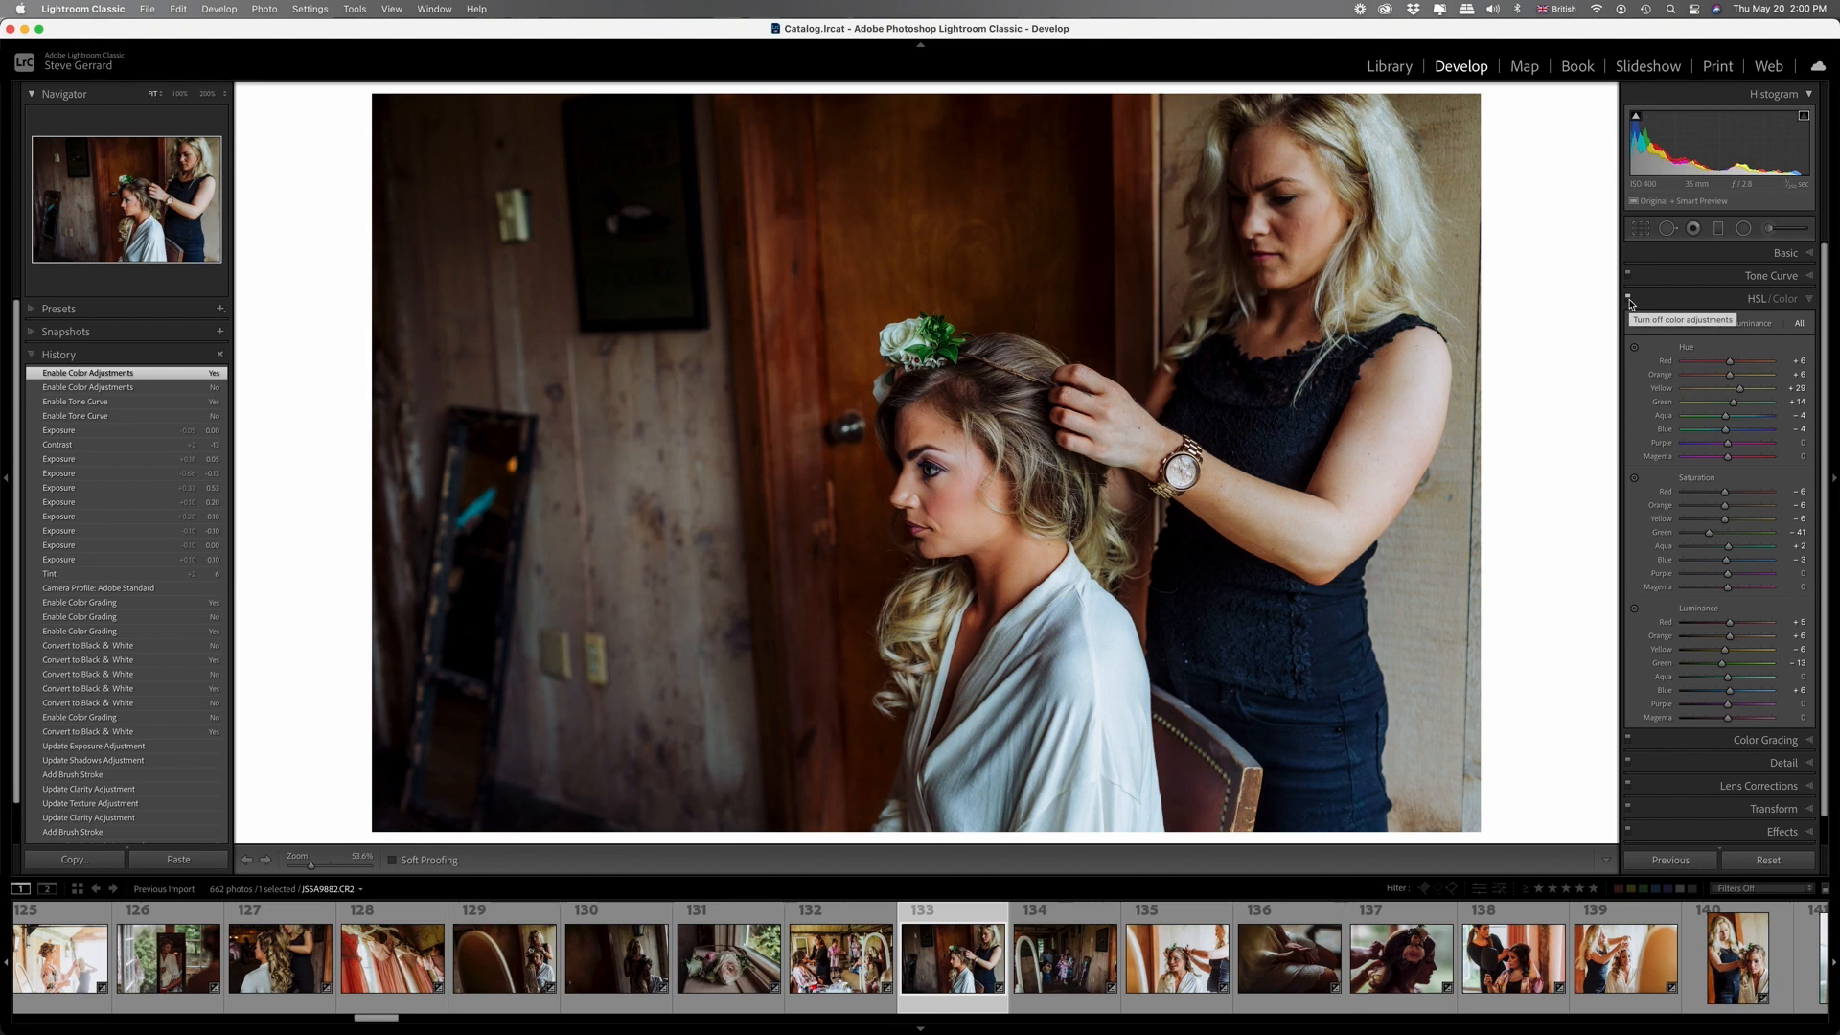
left_click(1630, 303)
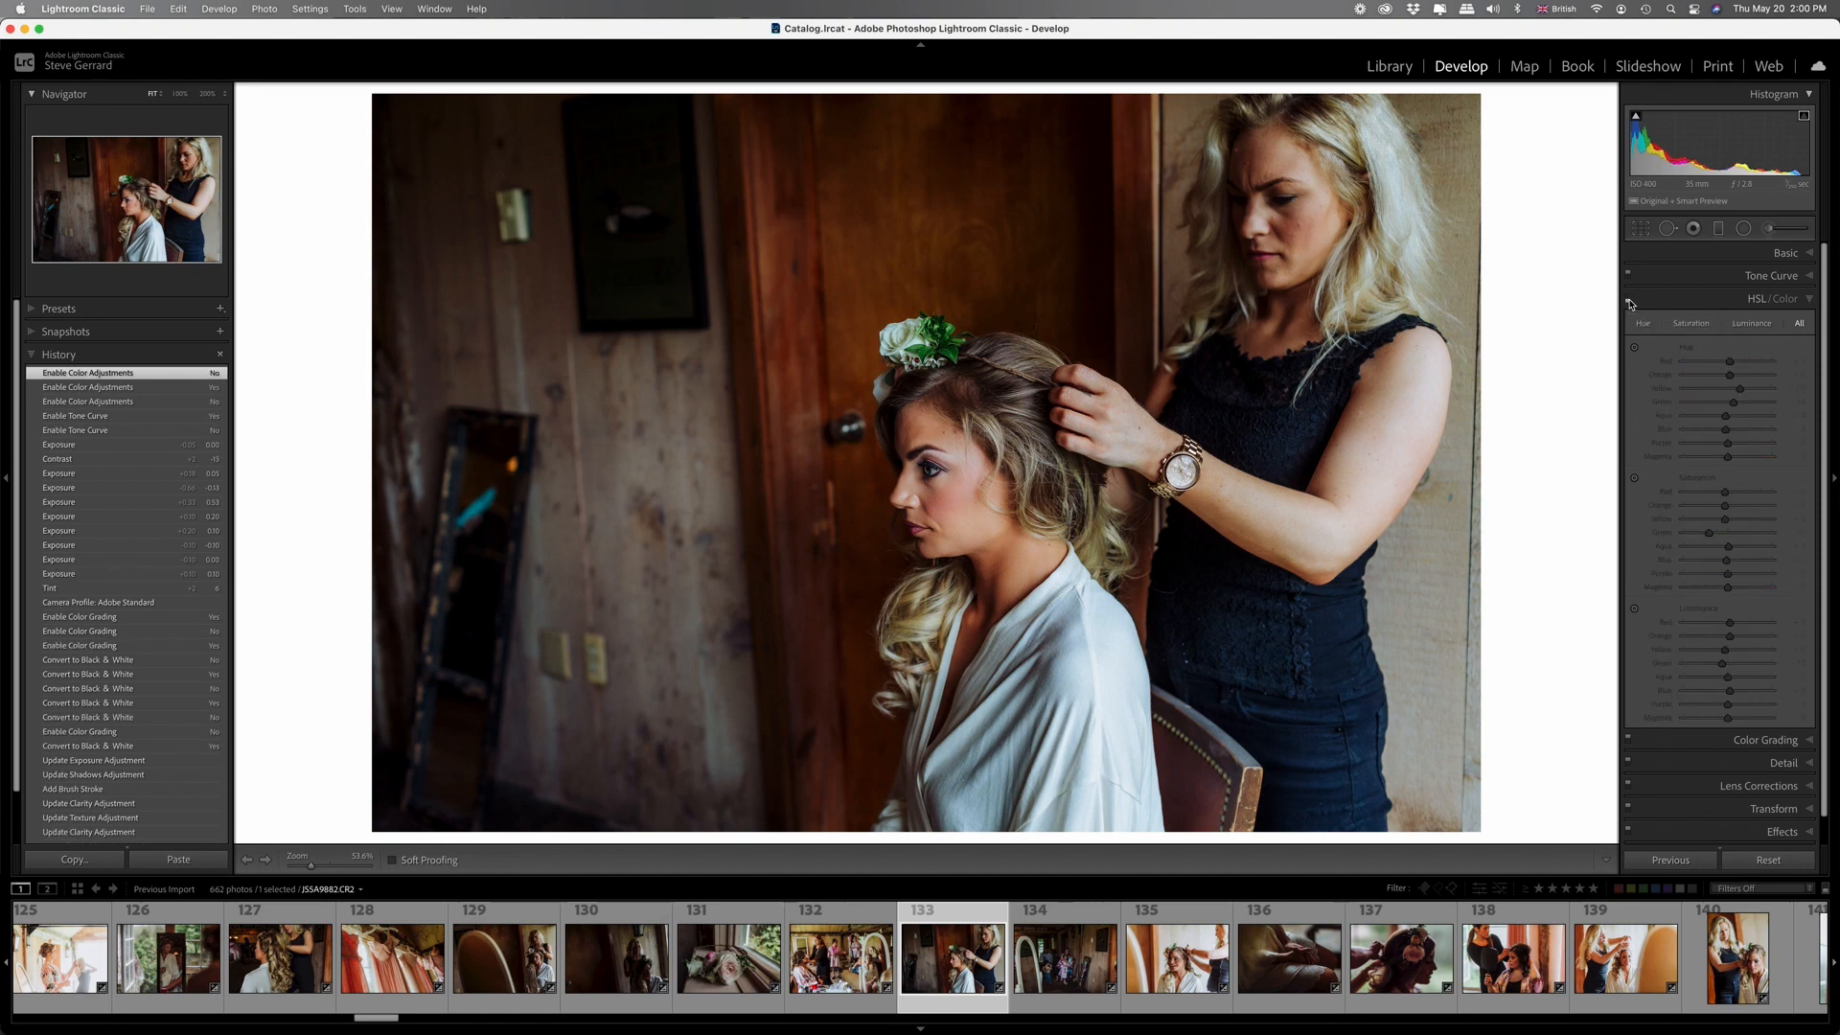
left_click(1630, 303)
left_click(1630, 303)
left_click(1630, 303)
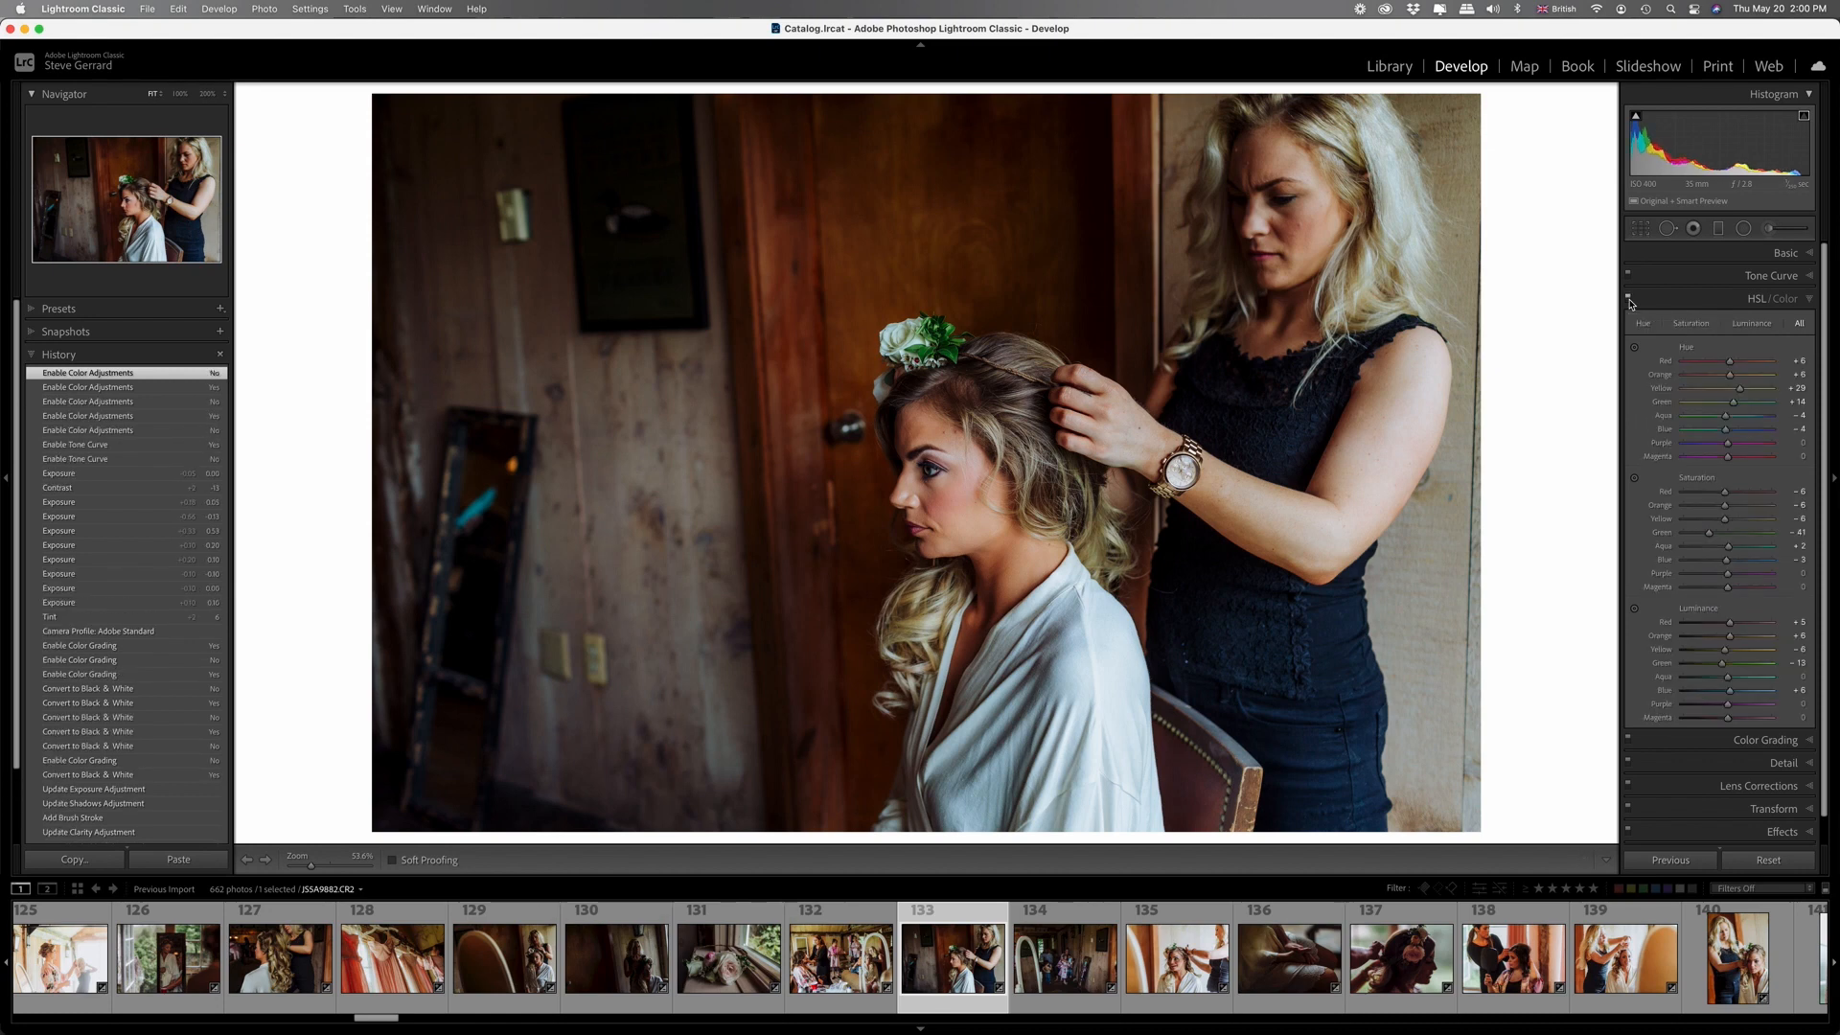
Try moving Detail up to the HSL position in the custom order of the Develop adjustment sections.
right_click(1808, 373)
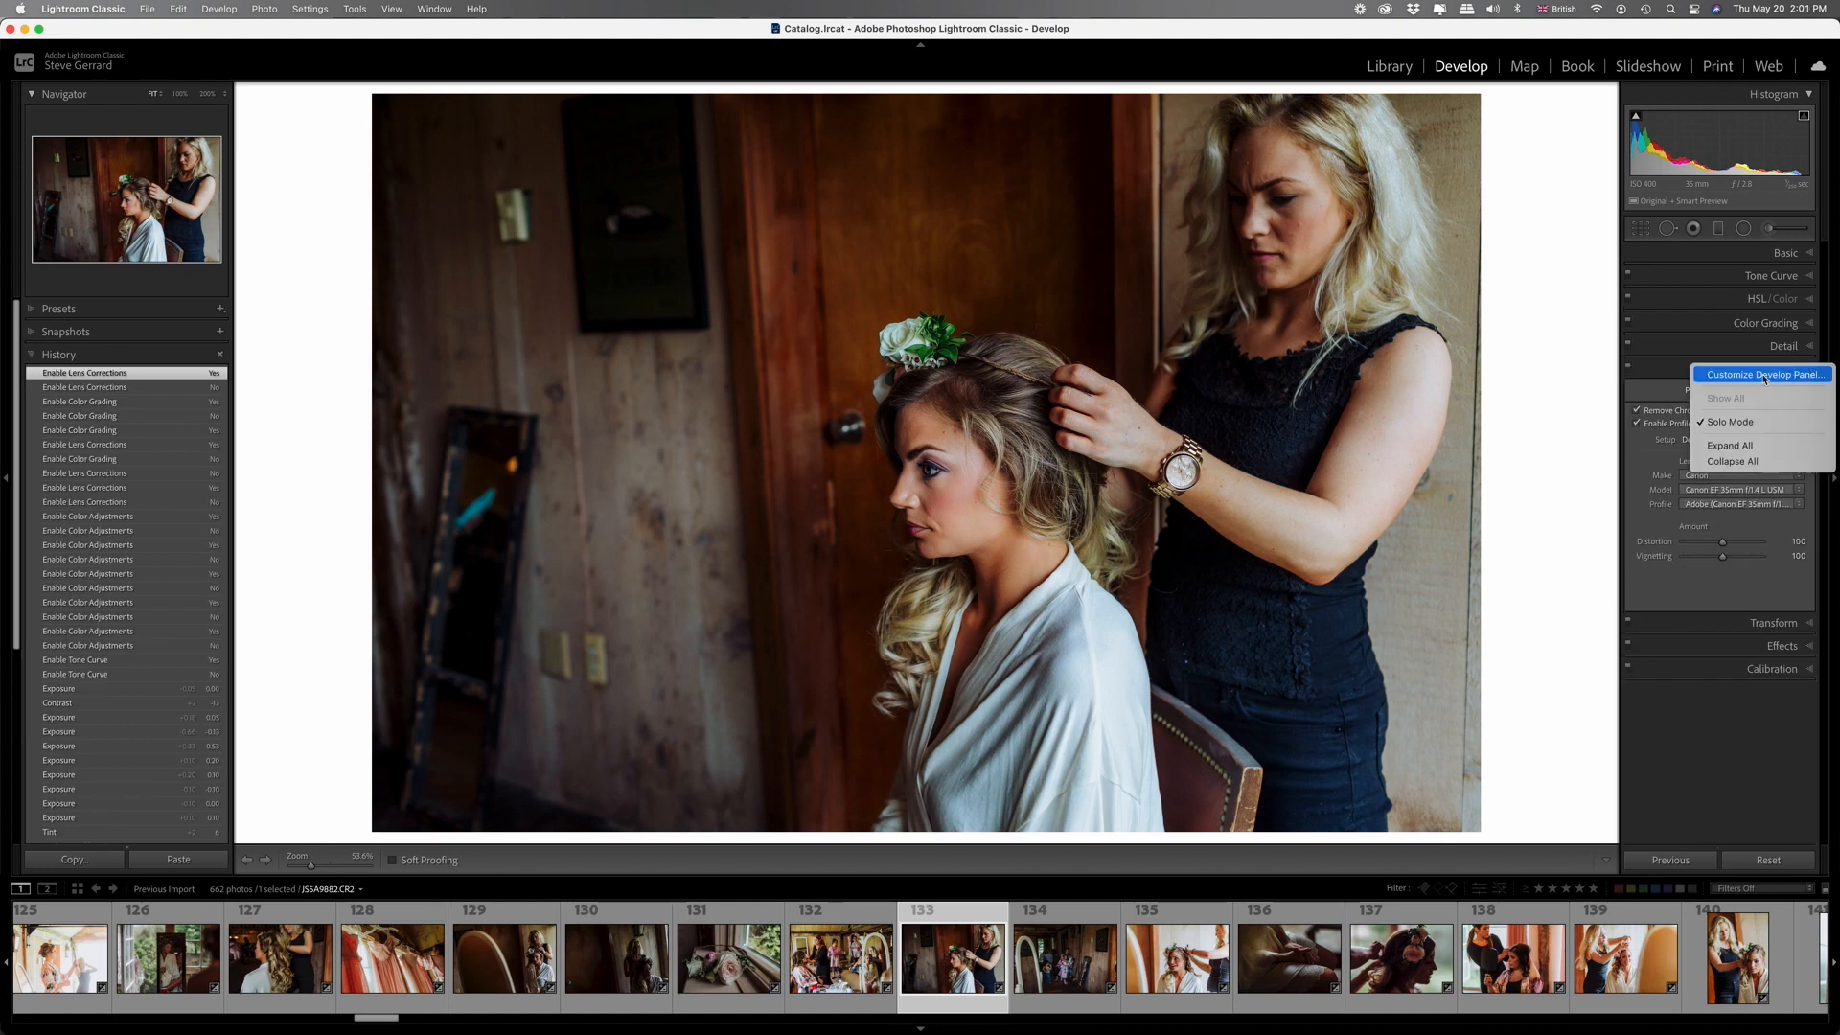
left_click(1764, 377)
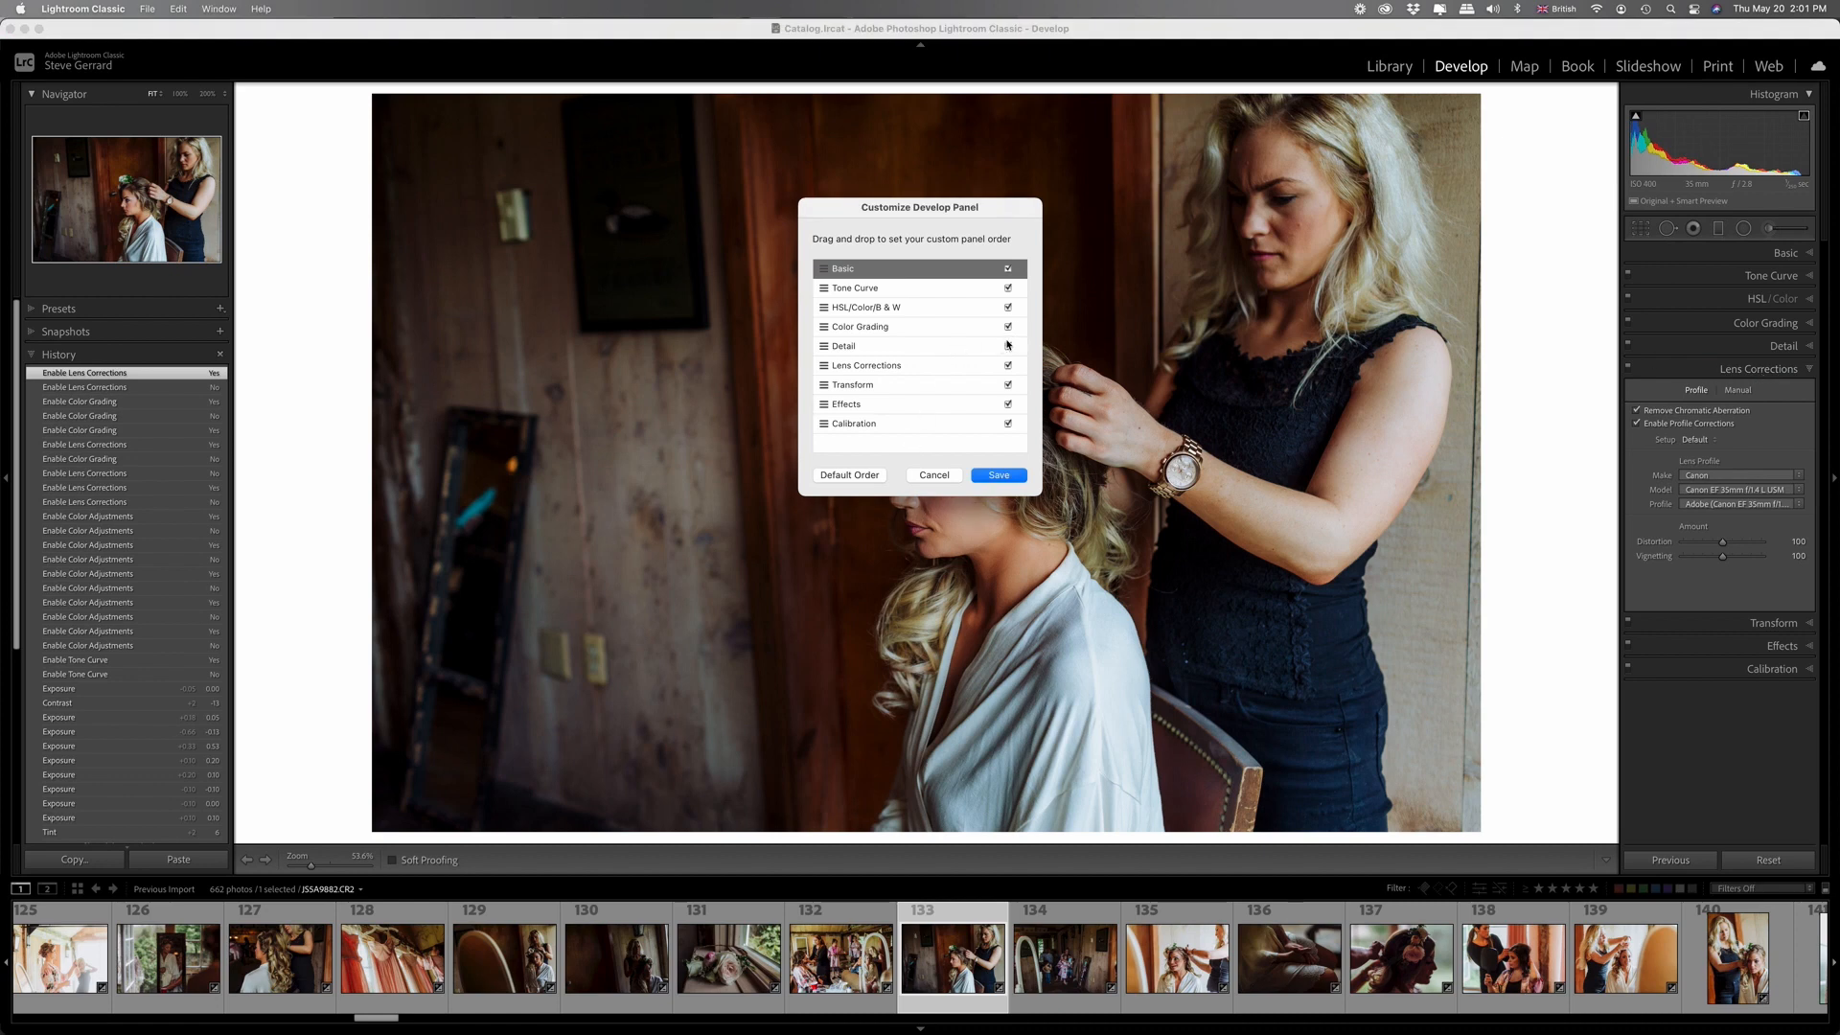
left_click_drag(824, 352, 831, 305)
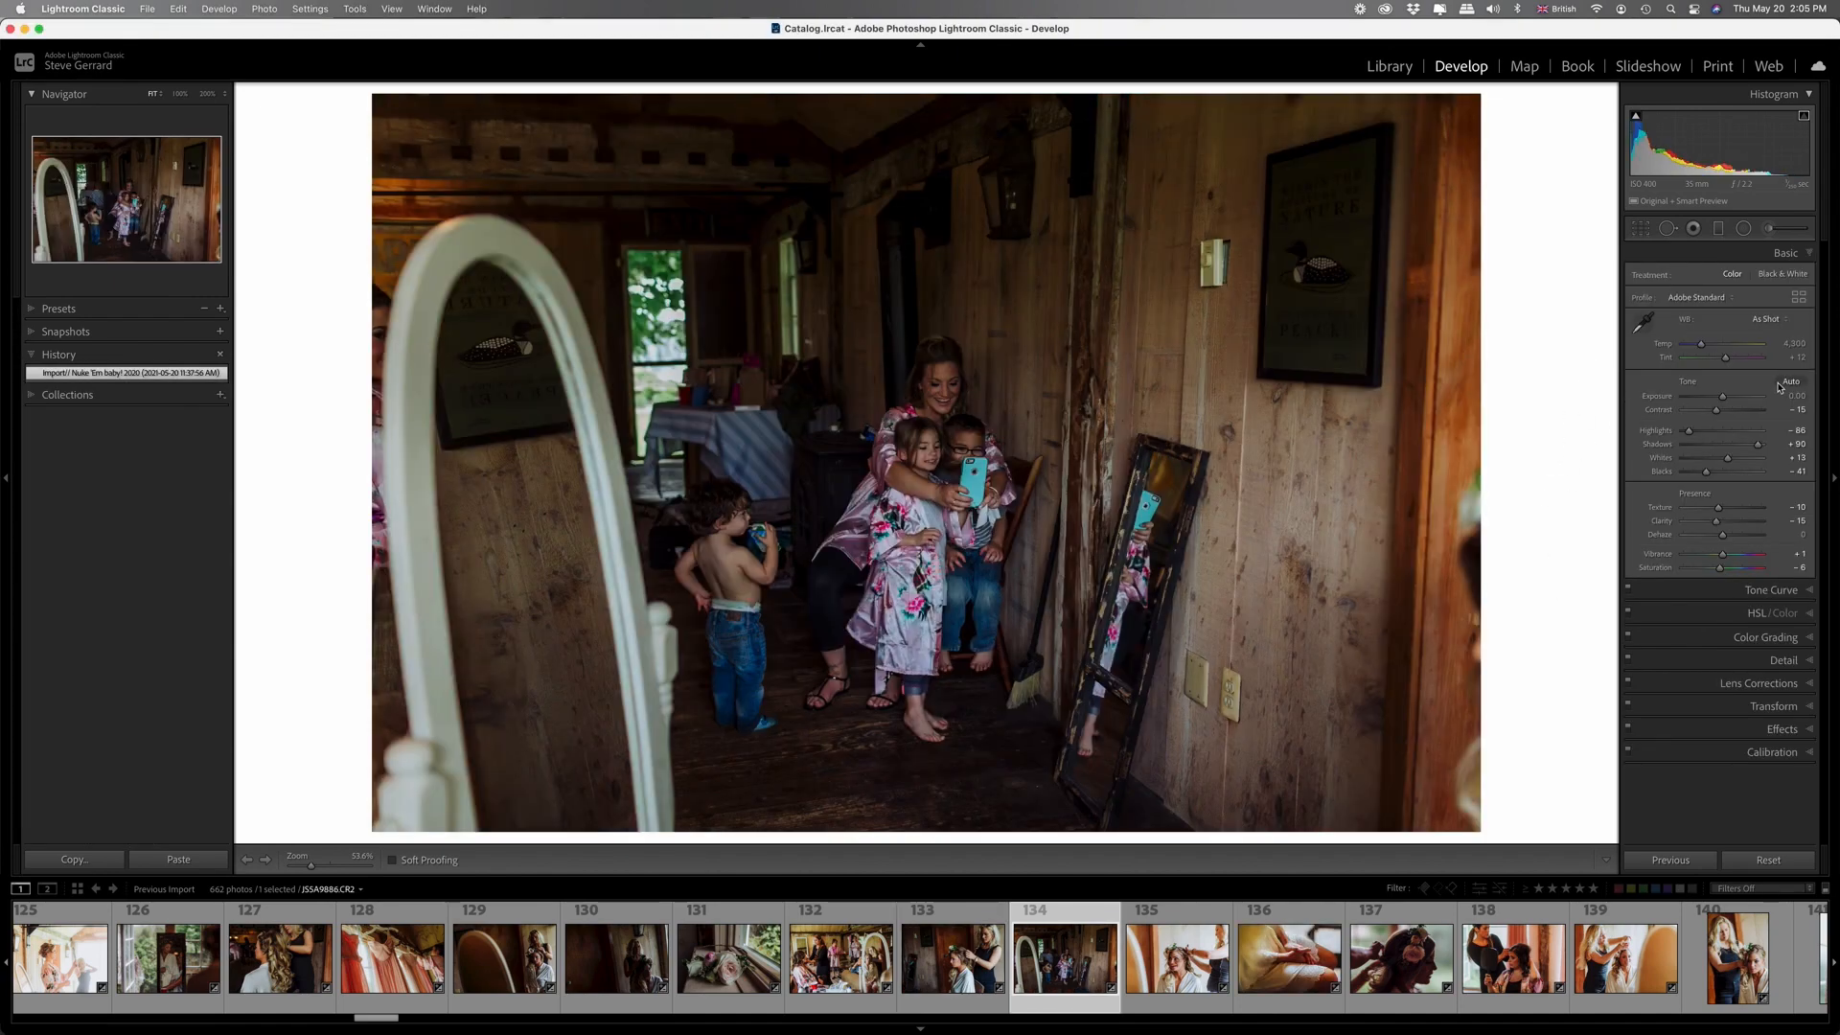
Apply Auto tone to the photo of the woman and children taking a selfie beside the mirrors.
left_click(1791, 383)
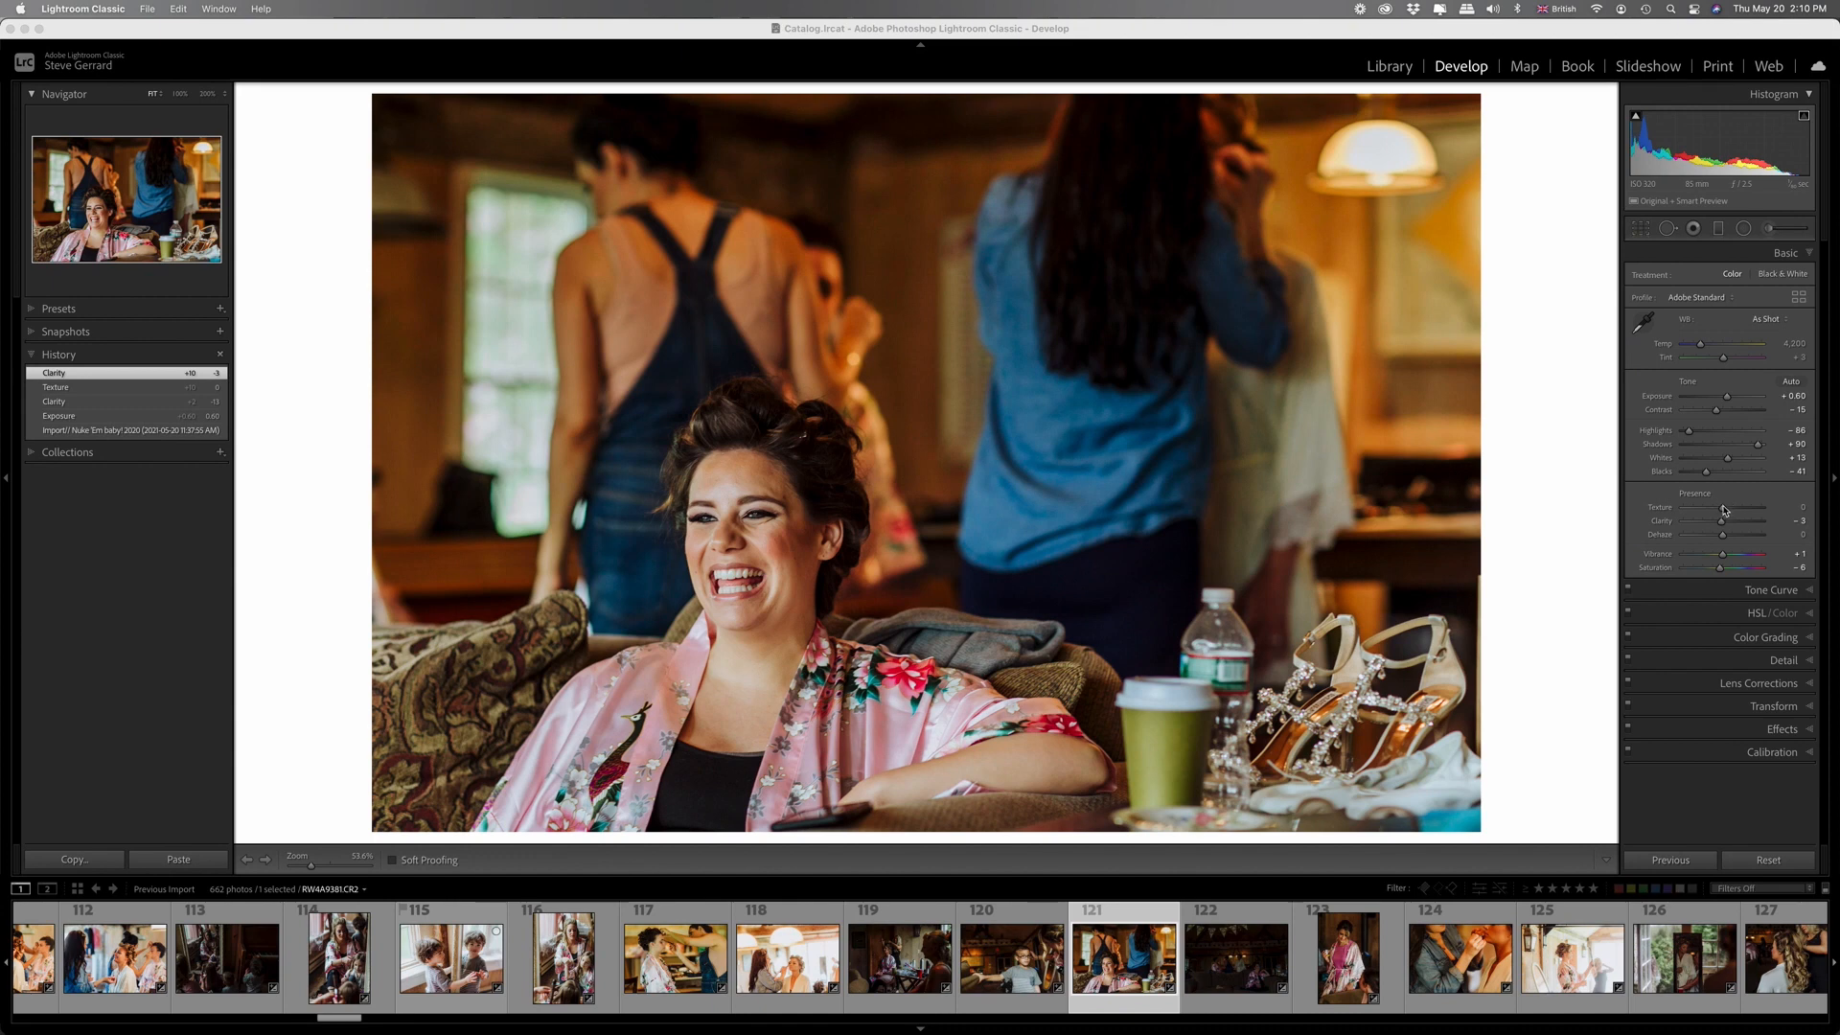
Set Texture to −2 and Clarity to −13 on the photo of the laughing woman in the pink floral robe.
left_click(1722, 513)
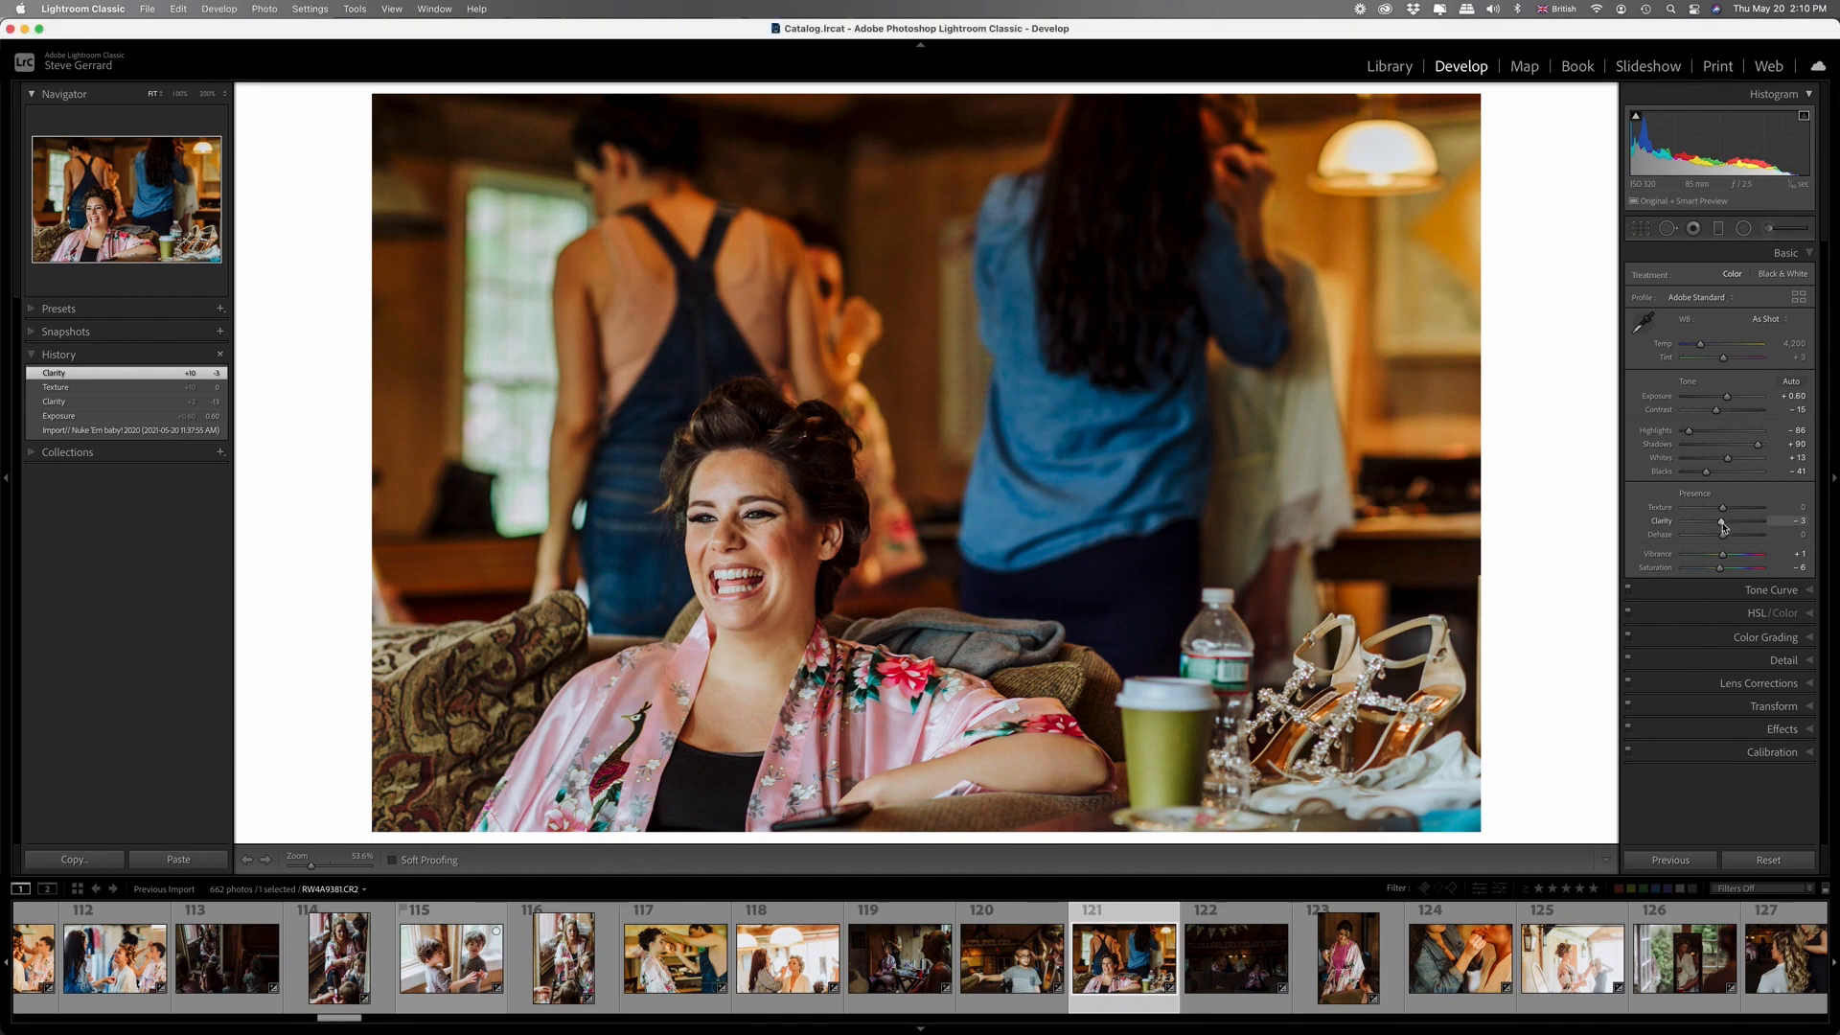
left_click_drag(1724, 527, 1723, 513)
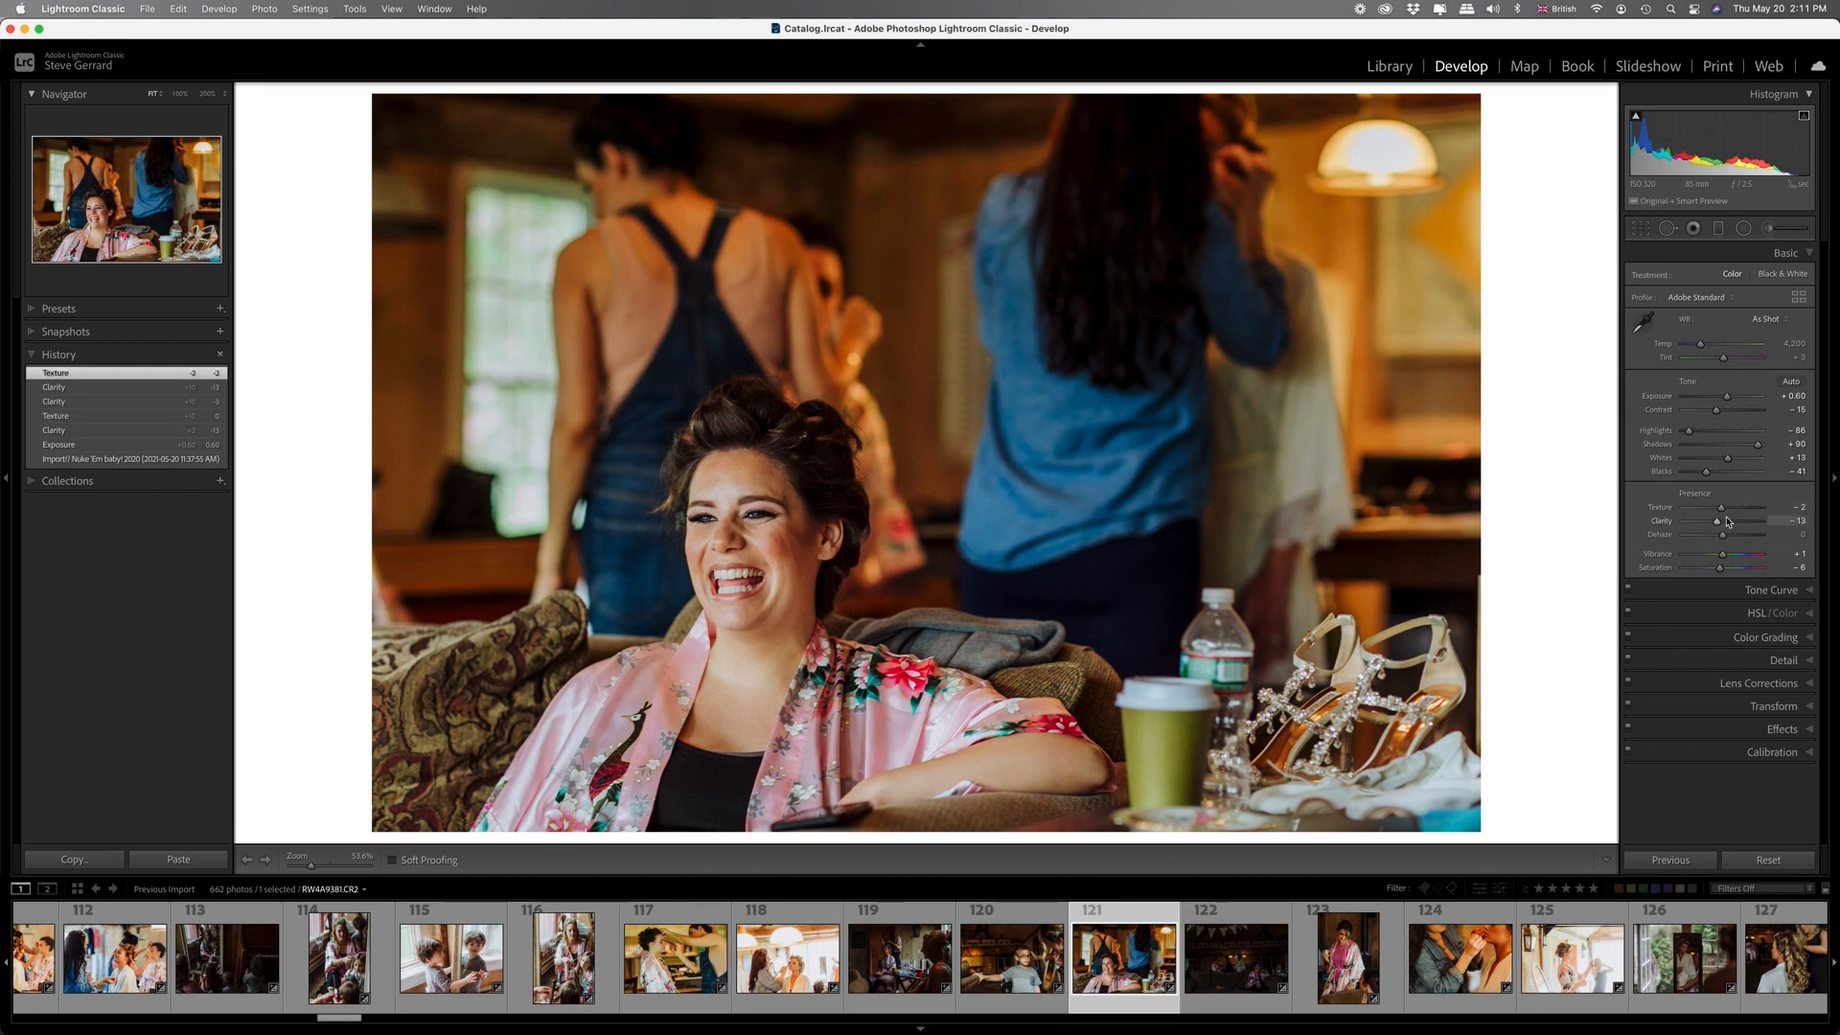
Set Clarity to −18 on the laughing woman's photo, and try Dehaze on it and on the Ceremony sign photo.
left_click_drag(1716, 523, 1732, 525)
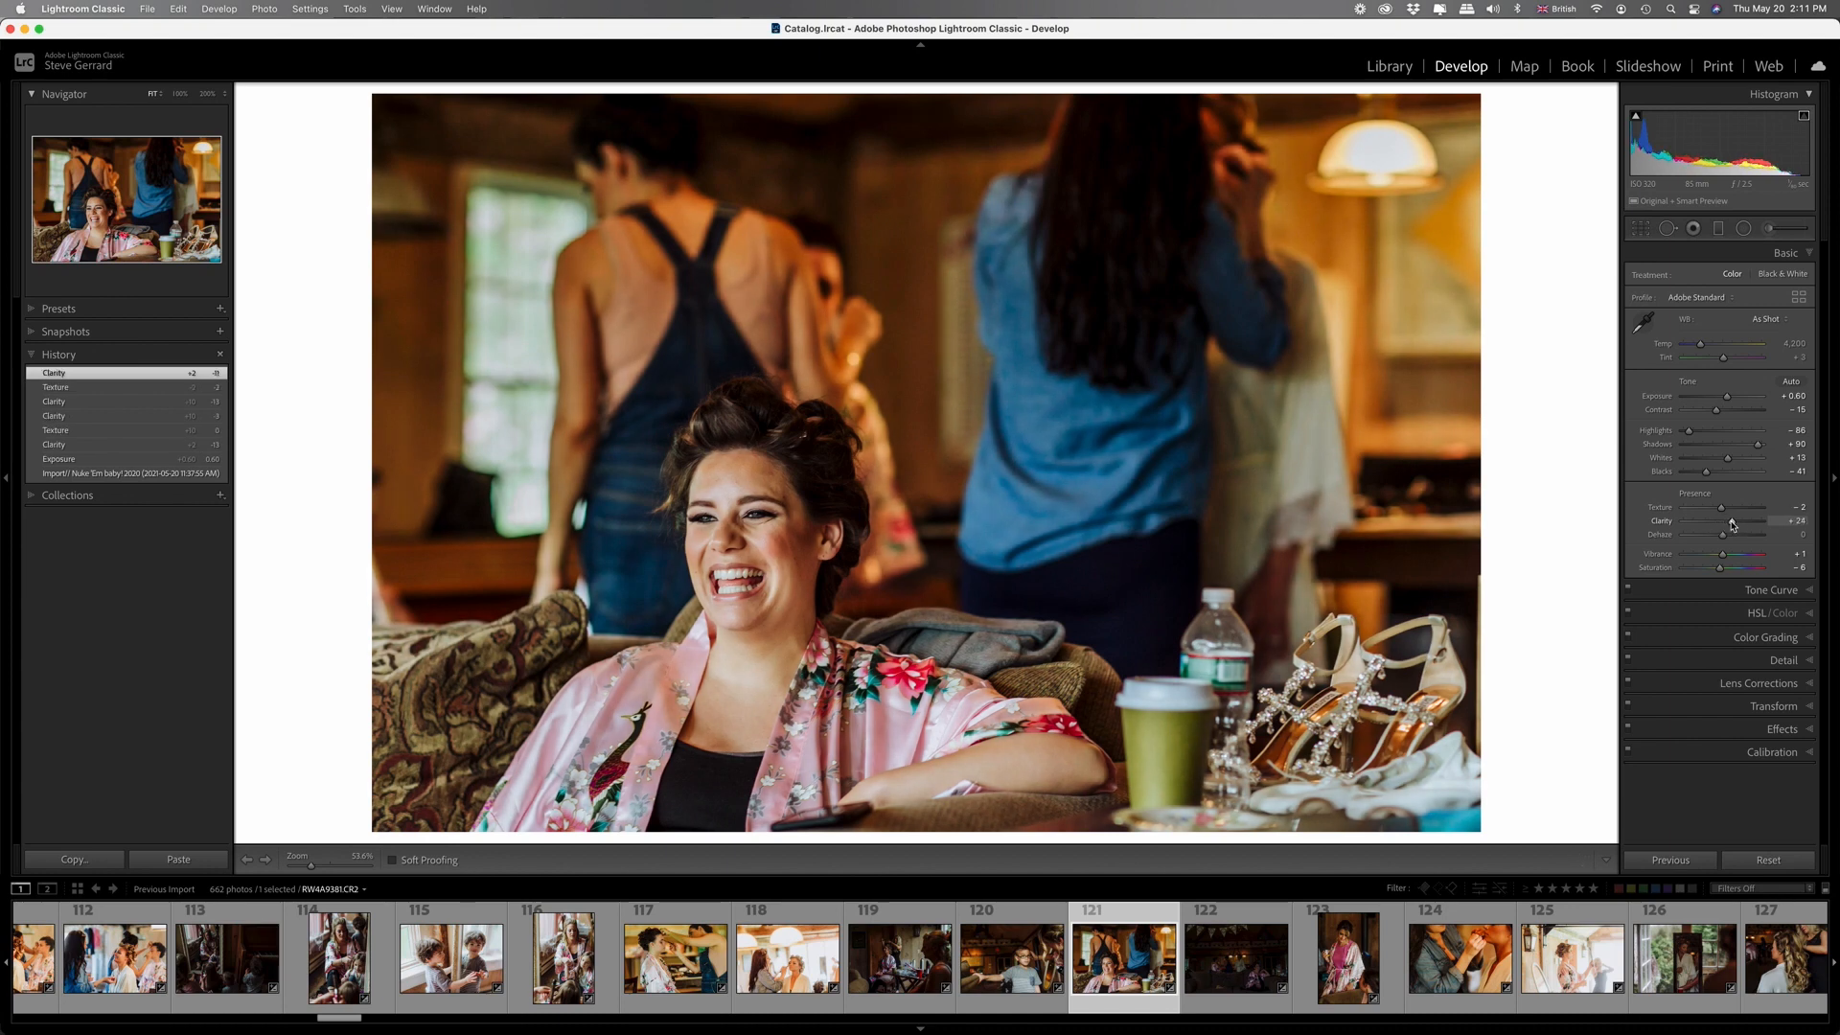
mouse_move(1733, 525)
left_mouse_down()
mouse_move(1688, 531)
mouse_move(1728, 543)
left_mouse_up()
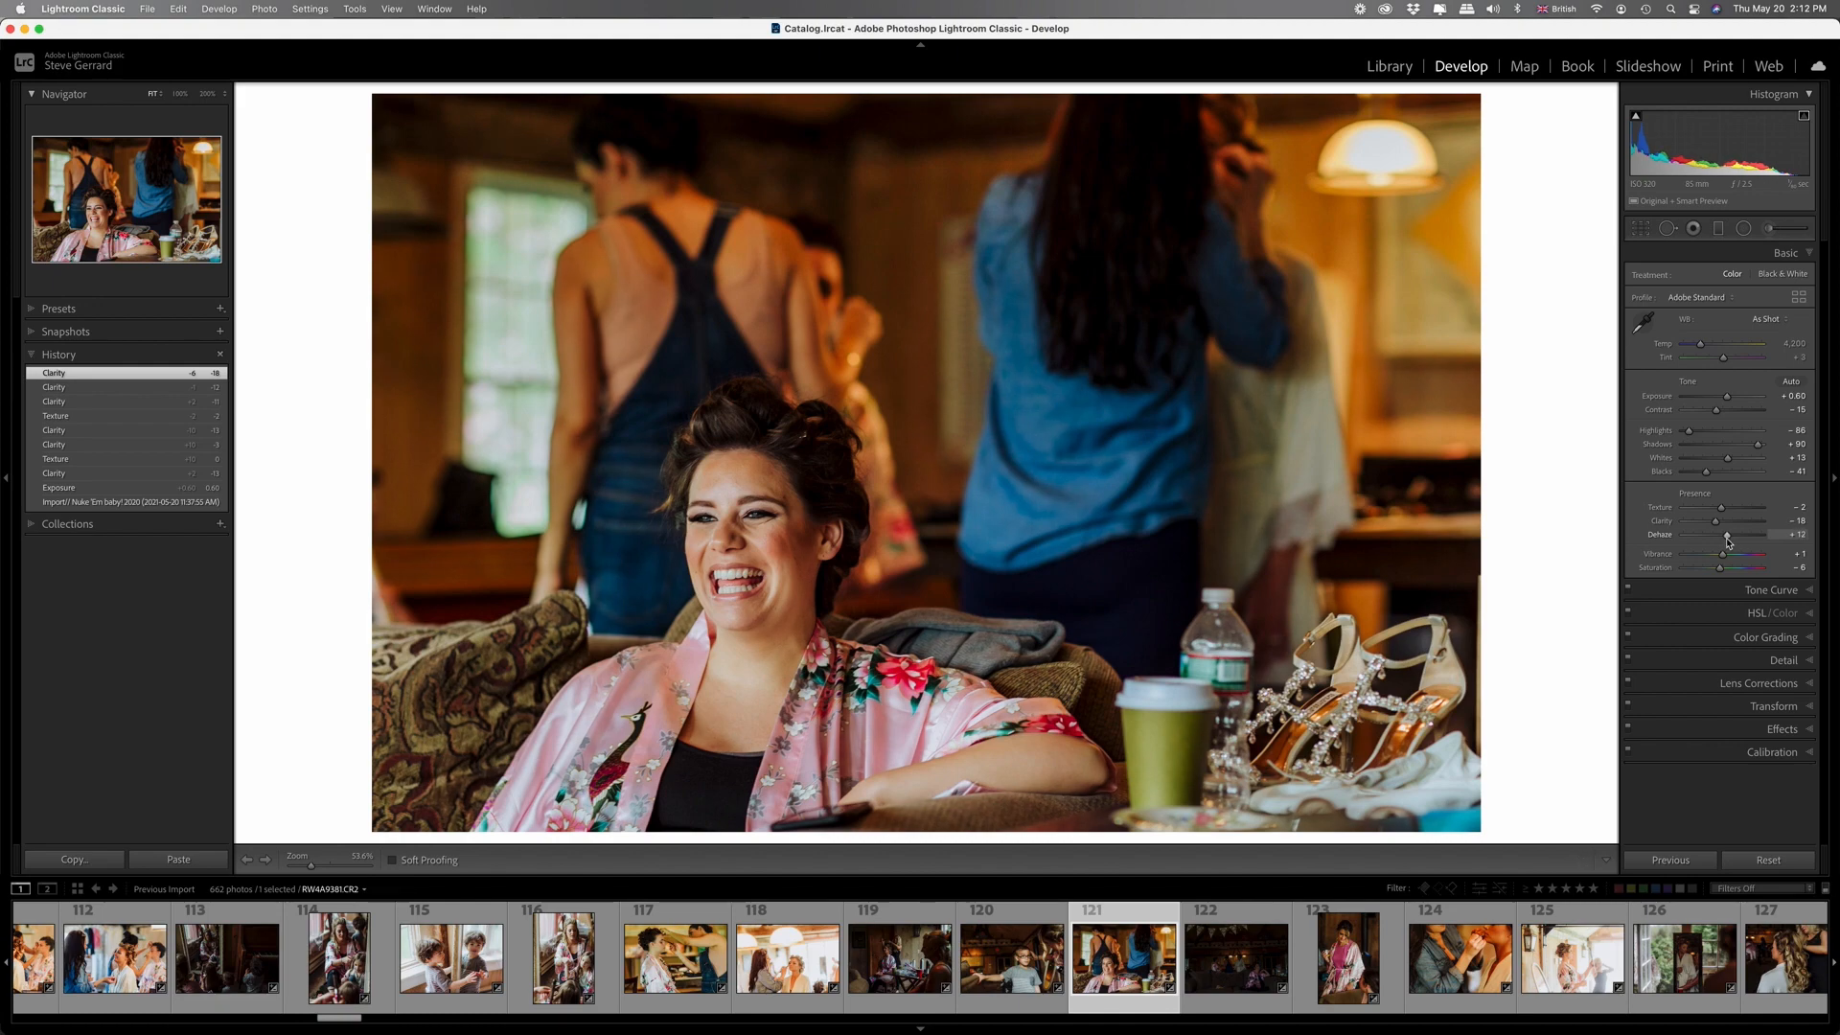
left_click_drag(1729, 542, 1736, 542)
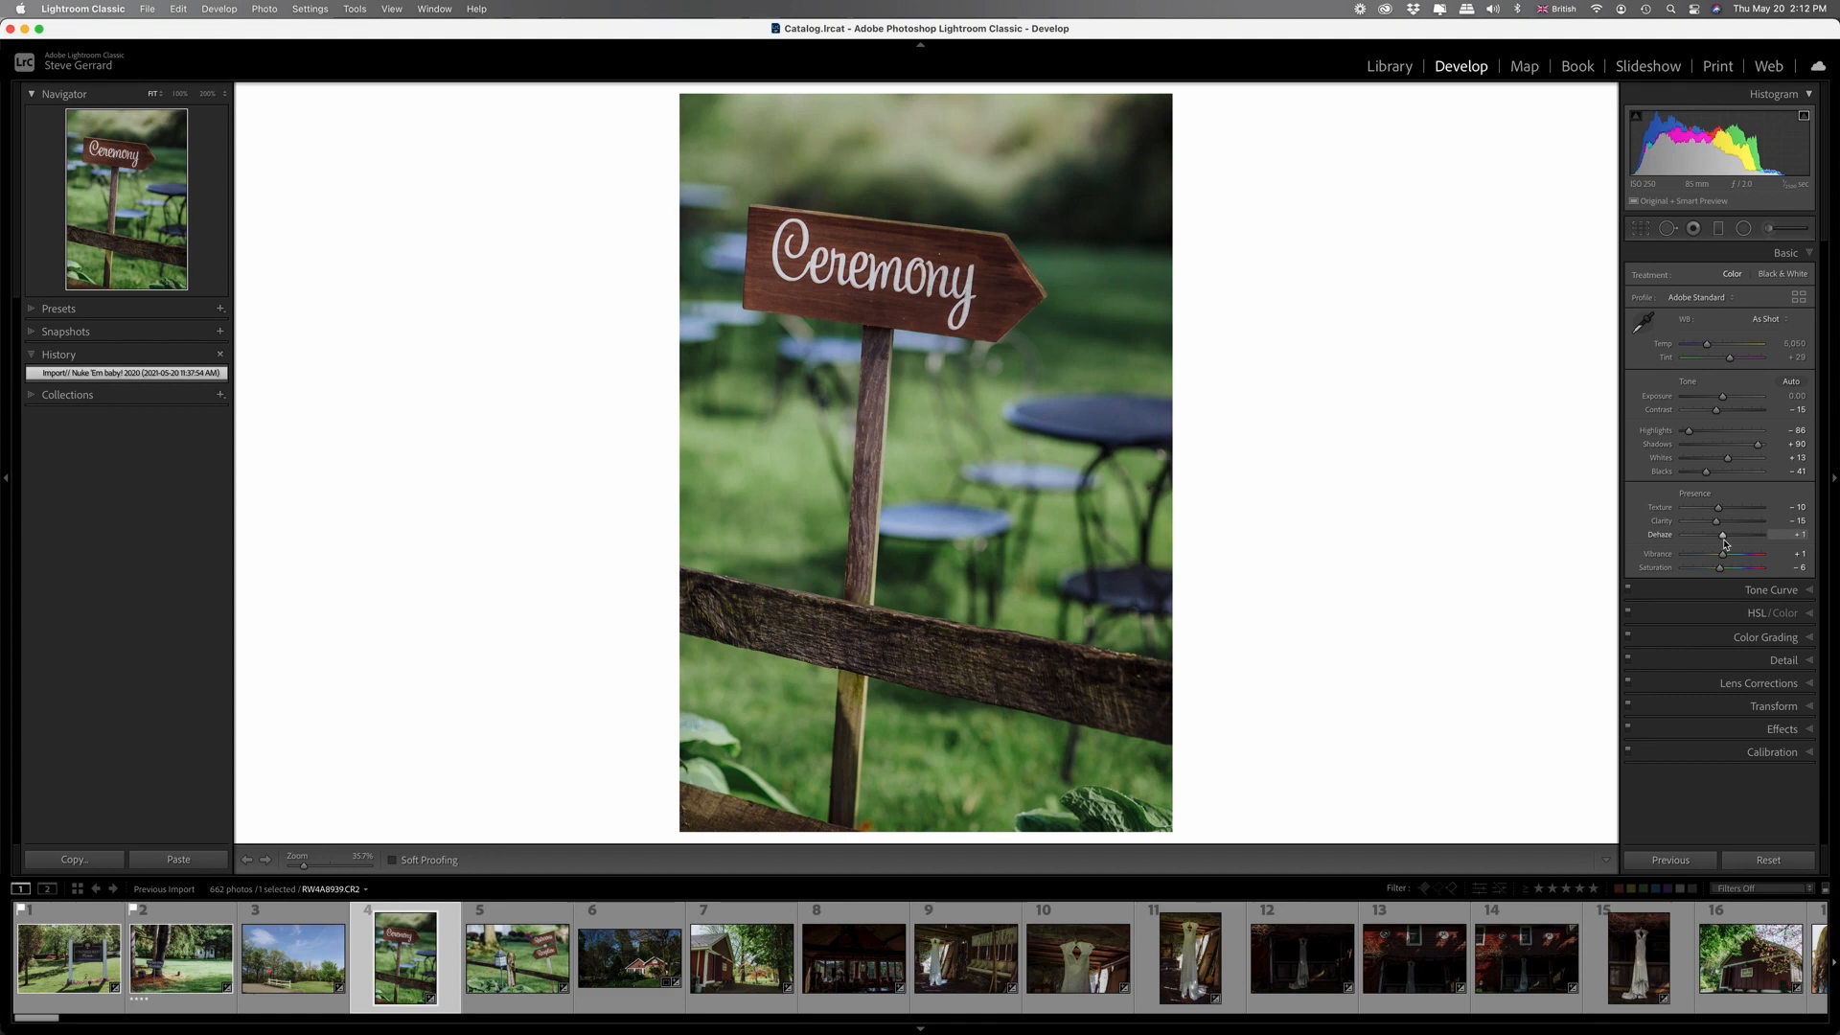
left_click_drag(1725, 543, 1739, 544)
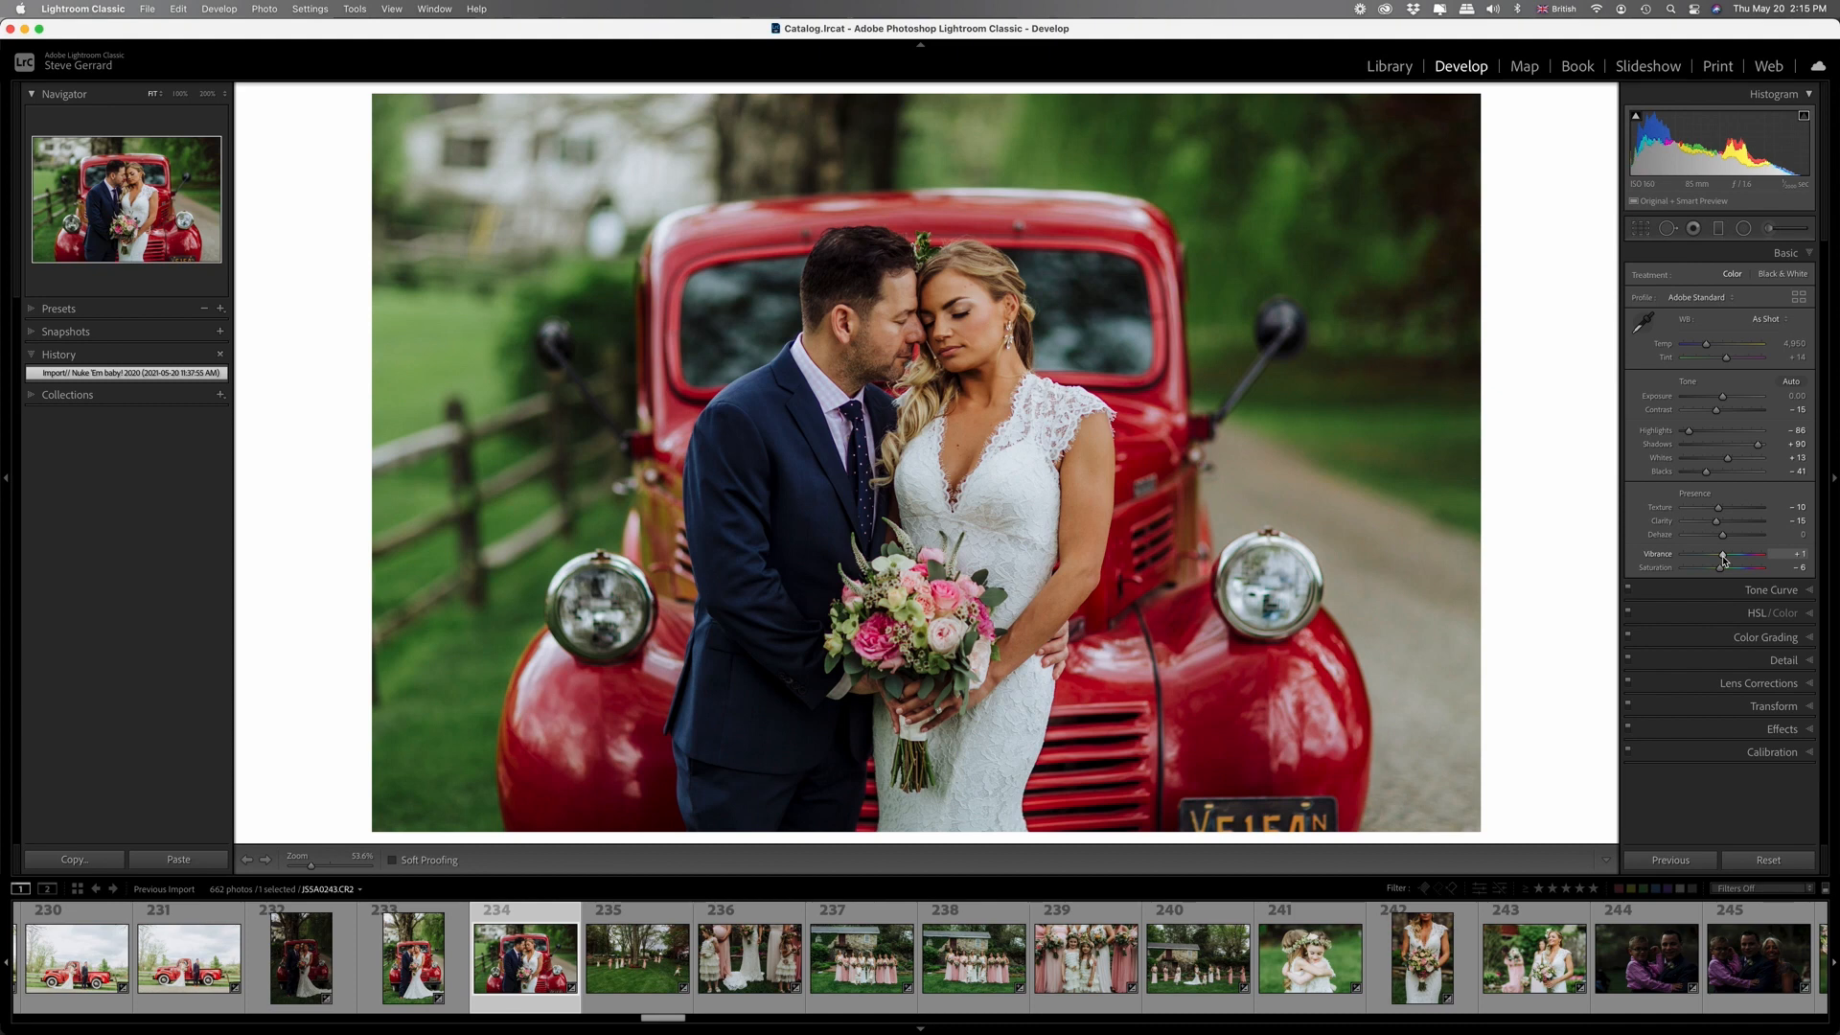
Set Vibrance to +6 and Saturation to +10 on the photo of the couple in front of the red truck.
left_click_drag(1723, 562, 1732, 576)
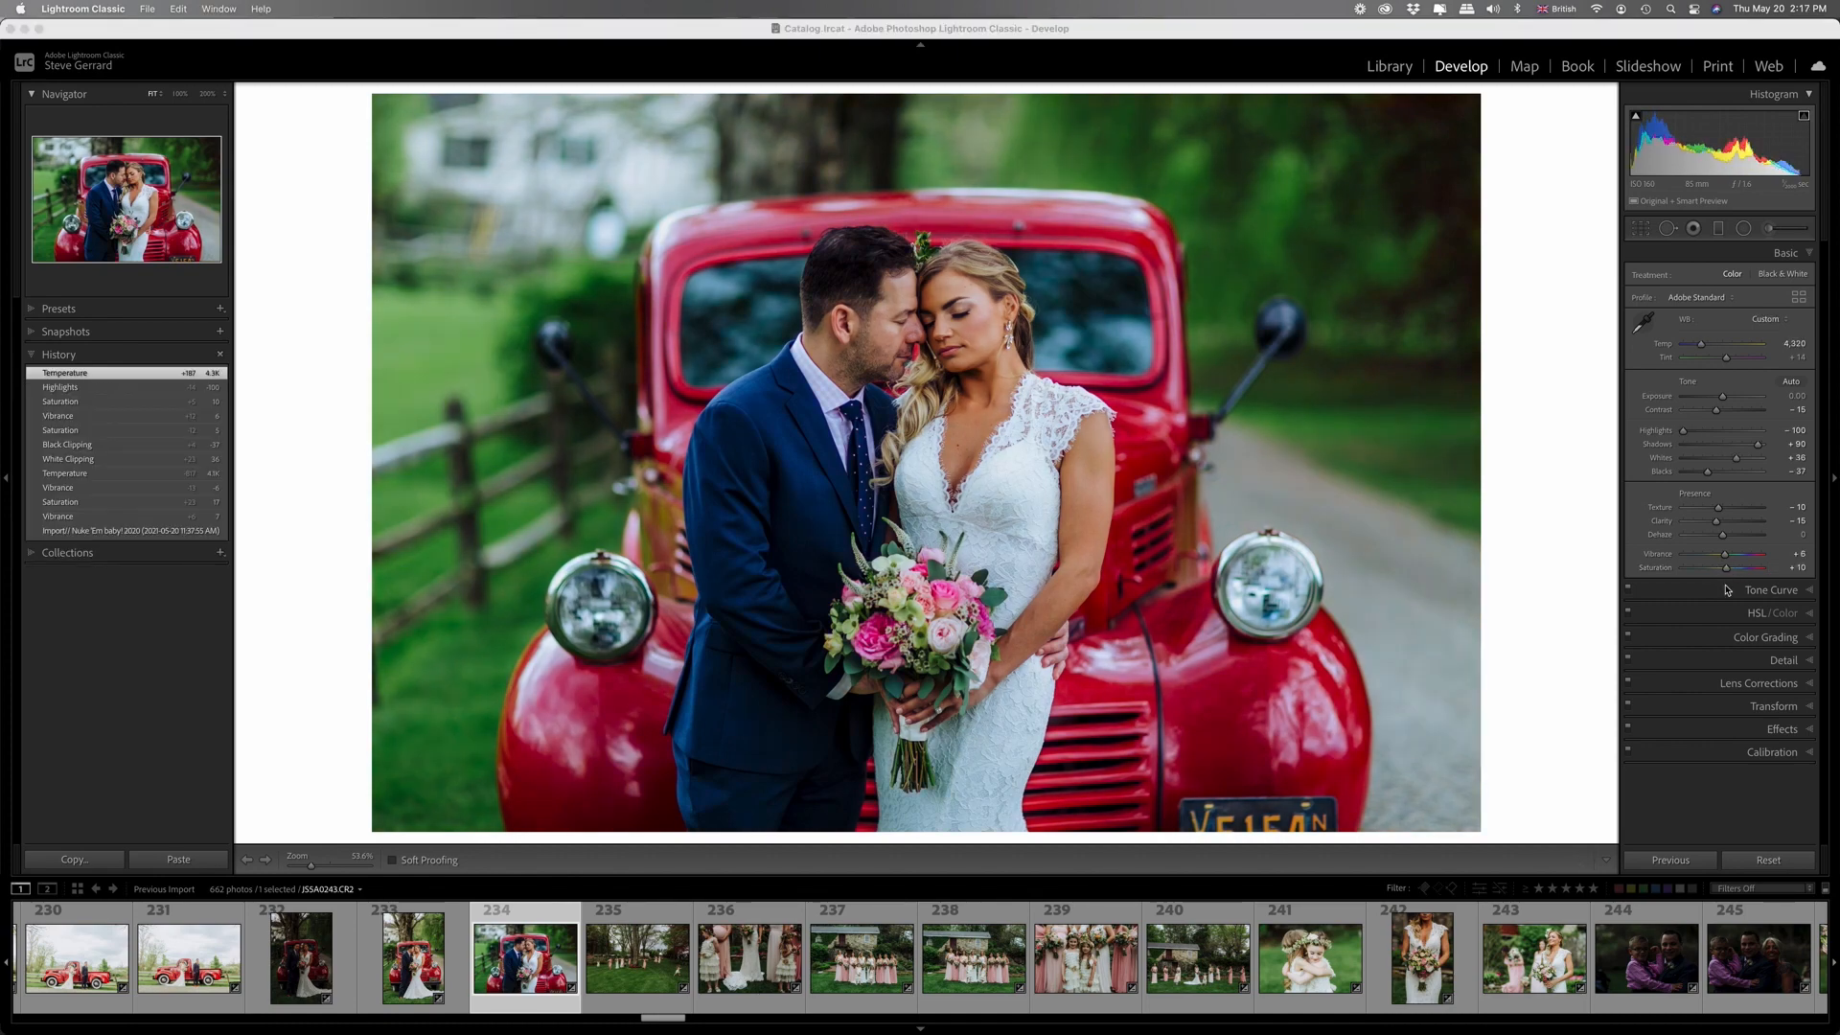
Try raising the tone curve's Darks region to +31 and shaping the main point curve with custom points.
left_click(1727, 589)
left_click(1727, 590)
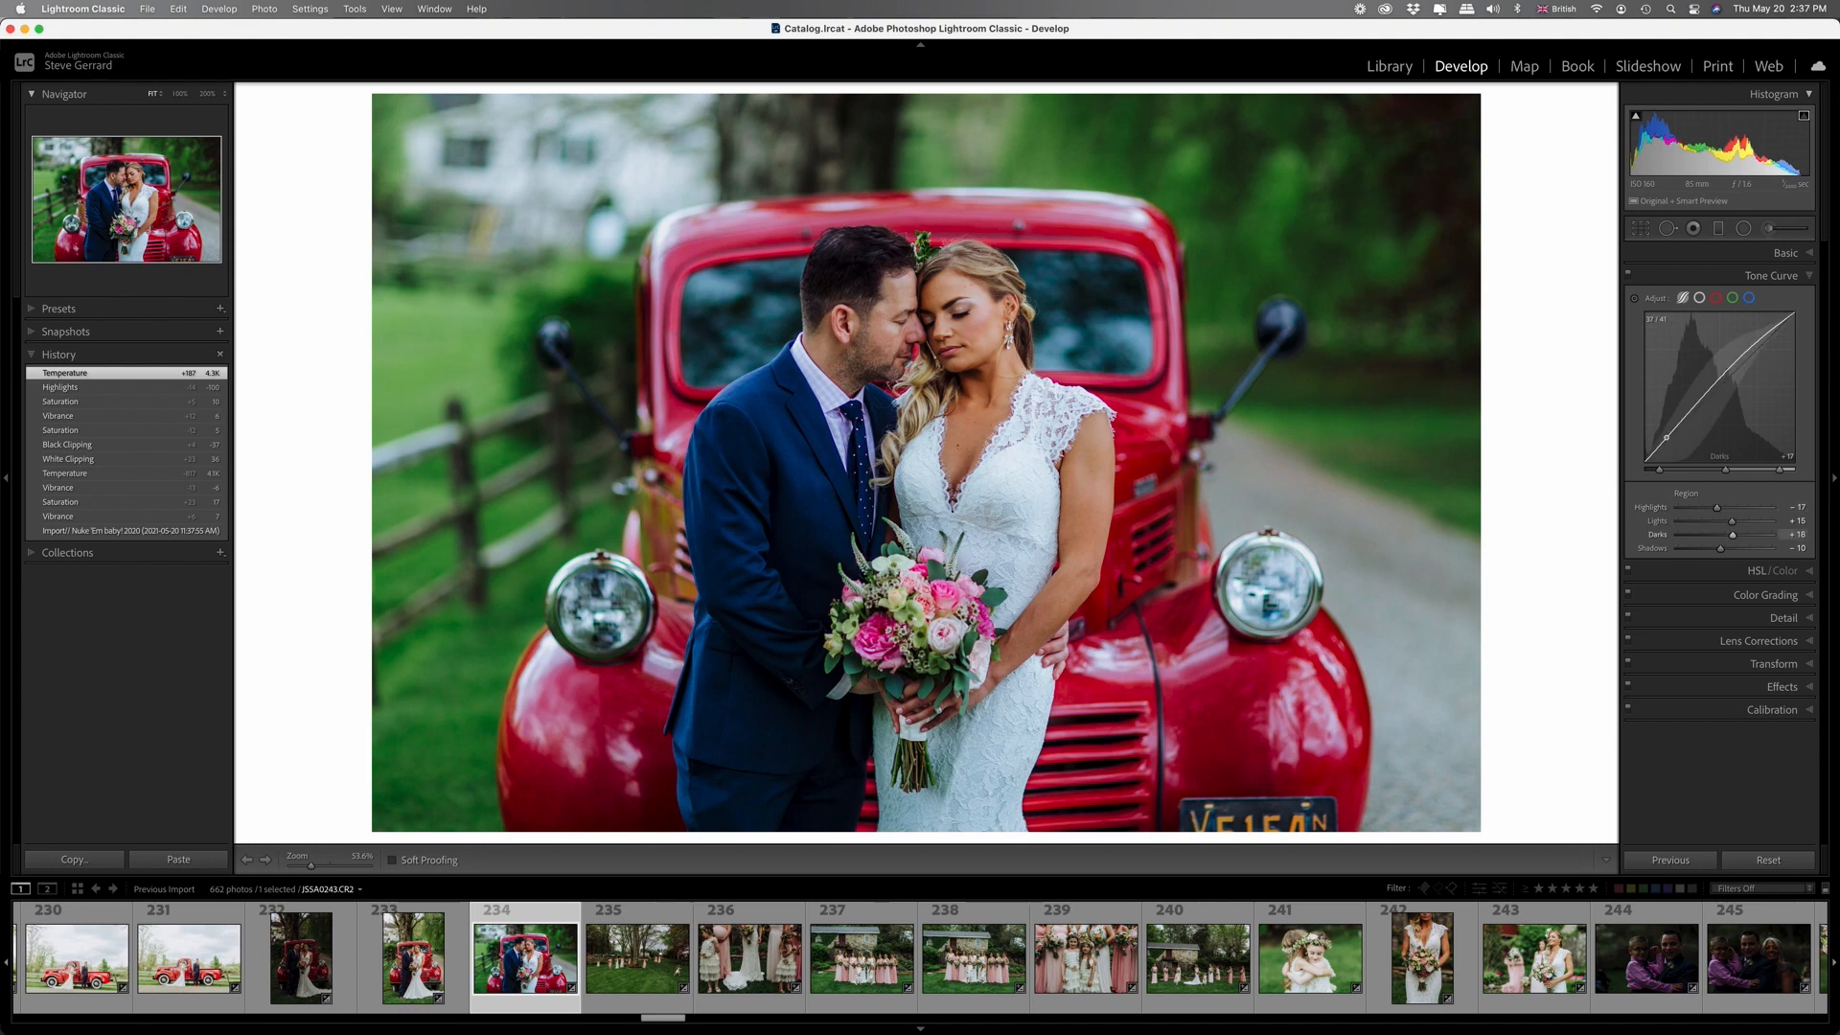
left_click_drag(1667, 438, 1668, 426)
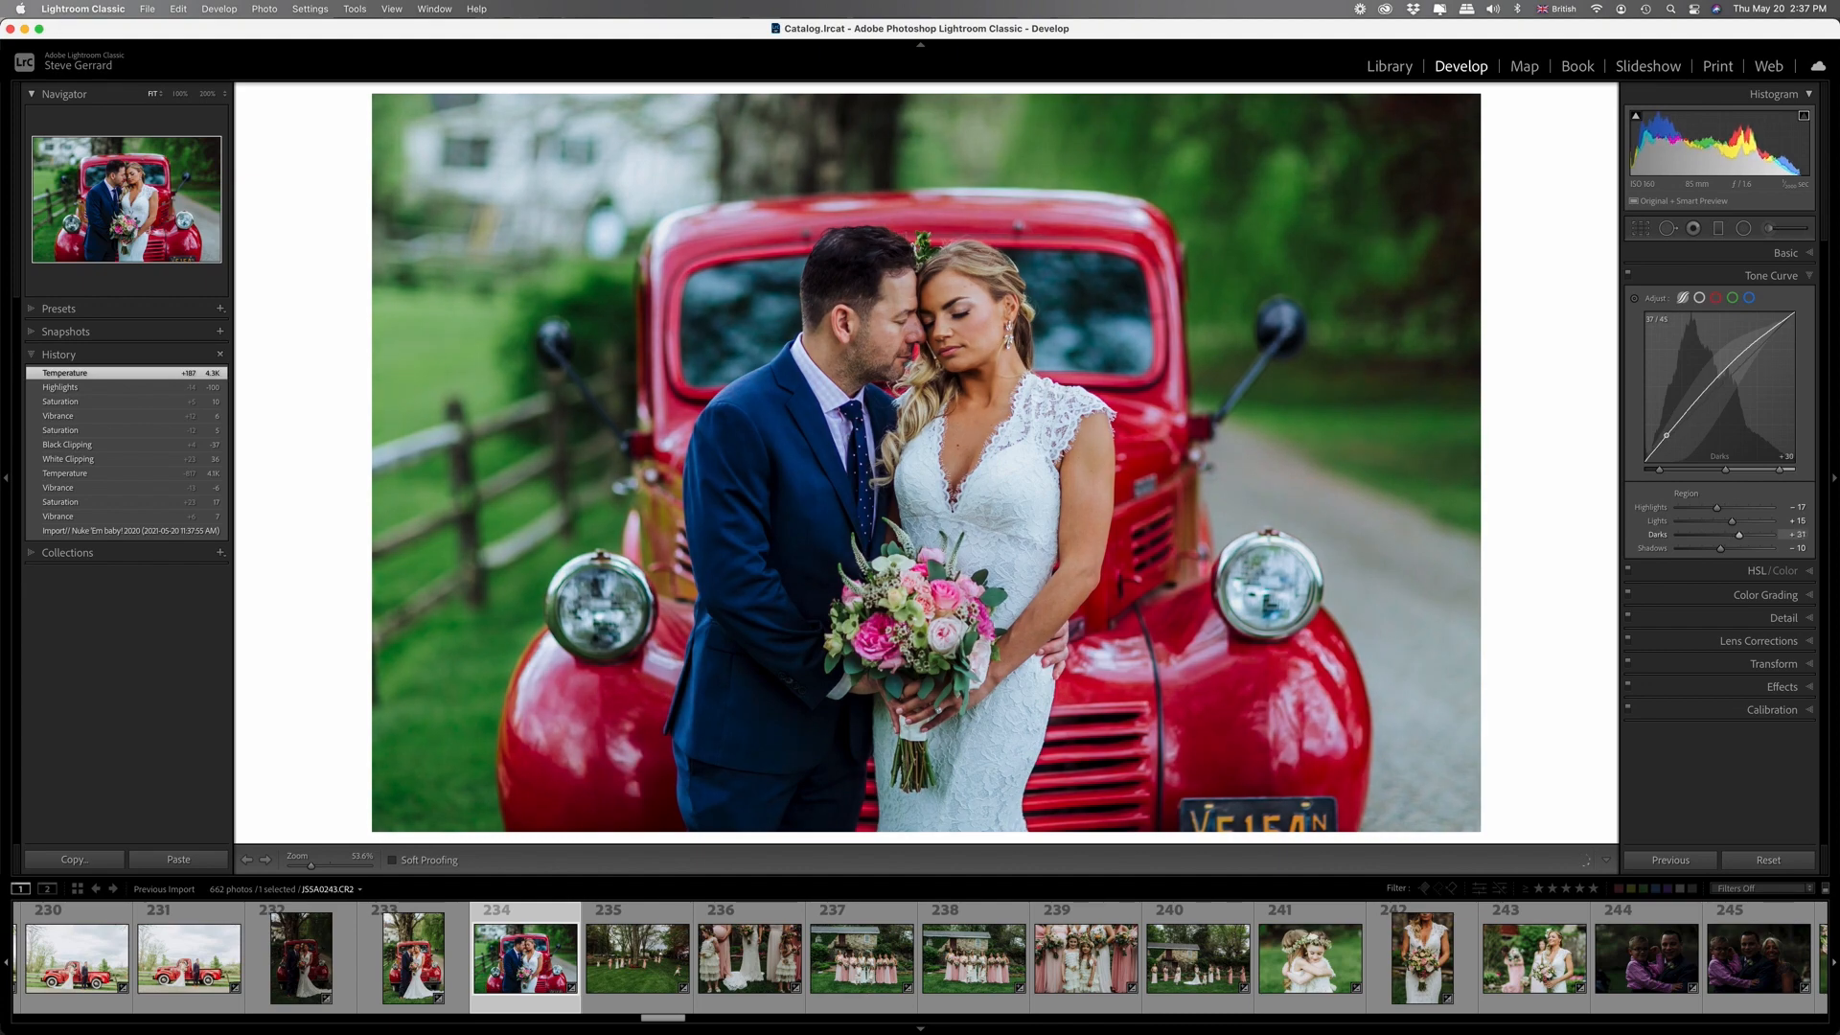
left_click_drag(1756, 337, 1760, 346)
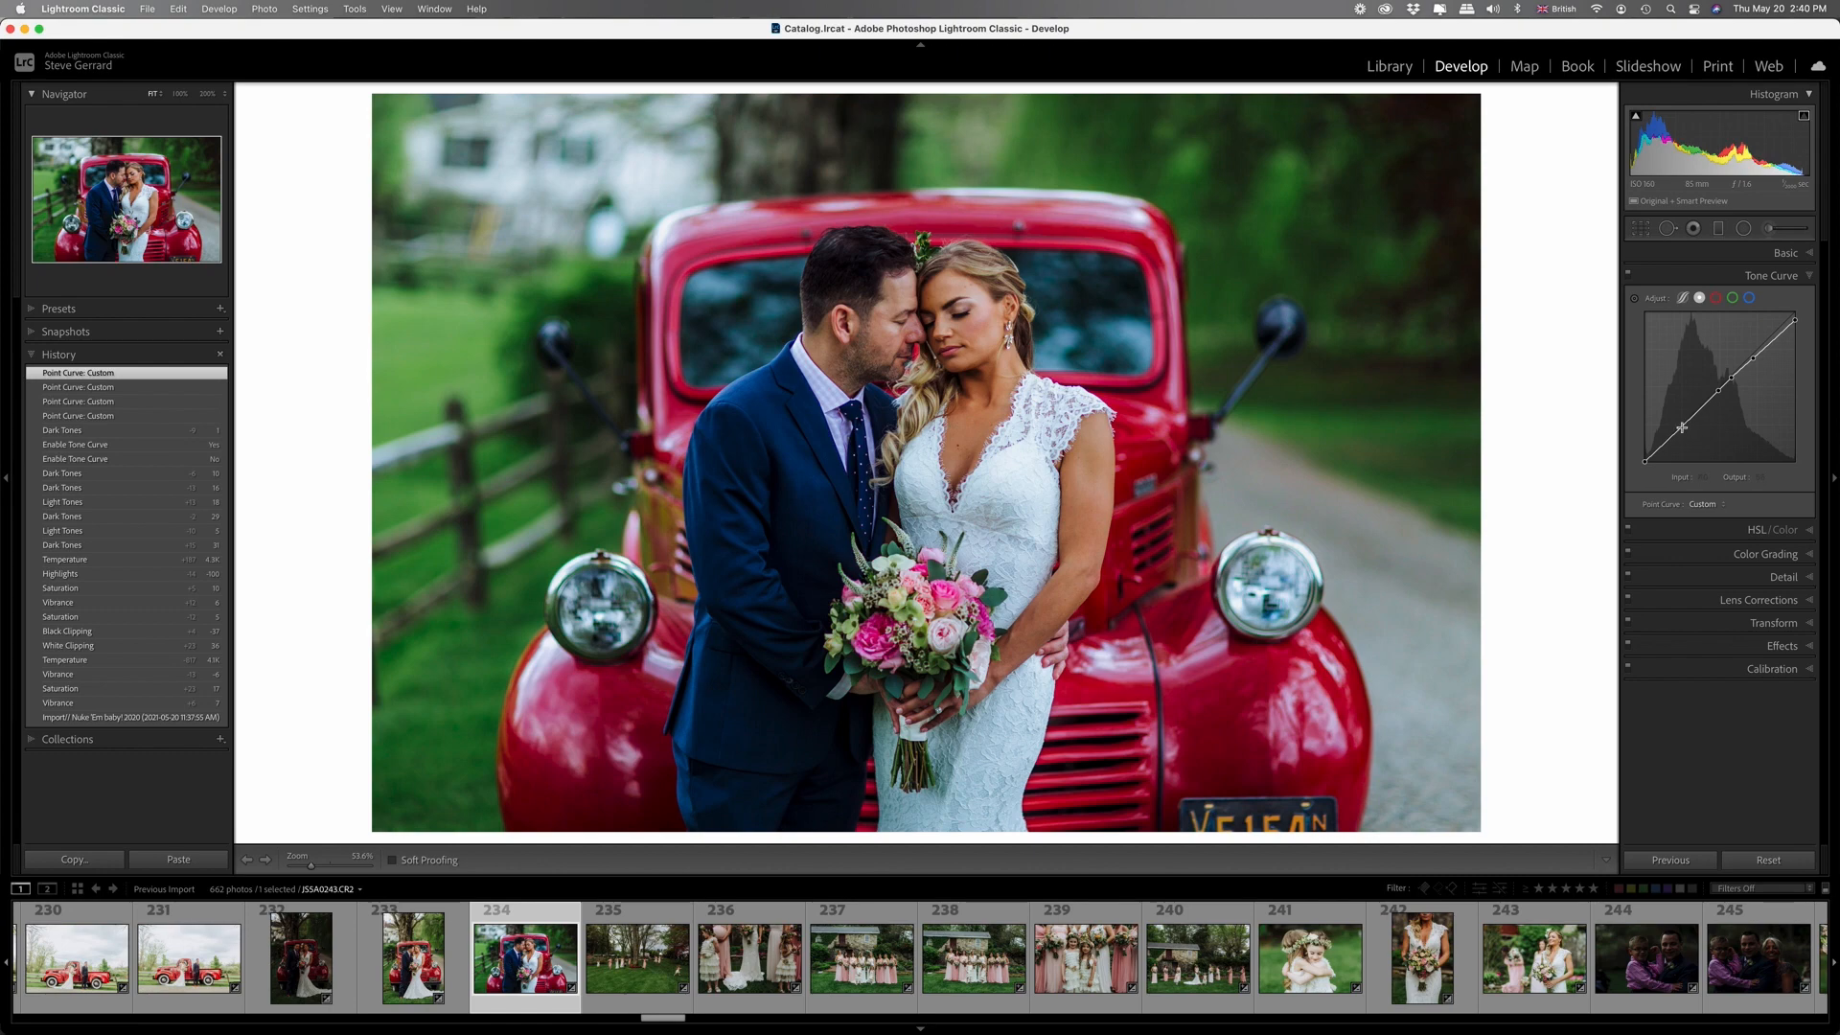
left_click_drag(1682, 427, 1686, 426)
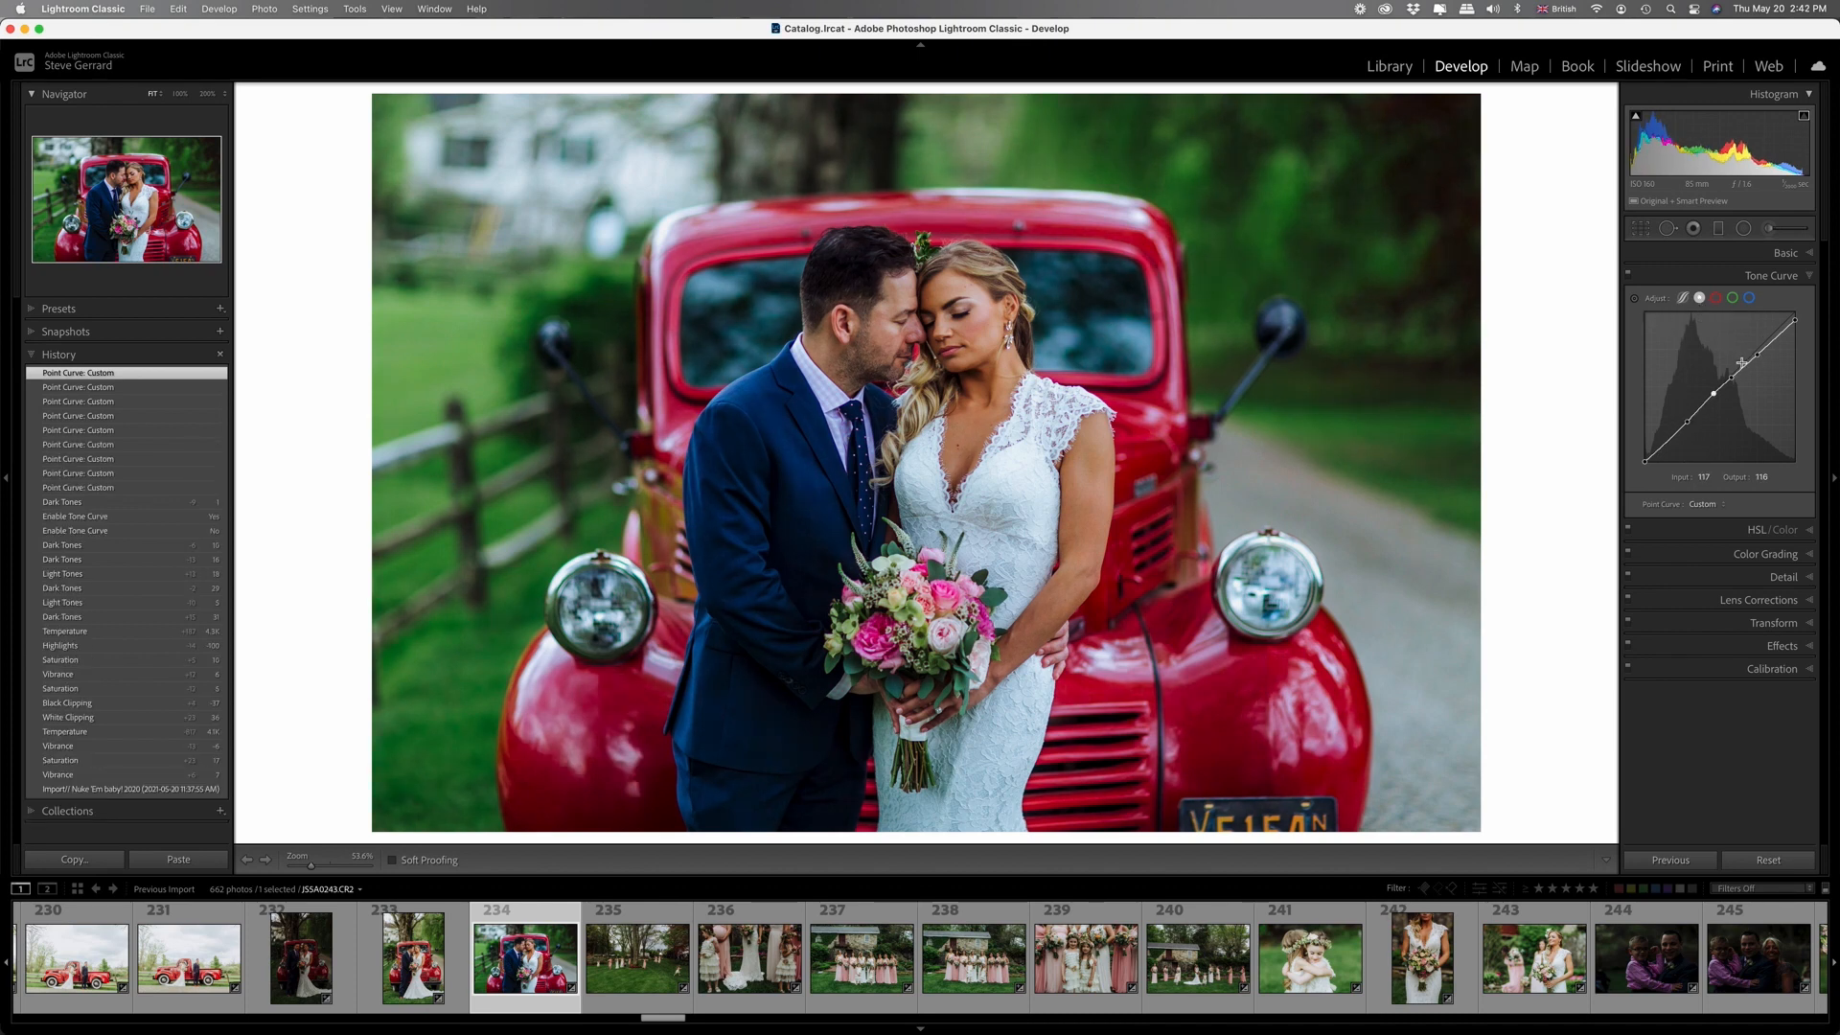
Try bending the Red and Blue channel curves into gentle S-shapes on the truck photo.
left_click(1718, 298)
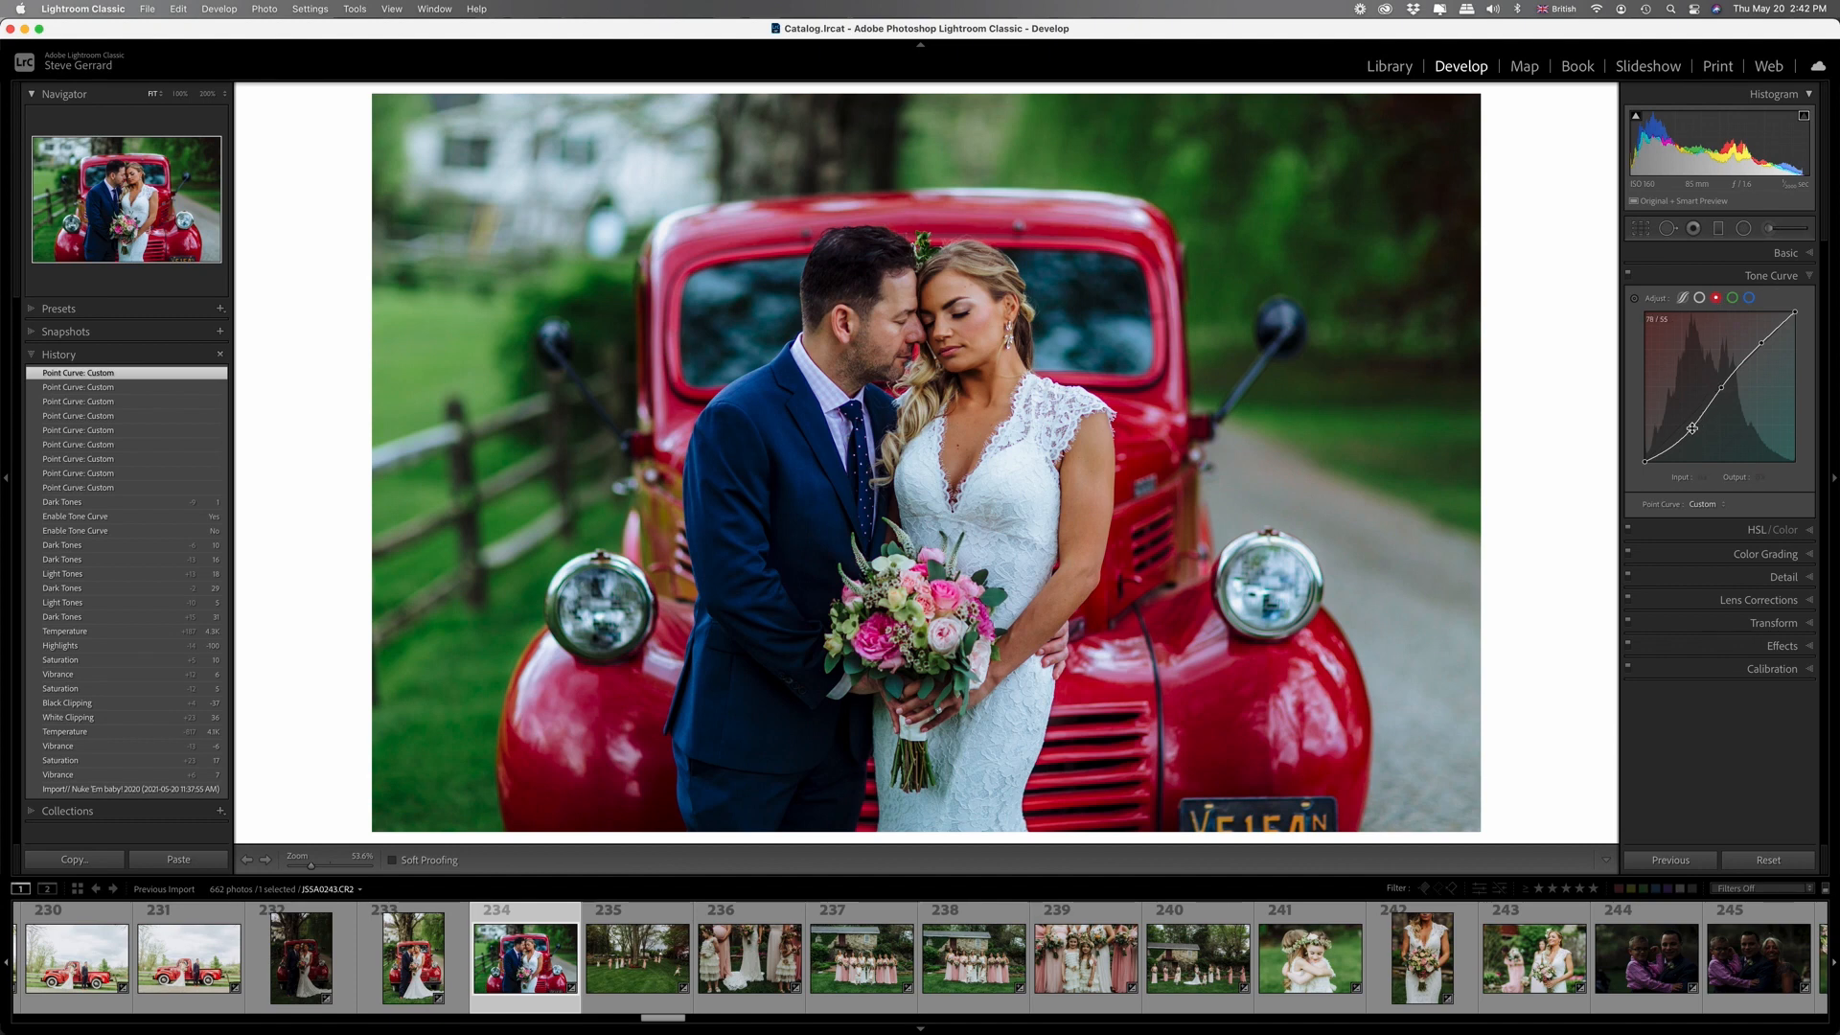
left_click_drag(1692, 428, 1729, 380)
left_click(1749, 298)
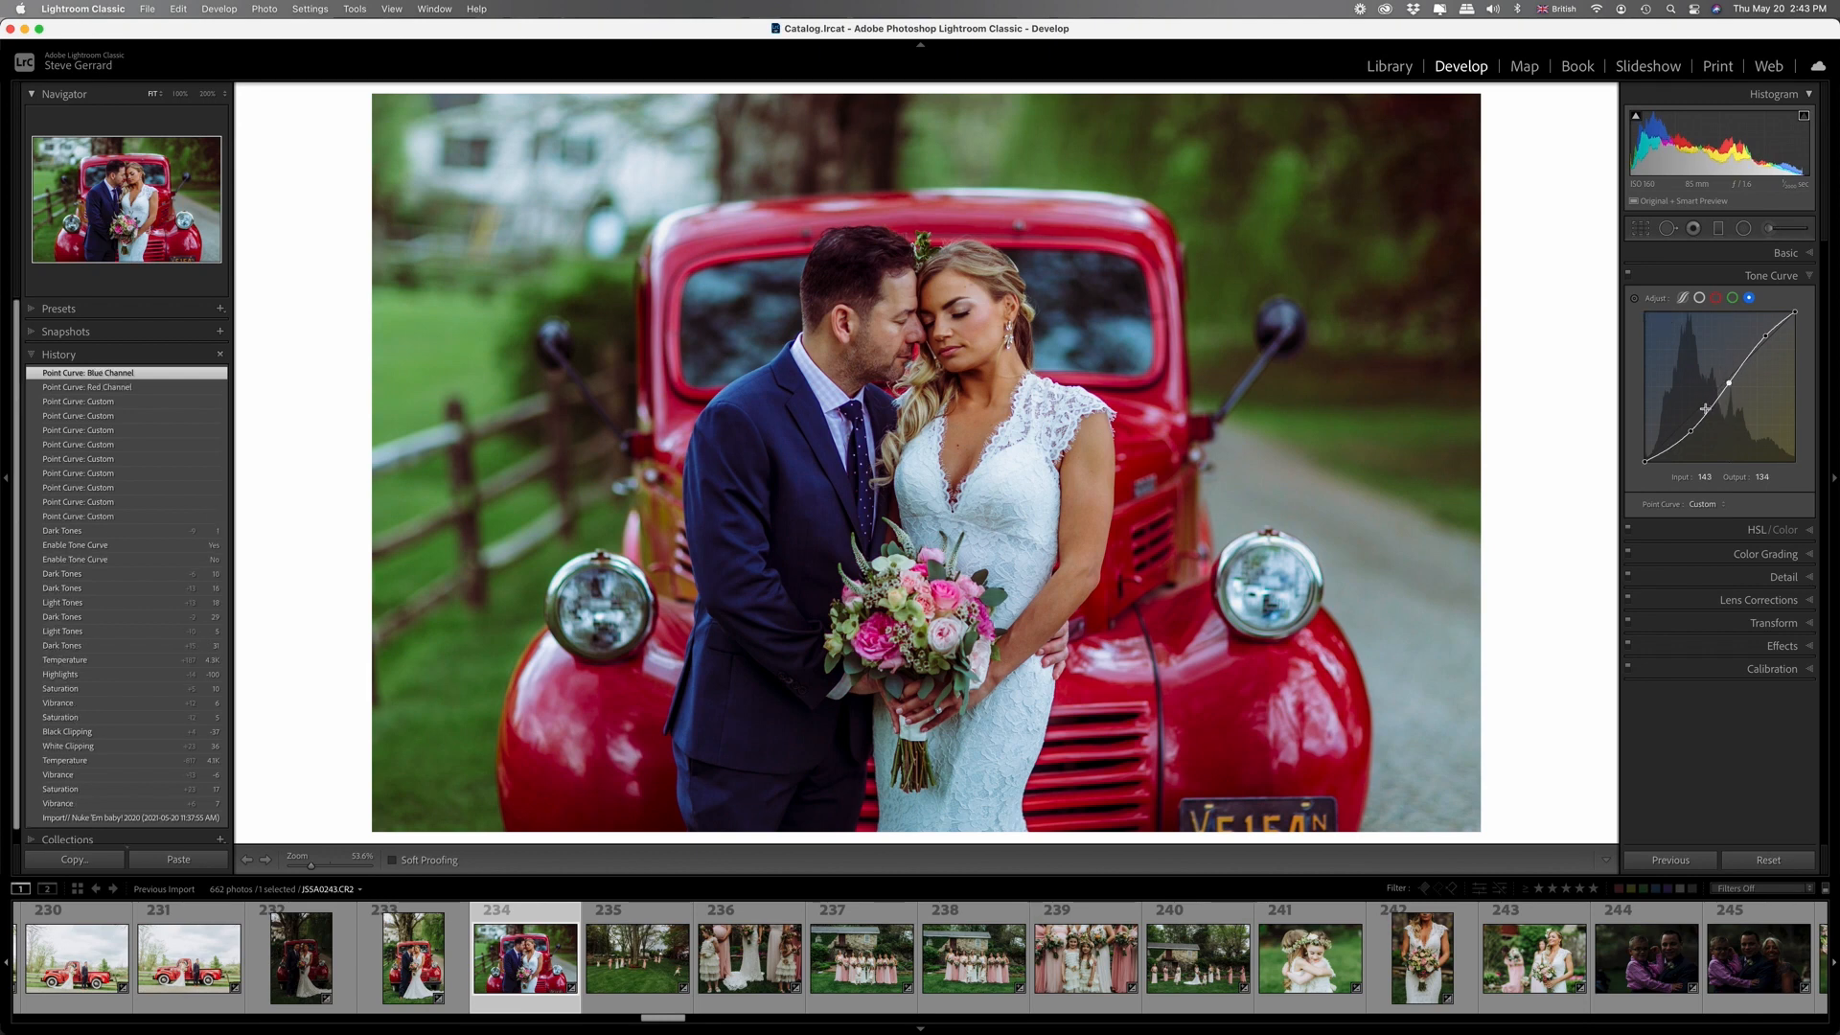
left_click(1699, 298)
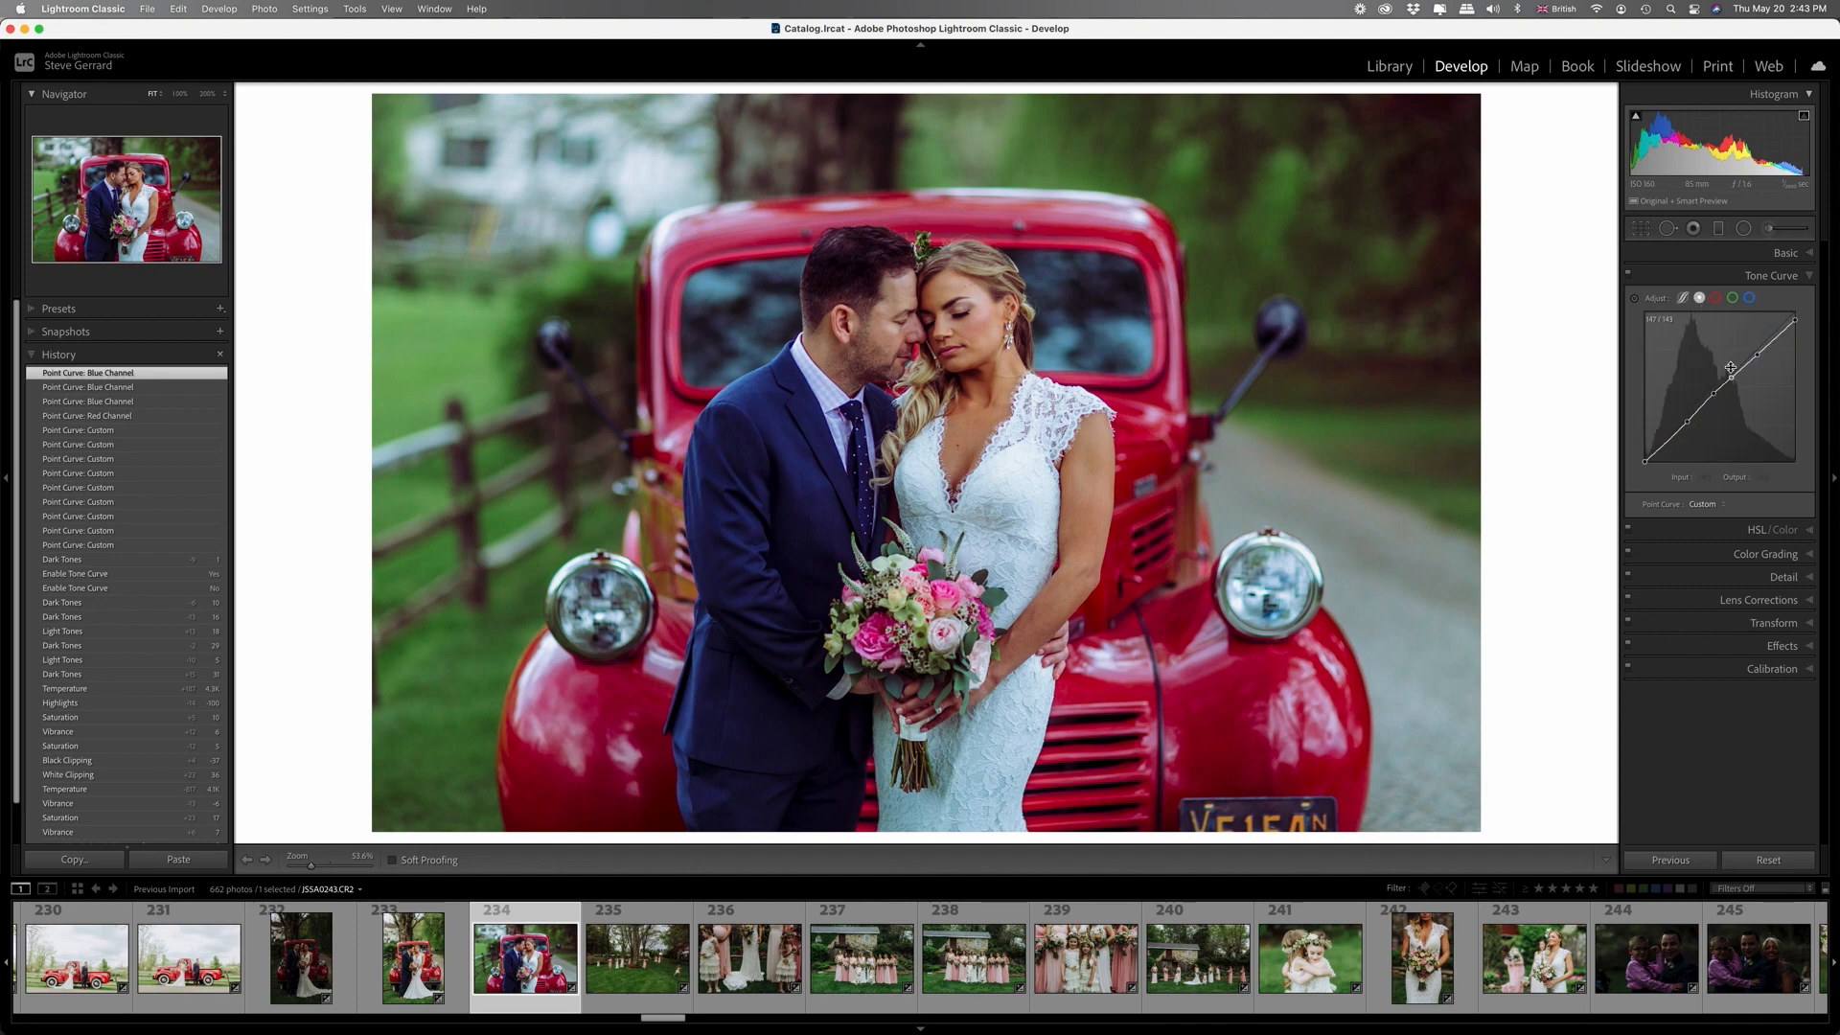
Toggle the Tone Curve adjustments off and on to compare their effect on the truck photo.
left_click(1629, 277)
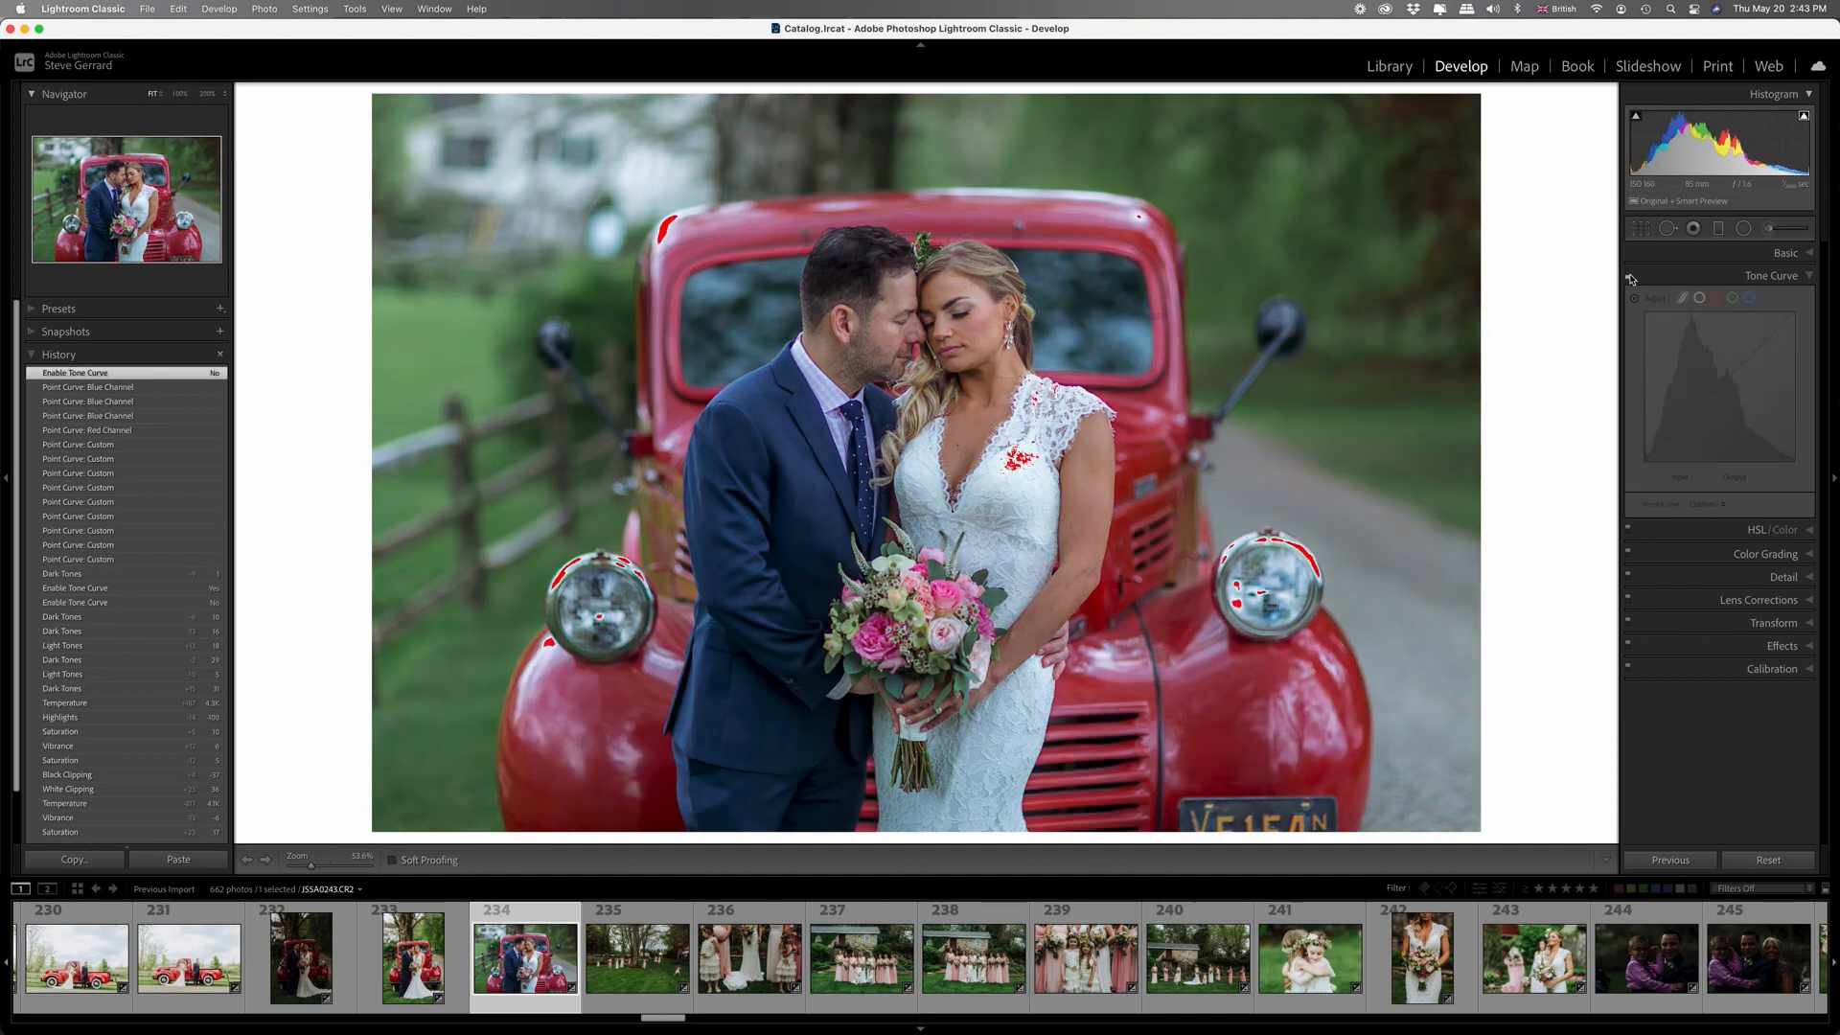
left_click(1629, 277)
left_click(1629, 277)
left_click(1629, 277)
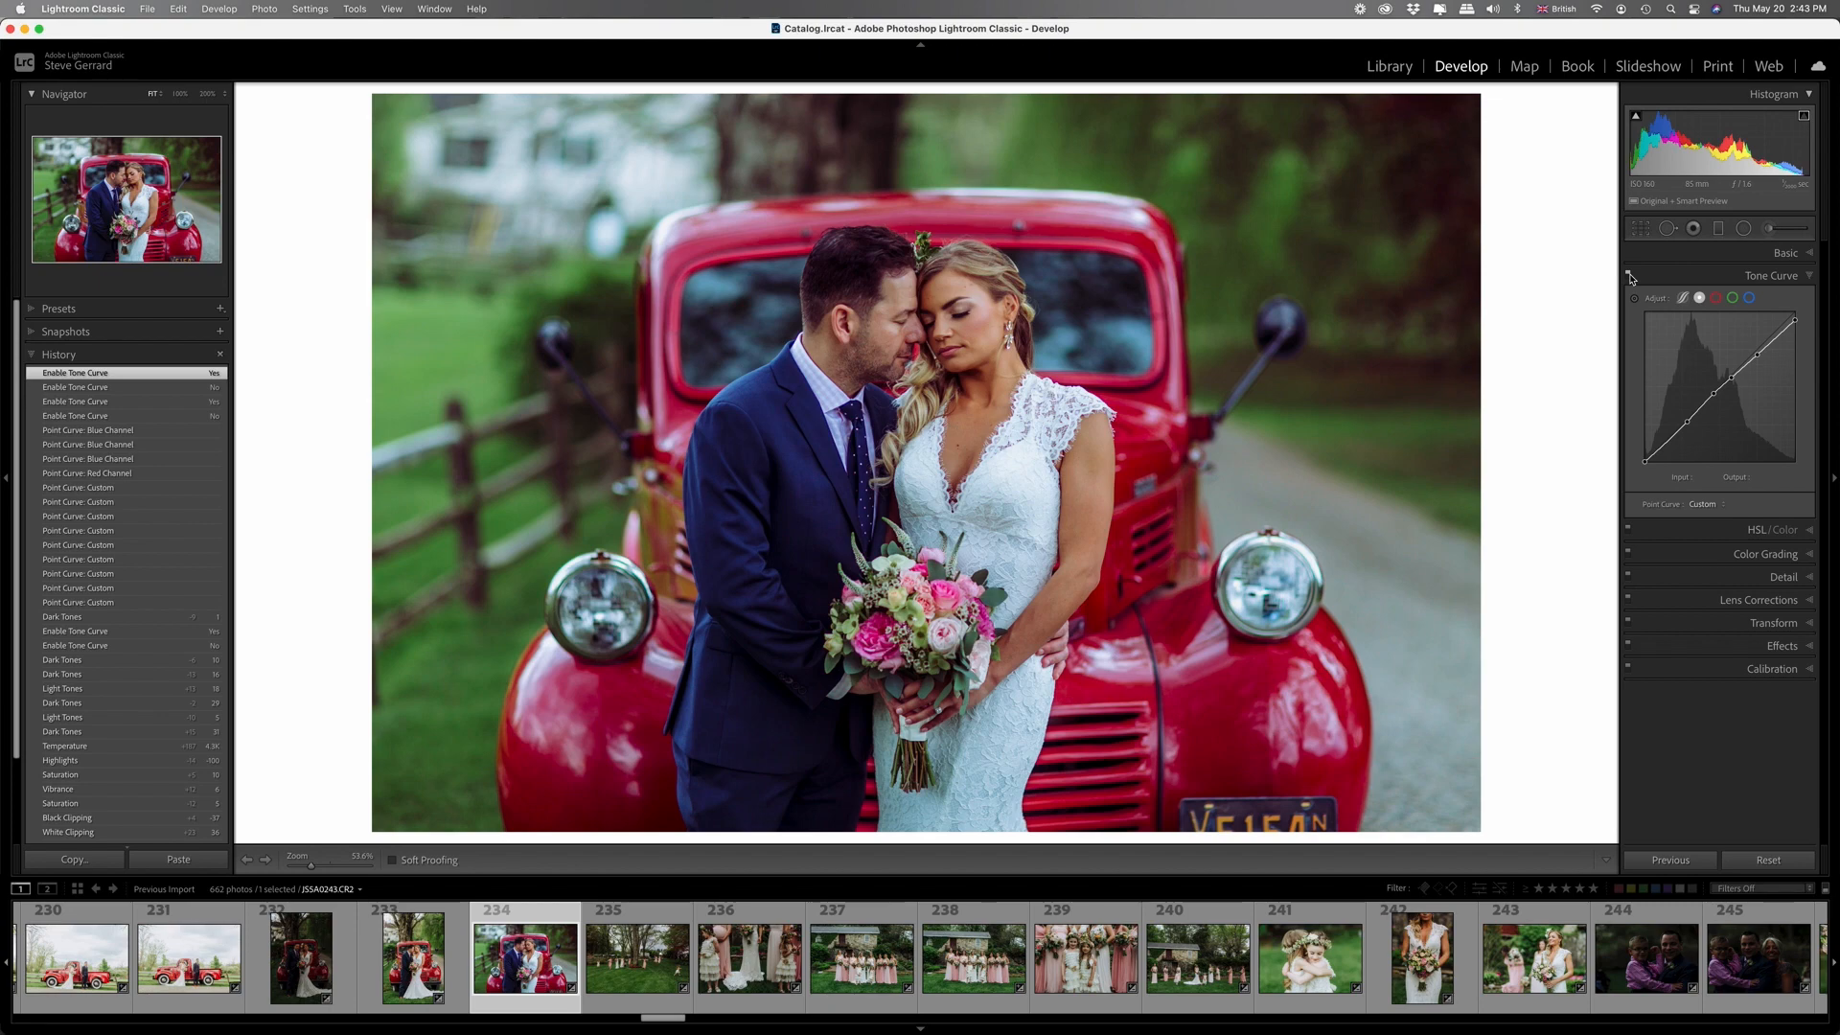
left_click(1630, 277)
left_click(1629, 277)
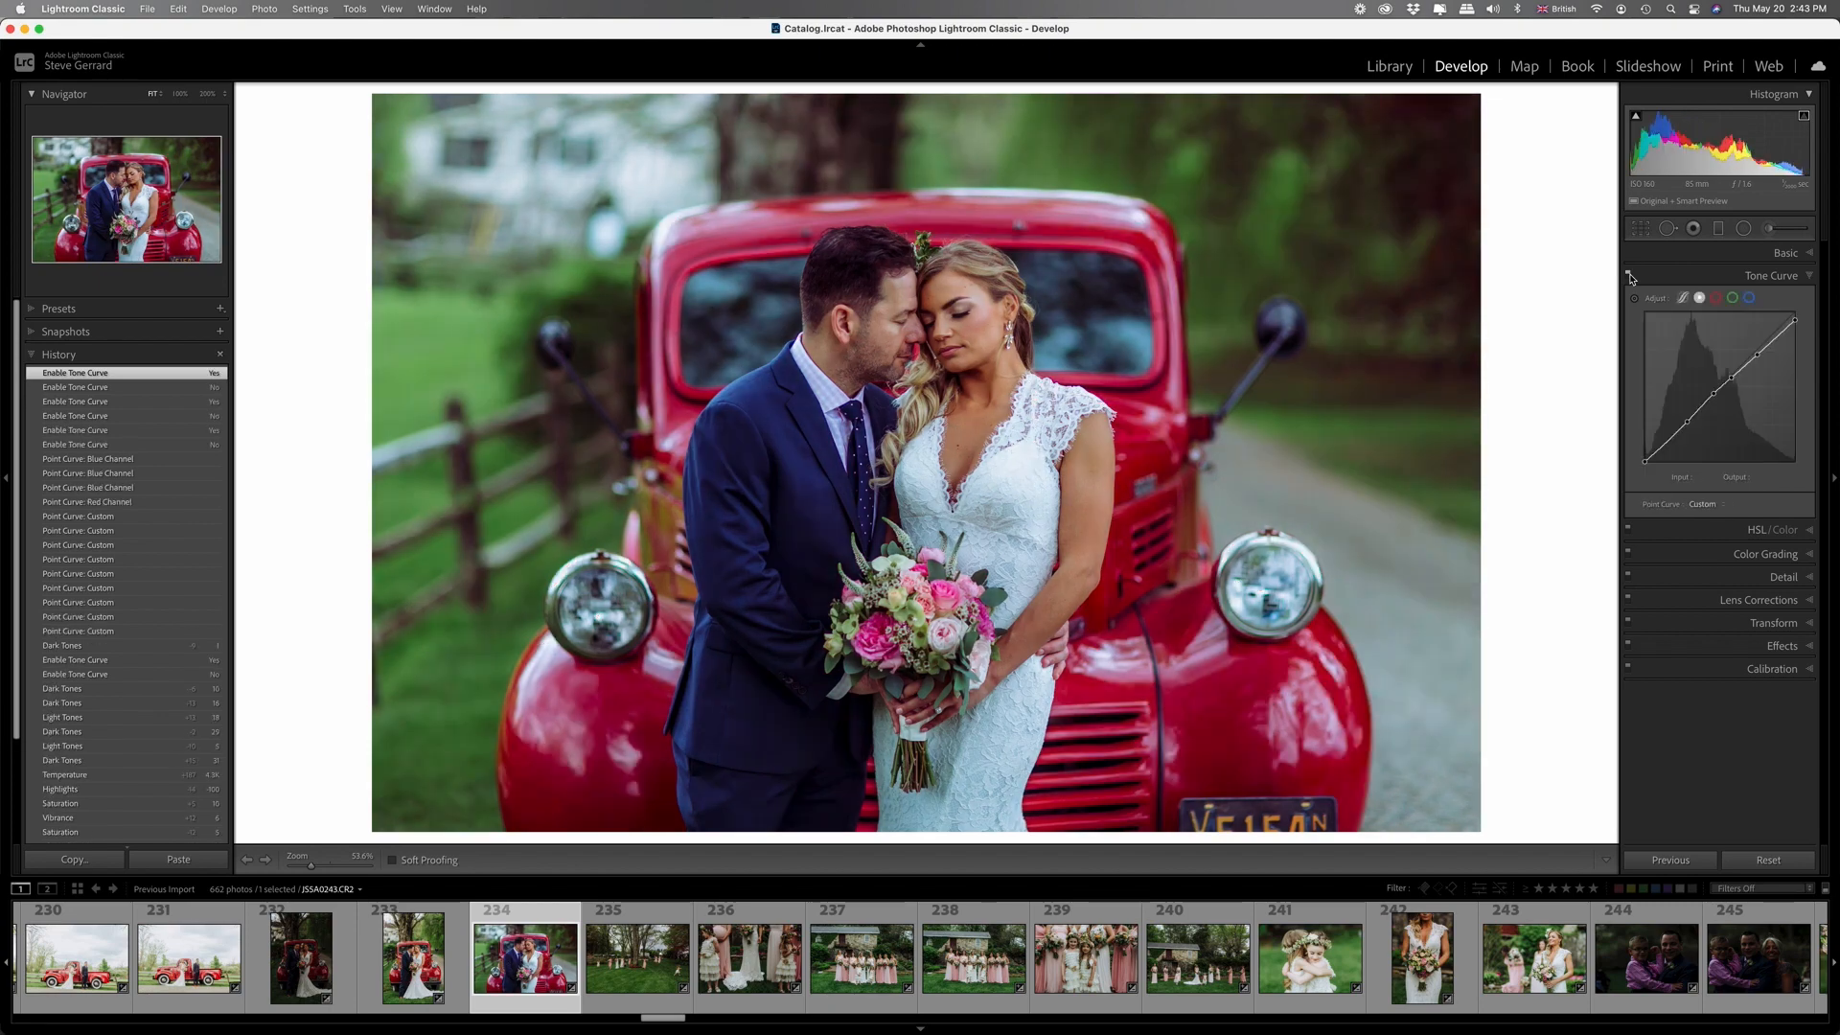
Discard the curve edits and set the parametric tone curve to Highlights −39, Lights +20 and Darks +11, adjusting Shadows as well.
left_click(1683, 299)
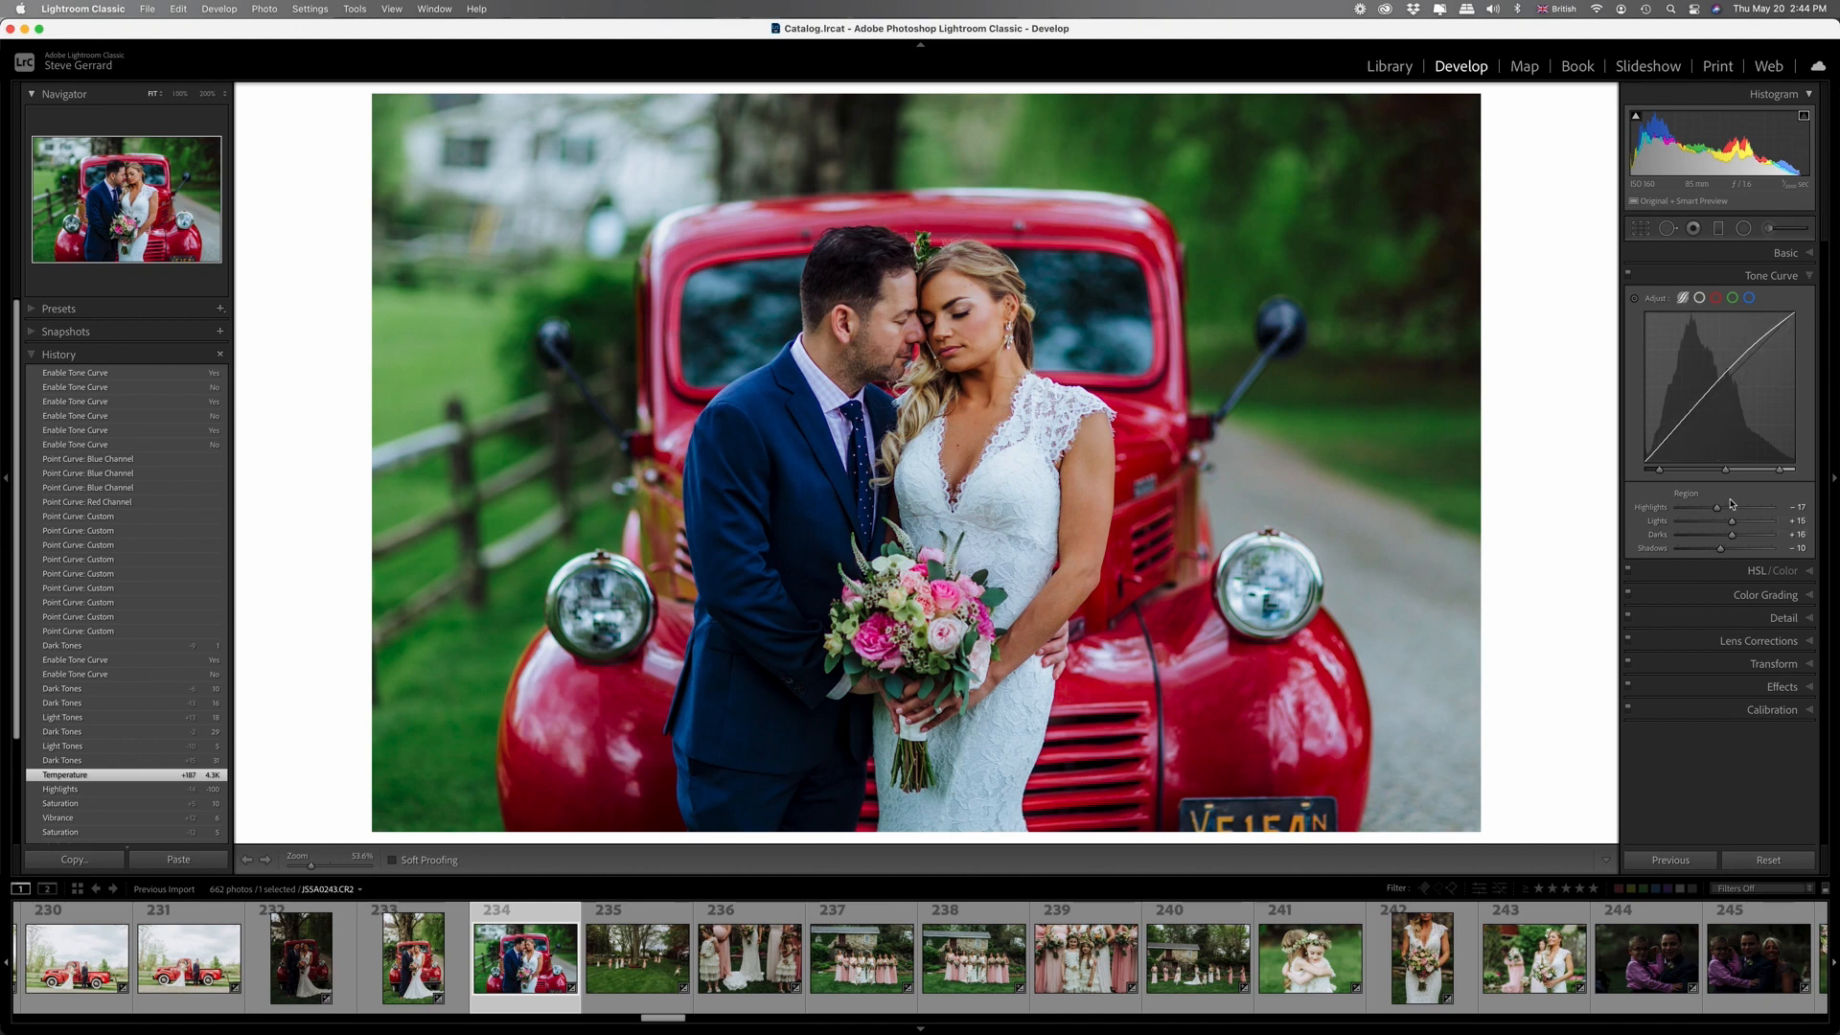
left_click_drag(1719, 511, 1751, 554)
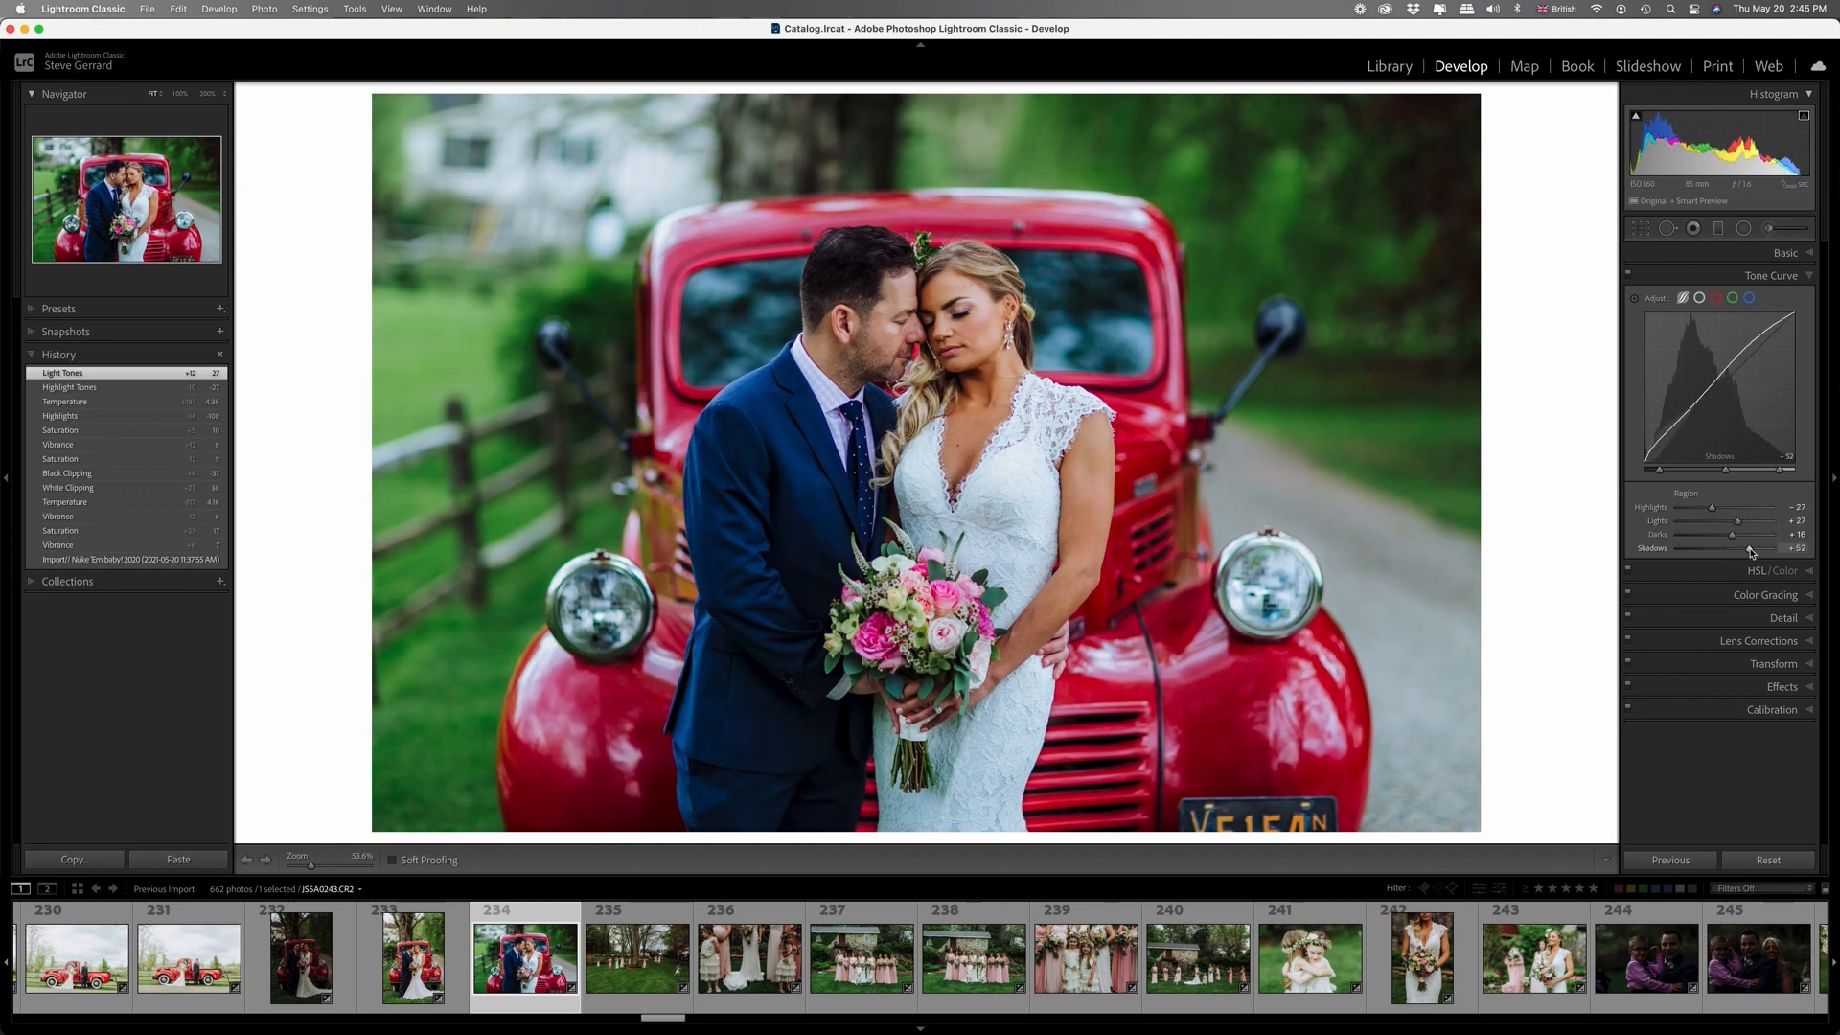
left_click_drag(1749, 552, 1780, 513)
Set the HSL Hue of Red to −18 and of Orange to +12 on the truck photo.
left_click(1757, 299)
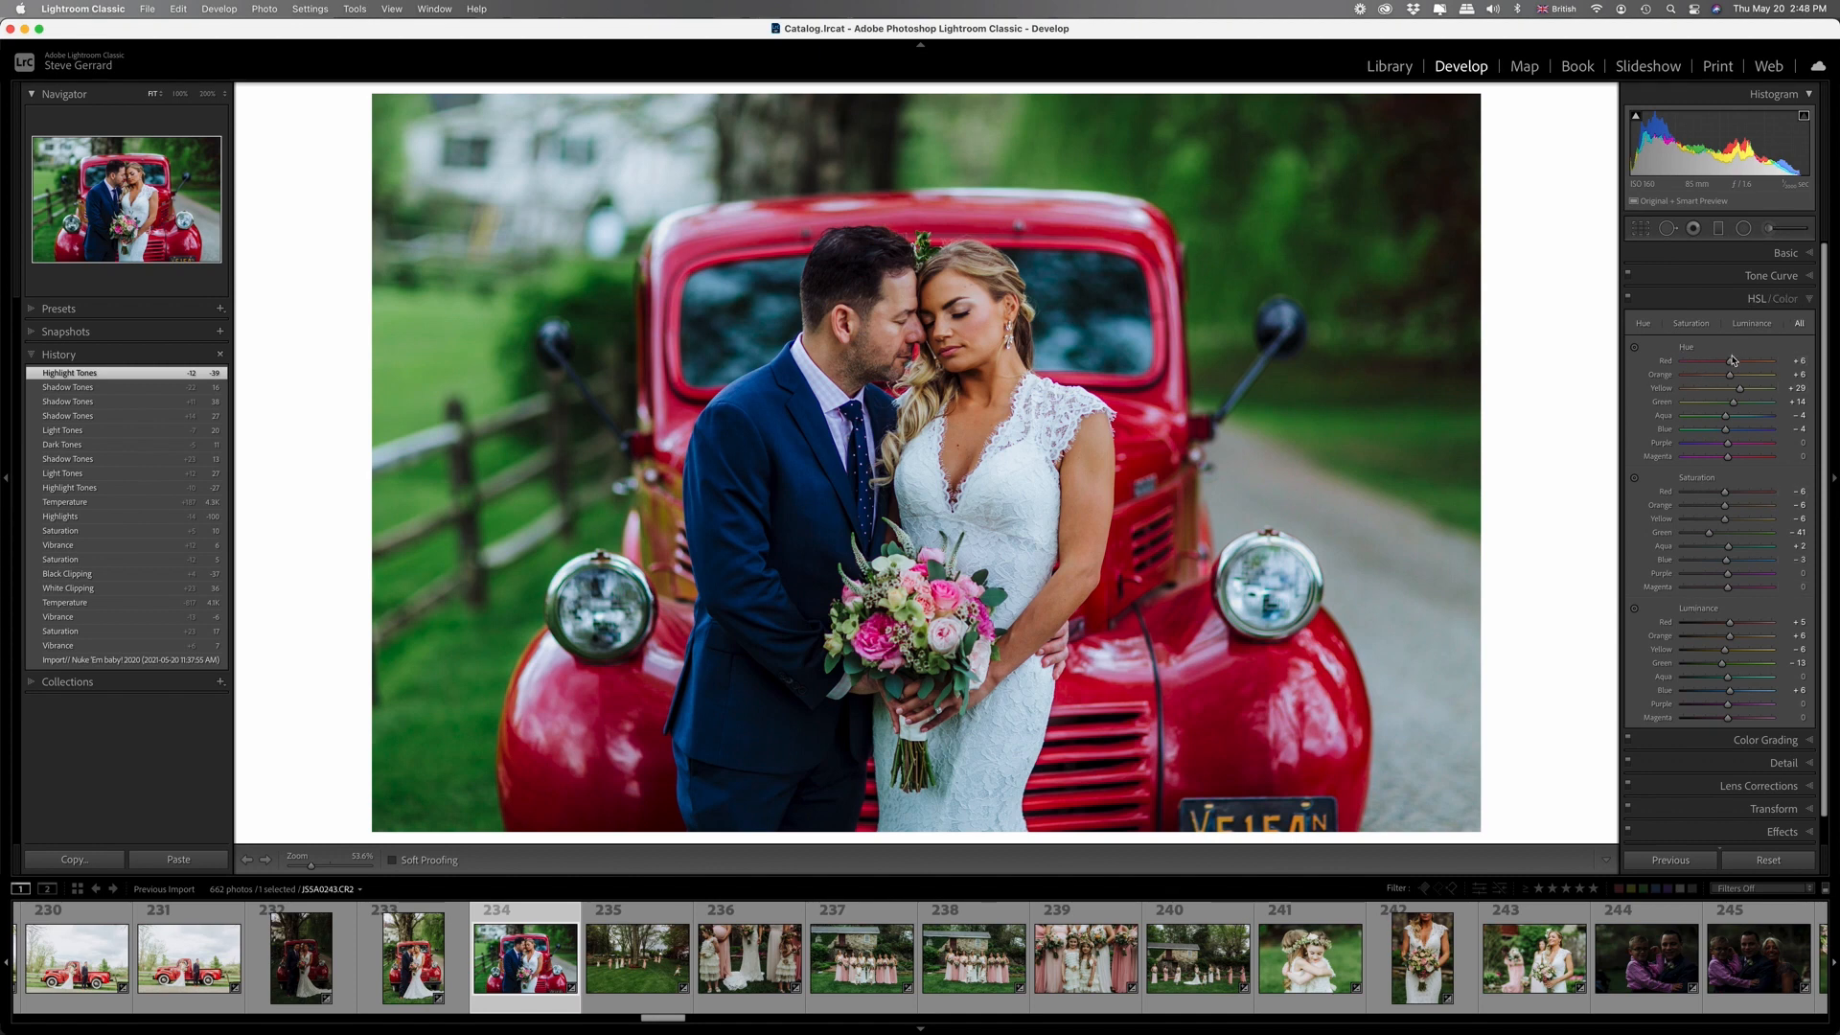
mouse_move(1731, 364)
left_mouse_down()
mouse_move(1754, 366)
mouse_move(1706, 369)
mouse_move(1733, 380)
left_mouse_up()
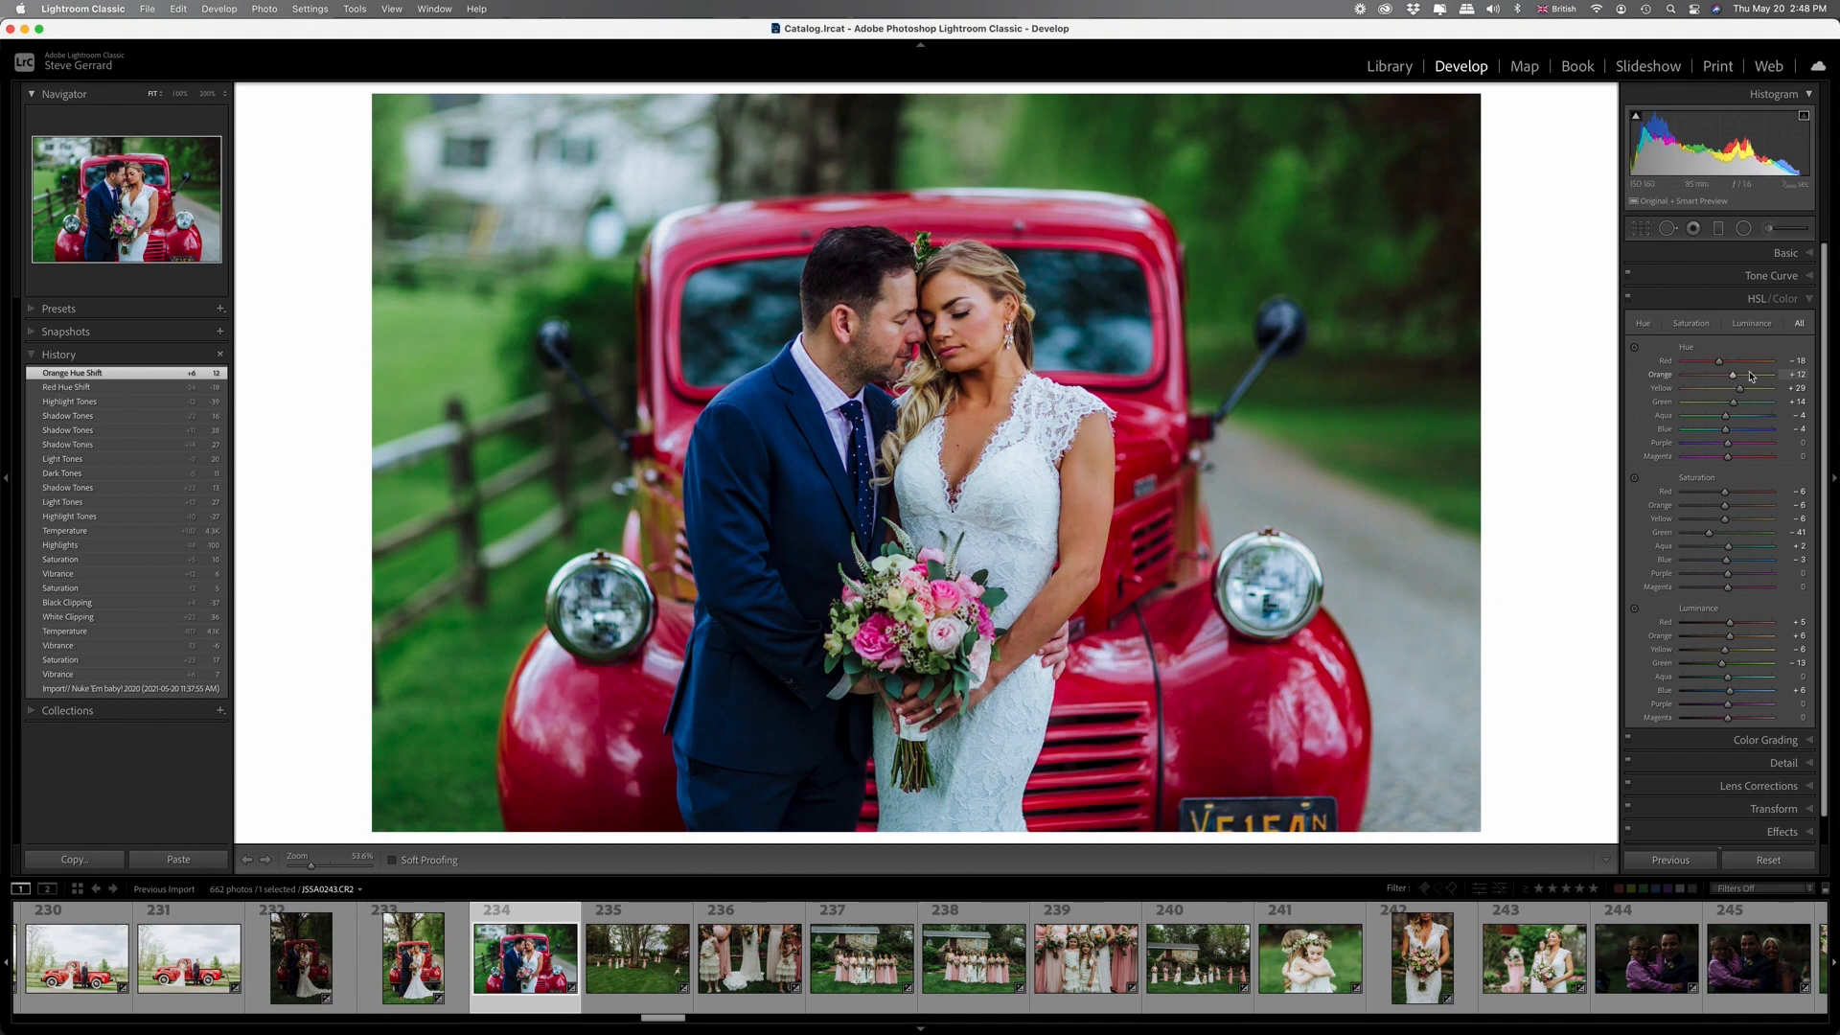
Try shifting the Red hue with the targeted adjustment tool directly on the truck's red fender.
left_click(1637, 350)
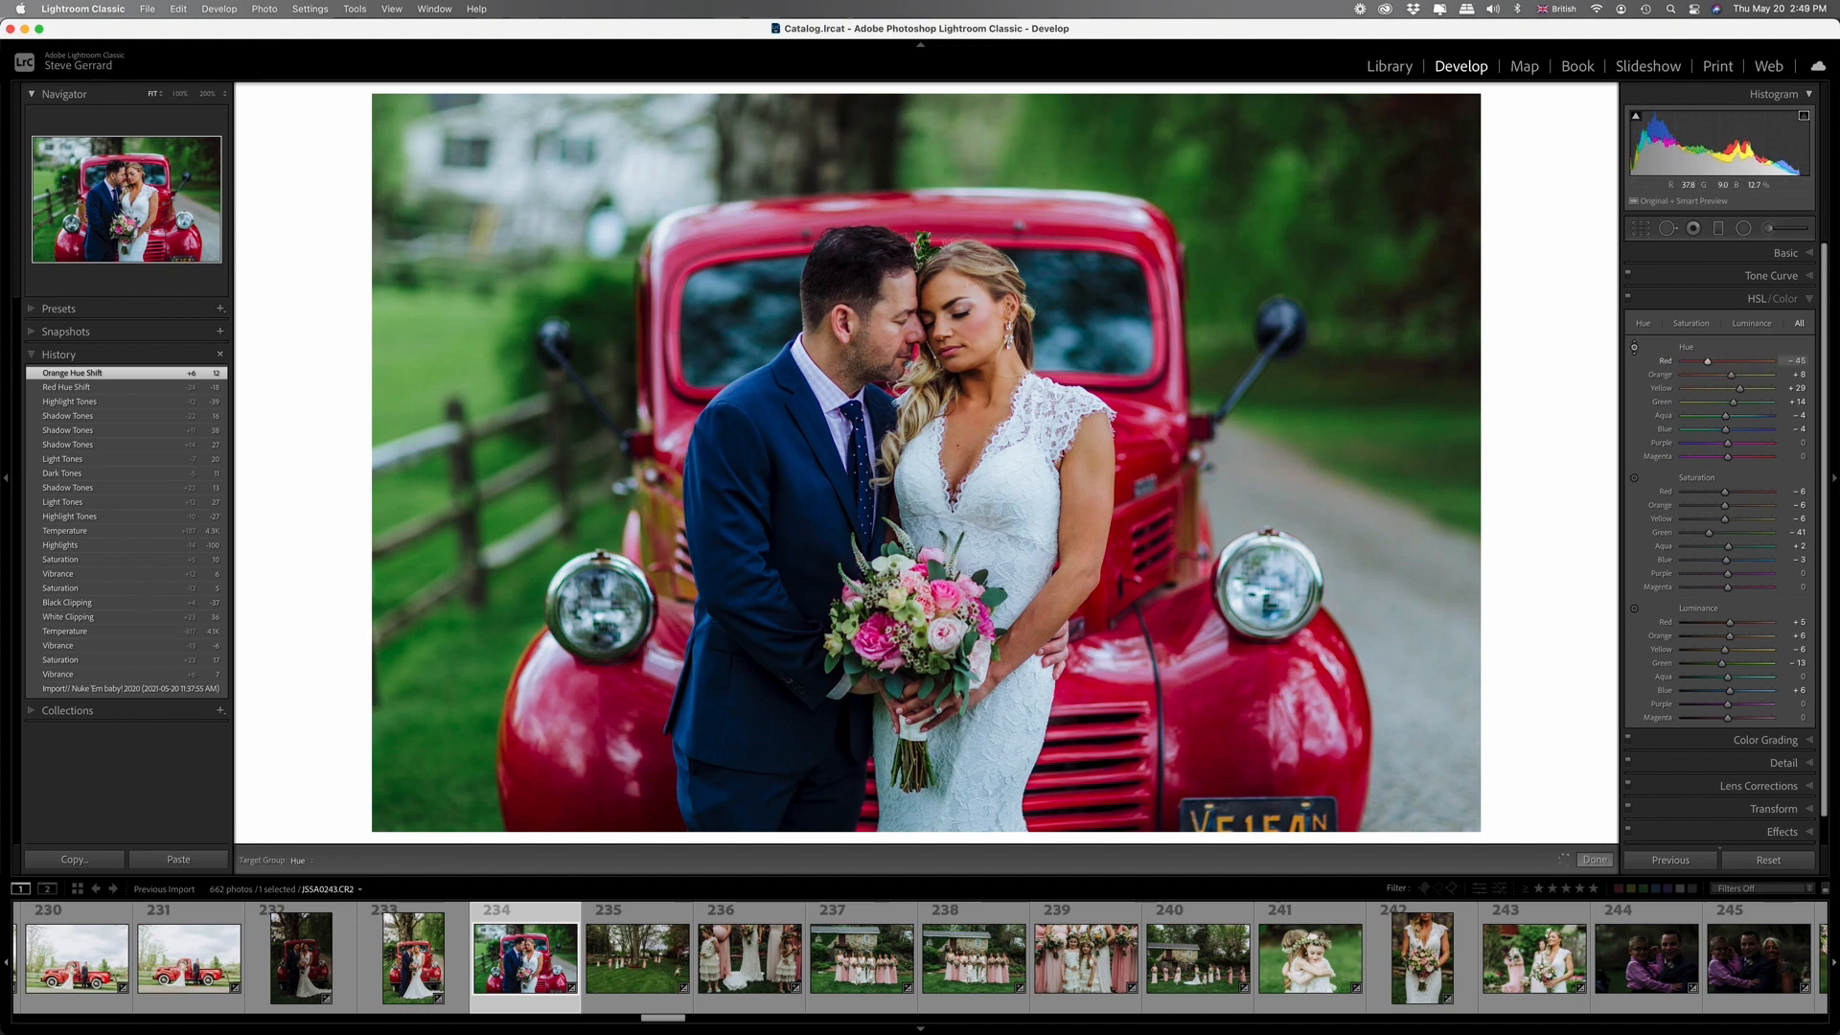
left_click_drag(1217, 714, 1217, 736)
left_click_drag(1217, 681, 1217, 682)
left_click_drag(1209, 707, 1209, 713)
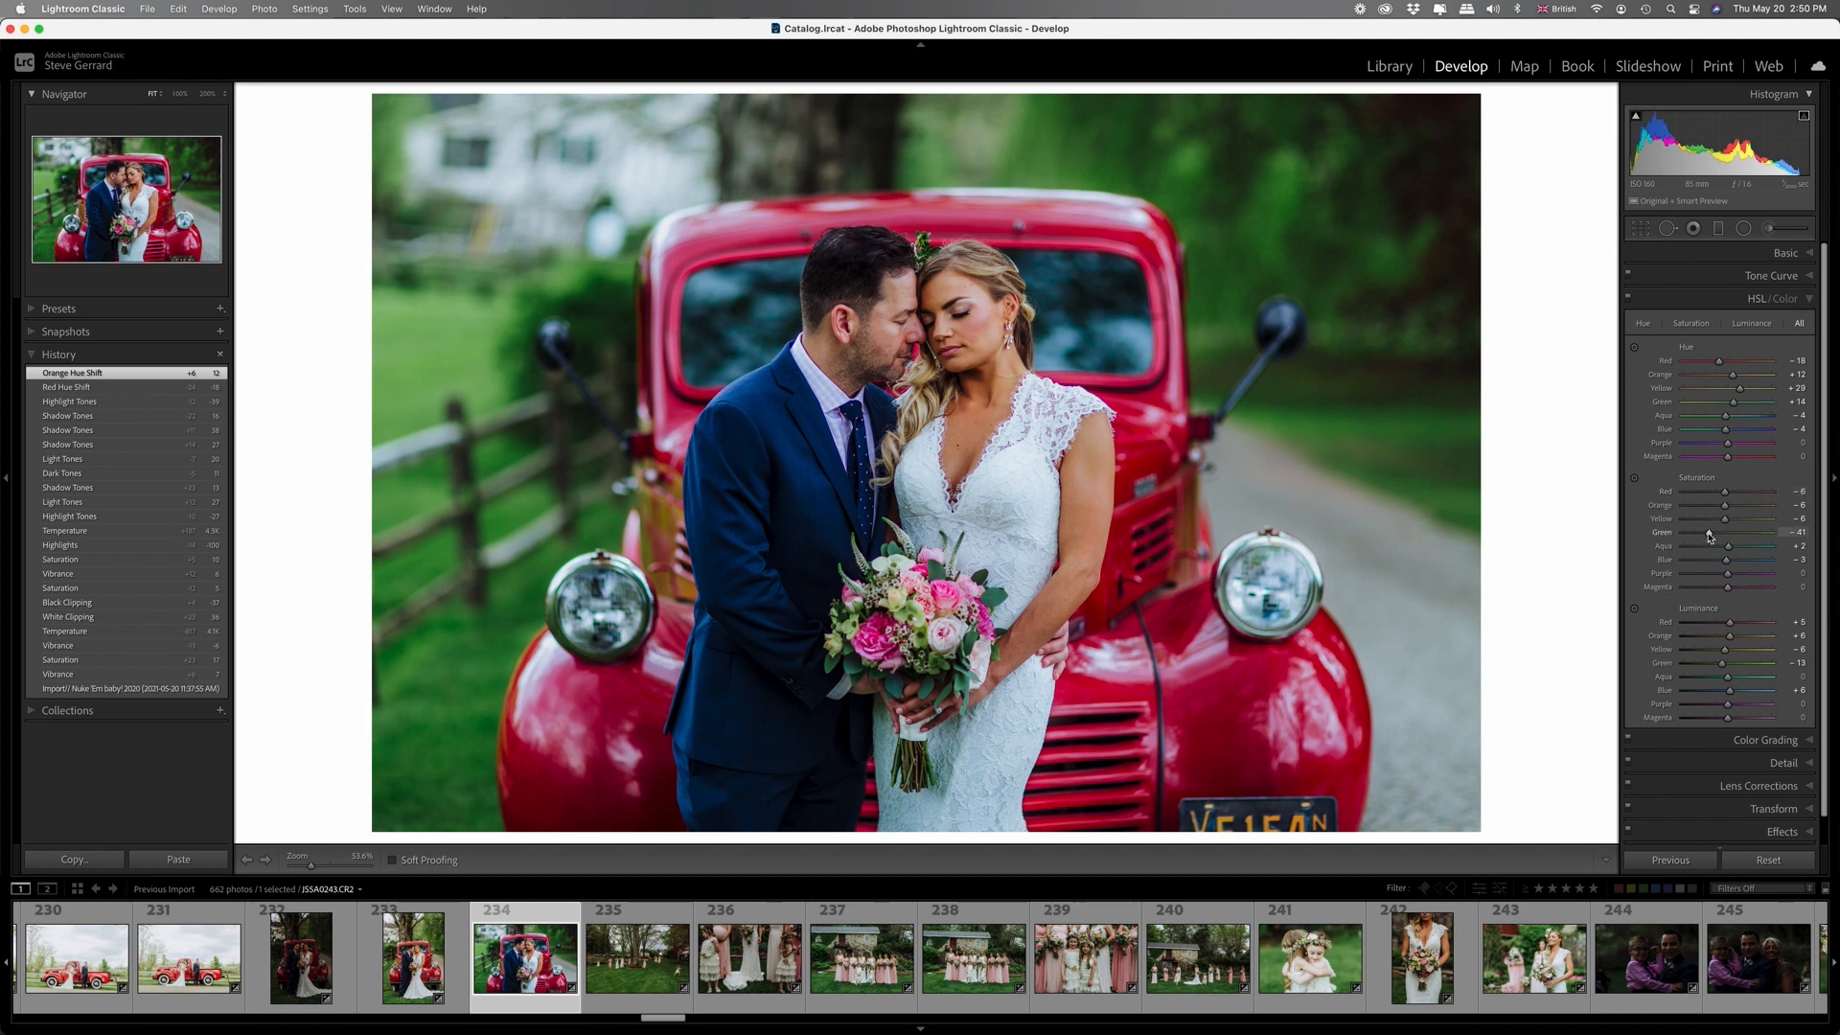
Set HSL saturation to Green −60 and Red −7, set luminance to Red +10 and Orange +13, and adjust Green and Blue luminance.
left_click_drag(1708, 534, 1724, 500)
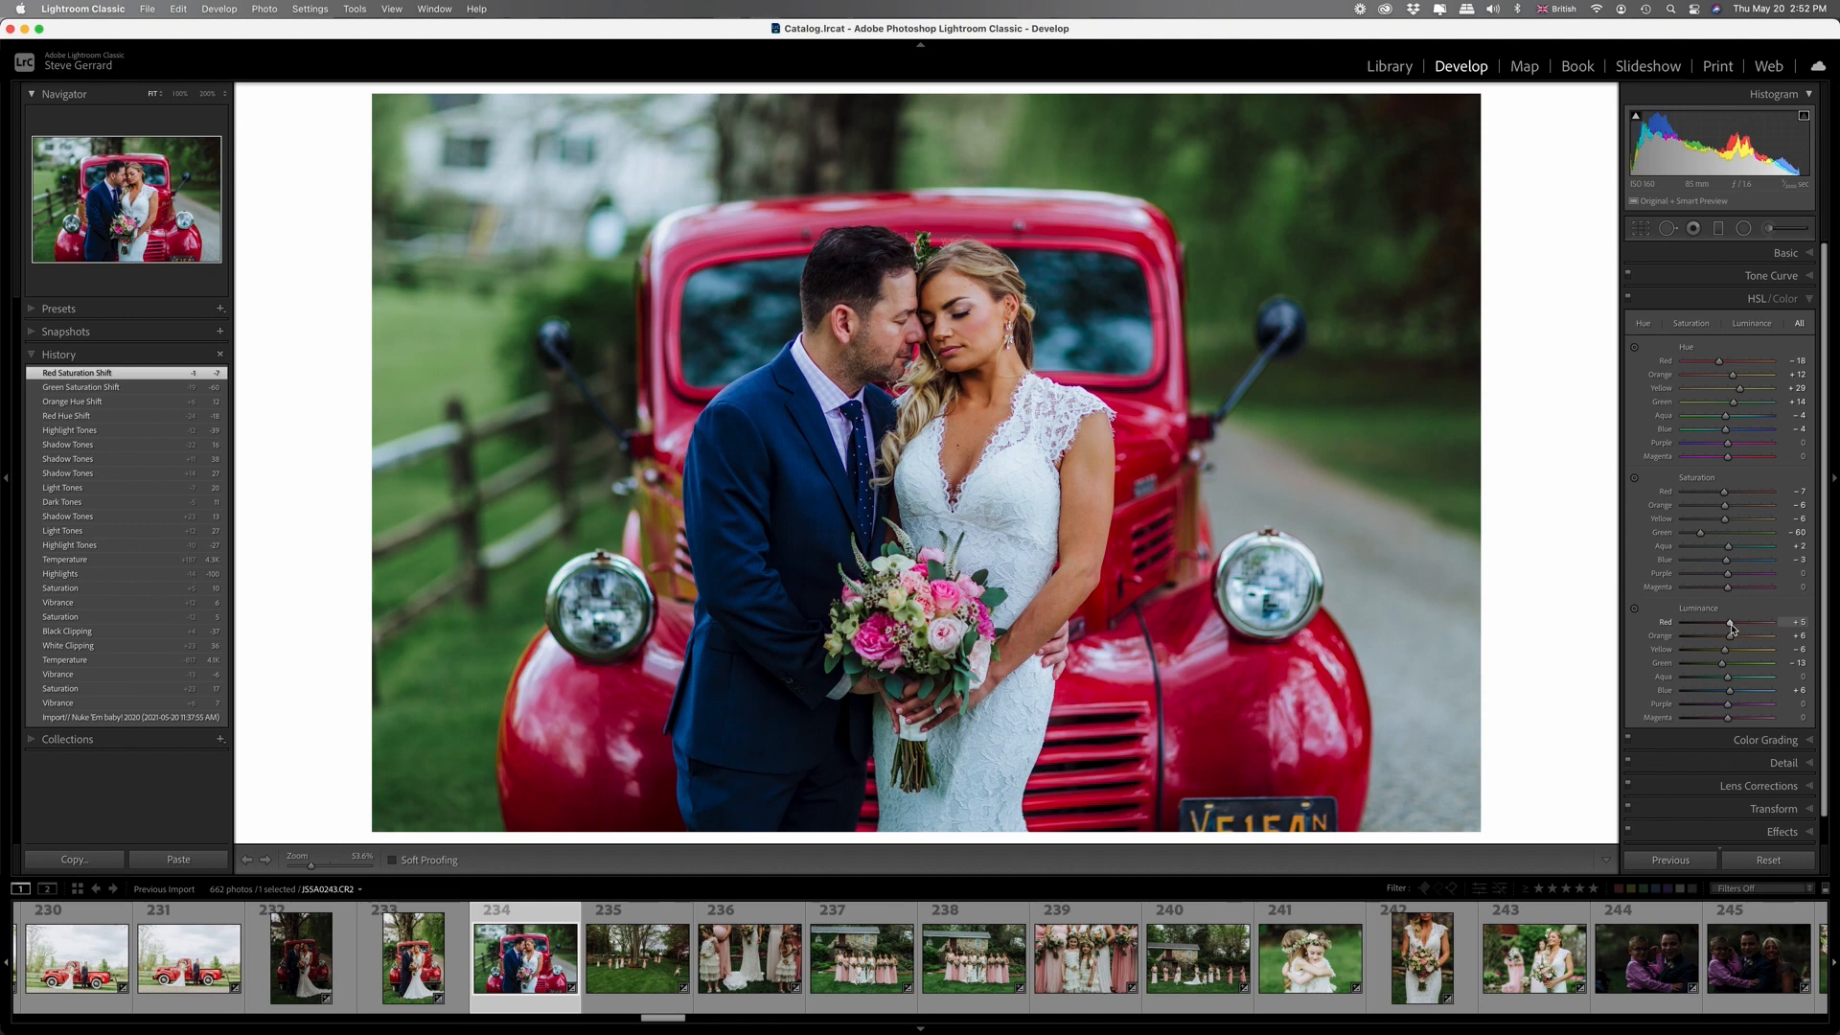
left_click_drag(1730, 627, 1705, 633)
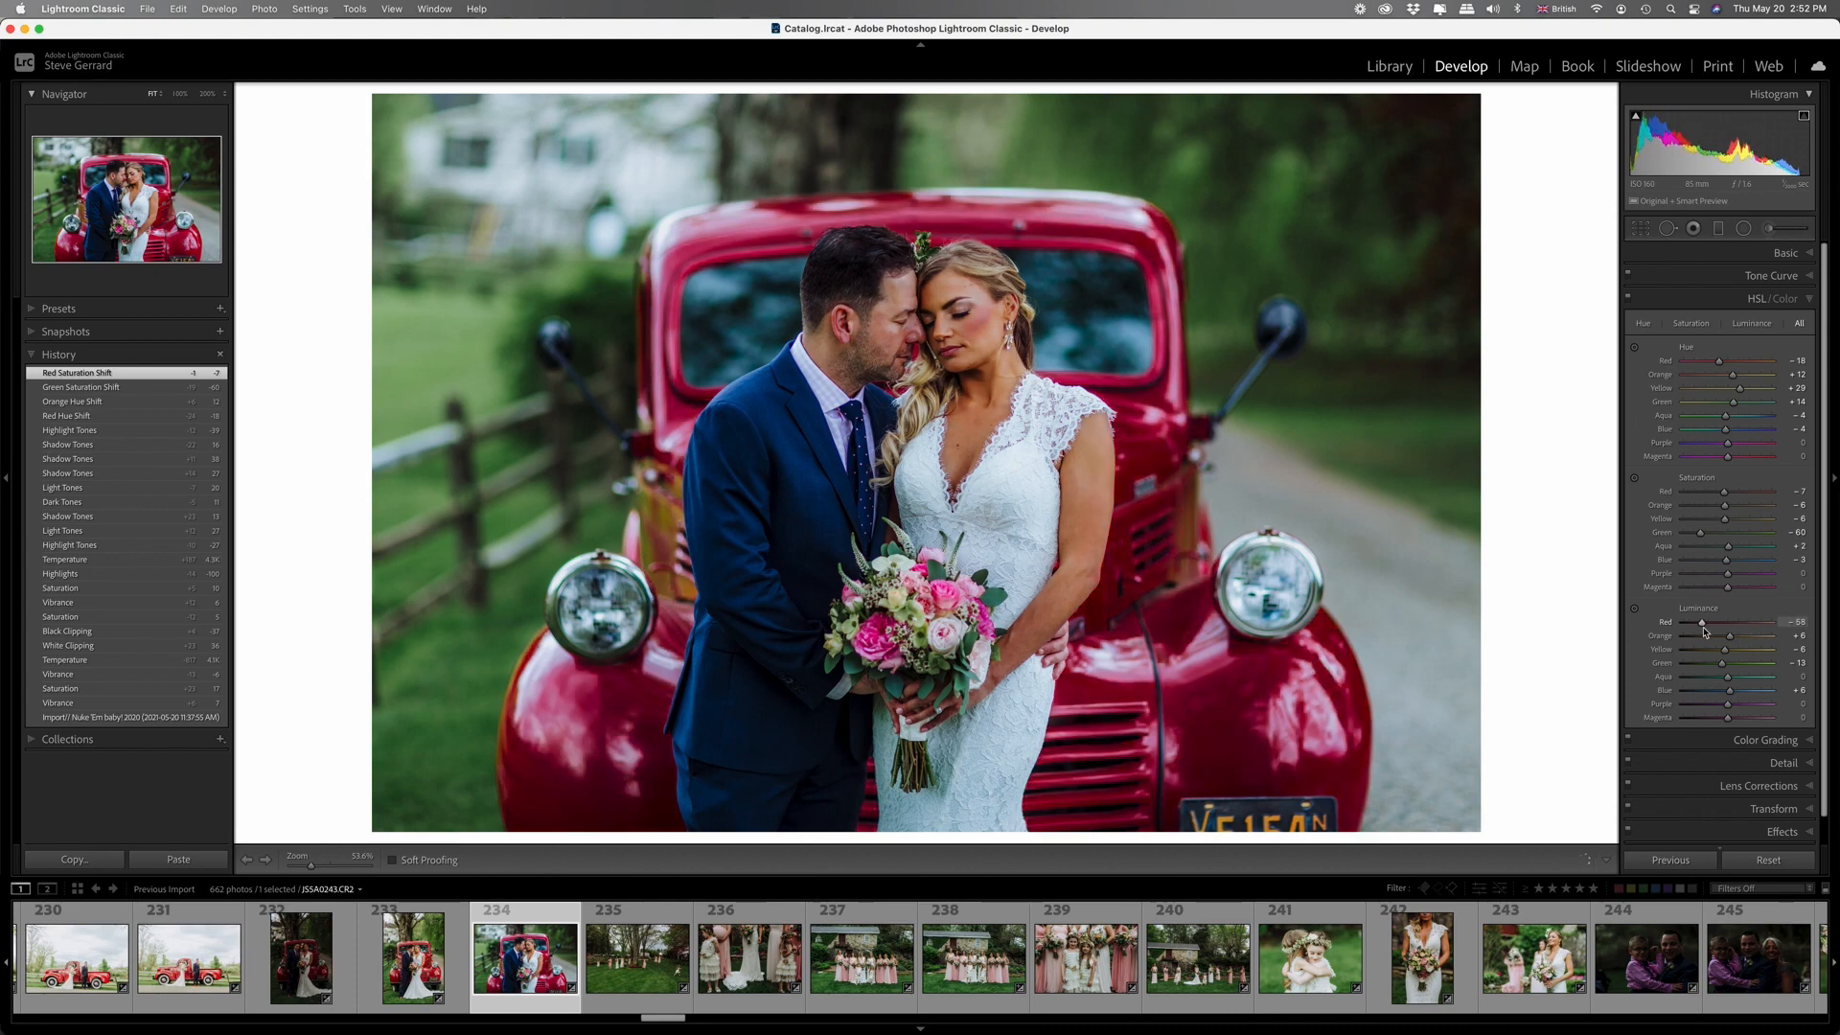
left_click_drag(1704, 633, 1729, 668)
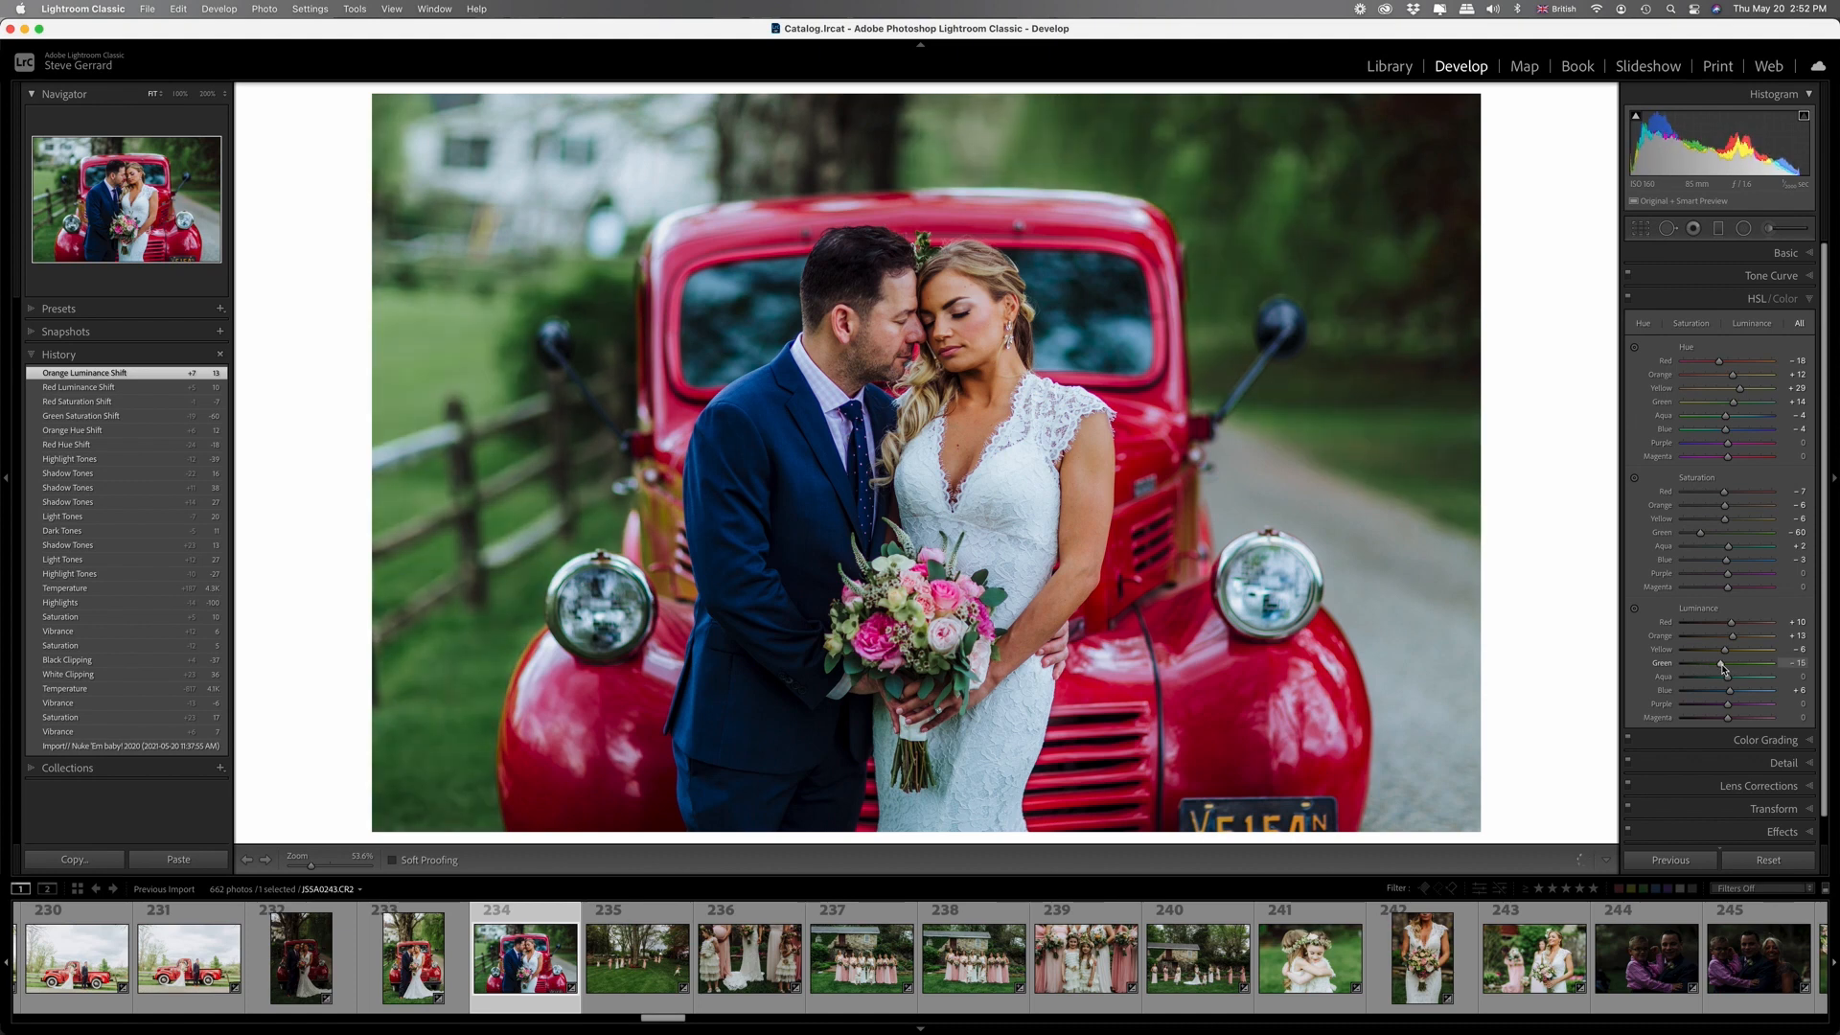
left_click_drag(1725, 670, 1721, 664)
left_click_drag(1730, 691, 1752, 699)
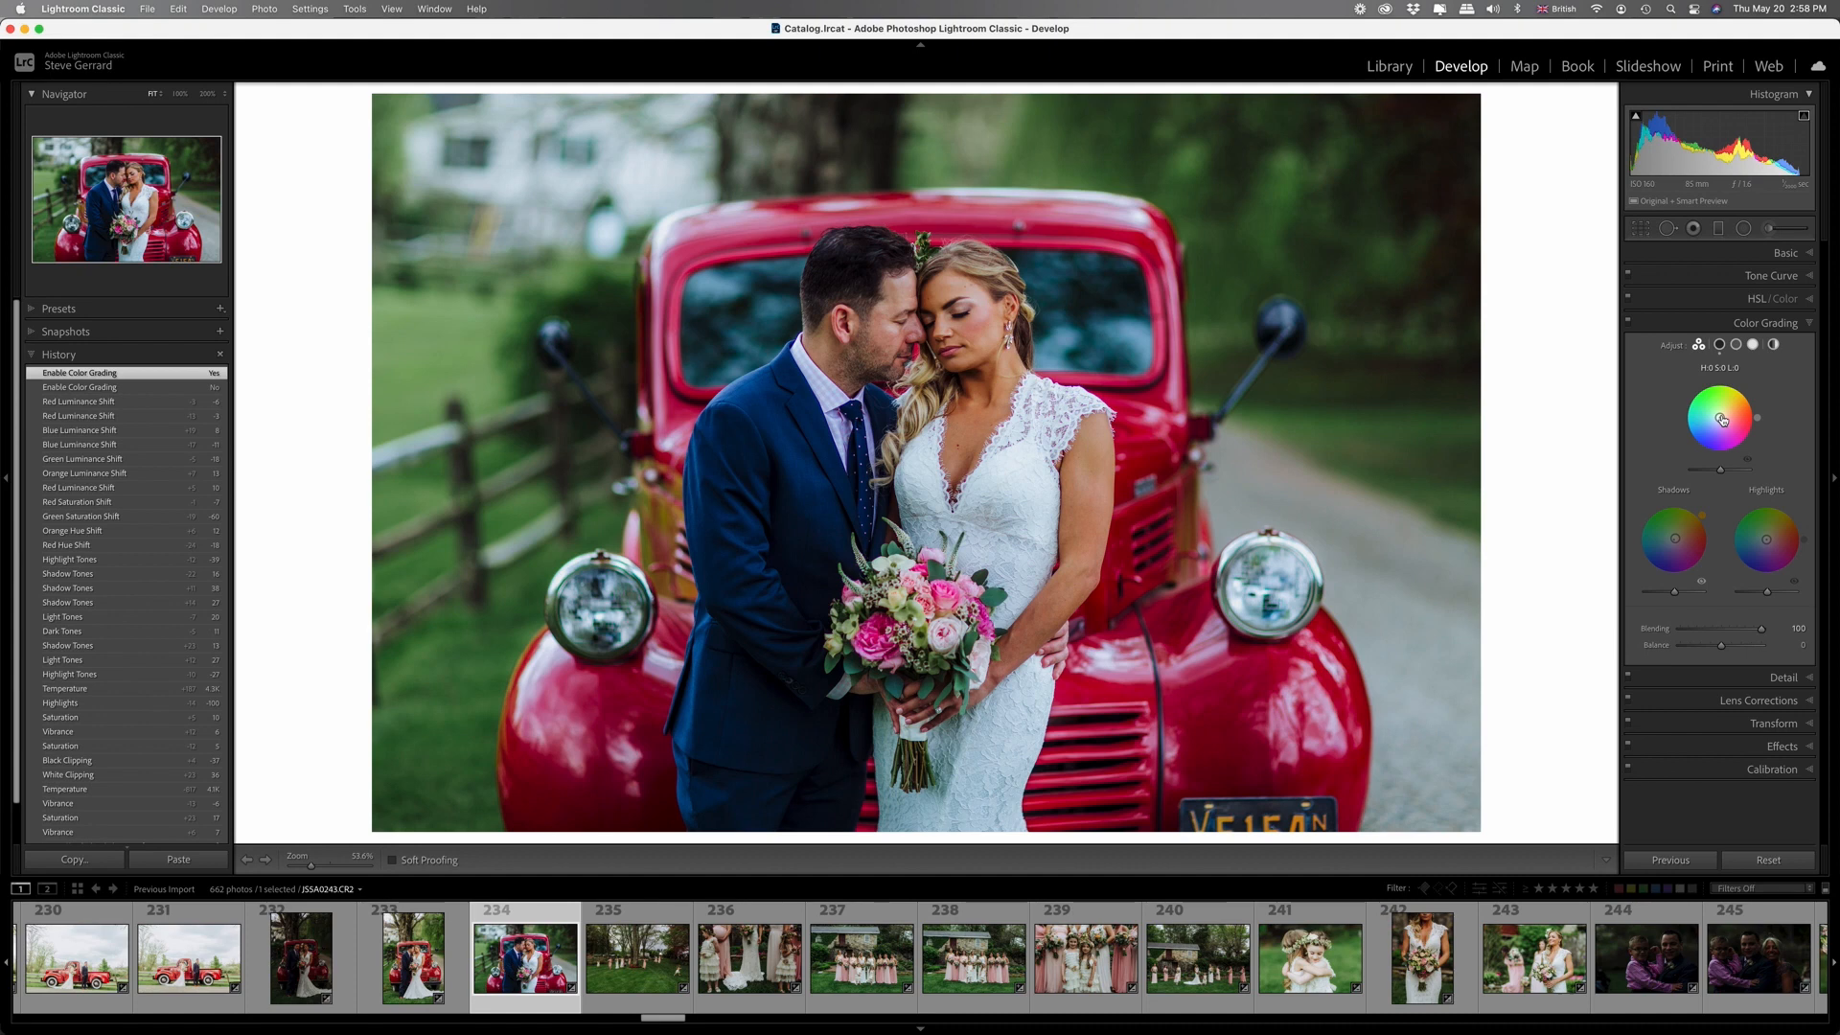
Adjust the hue and saturation of the midtones and shadows subtly with the Color Grading wheels.
left_click_drag(1721, 419, 1724, 419)
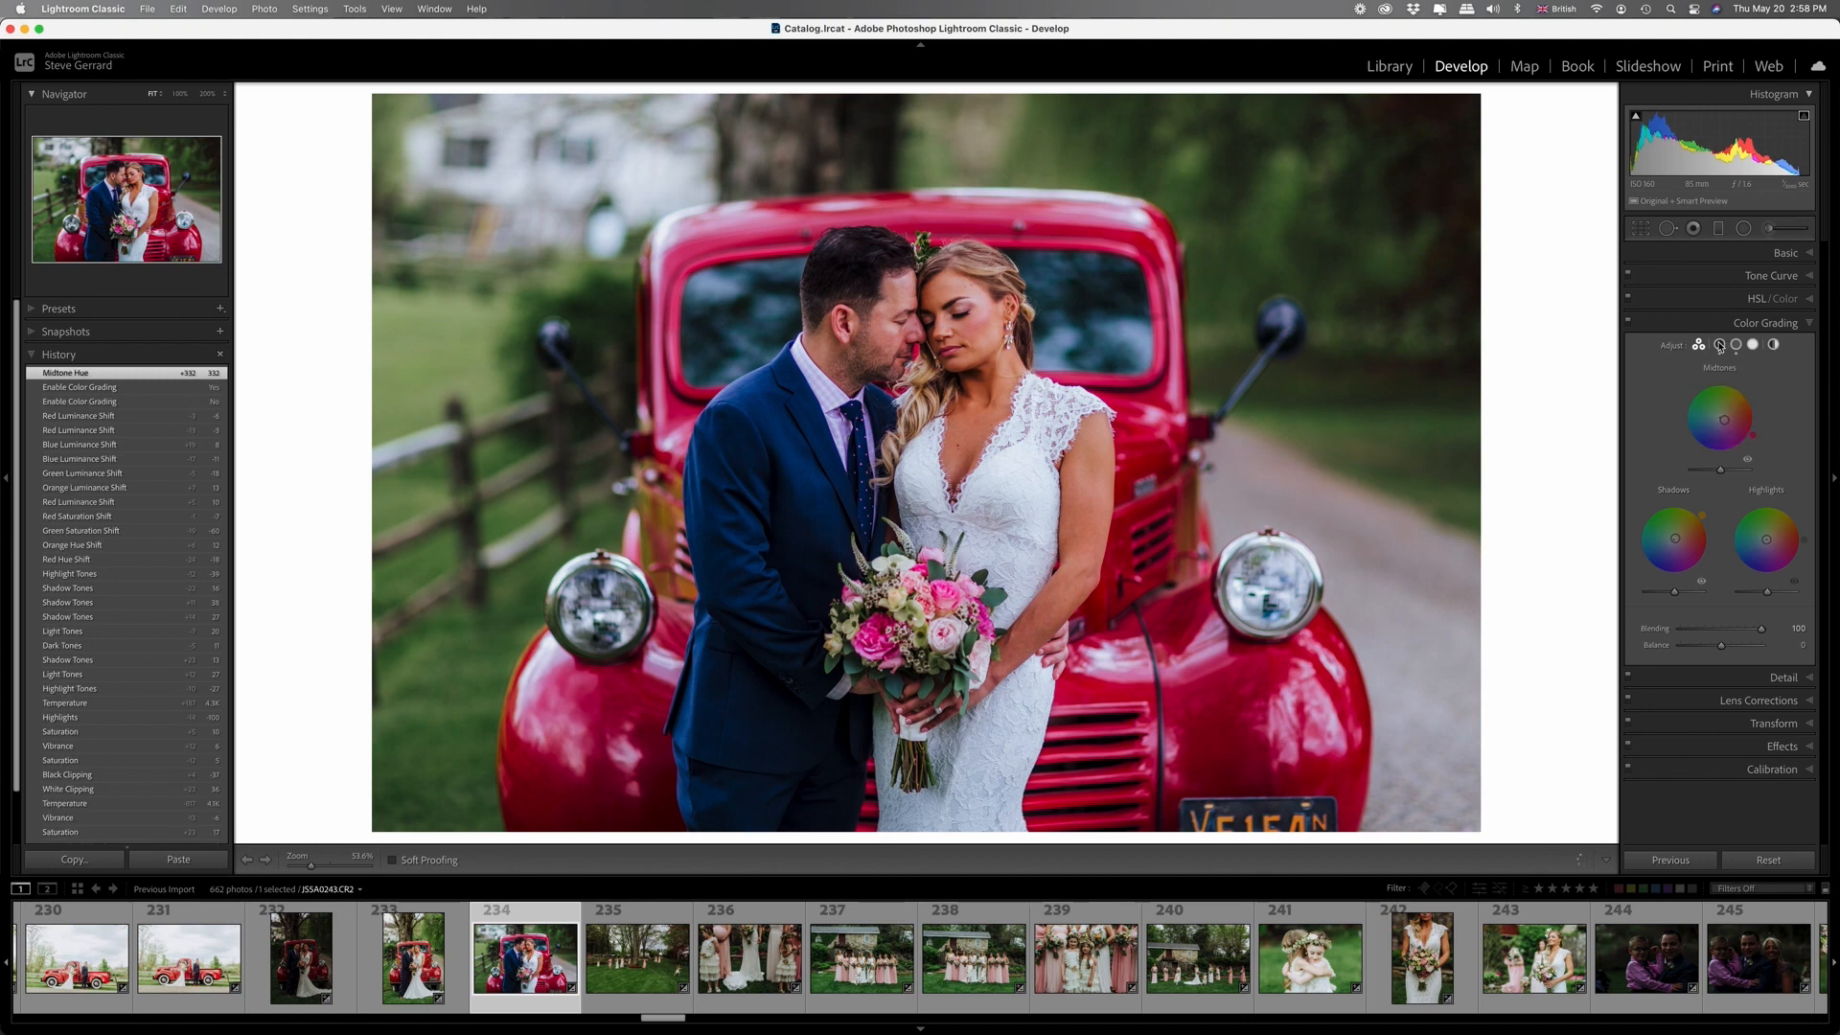
left_click(1720, 347)
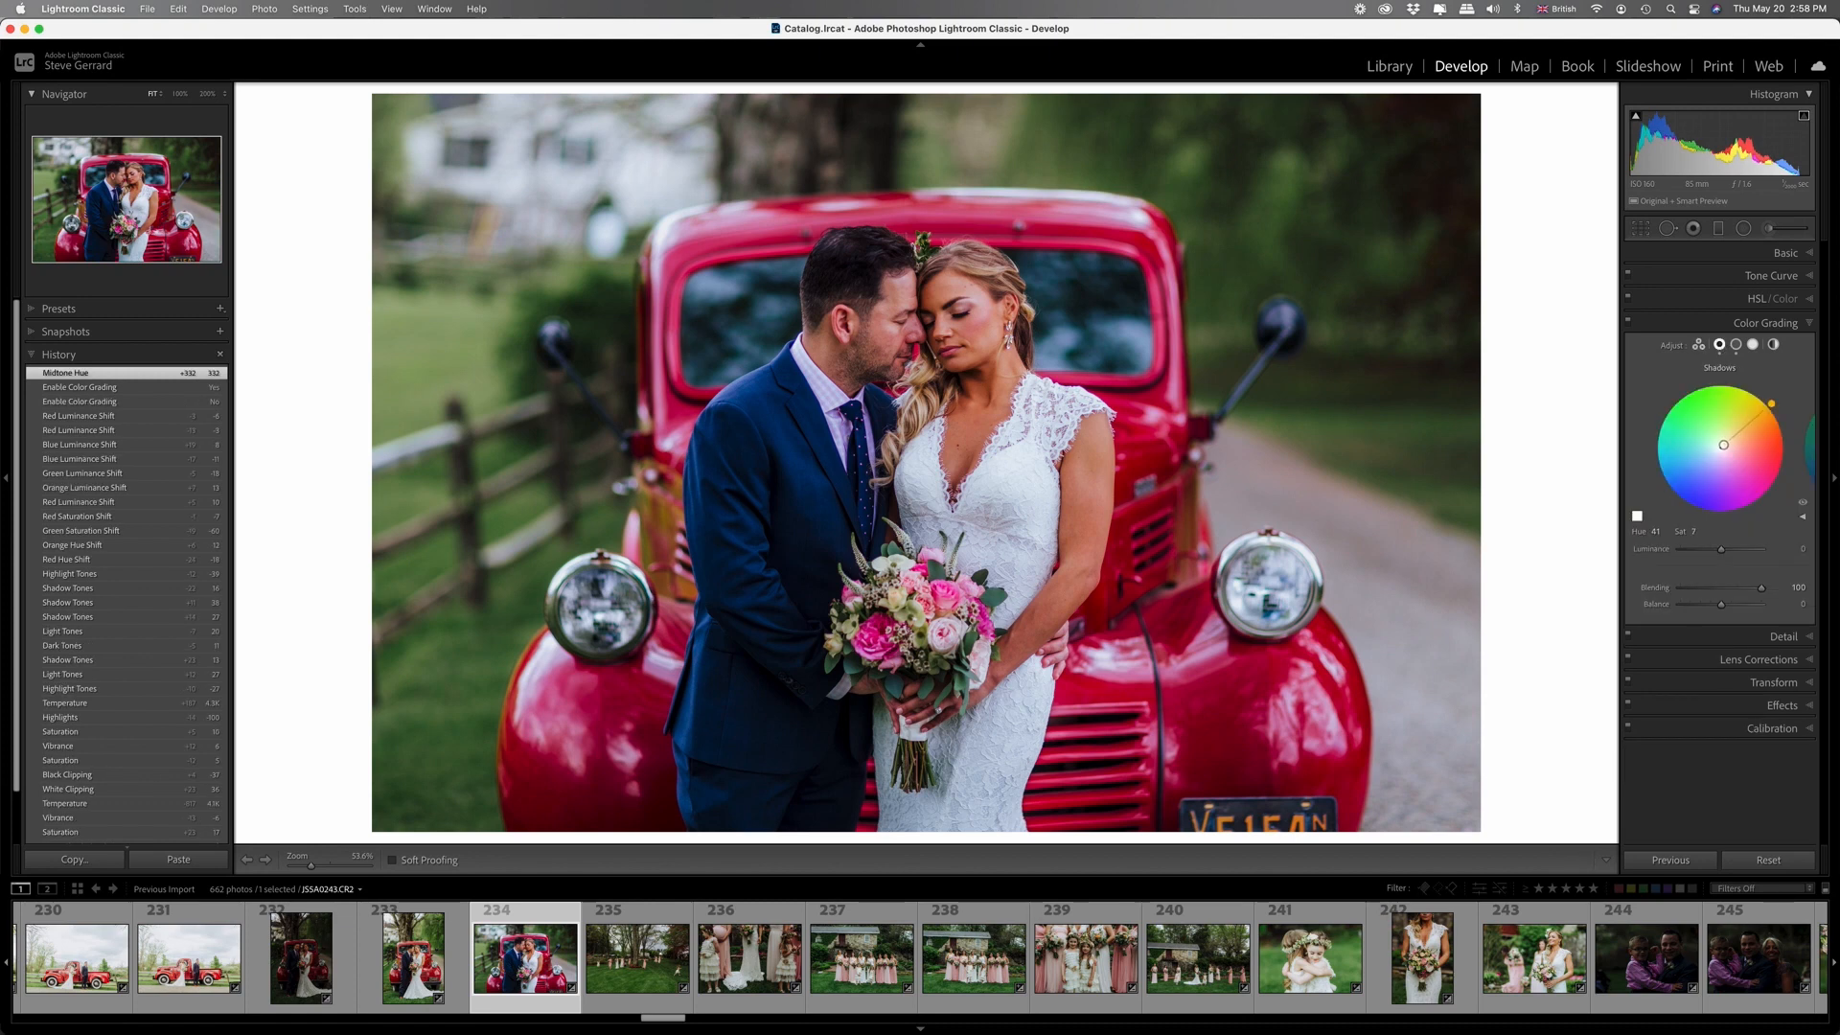
mouse_move(1723, 444)
left_mouse_down()
mouse_move(1707, 424)
mouse_move(1720, 447)
left_mouse_up()
left_click(1735, 344)
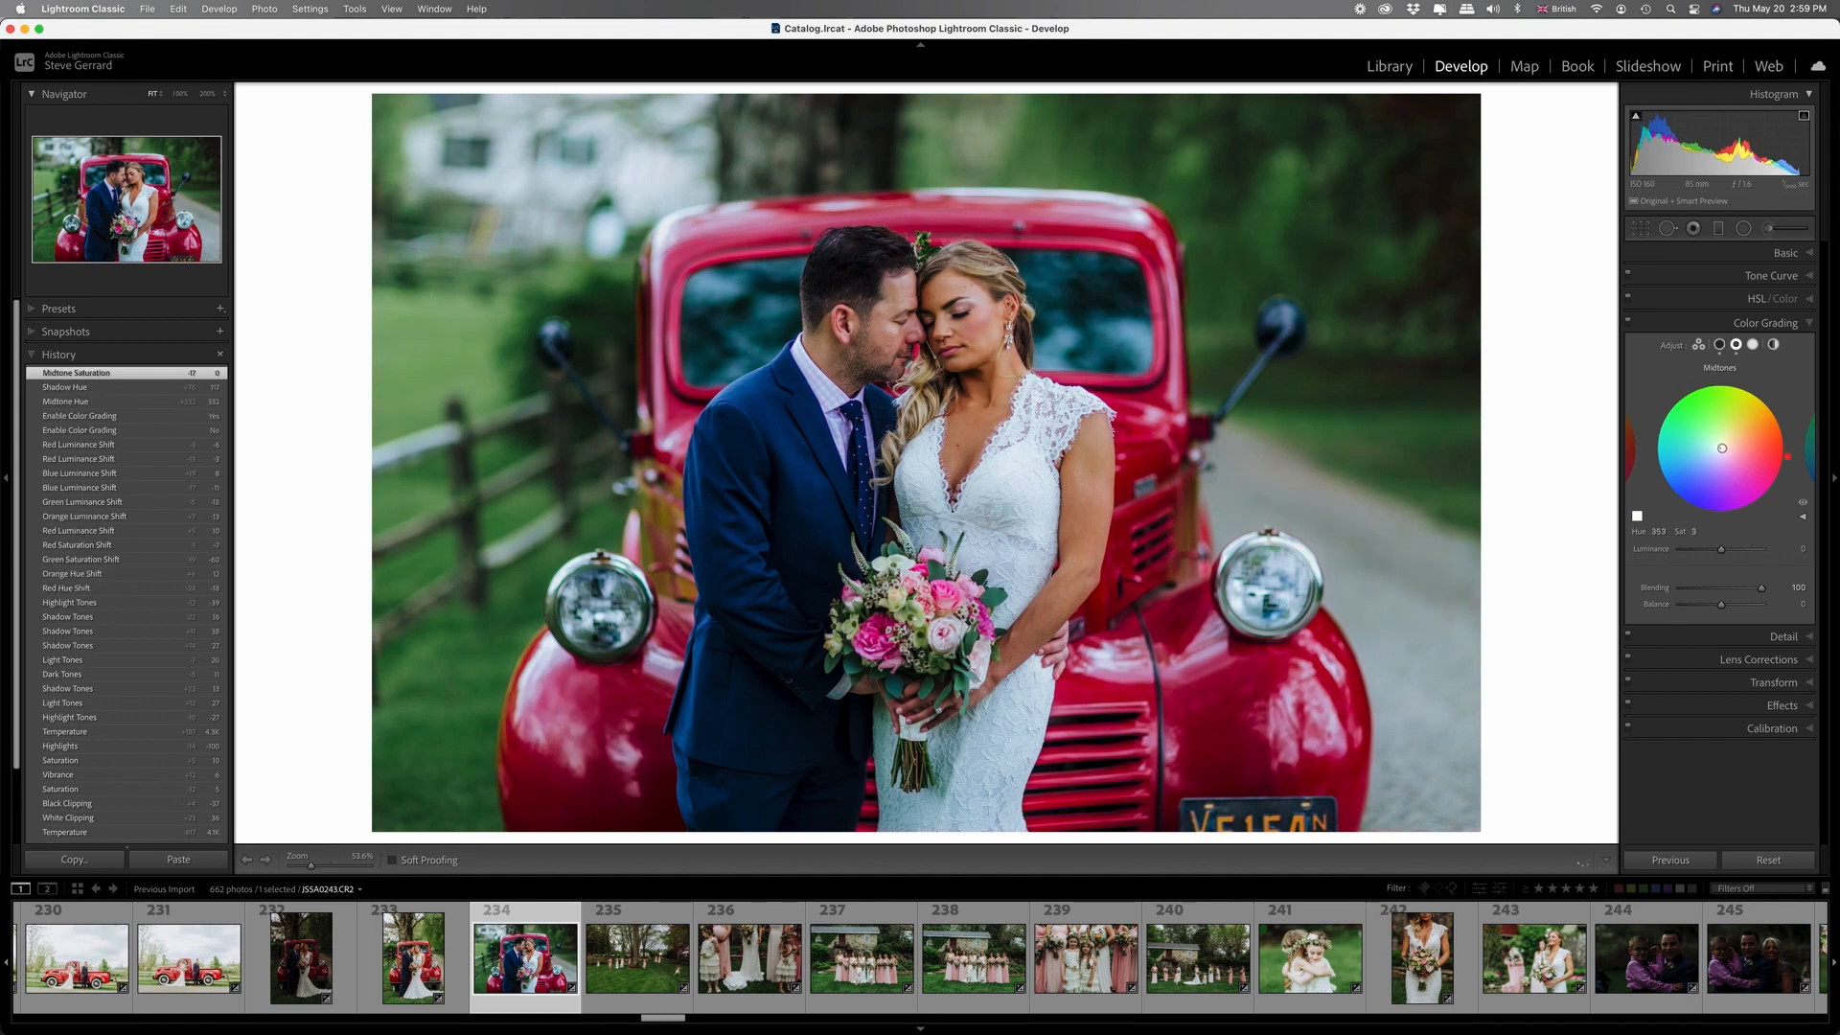
left_click_drag(1722, 448, 1727, 451)
left_click_drag(1727, 451, 1723, 450)
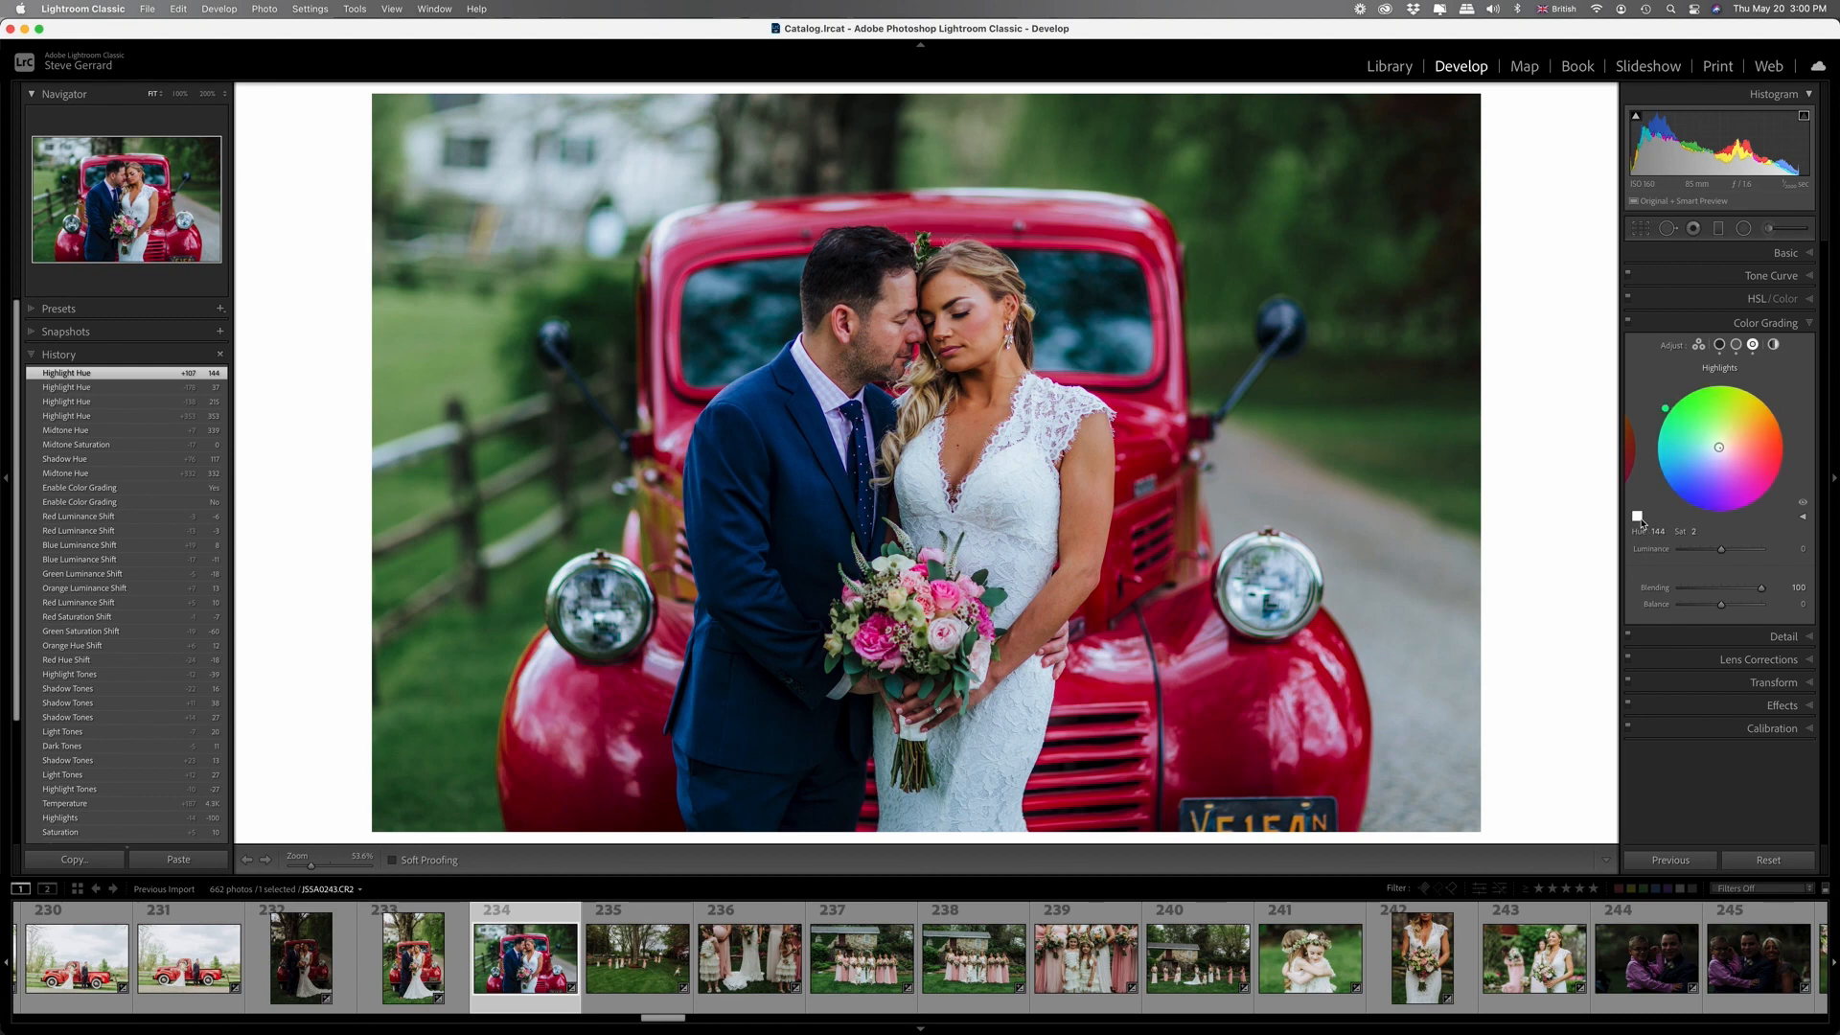
Try the yellow and blue custom colors for the Color Grading highlights, and settle on the pale peach one with Hue 37 and Saturation 22.
left_click(1638, 518)
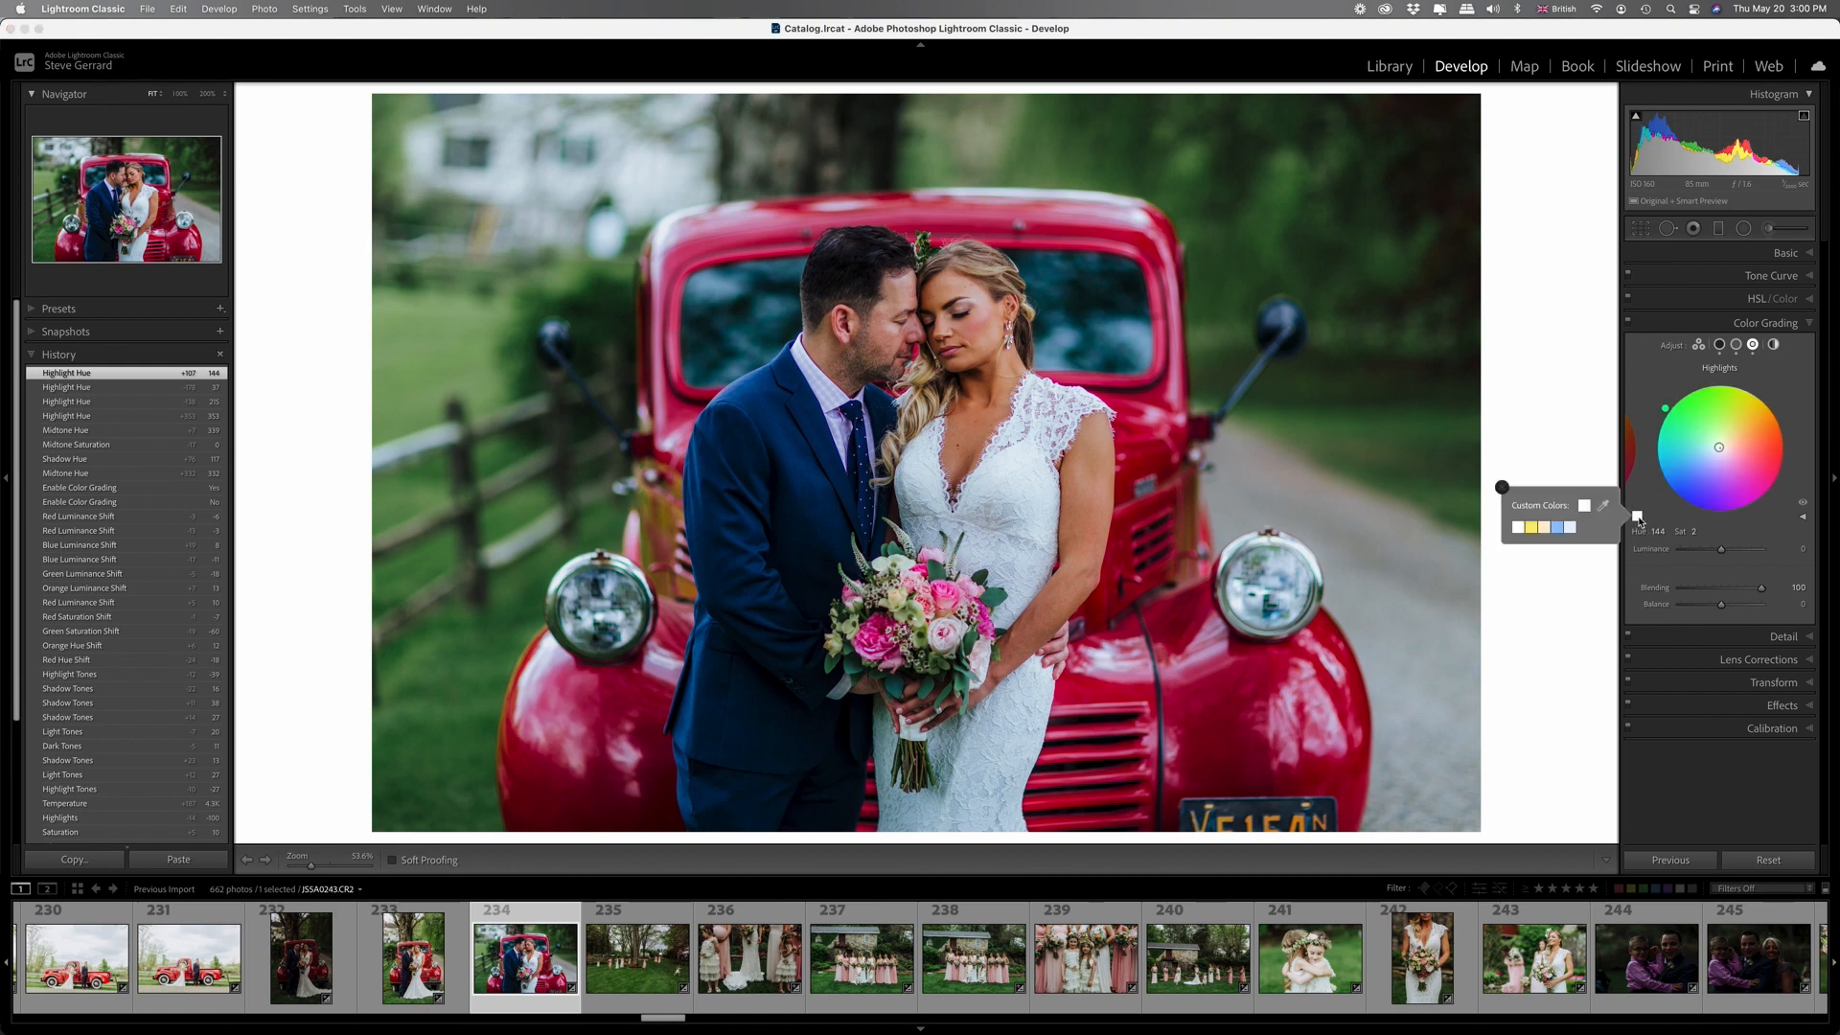
left_click(1534, 526)
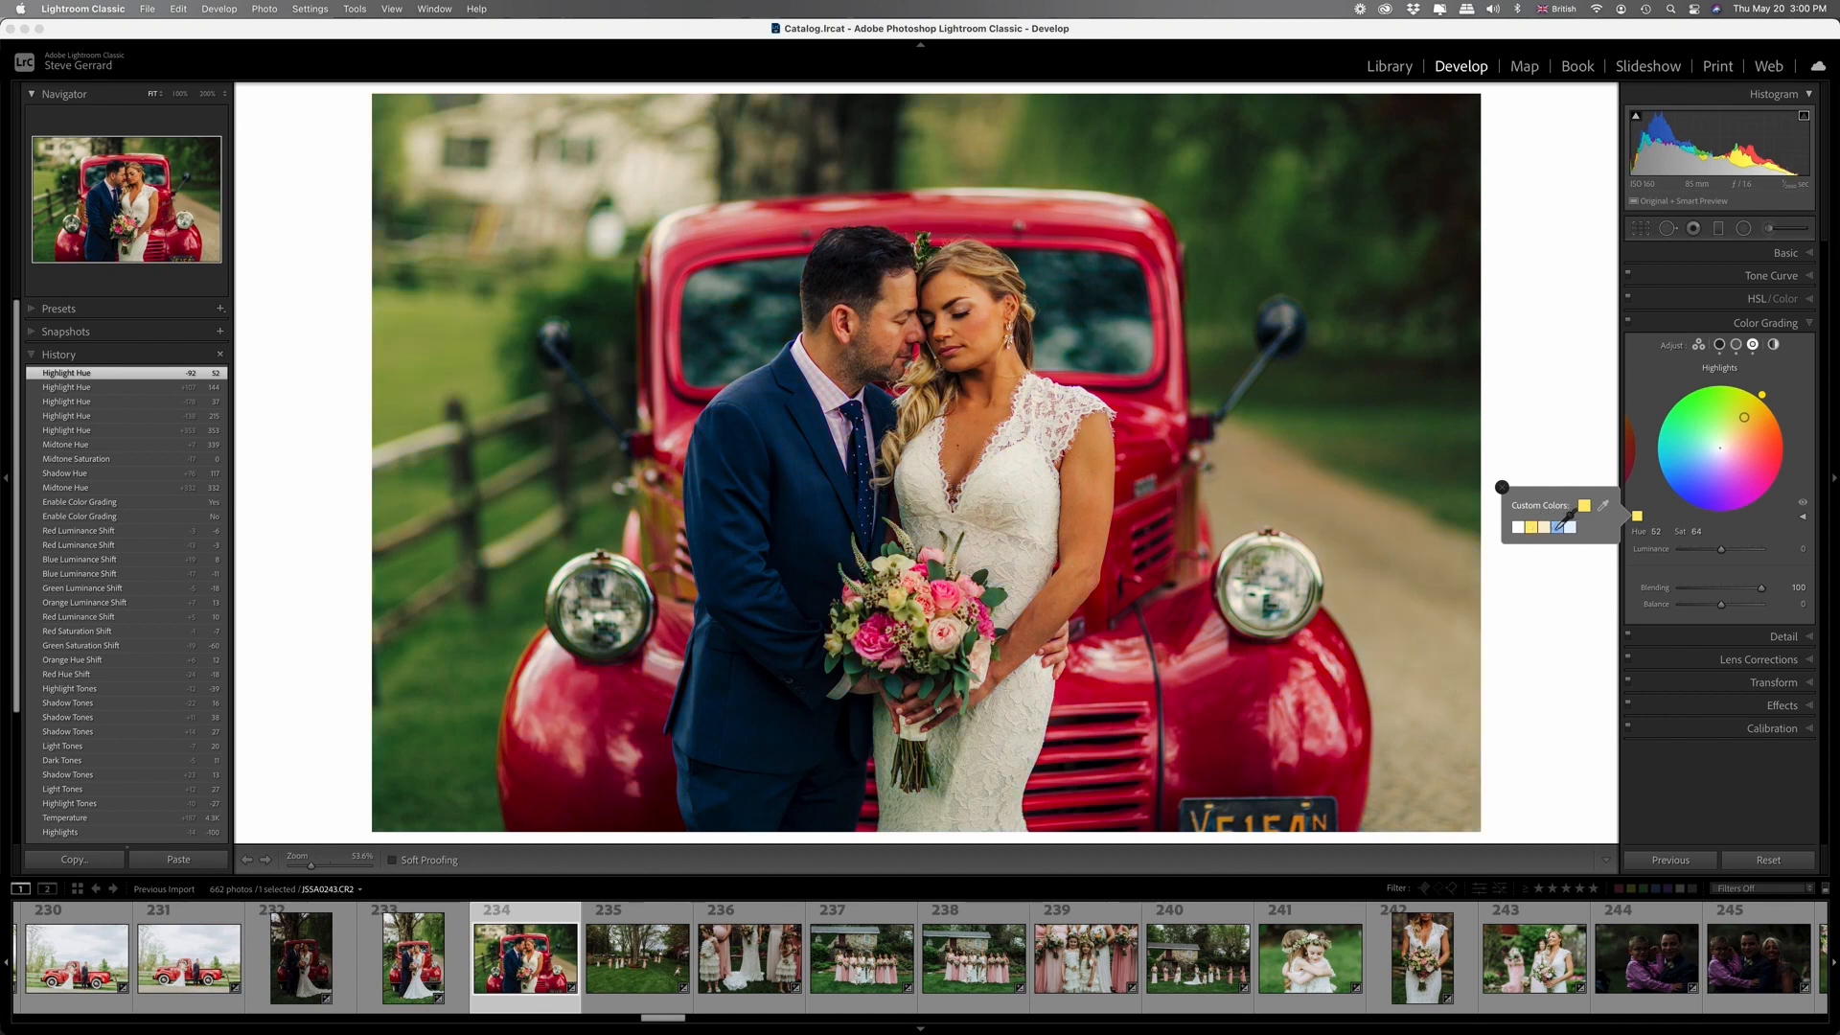
left_click(1557, 526)
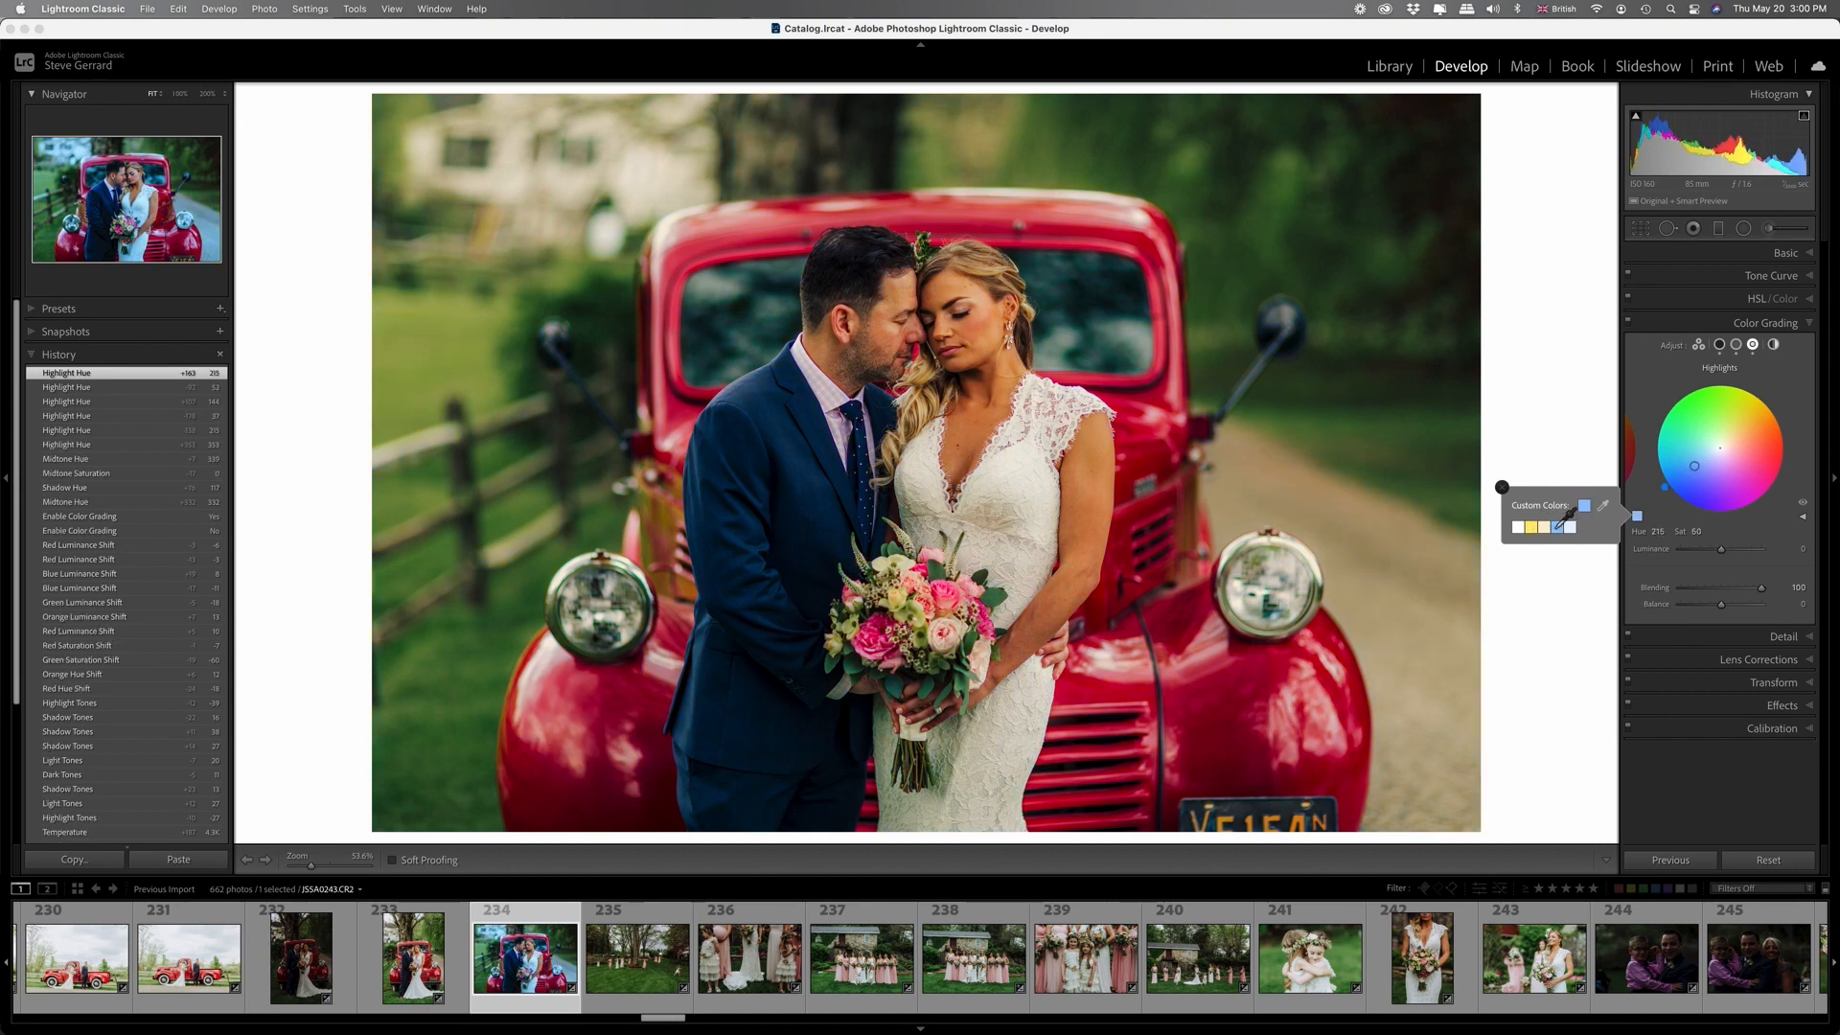
left_click(1544, 526)
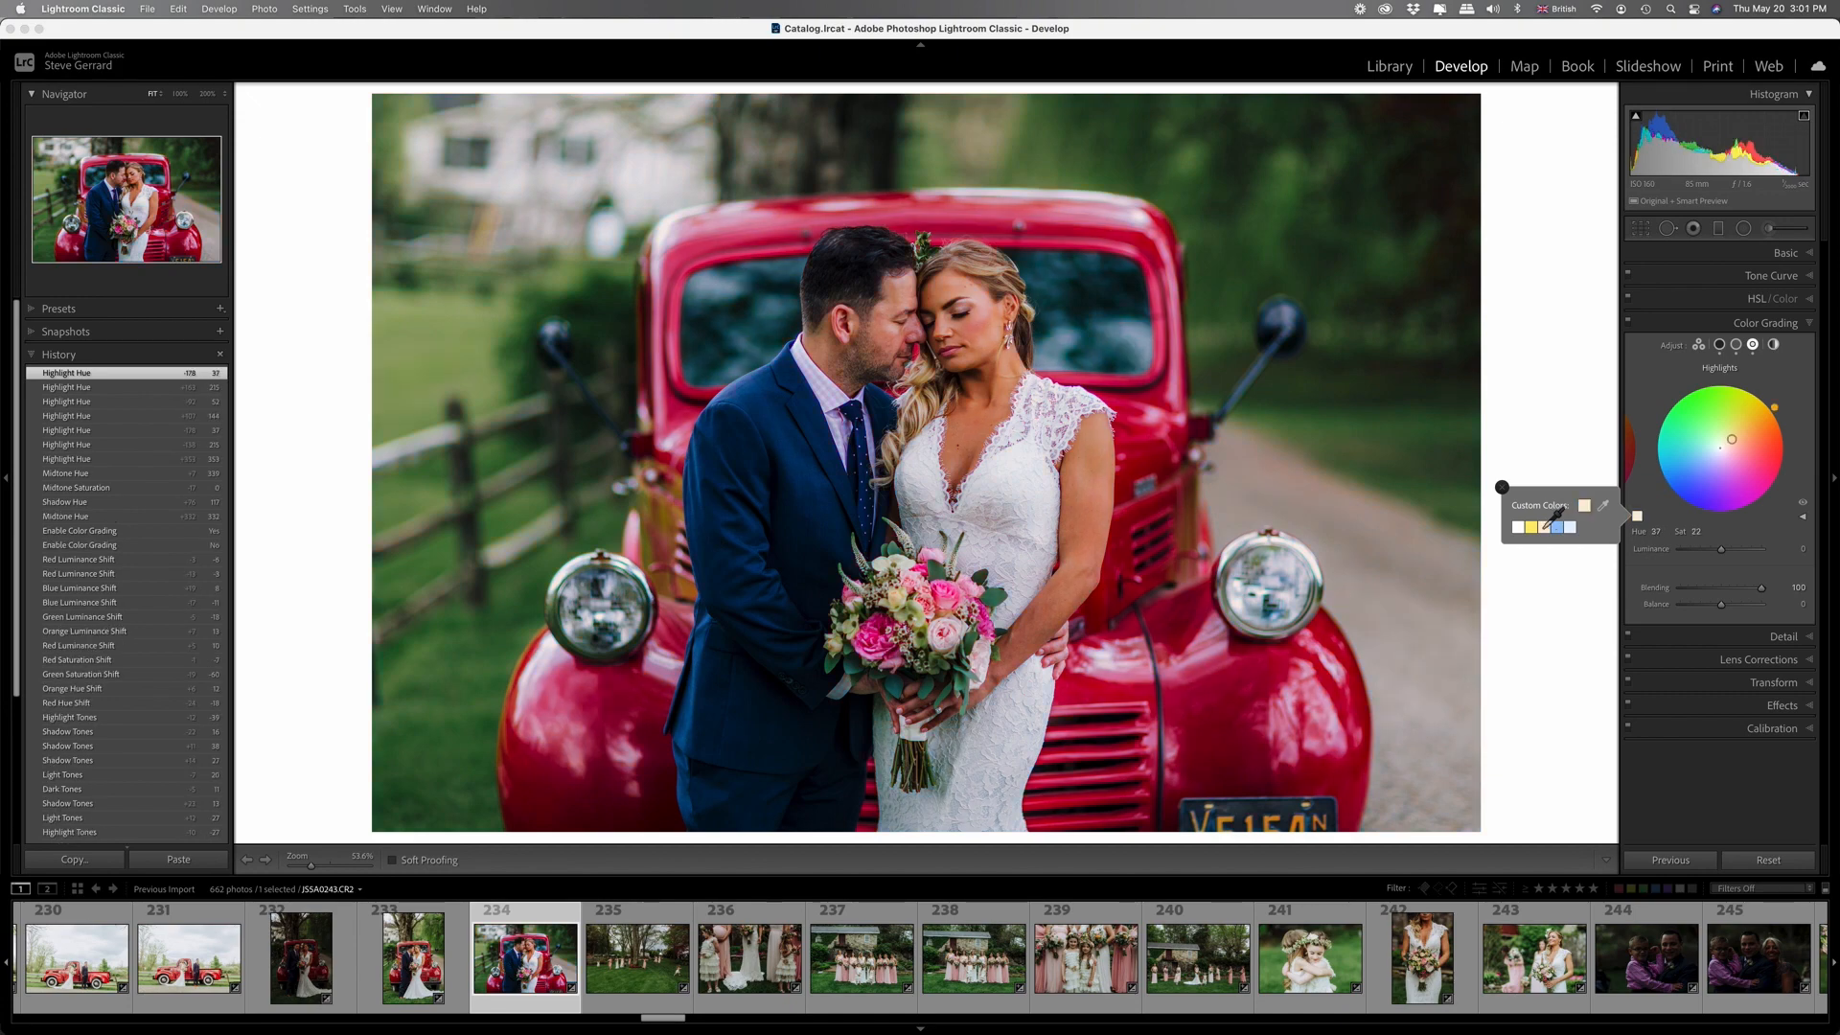
left_click(1502, 488)
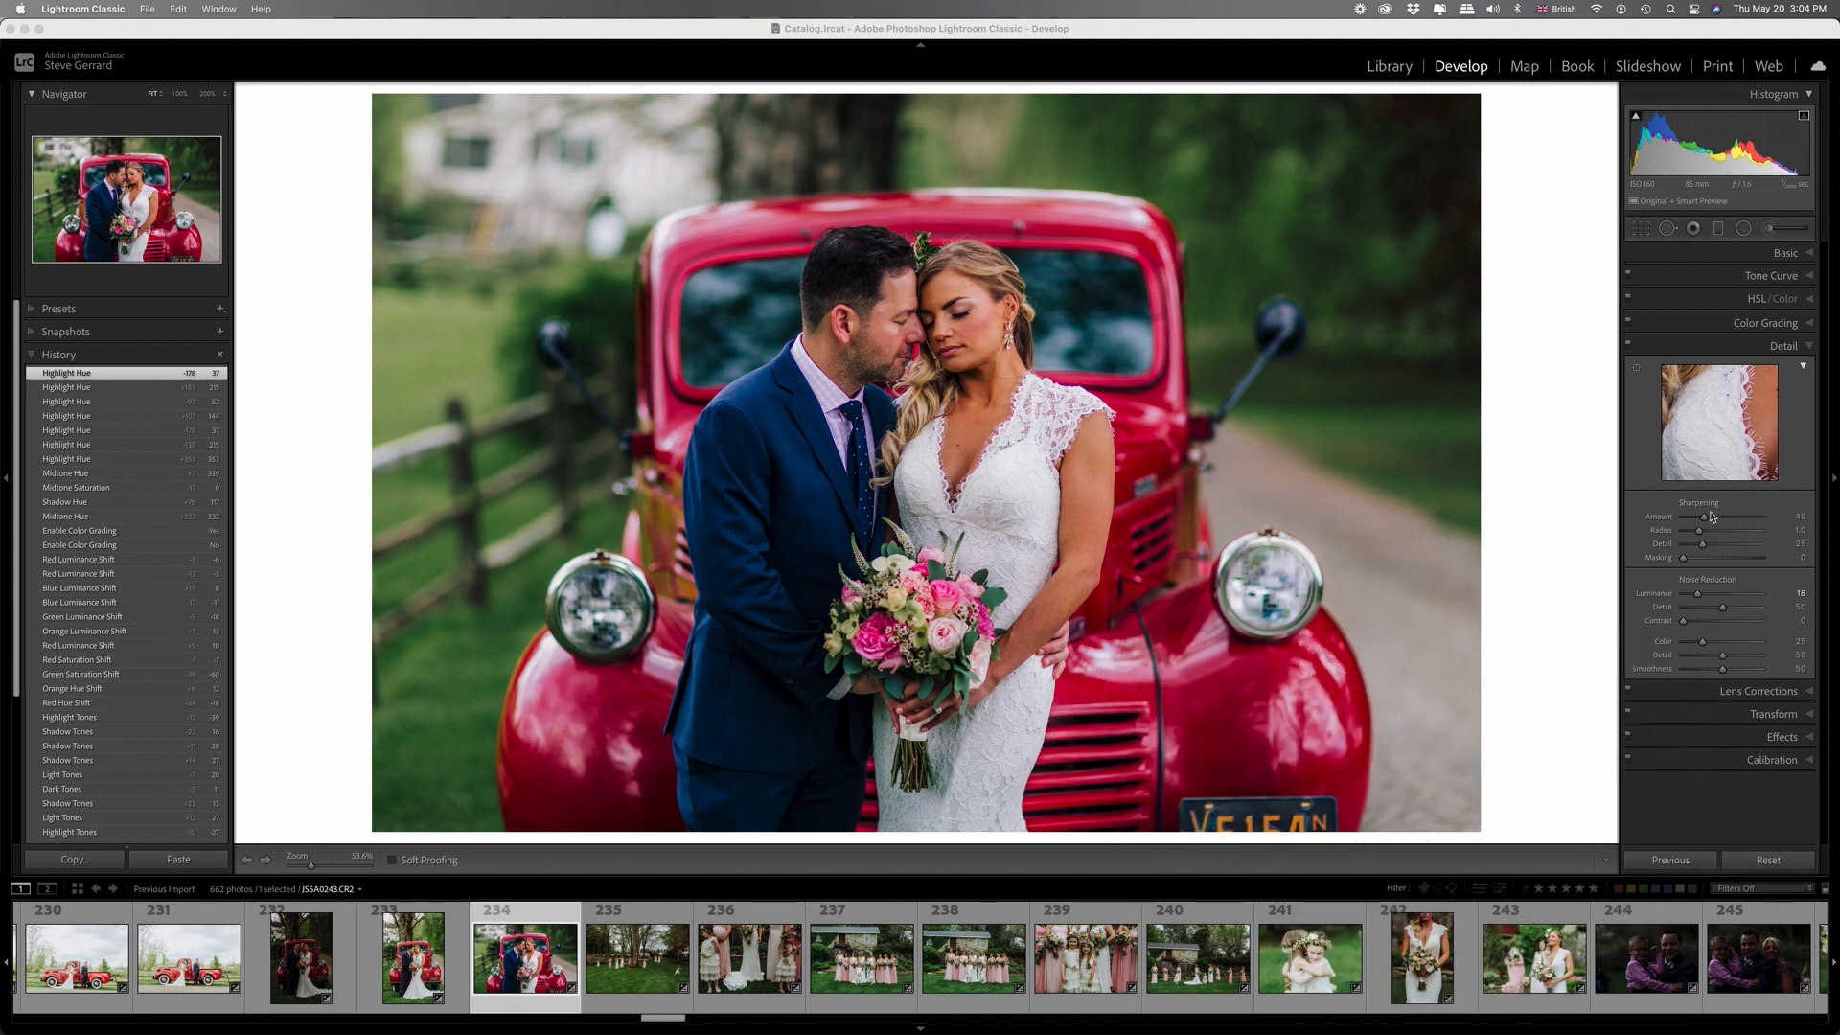
Set the sharpening Amount to 42 and Radius to 1.2 on the truck photo.
mouse_move(1710, 518)
left_mouse_down()
mouse_move(1688, 522)
mouse_move(1732, 523)
mouse_move(1707, 520)
left_mouse_up()
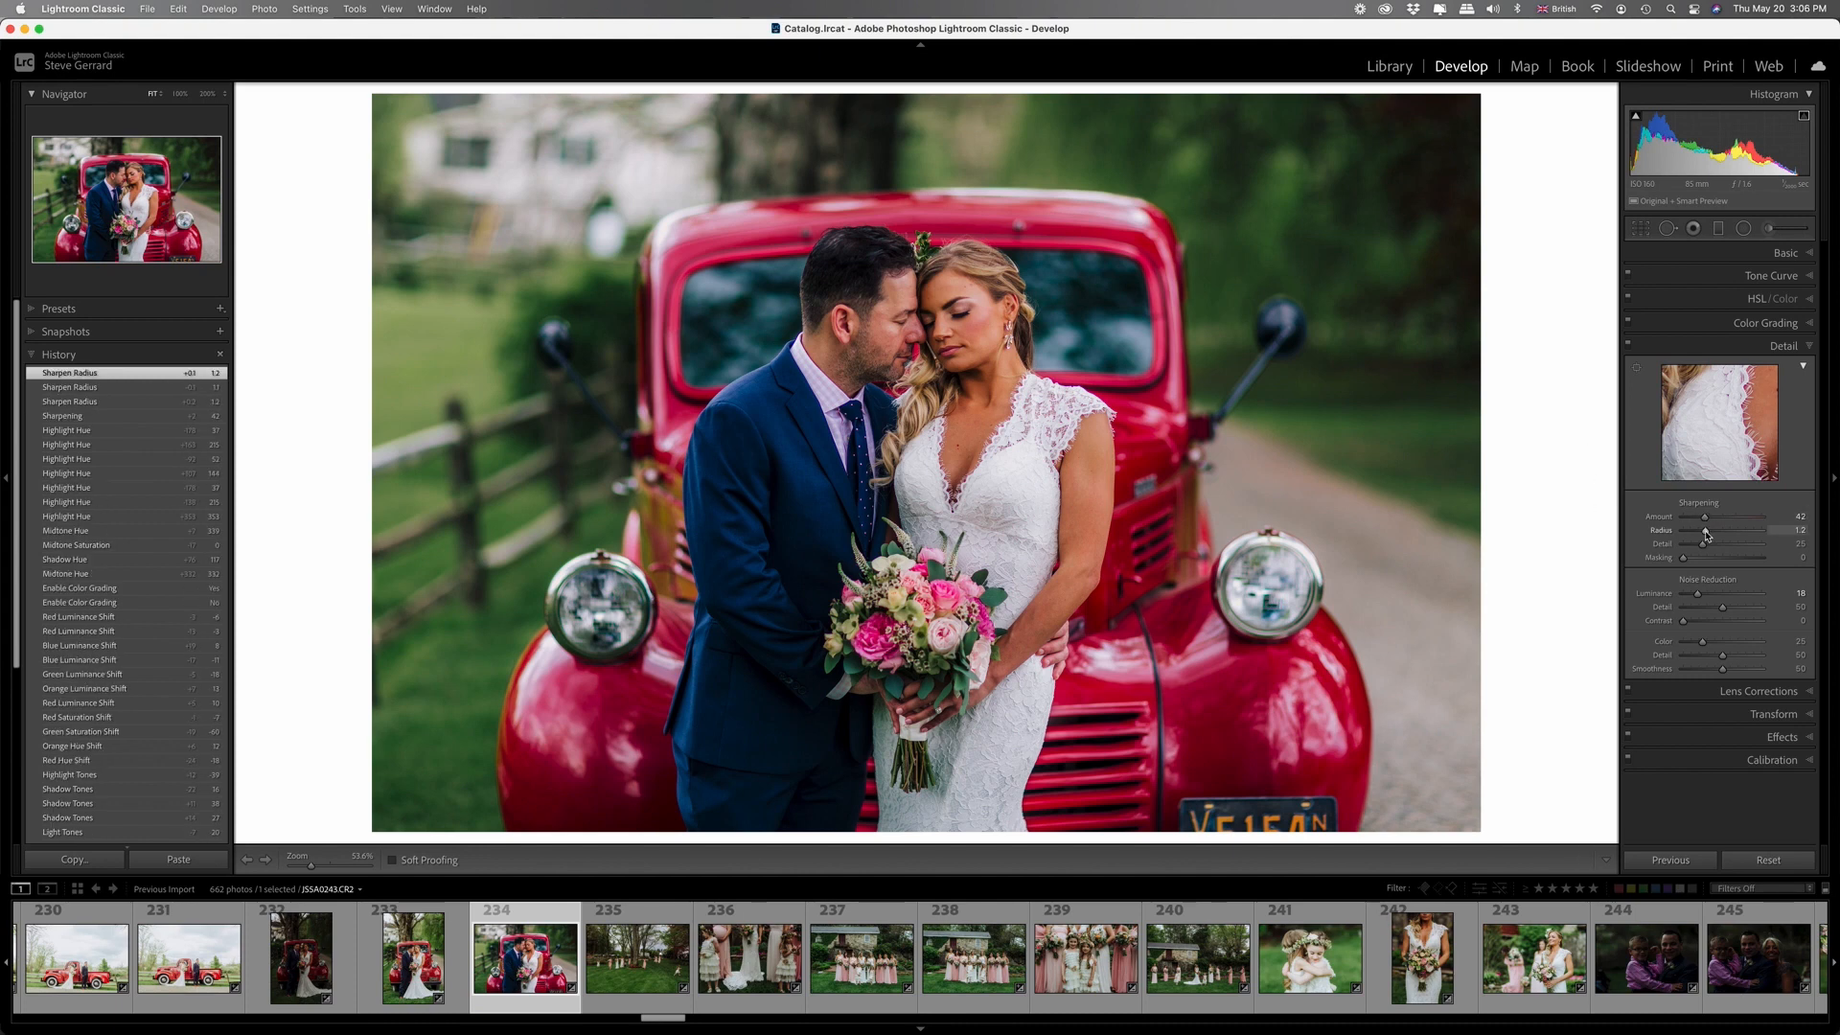
Set the truck photo's sharpening Detail to about 38 and Masking to 73, and fine-tune the luminance noise reduction.
left_click_drag(1706, 534, 1704, 536)
left_click_drag(1704, 543, 1722, 548)
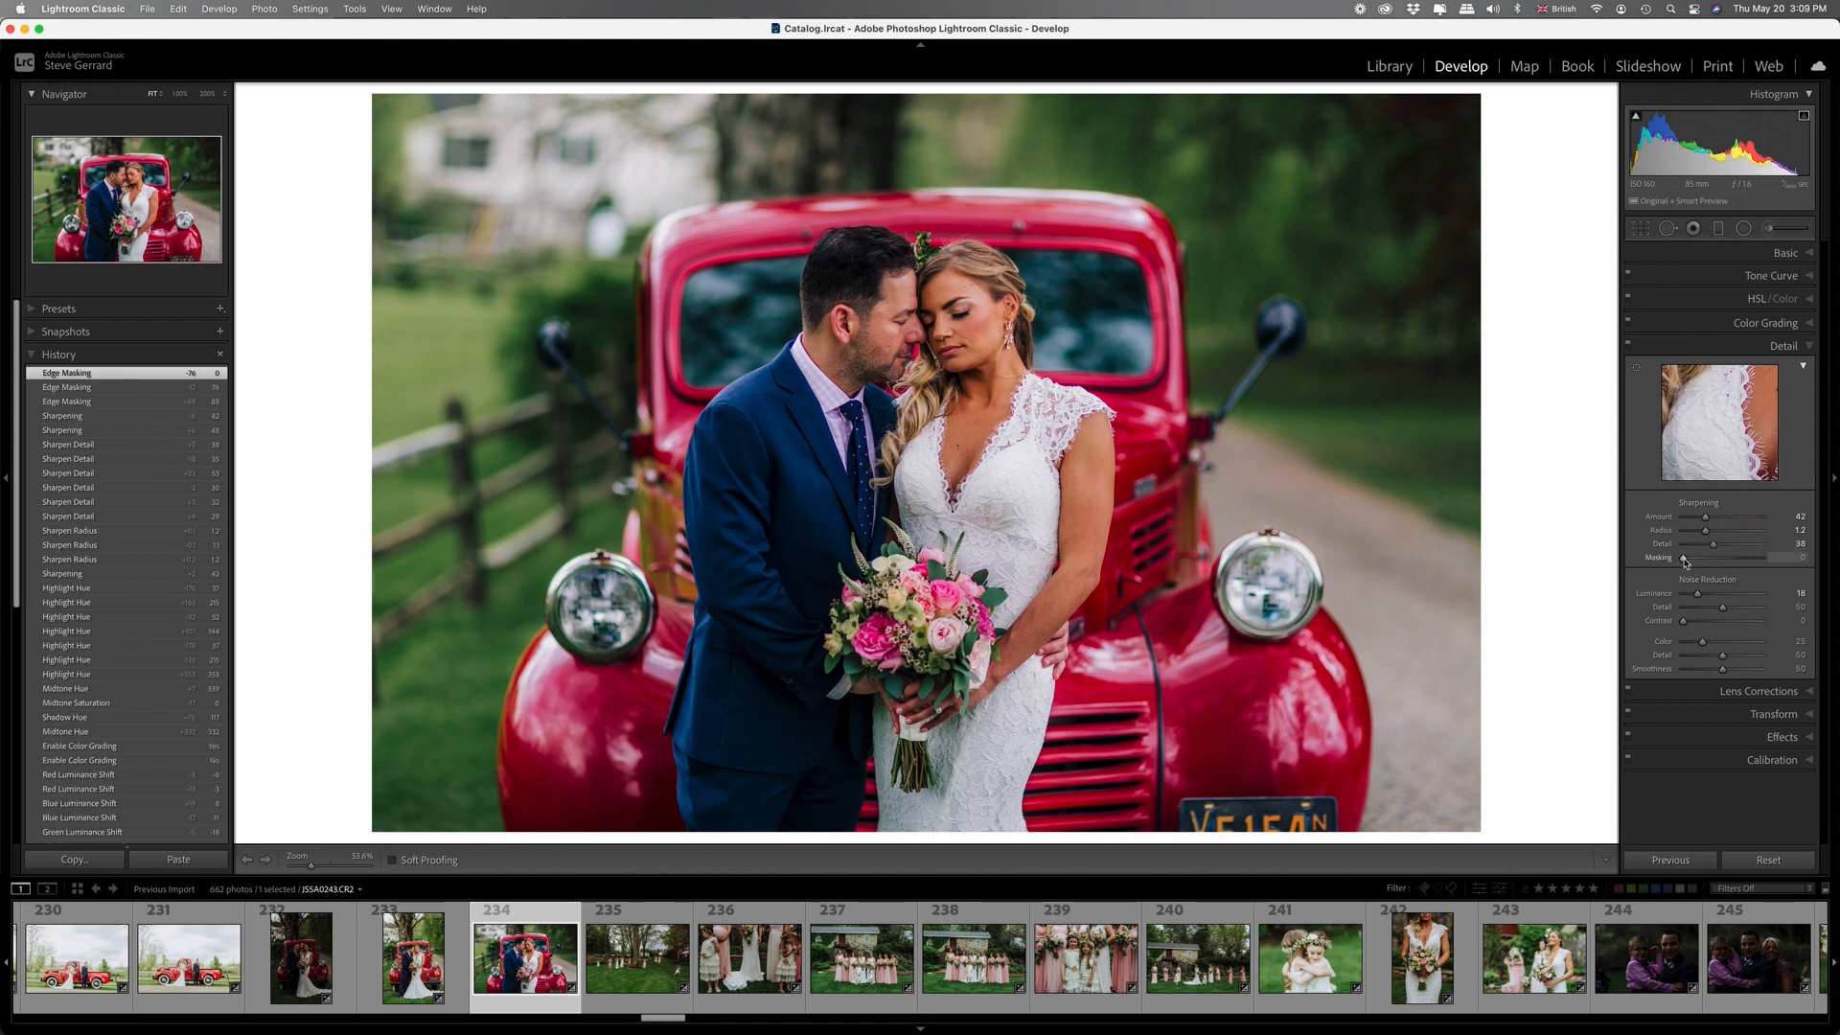
left_click_drag(1685, 563, 1747, 565)
left_click_drag(1746, 564, 1741, 565)
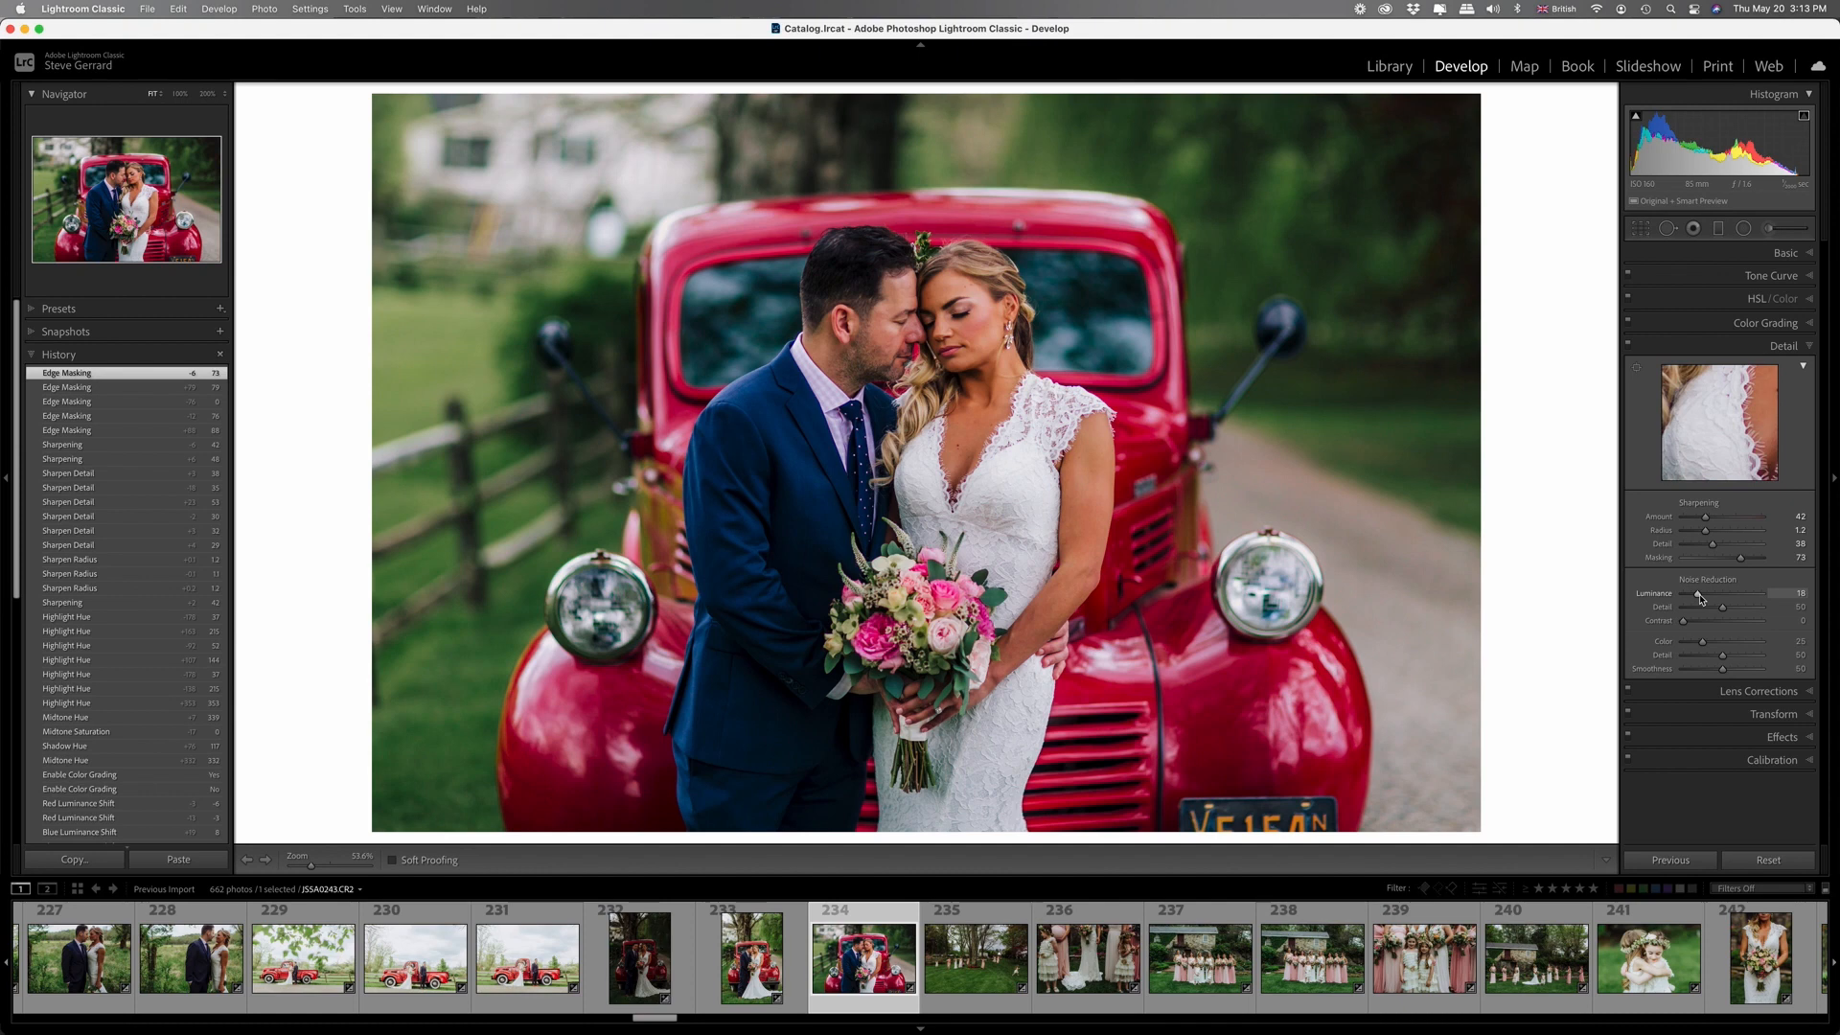
left_click_drag(1701, 599, 1706, 598)
left_click_drag(1705, 598, 1710, 598)
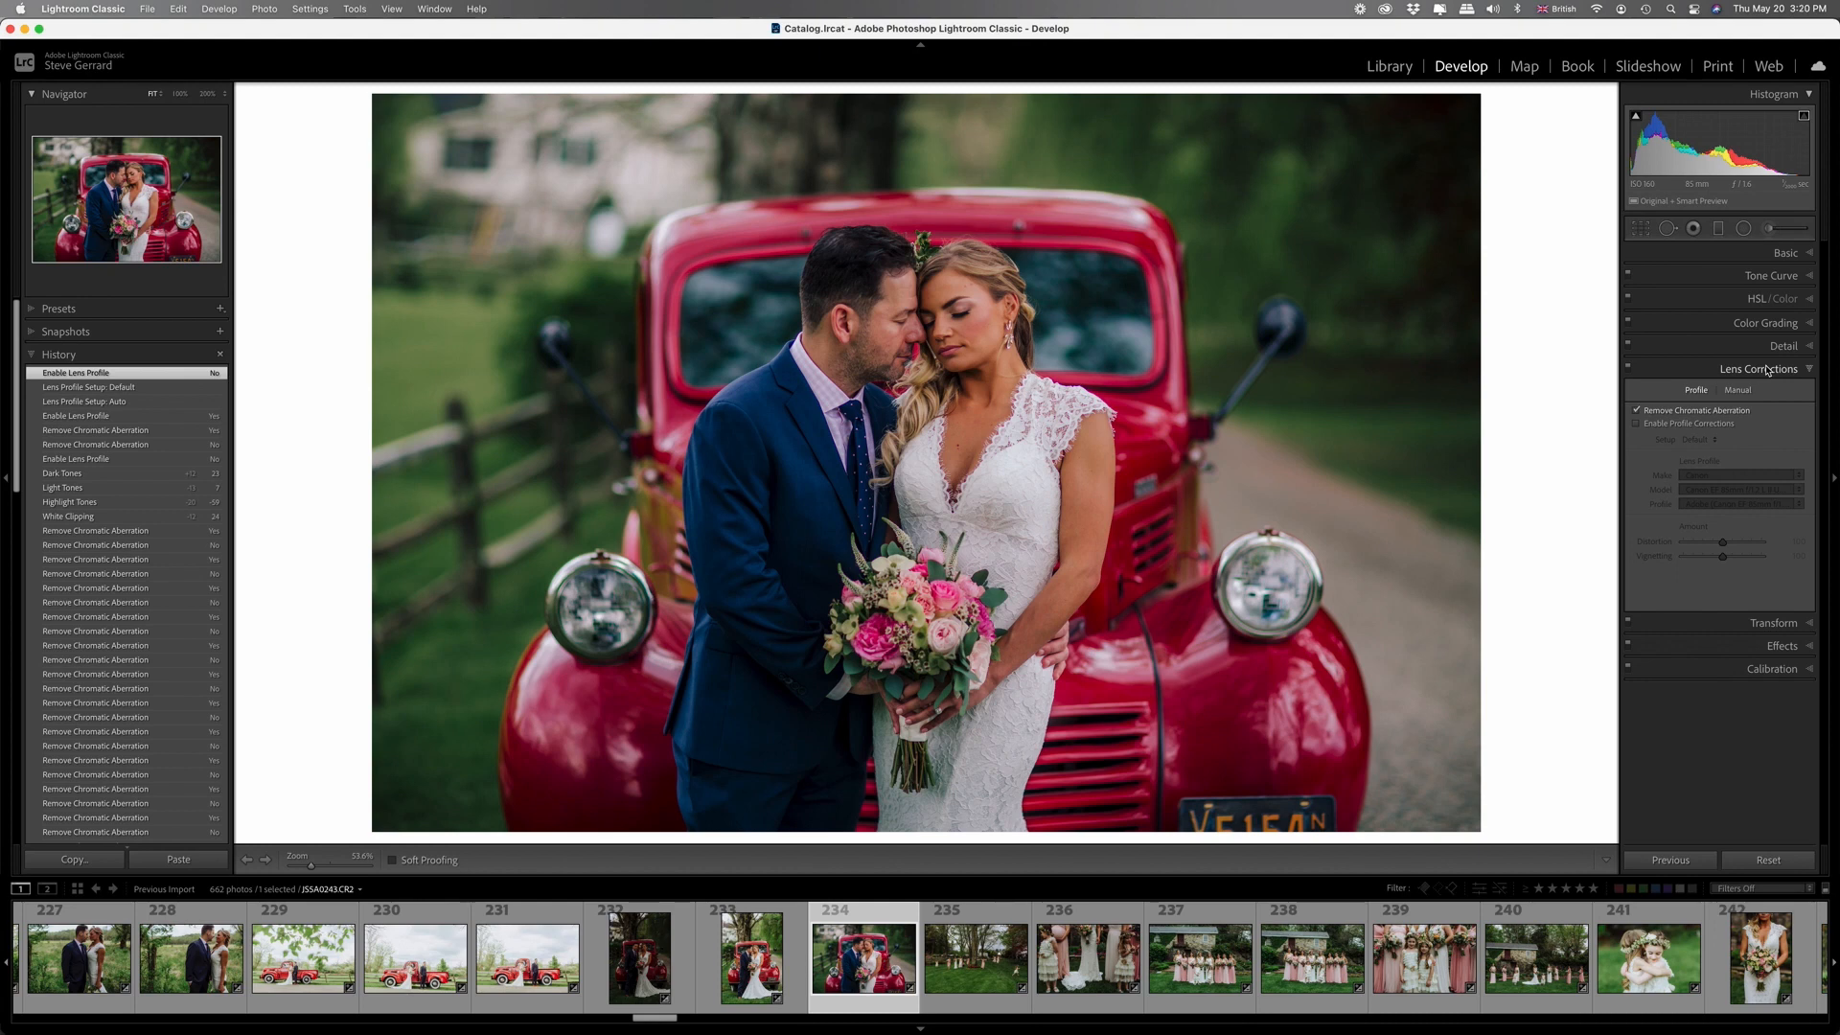
Enable Profile Corrections and Remove Chromatic Aberration on the truck photo, and lower the lens profile's Vignetting amount to 59.
left_click(1638, 424)
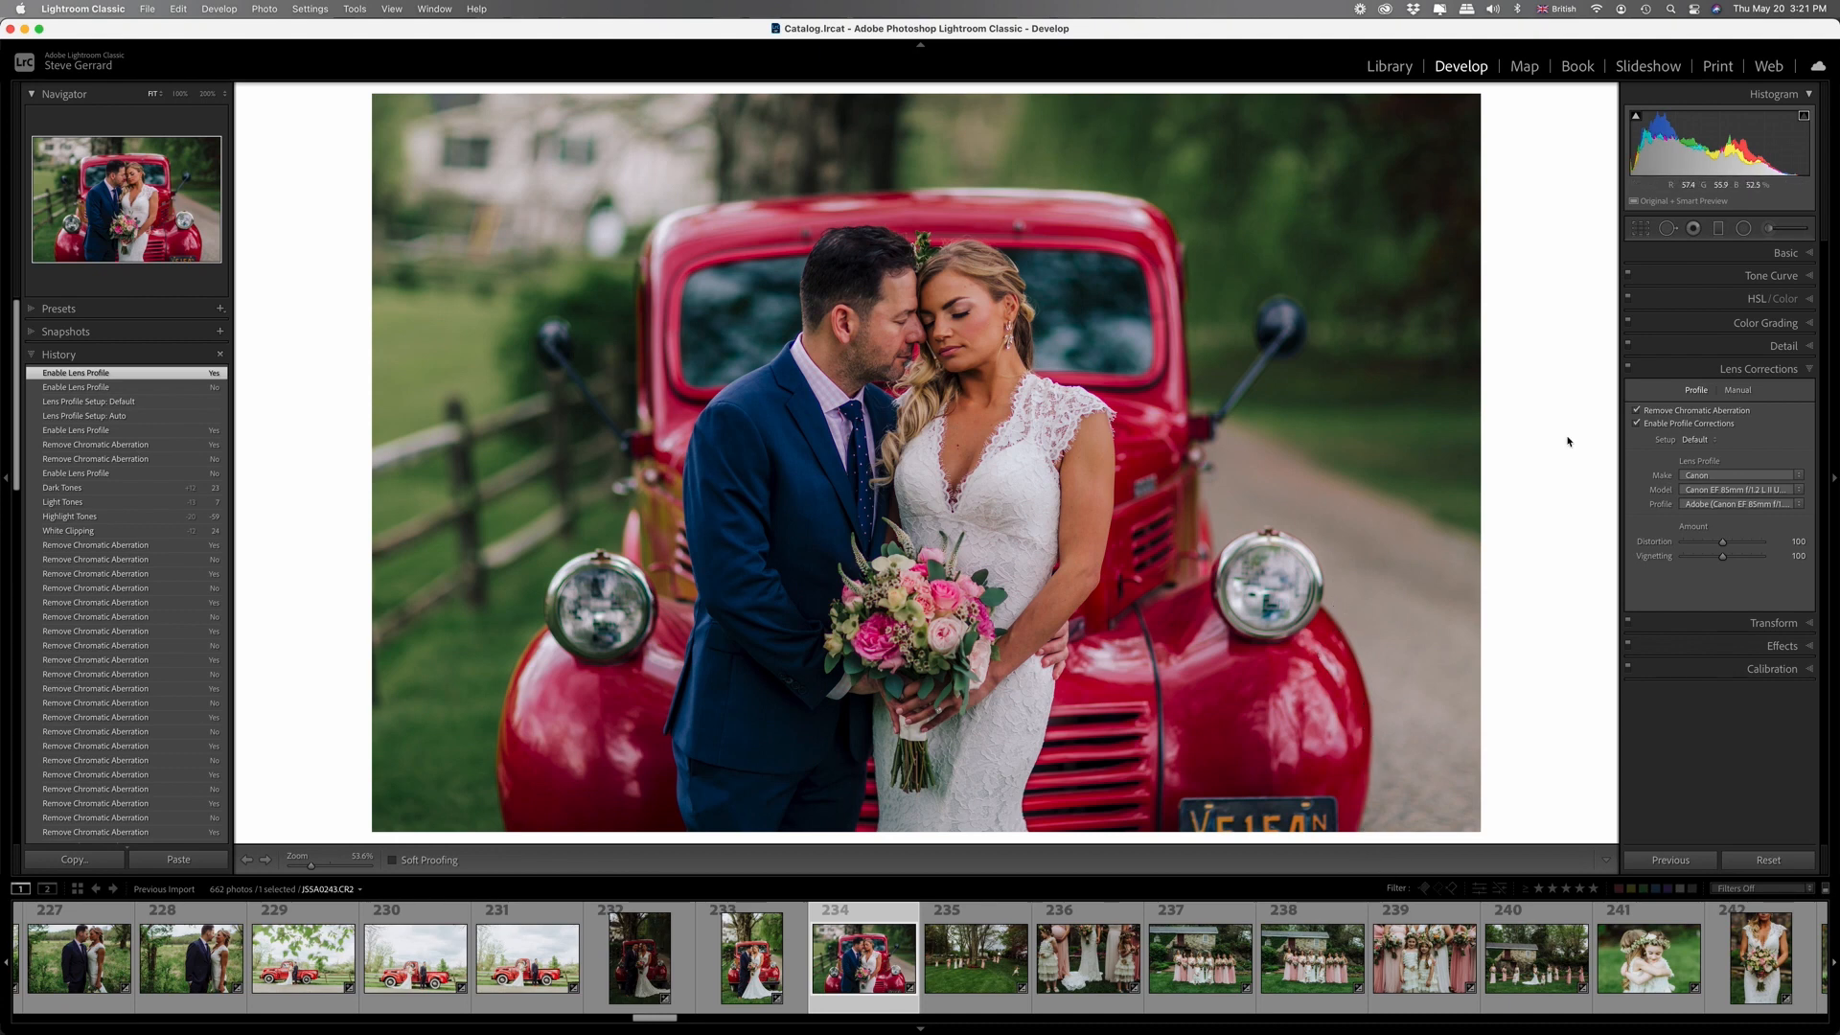
left_click(1636, 423)
left_click(1638, 411)
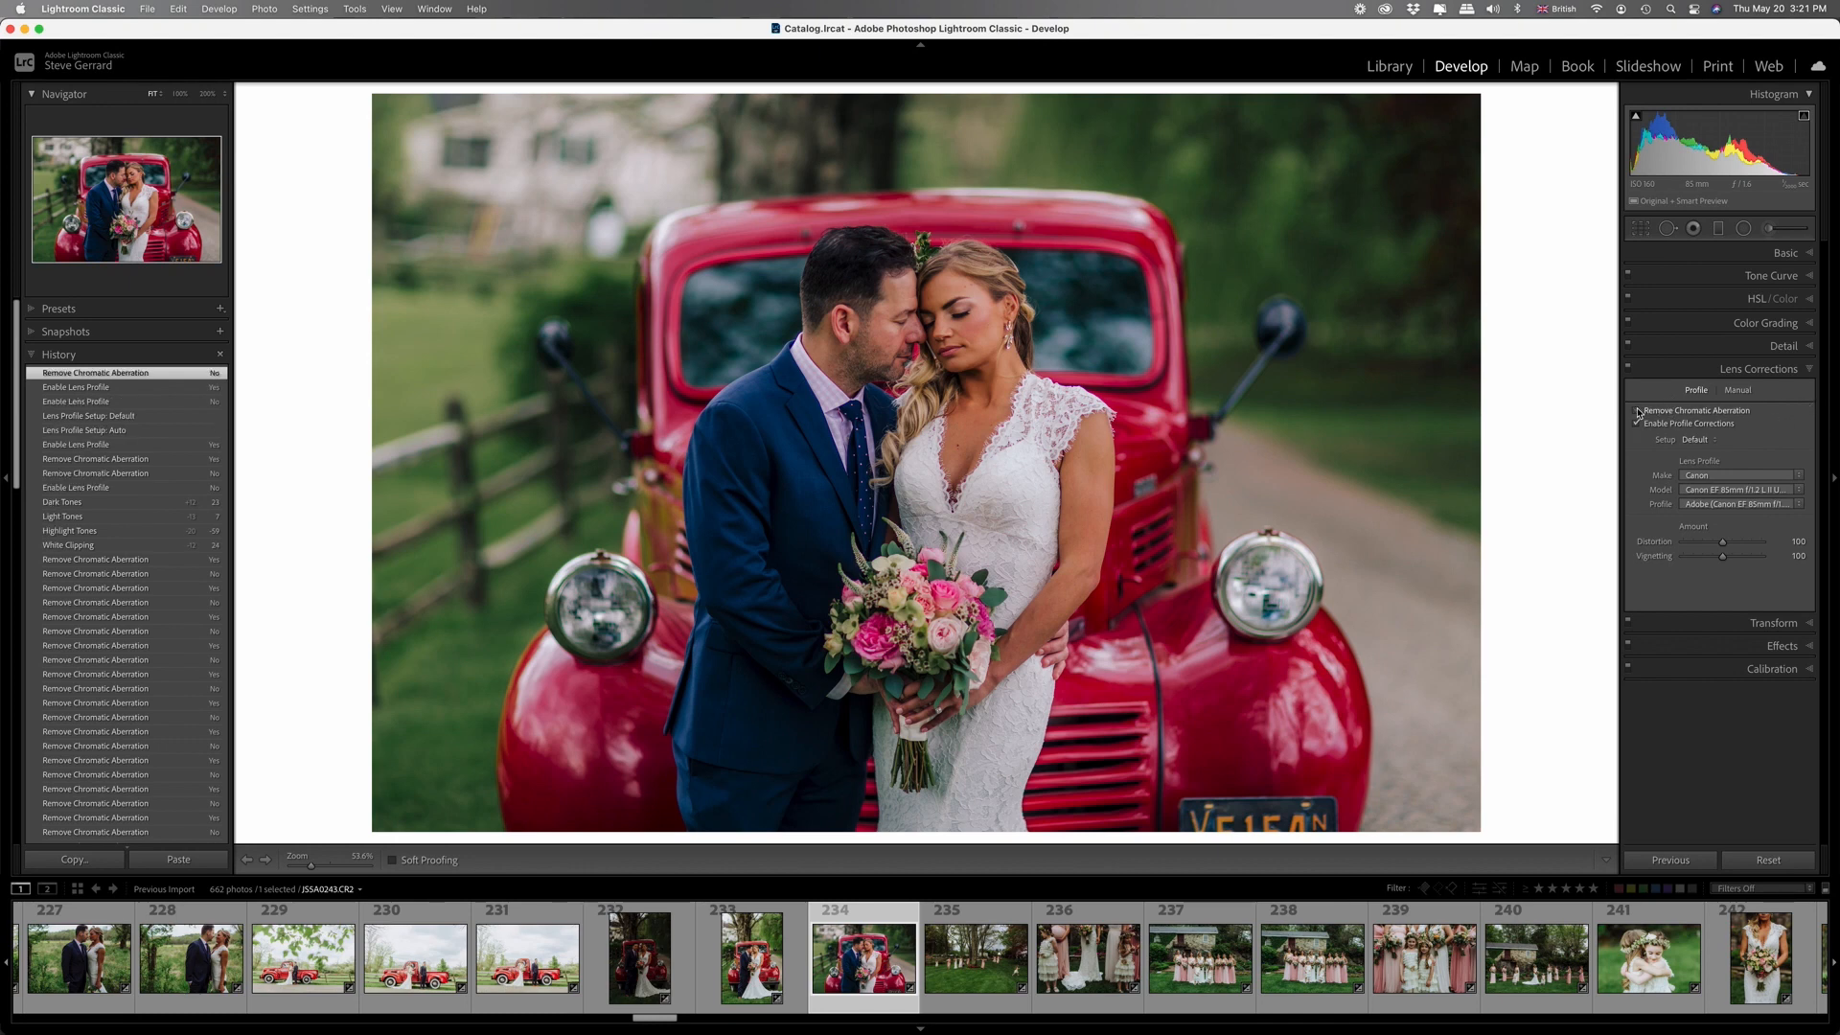
left_click(1638, 411)
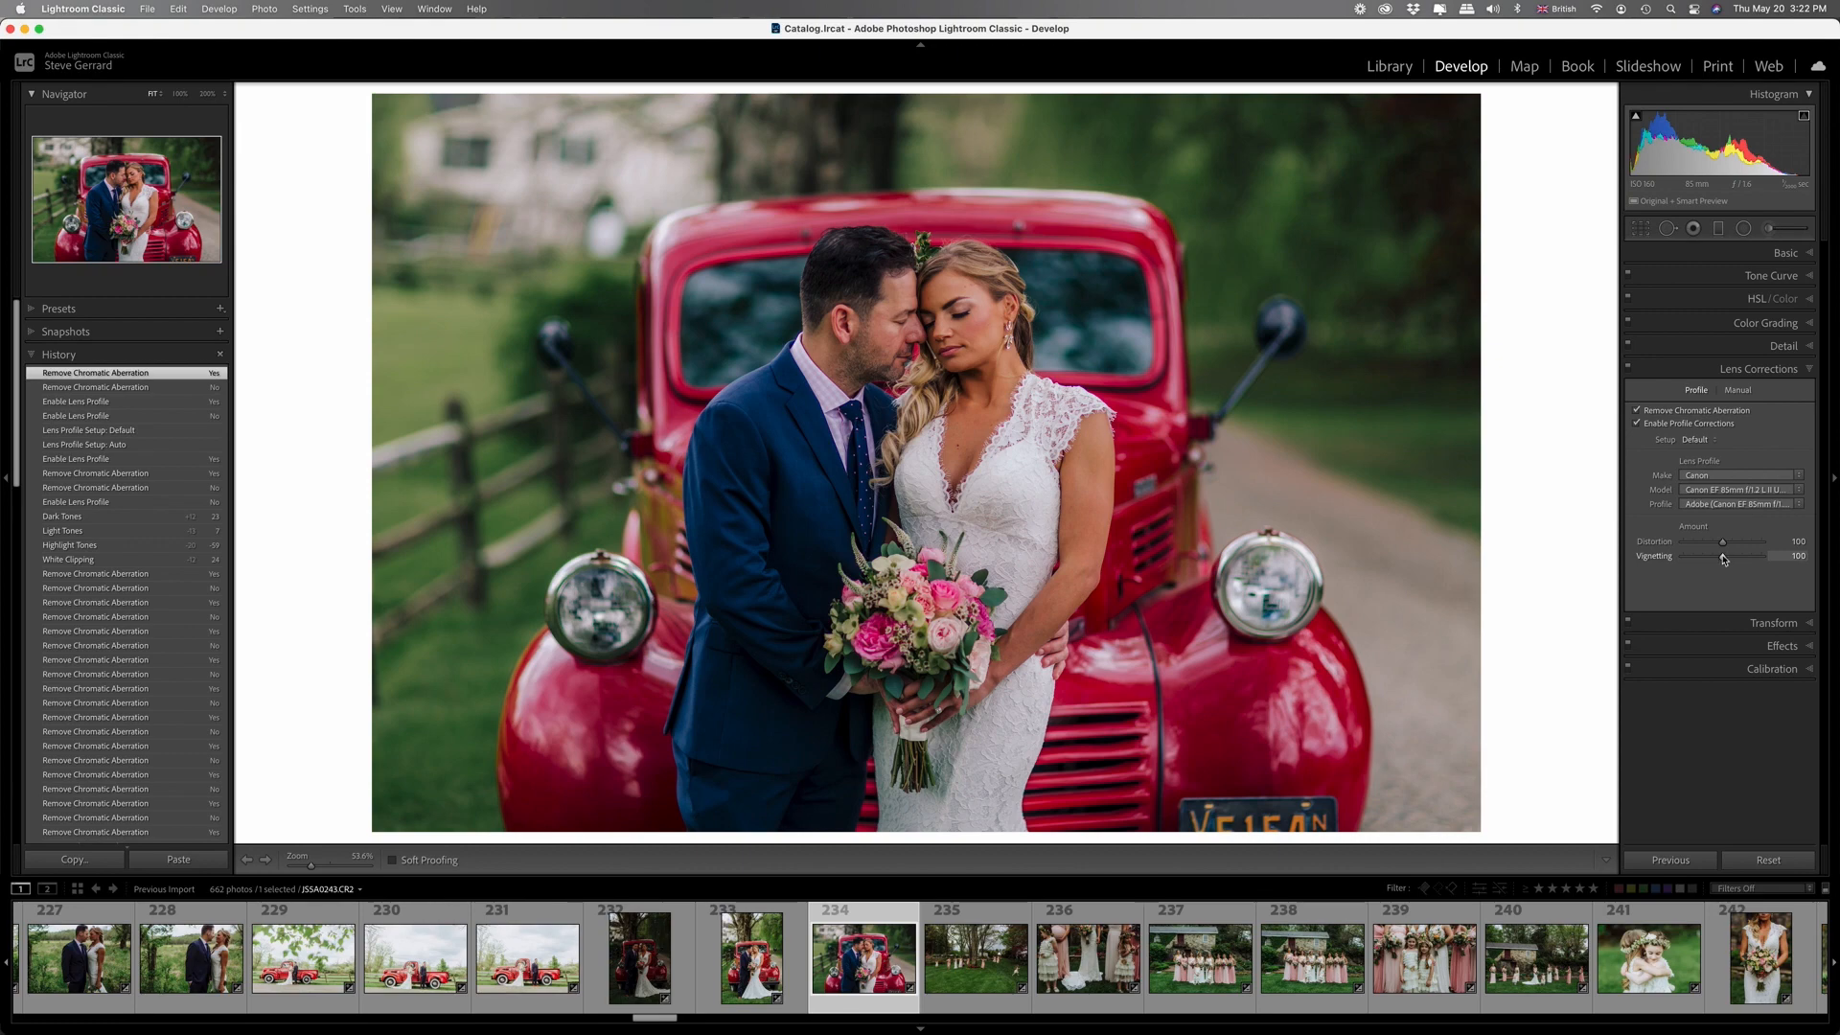
mouse_move(1723, 560)
left_mouse_down()
mouse_move(1702, 548)
mouse_move(1722, 546)
left_mouse_up()
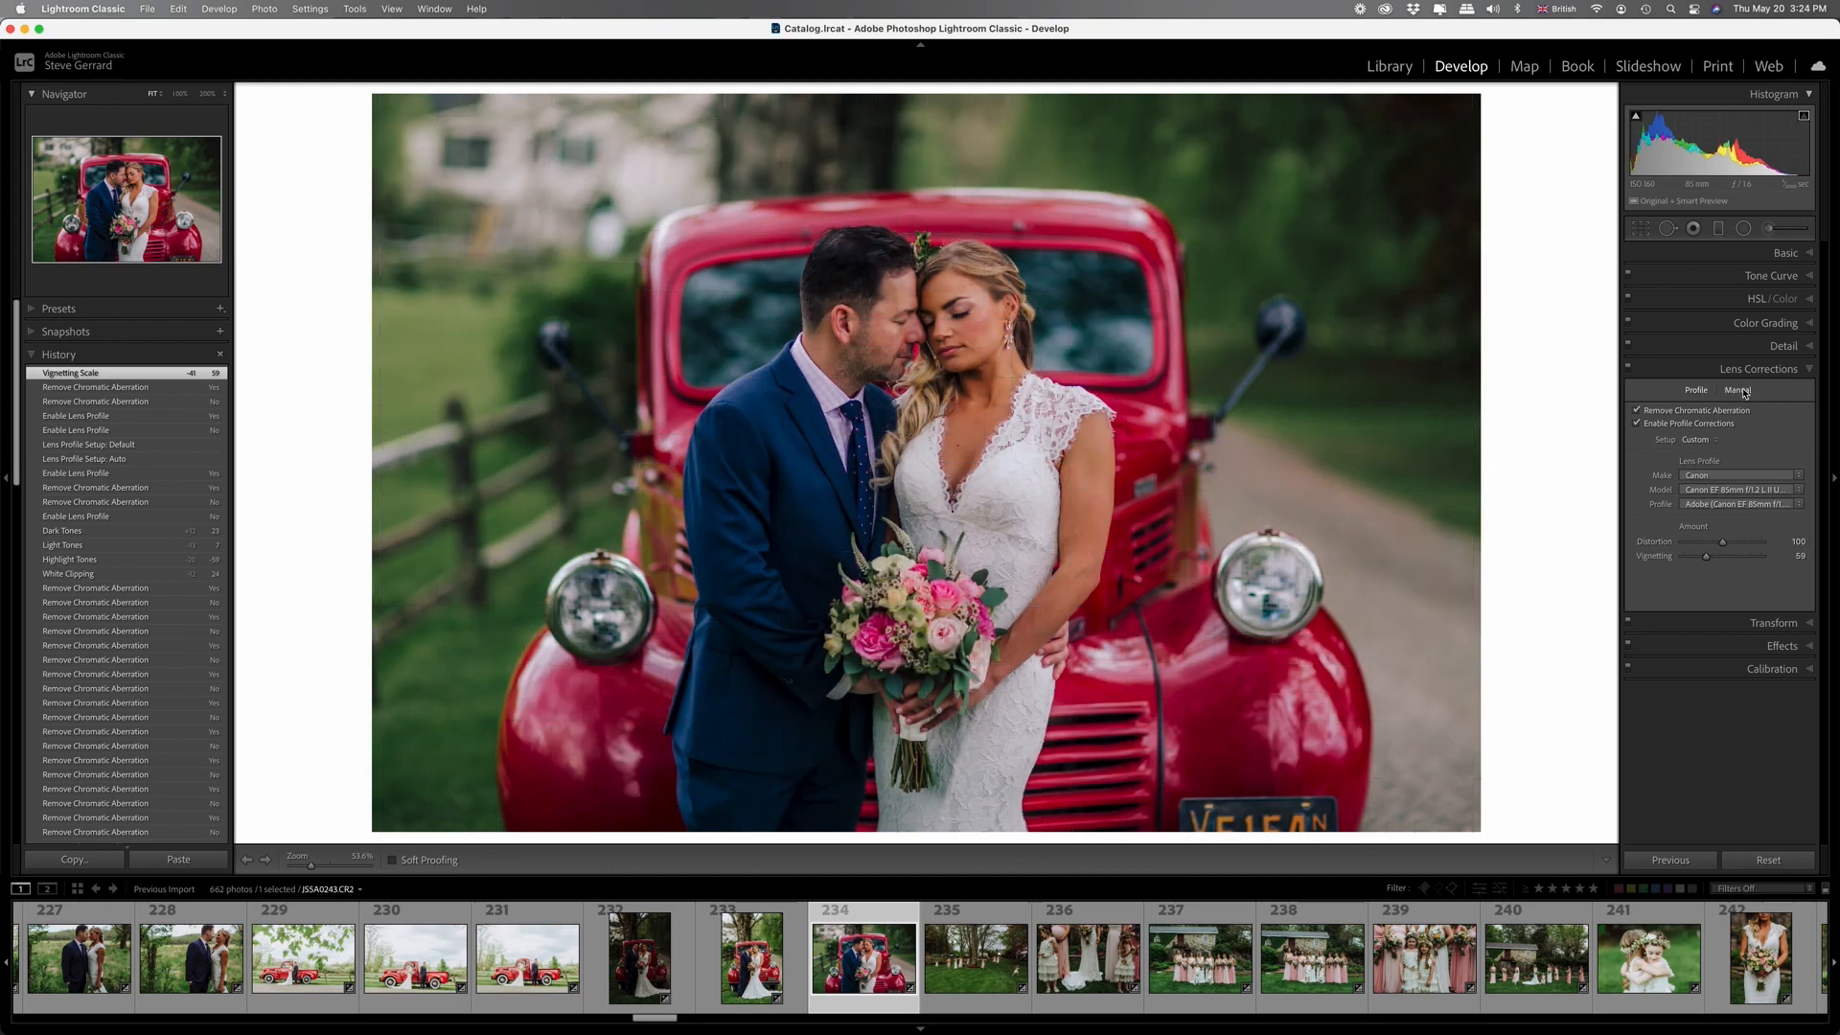
Adjust the truck photo's manual lens distortion amount slightly and toggle Constrain Crop.
left_click(1750, 392)
mouse_move(1723, 429)
left_mouse_down()
mouse_move(1741, 433)
mouse_move(1716, 435)
left_mouse_up()
left_click(1669, 442)
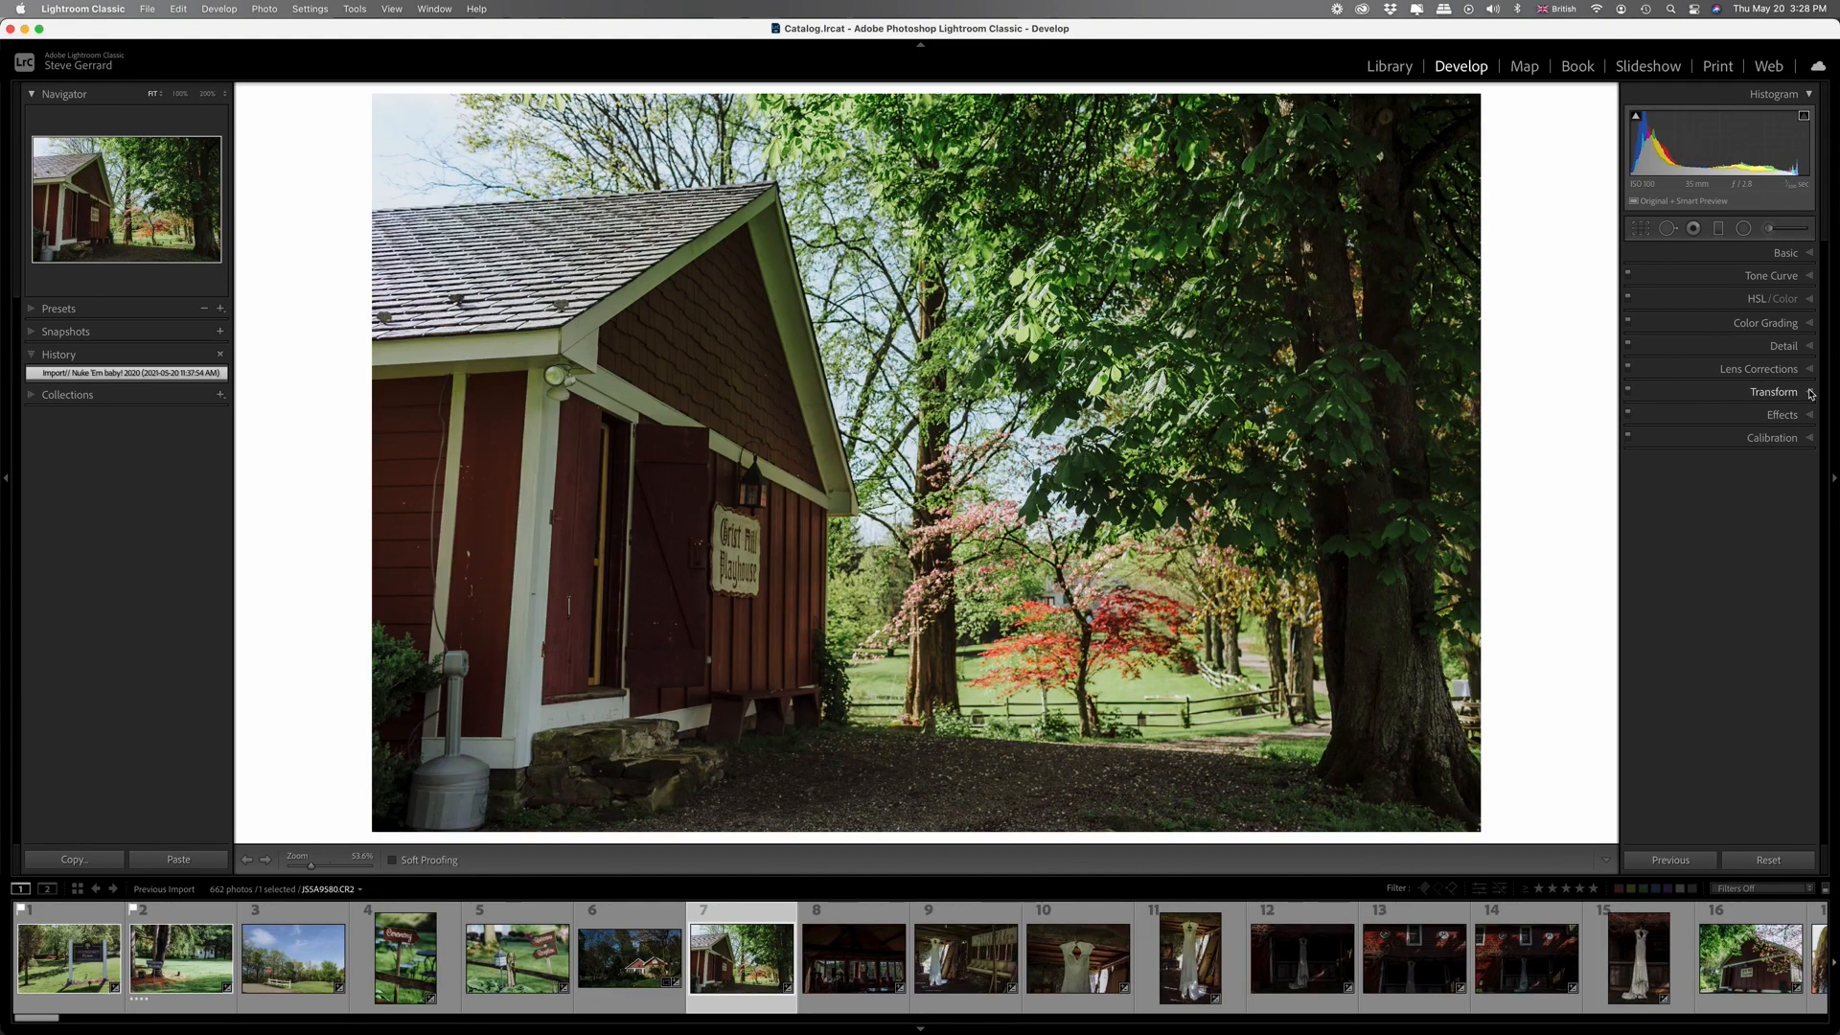
Try the Auto Upright perspective correction on the red barn photo, and undo it.
left_click(1810, 393)
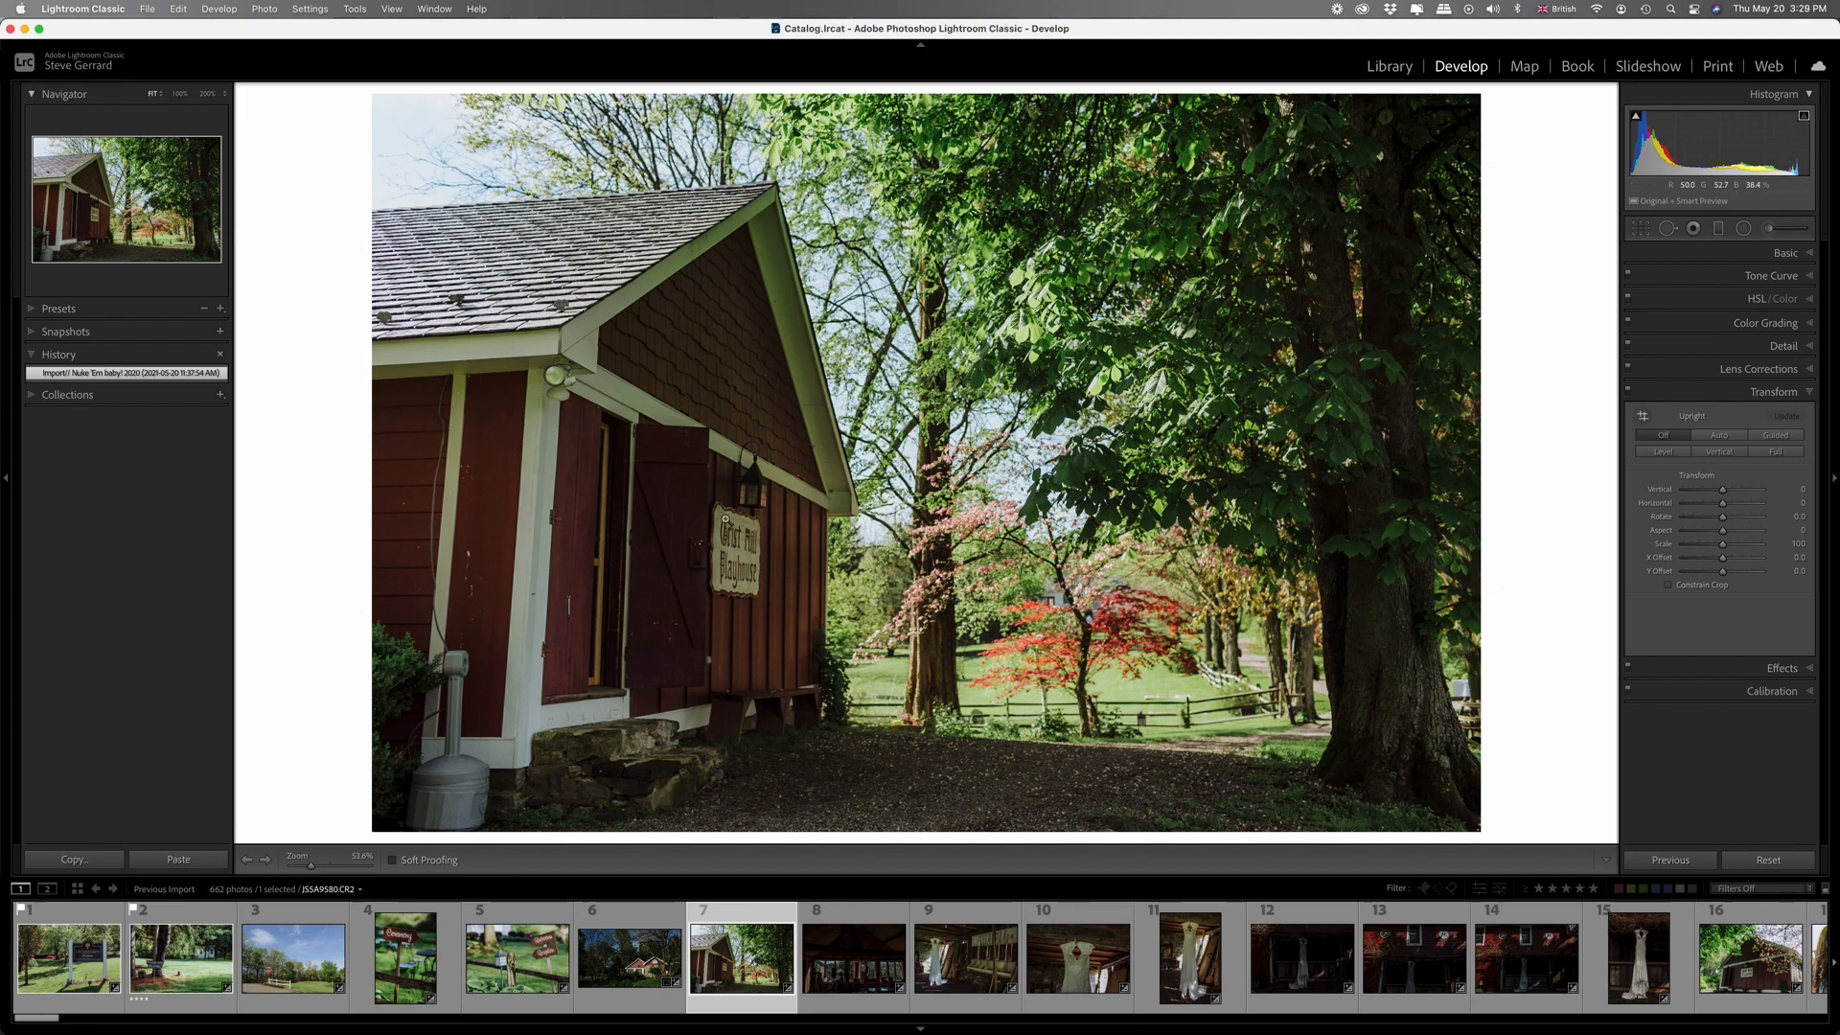
left_click(1722, 436)
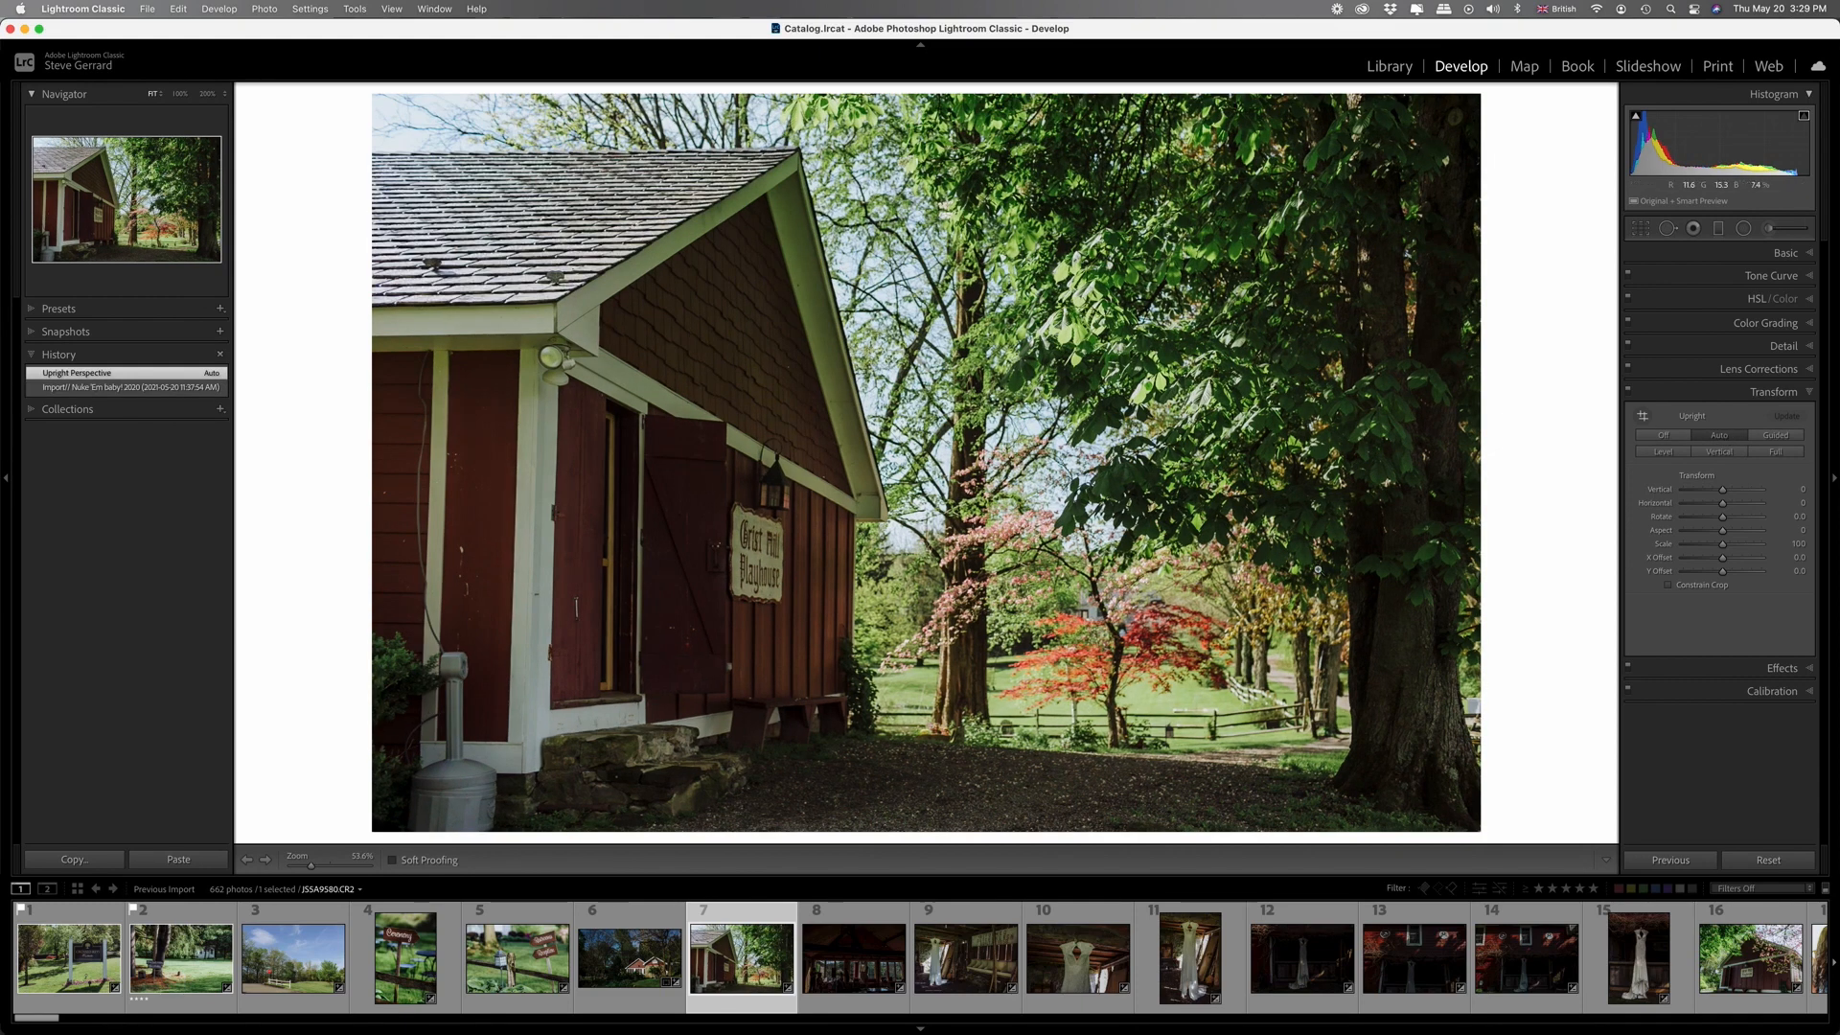
key("super+z")
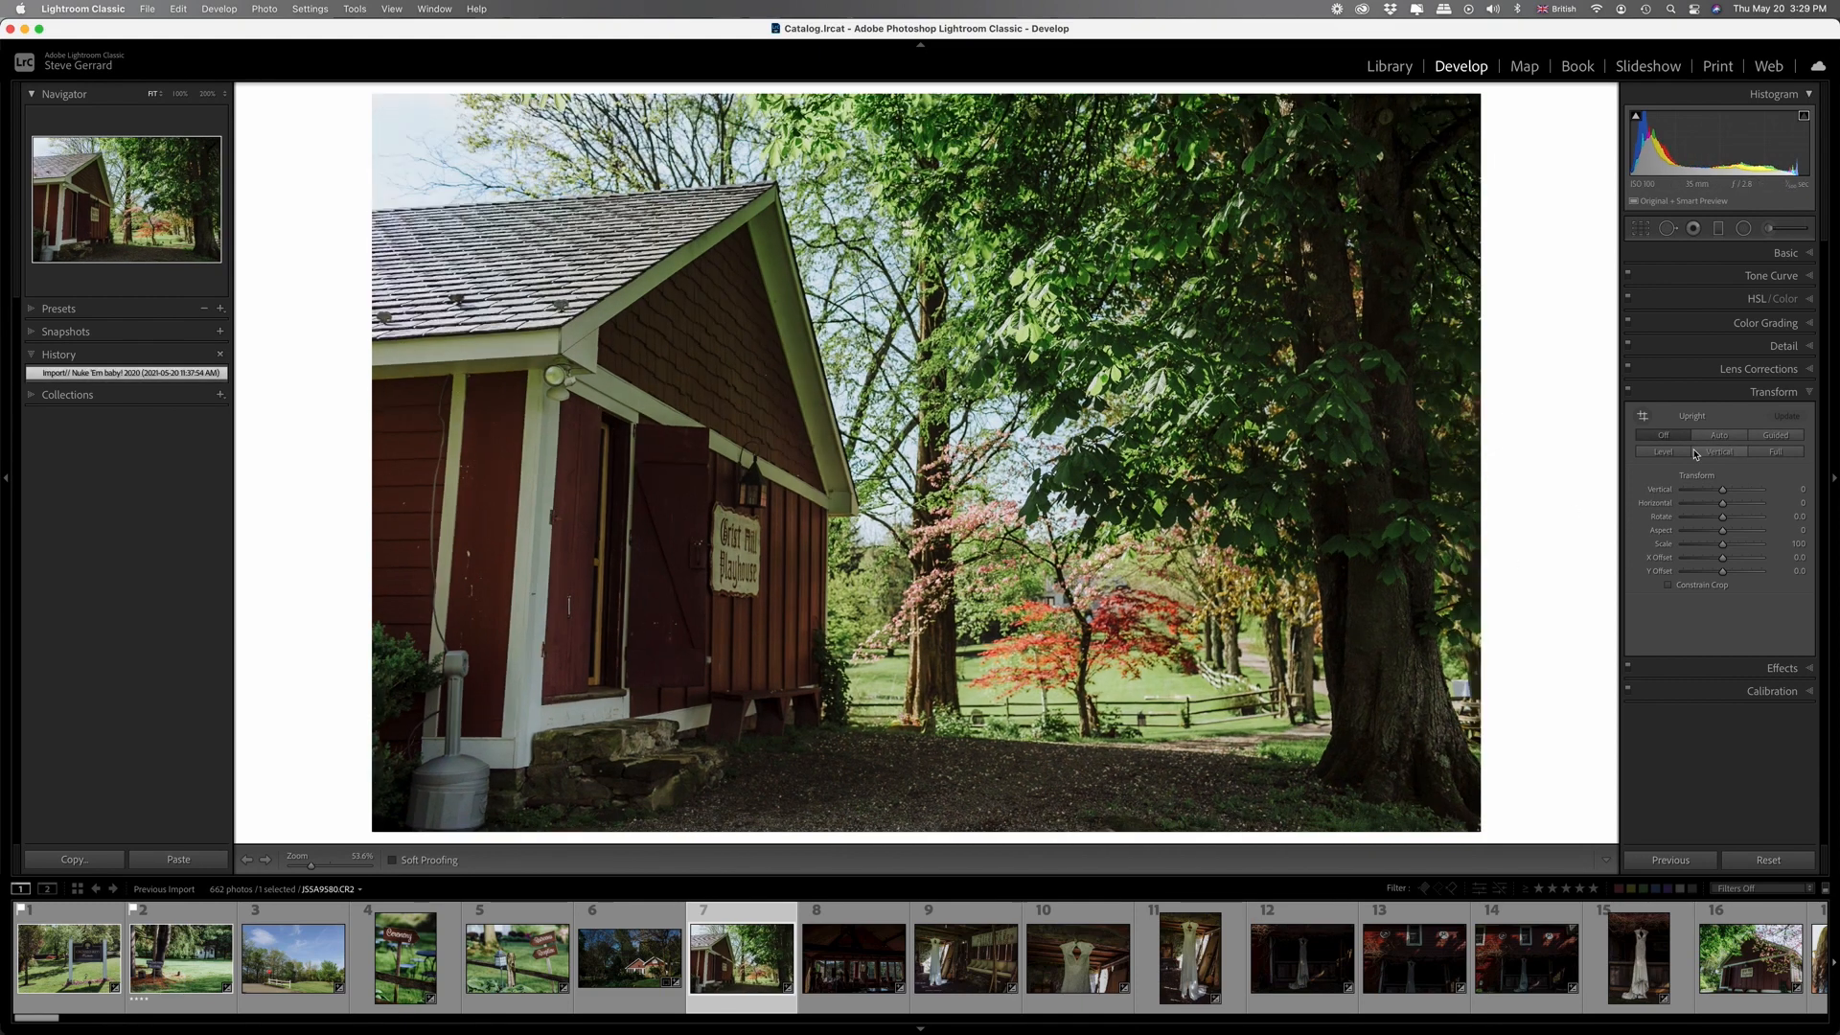
Apply a Guided Upright correction to the barn photo with vertical guides along the white corner post and the open door's outer edge.
left_click(1777, 436)
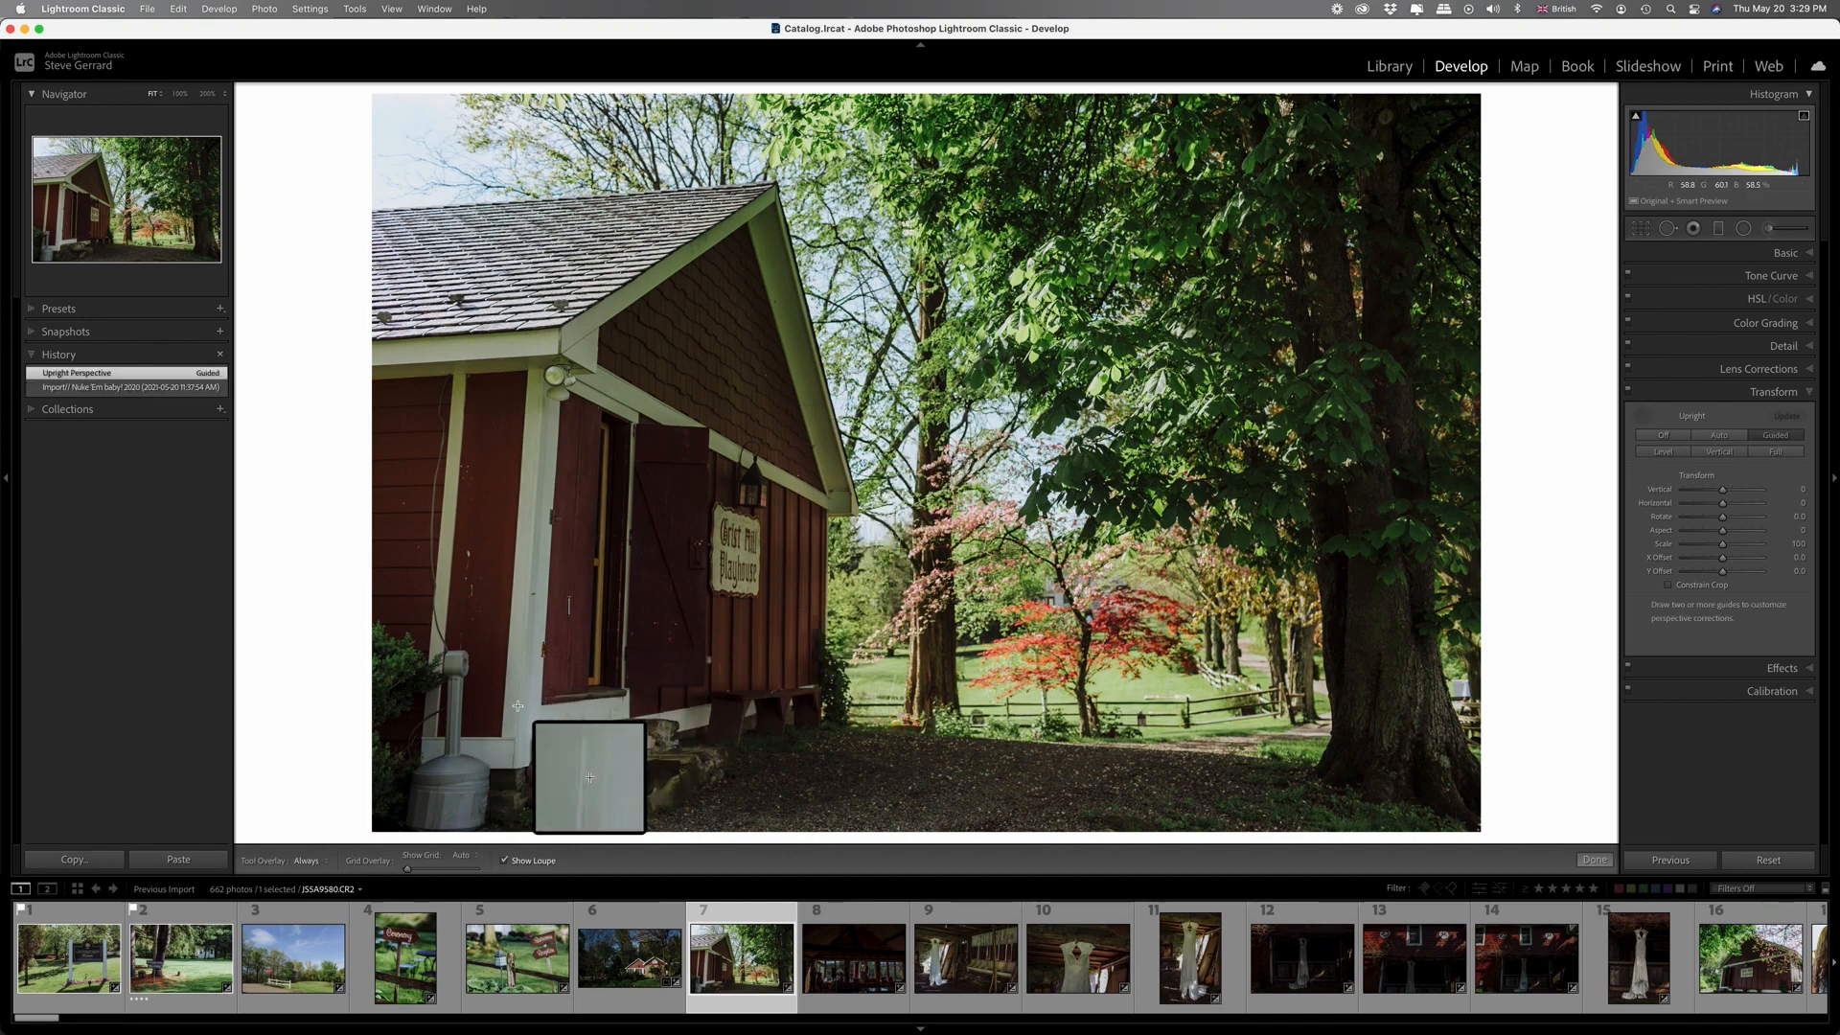
left_click_drag(519, 703, 538, 381)
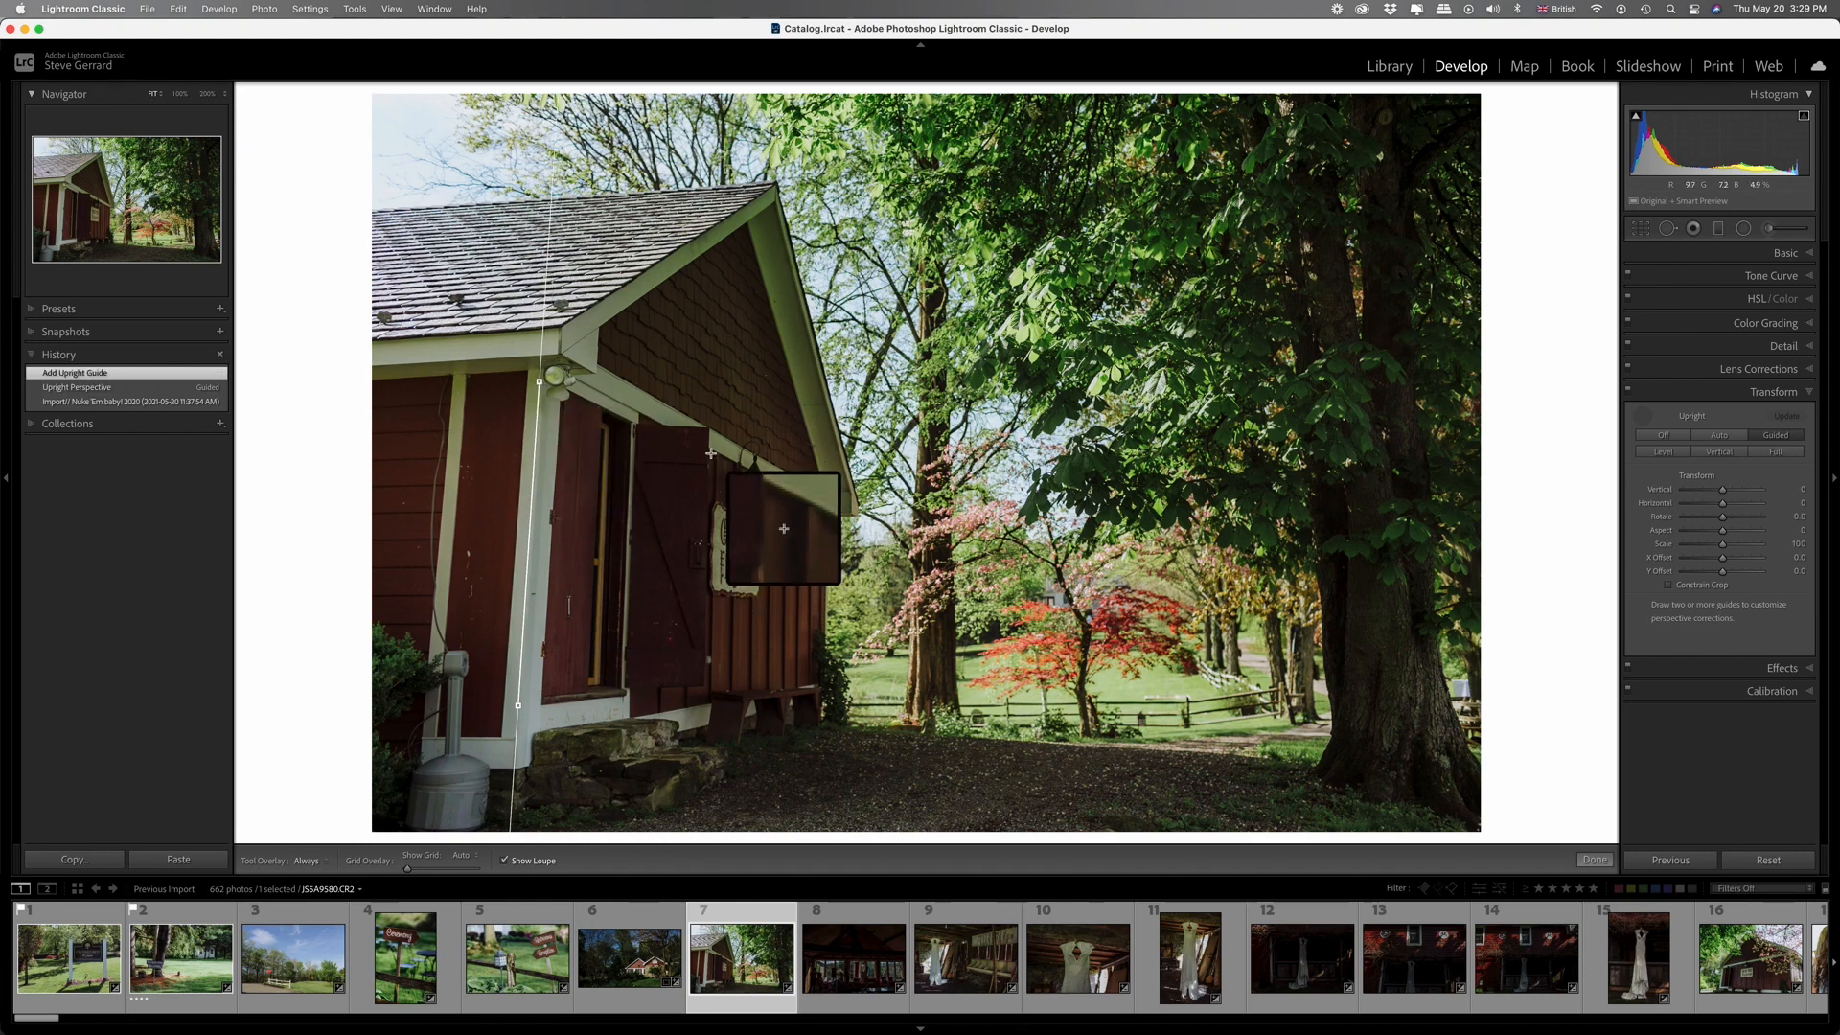
left_click_drag(710, 452, 704, 653)
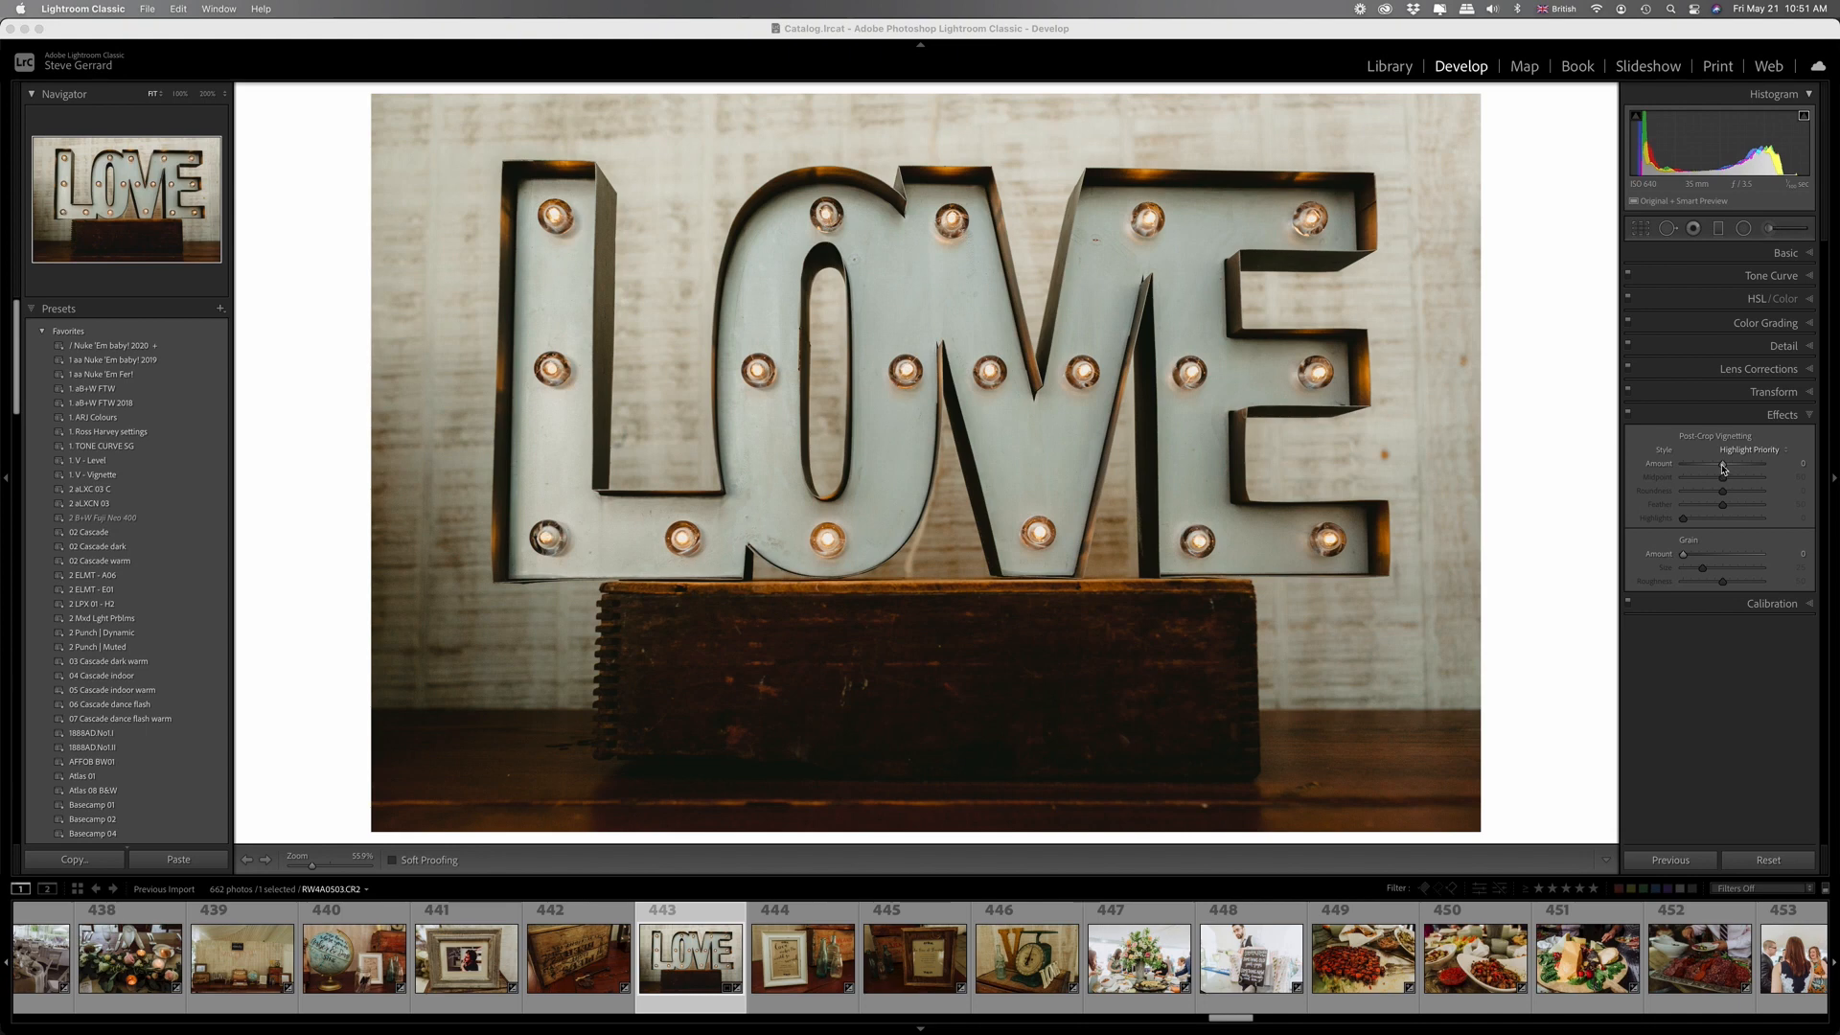
Give the LOVE sign photo Post-Crop Vignetting of Amount −10, Midpoint 62, Roundness +14 and Feather 49, and grain of Amount 14 and Roughness 64.
left_click(1723, 468)
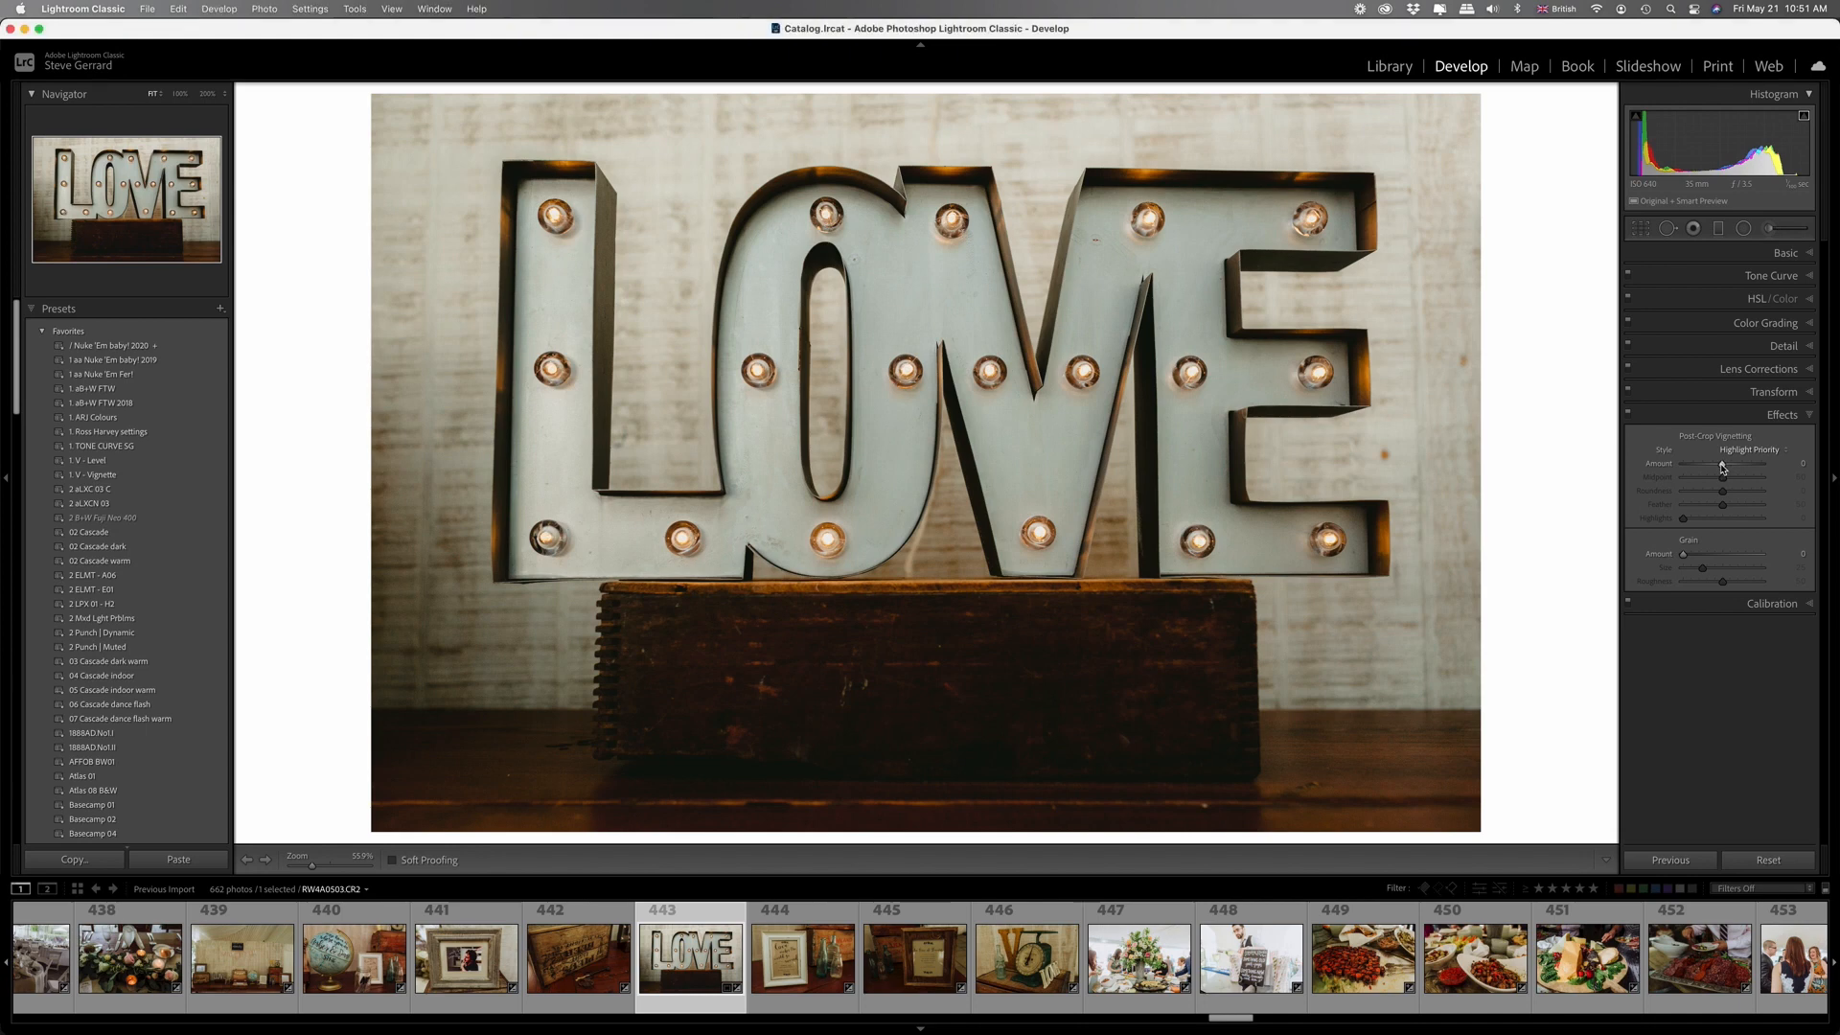
left_click_drag(1723, 468, 1712, 466)
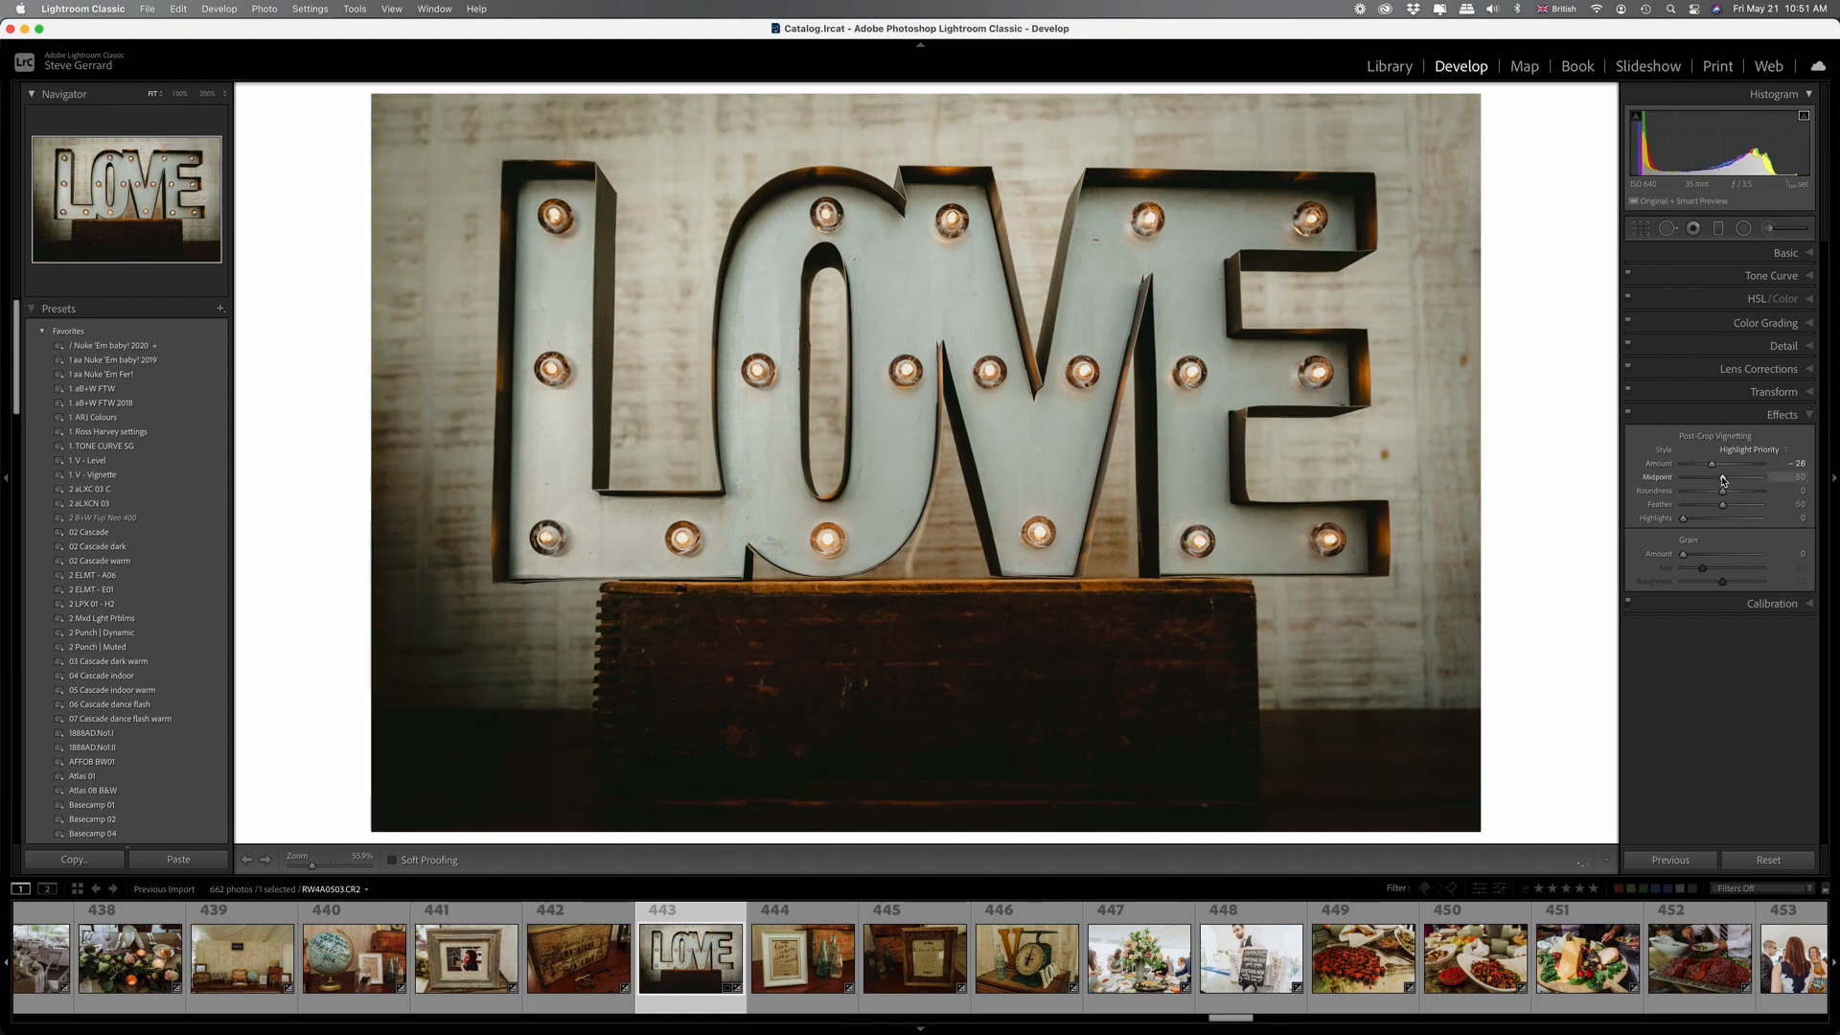
left_click_drag(1716, 468, 1734, 587)
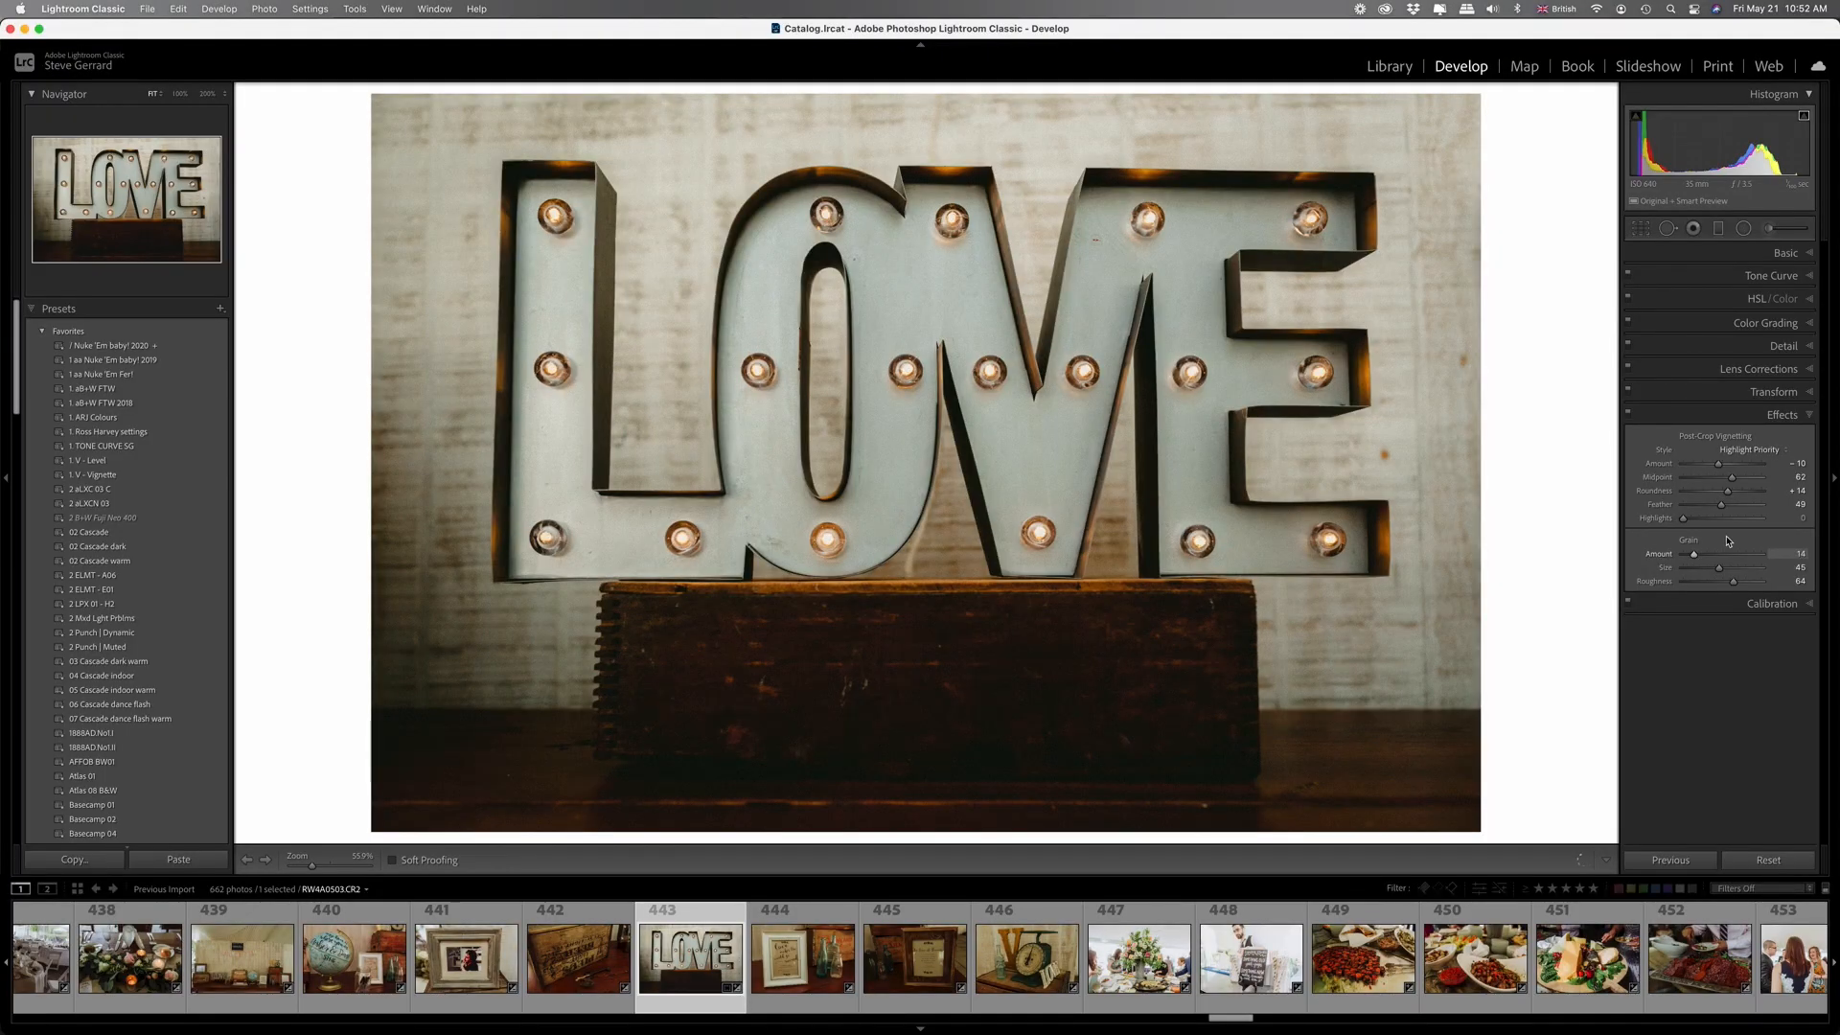
Strengthen the LOVE sign photo's grain amount and adjust its size while checking the wooden box up close.
left_click(975, 735)
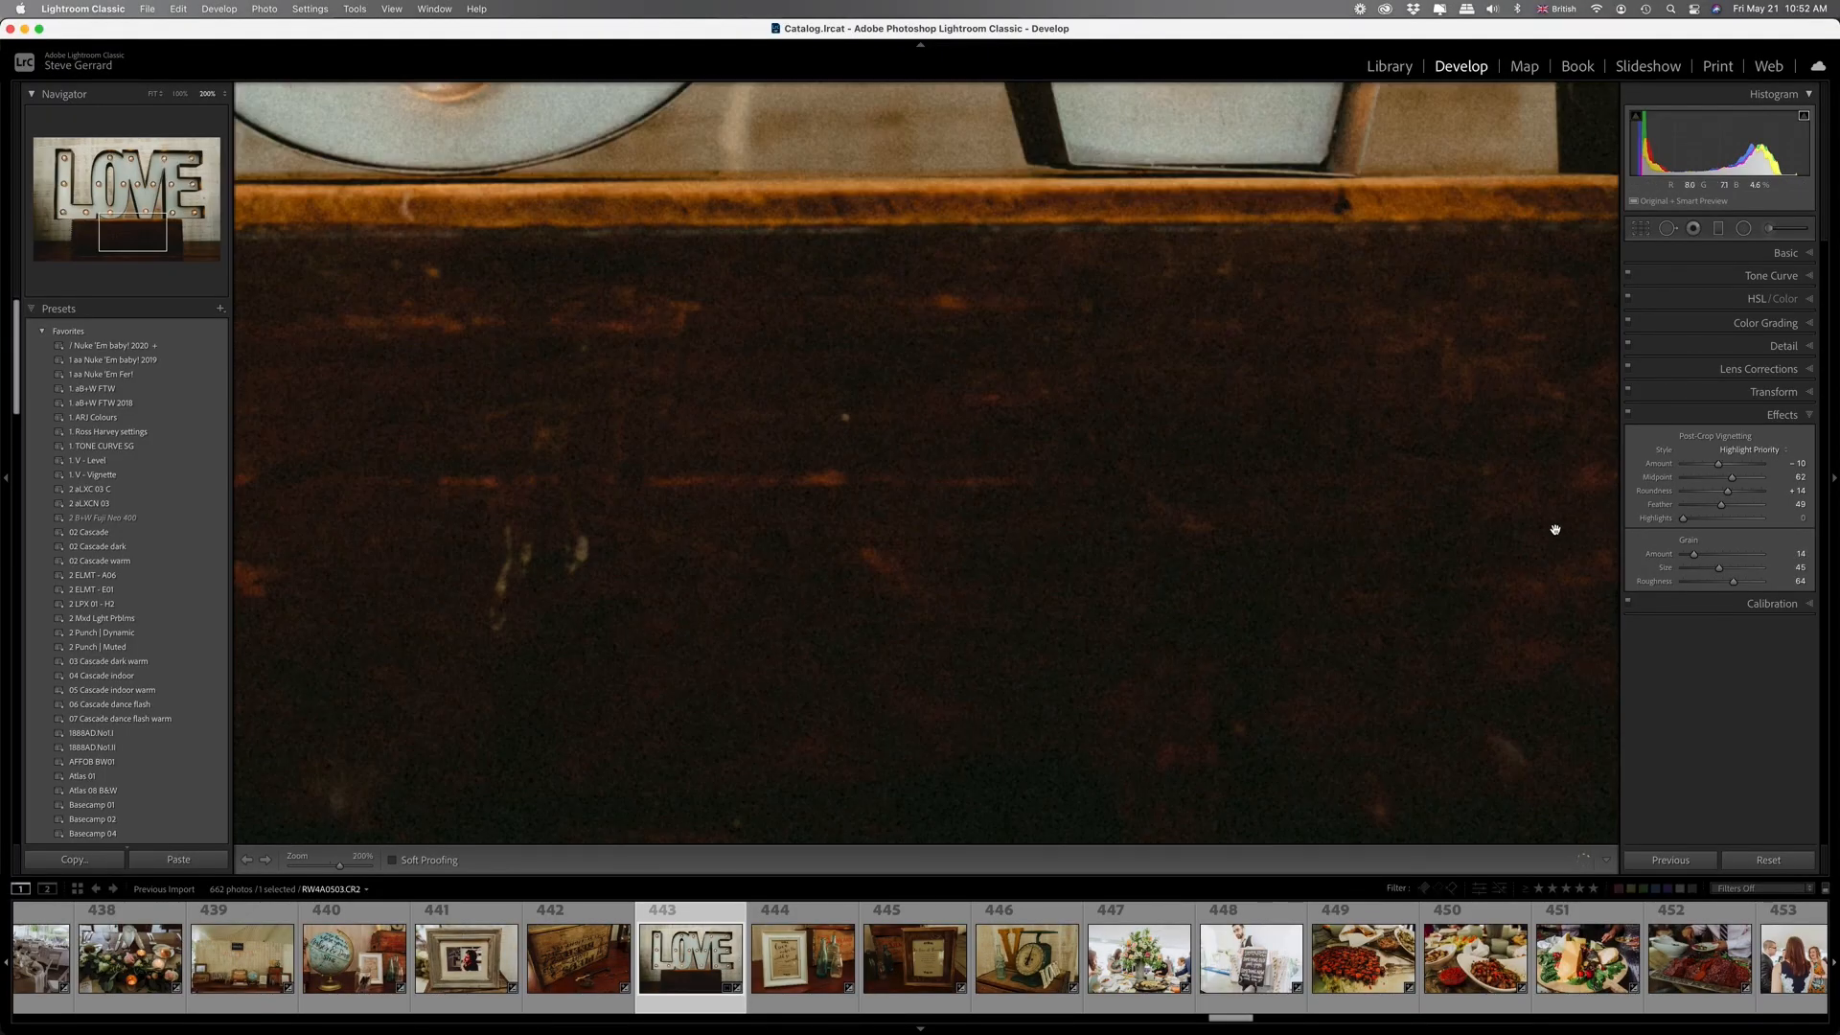
mouse_move(1694, 554)
left_mouse_down()
mouse_move(1744, 557)
mouse_move(1710, 558)
left_mouse_up()
left_click(1744, 567)
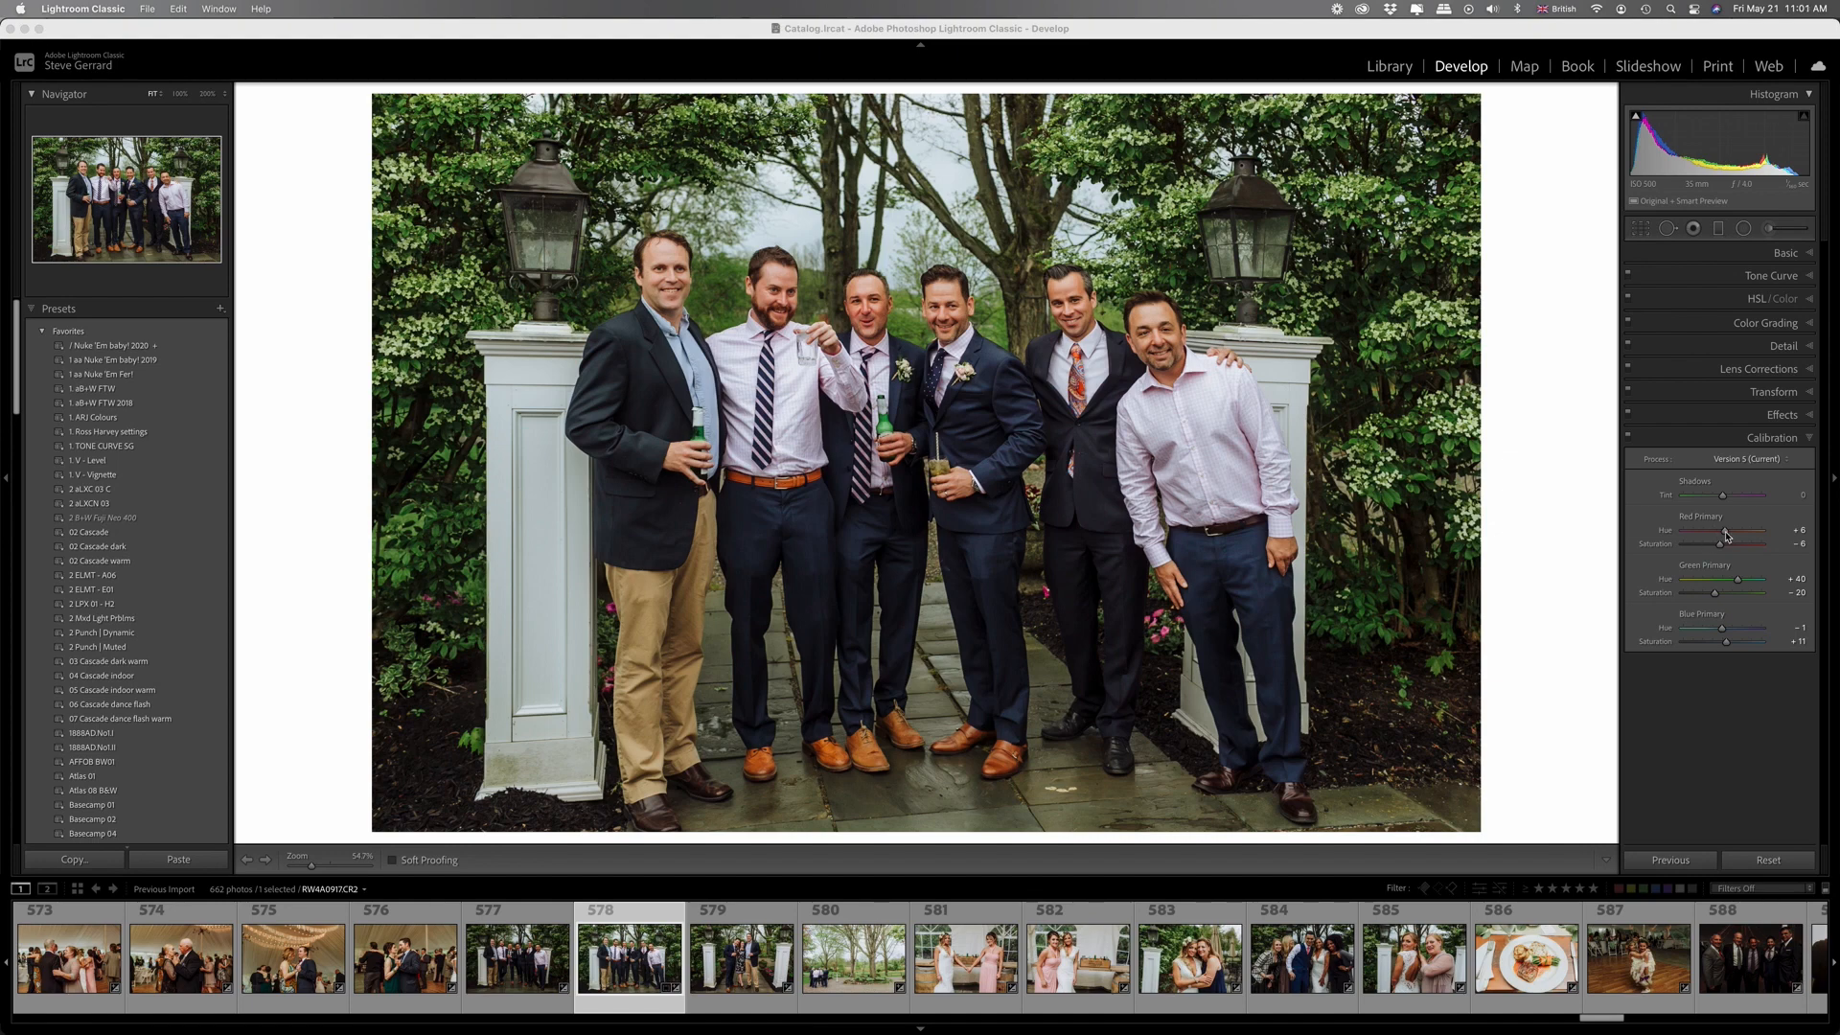
Calibrate the men's group photo with Red Primary hue −4, Green Primary saturation −41 and Blue Primary saturation +68, undoing a trial Blue hue shift.
left_click_drag(1727, 537, 1703, 629)
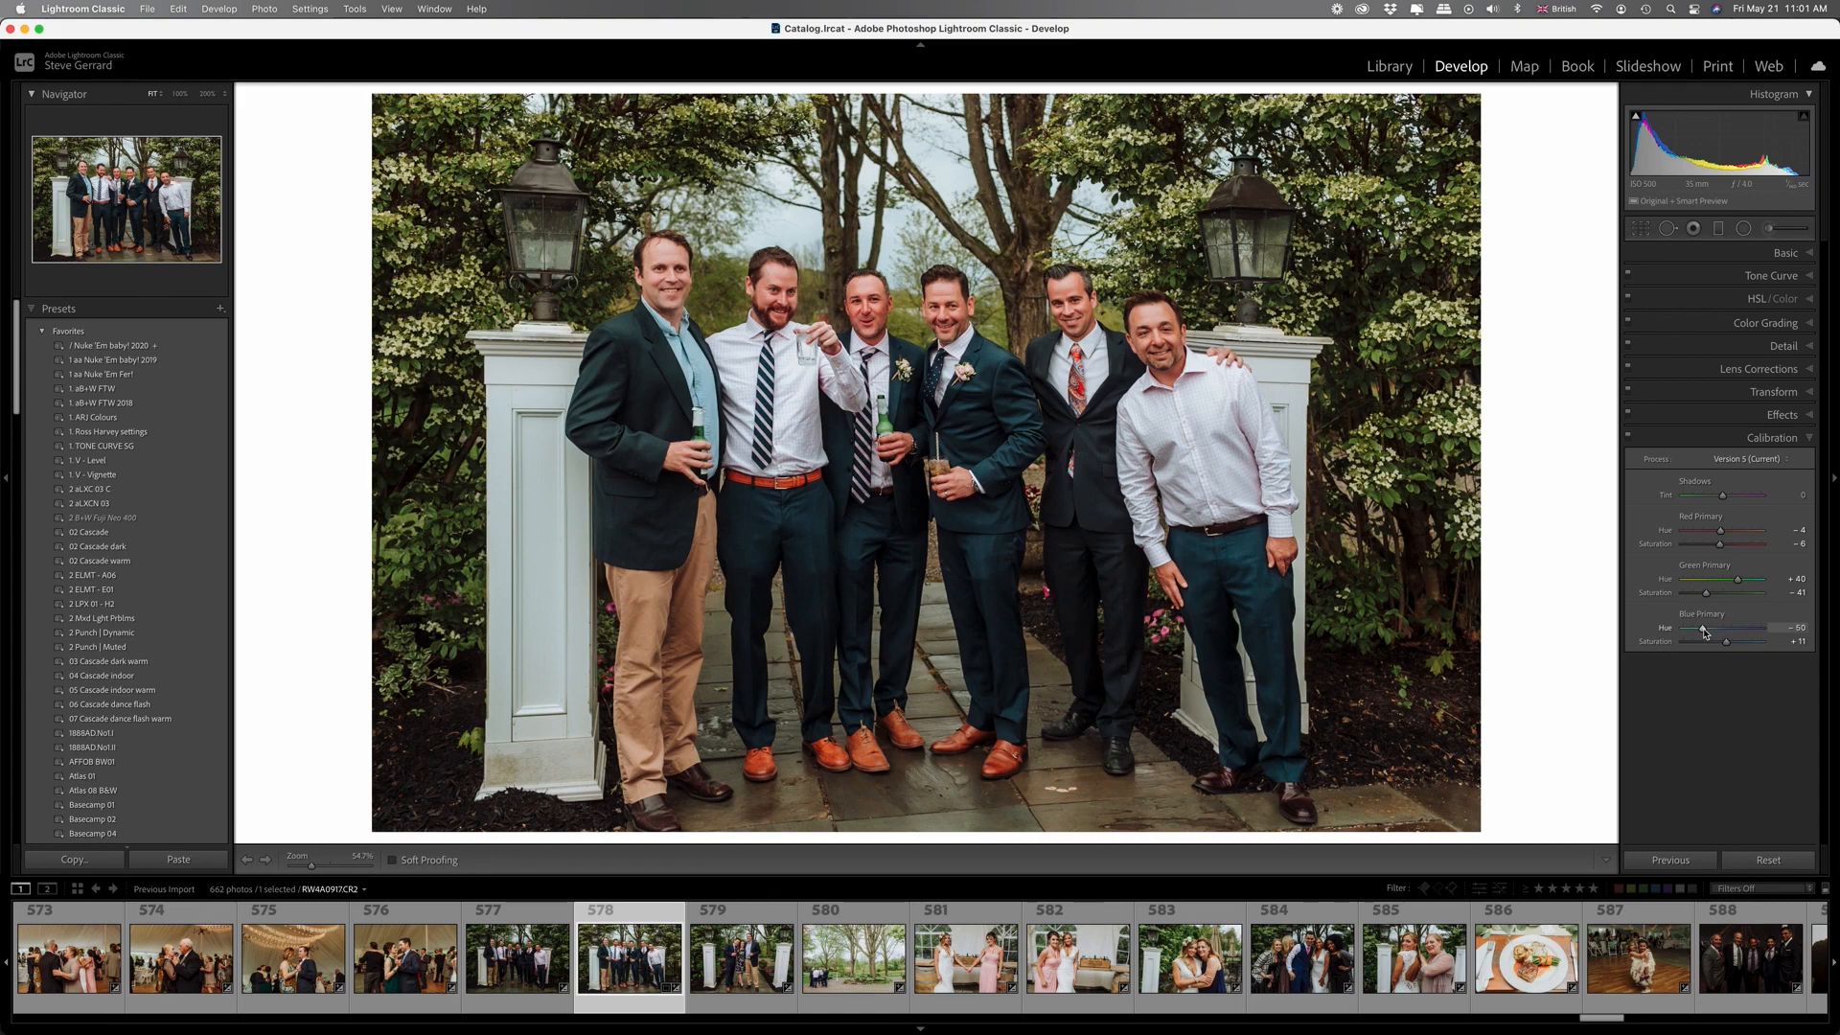
key("super+z")
mouse_move(1726, 641)
left_mouse_down()
mouse_move(1667, 645)
mouse_move(1745, 649)
left_mouse_up()
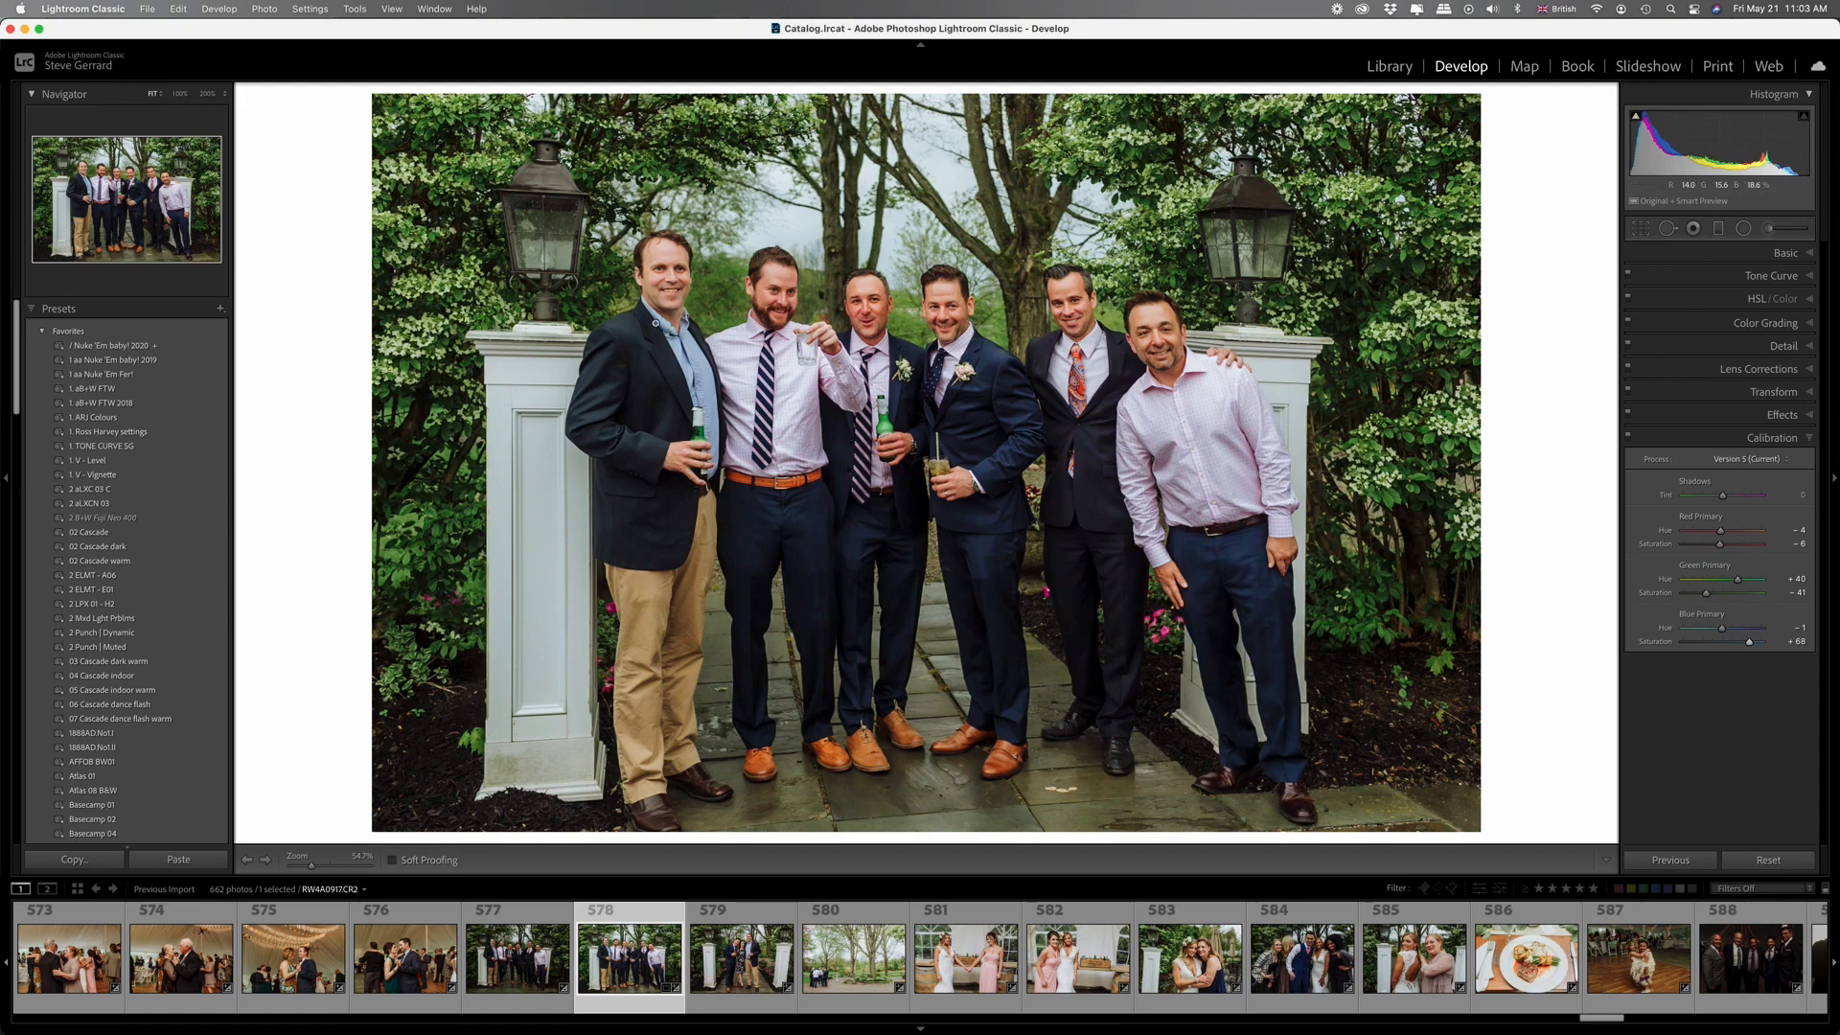
Send the men's group photo to Adobe Photoshop 2021 for editing.
left_click(278, 8)
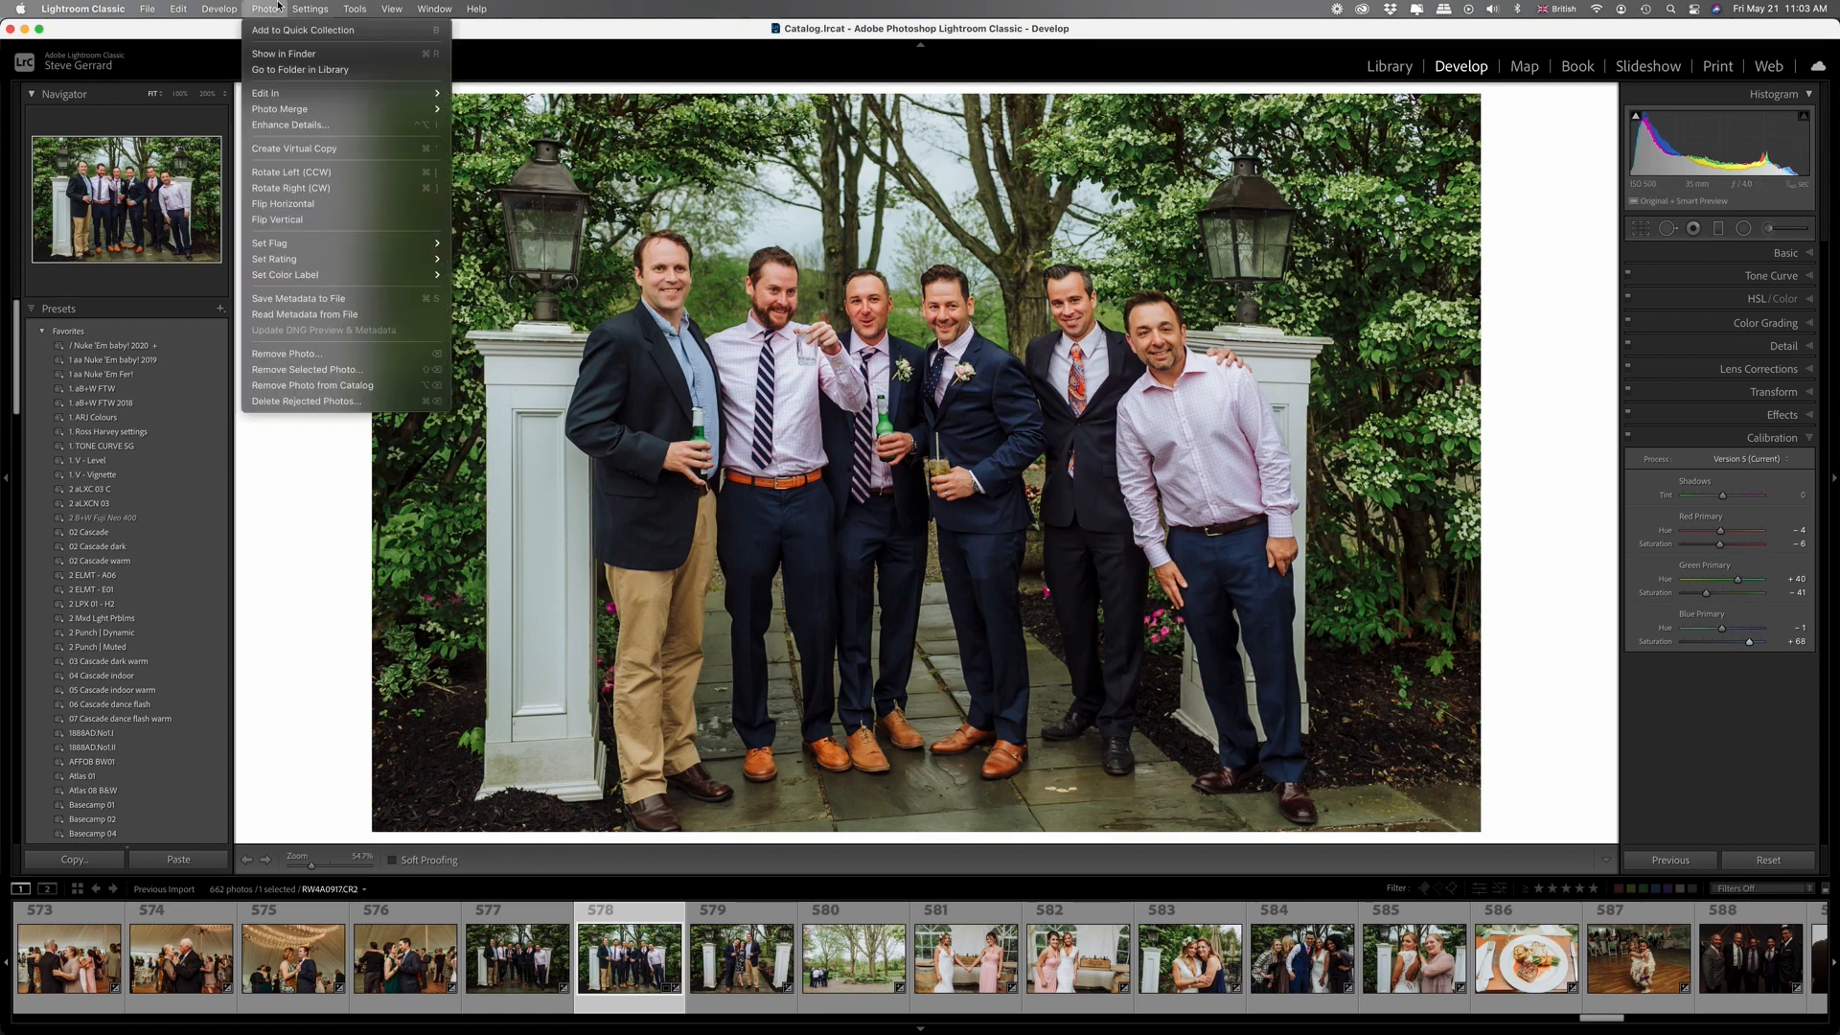
mouse_move(272, 91)
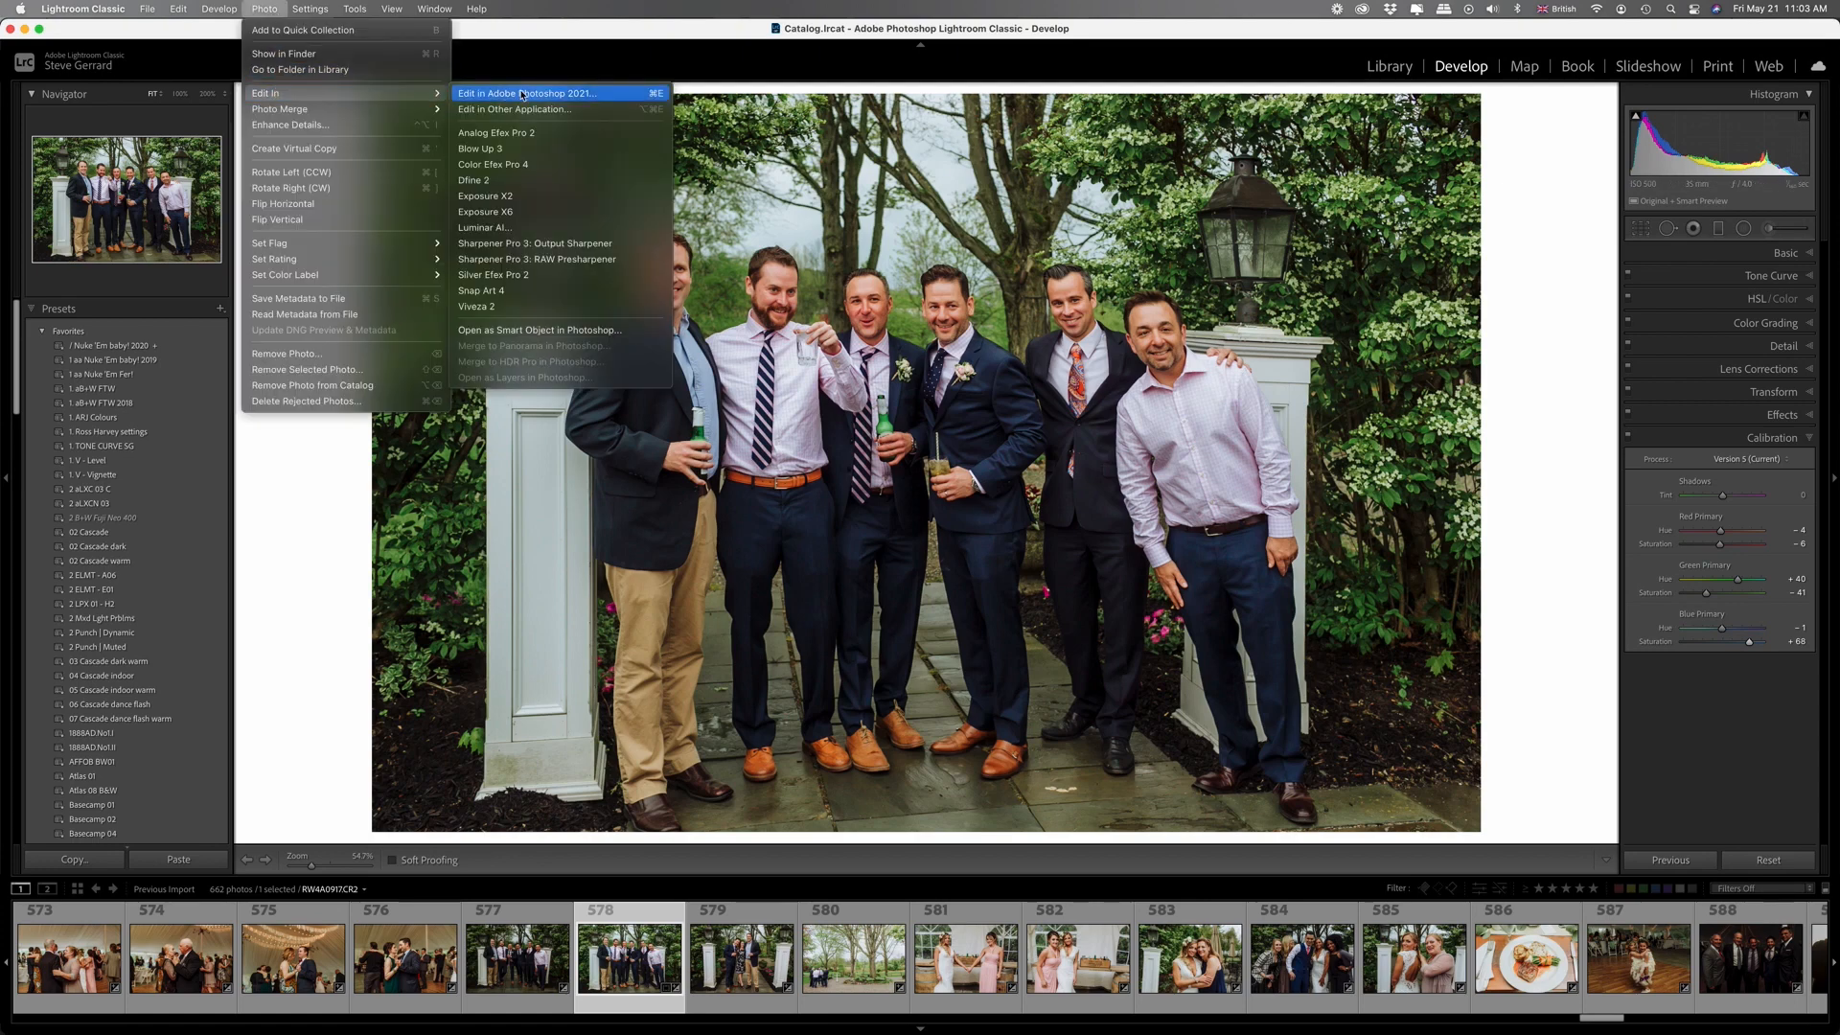
left_click(580, 93)
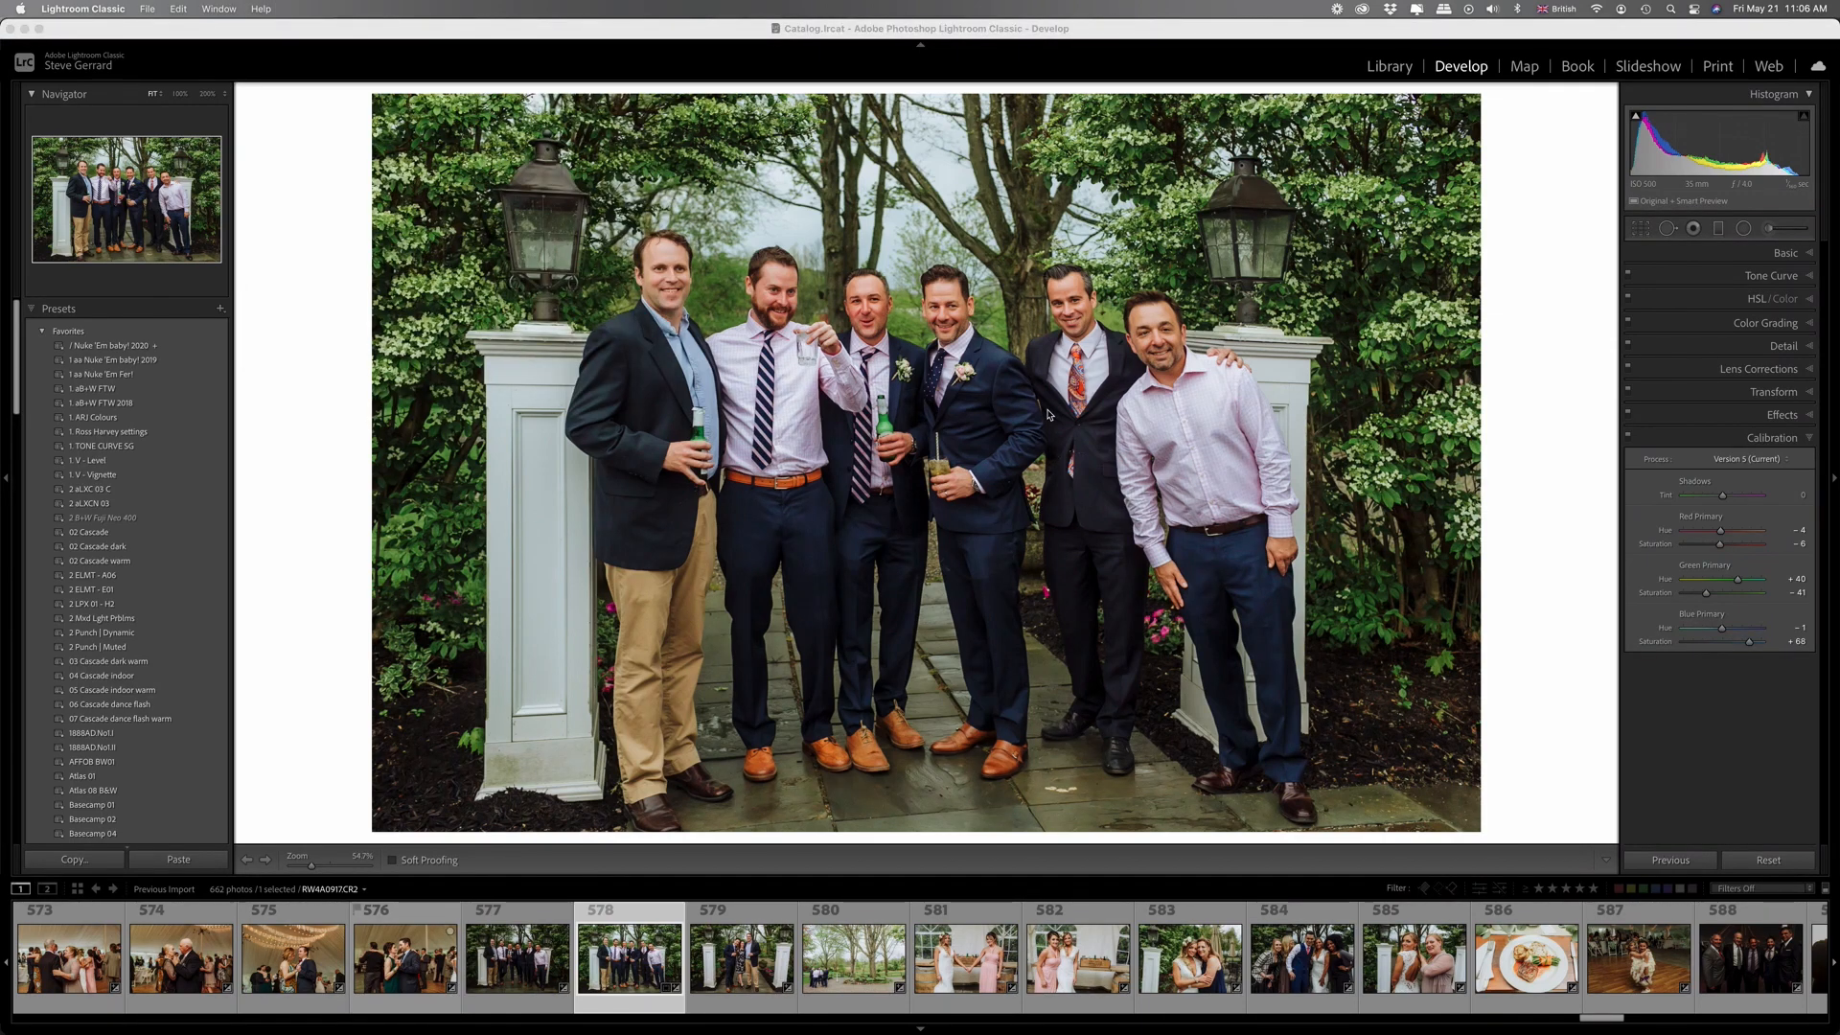
Copy all develop settings from photo 578 except Spot Removal, Crop, Local Adjustments and Transform.
left_click(511, 956)
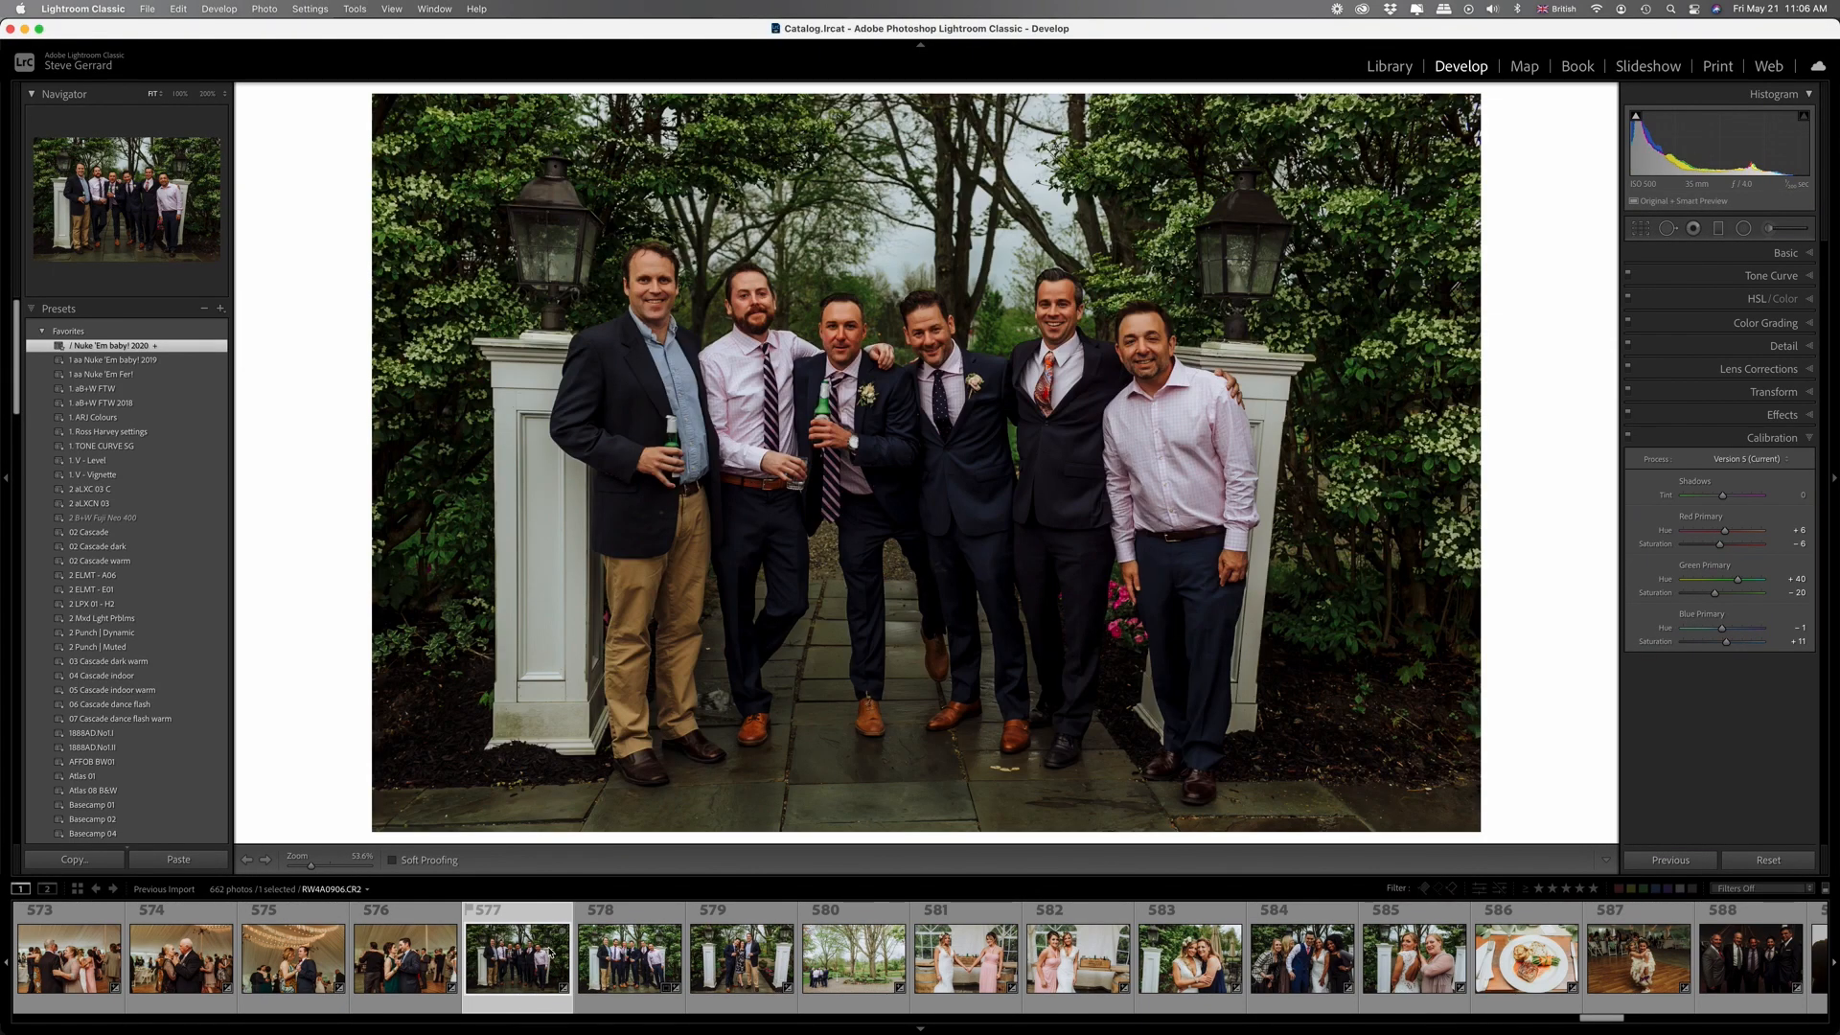
left_click(632, 950)
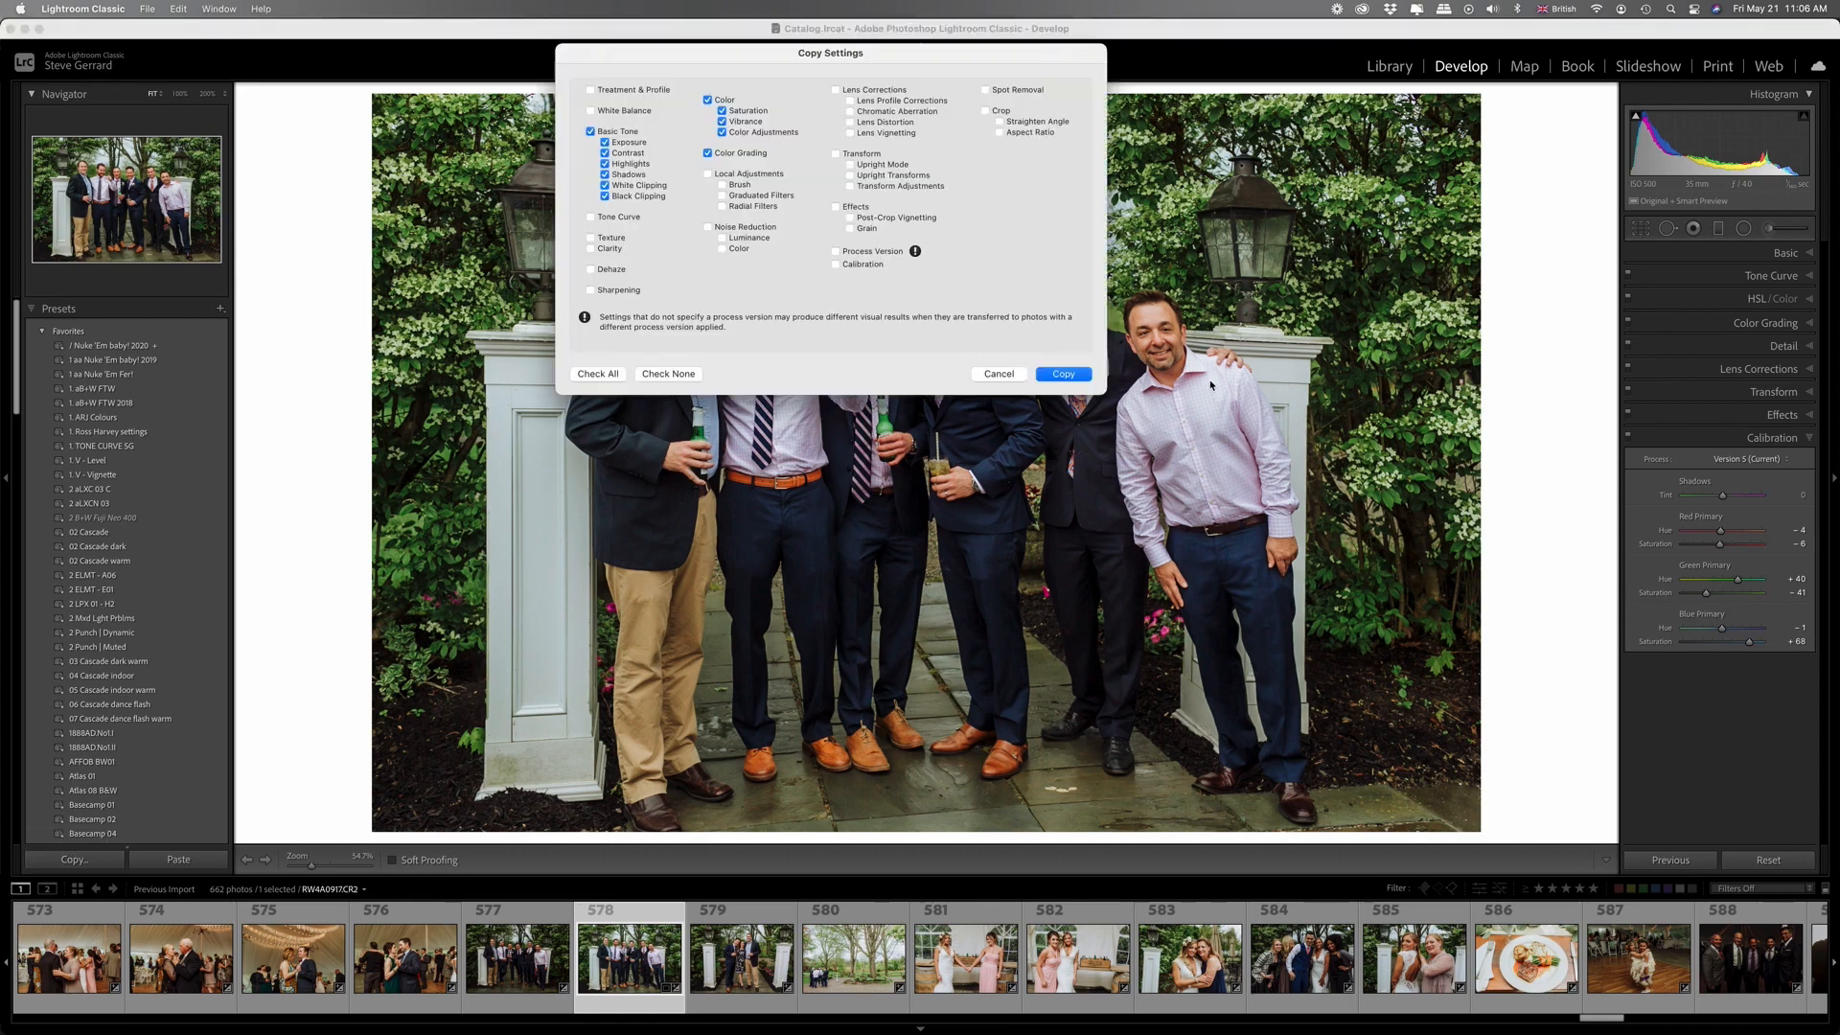
left_click(590, 375)
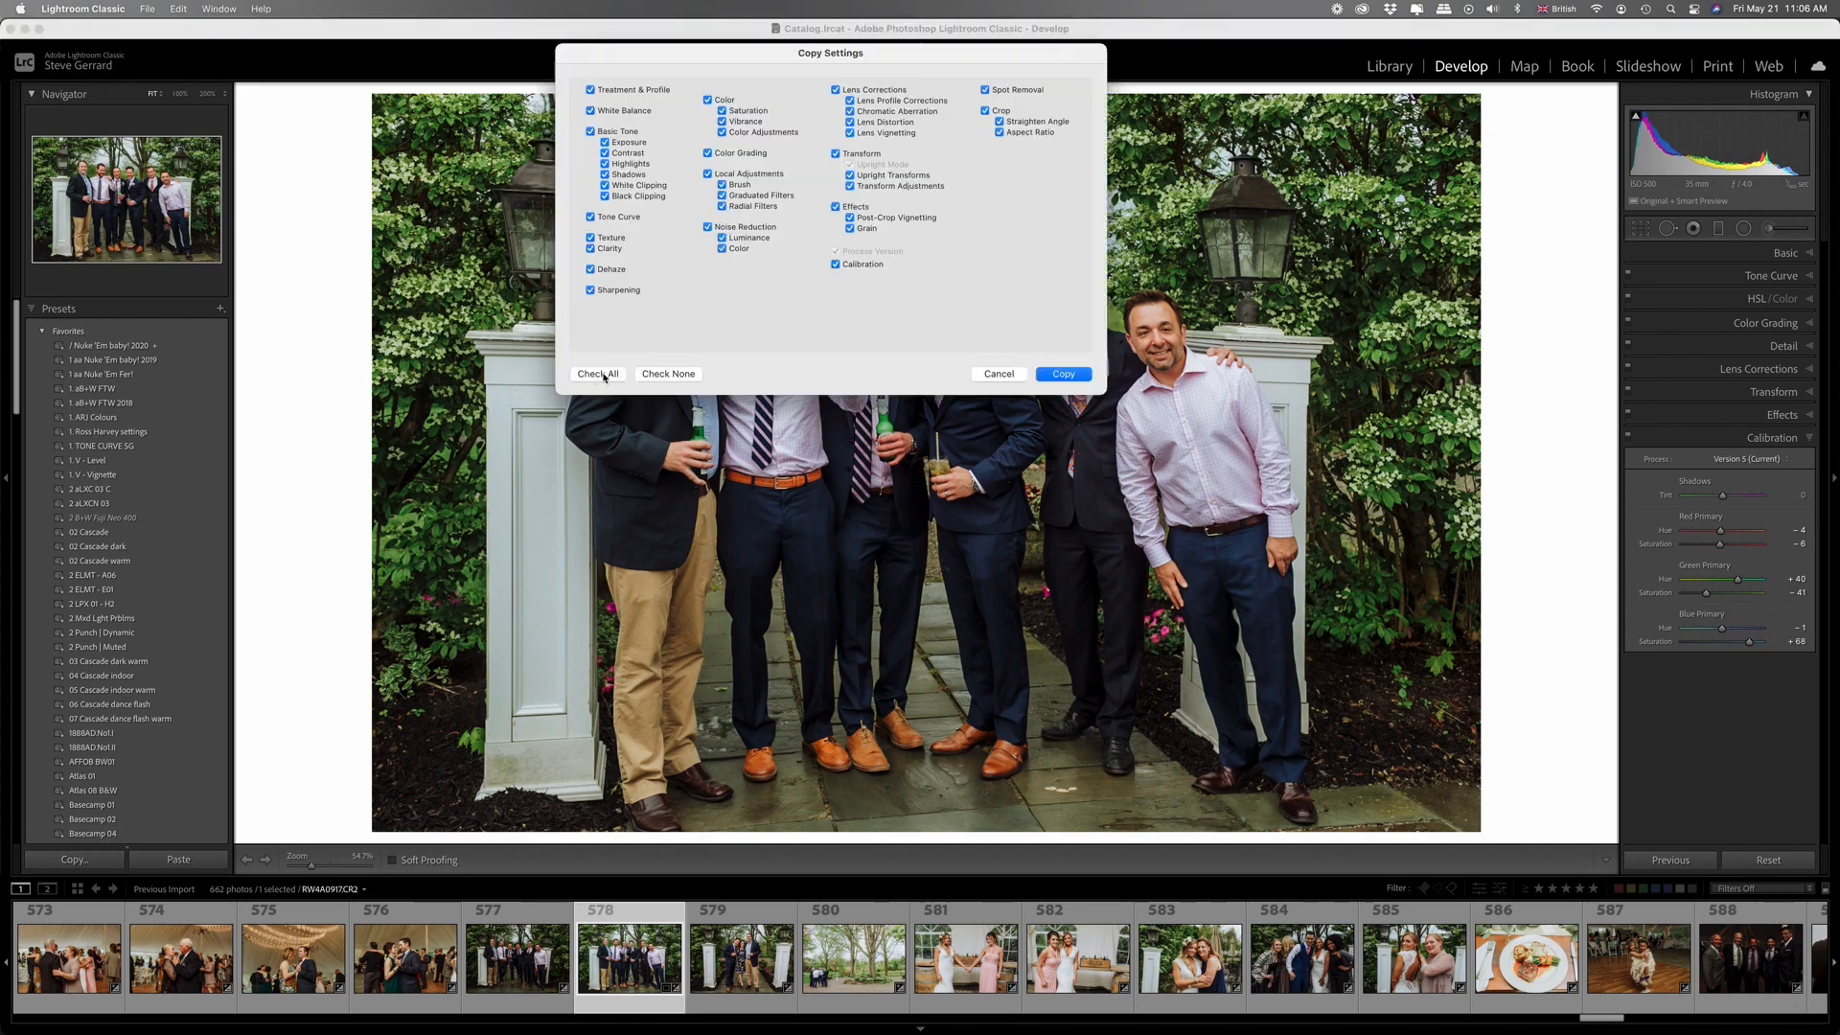
left_click(985, 90)
left_click(986, 111)
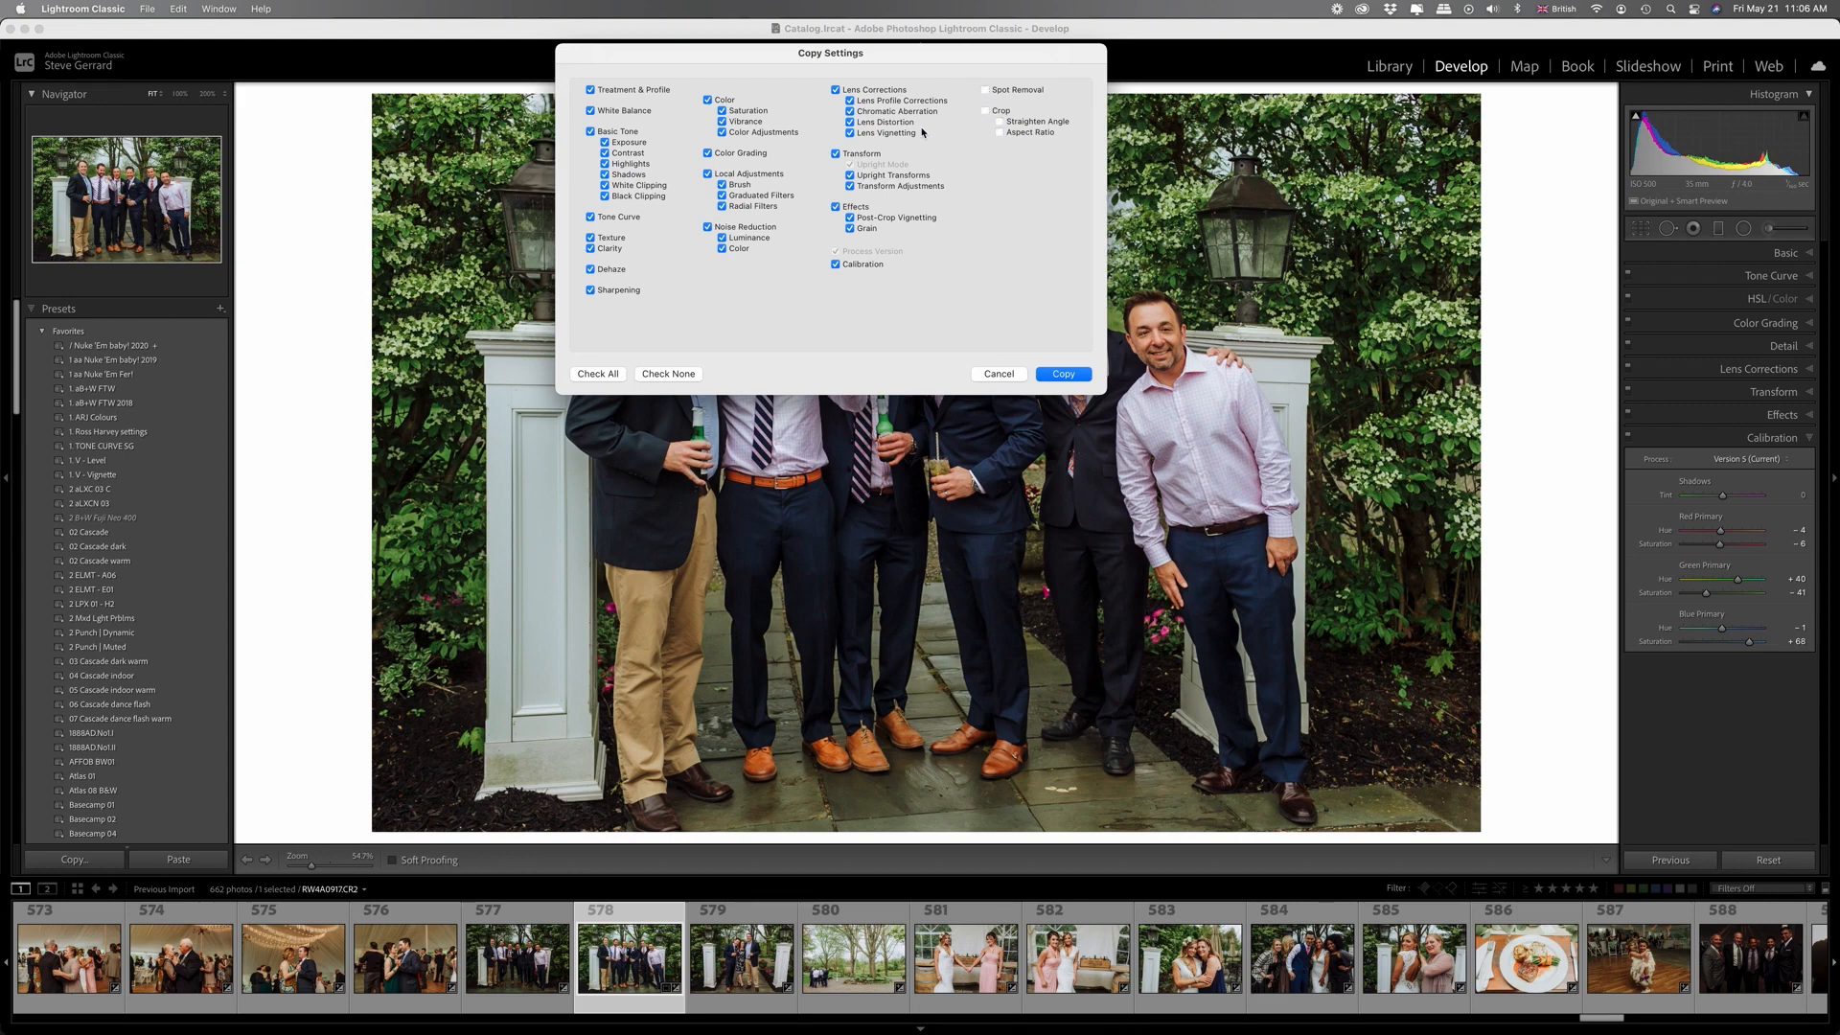
left_click(708, 173)
left_click(837, 154)
left_click(1064, 374)
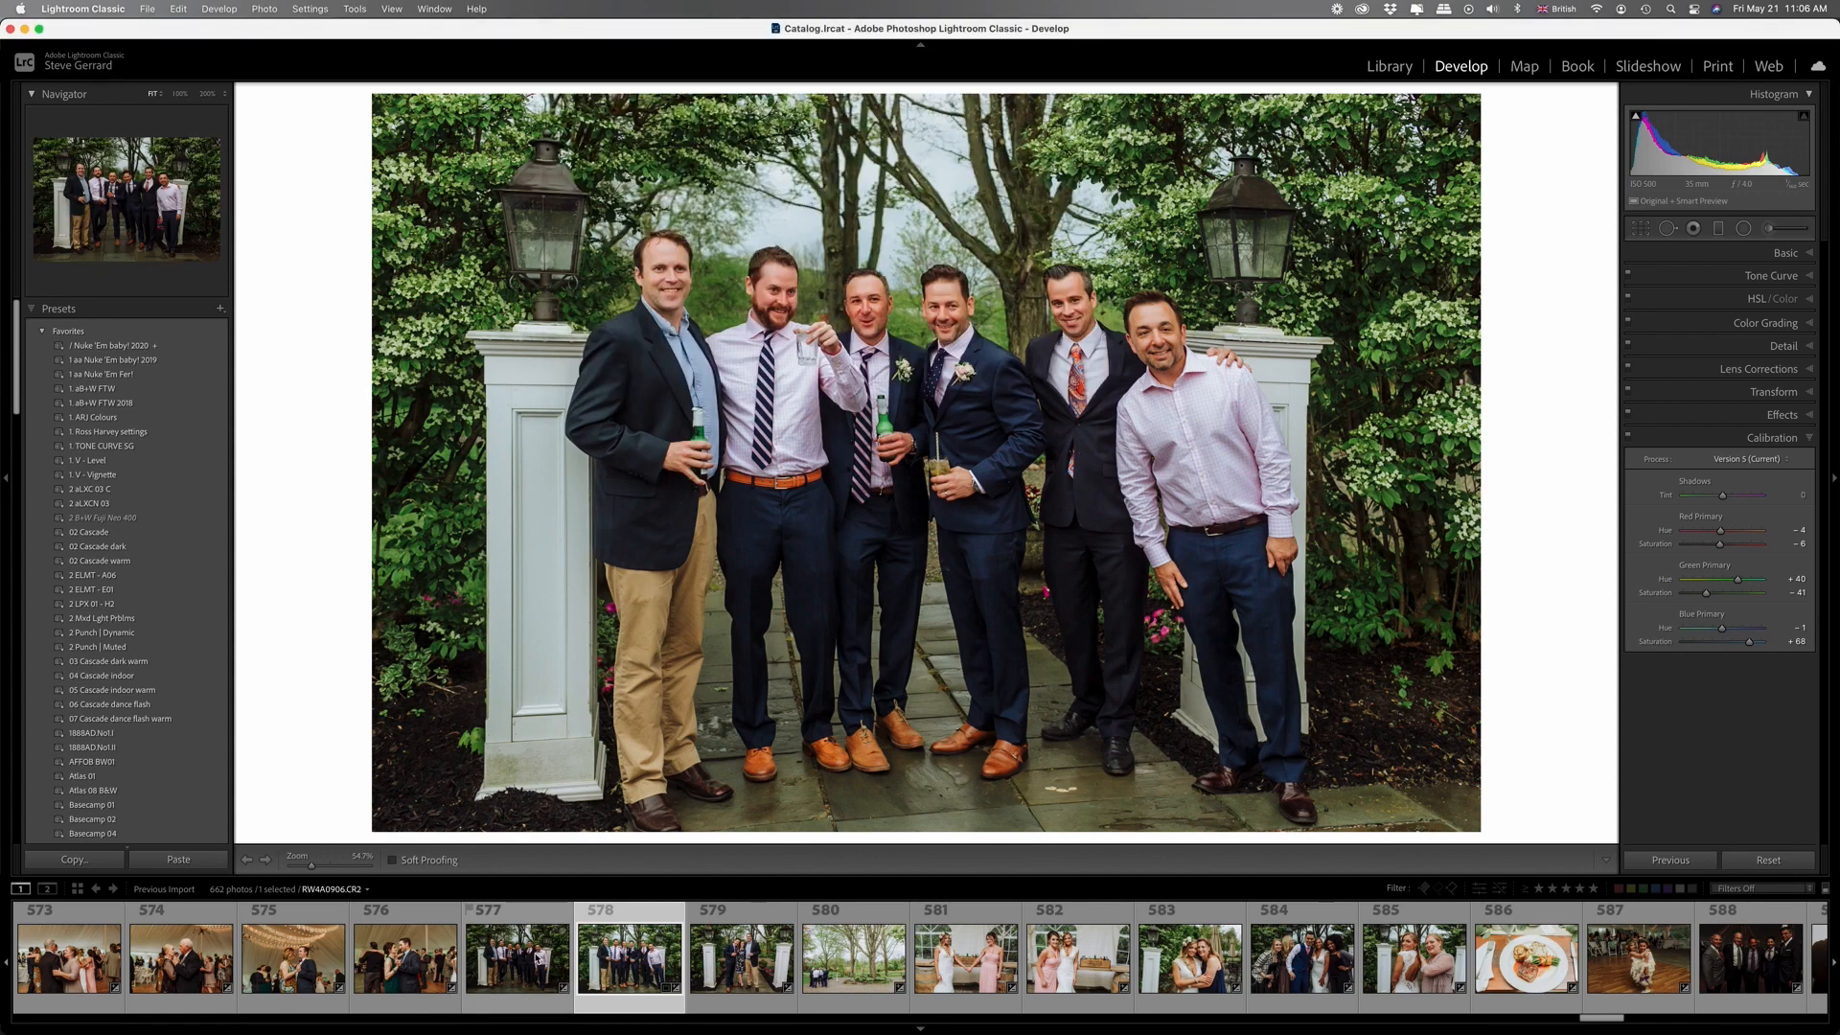
Paste the copied settings onto photo 577 and compare it with its before view.
left_click(535, 956)
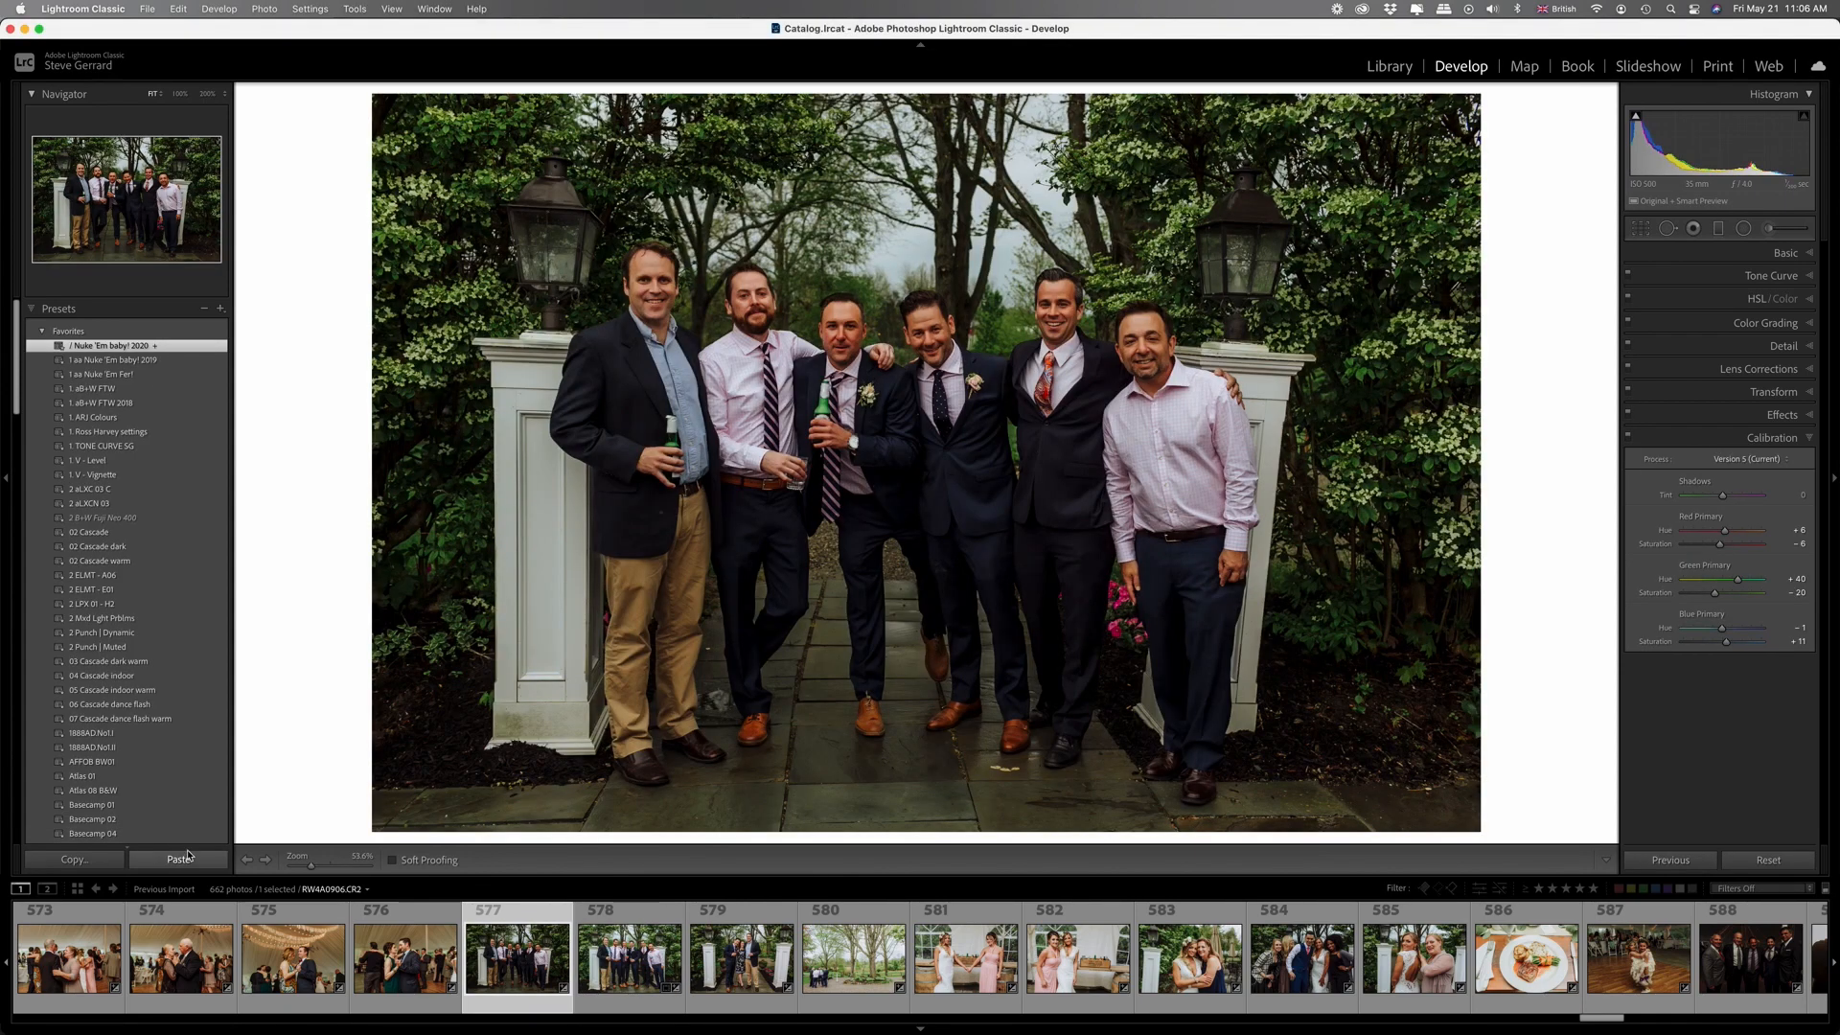
key("super+shift+v")
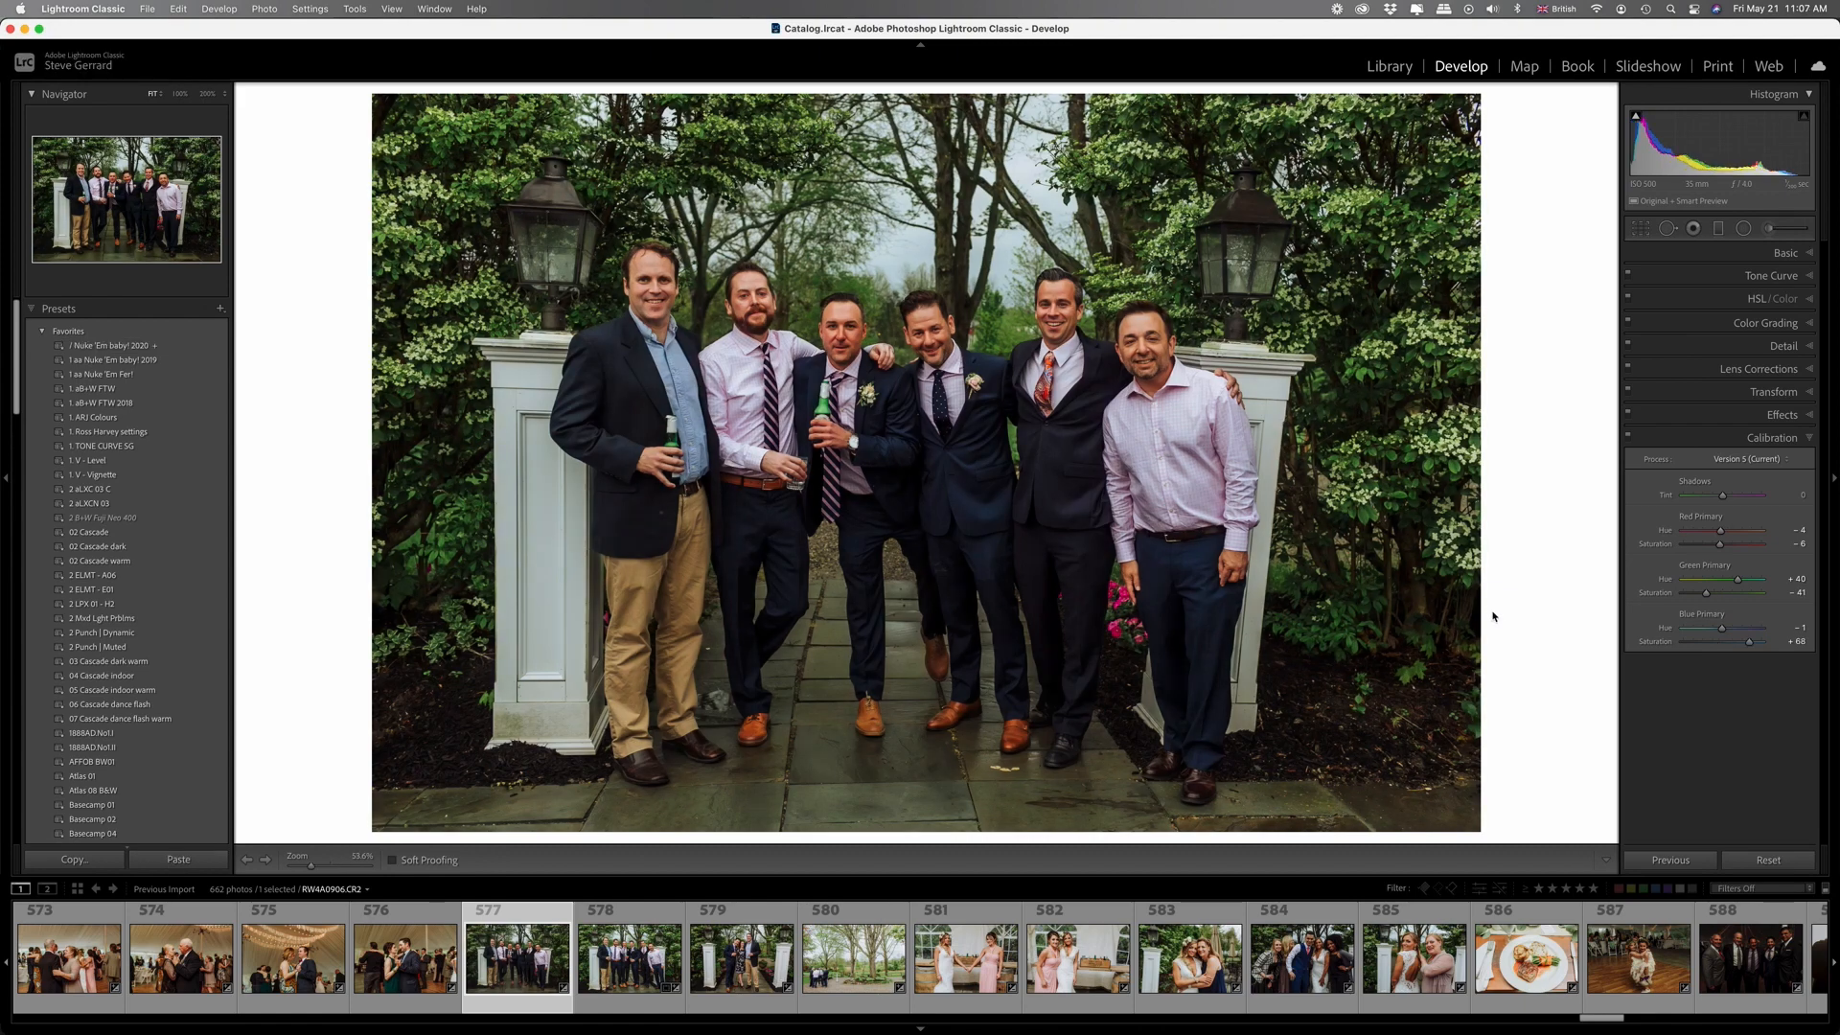
key("backslash")
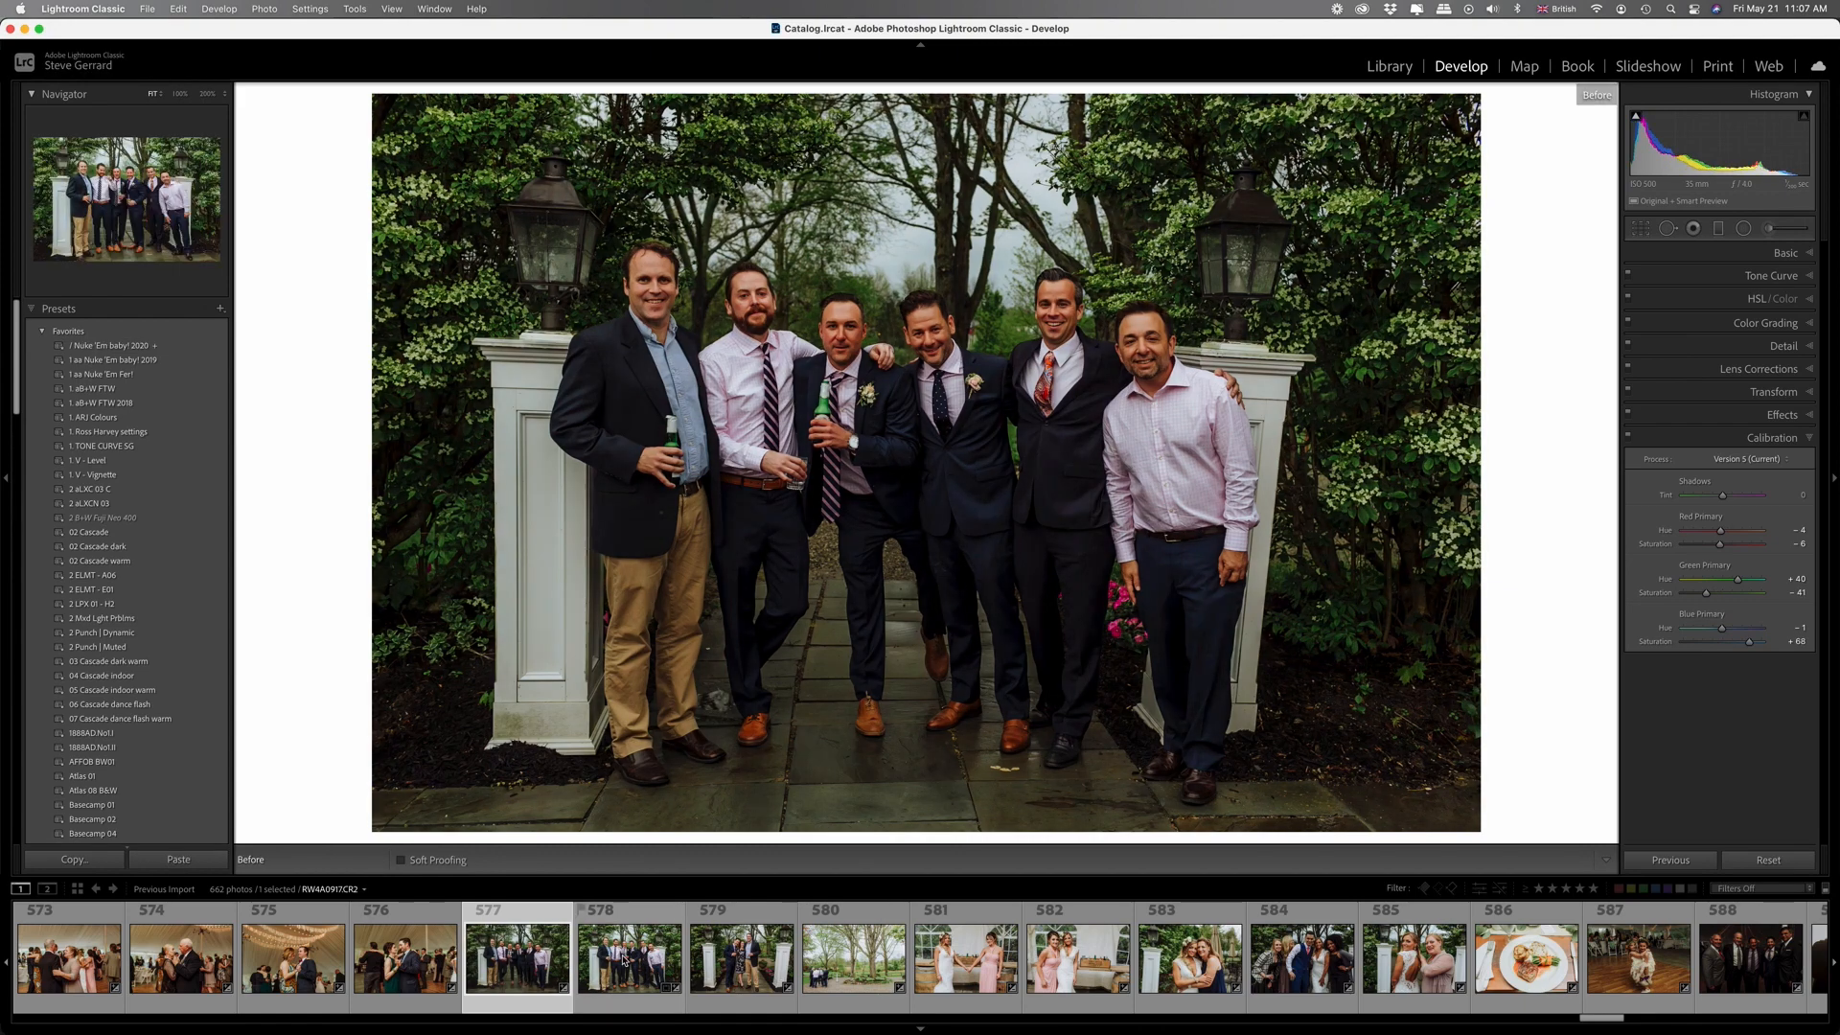
key("backslash")
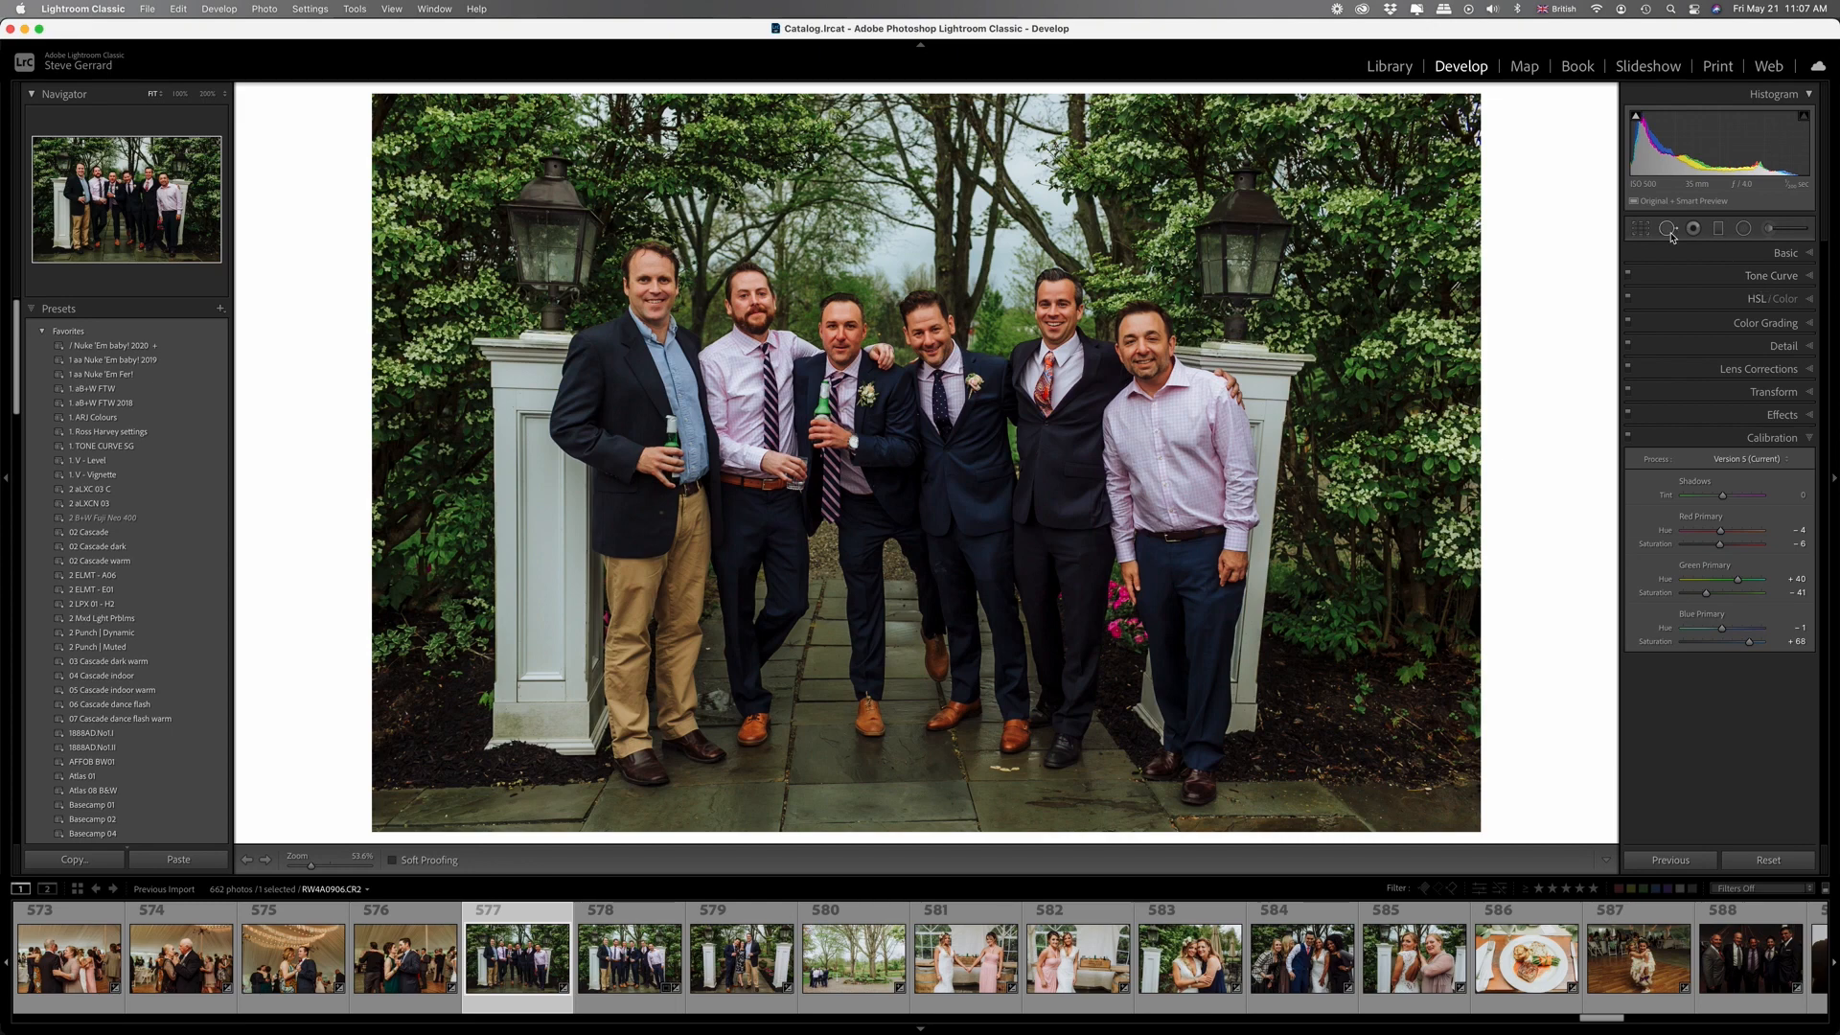
Straighten photo 577 with the Crop tool by about −1.8 degrees, and return to photo 578.
key("r")
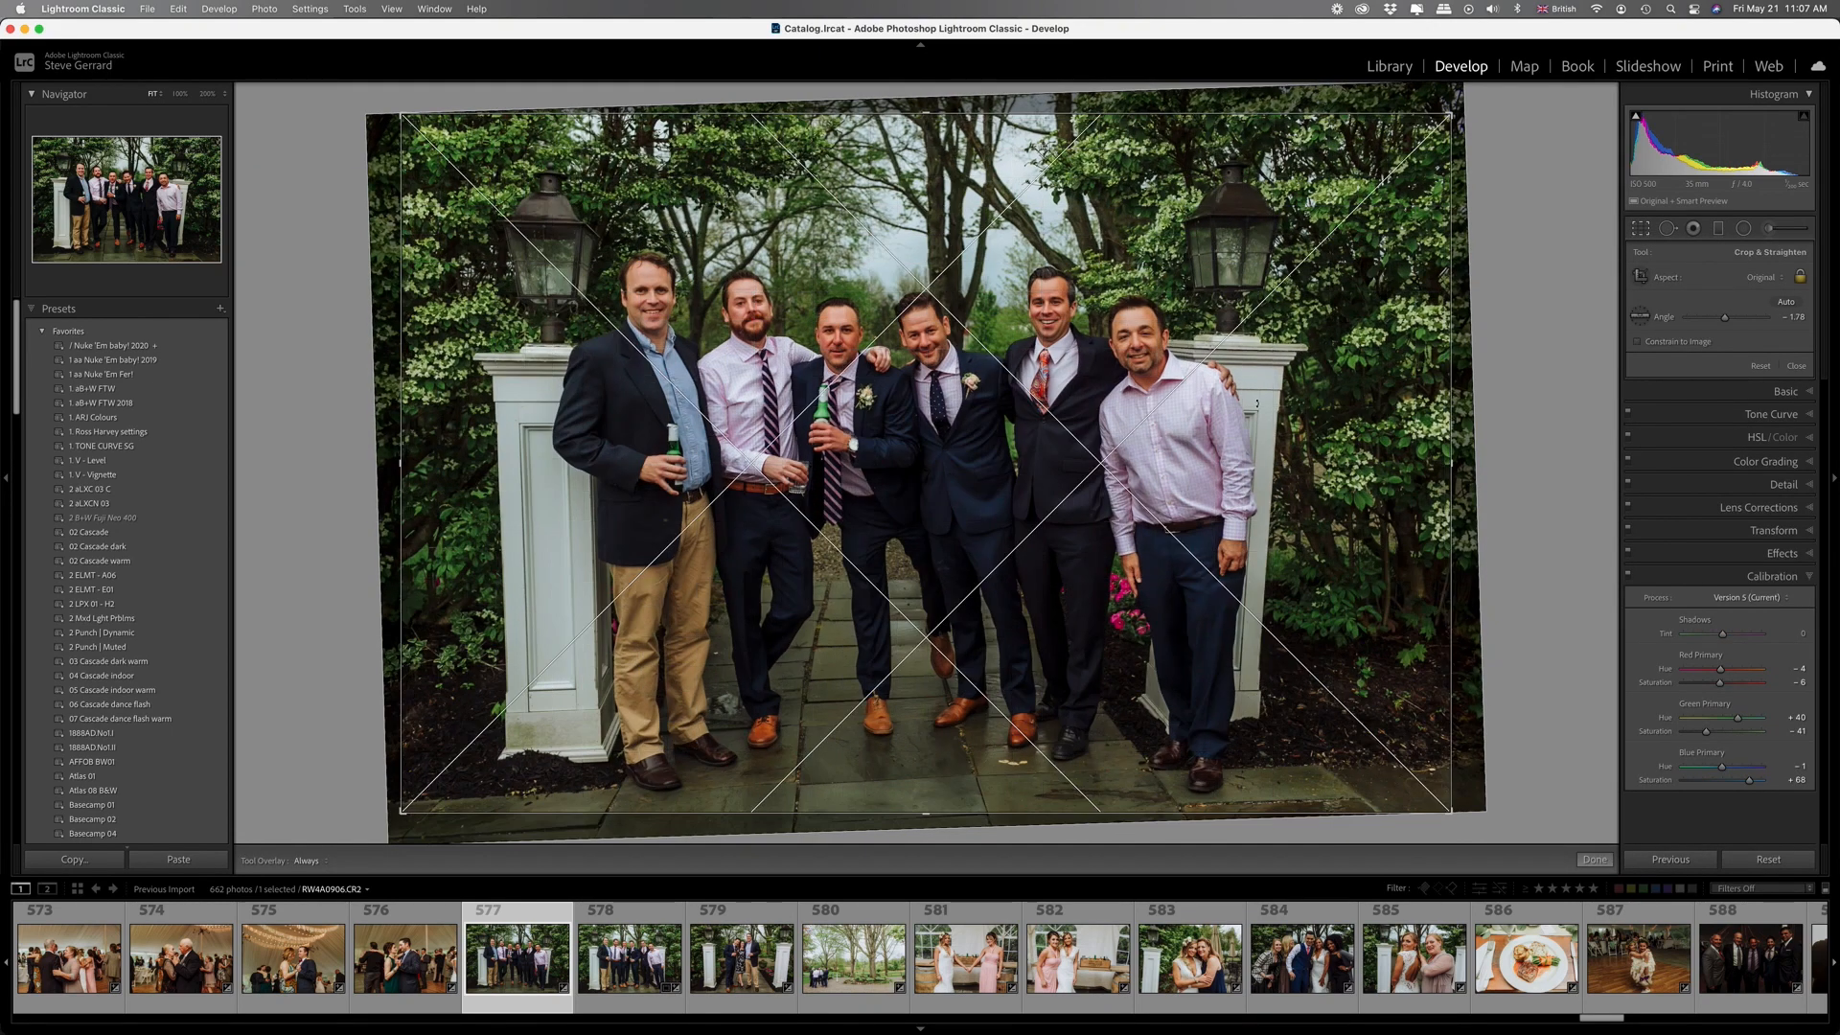
left_click_drag(1273, 421, 1287, 422)
left_click(629, 958)
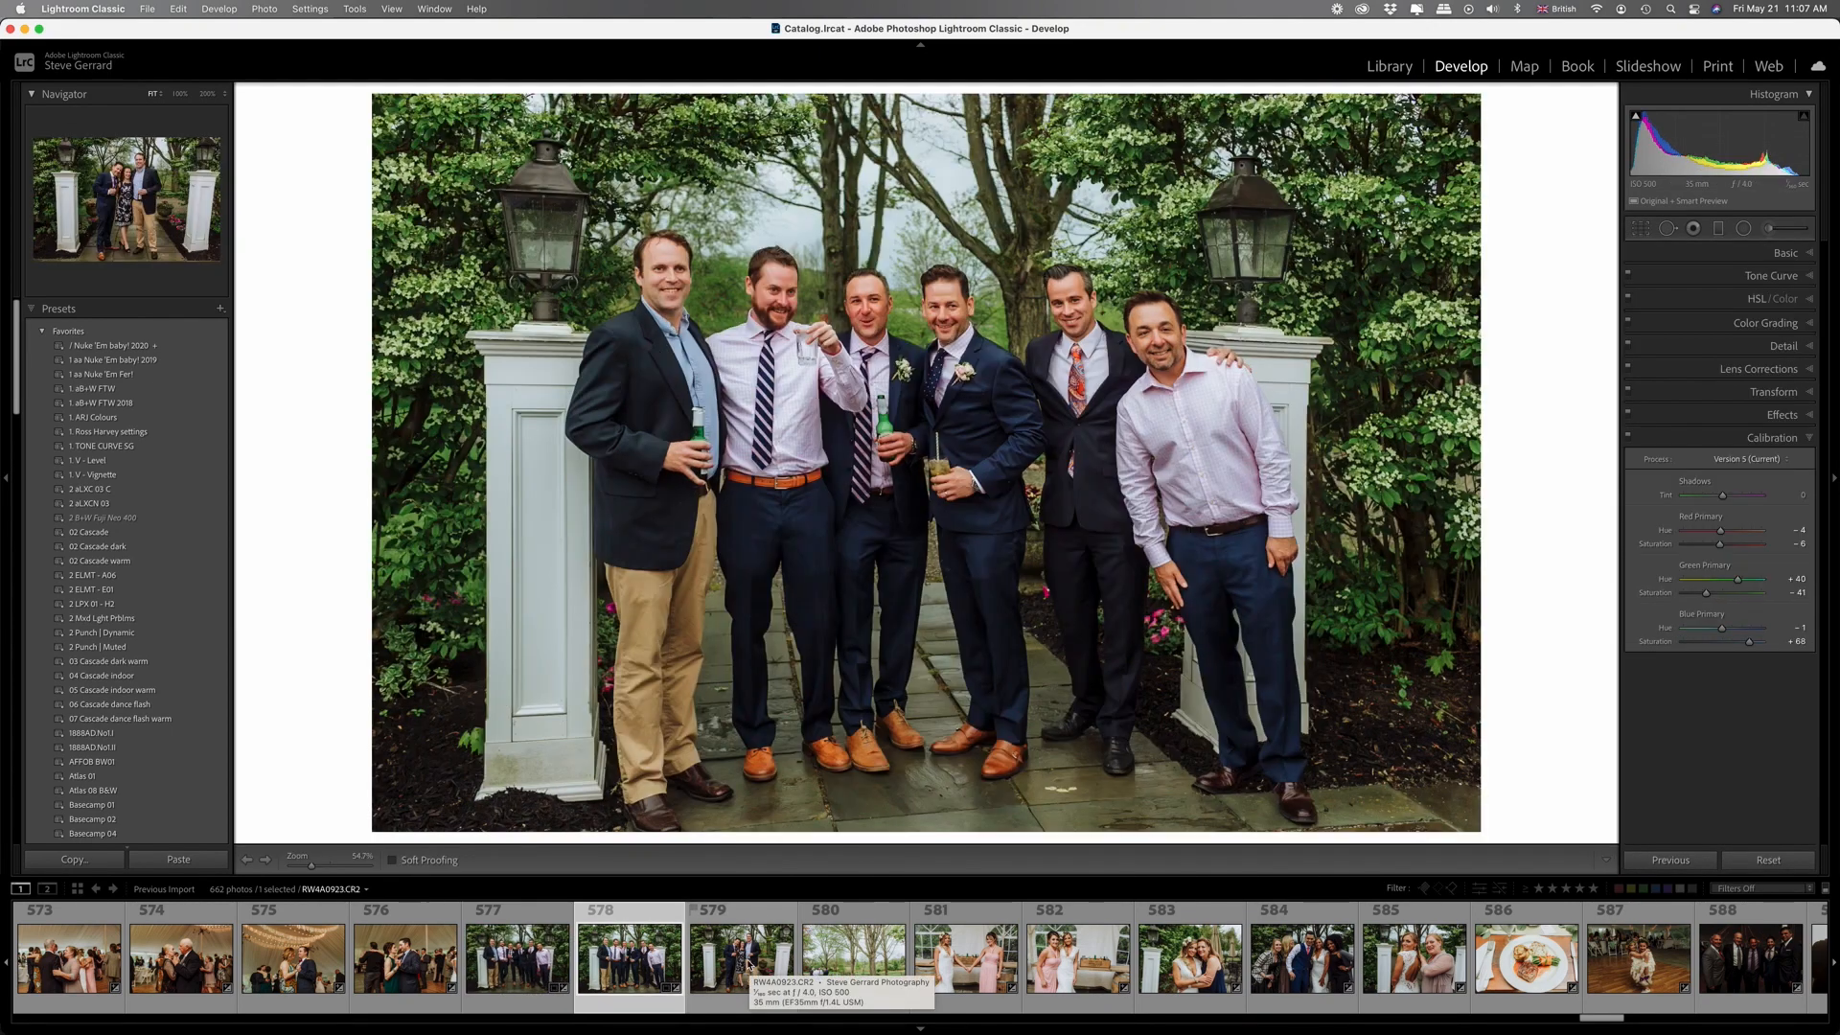
Apply the previous photo's develop settings to photo 579, the group of three between the white pillars.
left_click(760, 955)
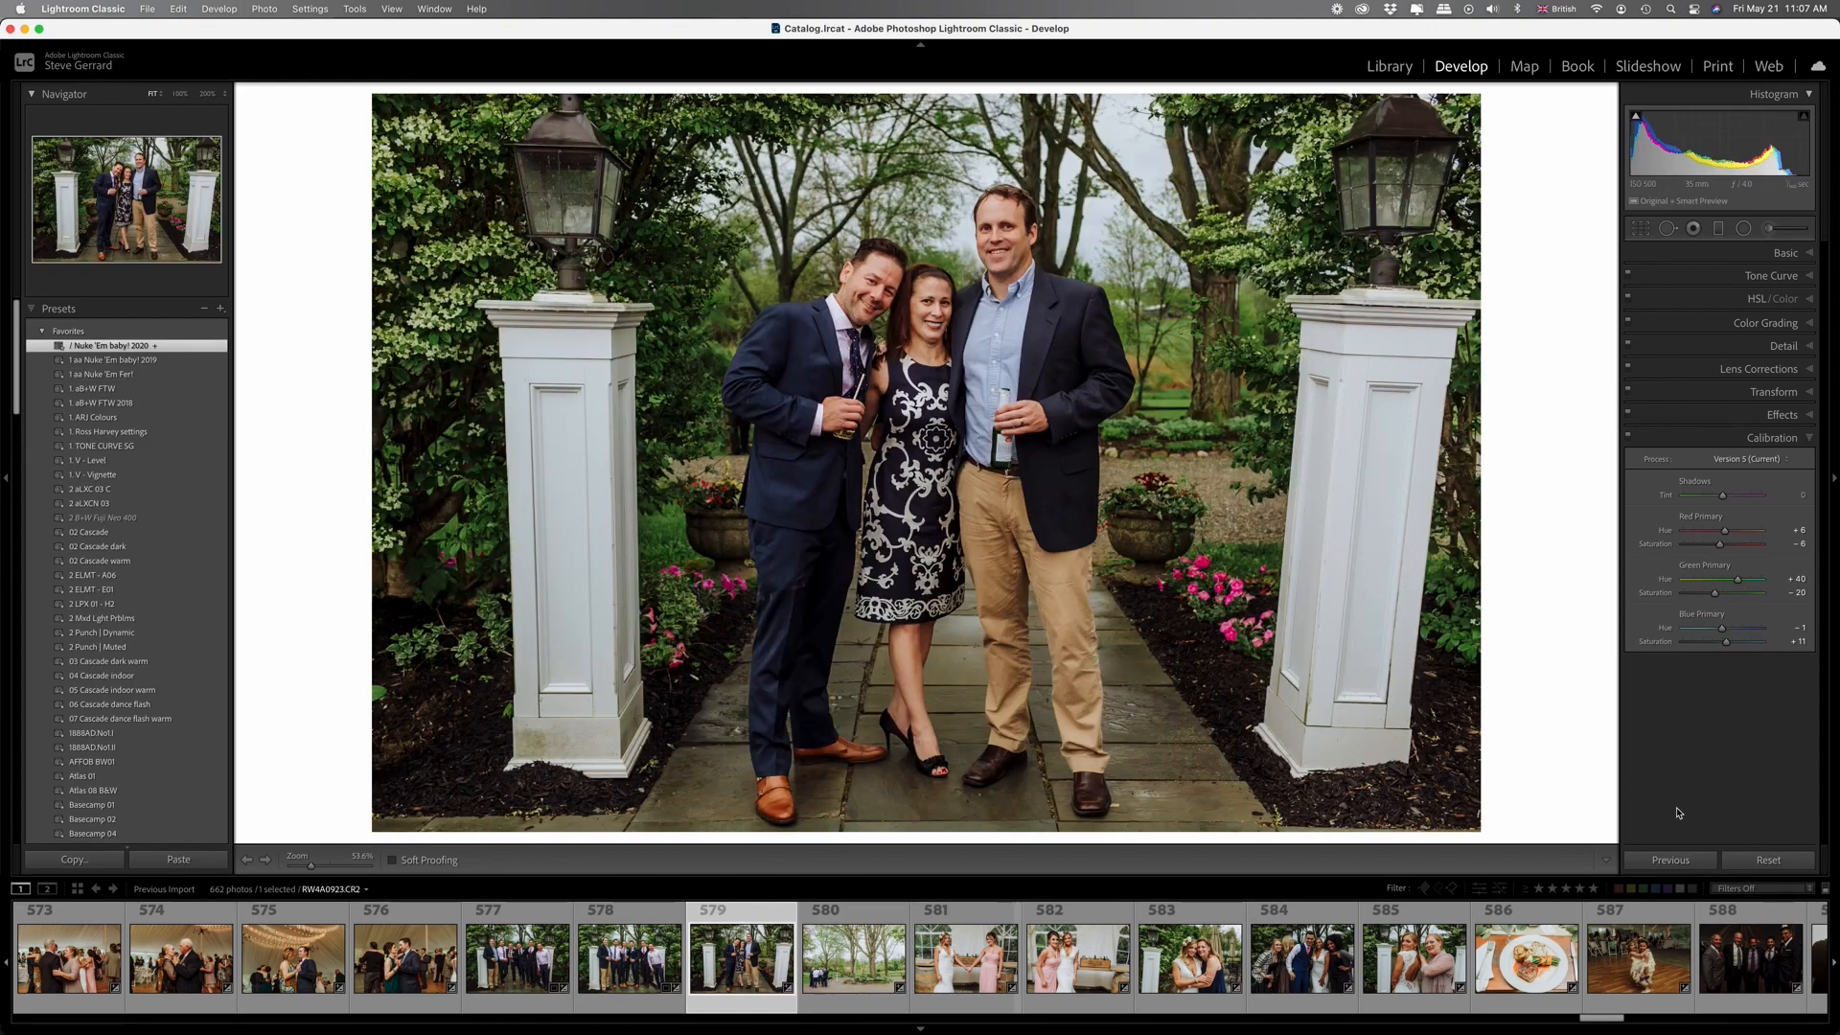
left_click(1671, 861)
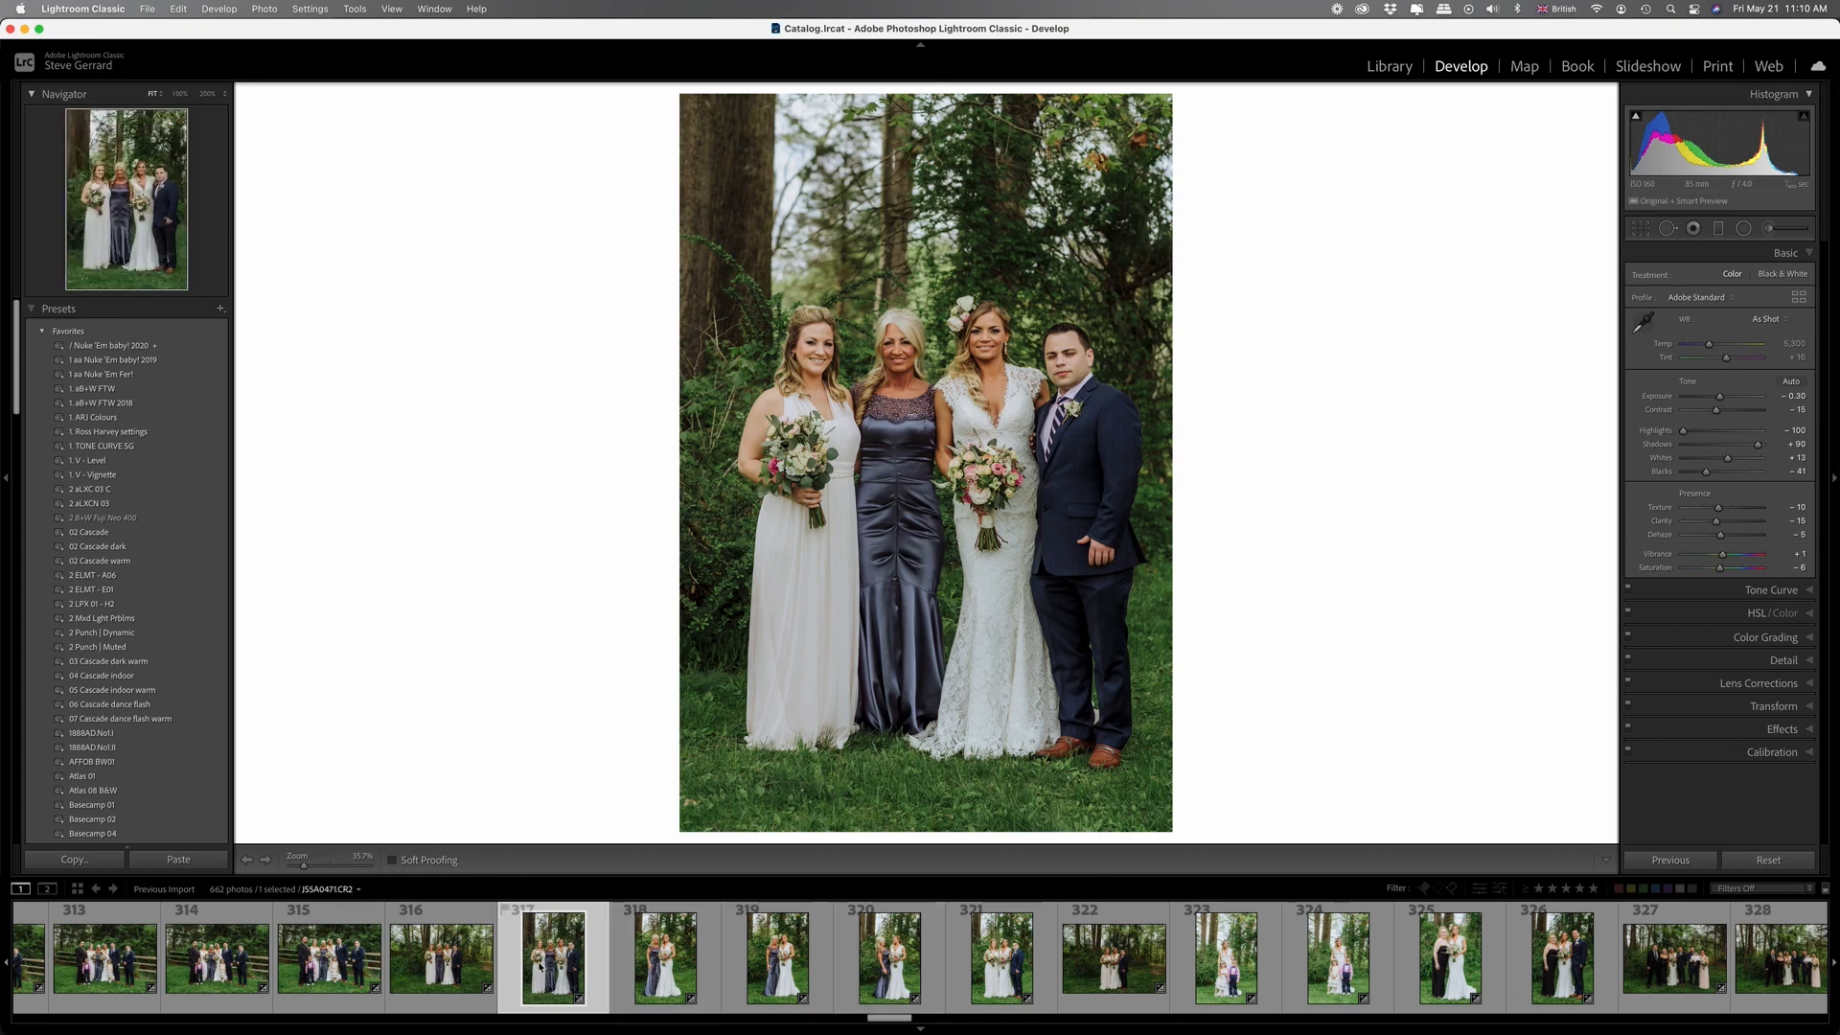
Synchronize photo 317's develop settings to photos 318–321, excluding Spot Removal, Crop, Local Adjustments and Transform, and check the following photos.
left_click(1004, 952, "shift")
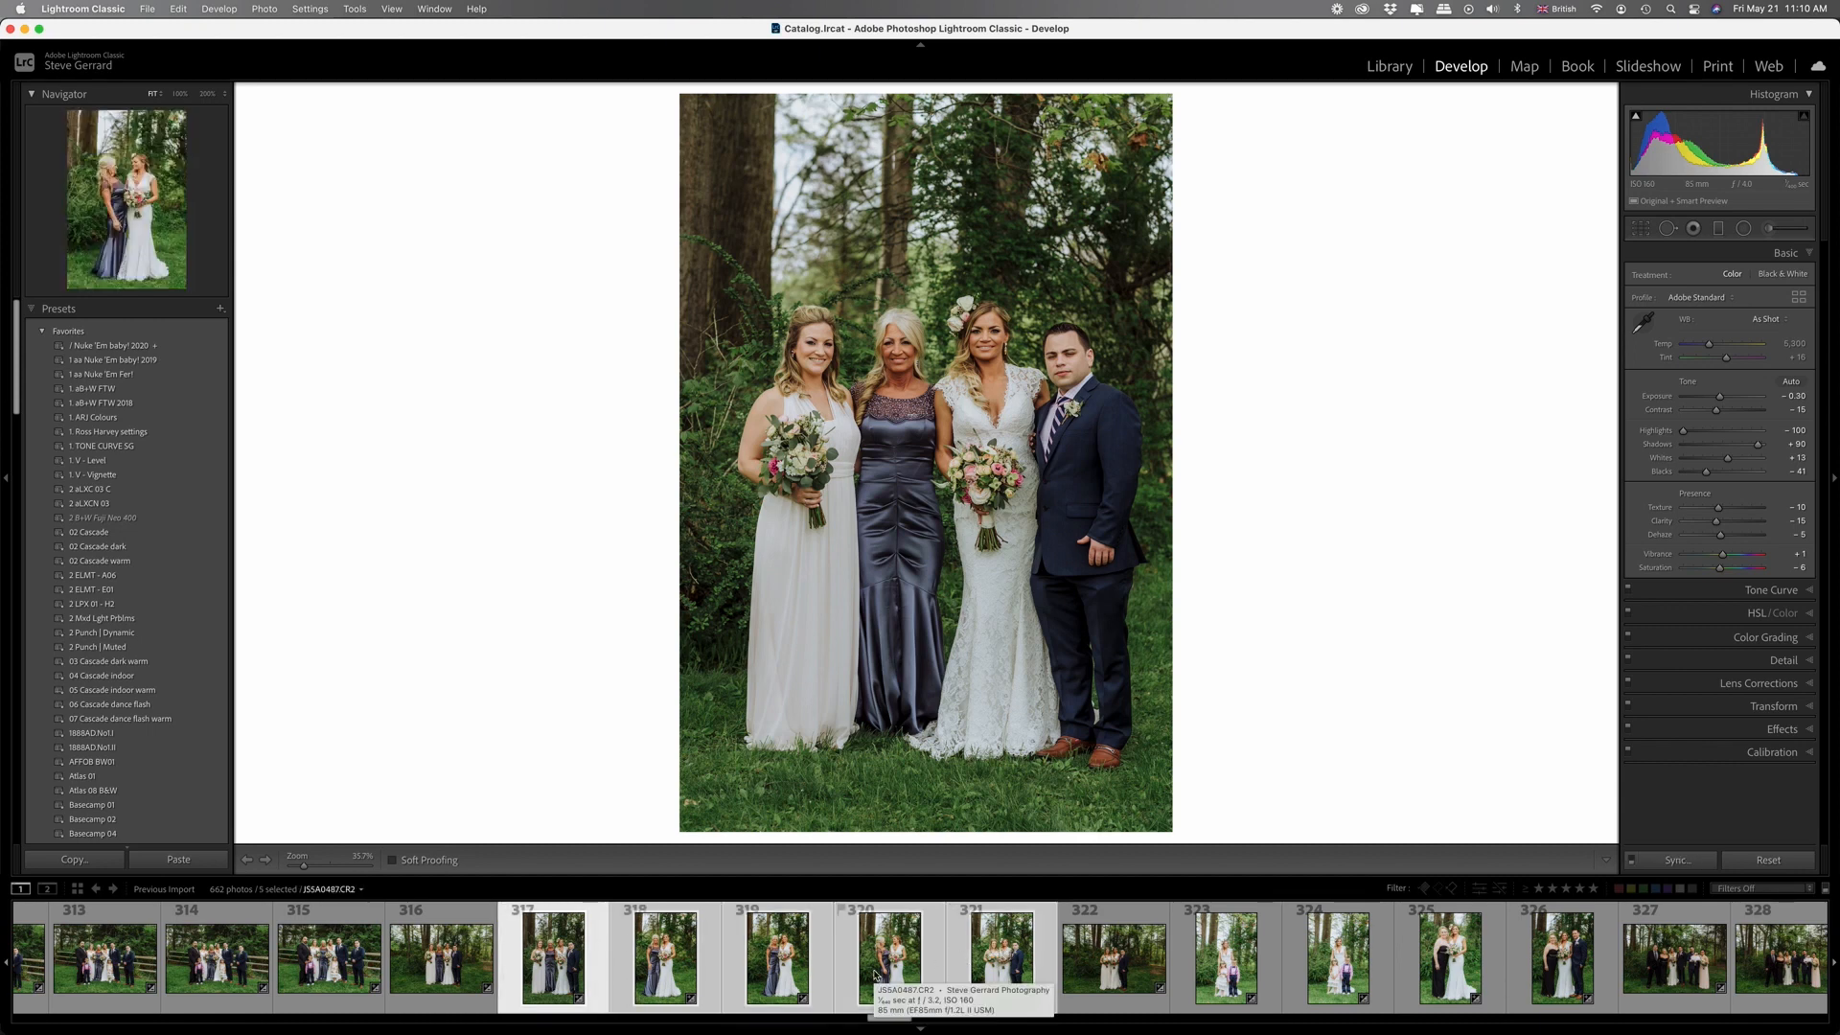
left_click(1676, 861)
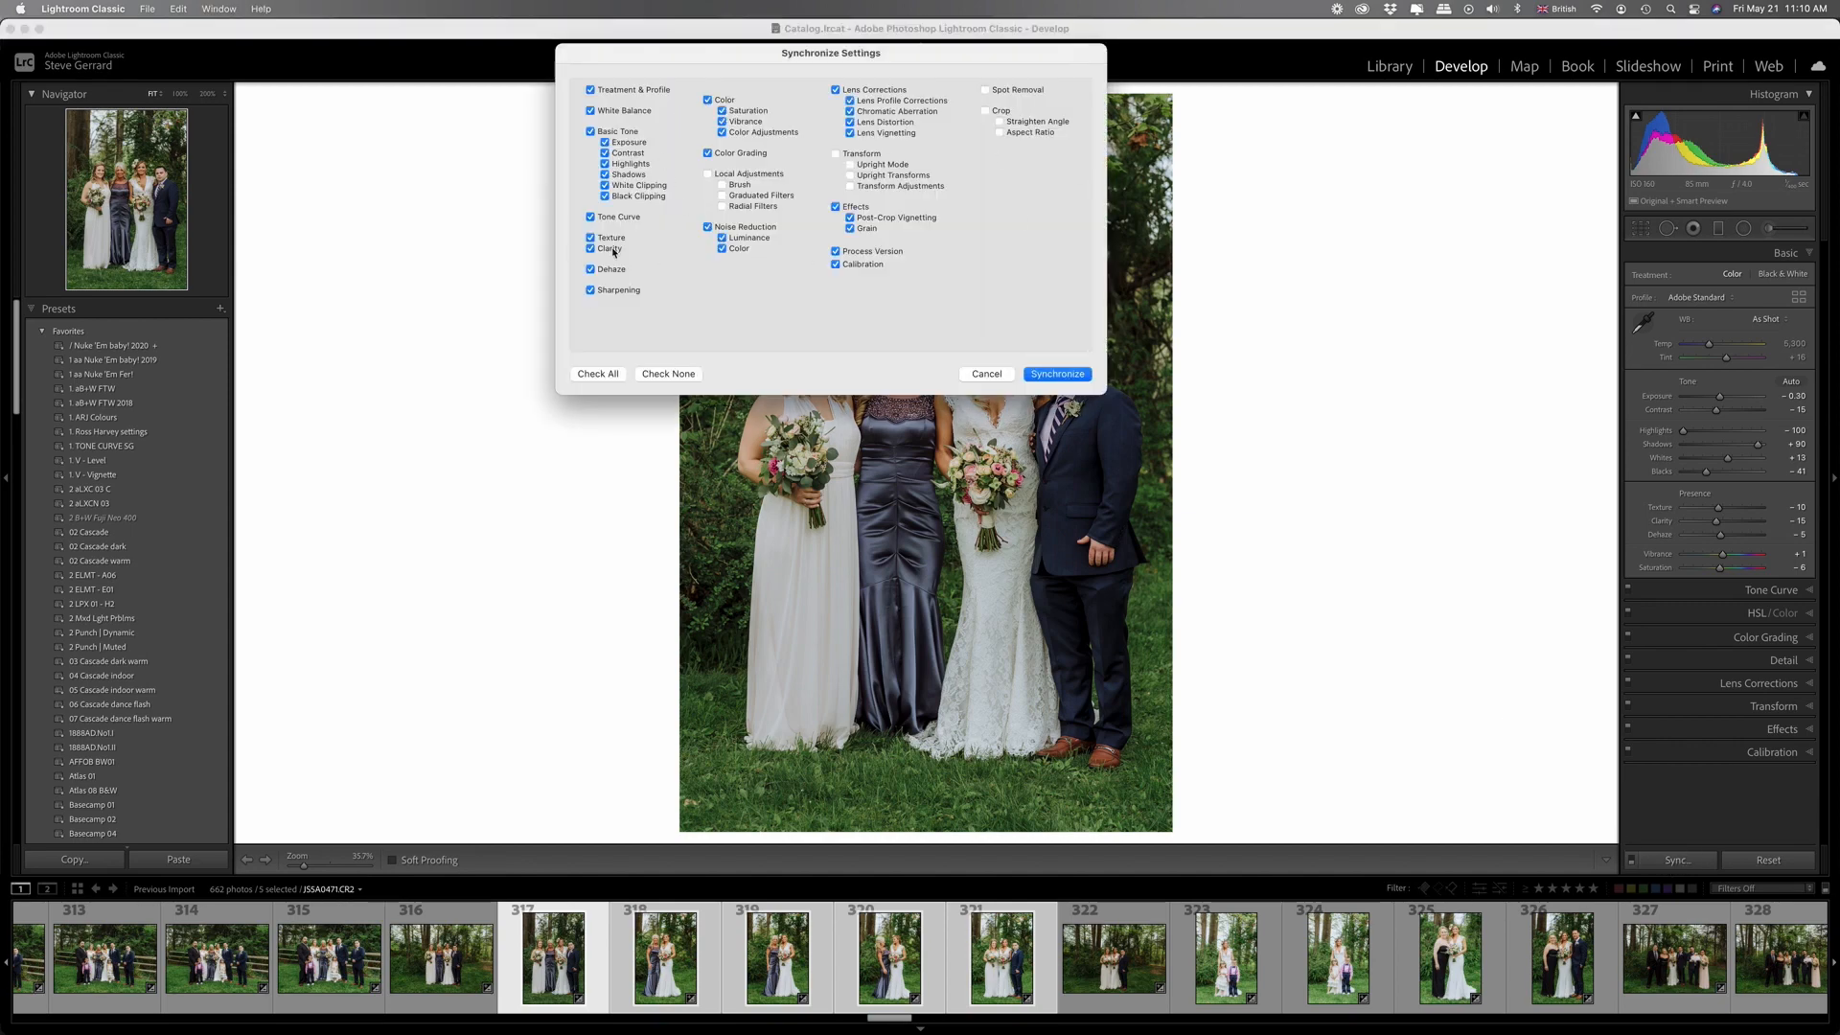
left_click(1055, 375)
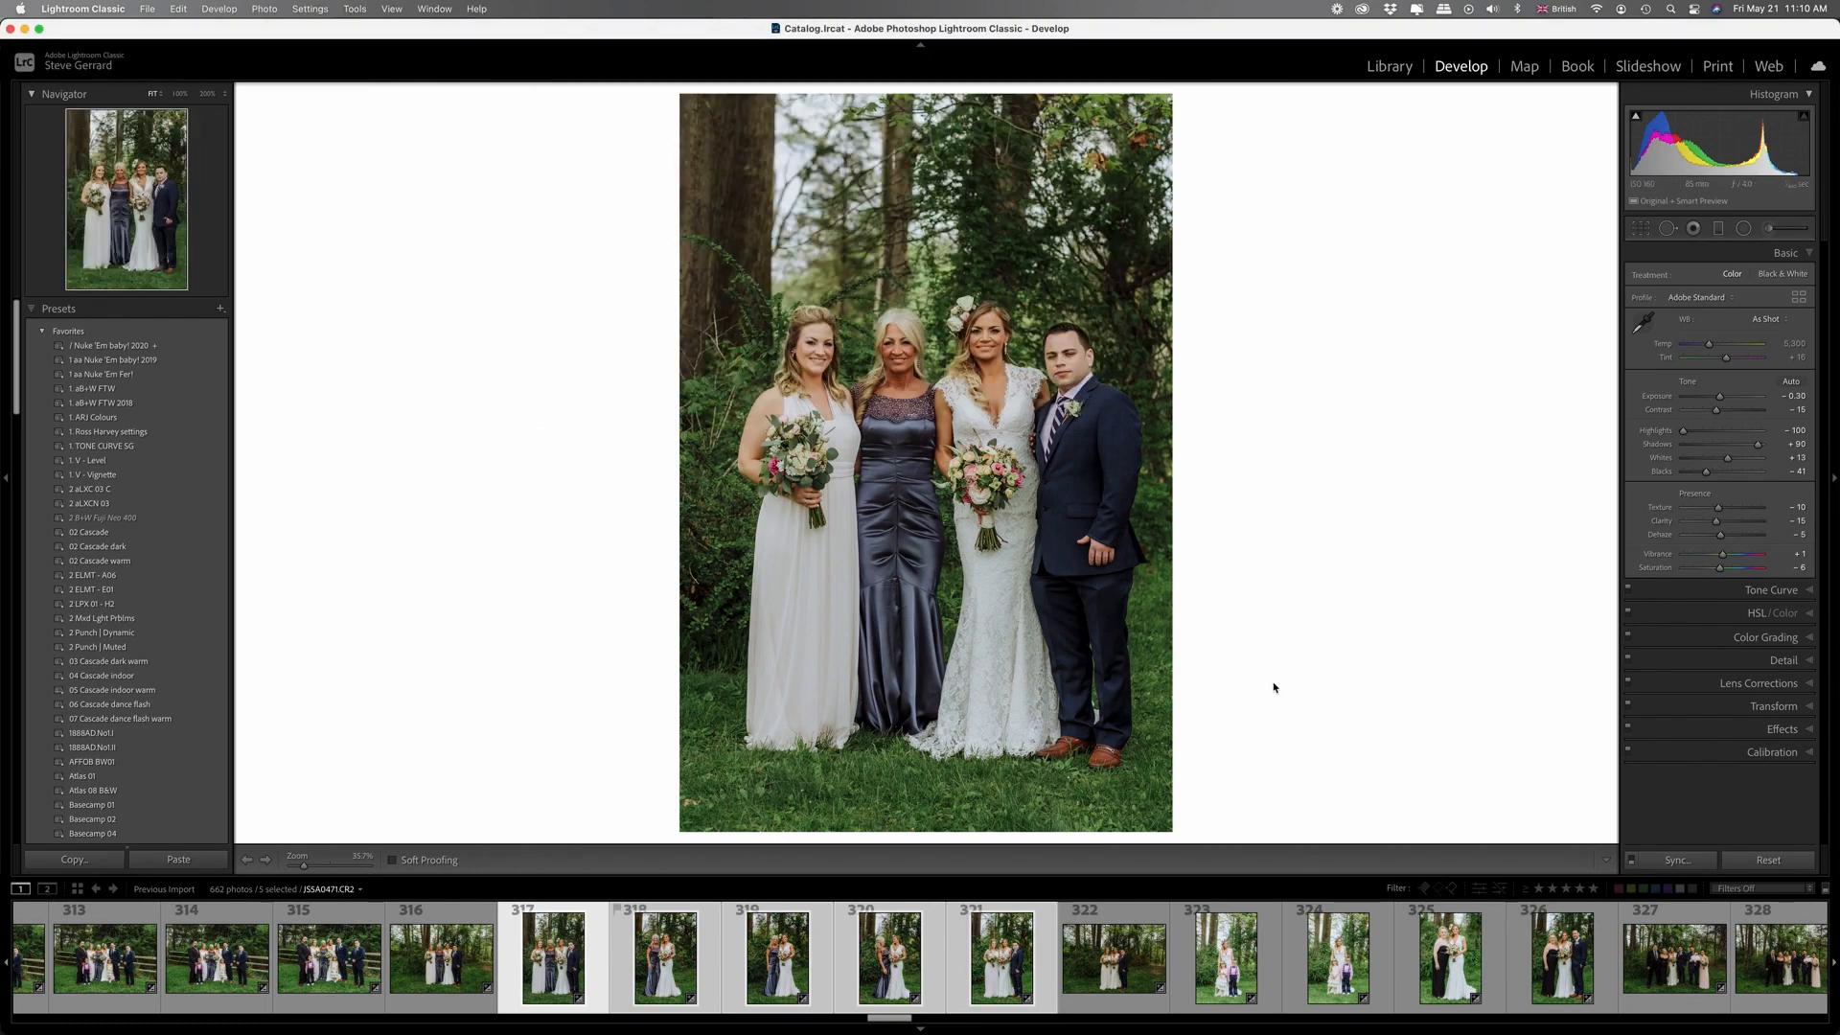
key("Right")
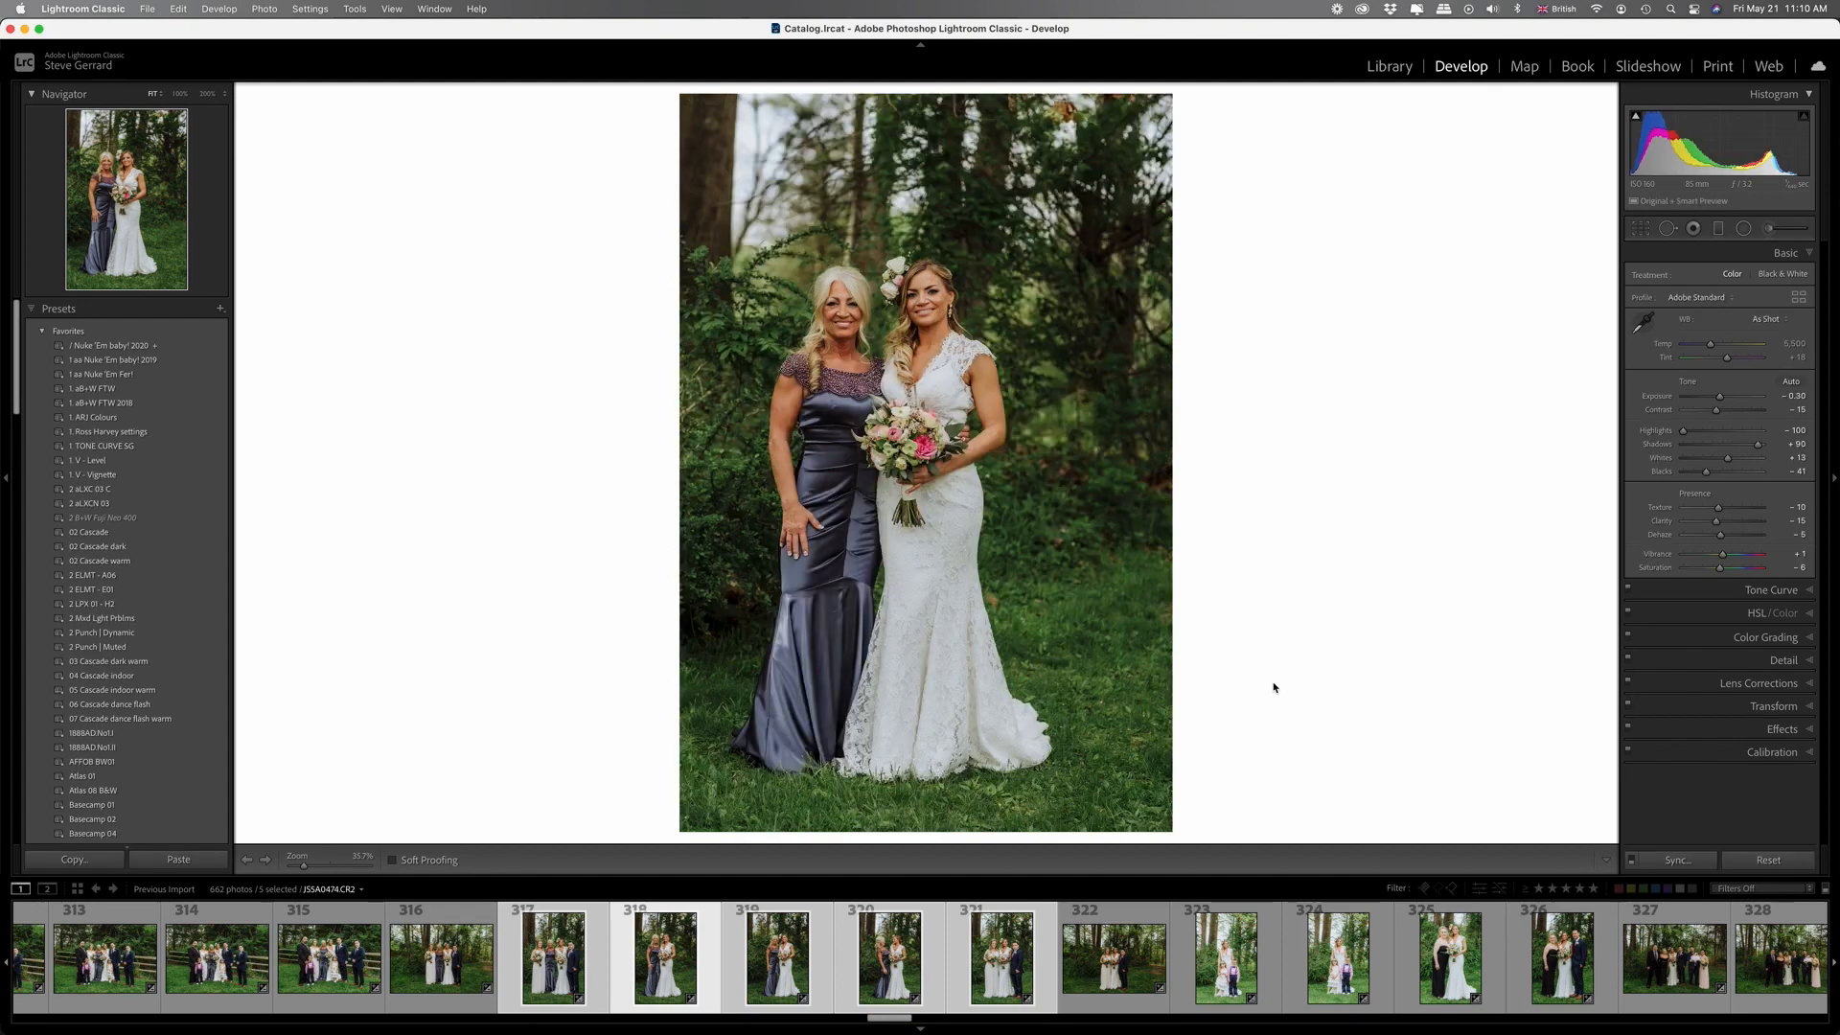
key("Right")
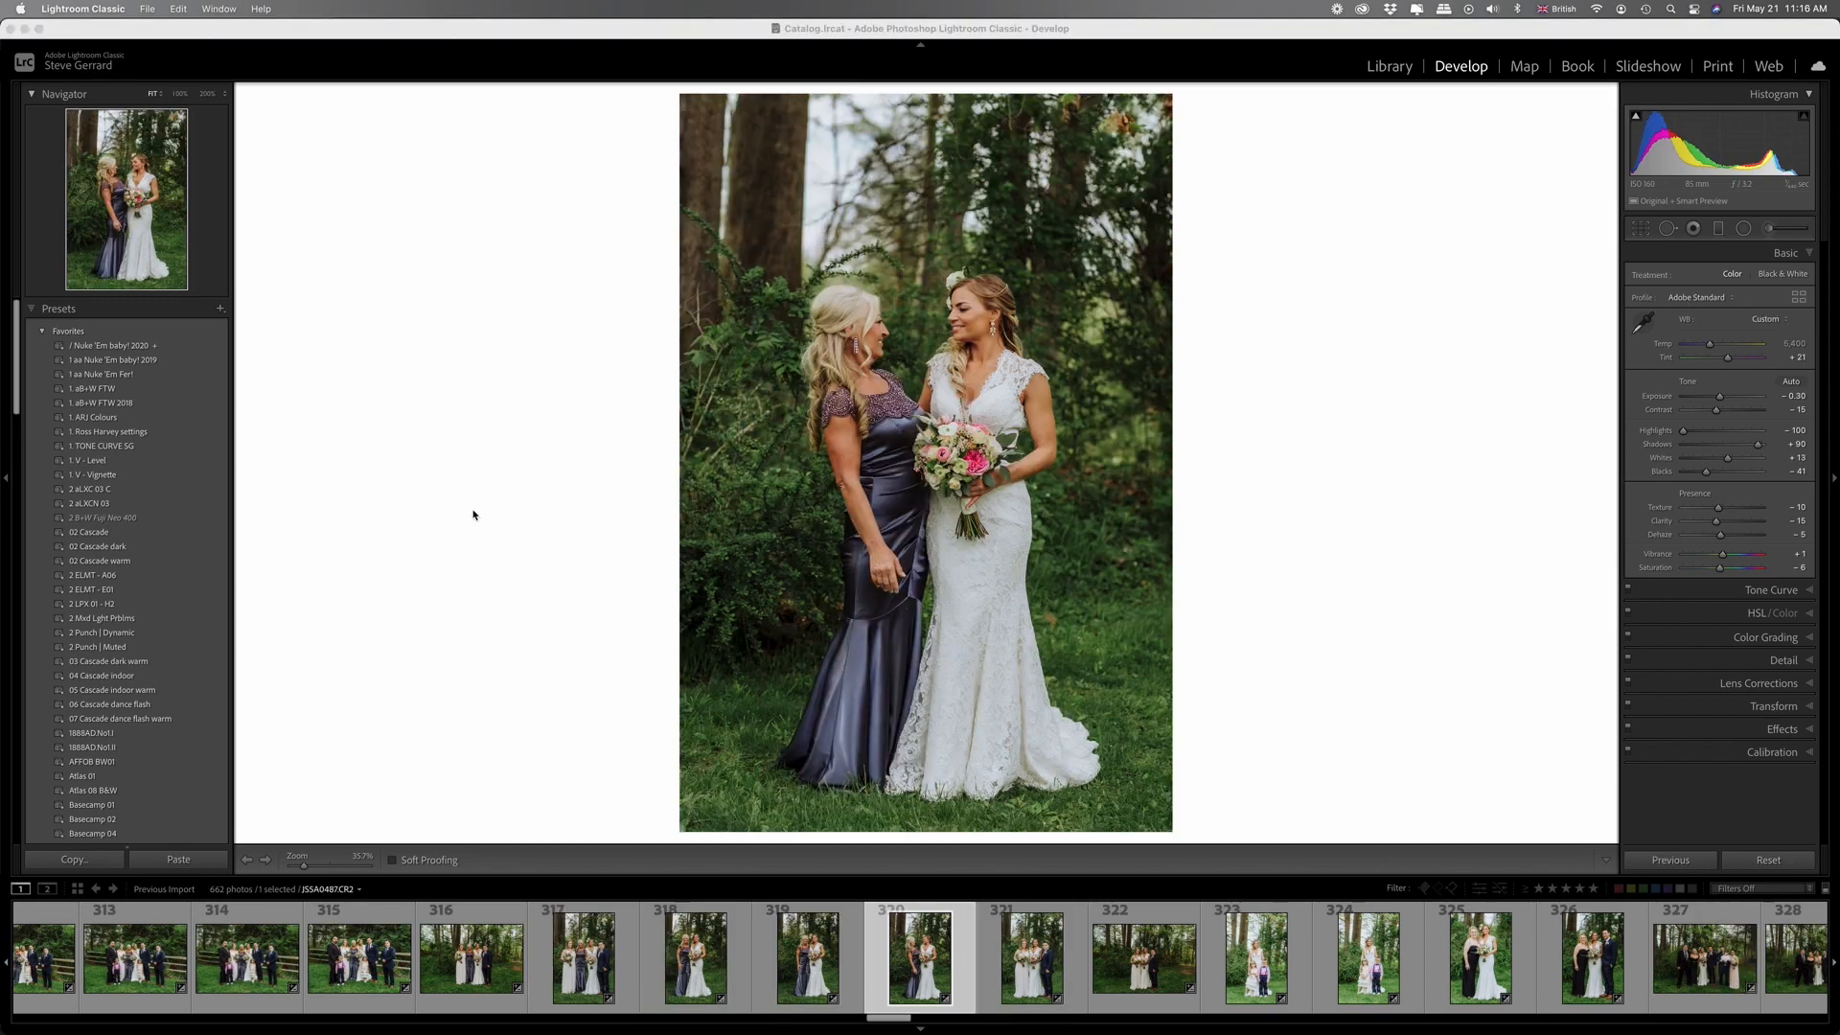
Export photo 320 as an sRGB JPEG at quality 84, fitted to 6,000 × 6,000 pixels at 300 ppi, without output sharpening or watermark.
left_click(148, 7)
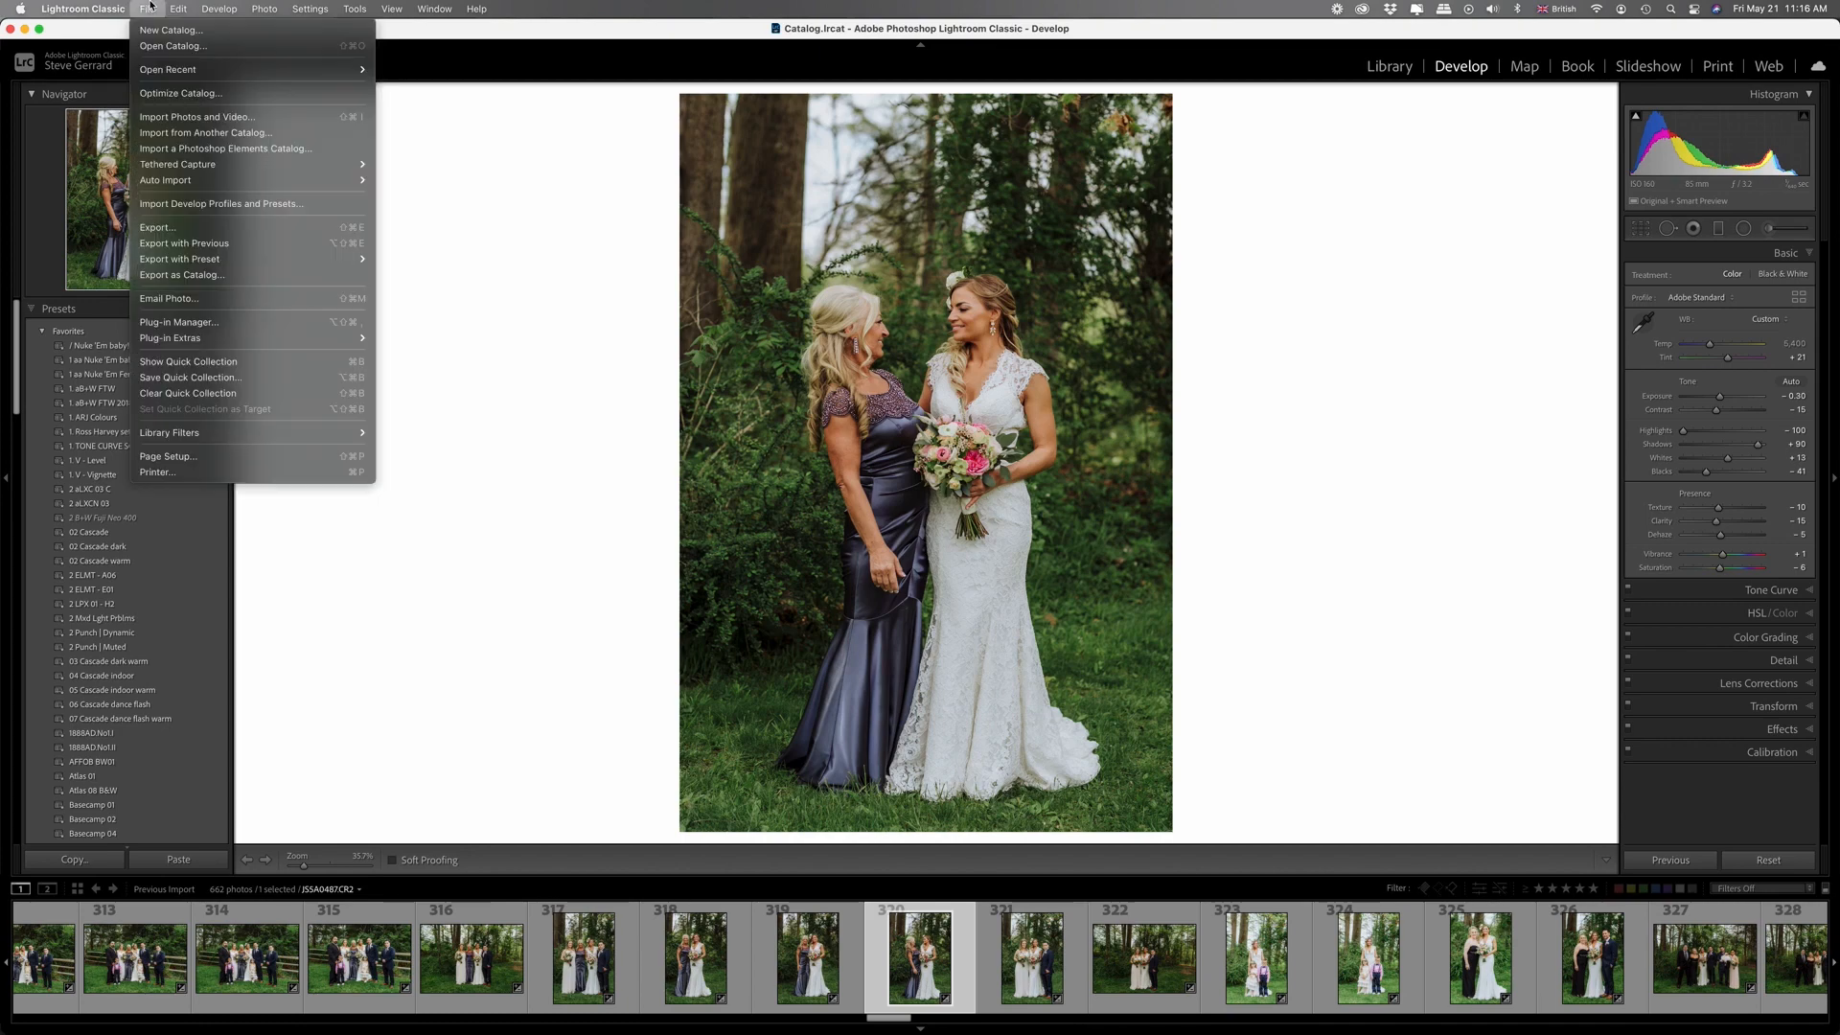
left_click(168, 227)
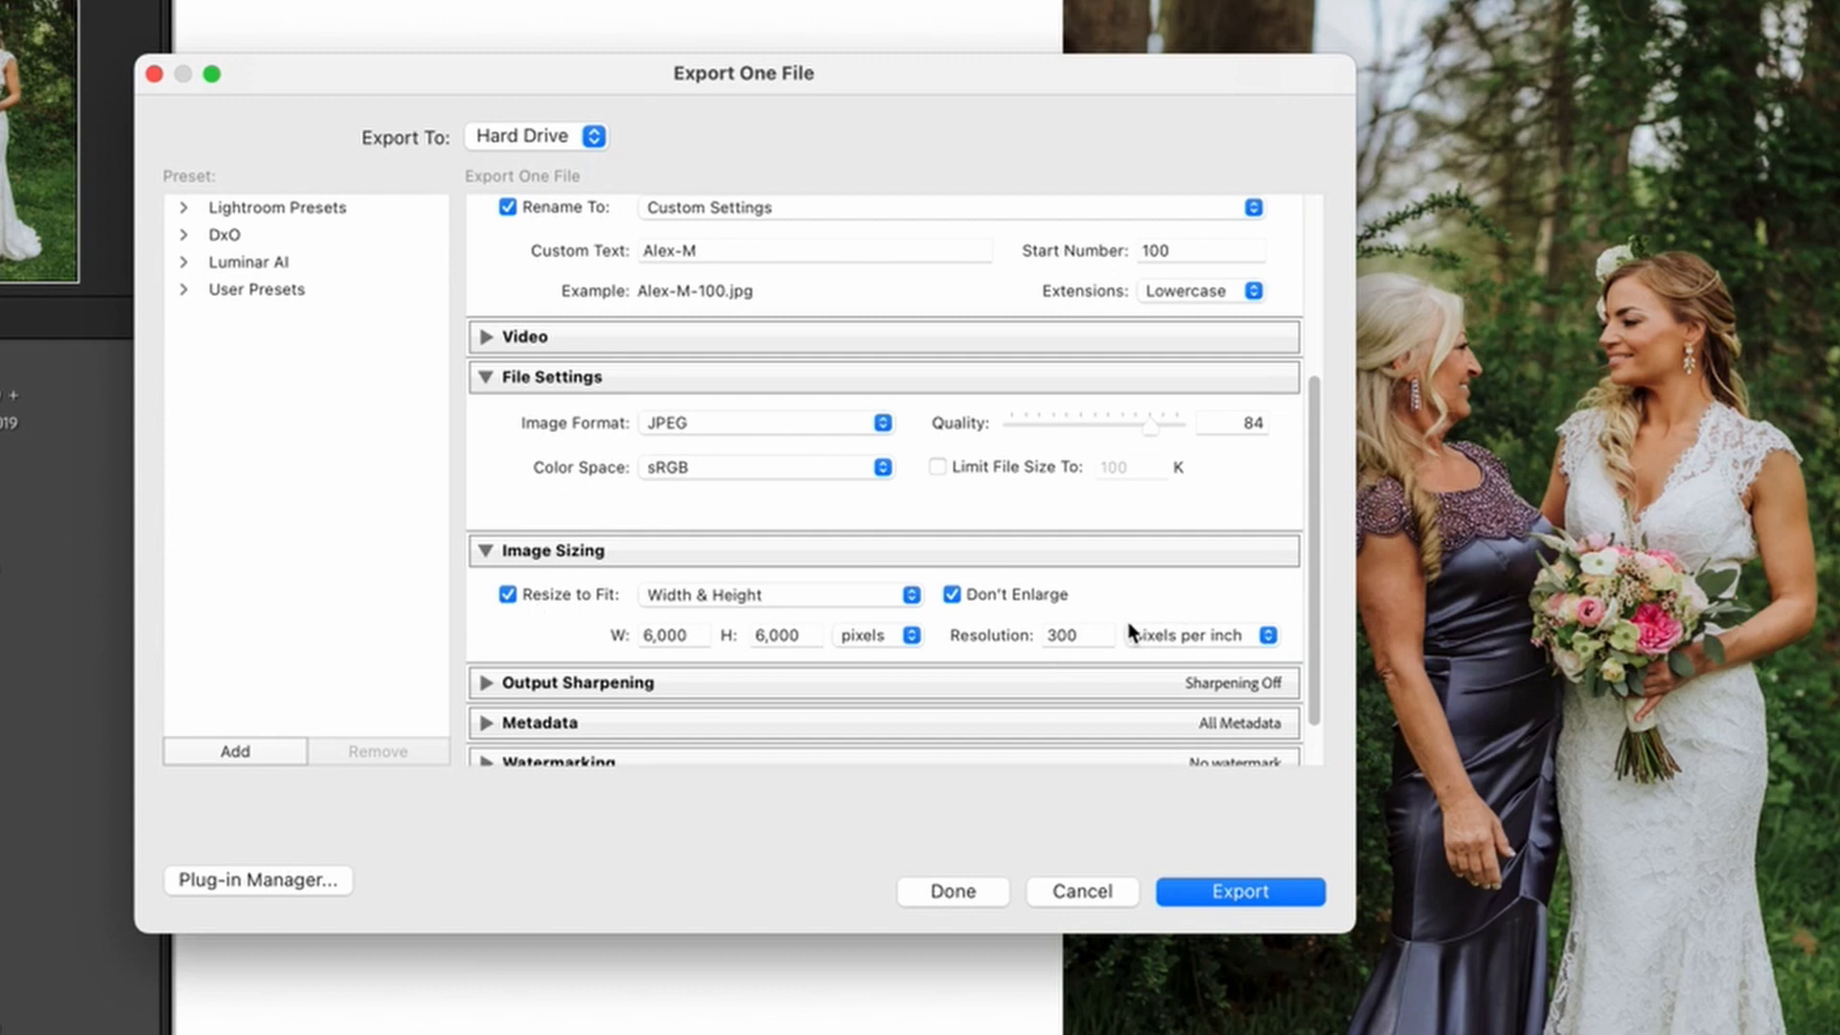
scroll(1188, 606, "down", 2)
left_click(485, 632)
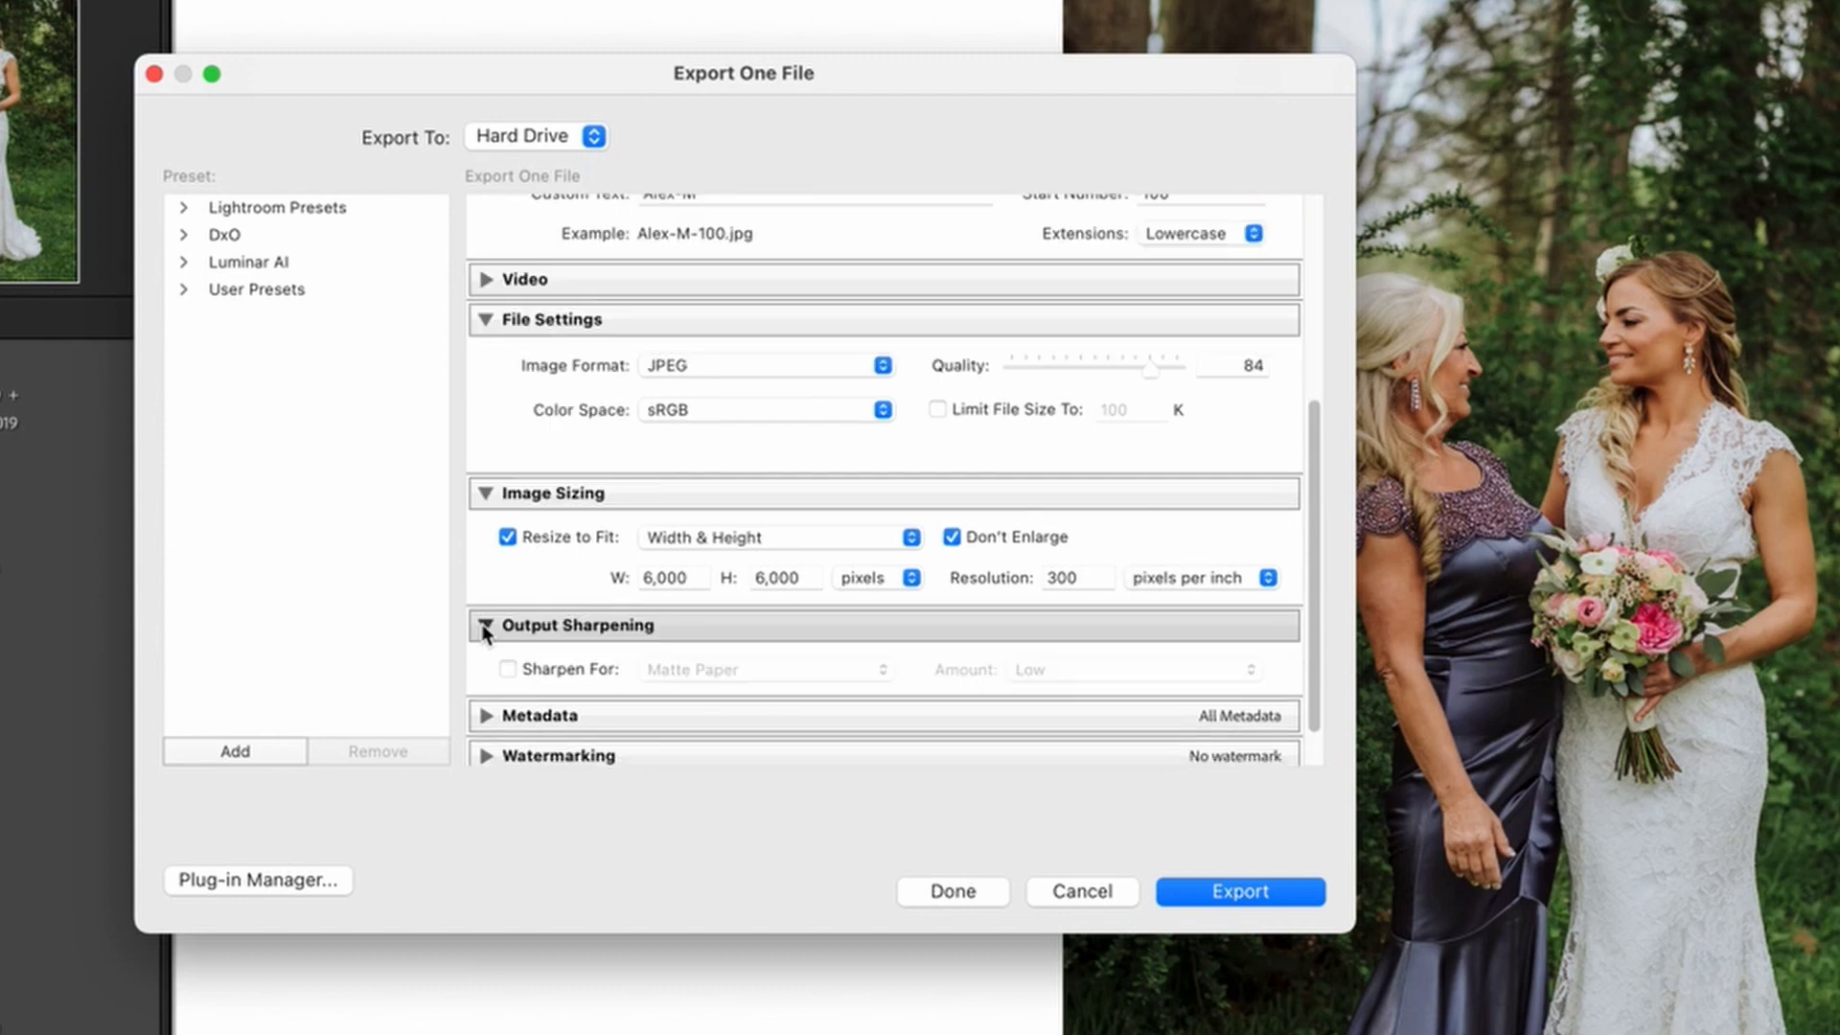
left_click(485, 629)
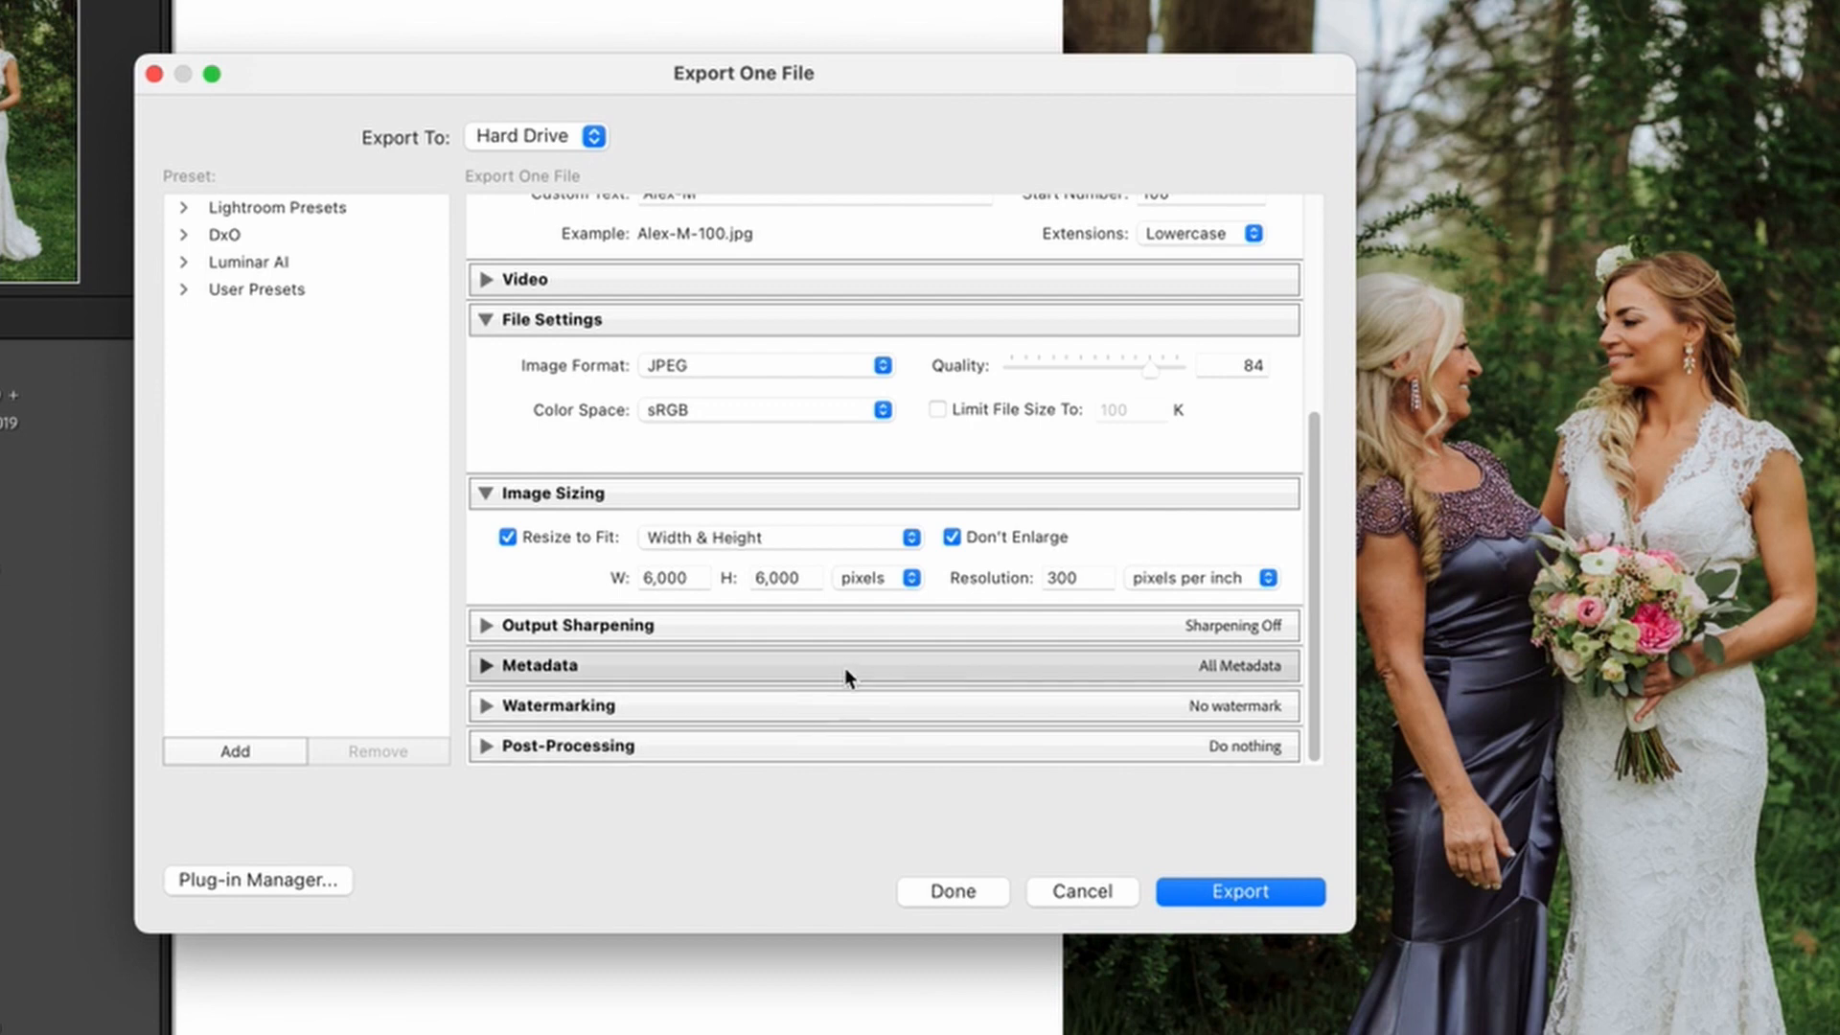
scroll(844, 669, "up", 5)
scroll(846, 678, "down", 5)
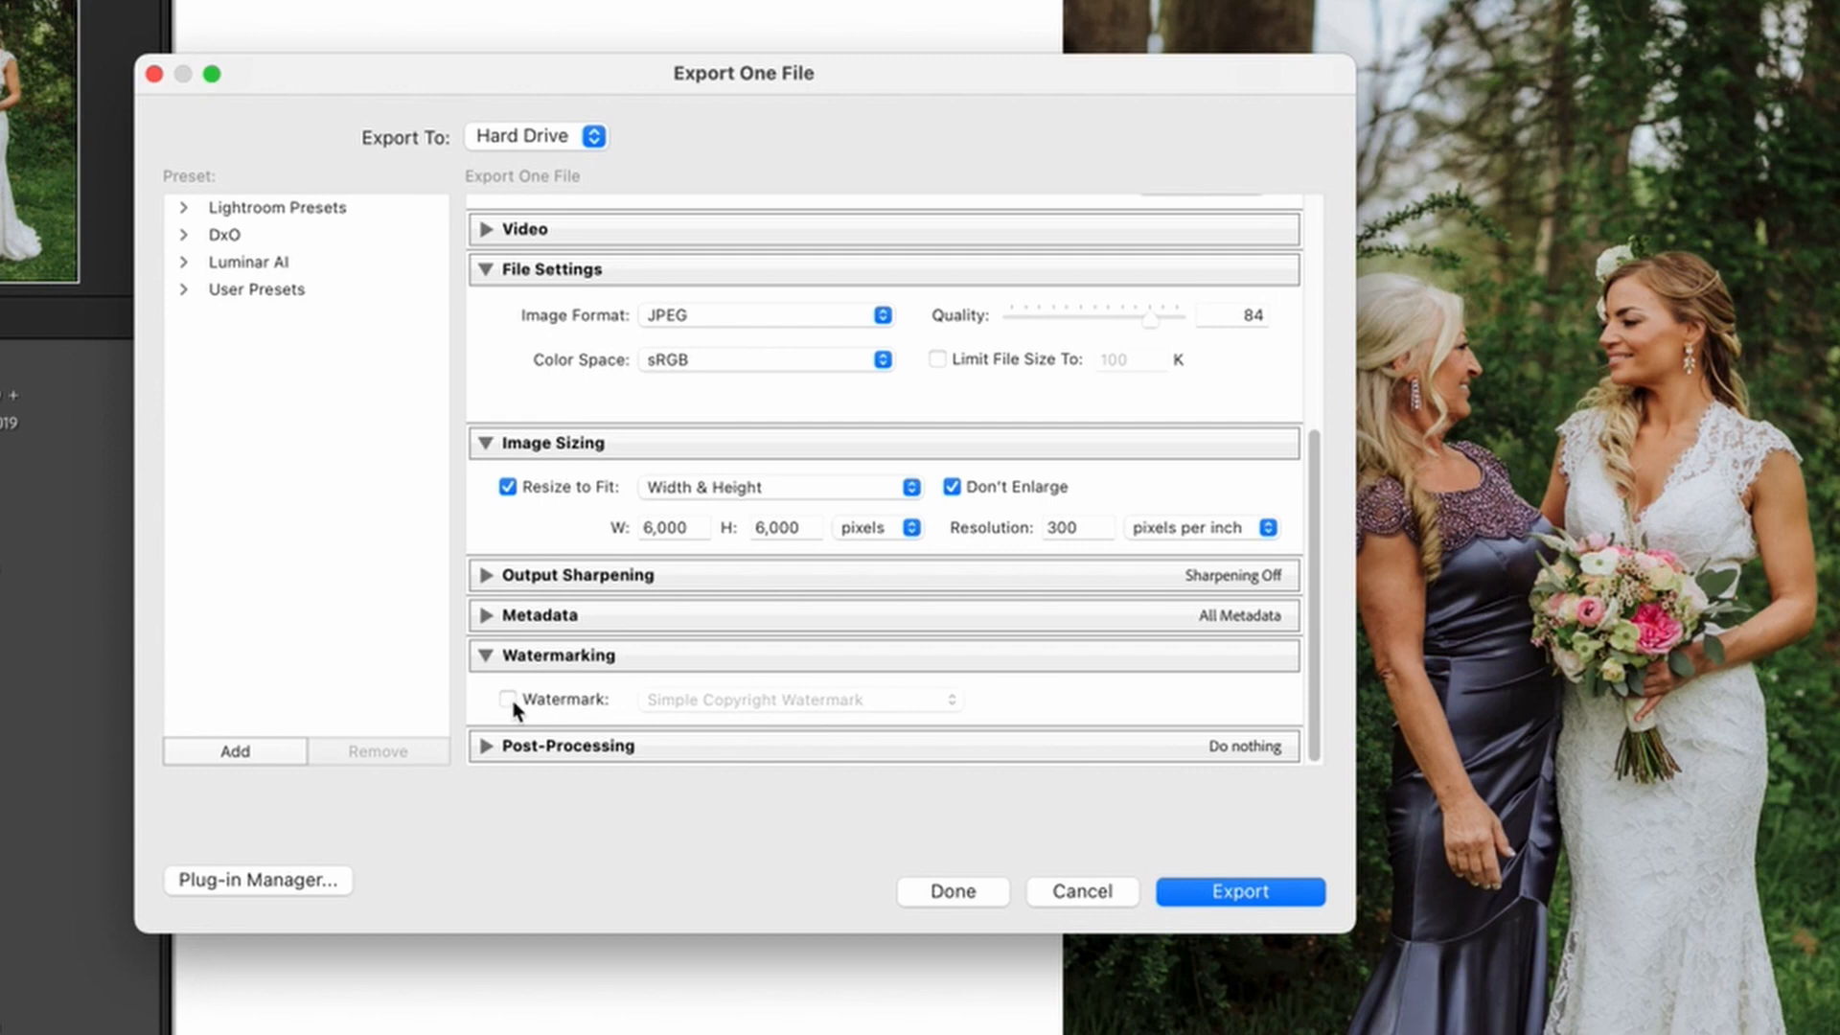
scroll(869, 714, "up", 5)
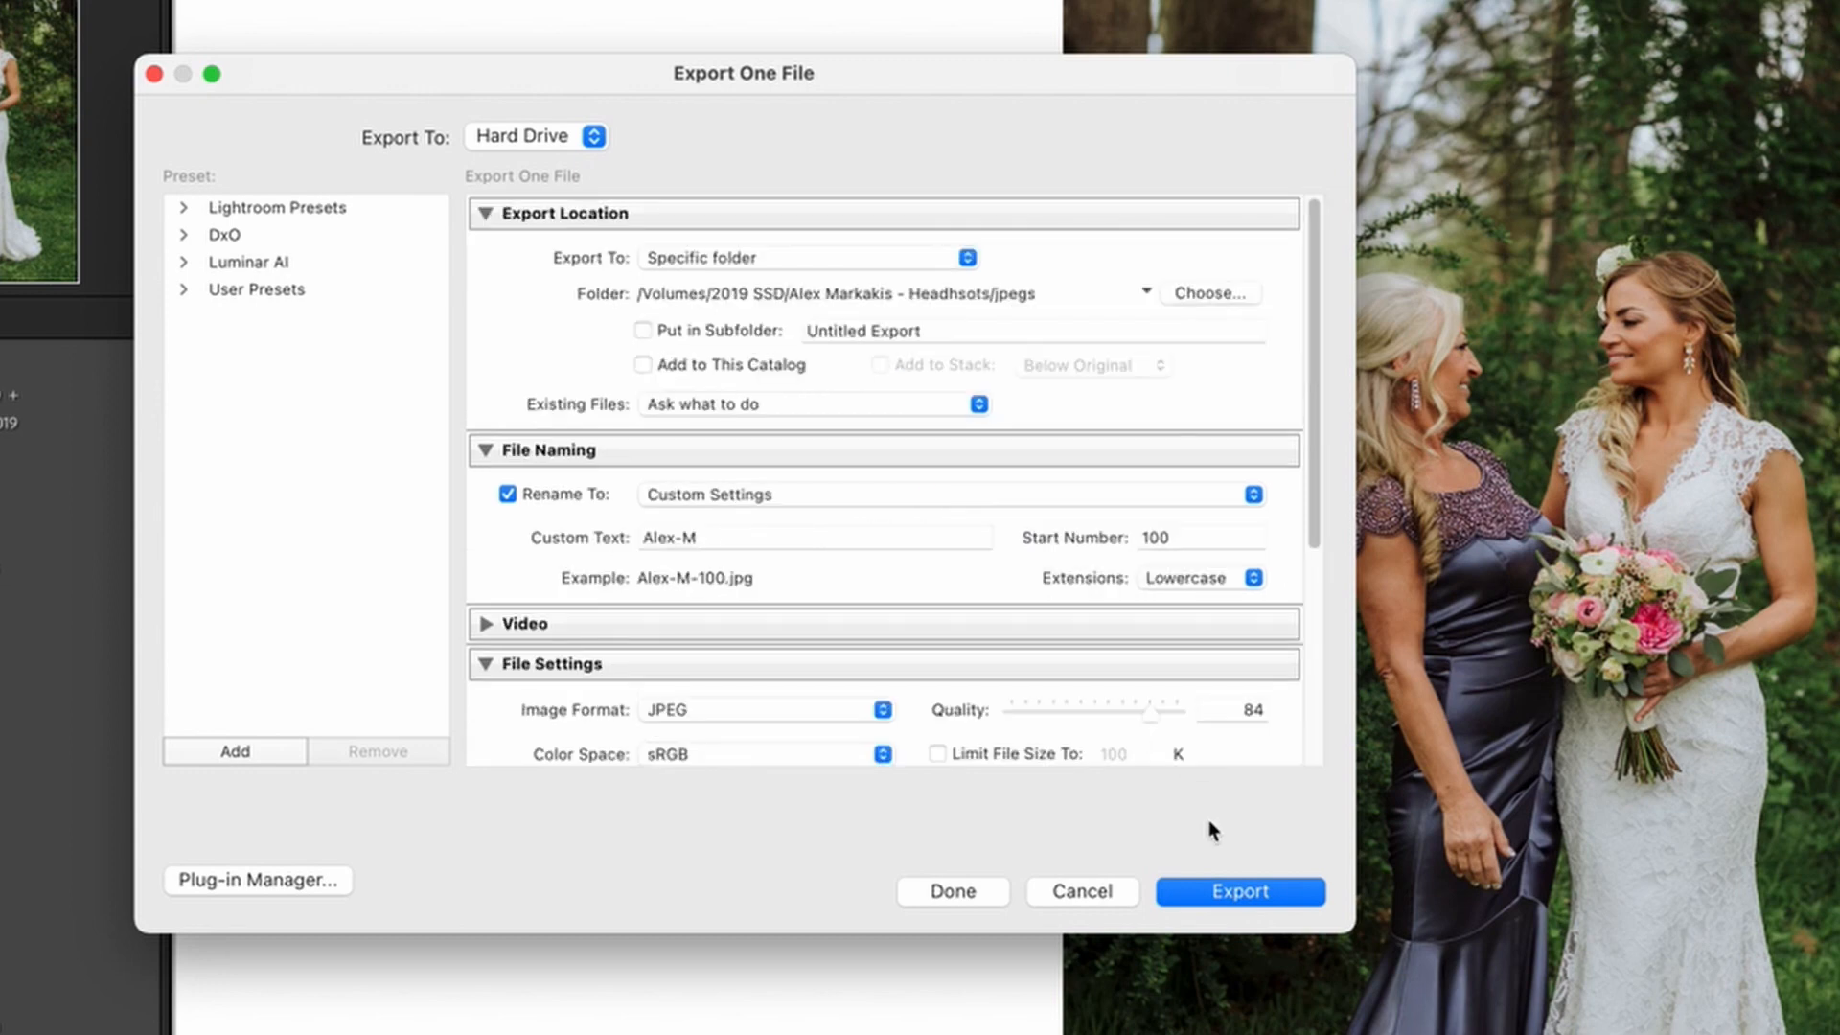
left_click(1238, 891)
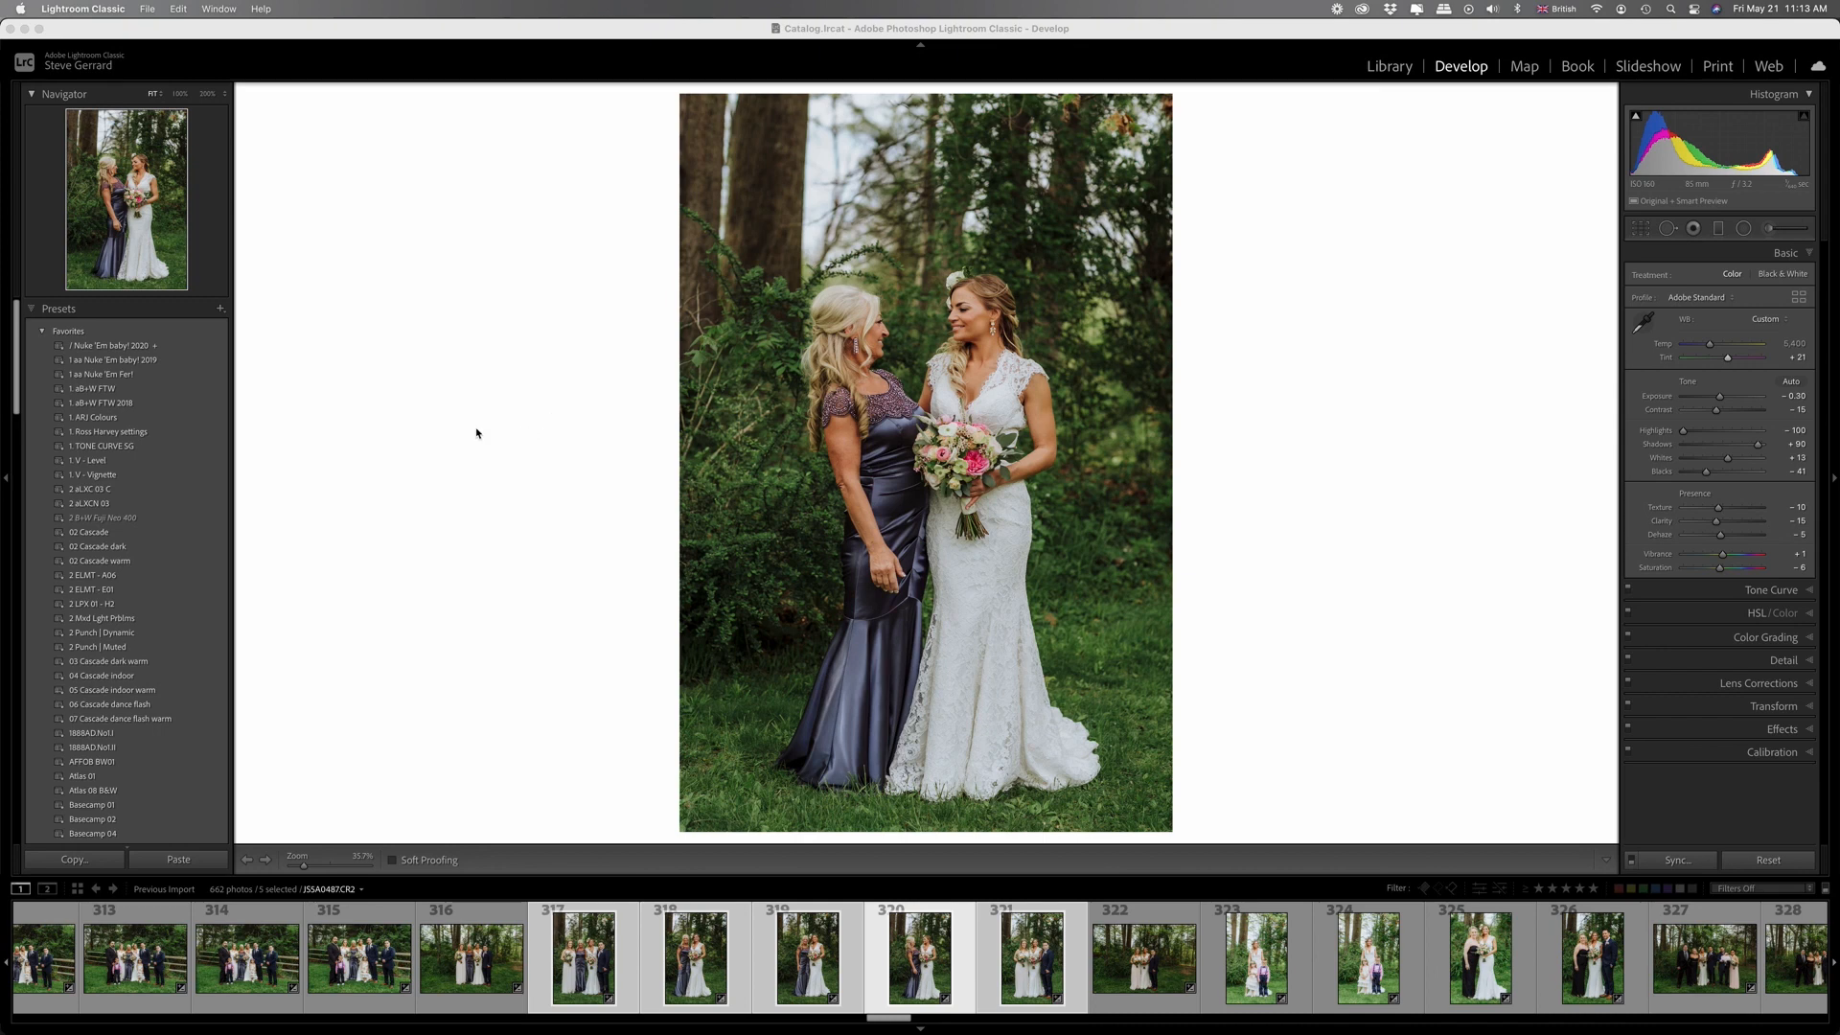
Create a develop preset named "new preset" in the photographer's own presets group, leaving out White Balance and Exposure.
left_click(220, 310)
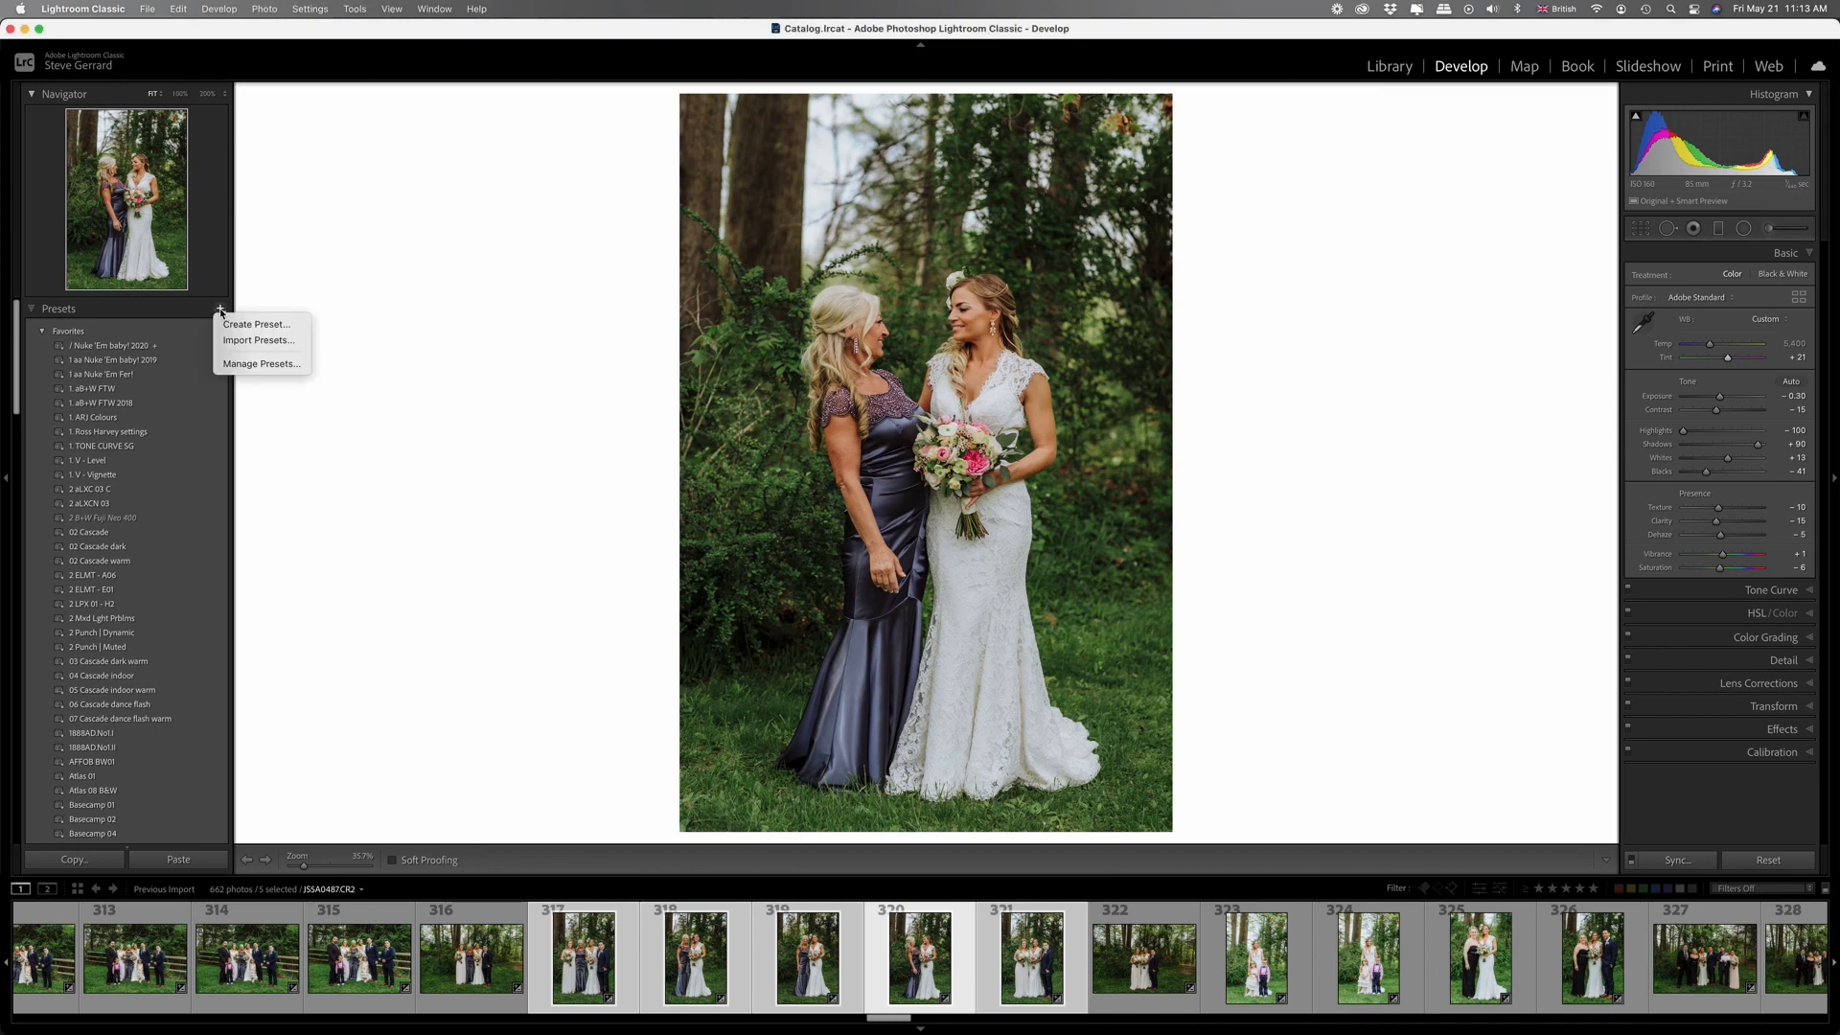
left_click(247, 319)
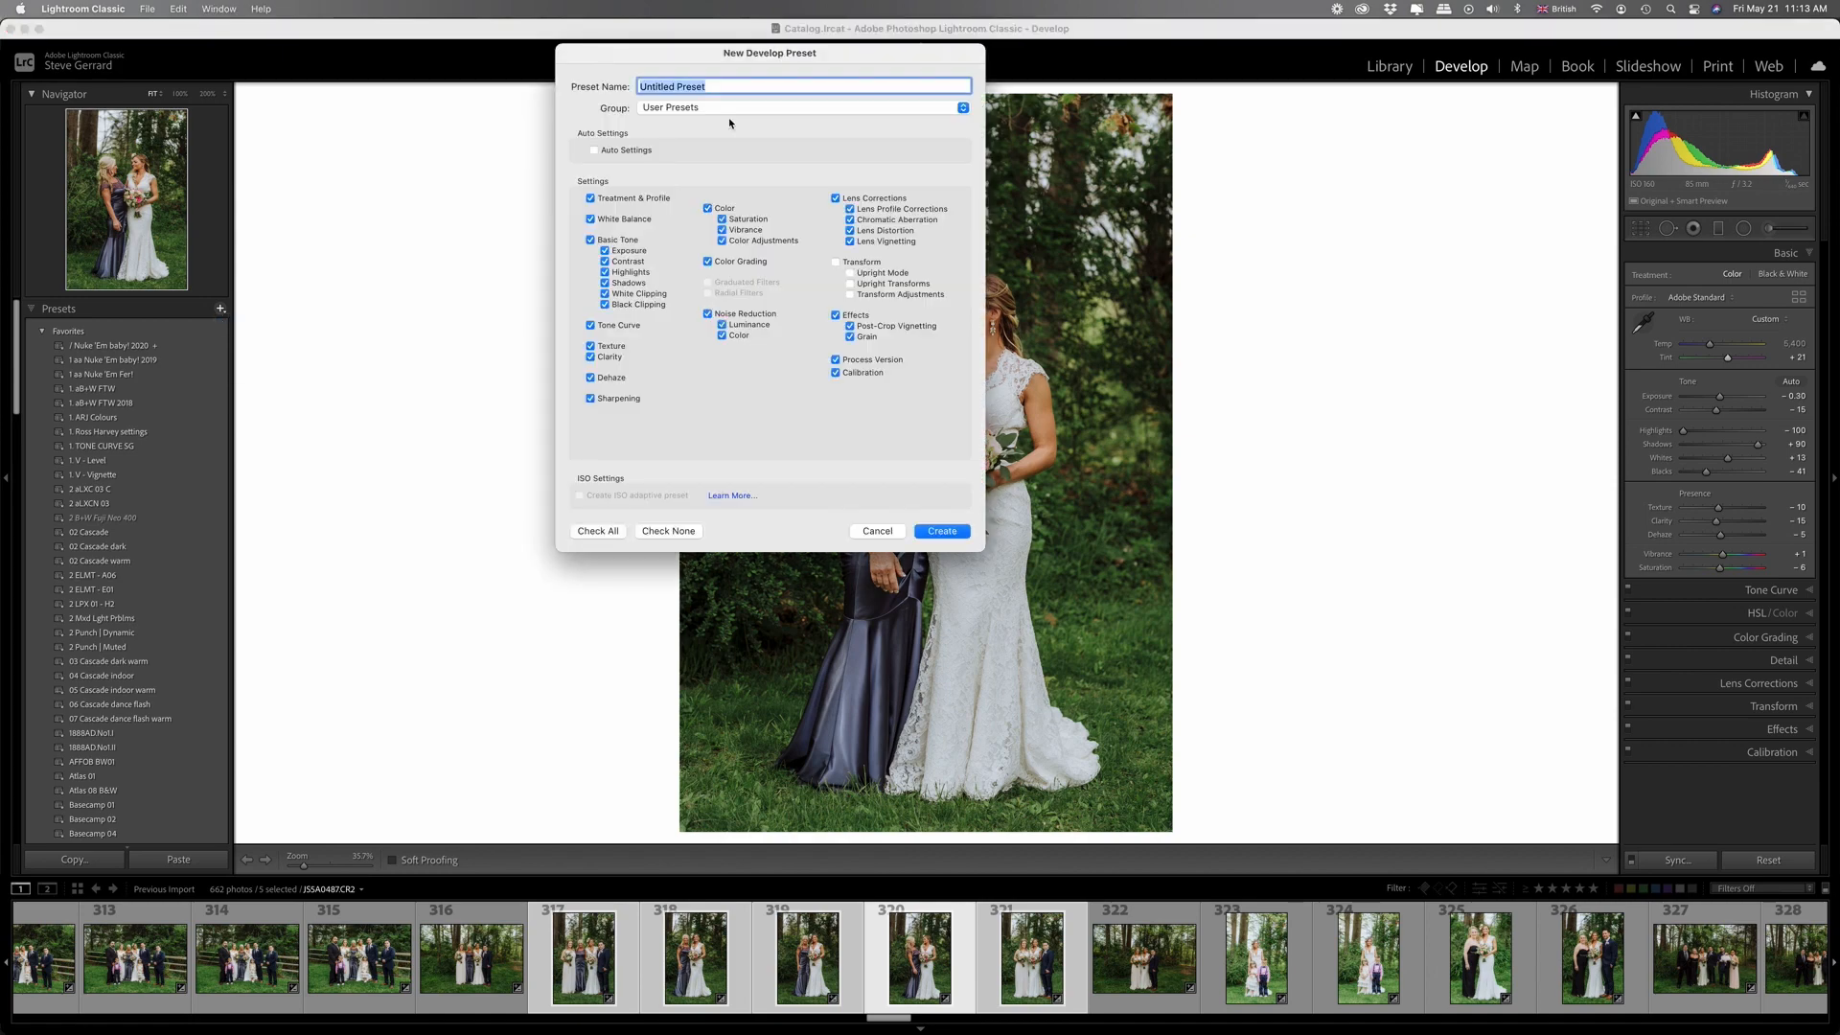
type("new preset")
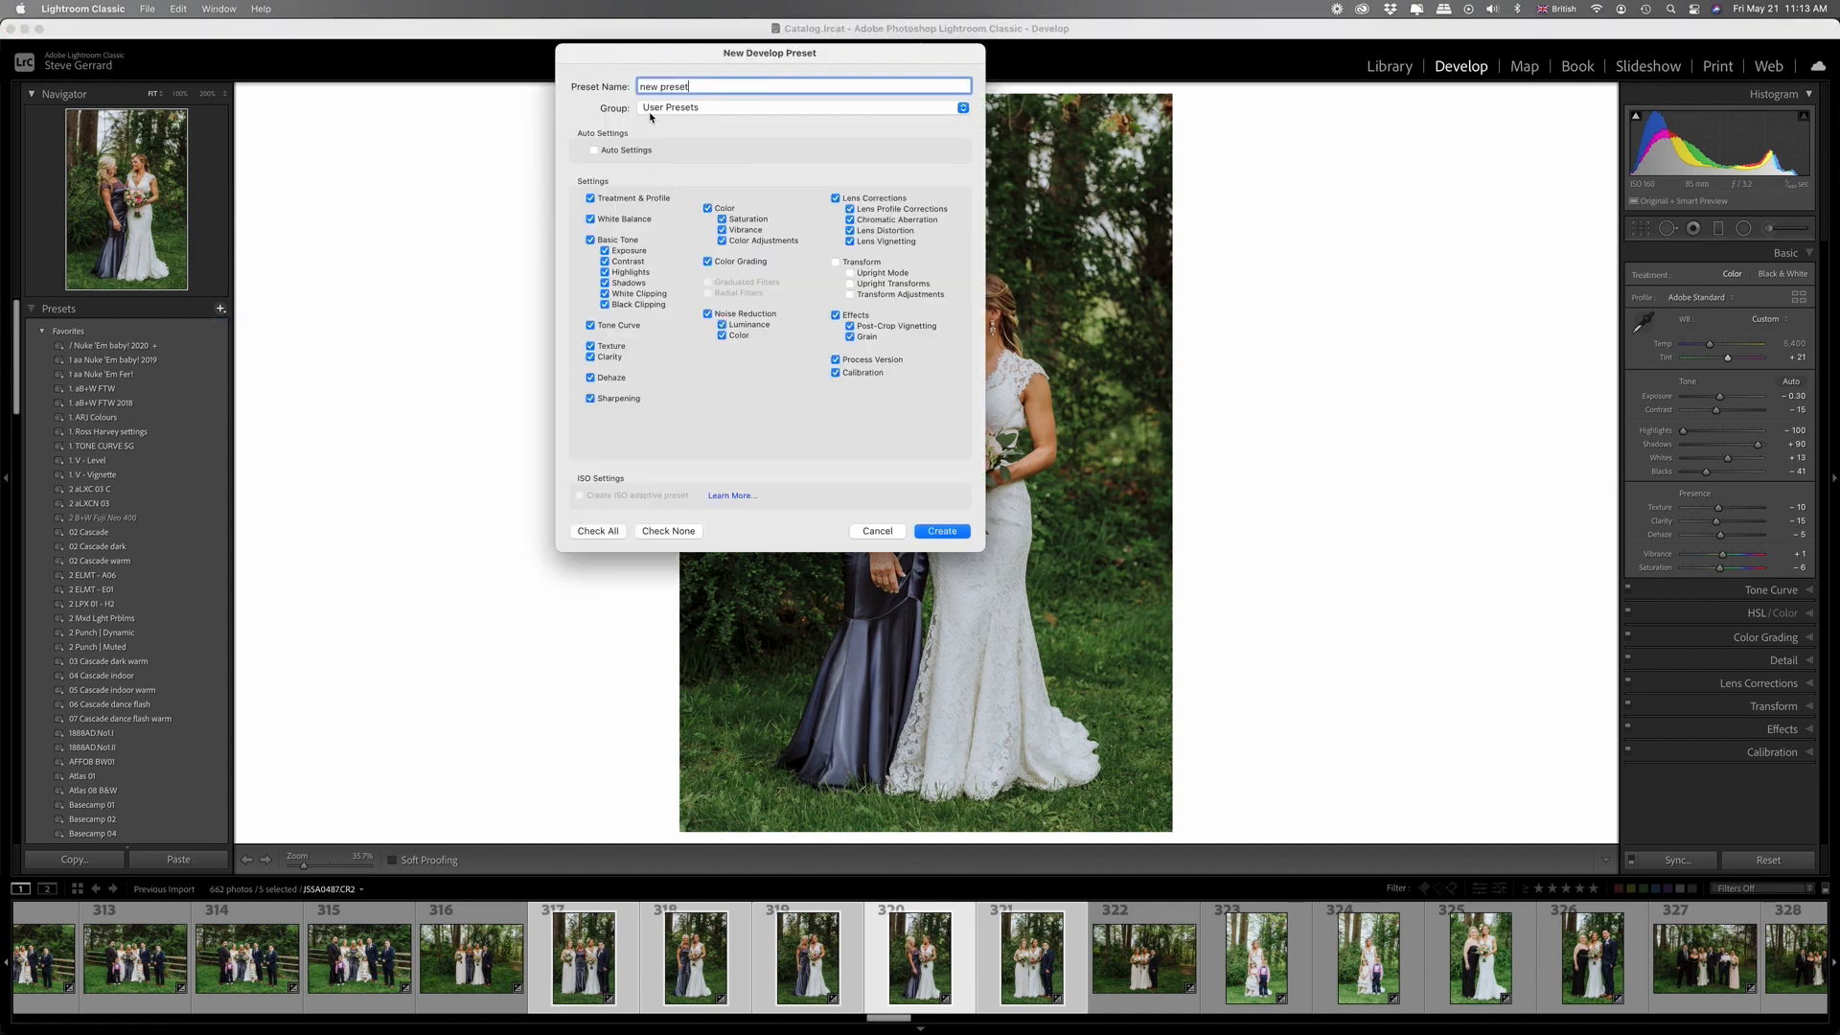
left_click(648, 109)
left_click(685, 38)
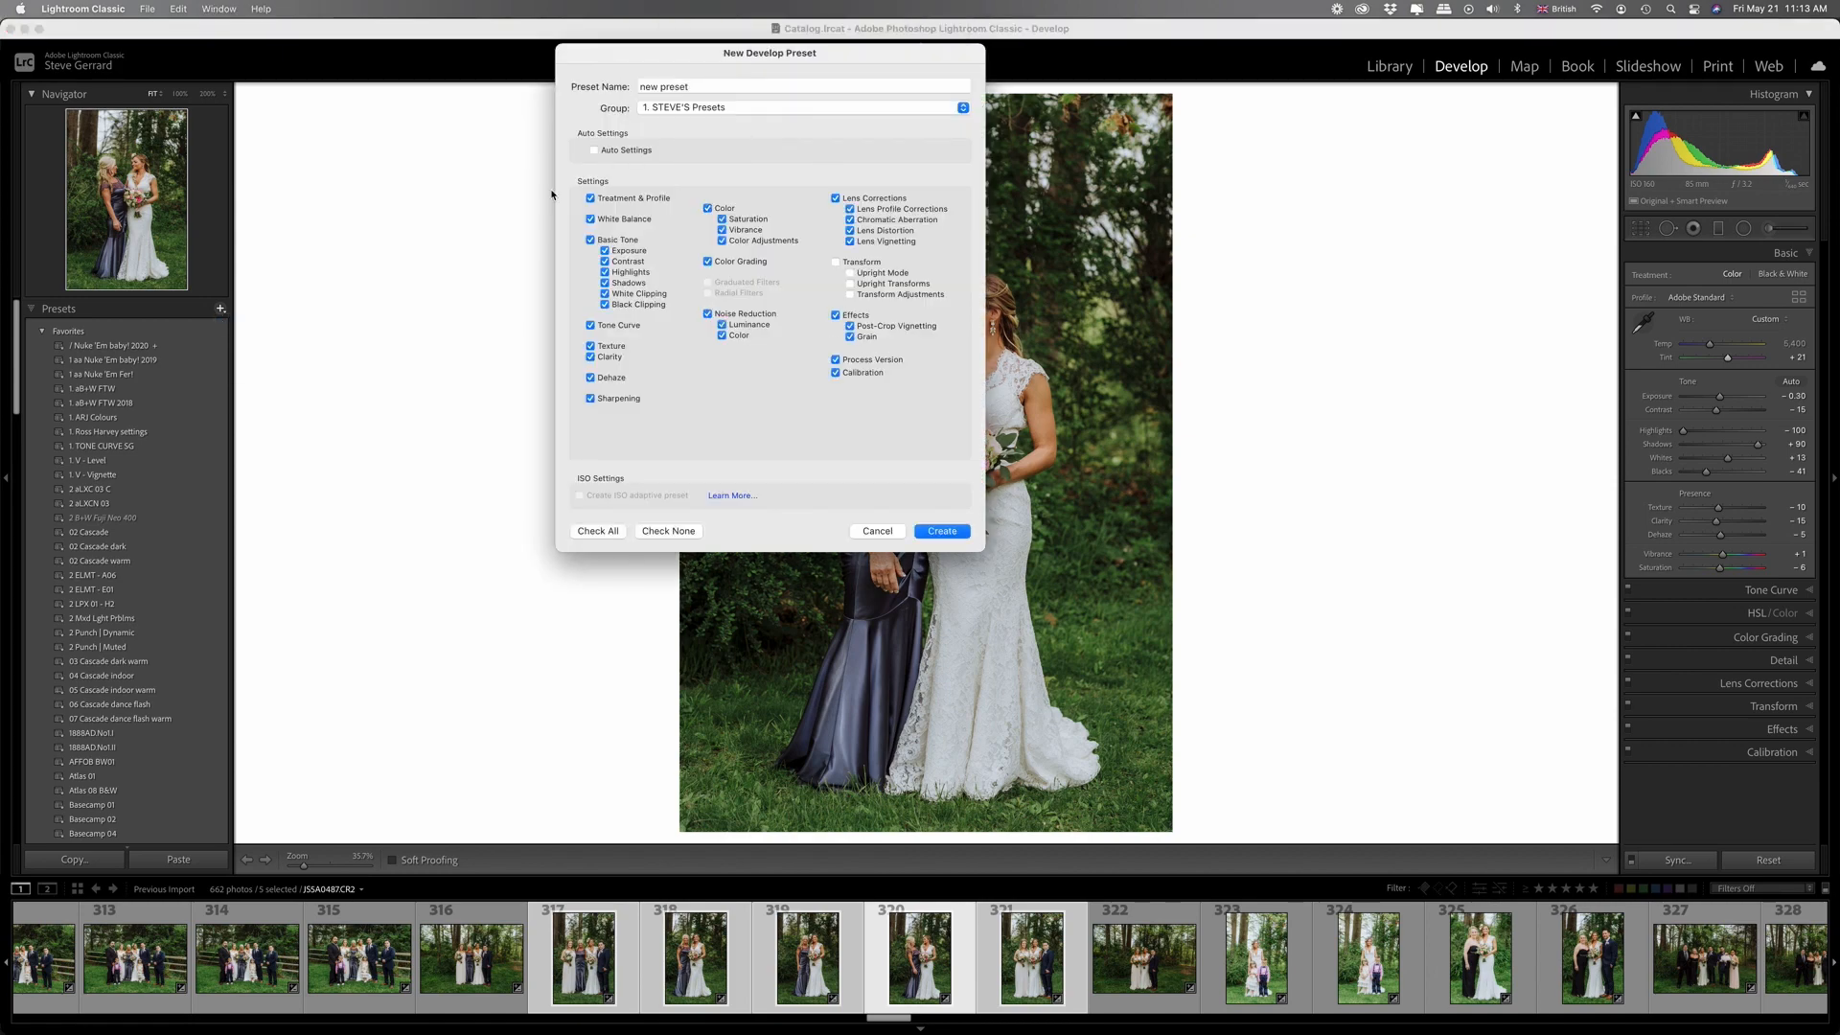
left_click(591, 219)
left_click(609, 251)
left_click(942, 532)
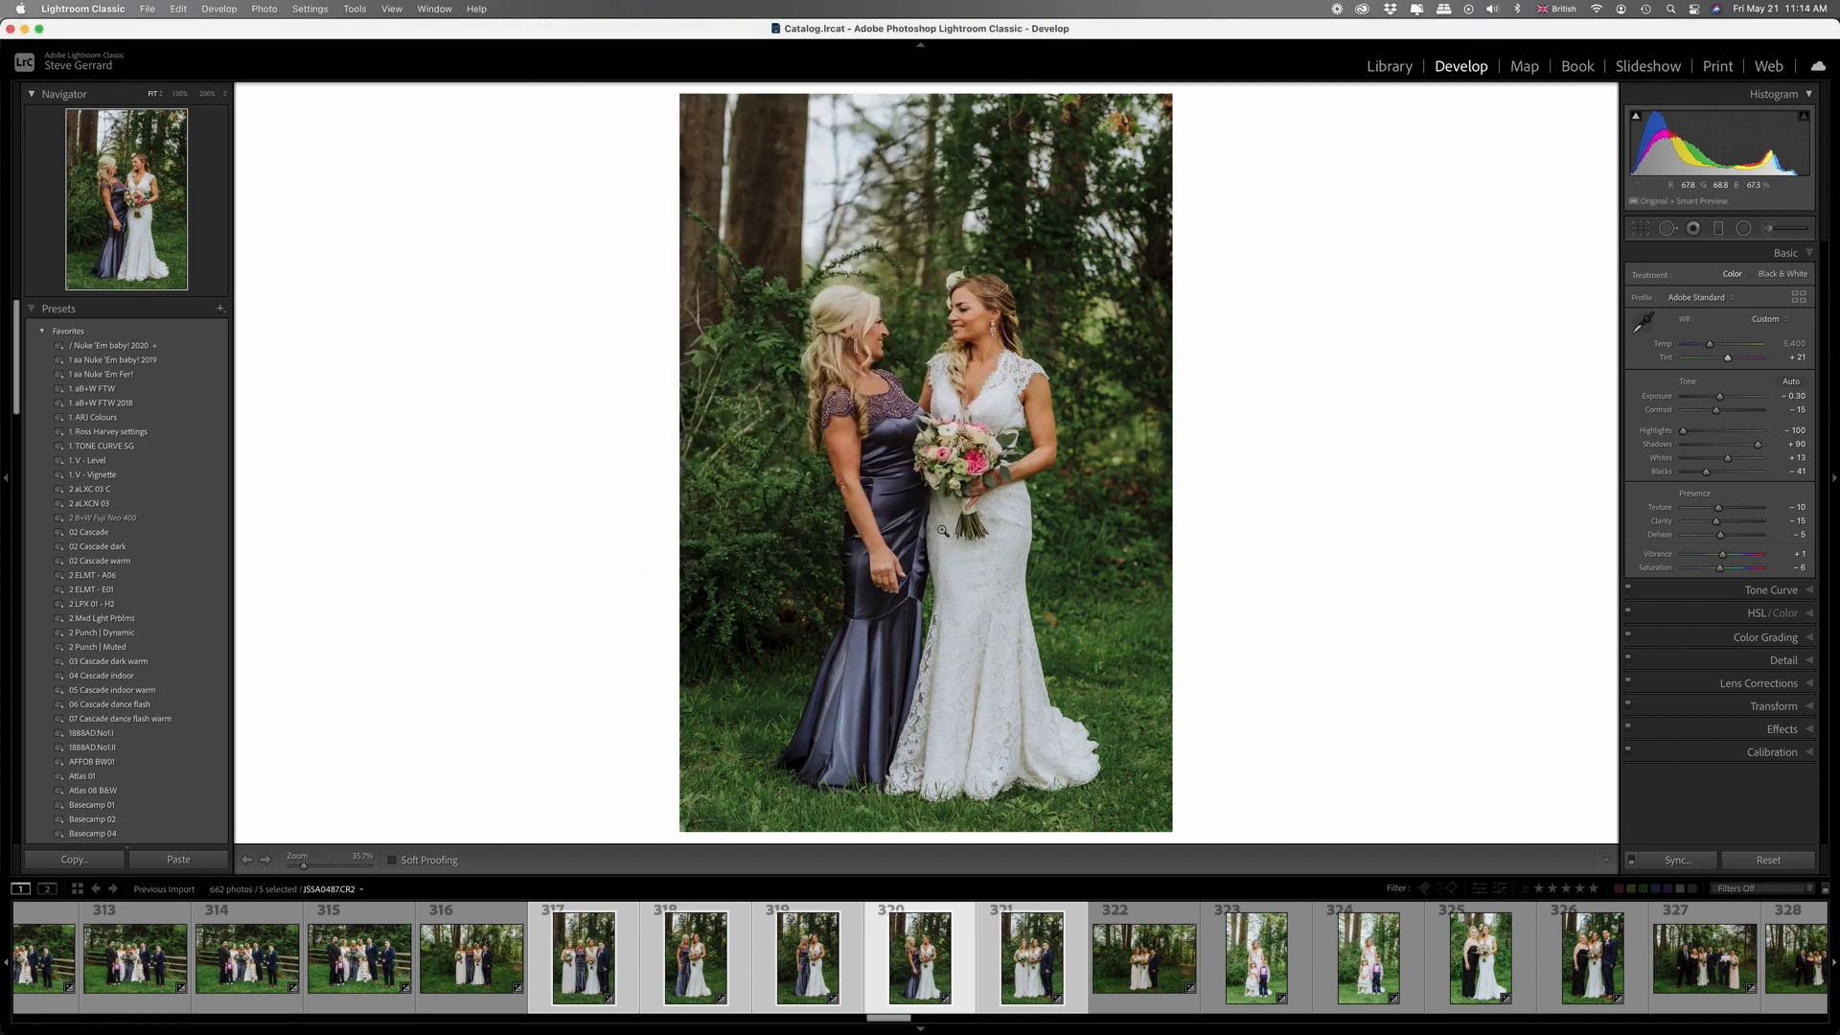